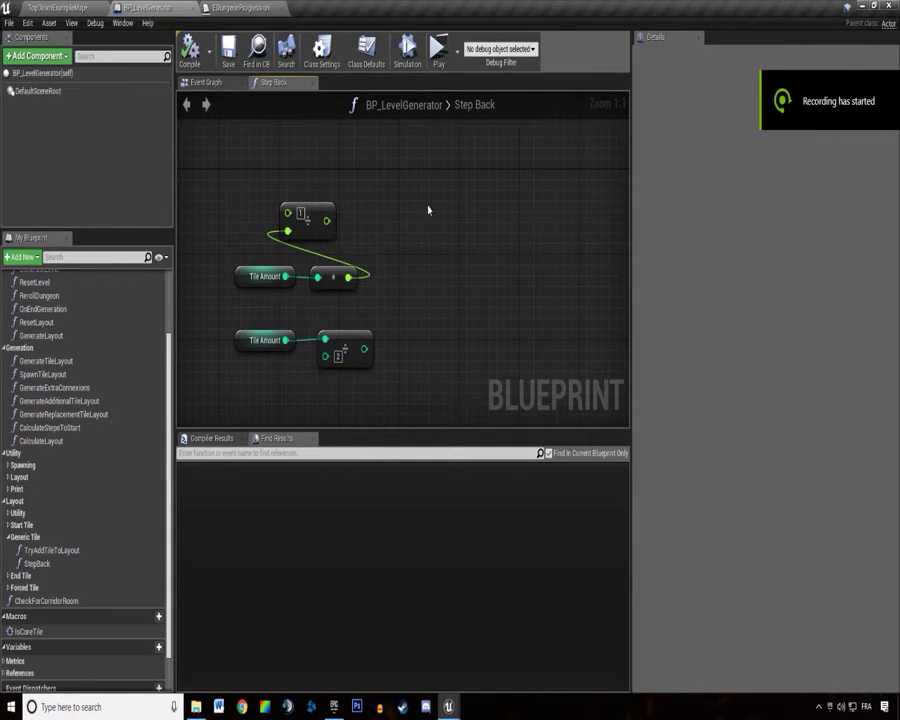
Save all, then expand the Loop, Tiles and Layout sections of the Class Defaults to review Forced Tiles.
{"action": "key", "text": "ctrl+s"}
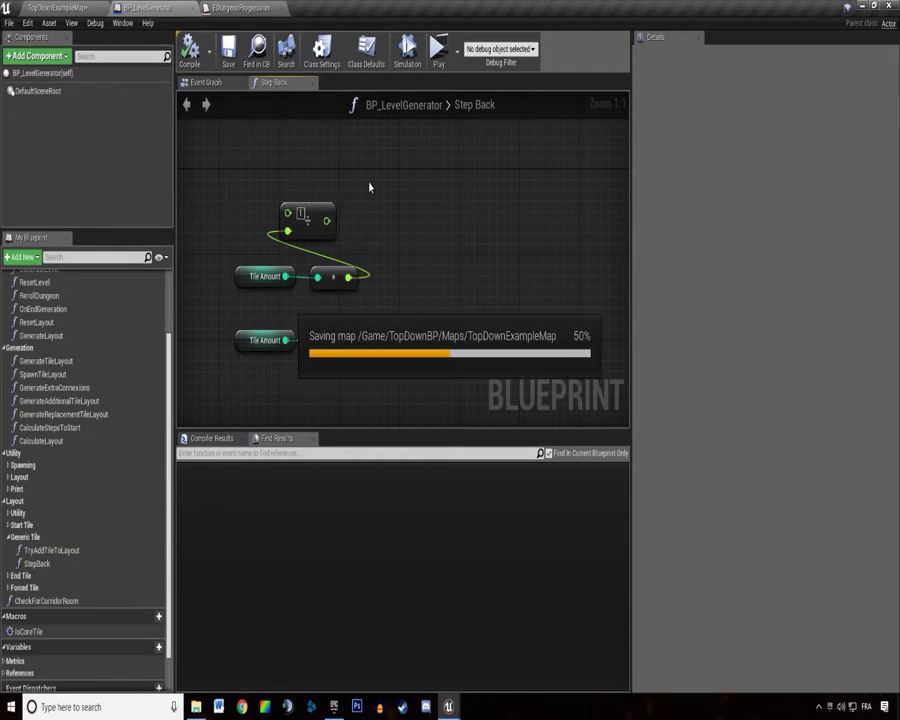
{"action": "left_click", "coordinate": [366, 50]}
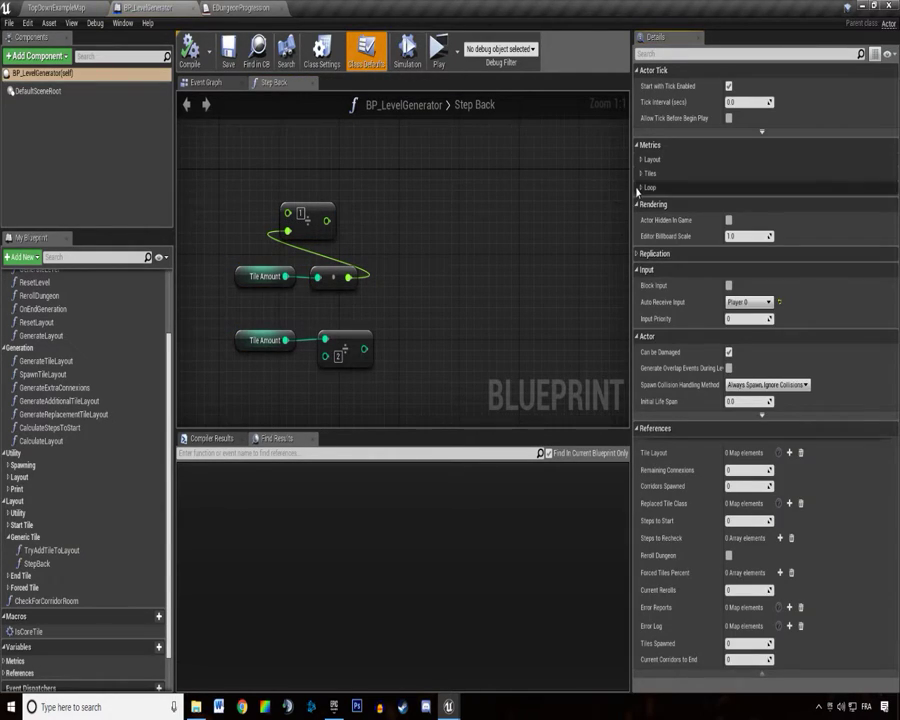
{"action": "left_click", "coordinate": [641, 186]}
{"action": "left_click", "coordinate": [641, 173]}
{"action": "left_click", "coordinate": [641, 159]}
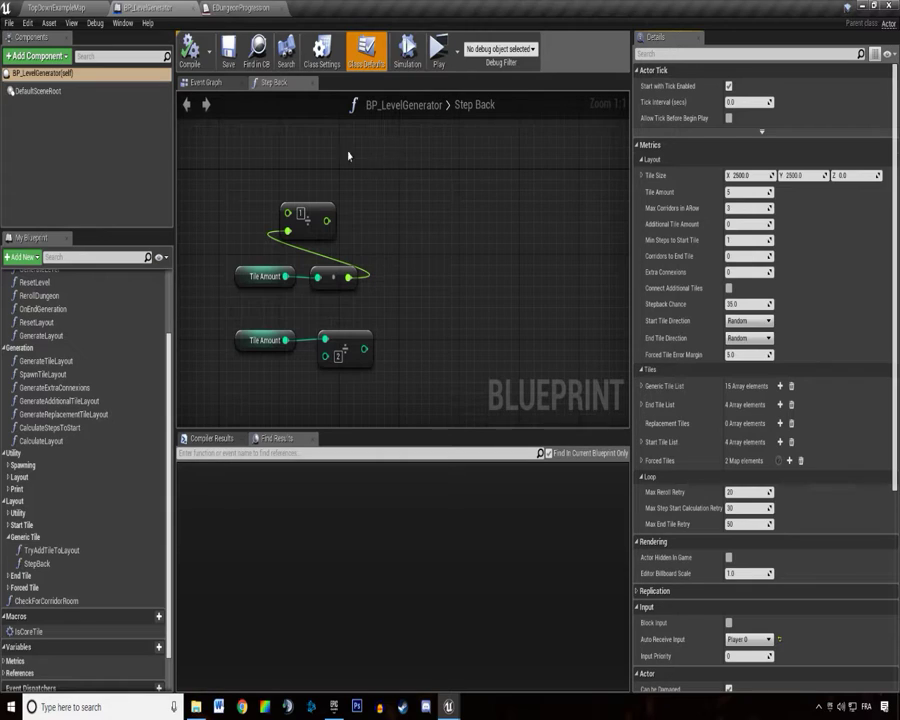
{"action": "scroll", "coordinate": [348, 155], "scroll_direction": "down", "scroll_amount": 1}
{"action": "scroll", "coordinate": [441, 291], "scroll_direction": "up", "scroll_amount": 1}
Hide the class defaults, frame the Step Back math nodes, and save the blueprint.
{"action": "left_click", "coordinate": [434, 244]}
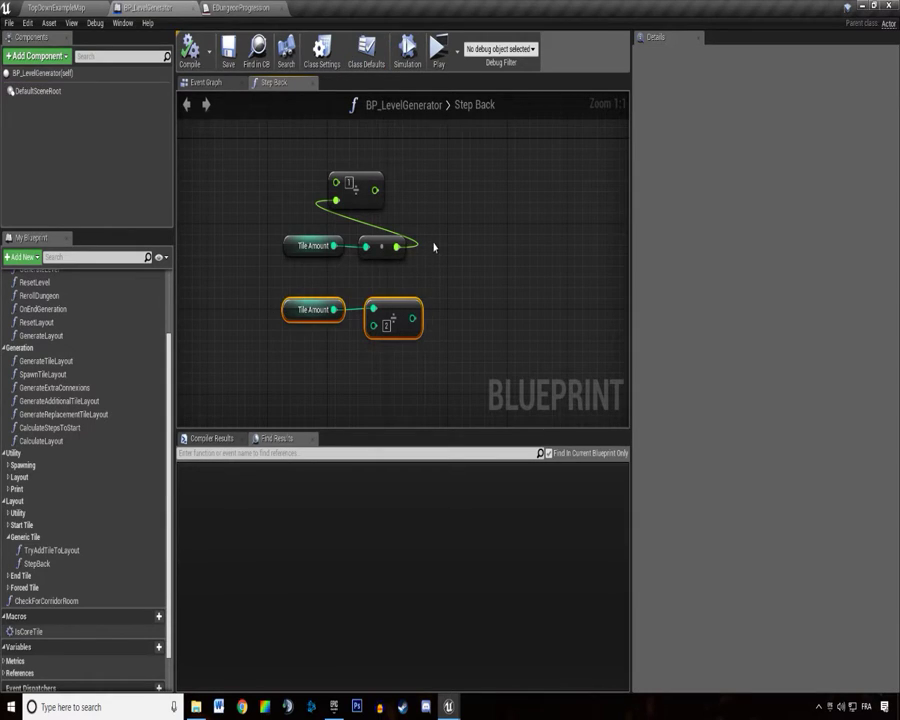
{"action": "mouse_move", "coordinate": [272, 216]}
{"action": "left_mouse_down"}
{"action": "mouse_move", "coordinate": [384, 332]}
{"action": "mouse_move", "coordinate": [525, 382]}
{"action": "mouse_move", "coordinate": [320, 267]}
{"action": "mouse_move", "coordinate": [352, 238]}
{"action": "left_mouse_up"}
{"action": "left_click", "coordinate": [458, 316]}
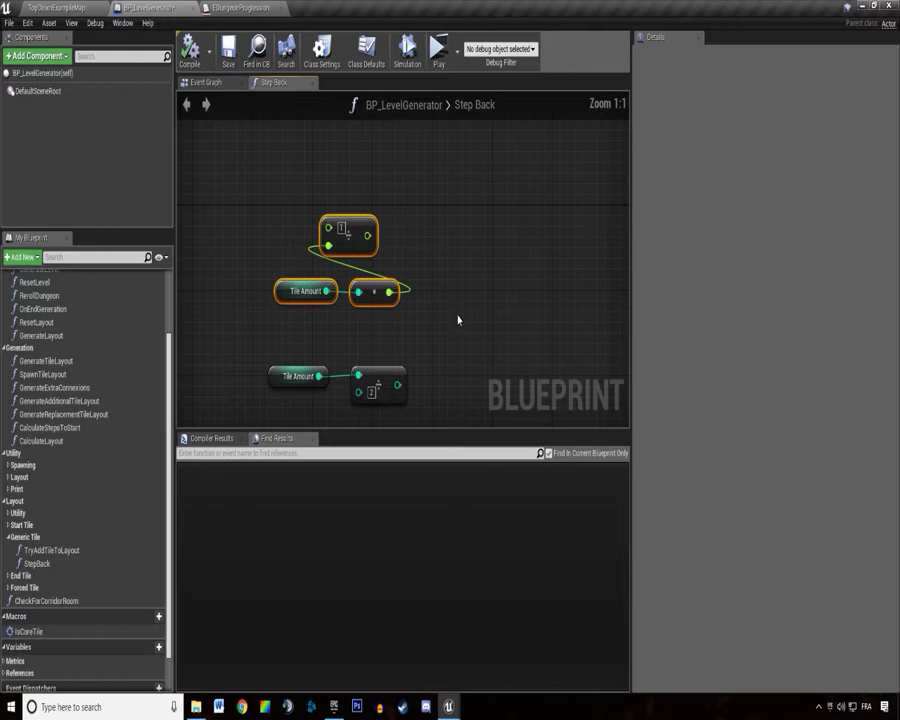
{"action": "scroll", "coordinate": [458, 316], "scroll_direction": "up", "scroll_amount": 1}
{"action": "right_click_drag", "start_coordinate": [468, 266], "coordinate": [386, 266]}
{"action": "scroll", "coordinate": [386, 266], "scroll_direction": "down", "scroll_amount": 1}
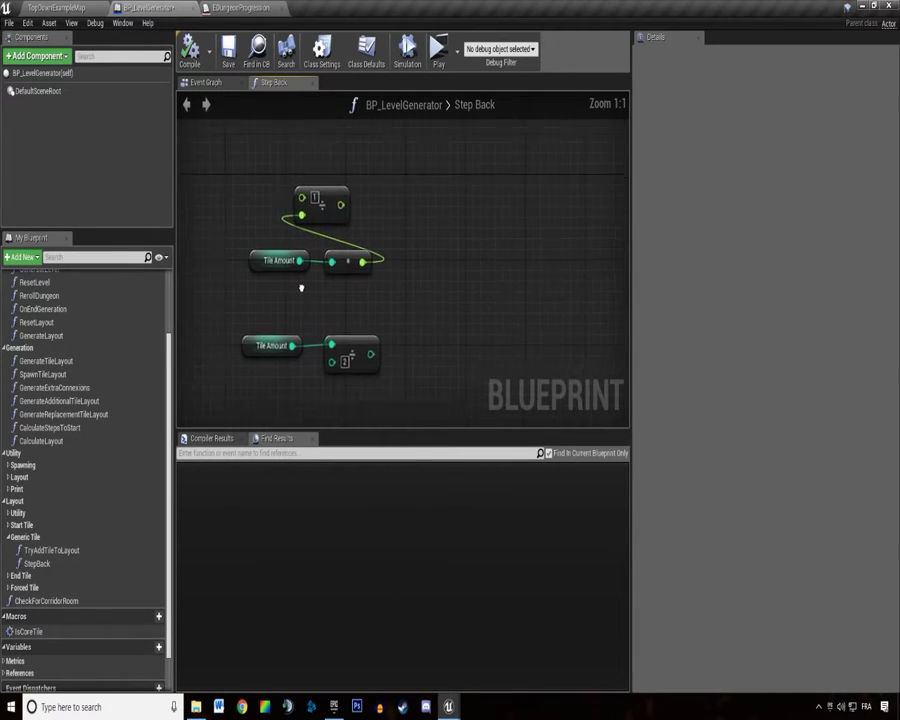
{"action": "right_click_drag", "start_coordinate": [340, 324], "coordinate": [367, 240]}
{"action": "key", "text": "ctrl+s"}
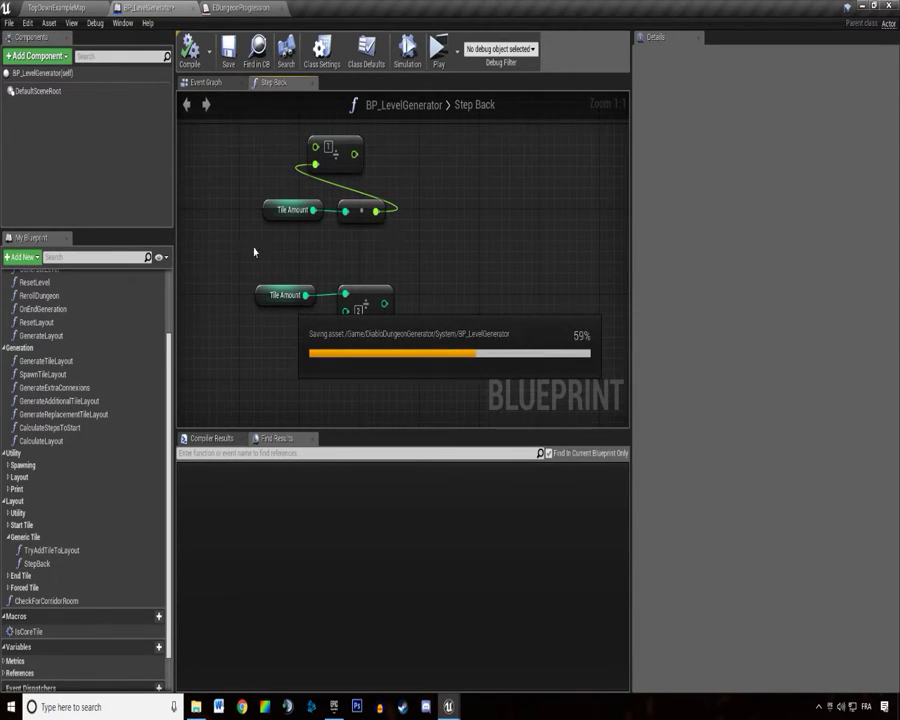
Rearrange the Tile Amount, divide and 1÷ nodes and reconnect the wire into the 1÷ node.
{"action": "mouse_move", "coordinate": [254, 252]}
{"action": "left_mouse_down"}
{"action": "mouse_move", "coordinate": [362, 312]}
{"action": "mouse_move", "coordinate": [442, 290]}
{"action": "left_mouse_up"}
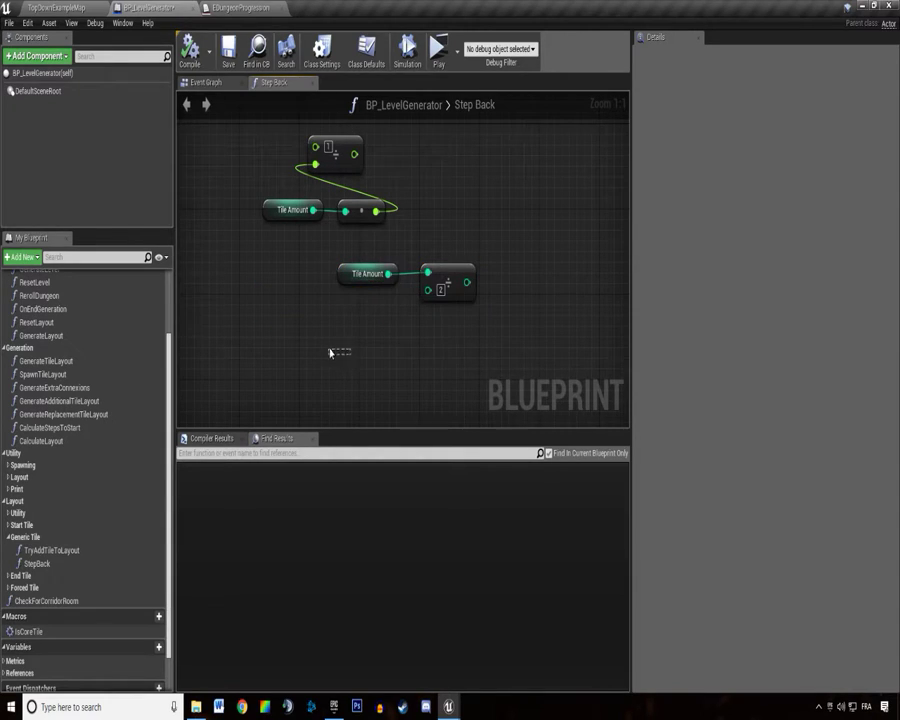
{"action": "mouse_move", "coordinate": [330, 352]}
{"action": "left_mouse_down"}
{"action": "mouse_move", "coordinate": [425, 268]}
{"action": "mouse_move", "coordinate": [373, 283]}
{"action": "left_mouse_up"}
{"action": "right_click_drag", "start_coordinate": [425, 297], "coordinate": [412, 347]}
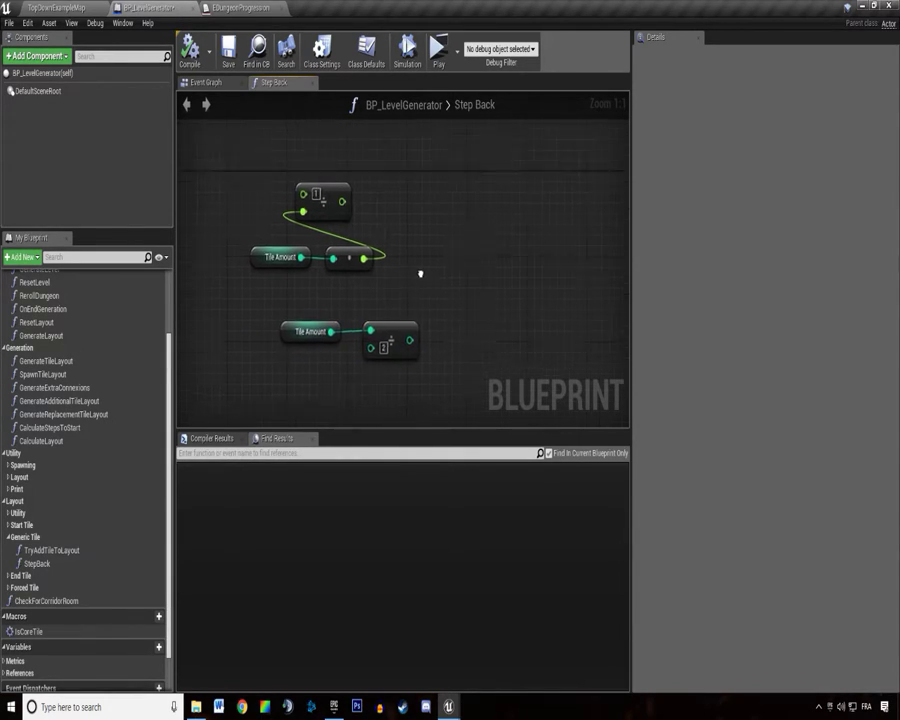
{"action": "mouse_move", "coordinate": [216, 170]}
{"action": "left_mouse_down"}
{"action": "mouse_move", "coordinate": [356, 280]}
{"action": "mouse_move", "coordinate": [380, 277]}
{"action": "left_mouse_up"}
{"action": "left_click_drag", "start_coordinate": [265, 171], "coordinate": [418, 283]}
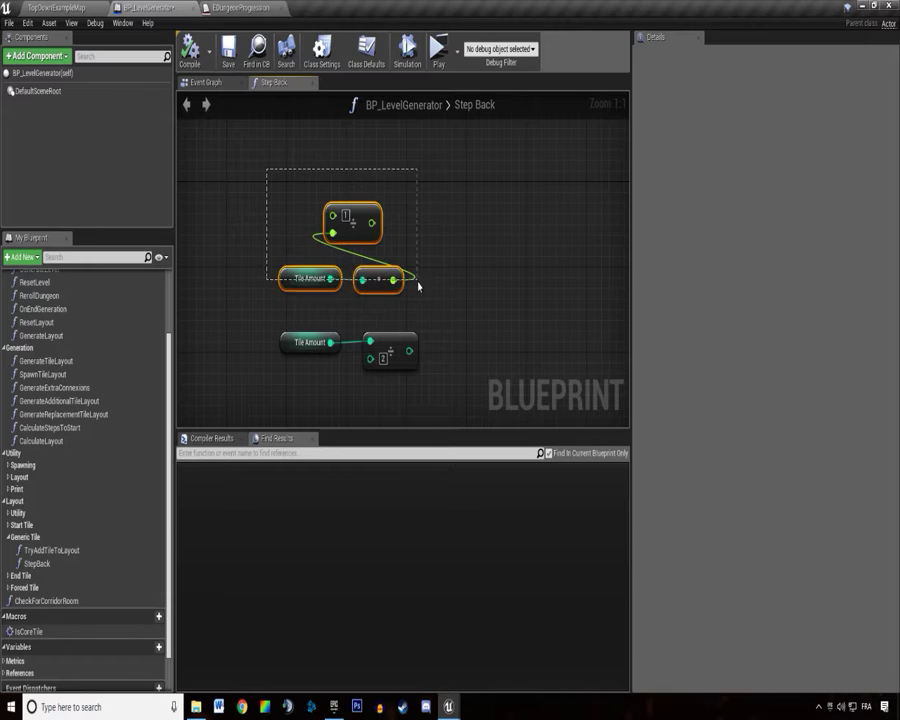
{"action": "left_click_drag", "start_coordinate": [401, 210], "coordinate": [393, 279]}
{"action": "mouse_move", "coordinate": [362, 214]}
{"action": "left_mouse_down"}
{"action": "mouse_move", "coordinate": [472, 244]}
{"action": "mouse_move", "coordinate": [368, 204]}
{"action": "left_mouse_up"}
{"action": "left_click", "coordinate": [292, 181]}
Drag a new connection from the halved Tile Amount output.
{"action": "left_click_drag", "start_coordinate": [292, 181], "coordinate": [452, 284]}
{"action": "right_click_drag", "start_coordinate": [452, 284], "coordinate": [383, 249]}
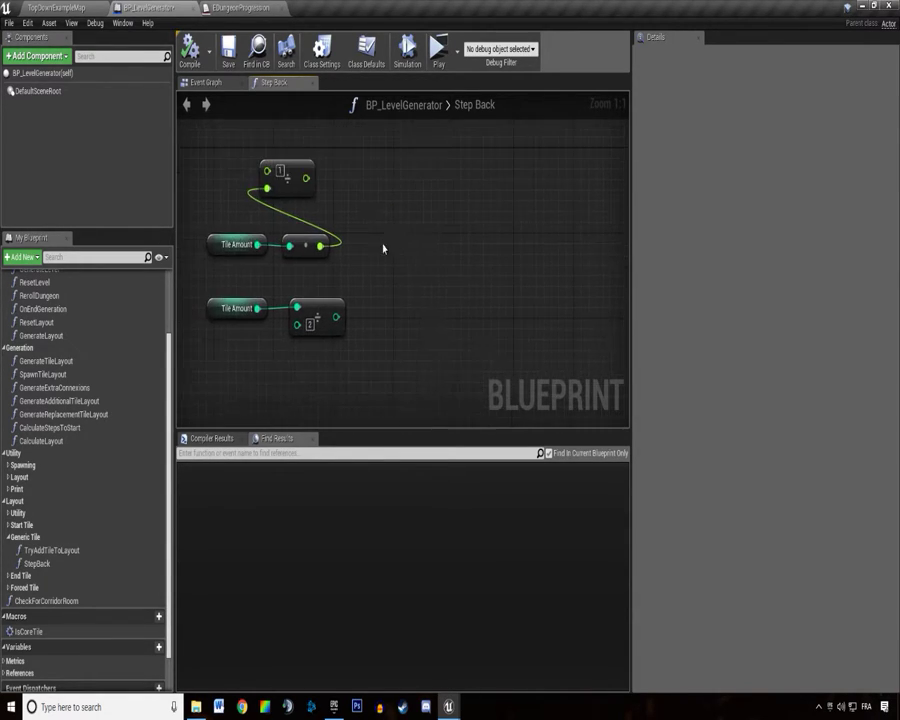
{"action": "left_click_drag", "start_coordinate": [337, 318], "coordinate": [420, 268]}
Add an int * float multiply node and feed the 1÷ result into it.
{"action": "type", "text": "*"}
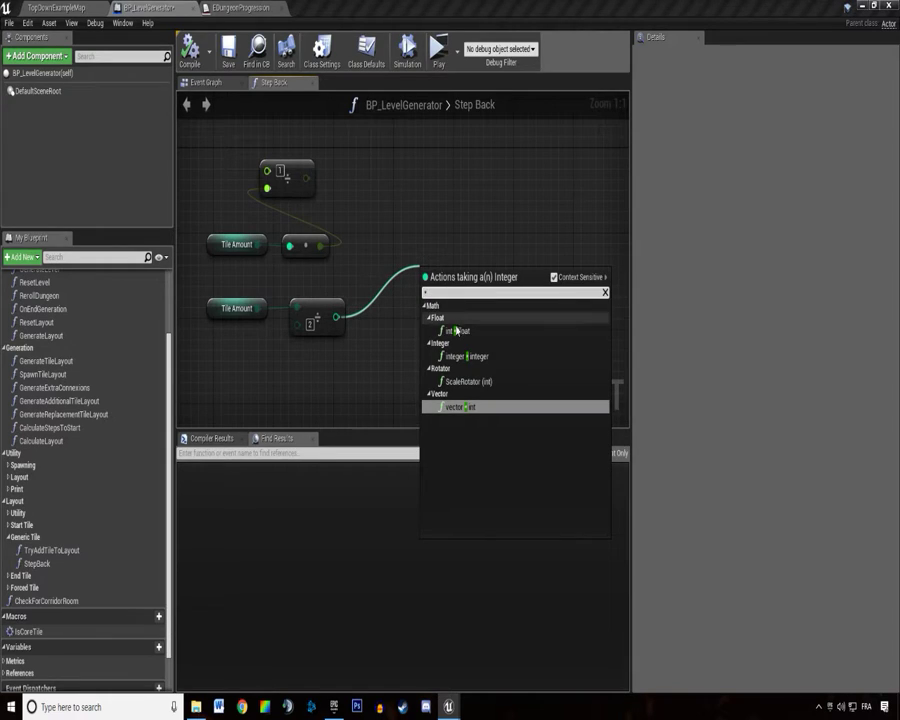
{"action": "left_click", "coordinate": [479, 333]}
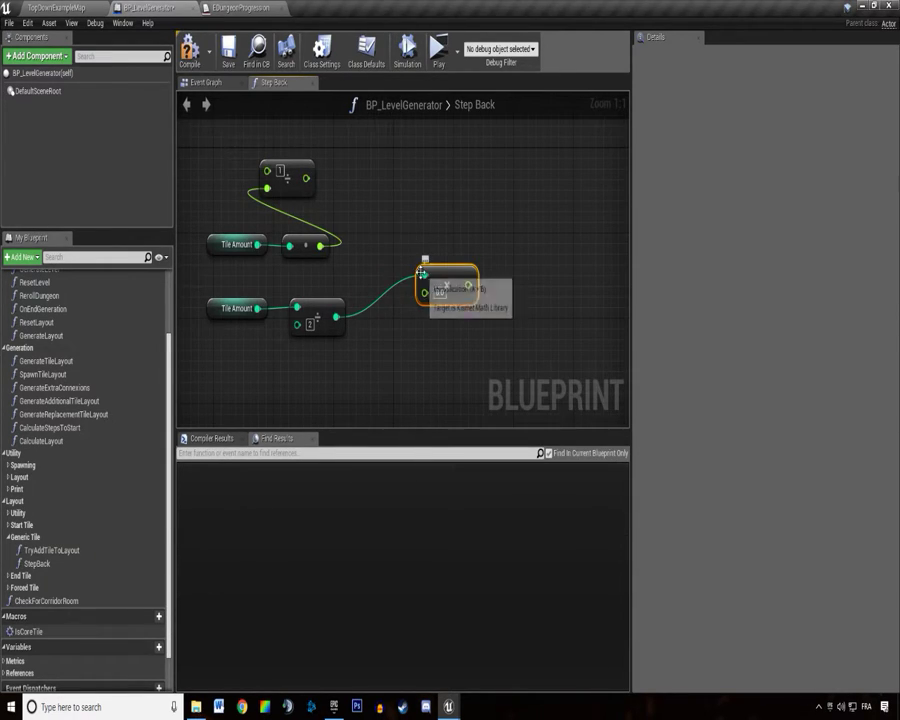
{"action": "left_click_drag", "start_coordinate": [300, 199], "coordinate": [306, 178]}
Reorganize the Tile Amount, 2÷ and multiply node groups in the Step Back graph.
{"action": "left_click_drag", "start_coordinate": [227, 141], "coordinate": [335, 258]}
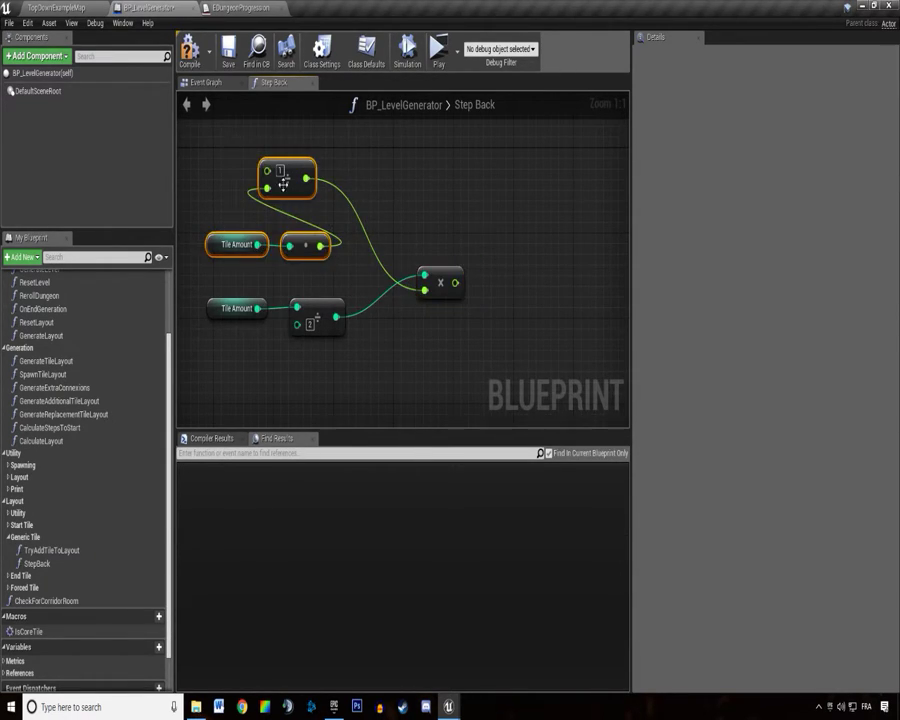
{"action": "mouse_move", "coordinate": [291, 176]}
{"action": "left_mouse_down"}
{"action": "mouse_move", "coordinate": [307, 363]}
{"action": "mouse_move", "coordinate": [321, 383]}
{"action": "left_mouse_up"}
{"action": "mouse_move", "coordinate": [256, 154]}
{"action": "left_mouse_down"}
{"action": "mouse_move", "coordinate": [335, 258]}
{"action": "mouse_move", "coordinate": [352, 138]}
{"action": "left_mouse_up"}
{"action": "left_click_drag", "start_coordinate": [245, 211], "coordinate": [372, 358]}
{"action": "left_click_drag", "start_coordinate": [351, 273], "coordinate": [362, 221]}
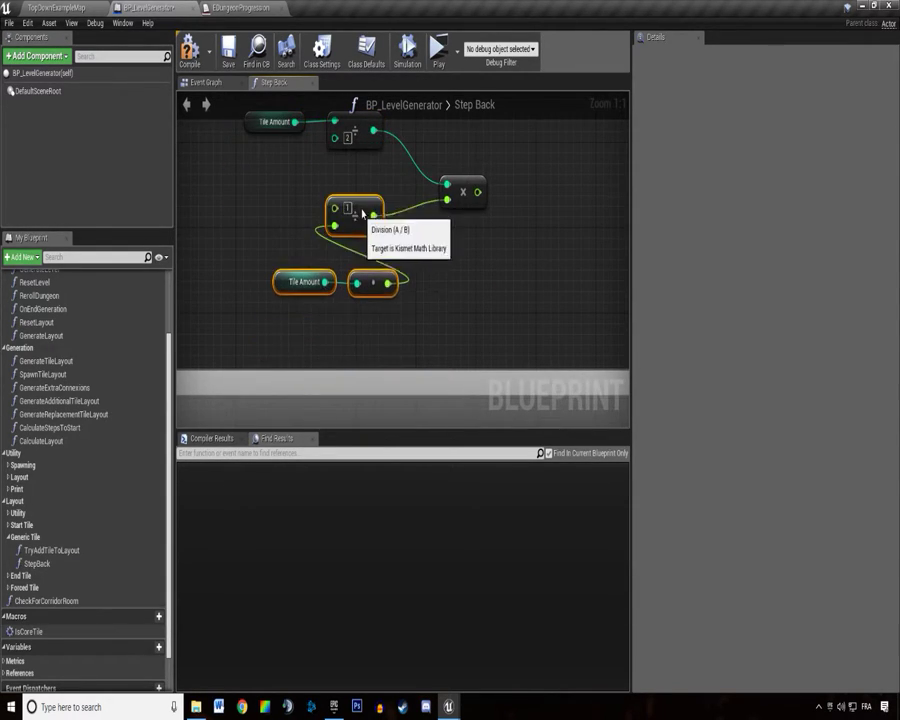
{"action": "left_click", "coordinate": [395, 146]}
{"action": "right_click_drag", "start_coordinate": [395, 146], "coordinate": [395, 203]}
{"action": "left_click", "coordinate": [460, 249]}
Check the EDungeonProgression enum stages, then select all math nodes and cut them from Step Back.
{"action": "left_click", "coordinate": [240, 7]}
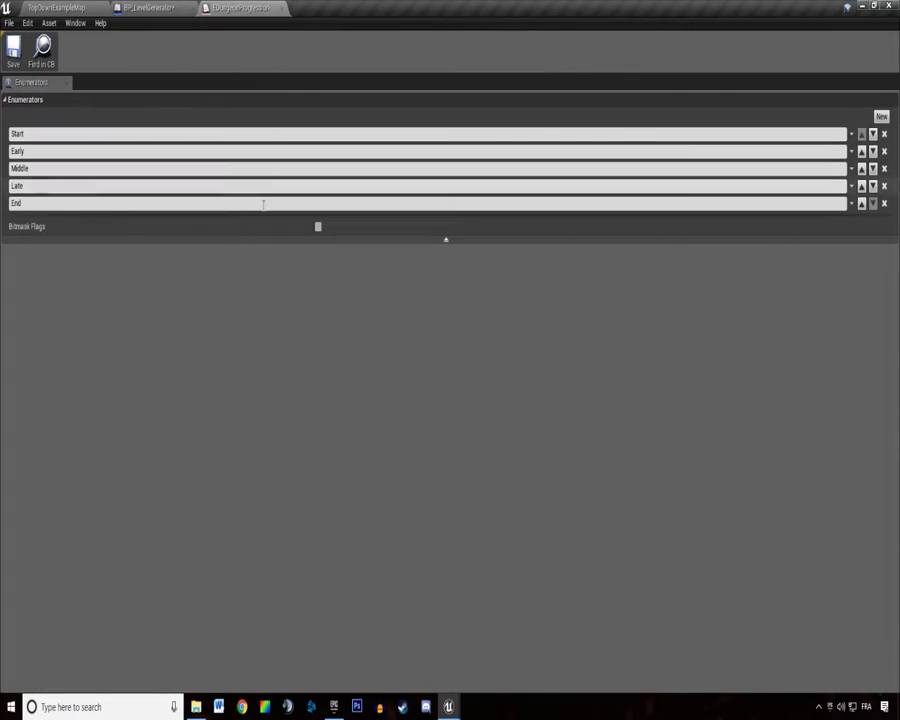
{"action": "left_click", "coordinate": [130, 7]}
{"action": "key", "text": "ctrl+a"}
{"action": "scroll", "coordinate": [440, 195], "scroll_direction": "down", "scroll_amount": 2}
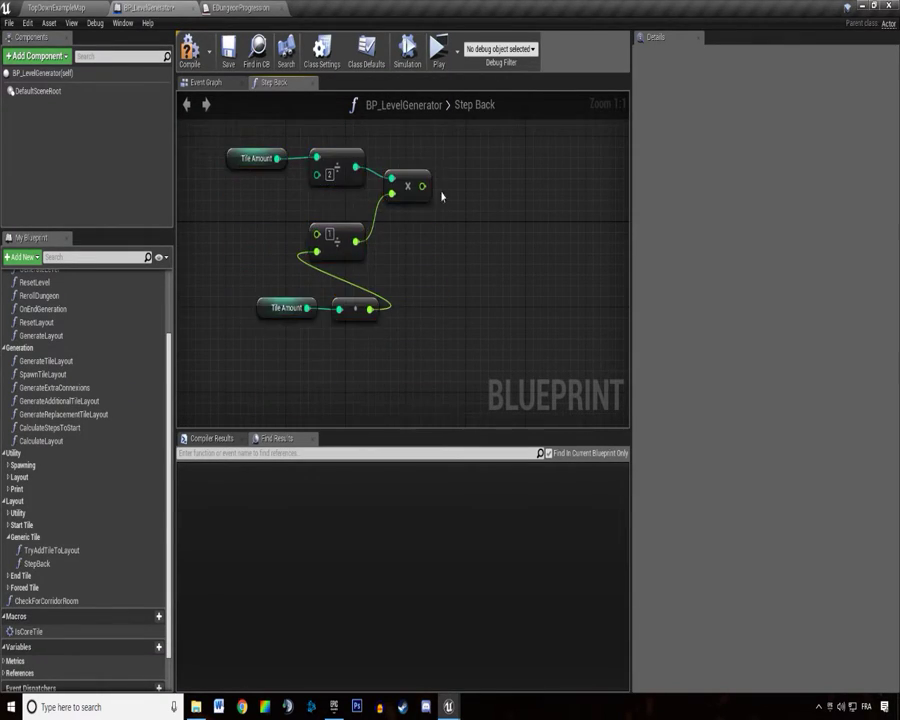
{"action": "left_click", "coordinate": [281, 202]}
{"action": "left_click_drag", "start_coordinate": [281, 202], "coordinate": [486, 371]}
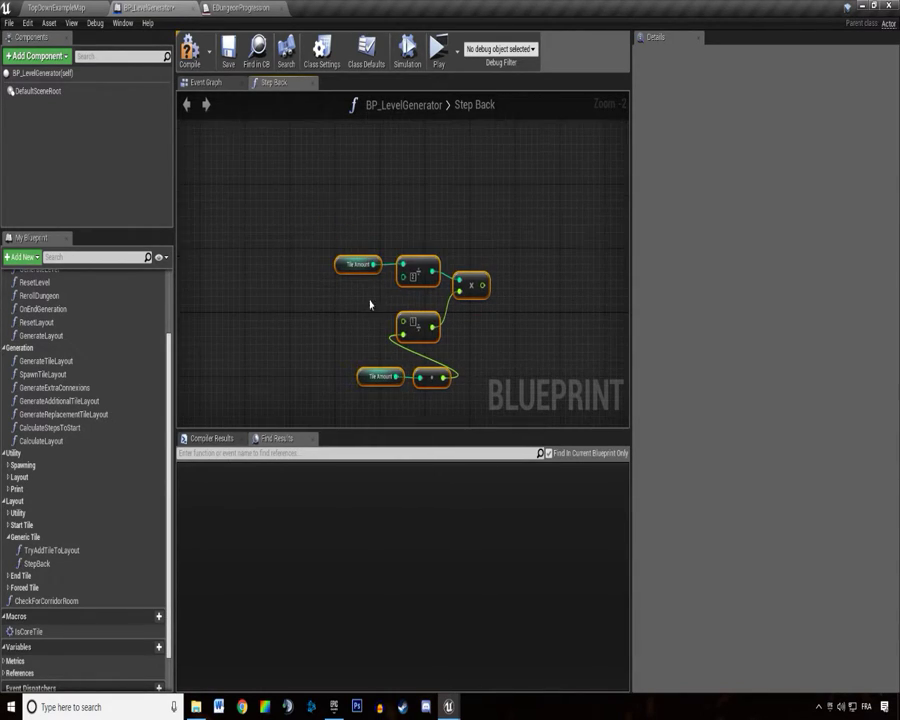
{"action": "key", "text": "Delete"}
{"action": "scroll", "coordinate": [60, 404], "scroll_direction": "up", "scroll_amount": 5}
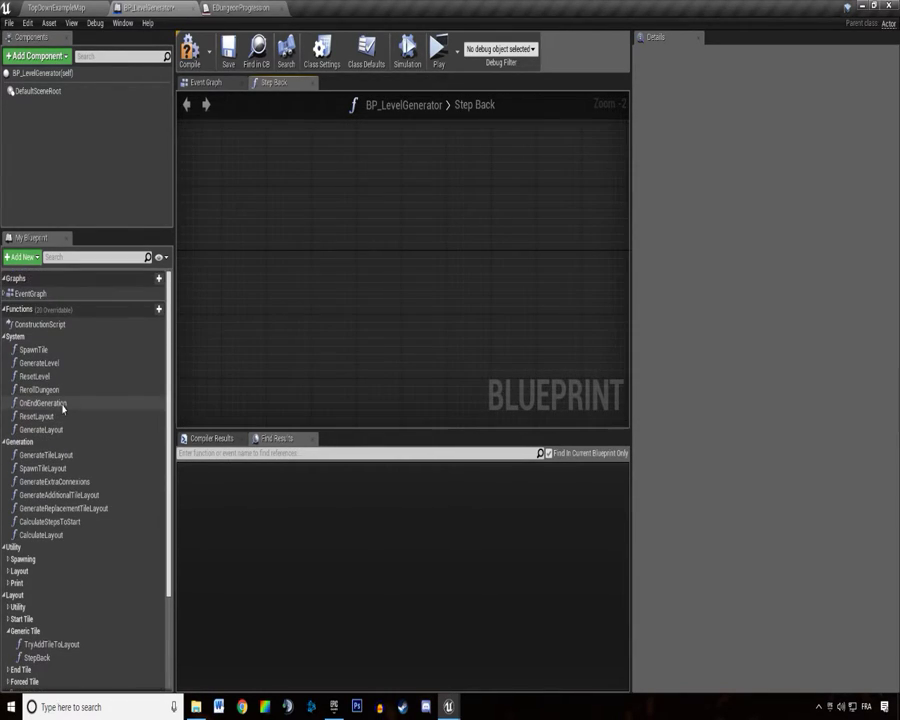
Add a new function and paste the cut Tile Amount math nodes into it.
{"action": "left_click", "coordinate": [15, 336]}
{"action": "left_click", "coordinate": [18, 348]}
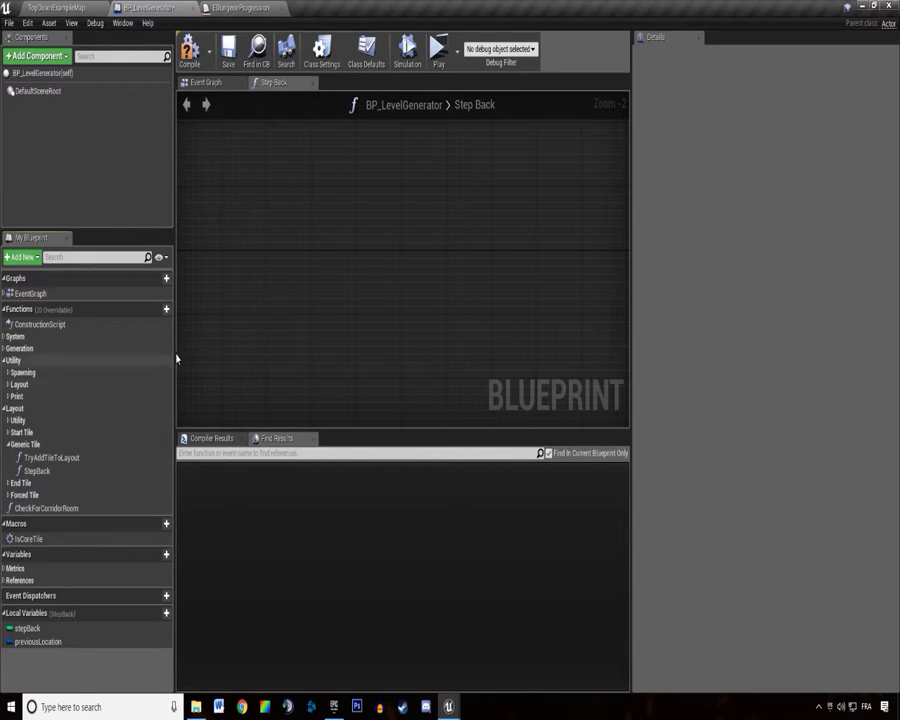
{"action": "left_click", "coordinate": [166, 309]}
{"action": "left_click", "coordinate": [490, 362]}
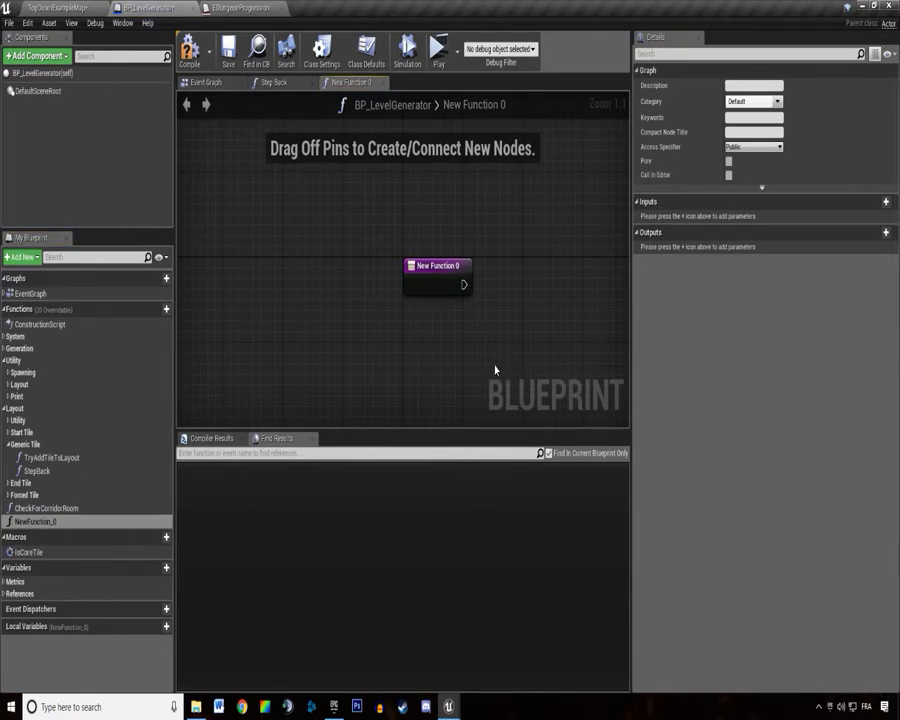
{"action": "key", "text": "ctrl+v"}
{"action": "left_click_drag", "start_coordinate": [430, 299], "coordinate": [540, 317]}
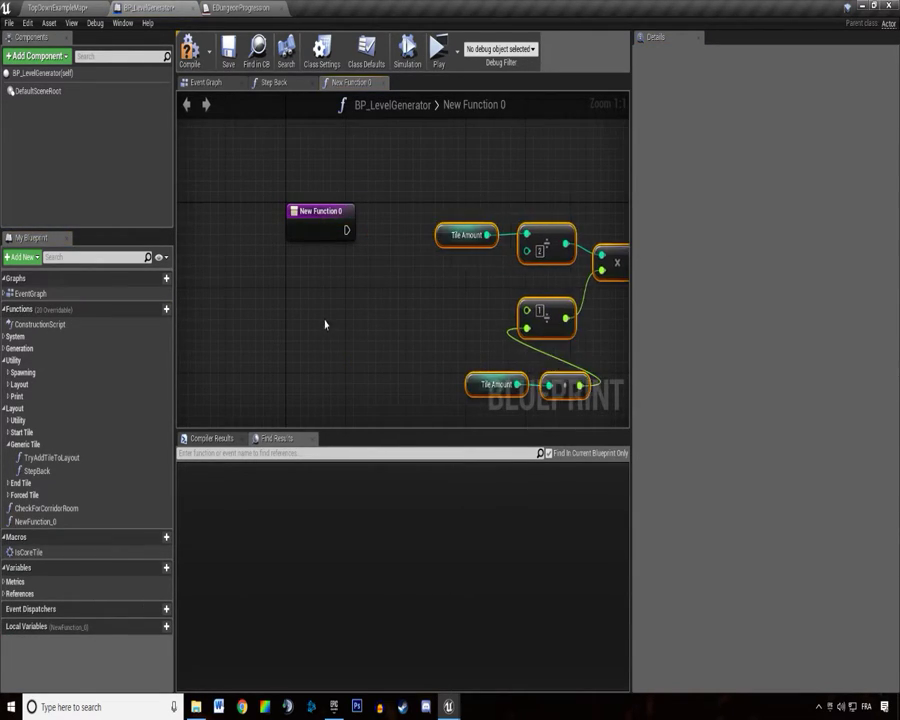
Rename the new function to CalculateDungeonProgression and save the blueprint.
{"action": "left_click", "coordinate": [344, 228]}
{"action": "left_click", "coordinate": [85, 509]}
{"action": "left_click", "coordinate": [100, 521]}
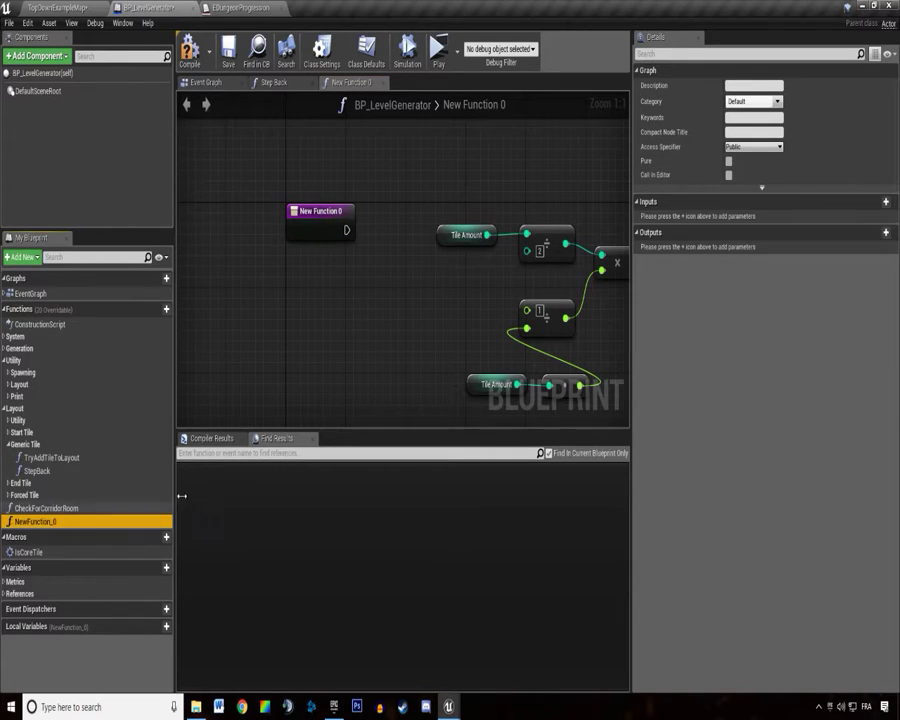
{"action": "left_click", "coordinate": [100, 521]}
{"action": "type", "text": "CalculateDungeonProgression"}
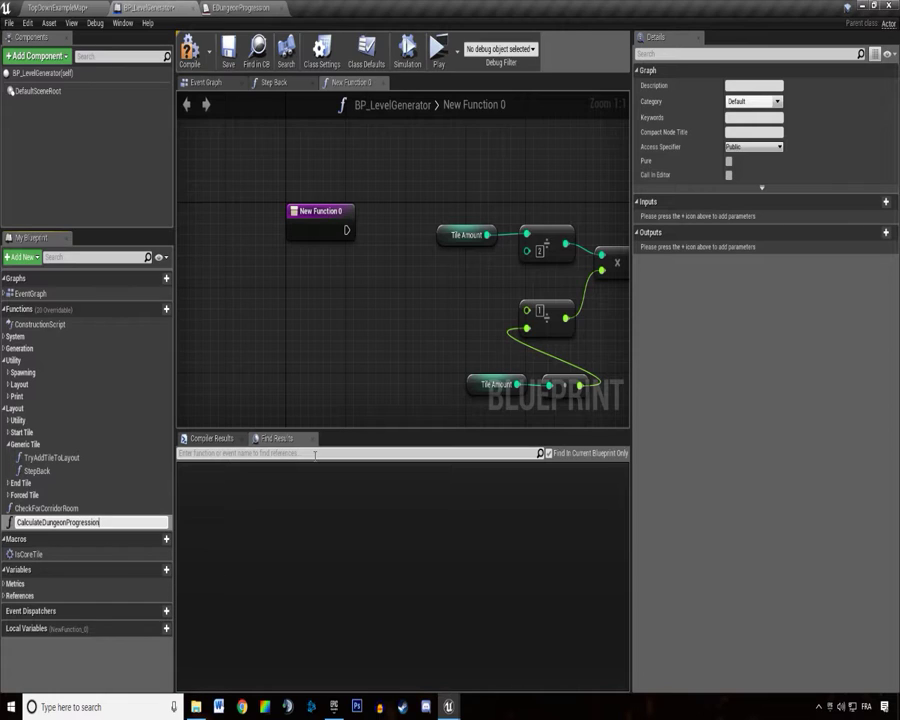
{"action": "key", "text": "Return"}
{"action": "key", "text": "ctrl+s"}
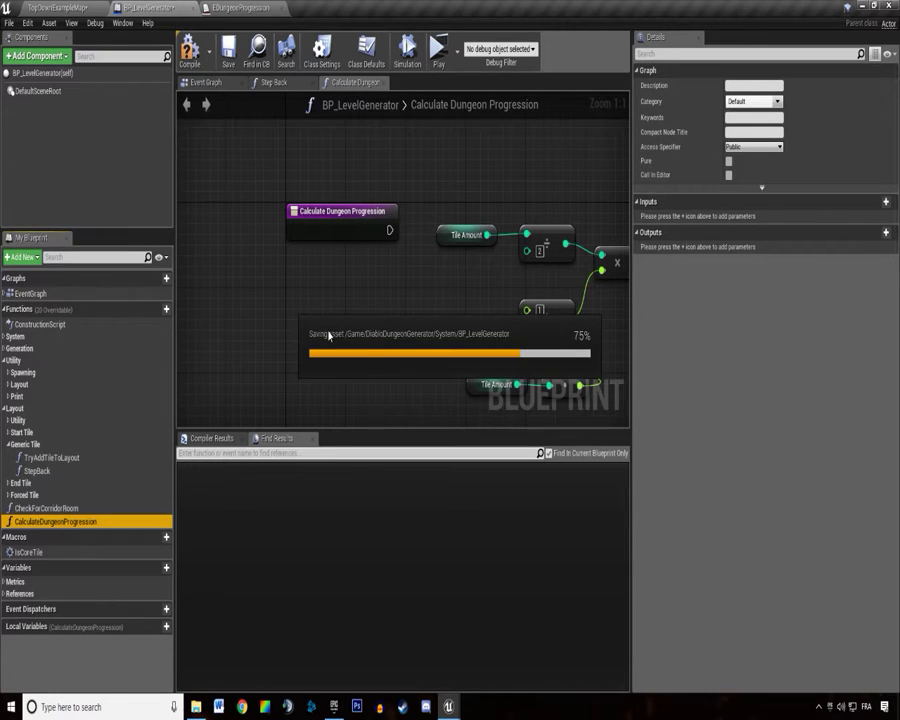
Move the math nodes next to the function entry node.
{"action": "right_click_drag", "start_coordinate": [480, 197], "coordinate": [370, 157]}
{"action": "left_click_drag", "start_coordinate": [560, 160], "coordinate": [300, 380]}
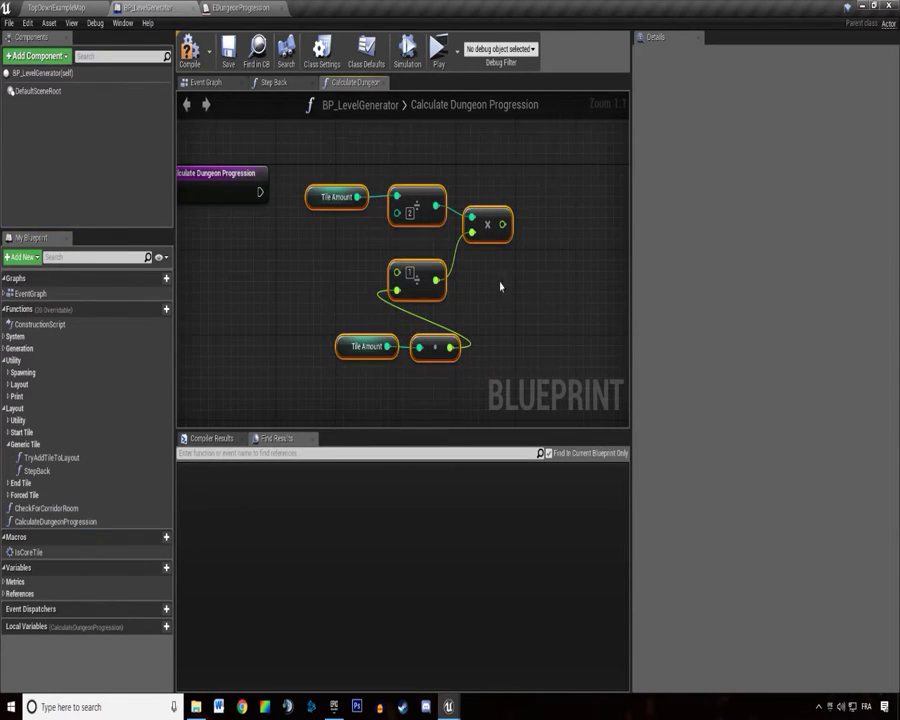
{"action": "left_click_drag", "start_coordinate": [430, 138], "coordinate": [335, 194]}
{"action": "right_click_drag", "start_coordinate": [335, 194], "coordinate": [387, 205]}
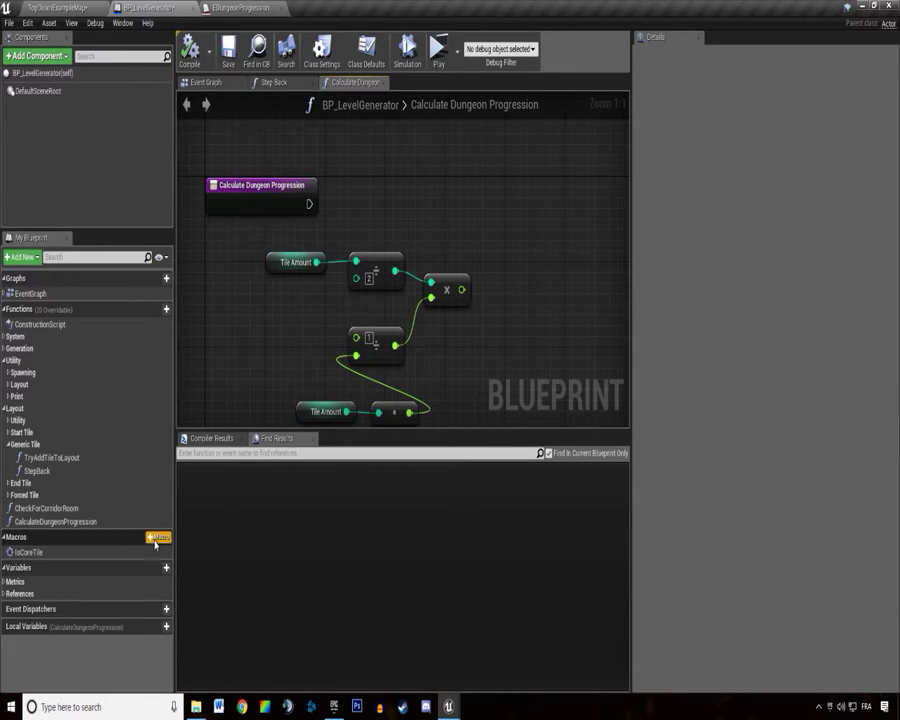
Add a DungeonProgression variable of type EDungeon Progression.
{"action": "left_click", "coordinate": [163, 567]}
{"action": "type", "text": "DungeonProgression"}
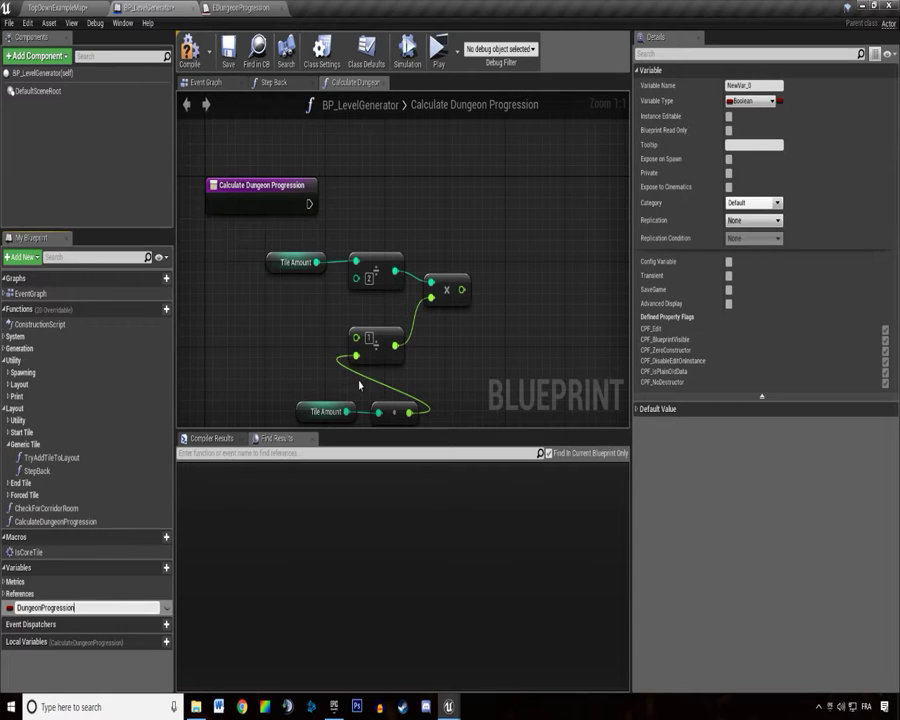
{"action": "key", "text": "Return"}
{"action": "left_click", "coordinate": [750, 101]}
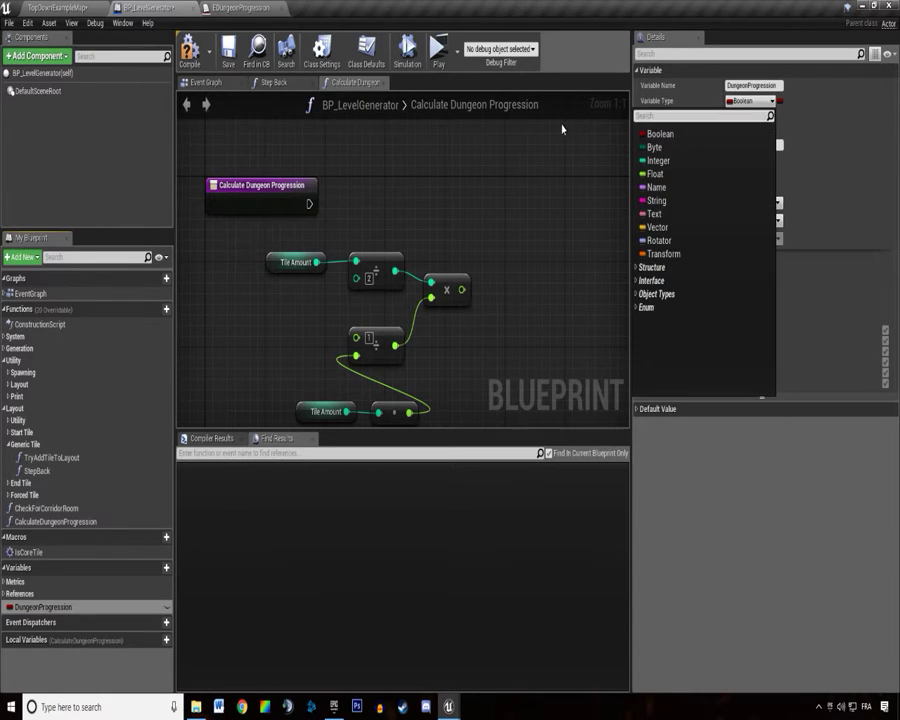
{"action": "type", "text": "dungeon p"}
{"action": "key", "text": "Return"}
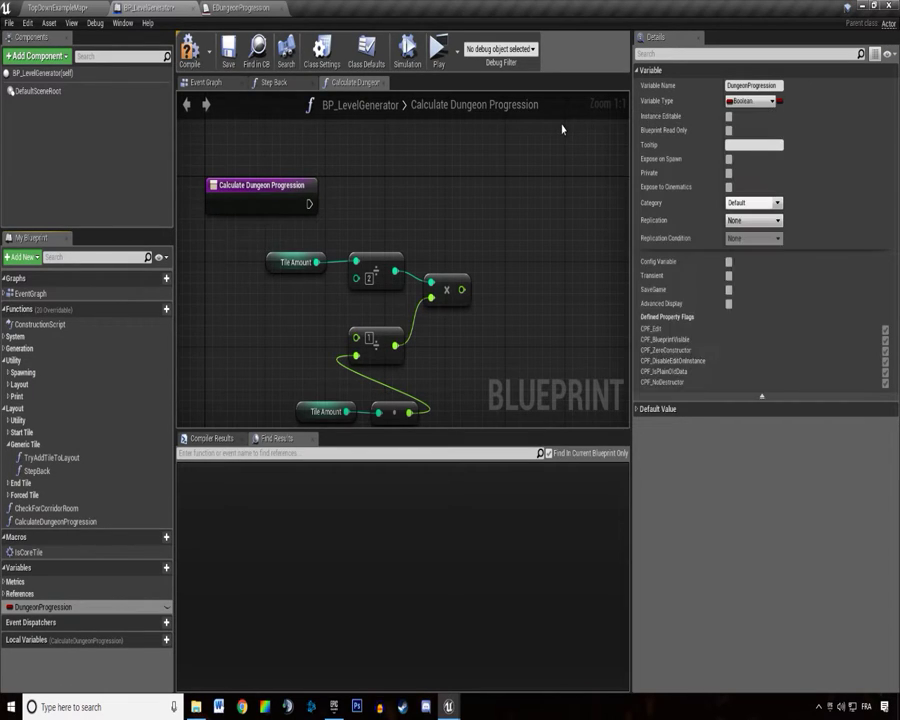
Make DungeonProgression a map with Float values and drag it into the function graph.
{"action": "left_click", "coordinate": [780, 101]}
{"action": "left_click", "coordinate": [780, 145]}
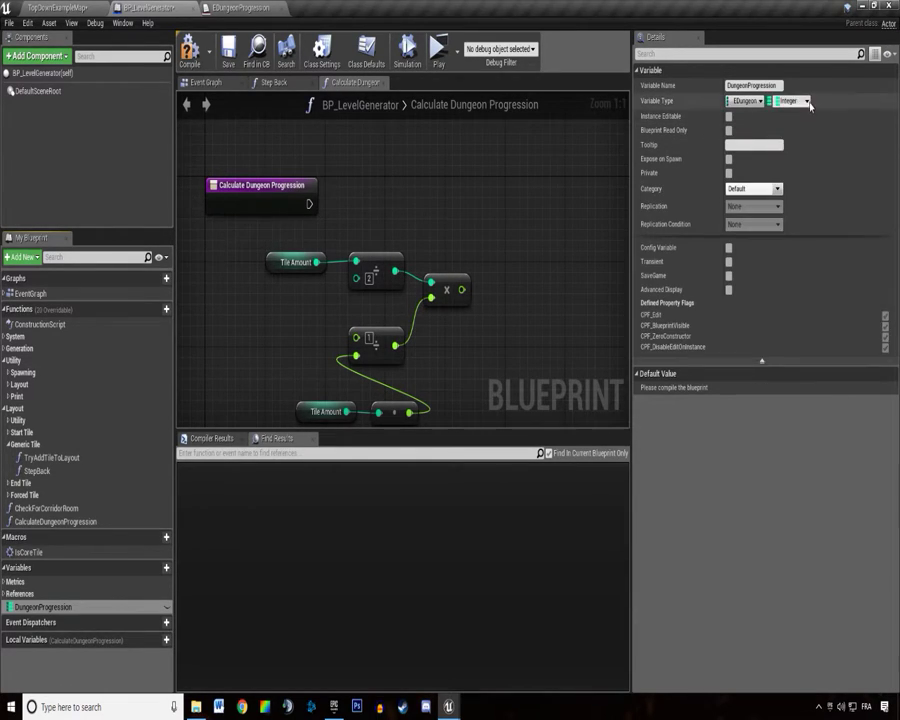
{"action": "left_click", "coordinate": [785, 101]}
{"action": "left_click", "coordinate": [790, 130]}
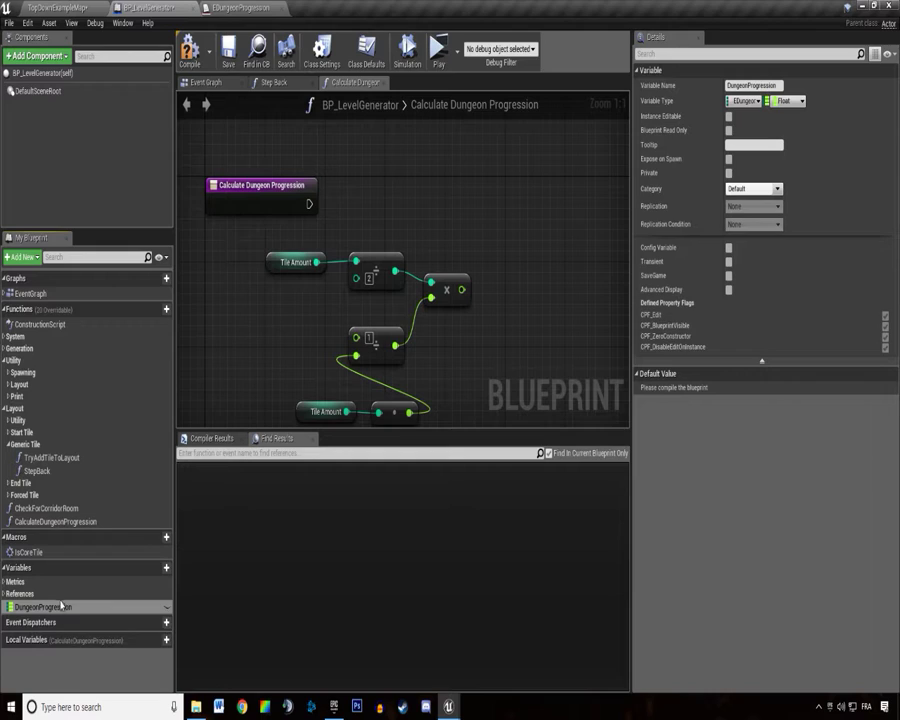
{"action": "mouse_move", "coordinate": [45, 606]}
{"action": "left_mouse_down"}
{"action": "mouse_move", "coordinate": [601, 437]}
{"action": "mouse_move", "coordinate": [500, 292]}
{"action": "left_mouse_up"}
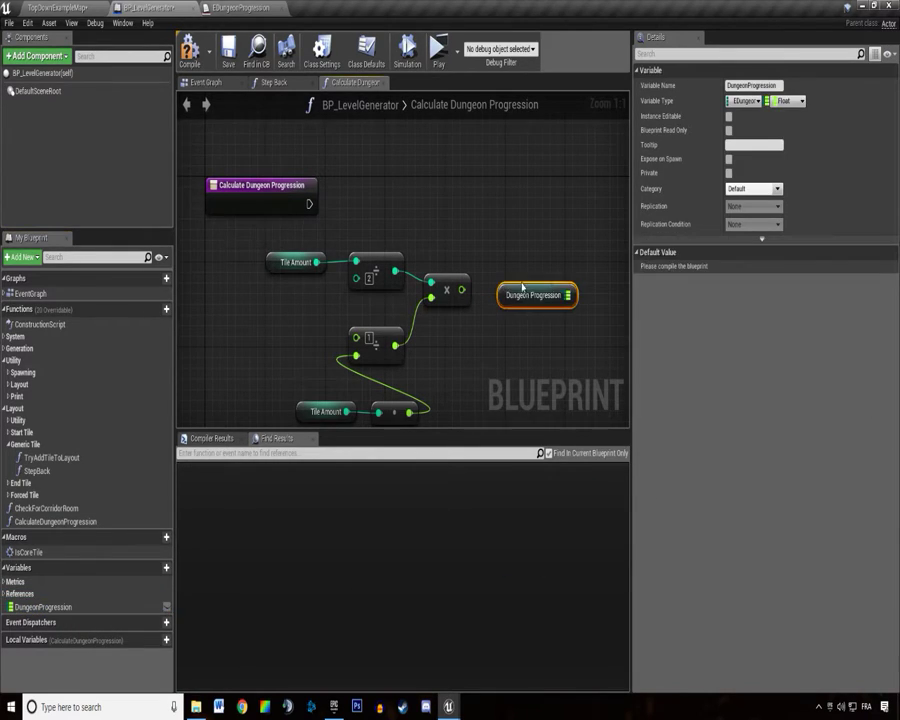
Place a DungeonProgression getter with an ADD node, wired from the entry, keyed Middle.
{"action": "right_click_drag", "start_coordinate": [520, 295], "coordinate": [420, 313]}
{"action": "left_click_drag", "start_coordinate": [468, 313], "coordinate": [514, 262]}
{"action": "type", "text": "add"}
{"action": "left_click", "coordinate": [543, 337]}
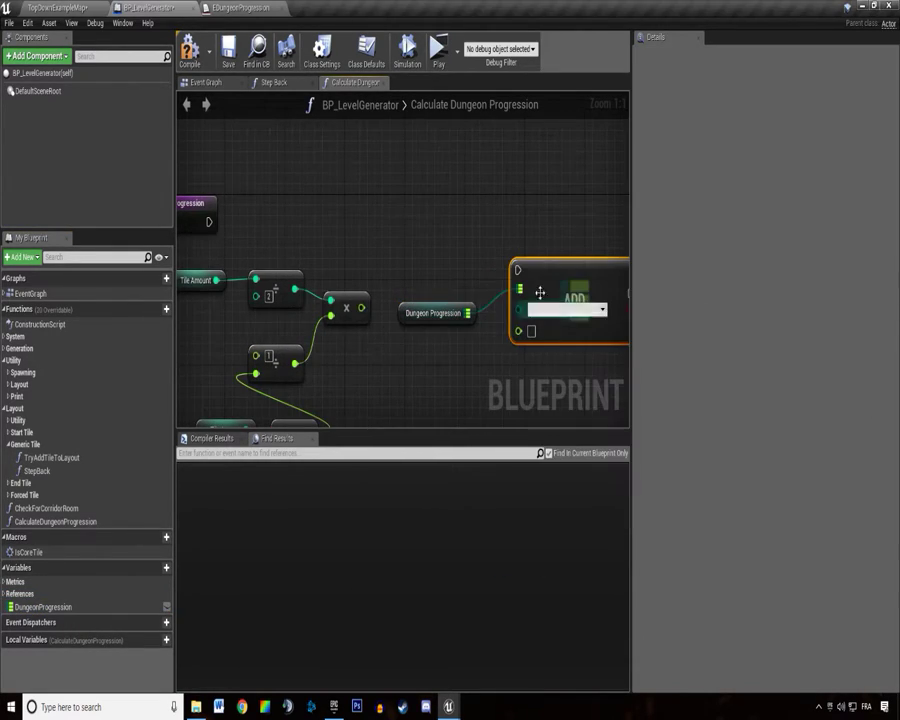
{"action": "left_click_drag", "start_coordinate": [209, 221], "coordinate": [527, 226]}
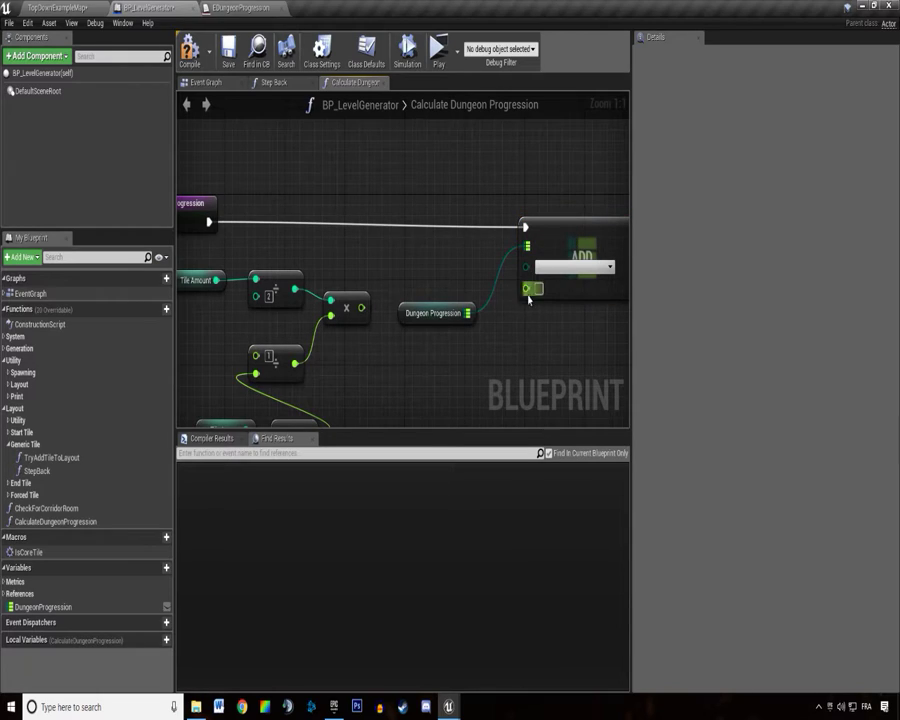
{"action": "left_click", "coordinate": [560, 266]}
{"action": "left_click", "coordinate": [545, 278]}
{"action": "left_click", "coordinate": [560, 266]}
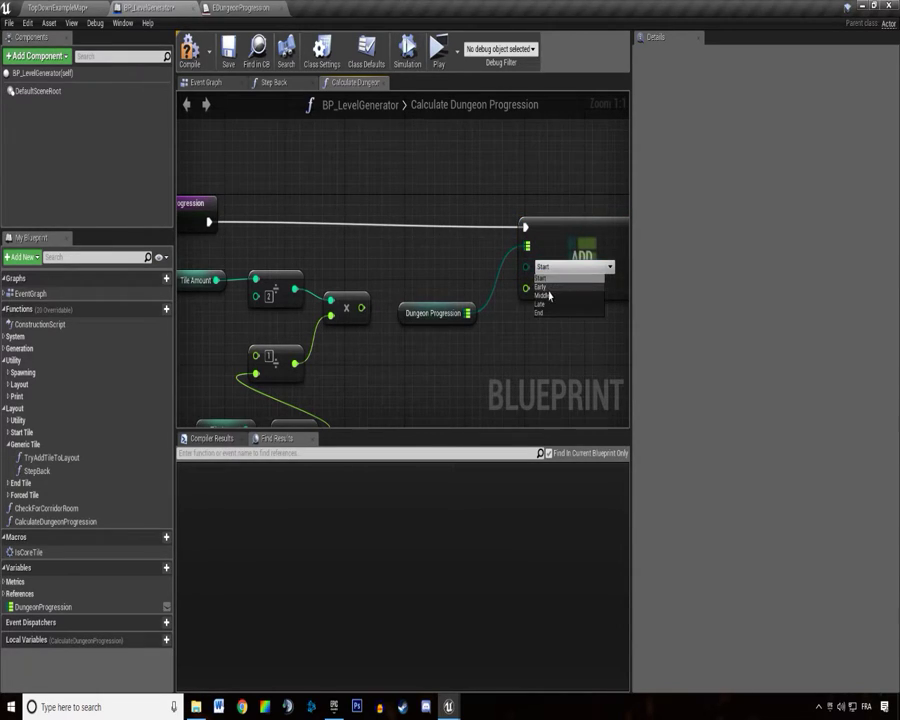
{"action": "left_click", "coordinate": [548, 295]}
Feed the multiply result into the Middle entry's value and save BP_LevelGenerator.
{"action": "left_click", "coordinate": [560, 266]}
{"action": "left_click", "coordinate": [541, 294]}
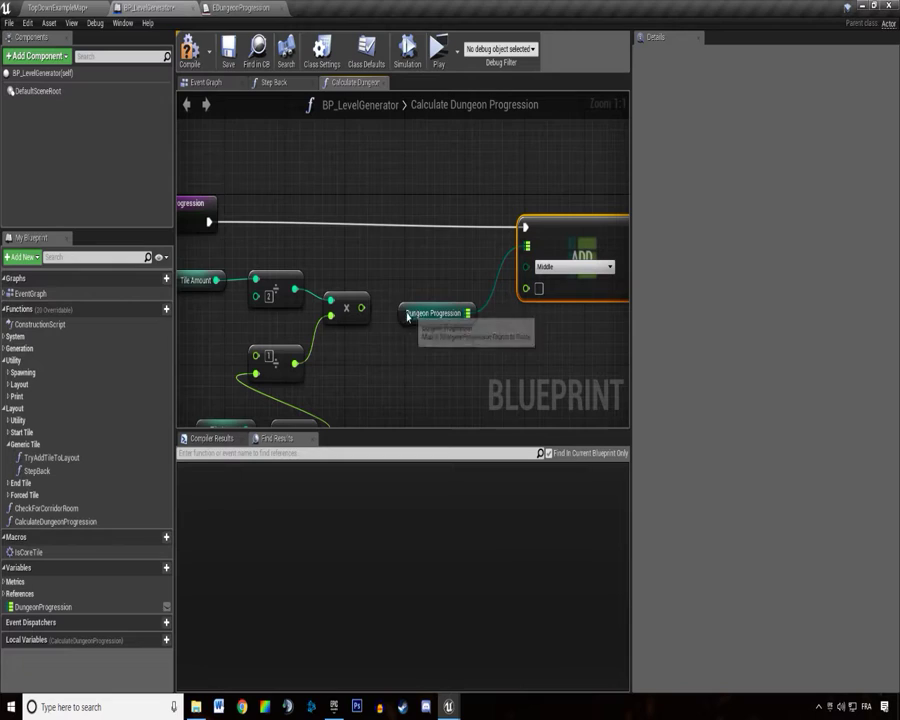
{"action": "left_click_drag", "start_coordinate": [407, 317], "coordinate": [412, 196]}
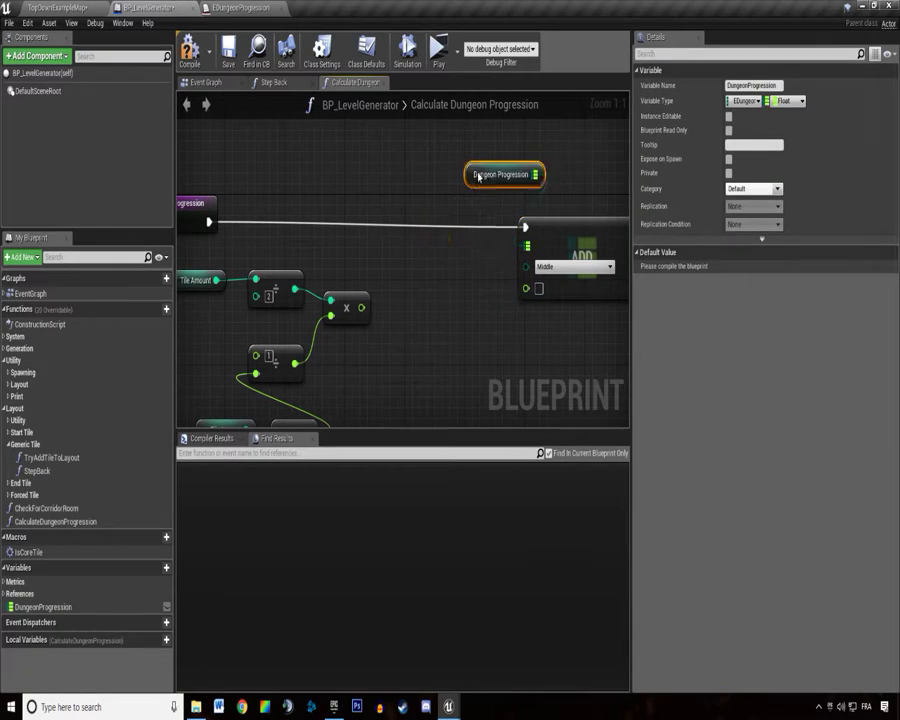
{"action": "left_click", "coordinate": [366, 304]}
{"action": "right_click_drag", "start_coordinate": [415, 253], "coordinate": [370, 243]}
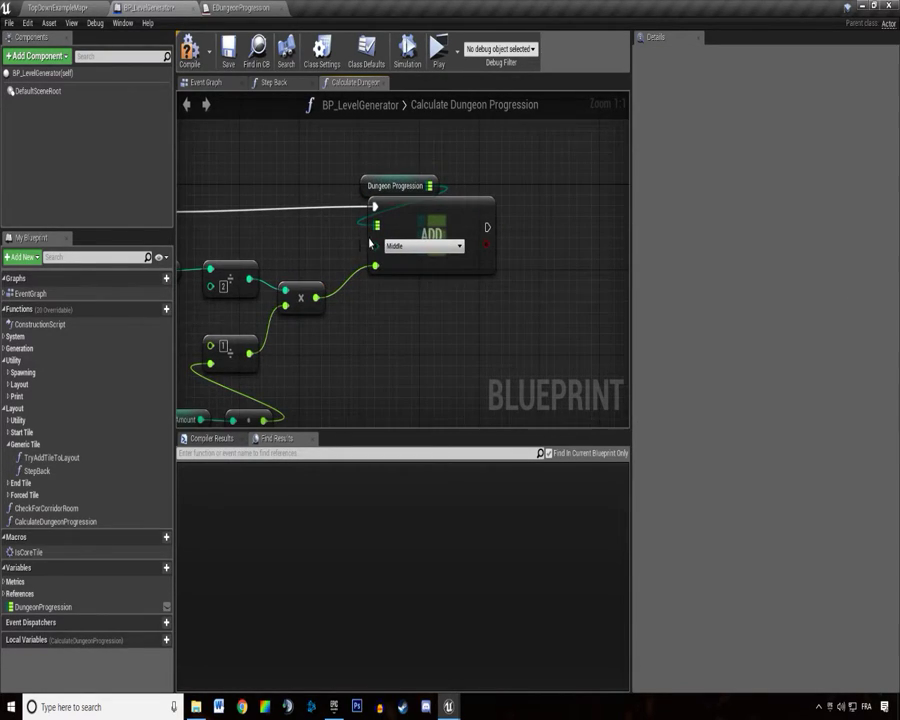
{"action": "left_click", "coordinate": [221, 58]}
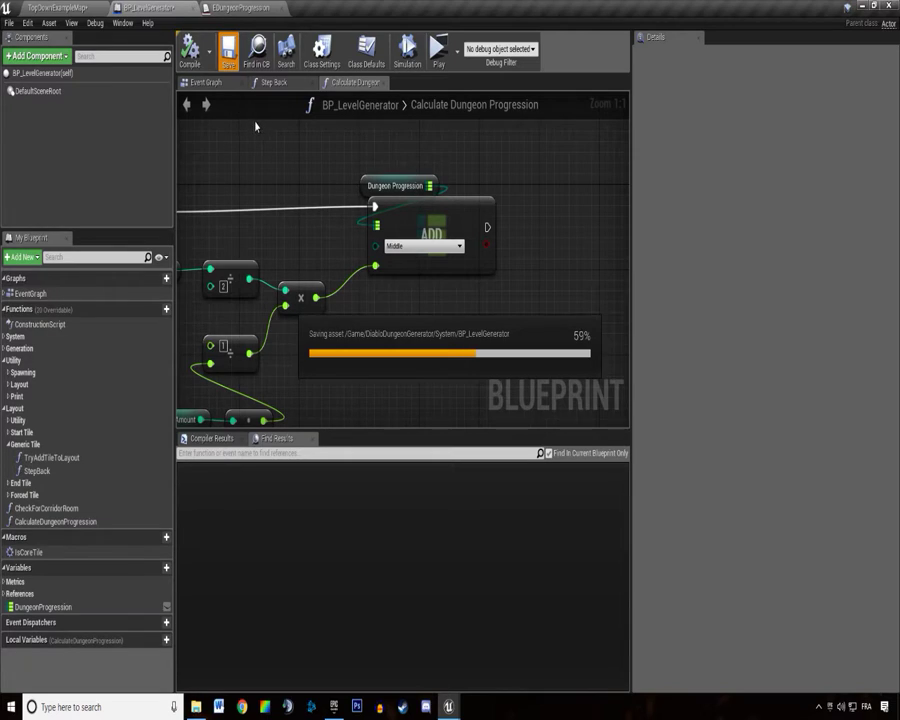
Copy-paste the getter and ADD pair as a chained second entry keyed Start.
{"action": "right_click_drag", "start_coordinate": [290, 150], "coordinate": [209, 200]}
{"action": "mouse_move", "coordinate": [233, 182]}
{"action": "left_mouse_down"}
{"action": "mouse_move", "coordinate": [408, 280]}
{"action": "mouse_move", "coordinate": [459, 257]}
{"action": "mouse_move", "coordinate": [520, 285]}
{"action": "left_mouse_up"}
{"action": "key", "text": "ctrl+c"}
{"action": "key", "text": "ctrl+v"}
{"action": "left_click", "coordinate": [474, 307]}
Zoom out over the function and drag a wire from the divide result.
{"action": "right_click_drag", "start_coordinate": [419, 377], "coordinate": [446, 290]}
{"action": "scroll", "coordinate": [446, 290], "scroll_direction": "down", "scroll_amount": 2}
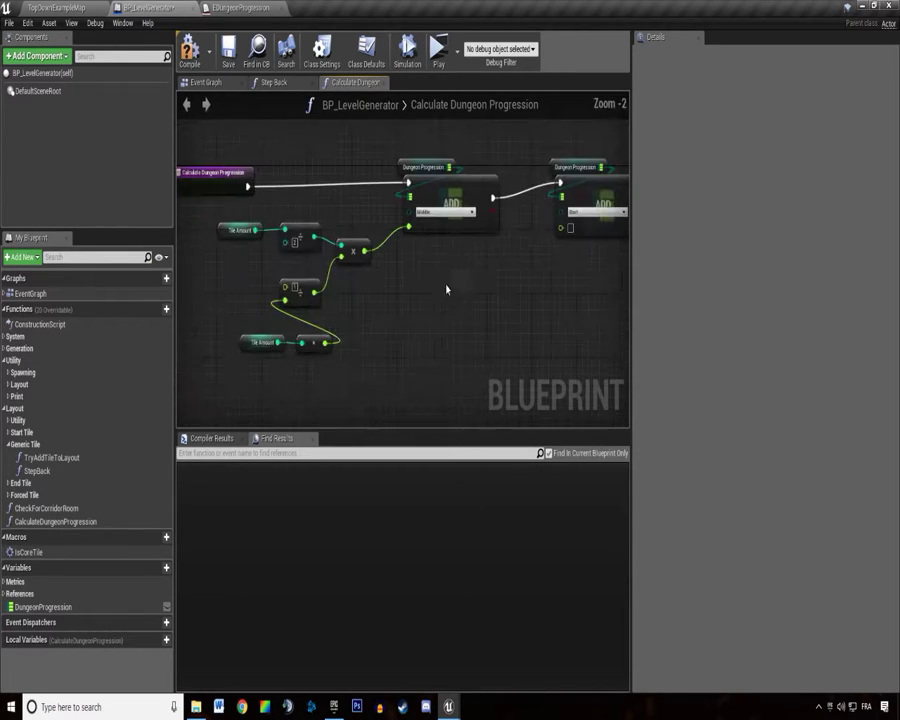
{"action": "left_click_drag", "start_coordinate": [200, 231], "coordinate": [360, 355]}
{"action": "left_click", "coordinate": [400, 247]}
{"action": "scroll", "coordinate": [400, 247], "scroll_direction": "up", "scroll_amount": 2}
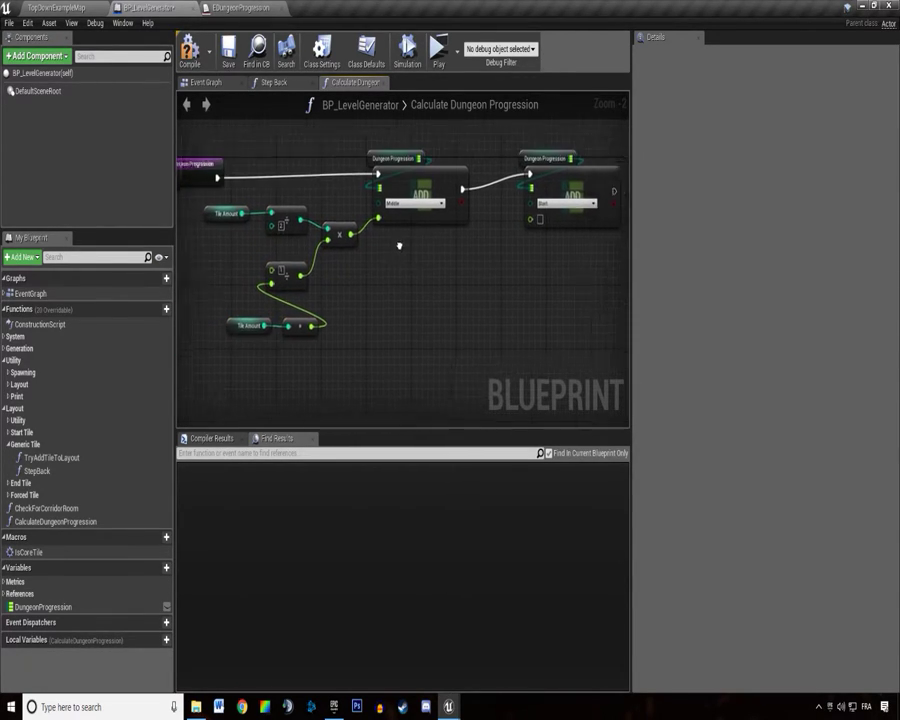
{"action": "right_click_drag", "start_coordinate": [407, 291], "coordinate": [447, 298]}
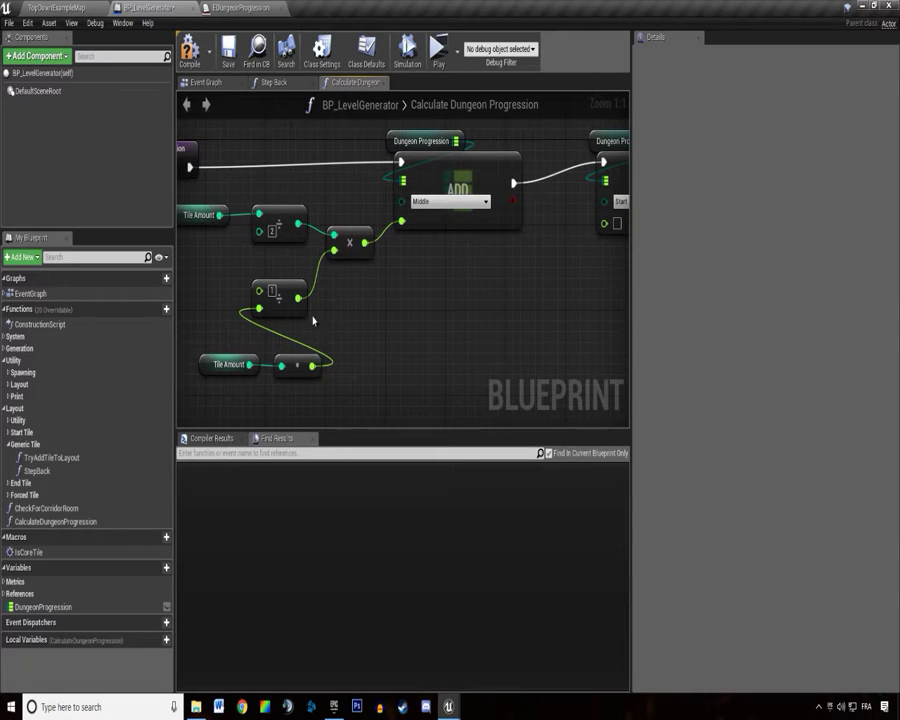
{"action": "left_click_drag", "start_coordinate": [297, 296], "coordinate": [473, 329]}
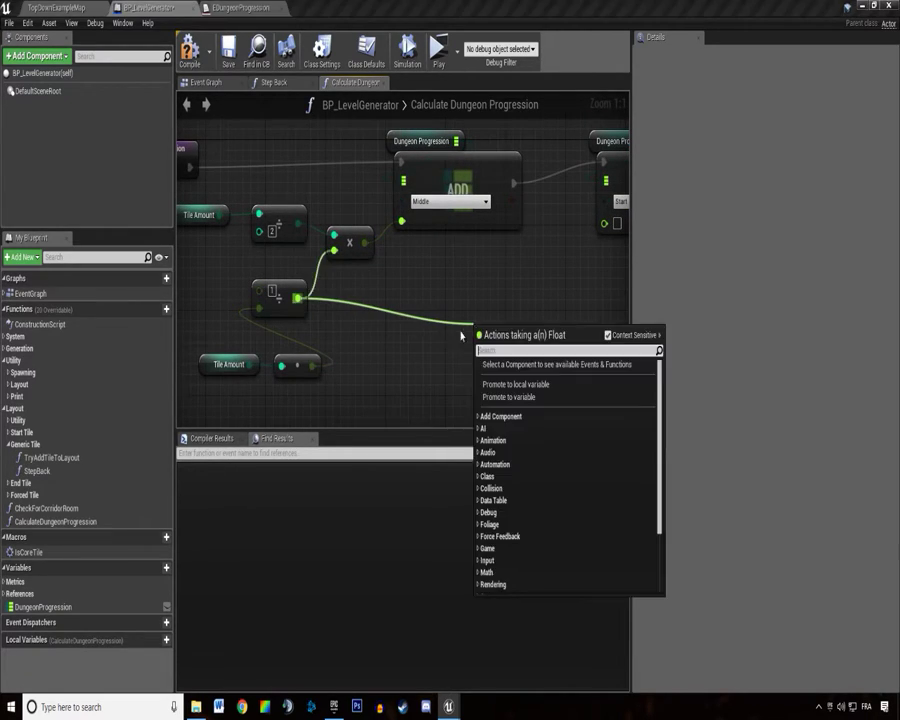
Add a float * float multiply node off the divide result.
{"action": "left_click", "coordinate": [323, 369]}
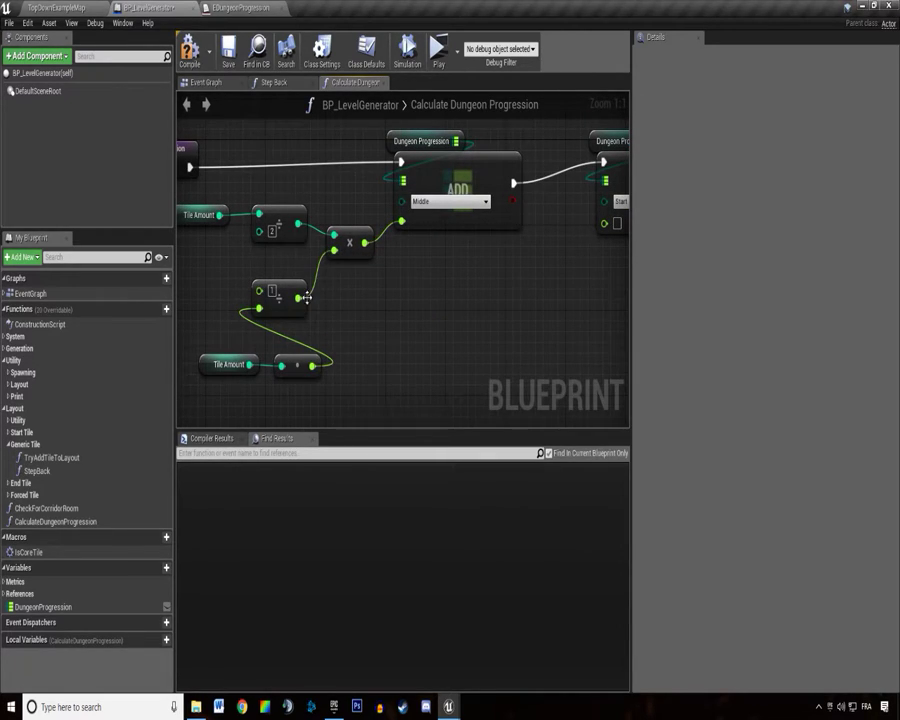
{"action": "left_click_drag", "start_coordinate": [298, 298], "coordinate": [462, 308]}
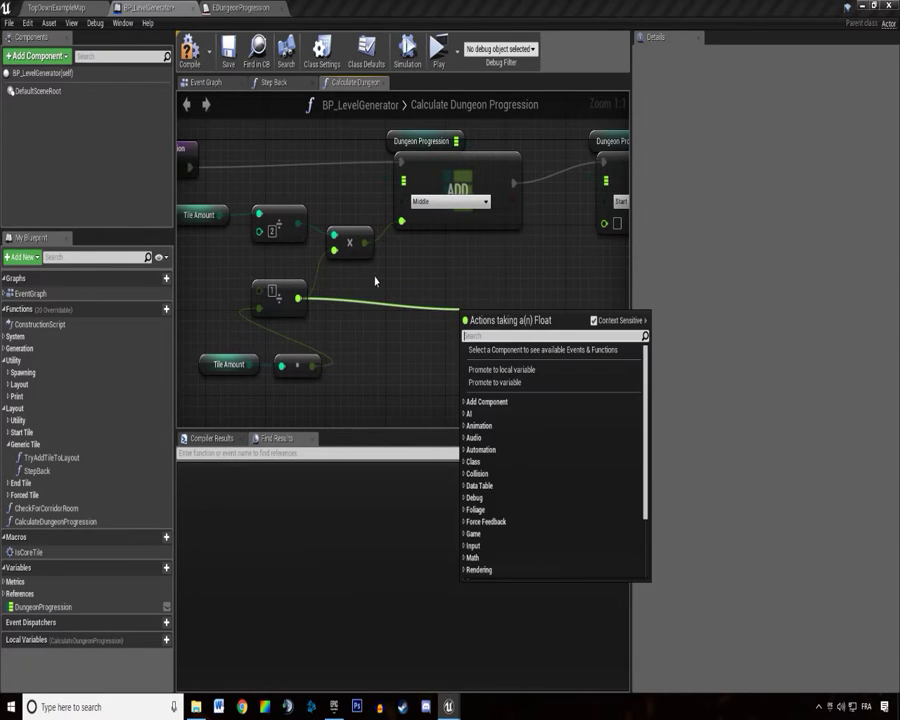
{"action": "left_click_drag", "start_coordinate": [207, 267], "coordinate": [322, 388]}
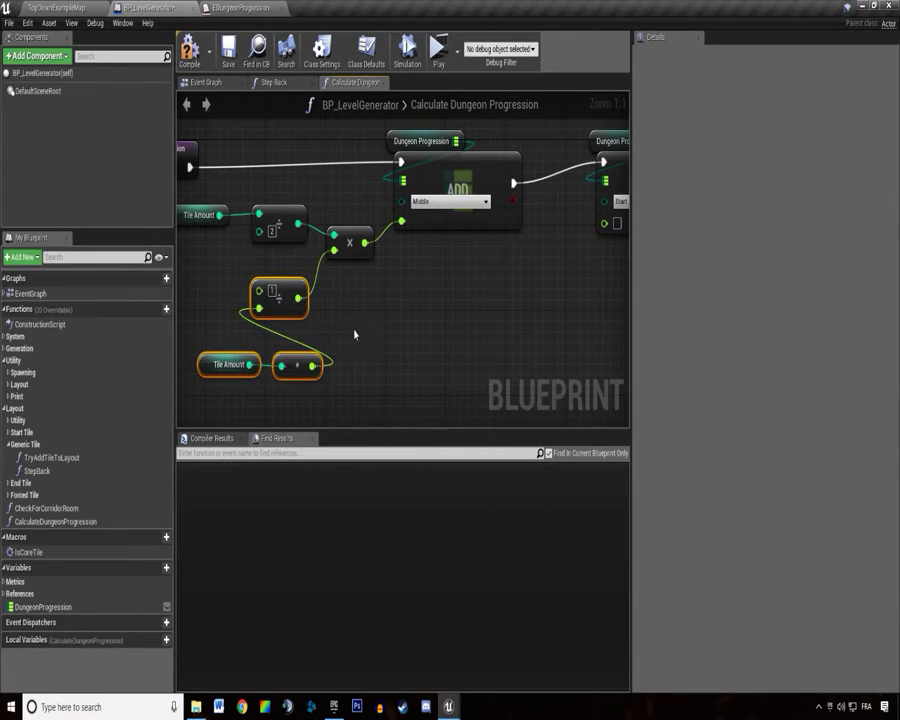
{"action": "left_click_drag", "start_coordinate": [298, 298], "coordinate": [444, 316]}
{"action": "type", "text": "*"}
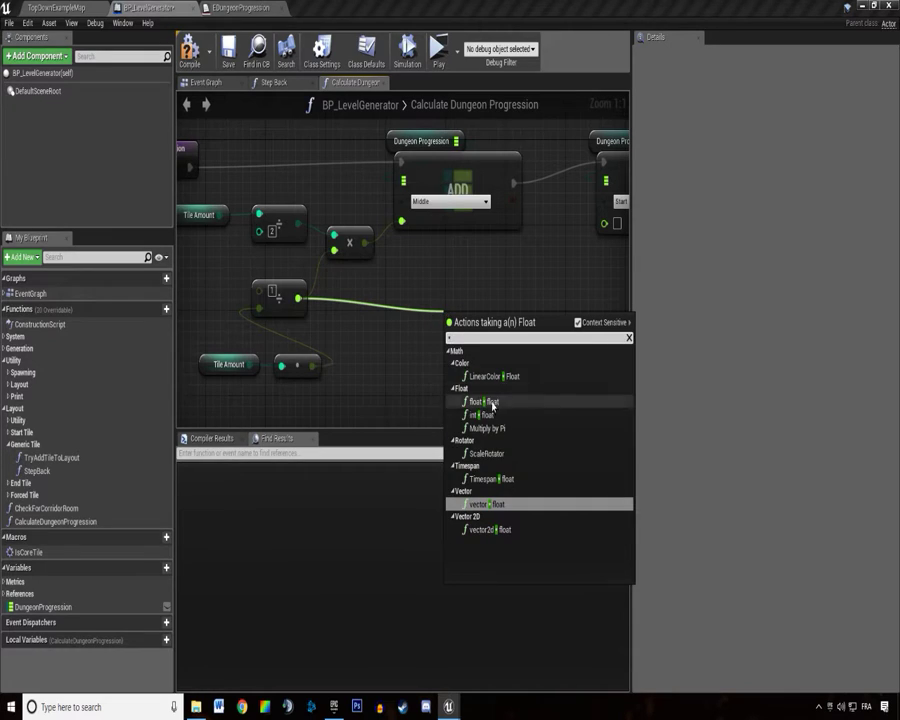
{"action": "left_click", "coordinate": [479, 393]}
Connect the divide result to the Start entry's value and save BP_LevelGenerator.
{"action": "right_click_drag", "start_coordinate": [512, 280], "coordinate": [384, 307]}
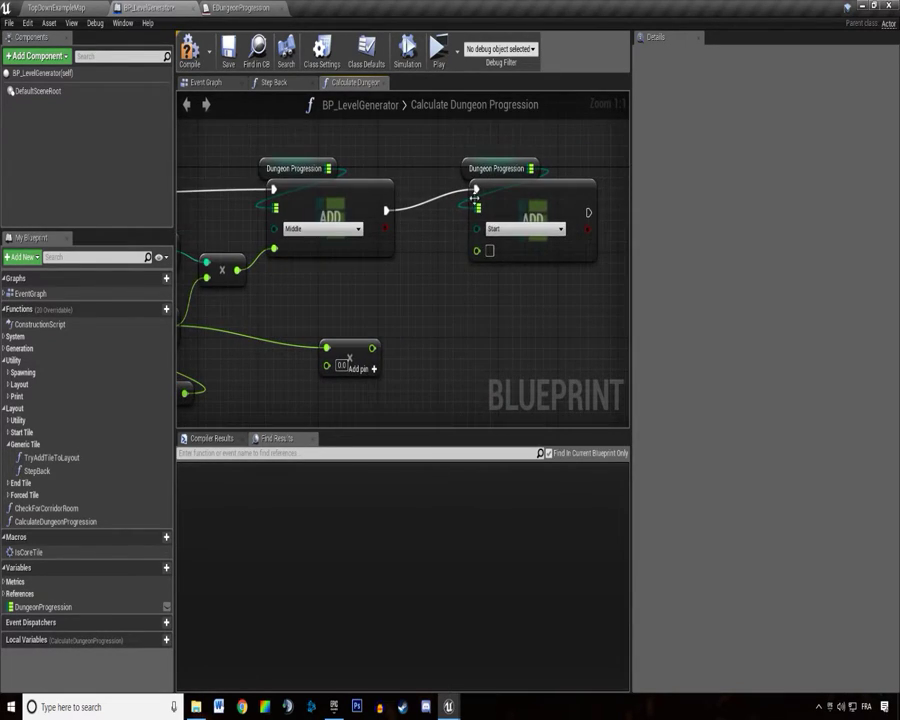
{"action": "right_click_drag", "start_coordinate": [439, 244], "coordinate": [596, 189]}
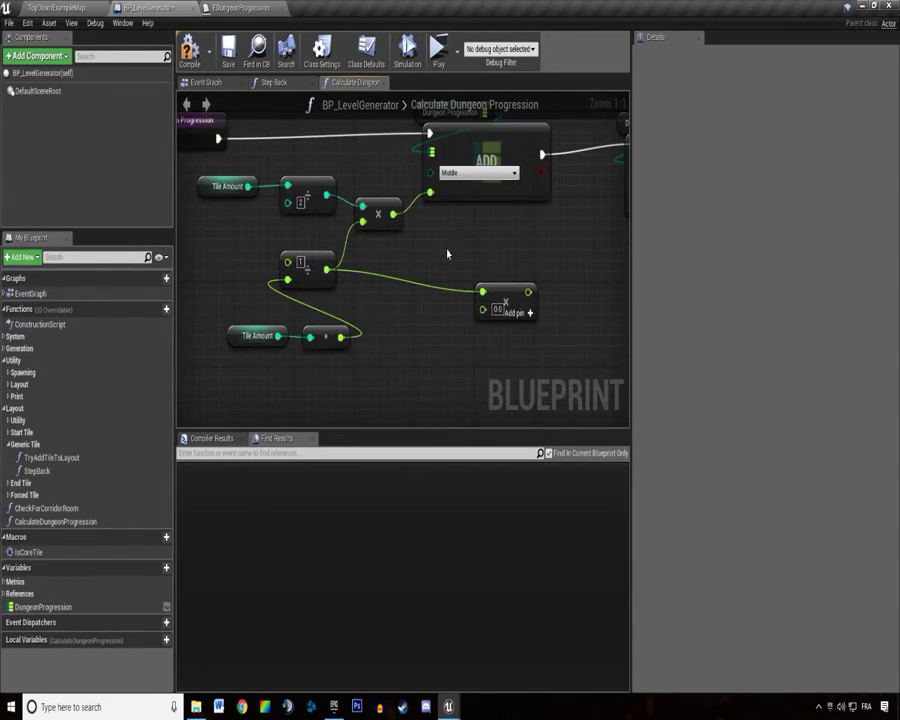
{"action": "left_click_drag", "start_coordinate": [327, 269], "coordinate": [447, 206]}
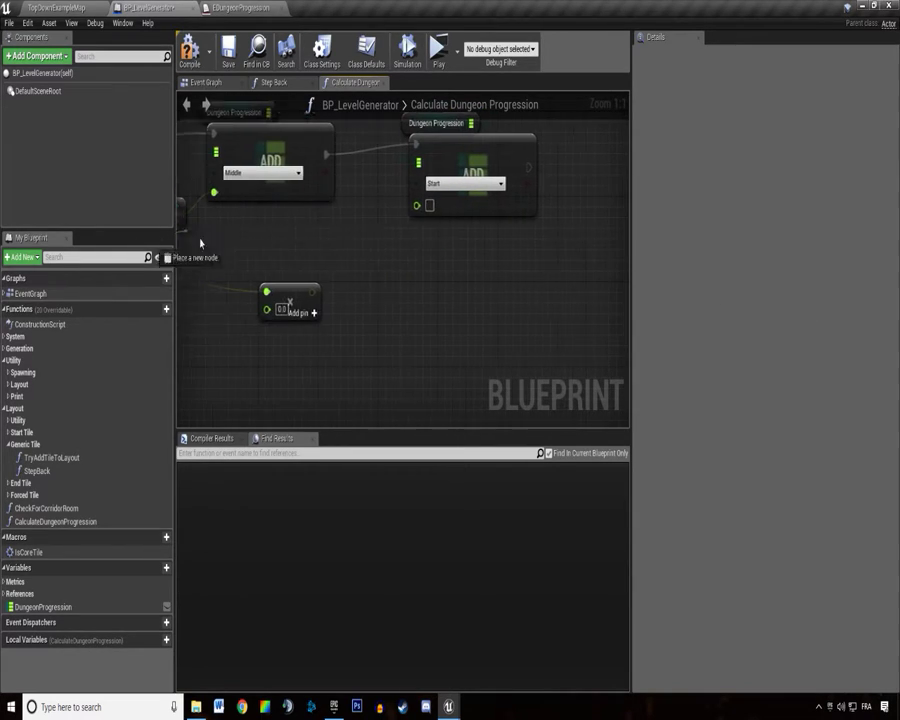
{"action": "right_click_drag", "start_coordinate": [240, 300], "coordinate": [474, 296]}
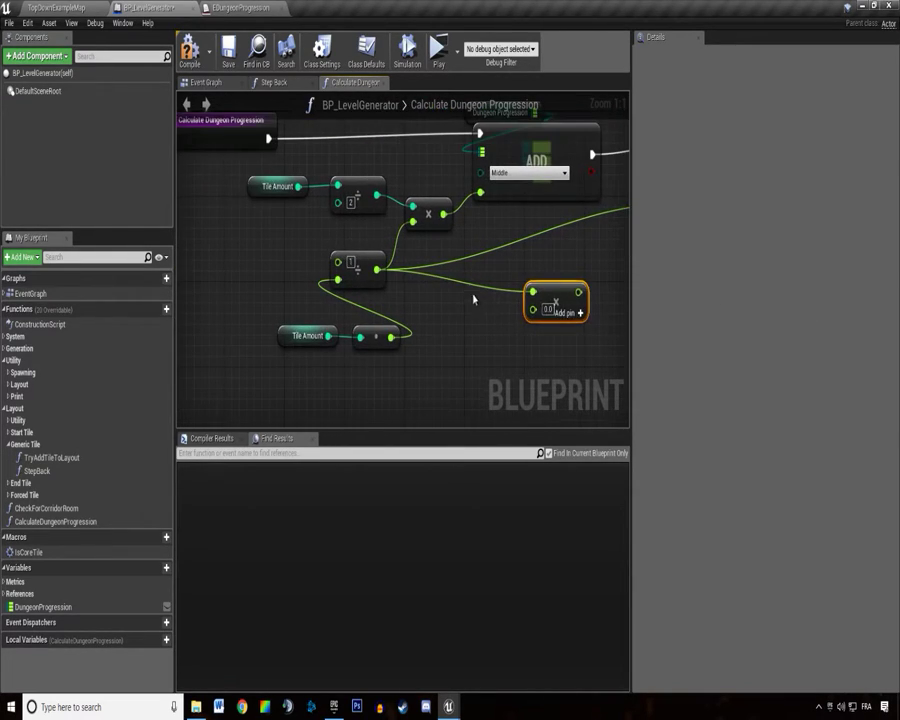
{"action": "scroll", "coordinate": [362, 301], "scroll_direction": "down", "scroll_amount": 2}
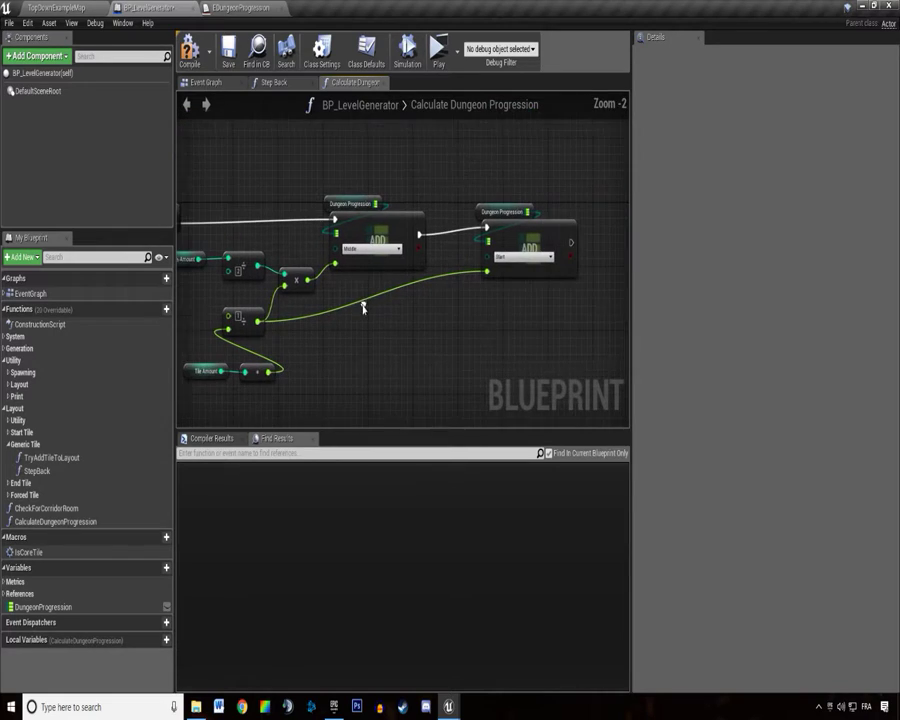
{"action": "left_click", "coordinate": [228, 50]}
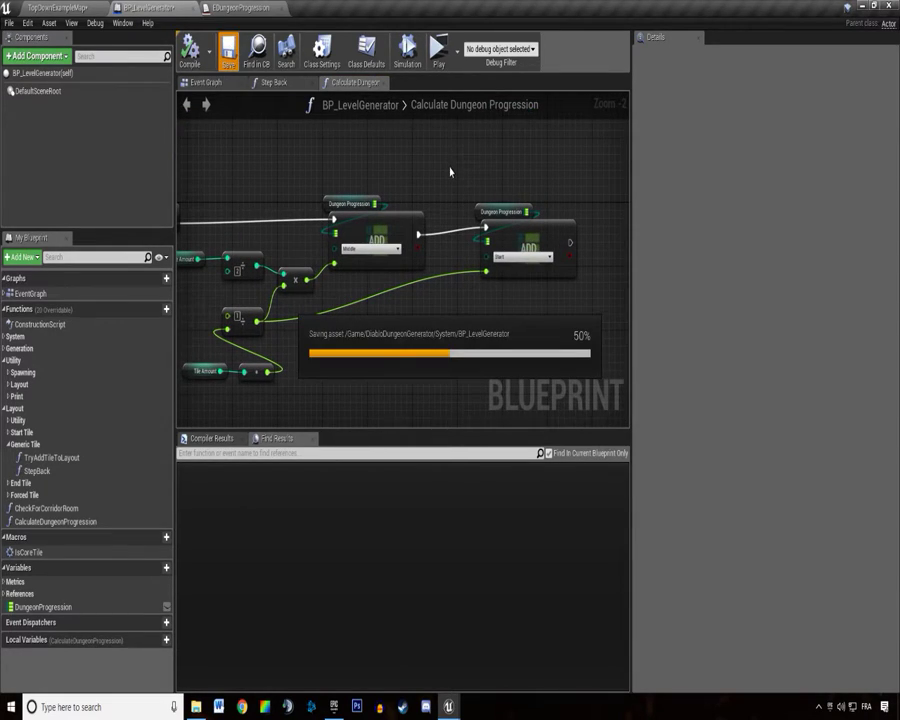
Chain the middle ADD node's execution into the right ADD node.
{"action": "left_click", "coordinate": [505, 250]}
{"action": "scroll", "coordinate": [505, 252], "scroll_direction": "up", "scroll_amount": 1}
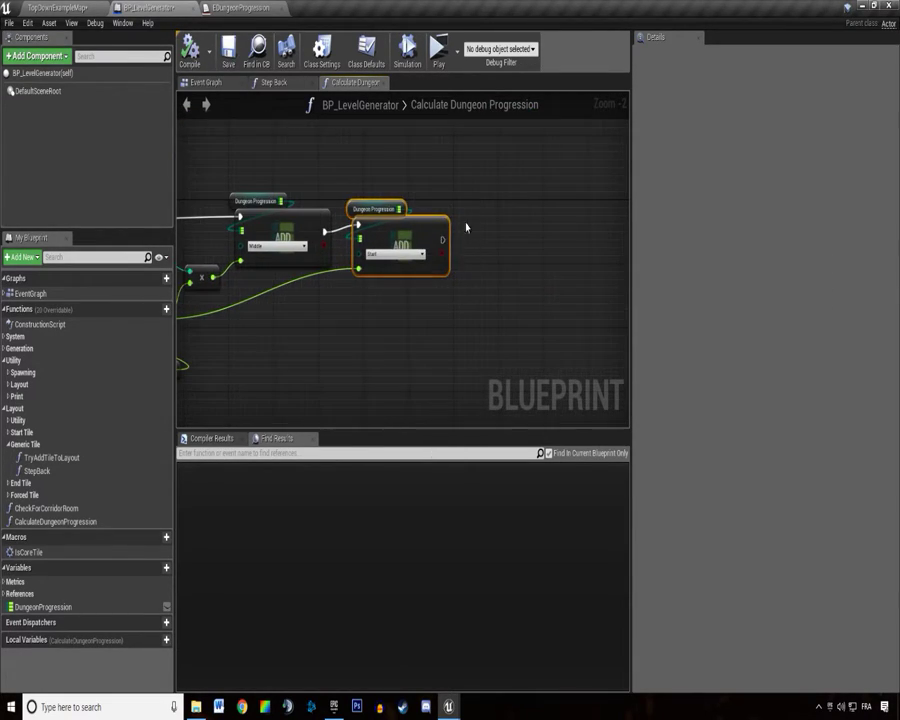
{"action": "scroll", "coordinate": [441, 243], "scroll_direction": "up", "scroll_amount": 1}
{"action": "left_click_drag", "start_coordinate": [441, 243], "coordinate": [514, 264]}
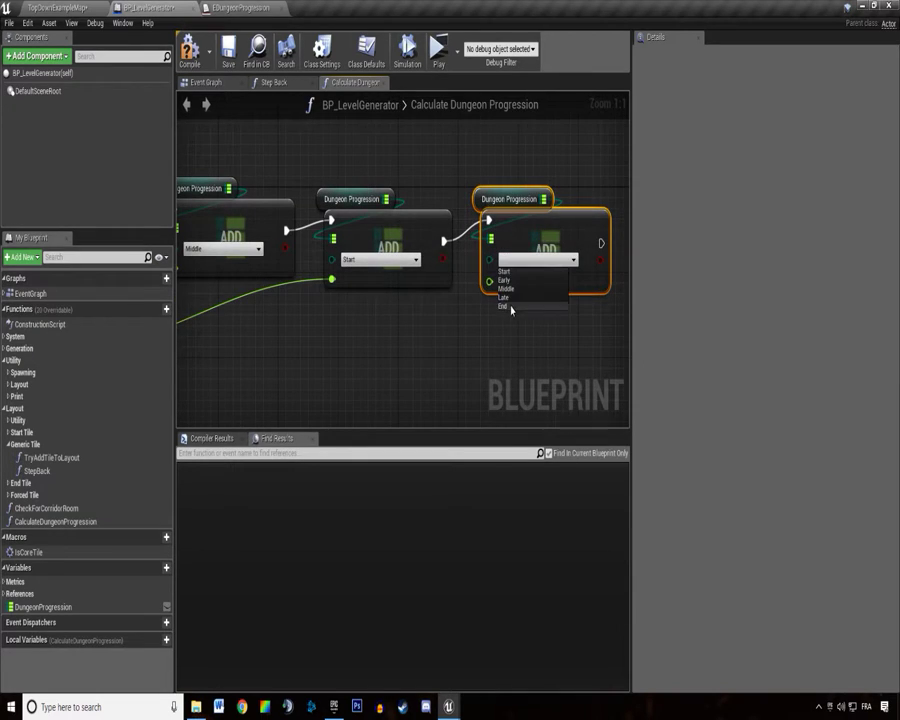
{"action": "scroll", "coordinate": [330, 284], "scroll_direction": "down", "scroll_amount": 1}
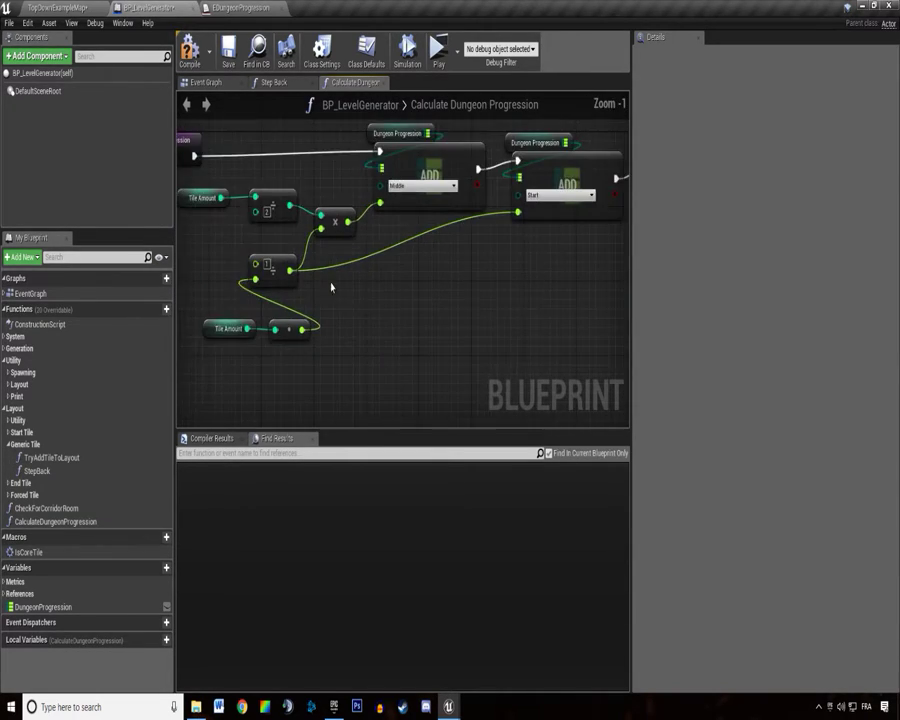
Add a math node off Tile Amount to compute Tile Amount minus one.
{"action": "right_click_drag", "start_coordinate": [330, 284], "coordinate": [430, 330]}
{"action": "left_click_drag", "start_coordinate": [222, 228], "coordinate": [424, 387]}
{"action": "right_click_drag", "start_coordinate": [424, 387], "coordinate": [438, 419]}
{"action": "left_click", "coordinate": [438, 419]}
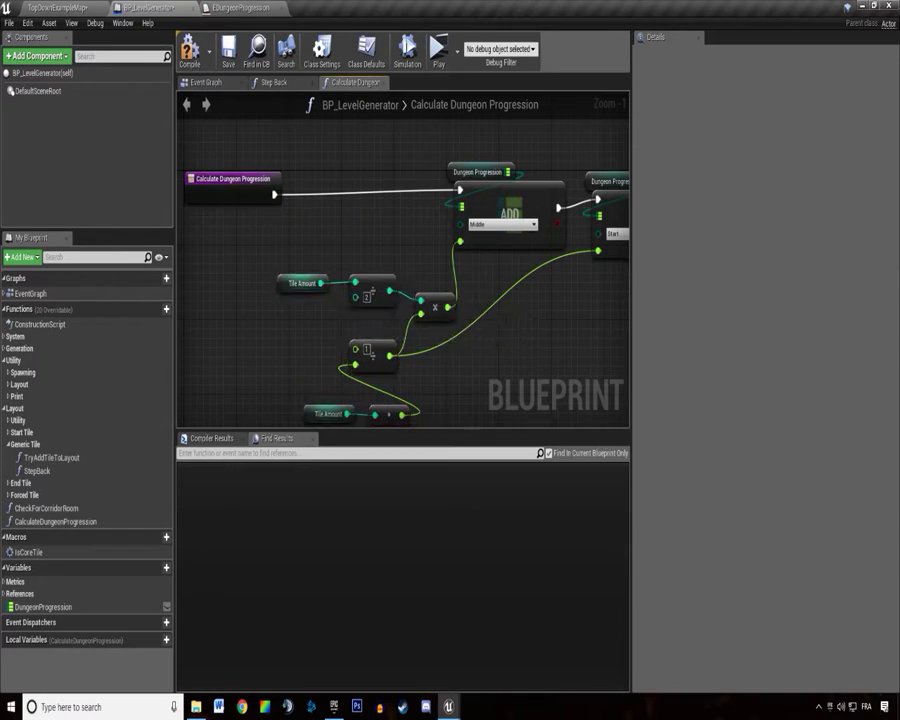
{"action": "scroll", "coordinate": [273, 252], "scroll_direction": "up", "scroll_amount": 1}
{"action": "mouse_move", "coordinate": [270, 216]}
{"action": "left_mouse_down"}
{"action": "mouse_move", "coordinate": [222, 300]}
{"action": "mouse_move", "coordinate": [272, 280]}
{"action": "left_mouse_up"}
{"action": "type", "text": "/"}
{"action": "key", "text": "Return"}
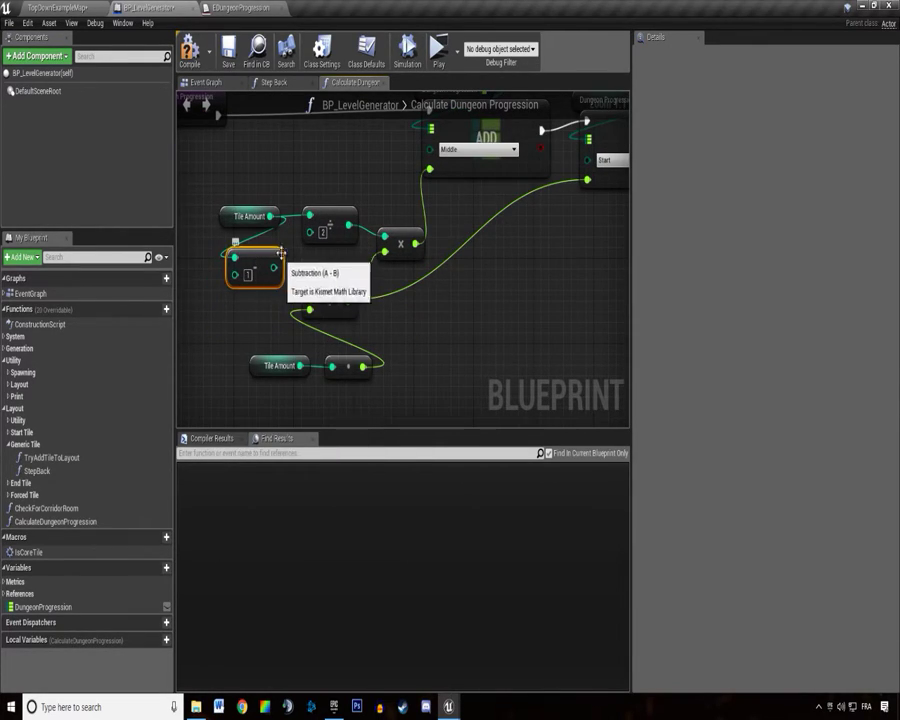
{"action": "right_click_drag", "start_coordinate": [305, 288], "coordinate": [342, 287]}
Rearrange the three lower math nodes below Tile Amount.
{"action": "left_click_drag", "start_coordinate": [335, 296], "coordinate": [425, 385]}
{"action": "left_click_drag", "start_coordinate": [365, 298], "coordinate": [405, 326]}
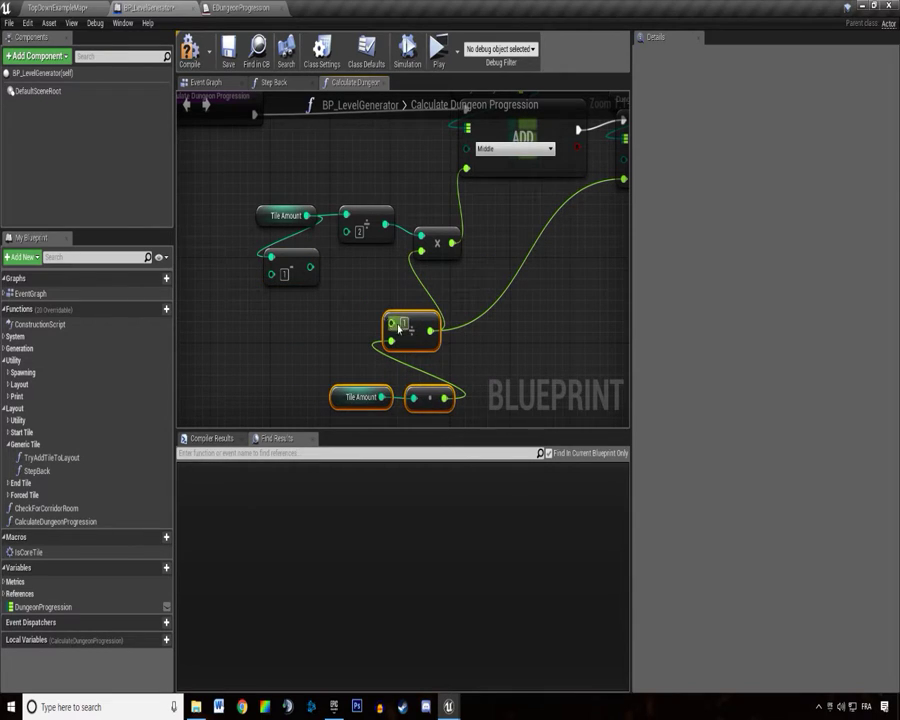
{"action": "left_click", "coordinate": [294, 312]}
{"action": "right_click_drag", "start_coordinate": [294, 312], "coordinate": [316, 269]}
{"action": "left_click_drag", "start_coordinate": [334, 275], "coordinate": [483, 386]}
{"action": "mouse_move", "coordinate": [426, 284]}
{"action": "left_mouse_down"}
{"action": "mouse_move", "coordinate": [343, 326]}
{"action": "mouse_move", "coordinate": [408, 242]}
{"action": "left_mouse_up"}
{"action": "left_click", "coordinate": [416, 340]}
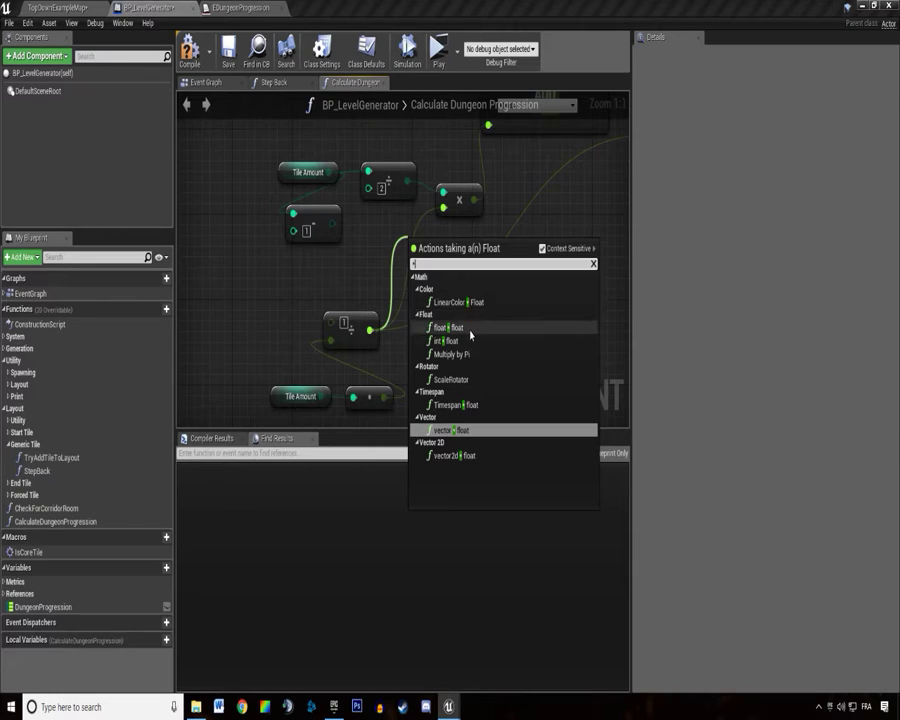
Multiply by the 1 / result with an int * float node and wire it to the End entry.
{"action": "left_click", "coordinate": [468, 326]}
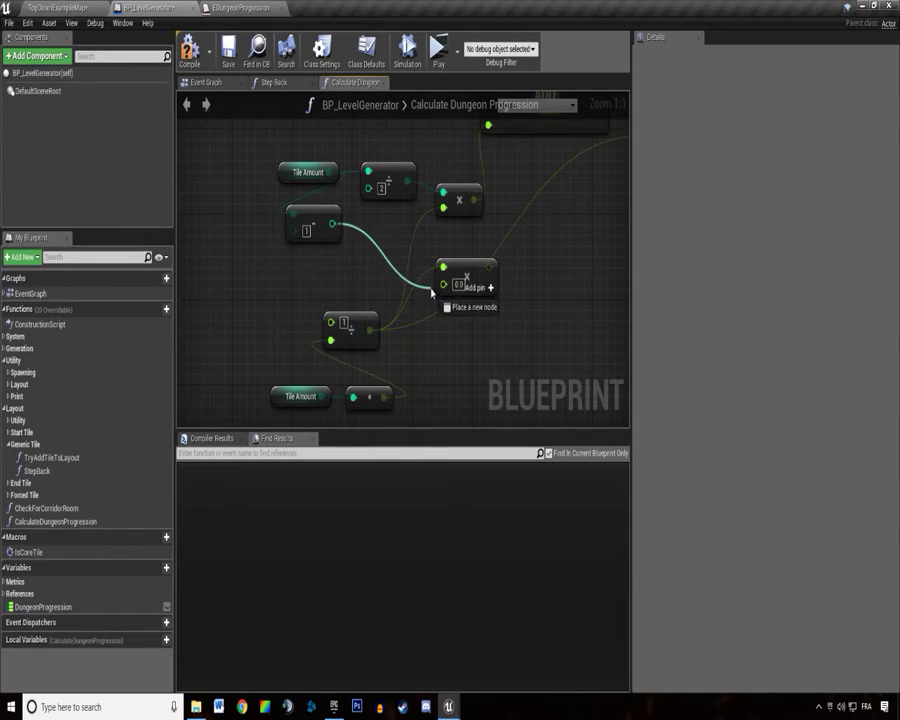
{"action": "left_click_drag", "start_coordinate": [426, 230], "coordinate": [474, 306]}
{"action": "key", "text": "Delete"}
{"action": "left_click_drag", "start_coordinate": [370, 329], "coordinate": [446, 250]}
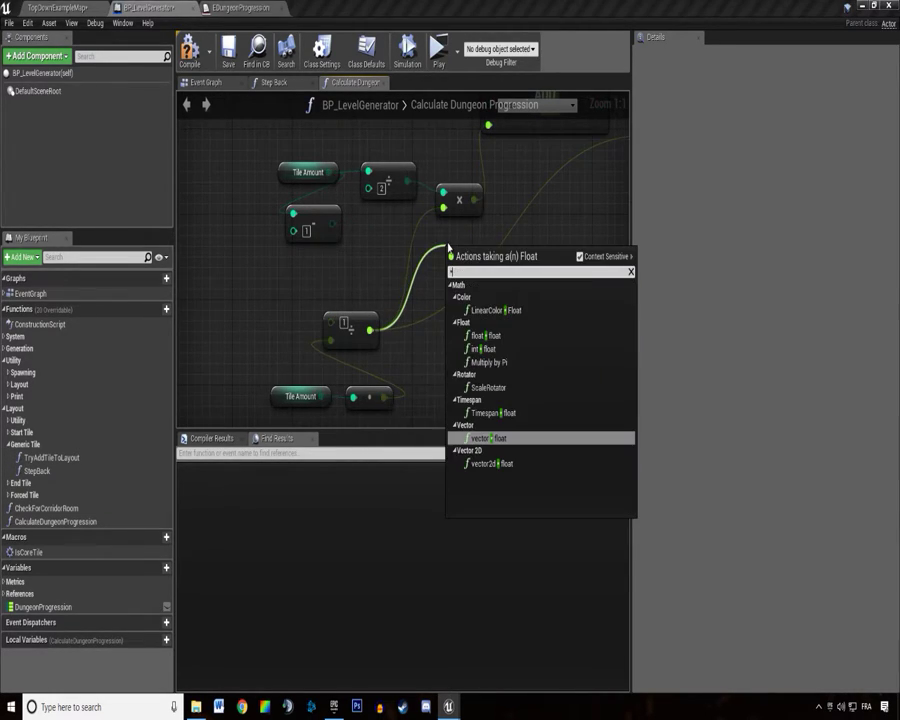
{"action": "left_click", "coordinate": [487, 349]}
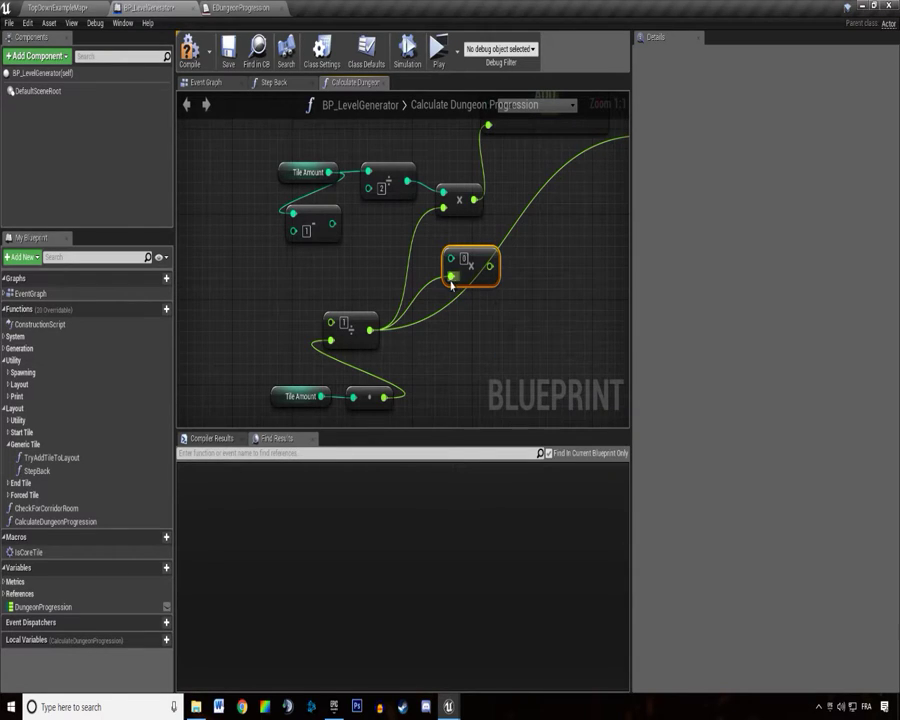
{"action": "mouse_move", "coordinate": [490, 265]}
{"action": "left_mouse_down"}
{"action": "mouse_move", "coordinate": [302, 347]}
{"action": "mouse_move", "coordinate": [500, 256]}
{"action": "left_mouse_up"}
{"action": "scroll", "coordinate": [278, 344], "scroll_direction": "down", "scroll_amount": 2}
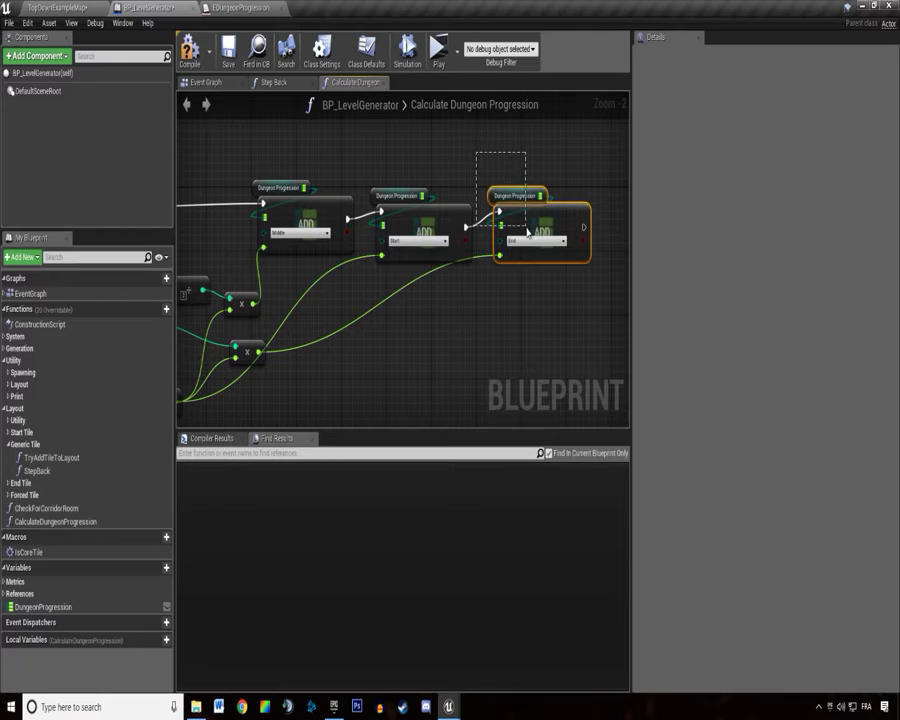
{"action": "scroll", "coordinate": [441, 299], "scroll_direction": "down", "scroll_amount": 2}
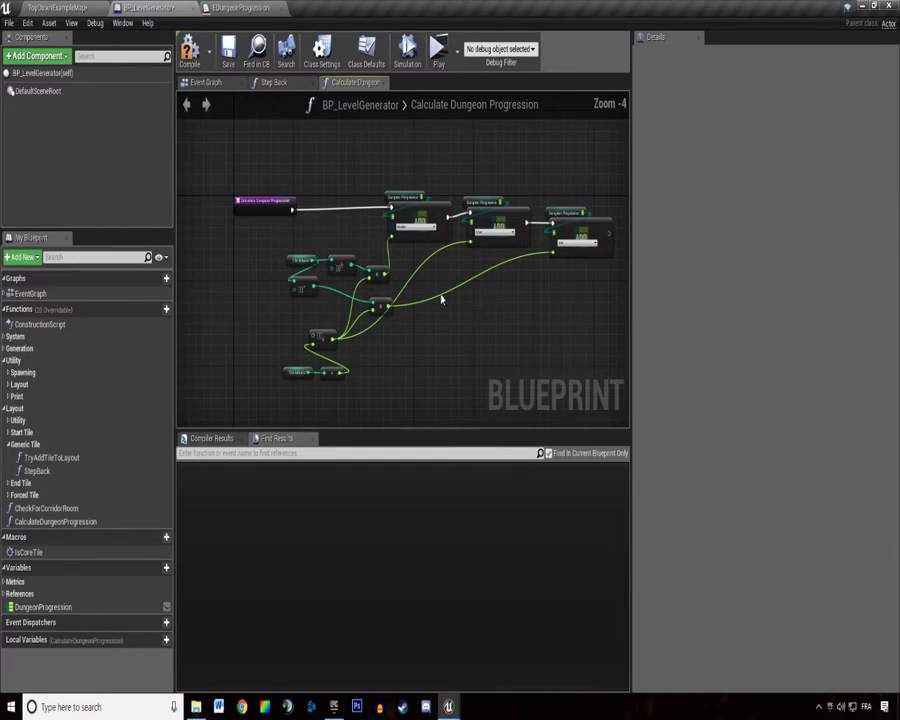
Save, then check the Middle node's progression stage dropdown, keeping it on Middle.
{"action": "left_click", "coordinate": [228, 52]}
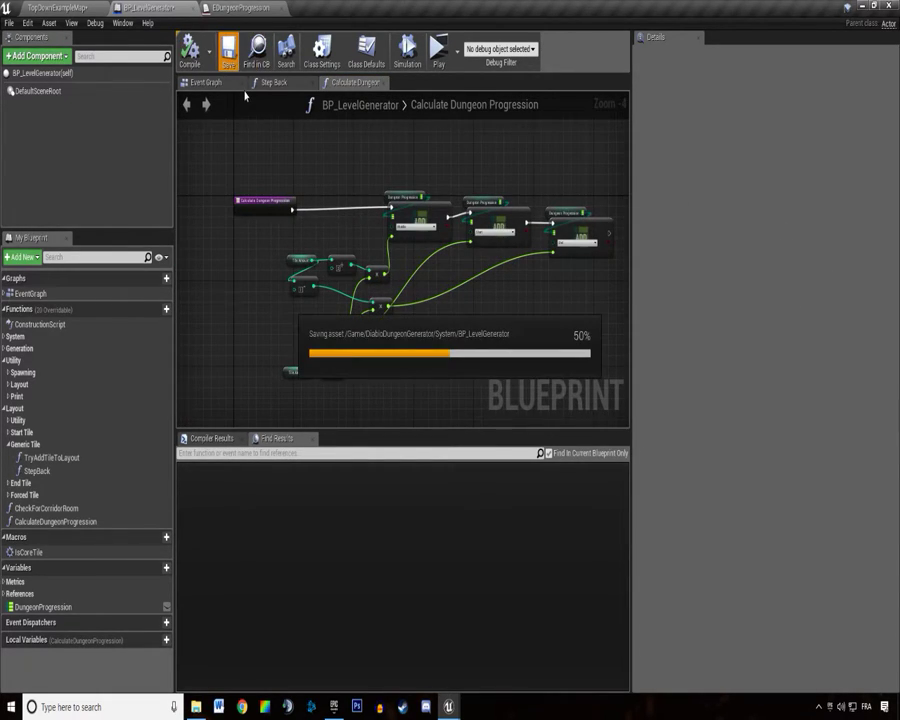
{"action": "scroll", "coordinate": [308, 323], "scroll_direction": "up", "scroll_amount": 2}
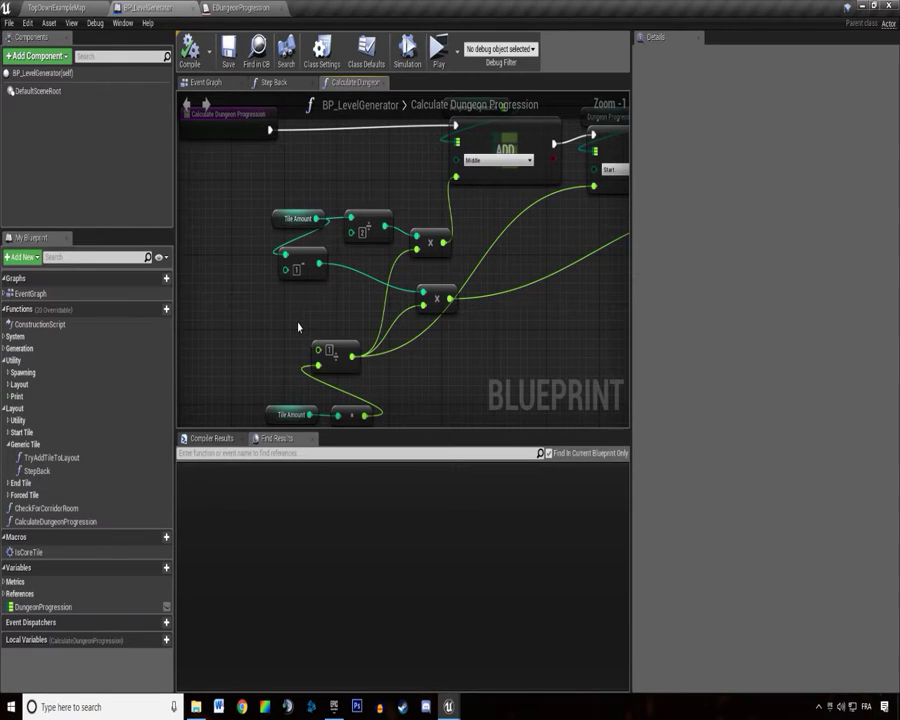
{"action": "scroll", "coordinate": [379, 215], "scroll_direction": "up", "scroll_amount": 1}
{"action": "scroll", "coordinate": [345, 250], "scroll_direction": "up", "scroll_amount": 2}
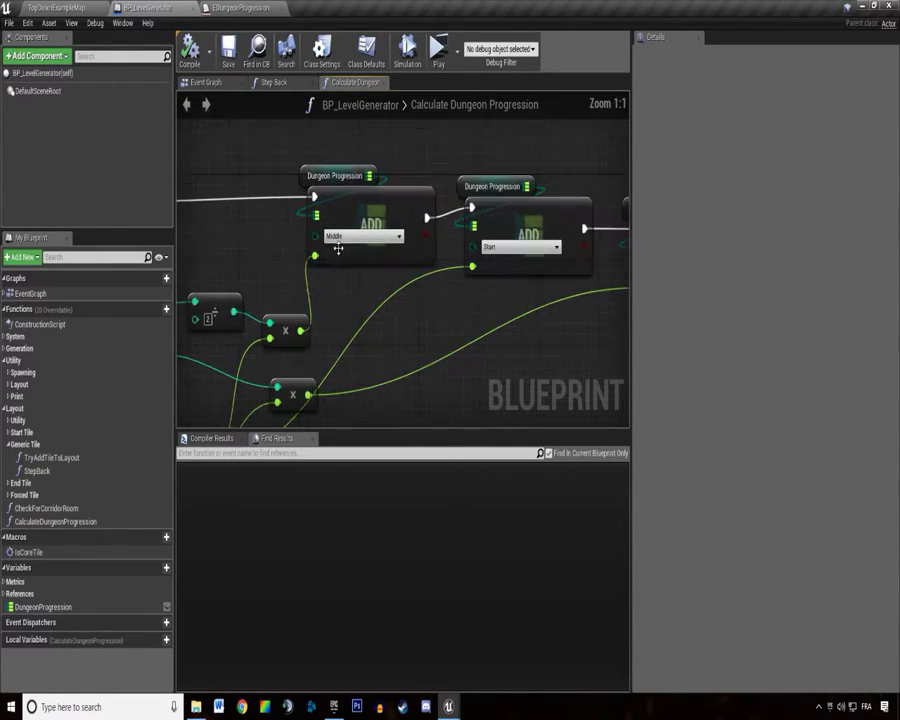
{"action": "left_click", "coordinate": [320, 178]}
{"action": "left_click", "coordinate": [353, 238]}
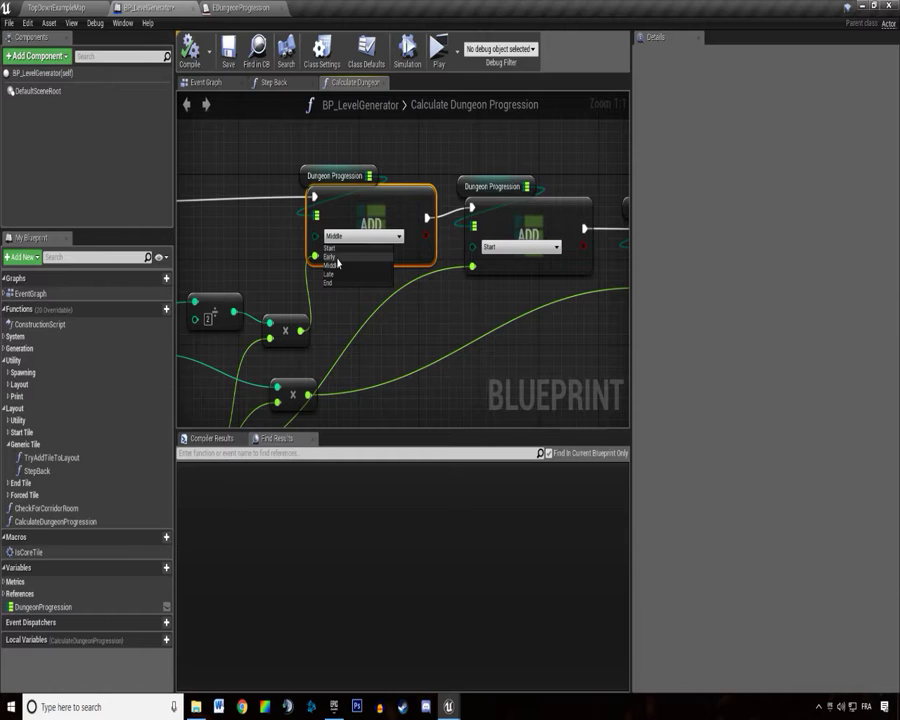
{"action": "left_click", "coordinate": [338, 263]}
{"action": "scroll", "coordinate": [355, 262], "scroll_direction": "down", "scroll_amount": 2}
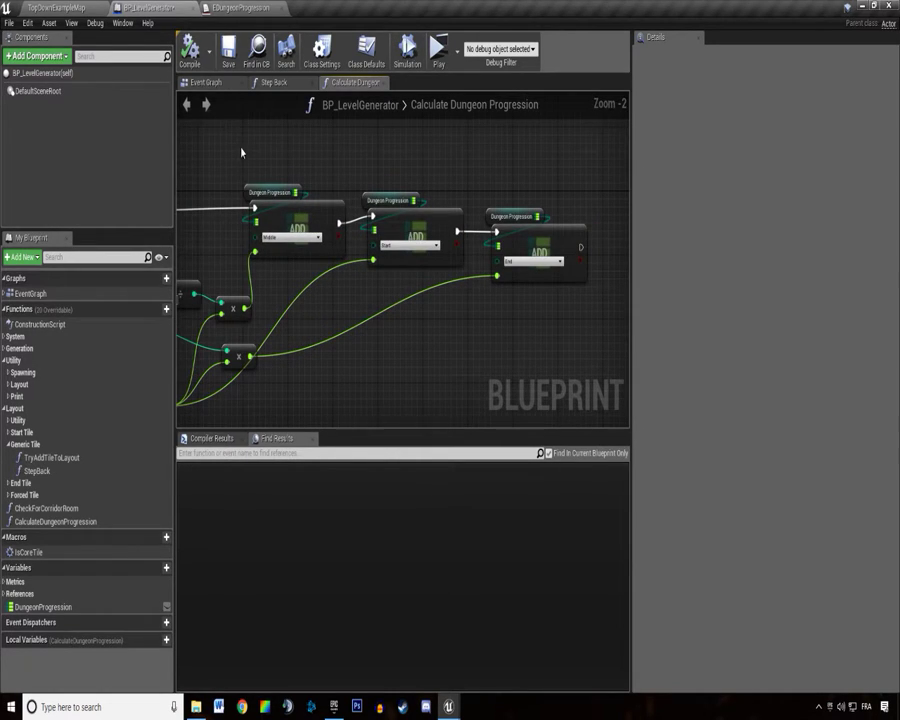
{"action": "left_click", "coordinate": [229, 68]}
Check the End node's progression stage dropdown and save again with Ctrl+S.
{"action": "right_click_drag", "start_coordinate": [403, 290], "coordinate": [310, 285]}
{"action": "scroll", "coordinate": [330, 280], "scroll_direction": "up", "scroll_amount": 2}
{"action": "left_click", "coordinate": [415, 257]}
{"action": "left_click", "coordinate": [415, 258]}
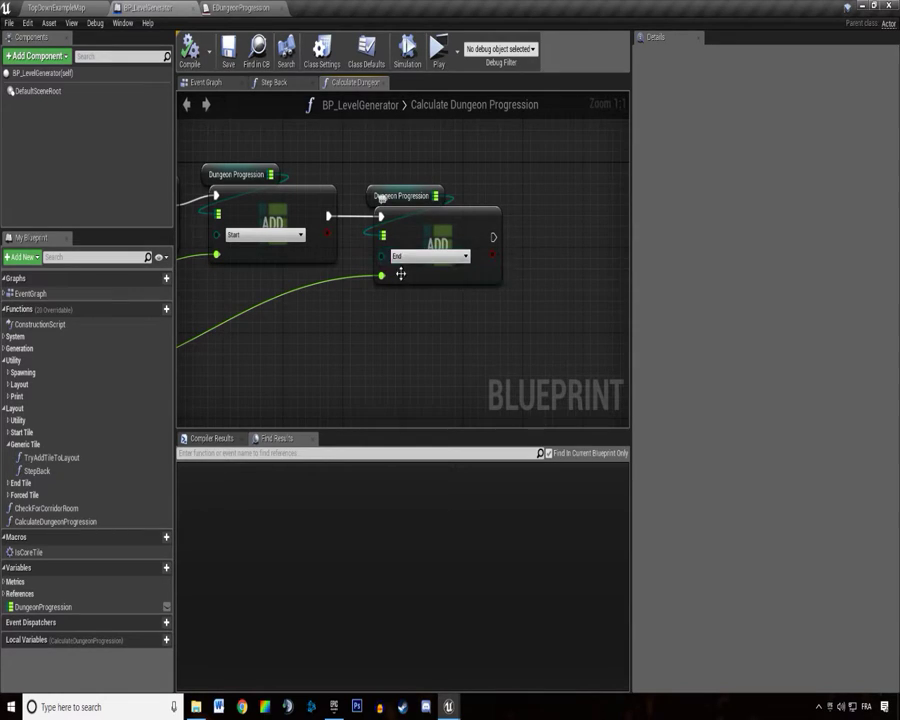
{"action": "left_click", "coordinate": [396, 258]}
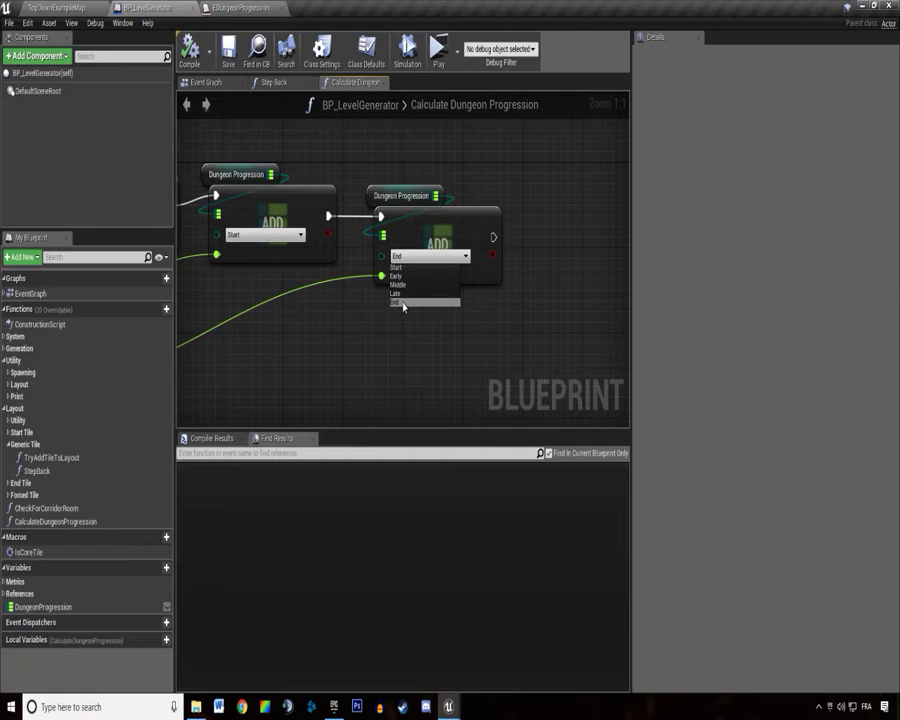
{"action": "right_click_drag", "start_coordinate": [381, 327], "coordinate": [436, 311]}
{"action": "scroll", "coordinate": [436, 311], "scroll_direction": "down", "scroll_amount": 1}
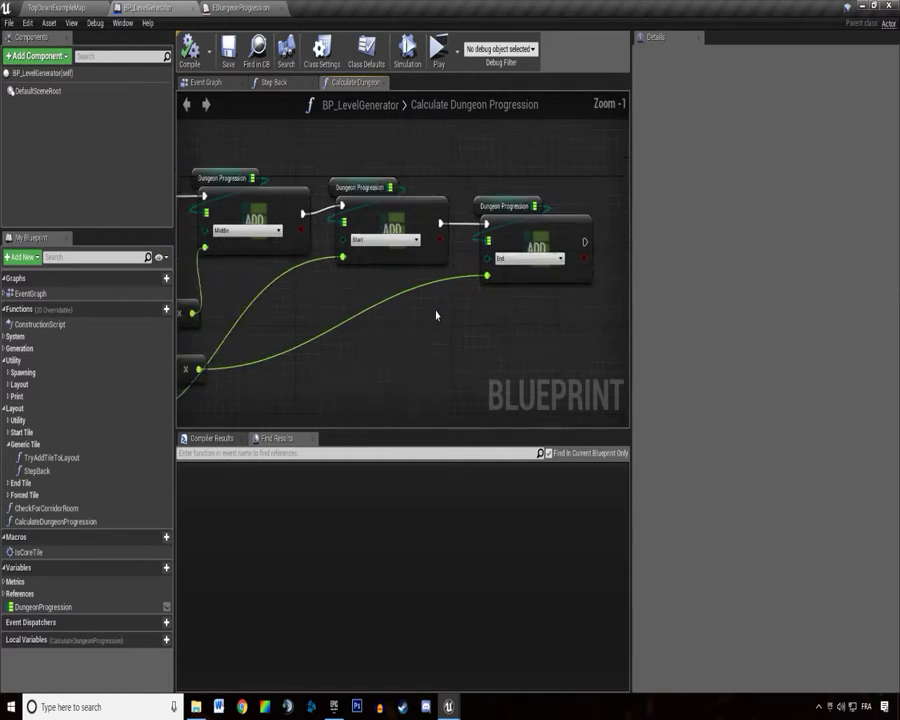
{"action": "scroll", "coordinate": [436, 311], "scroll_direction": "down", "scroll_amount": 1}
{"action": "key", "text": "ctrl+s"}
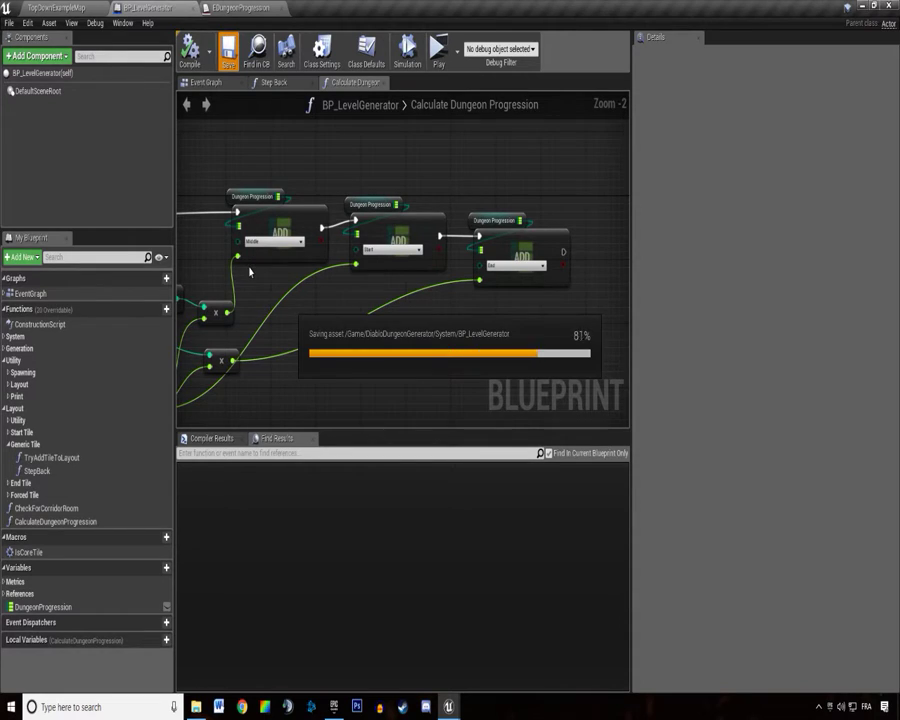
Move the division node up-right among the math nodes and save.
{"action": "right_click_drag", "start_coordinate": [250, 271], "coordinate": [370, 248]}
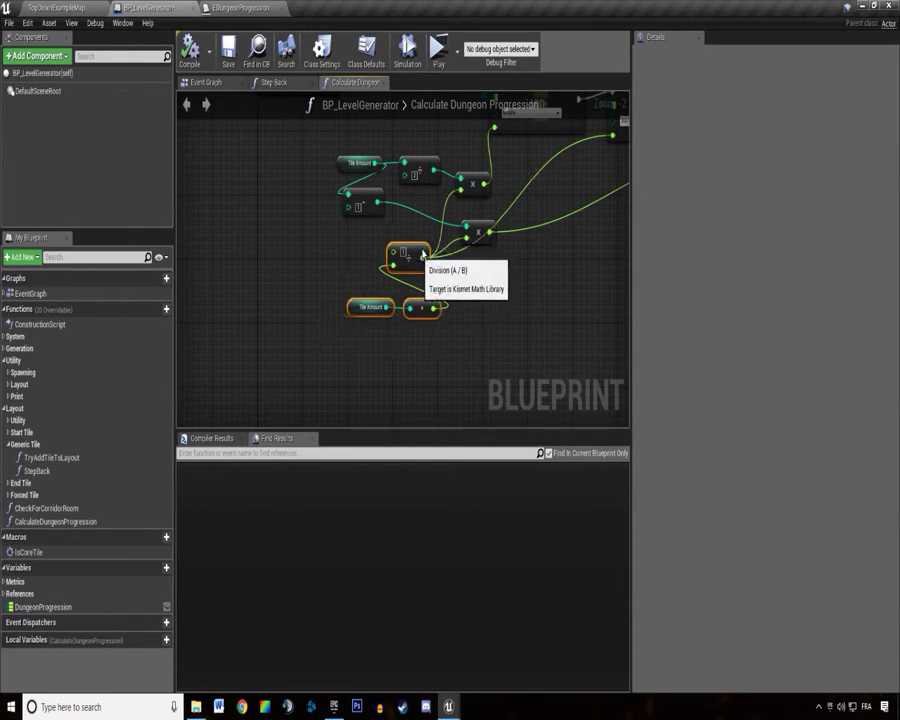
{"action": "left_click_drag", "start_coordinate": [391, 278], "coordinate": [410, 268]}
{"action": "left_click", "coordinate": [229, 55]}
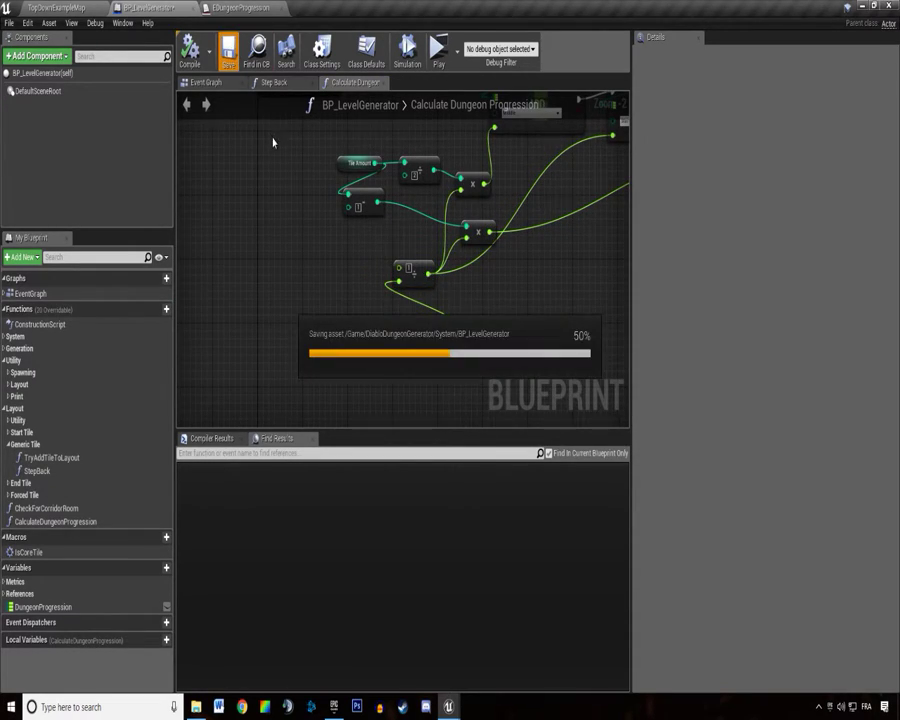
{"action": "left_click_drag", "start_coordinate": [284, 140], "coordinate": [516, 284]}
{"action": "right_click_drag", "start_coordinate": [516, 284], "coordinate": [431, 380]}
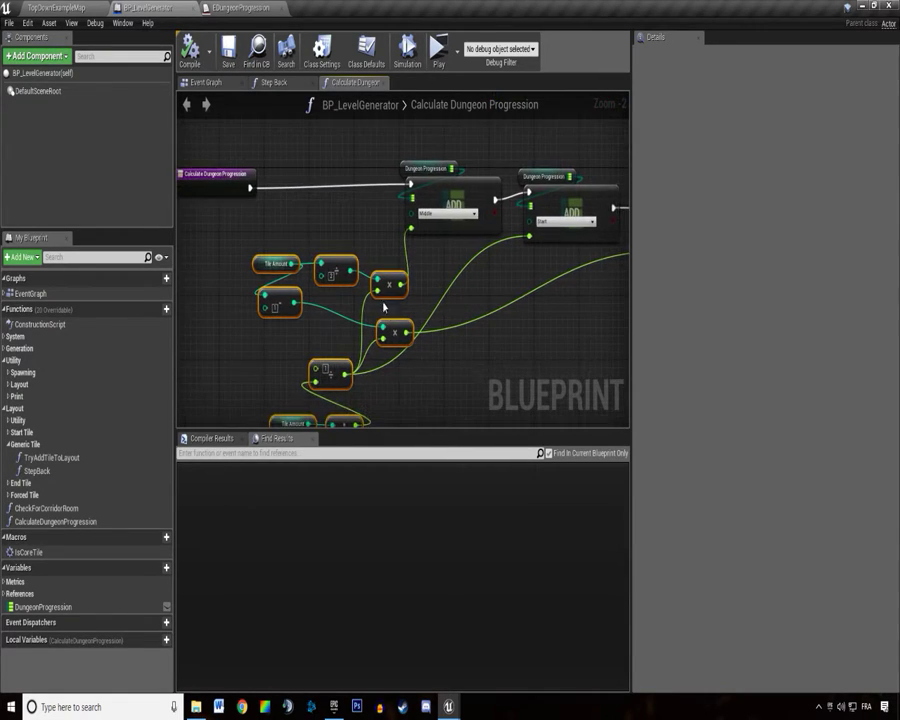
{"action": "right_click_drag", "start_coordinate": [391, 275], "coordinate": [306, 238]}
{"action": "left_click", "coordinate": [229, 55]}
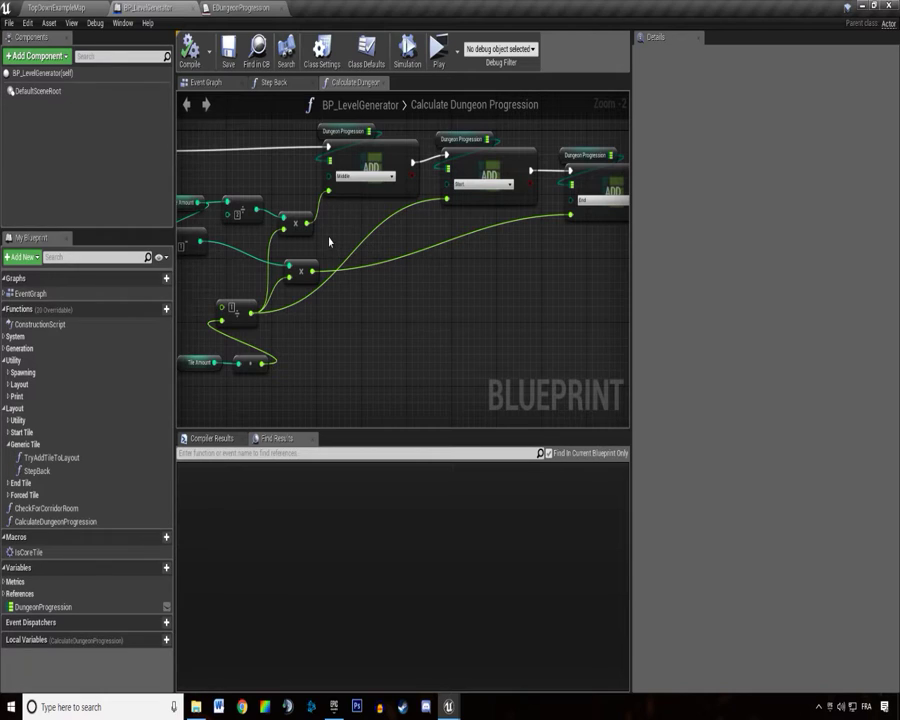
Check the Start node's stage dropdown and open Class Settings.
{"action": "scroll", "coordinate": [330, 245], "scroll_direction": "up", "scroll_amount": 2}
{"action": "left_click", "coordinate": [360, 233]}
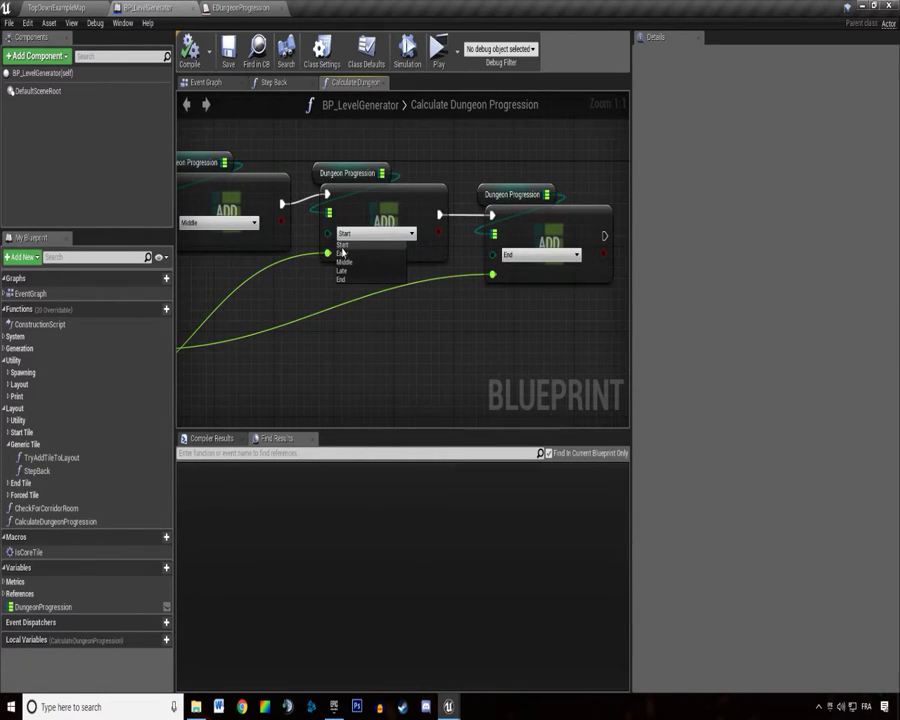
{"action": "left_click", "coordinate": [321, 67]}
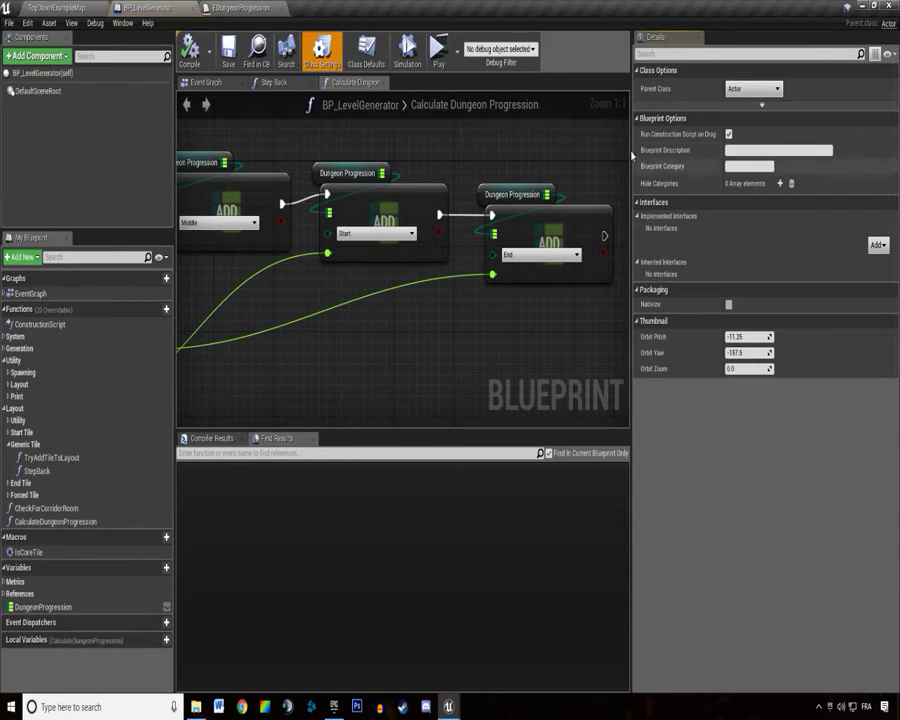
Open the class defaults and change the last Add node's stage from End to Early.
{"action": "left_click", "coordinate": [366, 52]}
{"action": "scroll", "coordinate": [660, 262], "scroll_direction": "down", "scroll_amount": 1}
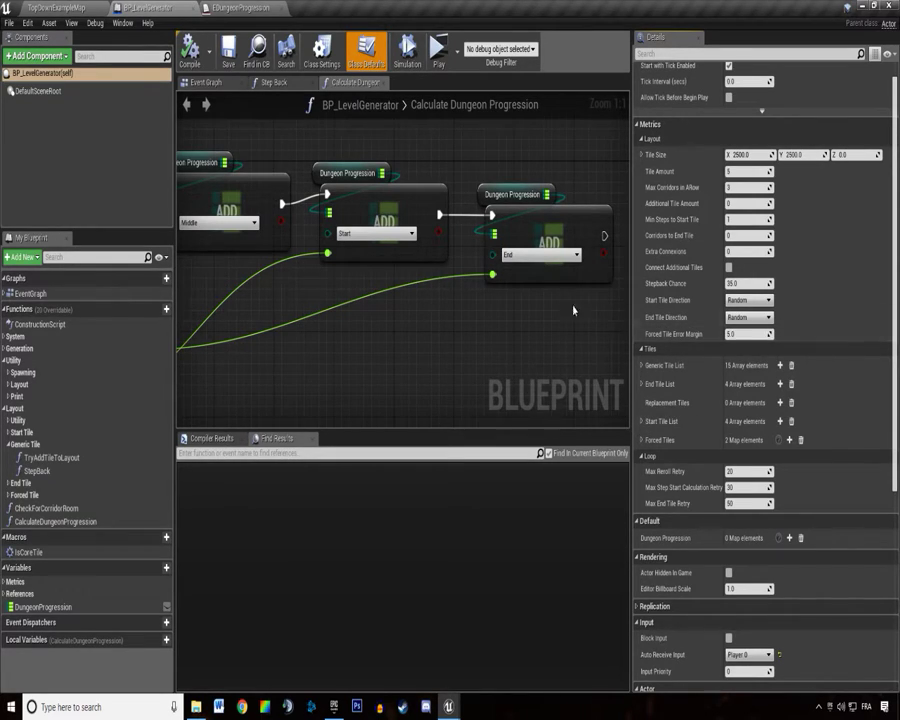
{"action": "right_click_drag", "start_coordinate": [582, 311], "coordinate": [512, 312]}
{"action": "left_click", "coordinate": [462, 256]}
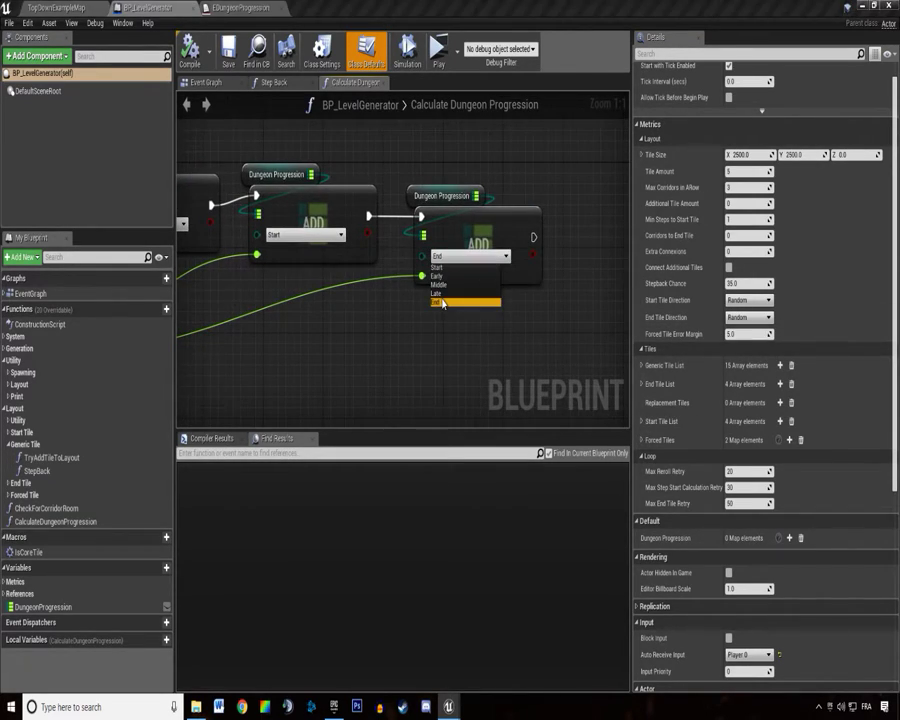
{"action": "left_click", "coordinate": [472, 256]}
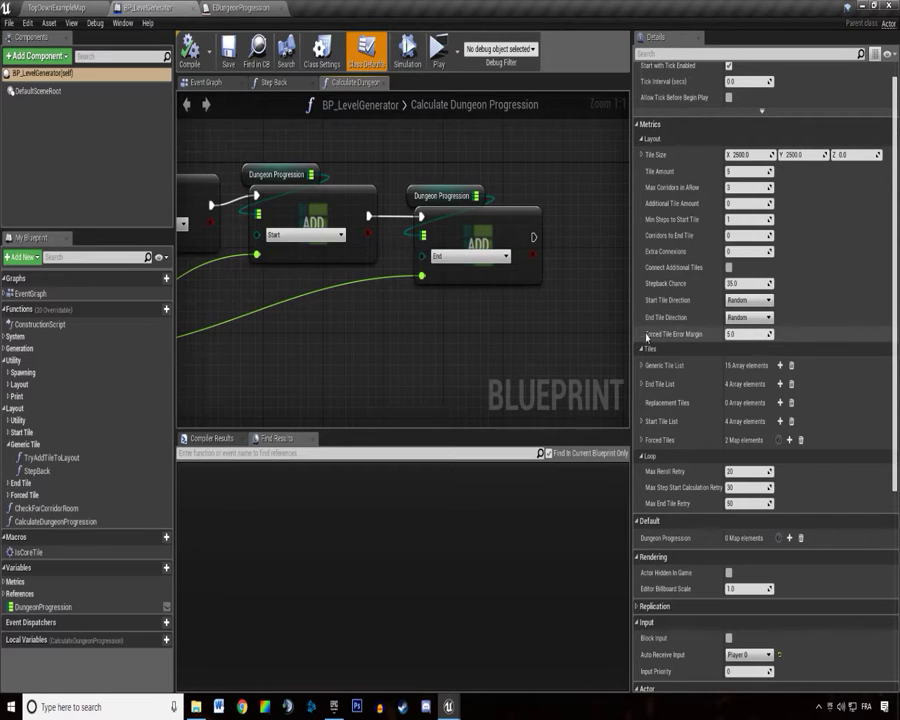
{"action": "left_click", "coordinate": [451, 259]}
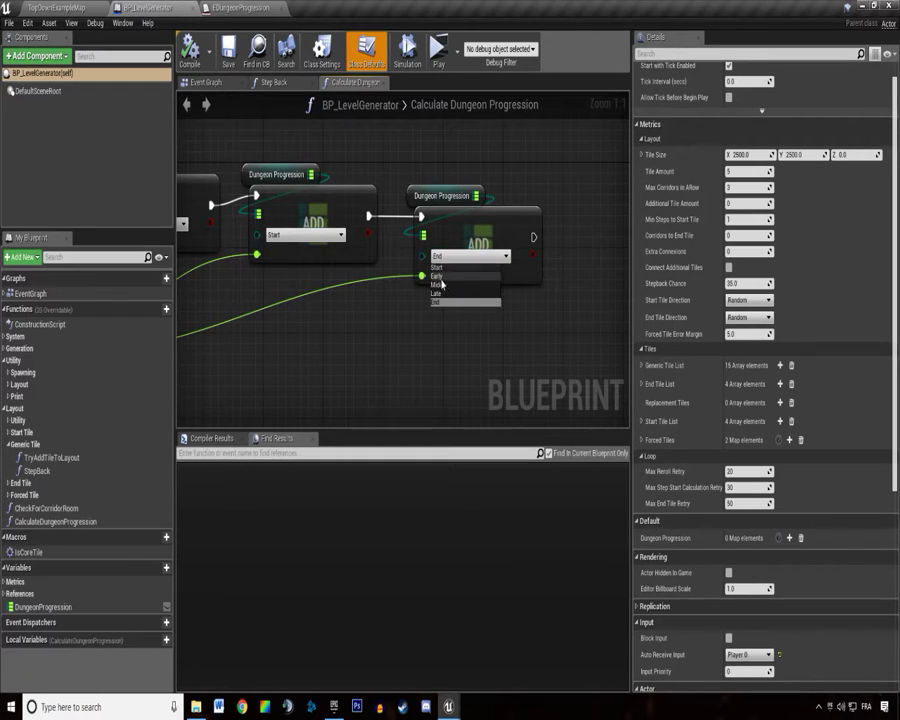
{"action": "left_click", "coordinate": [436, 276]}
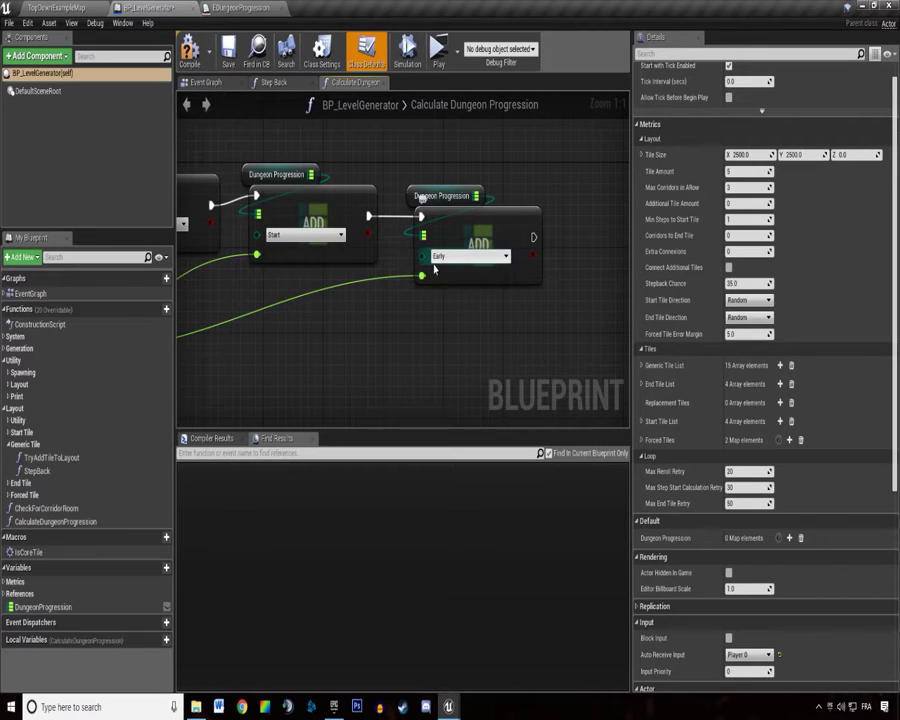
Review the Middle, Start and Early Add nodes, save, and select the Dungeon Progression getter.
{"action": "right_click_drag", "start_coordinate": [433, 268], "coordinate": [455, 270]}
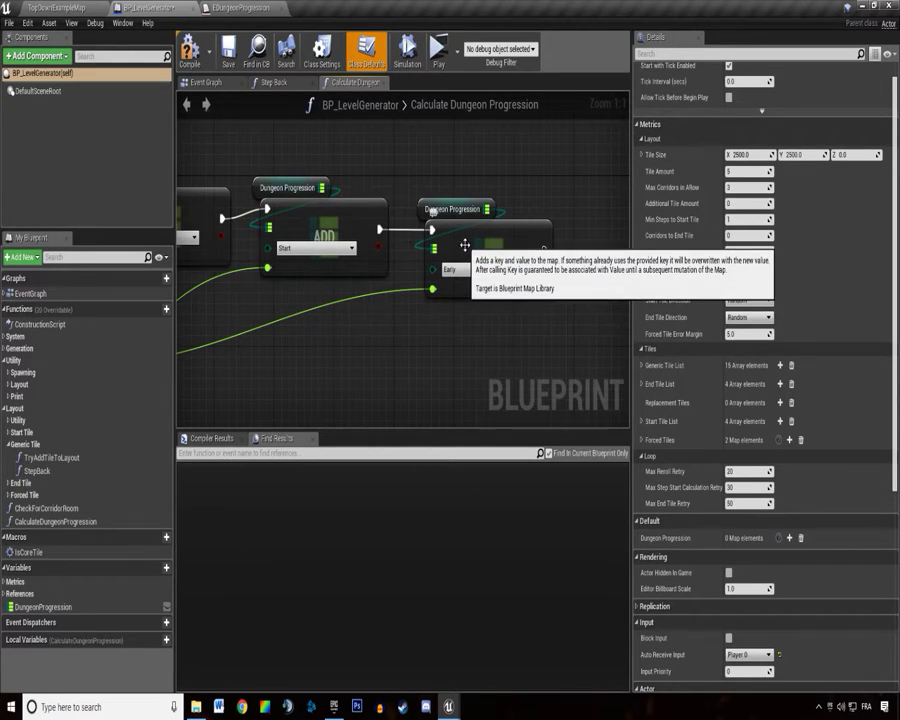
{"action": "right_click_drag", "start_coordinate": [462, 242], "coordinate": [600, 232]}
{"action": "scroll", "coordinate": [600, 232], "scroll_direction": "down", "scroll_amount": 2}
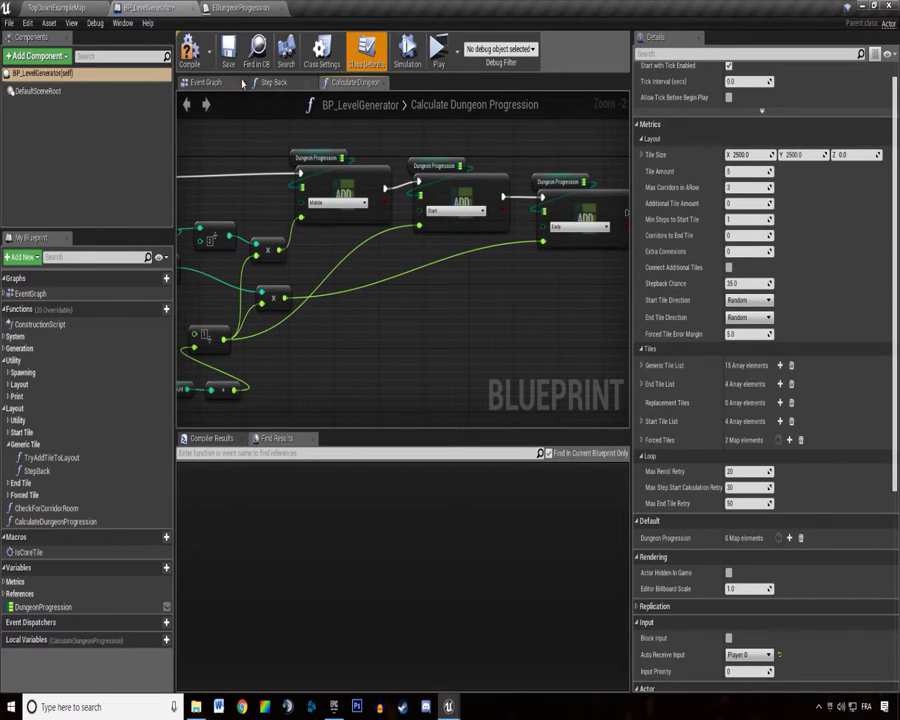
{"action": "scroll", "coordinate": [293, 125], "scroll_direction": "up", "scroll_amount": 2}
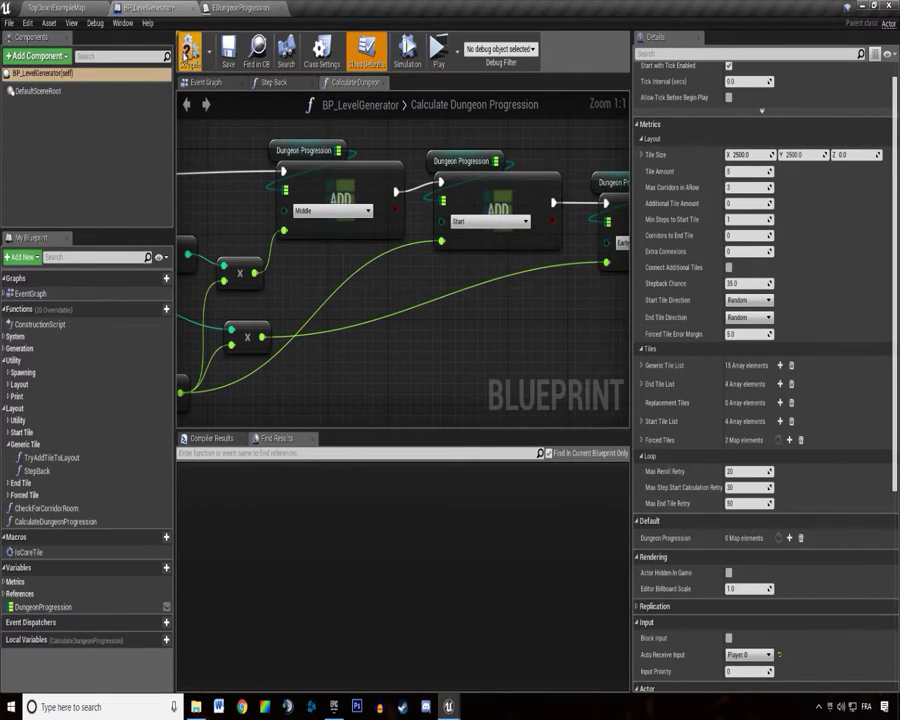
{"action": "left_click", "coordinate": [228, 55]}
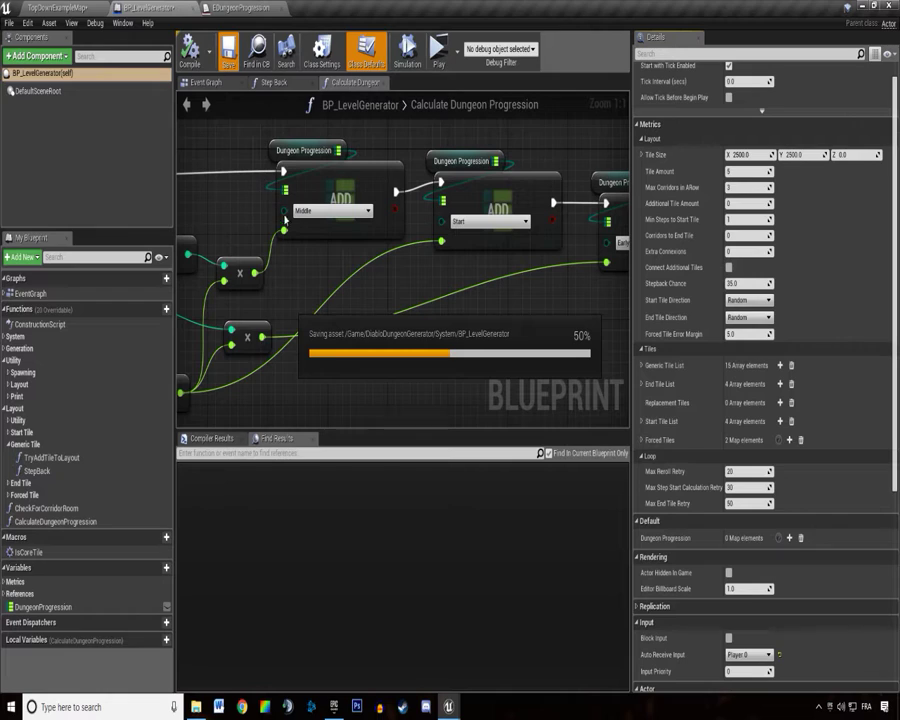
{"action": "right_click_drag", "start_coordinate": [315, 233], "coordinate": [165, 256]}
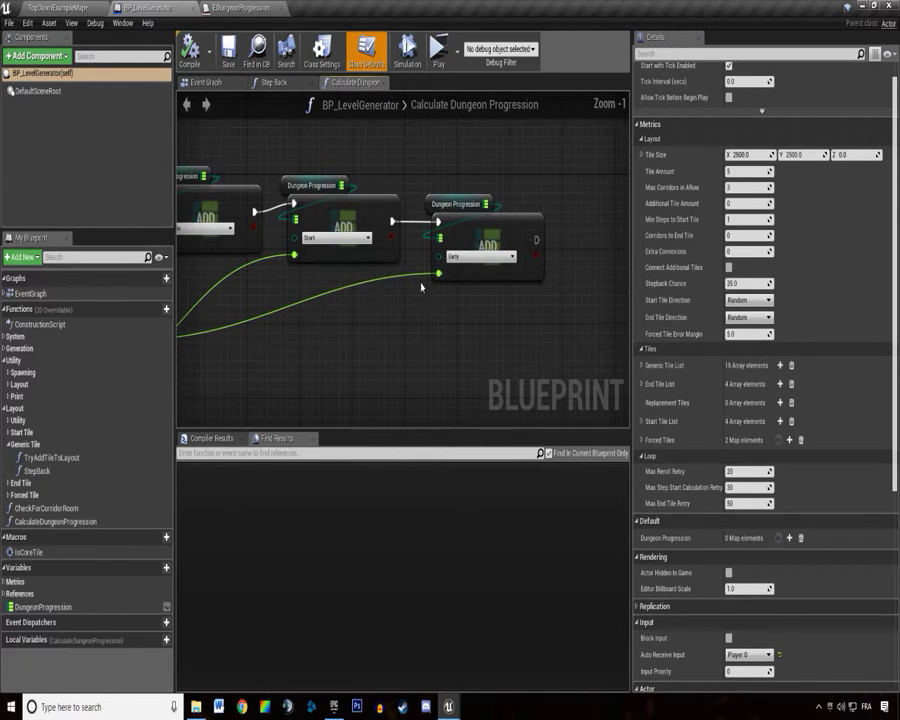
{"action": "left_click", "coordinate": [479, 259]}
{"action": "scroll", "coordinate": [479, 259], "scroll_direction": "up", "scroll_amount": 1}
{"action": "left_click", "coordinate": [490, 180]}
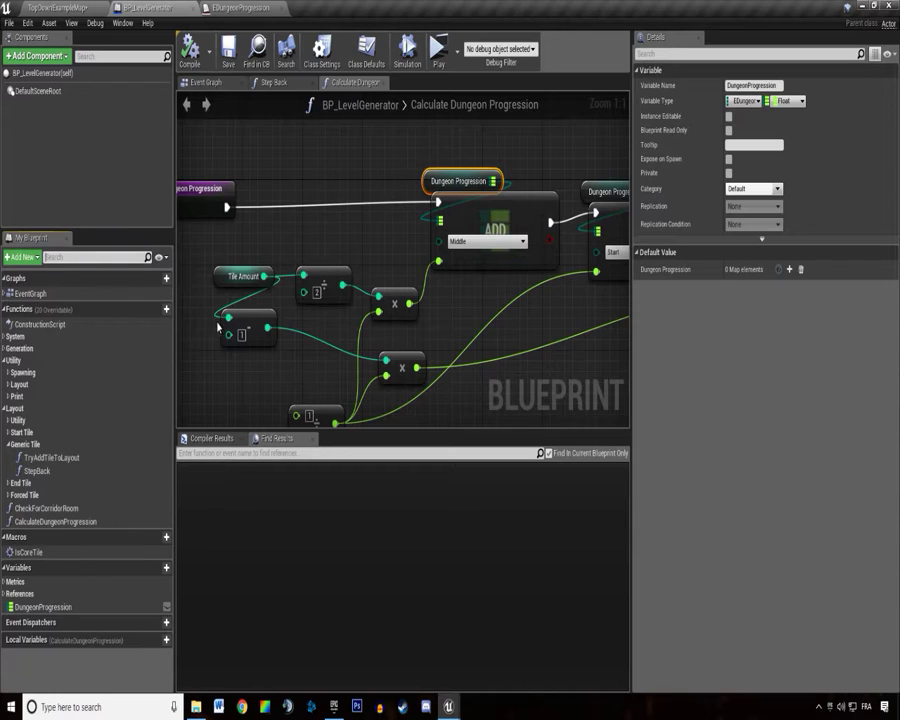
Filter My Blueprint by 'forced' and open the Create Forced Tile function graph.
{"action": "scroll", "coordinate": [262, 245], "scroll_direction": "down", "scroll_amount": 1}
{"action": "left_click", "coordinate": [262, 245]}
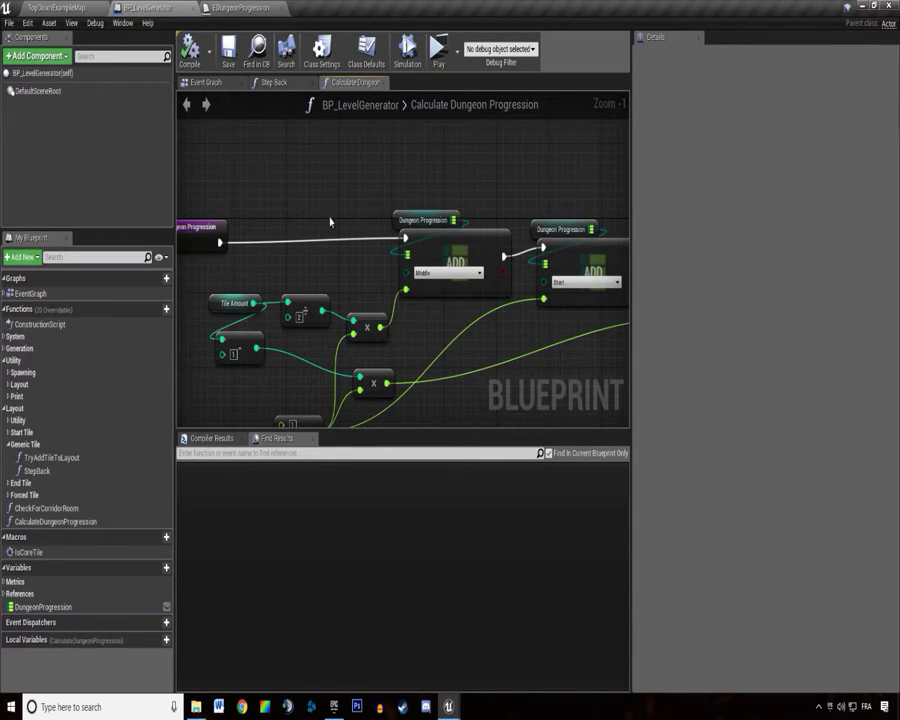
{"action": "left_click", "coordinate": [73, 259]}
{"action": "type", "text": "forced"}
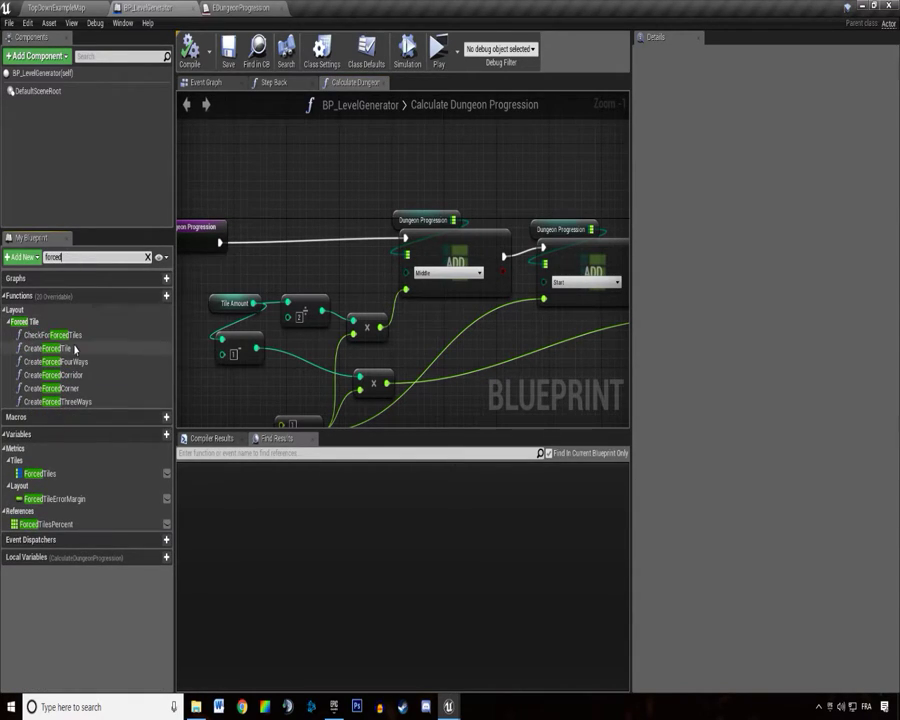
{"action": "double_click", "coordinate": [45, 348]}
{"action": "scroll", "coordinate": [241, 229], "scroll_direction": "up", "scroll_amount": 7}
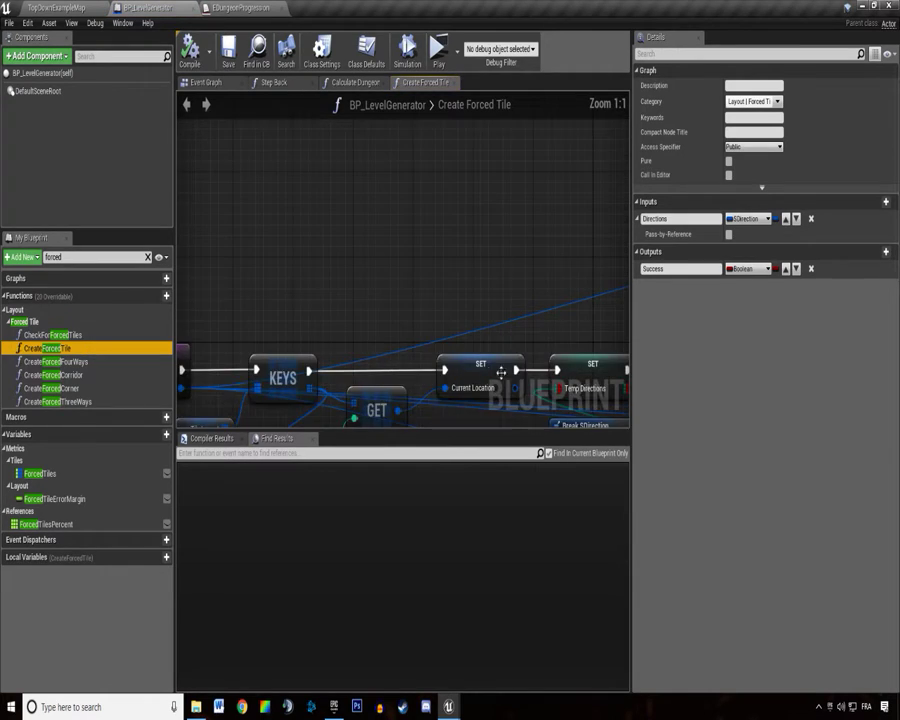
{"action": "right_click_drag", "start_coordinate": [498, 371], "coordinate": [231, 297]}
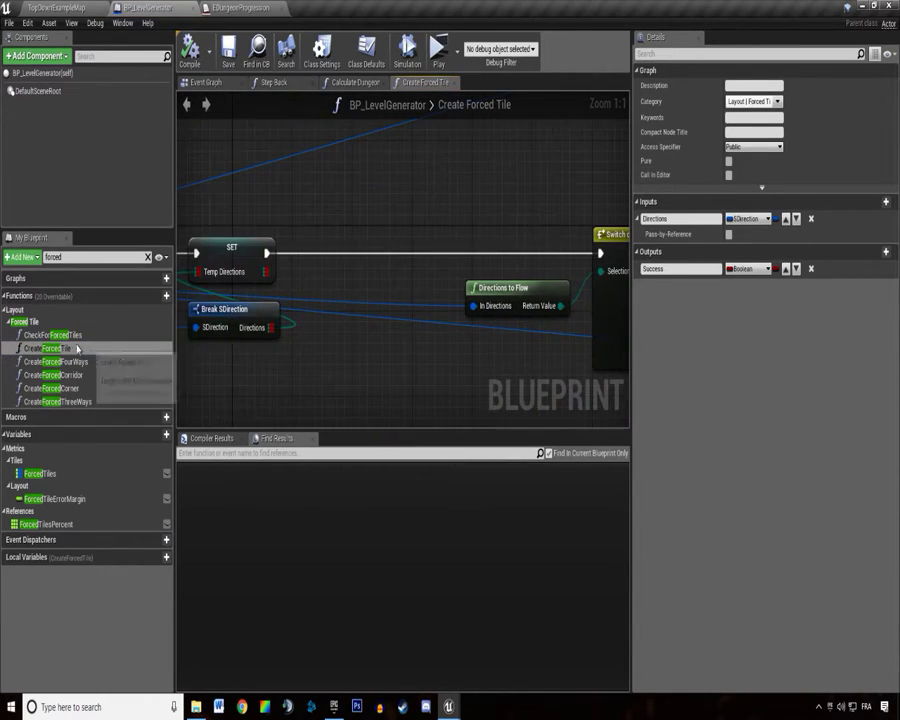
Open Check for Forced Tiles and inspect the Current Percent SET, math and Tile Amount nodes.
{"action": "double_click", "coordinate": [50, 335]}
{"action": "scroll", "coordinate": [347, 250], "scroll_direction": "up", "scroll_amount": 4}
{"action": "left_click_drag", "start_coordinate": [545, 165], "coordinate": [360, 305]}
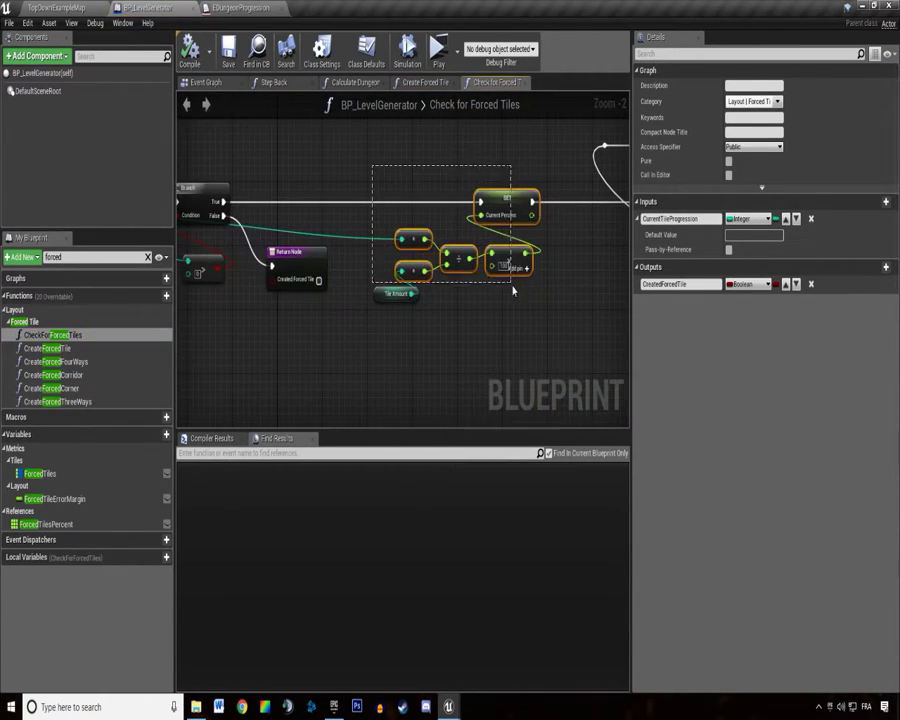
{"action": "mouse_move", "coordinate": [350, 314]}
{"action": "right_mouse_down"}
{"action": "mouse_move", "coordinate": [251, 266]}
{"action": "mouse_move", "coordinate": [440, 300]}
{"action": "right_mouse_up"}
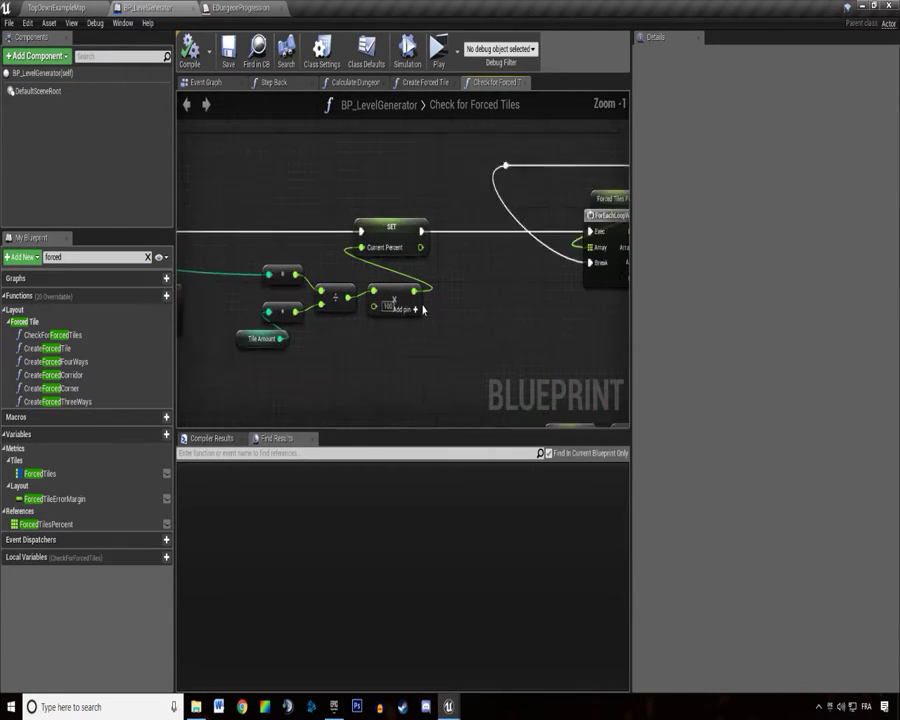
{"action": "scroll", "coordinate": [440, 300], "scroll_direction": "up", "scroll_amount": 1}
{"action": "scroll", "coordinate": [446, 368], "scroll_direction": "down", "scroll_amount": 1}
{"action": "right_click_drag", "start_coordinate": [446, 368], "coordinate": [519, 357]}
{"action": "mouse_move", "coordinate": [342, 191]}
{"action": "left_mouse_down"}
{"action": "mouse_move", "coordinate": [512, 338]}
{"action": "mouse_move", "coordinate": [534, 391]}
{"action": "left_mouse_up"}
{"action": "mouse_move", "coordinate": [545, 303]}
{"action": "right_mouse_down"}
{"action": "mouse_move", "coordinate": [492, 202]}
{"action": "mouse_move", "coordinate": [309, 141]}
{"action": "right_mouse_up"}
{"action": "left_click_drag", "start_coordinate": [309, 141], "coordinate": [510, 301]}
{"action": "mouse_move", "coordinate": [510, 301]}
{"action": "right_mouse_down"}
{"action": "mouse_move", "coordinate": [294, 290]}
{"action": "mouse_move", "coordinate": [281, 235]}
{"action": "right_mouse_up"}
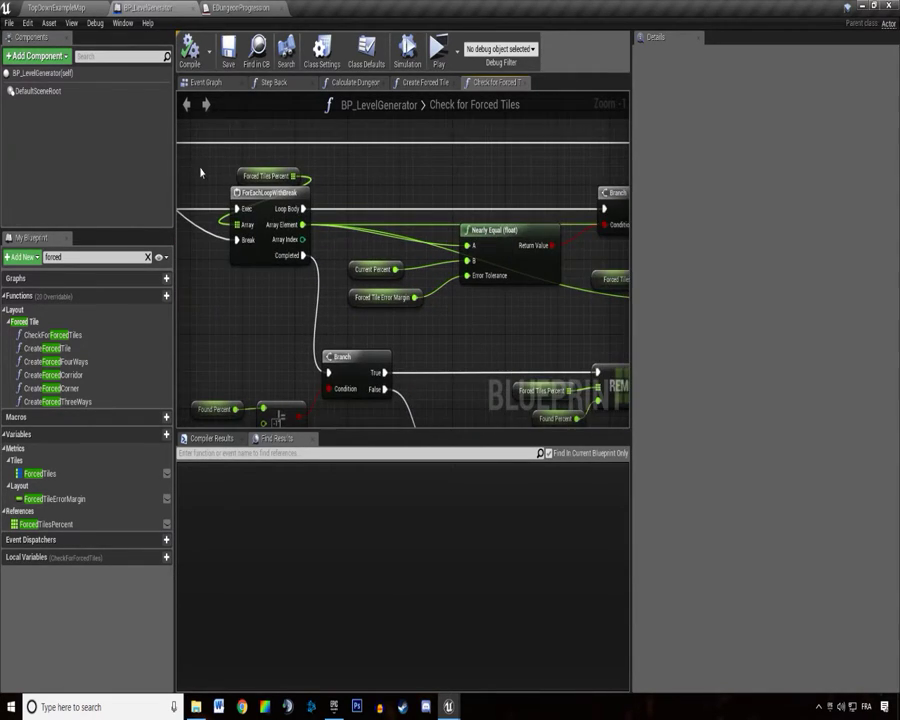
Look over the entry, Branch, LENGTH and ForEach loop nodes around the Current Percent math.
{"action": "scroll", "coordinate": [281, 235], "scroll_direction": "down", "scroll_amount": 4}
{"action": "scroll", "coordinate": [395, 262], "scroll_direction": "up", "scroll_amount": 4}
{"action": "right_click_drag", "start_coordinate": [395, 262], "coordinate": [342, 212]}
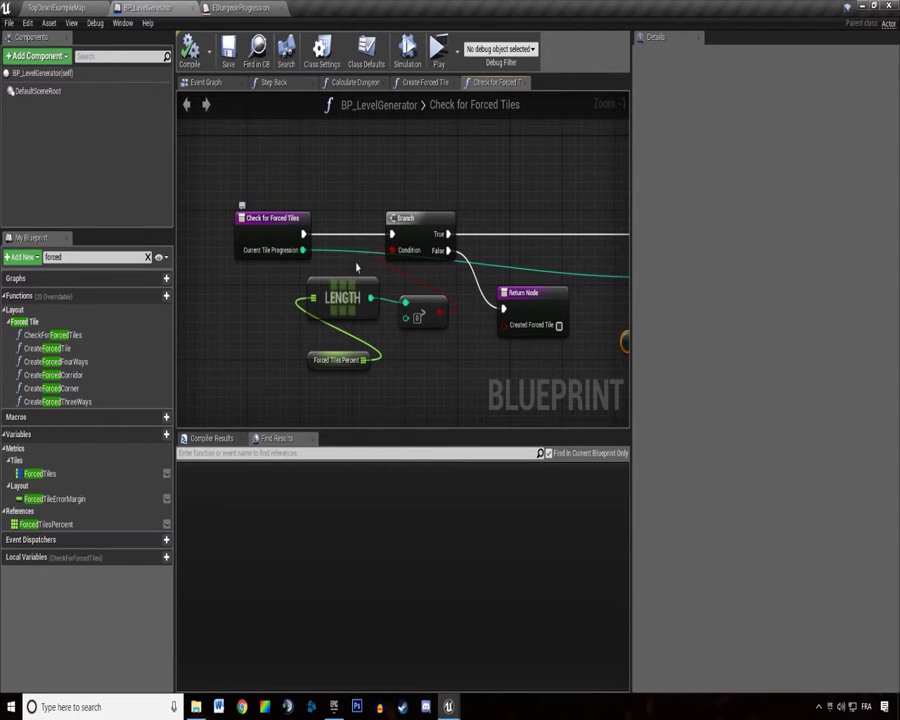
{"action": "right_click_drag", "start_coordinate": [357, 266], "coordinate": [308, 200]}
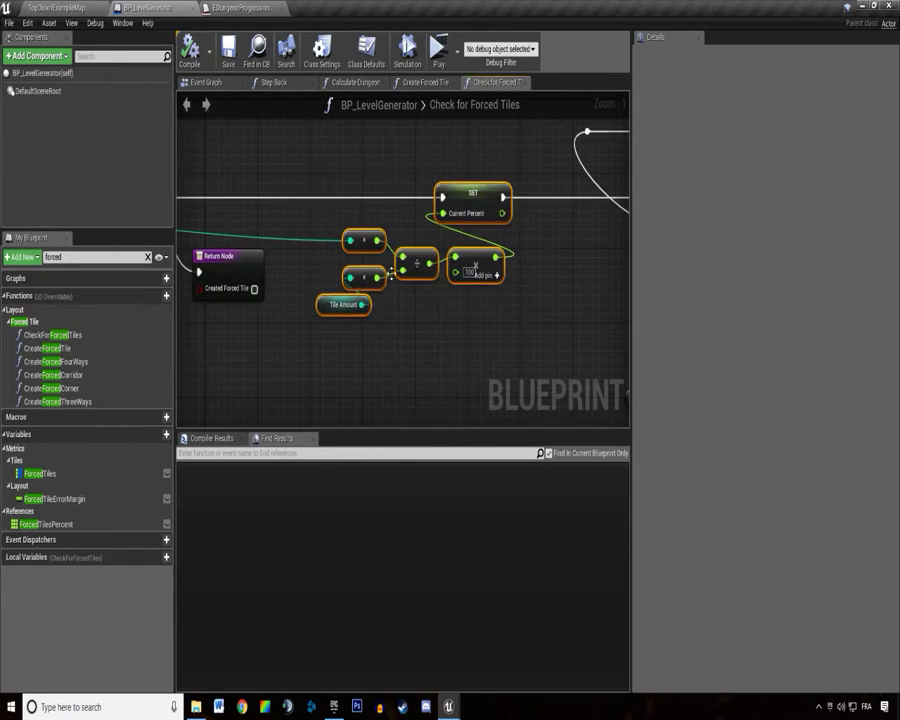
{"action": "right_click_drag", "start_coordinate": [390, 272], "coordinate": [282, 208]}
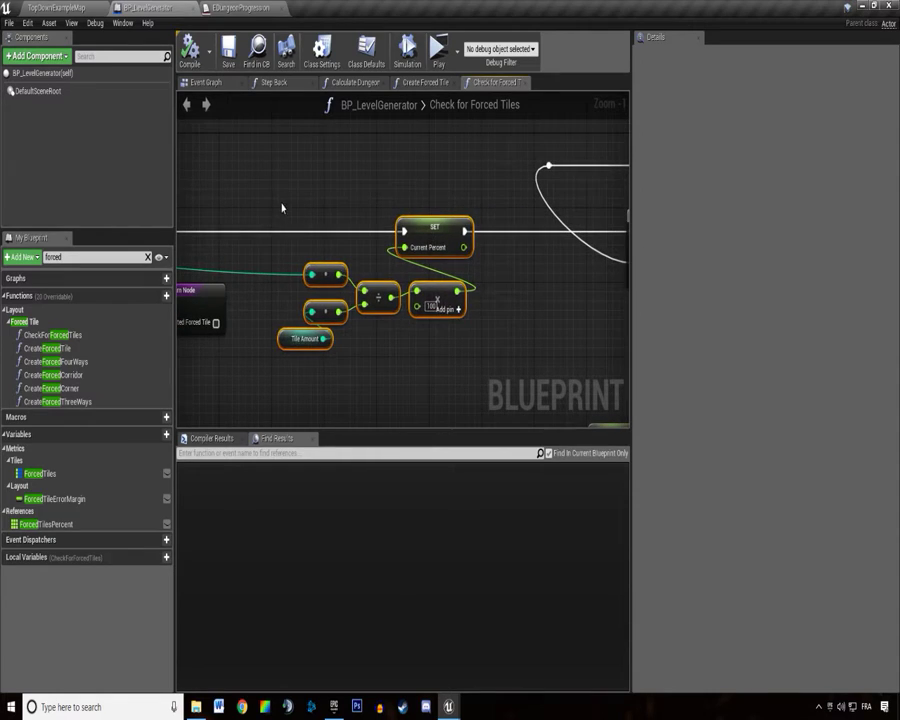
{"action": "left_click_drag", "start_coordinate": [298, 213], "coordinate": [459, 378]}
{"action": "right_click_drag", "start_coordinate": [273, 322], "coordinate": [390, 305]}
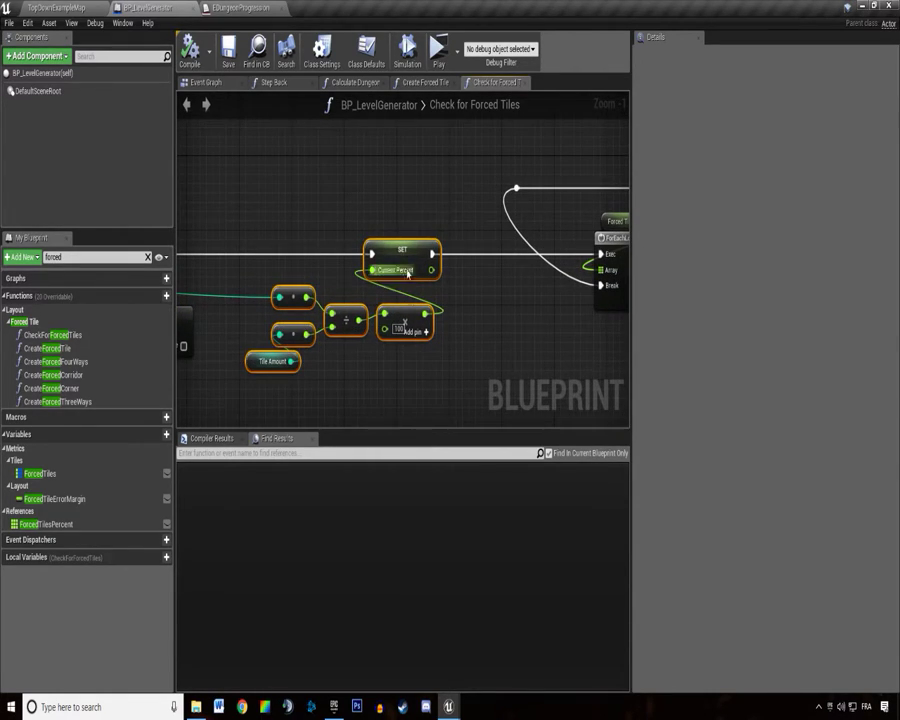
{"action": "left_click_drag", "start_coordinate": [249, 223], "coordinate": [430, 381]}
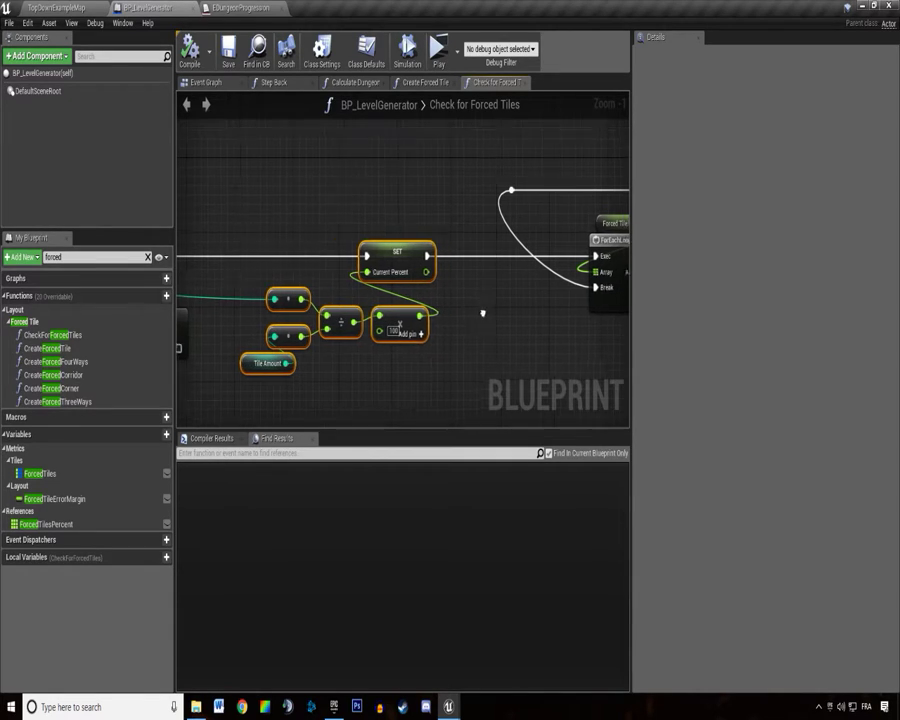
{"action": "right_click_drag", "start_coordinate": [426, 314], "coordinate": [392, 410]}
{"action": "scroll", "coordinate": [290, 415], "scroll_direction": "down", "scroll_amount": 3}
{"action": "right_click_drag", "start_coordinate": [290, 415], "coordinate": [287, 271]}
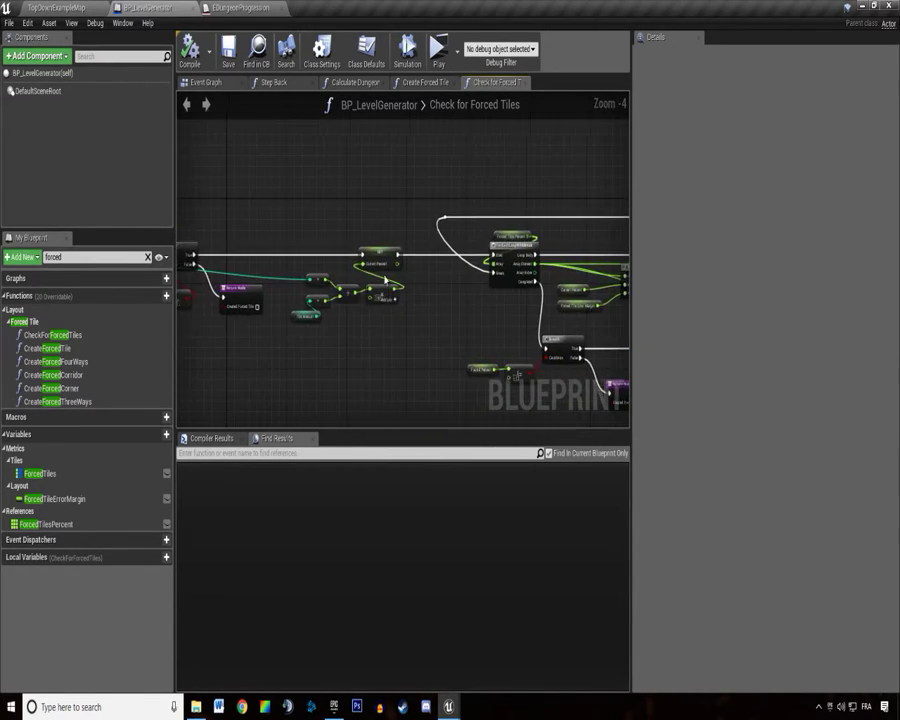
Center the view on the Branch, Create Forced Tile, FIND and REMOVE nodes.
{"action": "scroll", "coordinate": [287, 271], "scroll_direction": "up", "scroll_amount": 2}
{"action": "scroll", "coordinate": [287, 271], "scroll_direction": "down", "scroll_amount": 1}
{"action": "scroll", "coordinate": [287, 271], "scroll_direction": "up", "scroll_amount": 3}
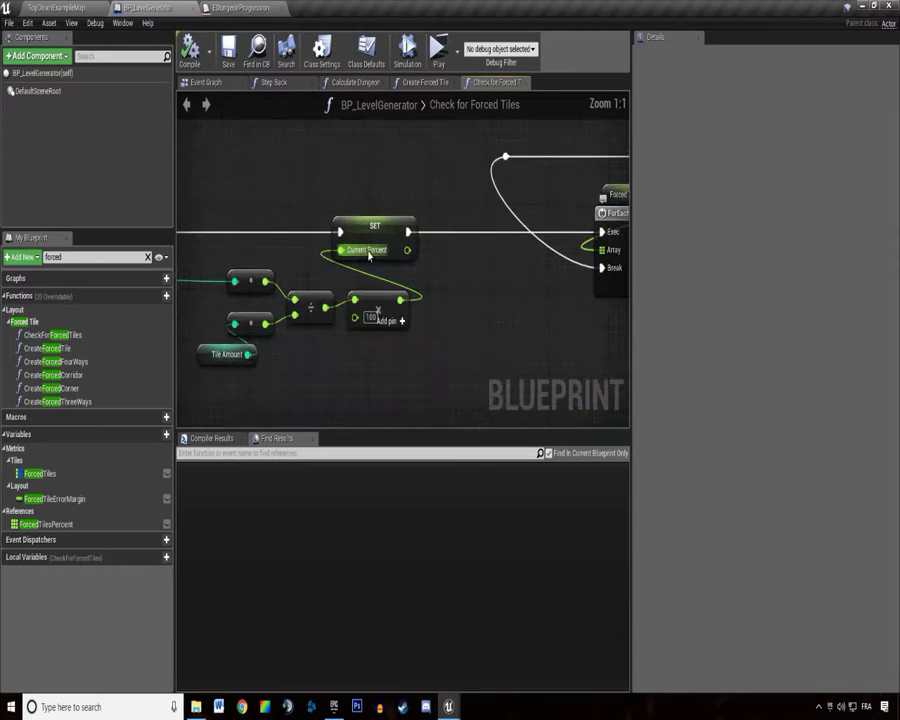
{"action": "scroll", "coordinate": [377, 310], "scroll_direction": "down", "scroll_amount": 2}
{"action": "right_click_drag", "start_coordinate": [354, 253], "coordinate": [316, 311]}
{"action": "scroll", "coordinate": [402, 292], "scroll_direction": "down", "scroll_amount": 1}
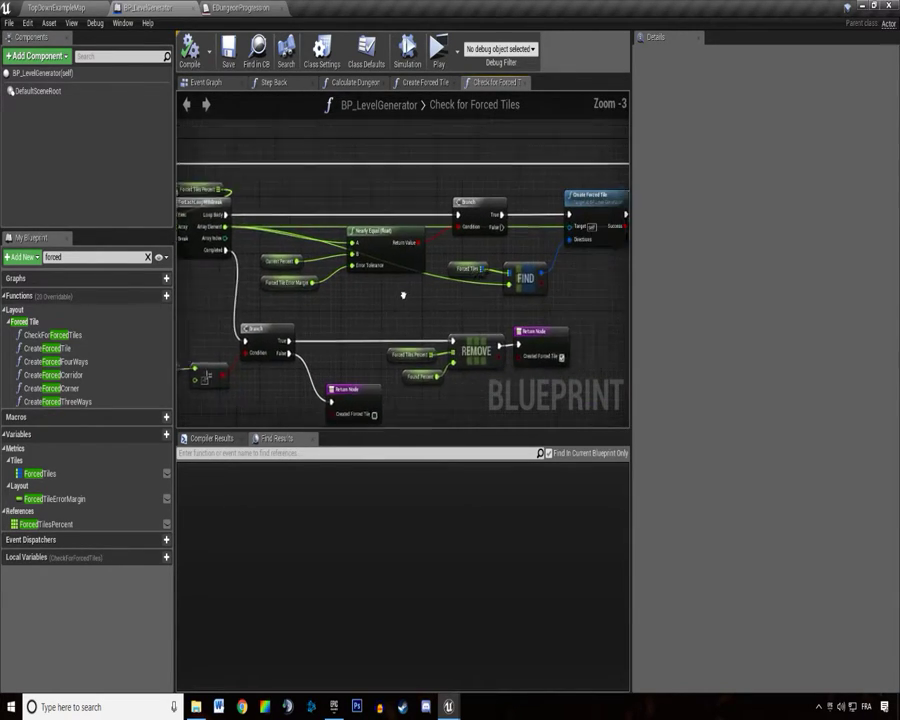
{"action": "right_click_drag", "start_coordinate": [402, 292], "coordinate": [520, 236]}
{"action": "scroll", "coordinate": [446, 281], "scroll_direction": "up", "scroll_amount": 2}
{"action": "right_click_drag", "start_coordinate": [446, 281], "coordinate": [353, 262]}
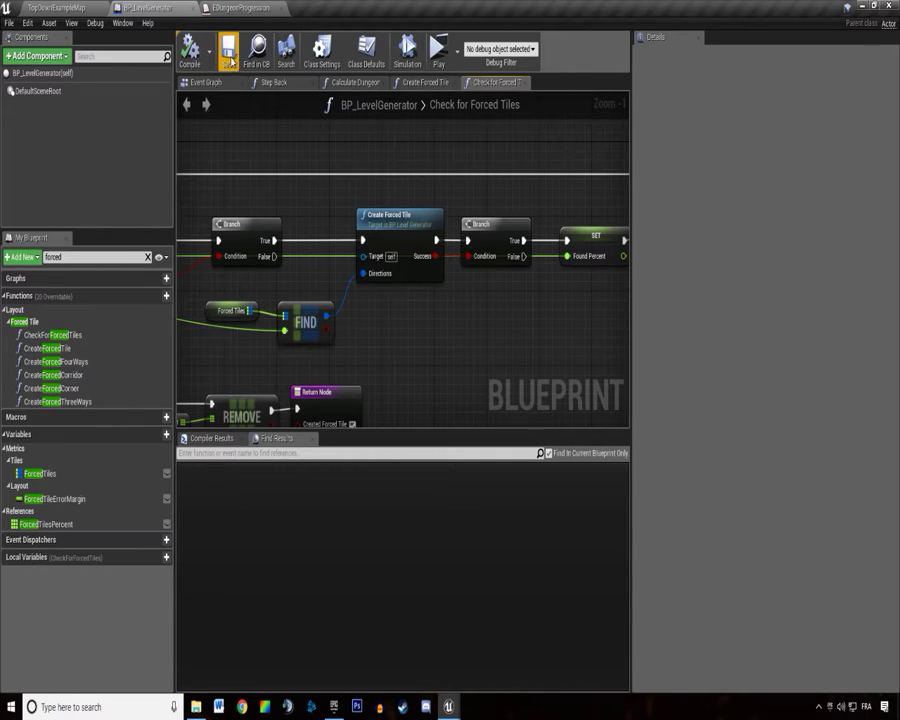
Save, return to the Check for Forced Tiles graph and inspect the ForcedTilesPercent variable.
{"action": "left_click", "coordinate": [229, 63]}
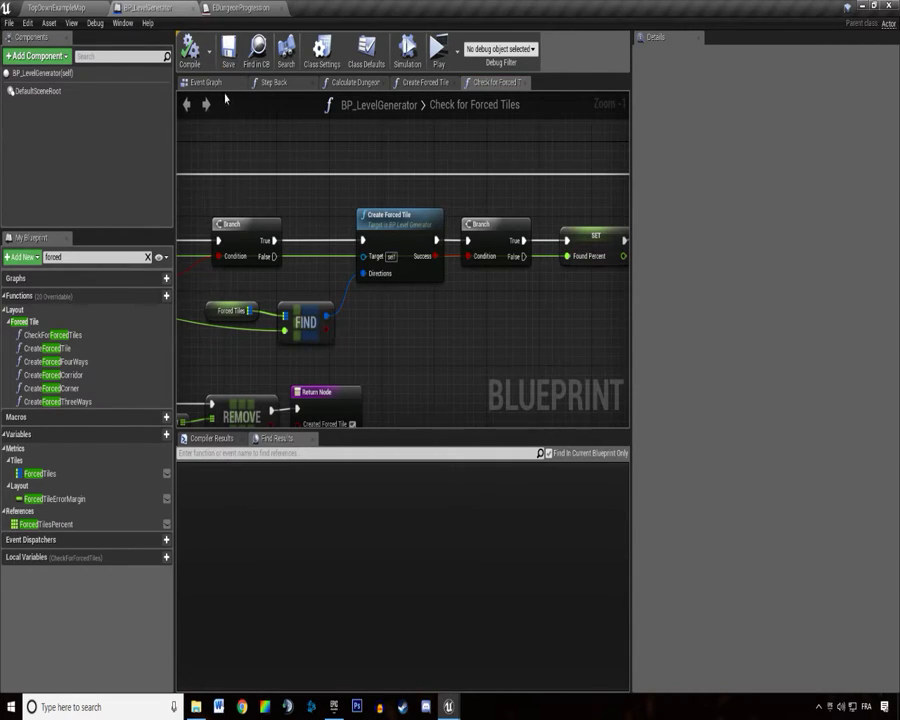
{"action": "left_click", "coordinate": [212, 82]}
{"action": "left_click", "coordinate": [476, 83]}
{"action": "left_click", "coordinate": [53, 525]}
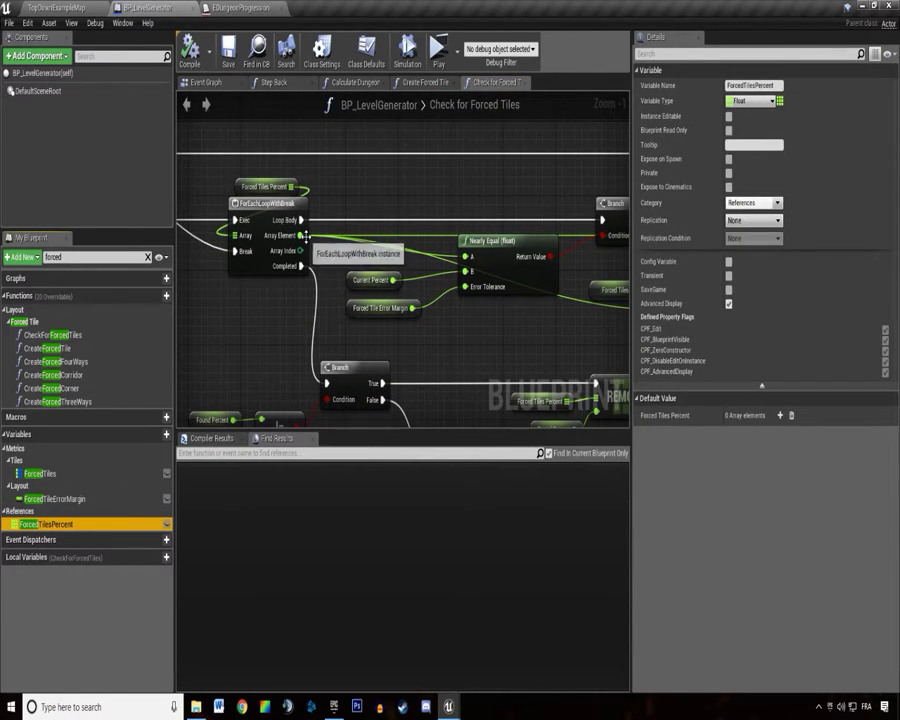
Clear the 'forced' filter and review the ForEachLoopWithBreak and Nearly Equal nodes.
{"action": "right_click_drag", "start_coordinate": [273, 264], "coordinate": [588, 237]}
{"action": "right_click_drag", "start_coordinate": [481, 219], "coordinate": [584, 196]}
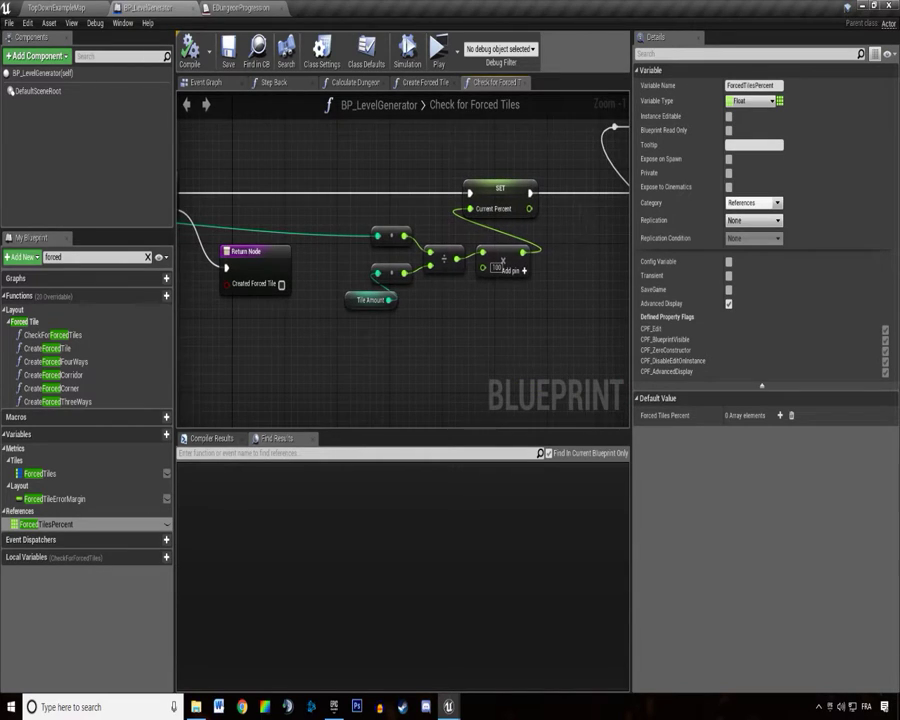
{"action": "right_click_drag", "start_coordinate": [521, 238], "coordinate": [429, 250]}
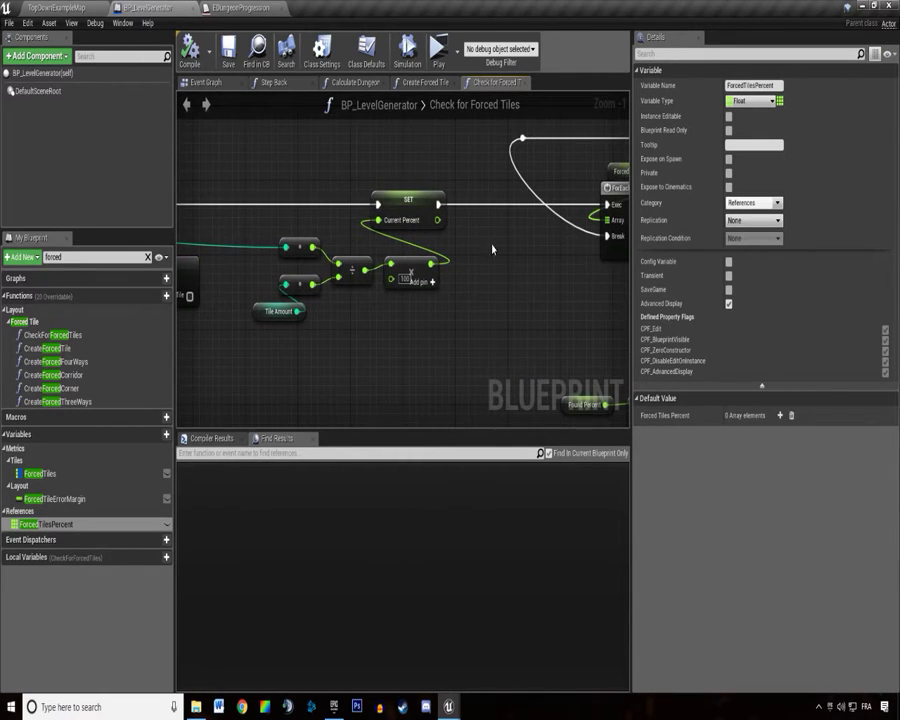
{"action": "left_click", "coordinate": [148, 257]}
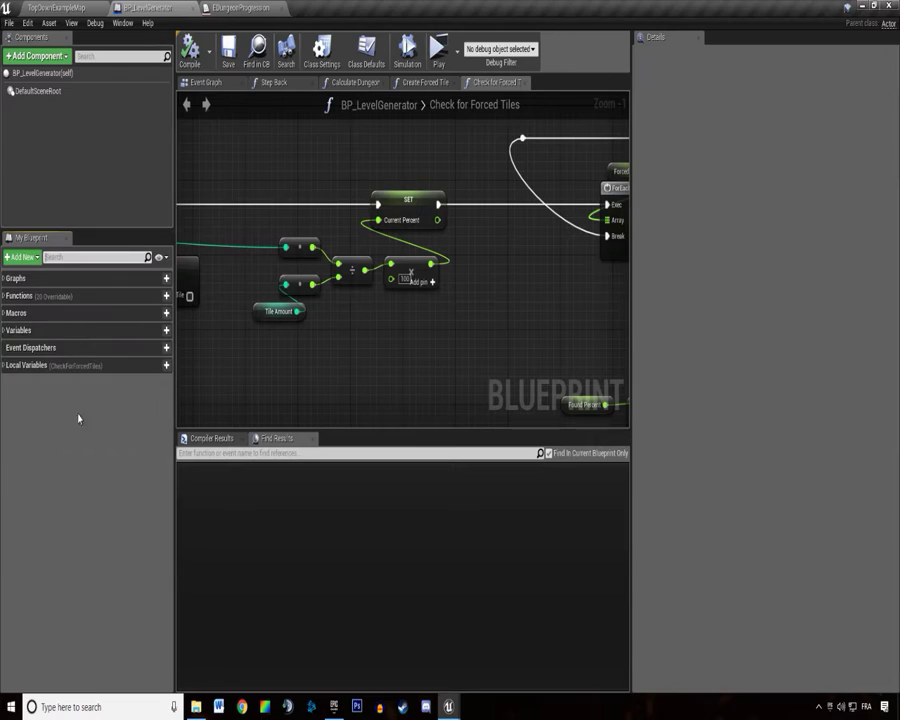
{"action": "right_click_drag", "start_coordinate": [588, 257], "coordinate": [338, 302]}
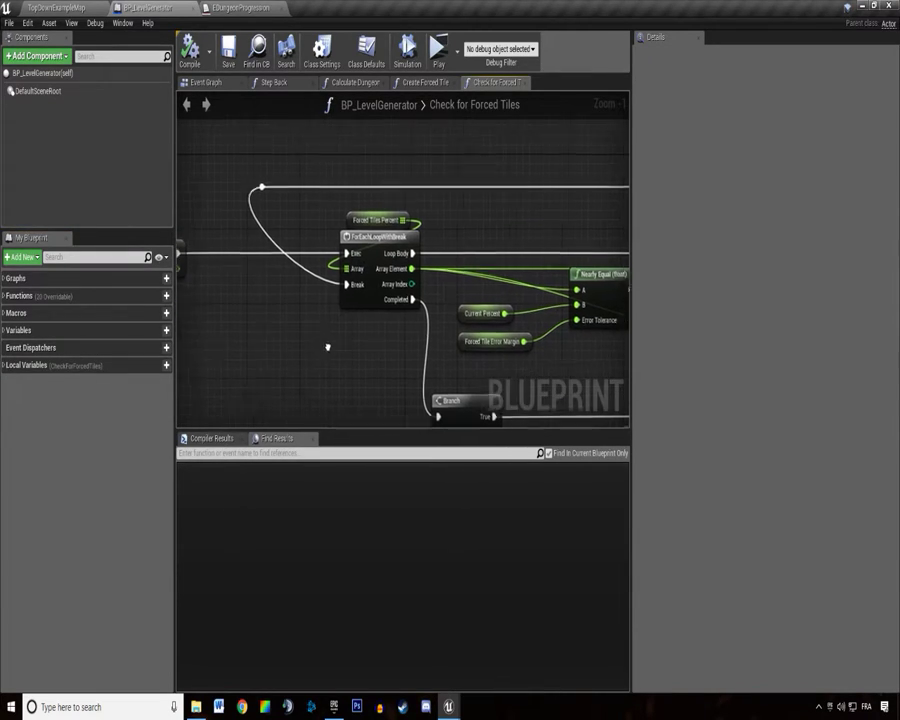
{"action": "right_click_drag", "start_coordinate": [327, 345], "coordinate": [283, 336]}
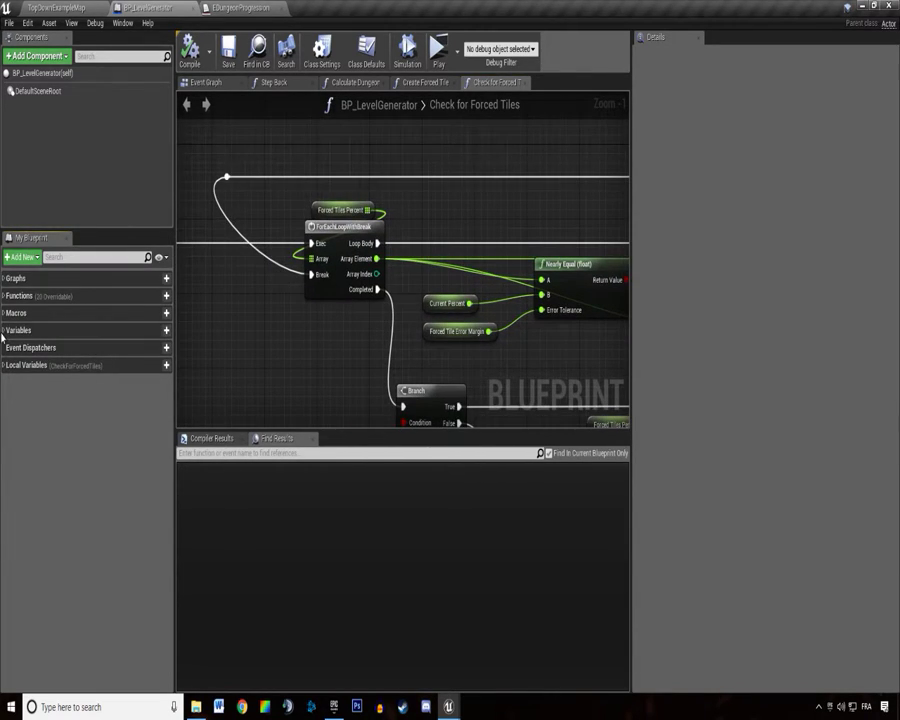
{"action": "left_click", "coordinate": [5, 330]}
Change the DungeonProgression map's value type from Float to Vector 2D.
{"action": "left_click", "coordinate": [45, 369]}
{"action": "left_click", "coordinate": [785, 100]}
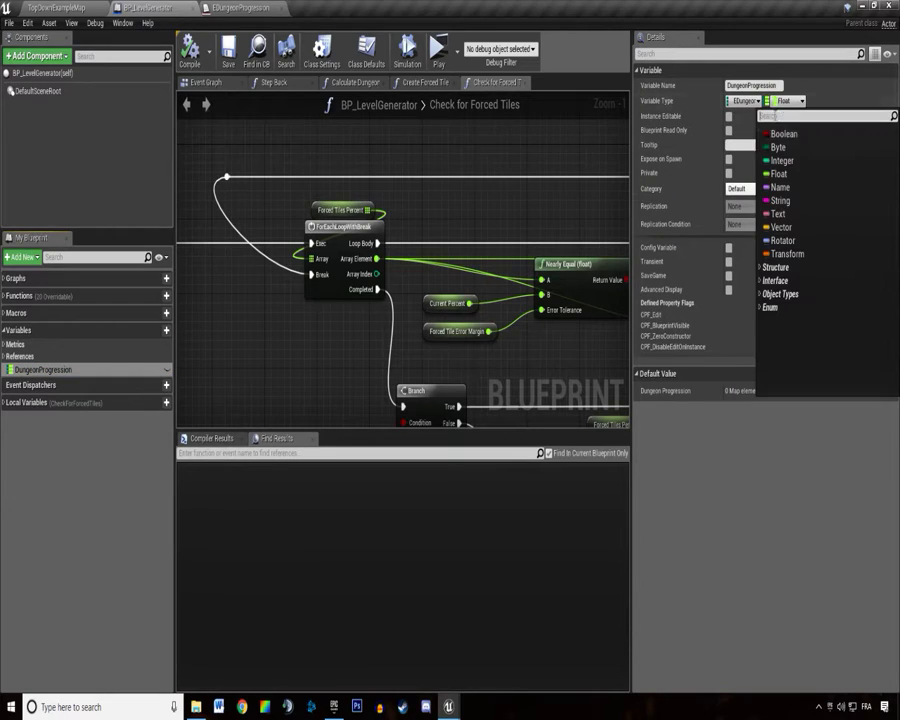
{"action": "type", "text": "vecto"}
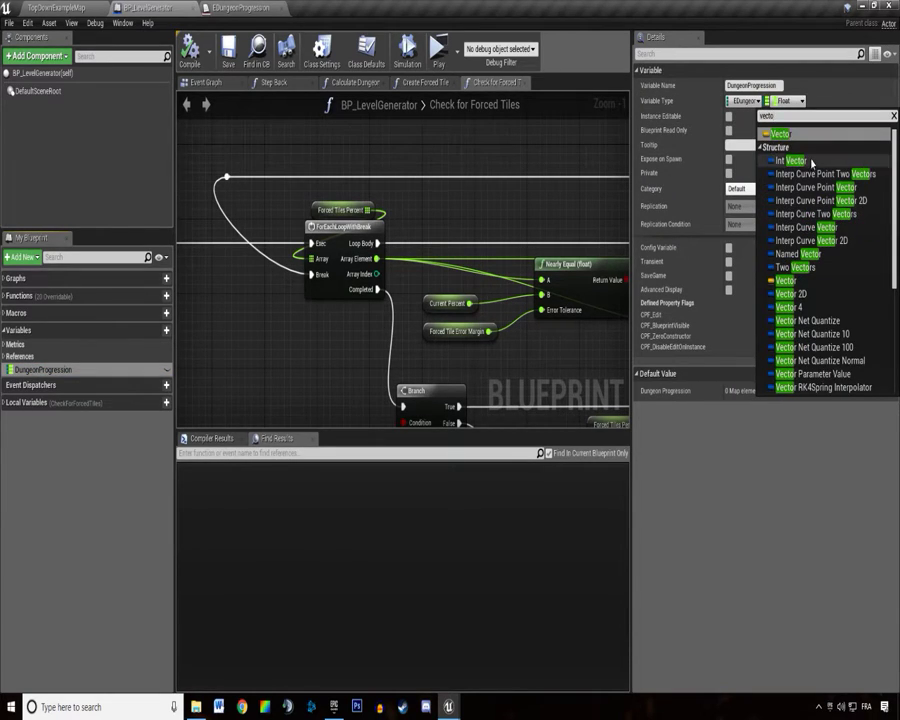
{"action": "left_click", "coordinate": [788, 281]}
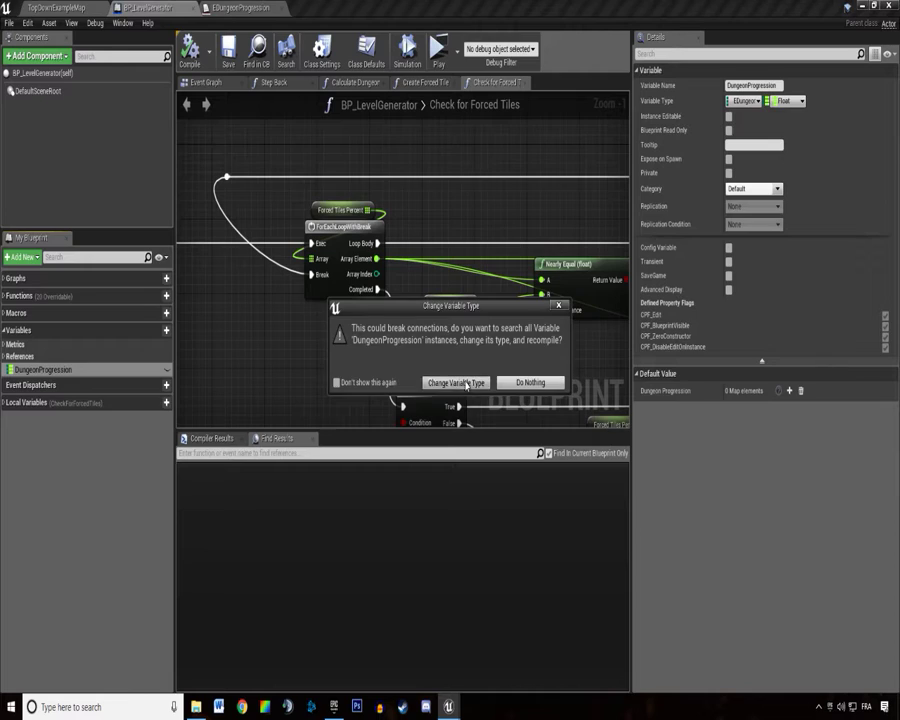
{"action": "left_click", "coordinate": [466, 384]}
Jump to a DungeonProgression reference and move the three Add nodes upward.
{"action": "left_click", "coordinate": [224, 499]}
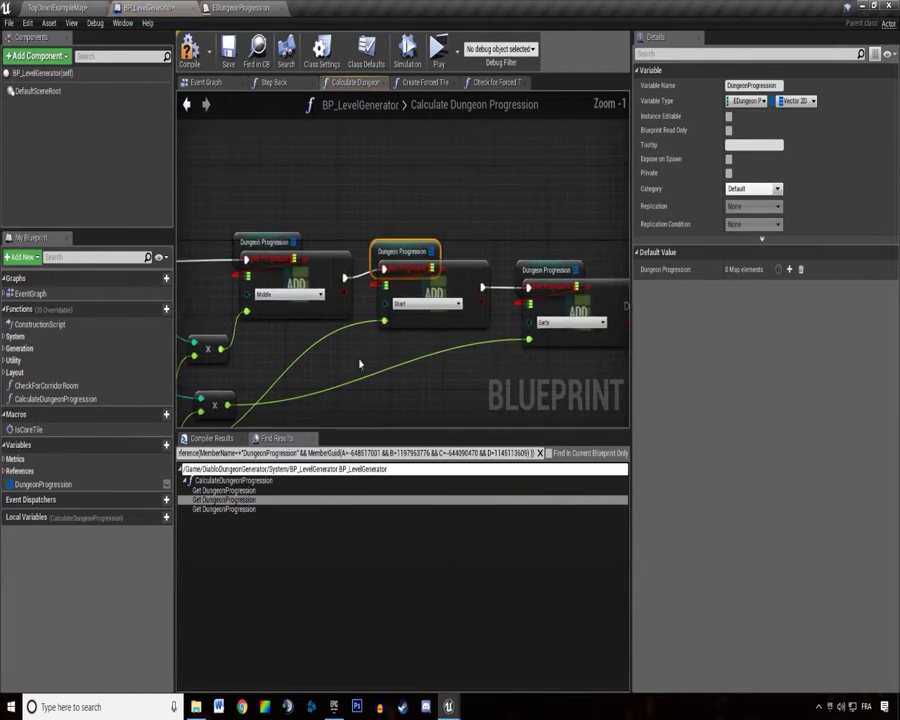
{"action": "scroll", "coordinate": [251, 181], "scroll_direction": "down", "scroll_amount": 2}
{"action": "left_click_drag", "start_coordinate": [237, 176], "coordinate": [470, 245]}
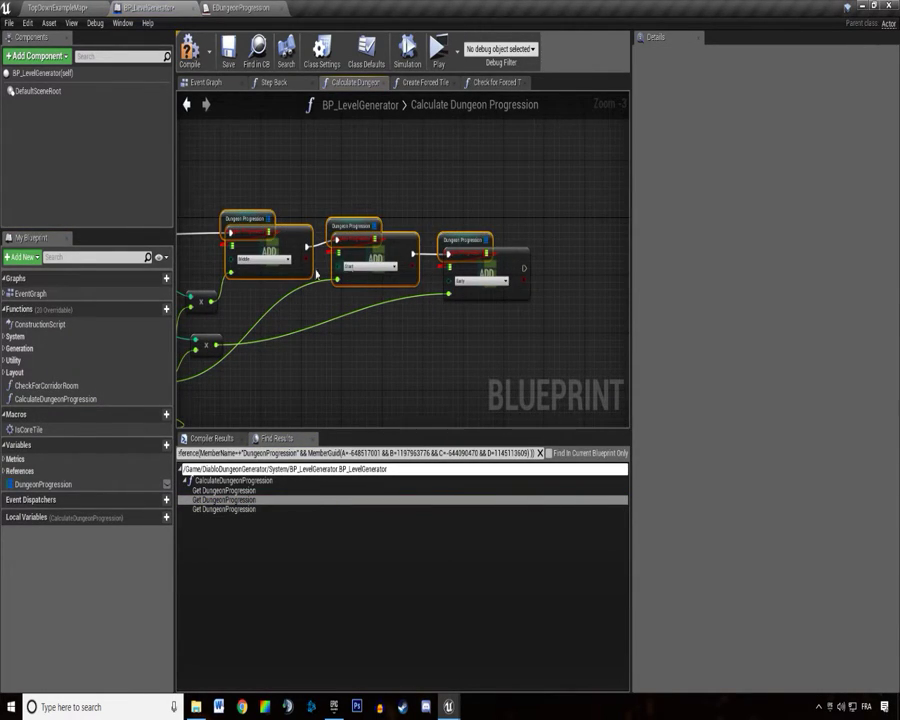
{"action": "left_click", "coordinate": [389, 238]}
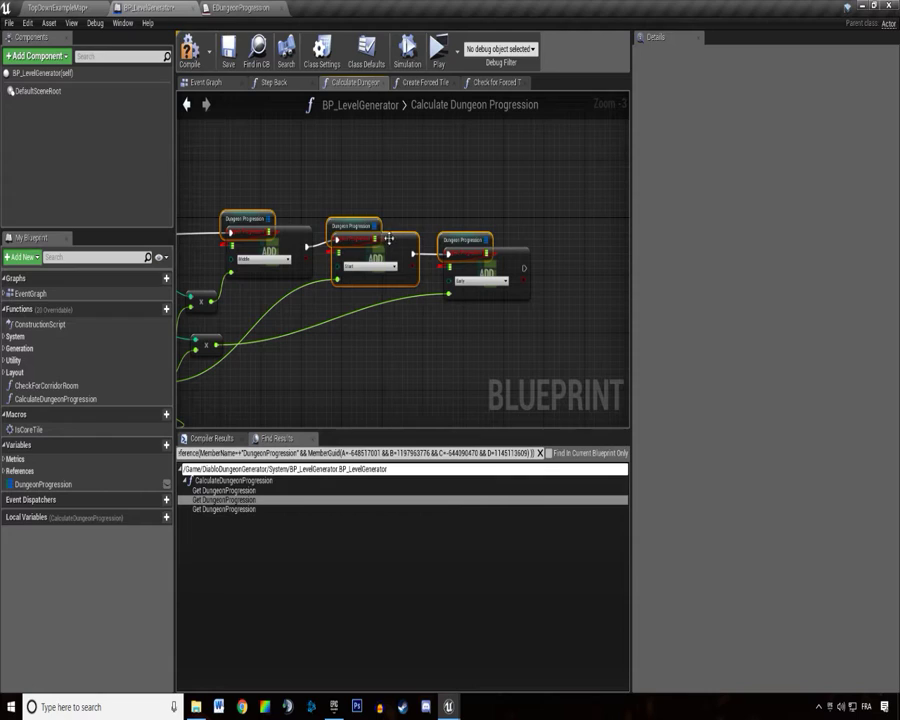
{"action": "left_click_drag", "start_coordinate": [355, 230], "coordinate": [328, 196]}
{"action": "left_click", "coordinate": [328, 196]}
{"action": "scroll", "coordinate": [338, 290], "scroll_direction": "up", "scroll_amount": 4}
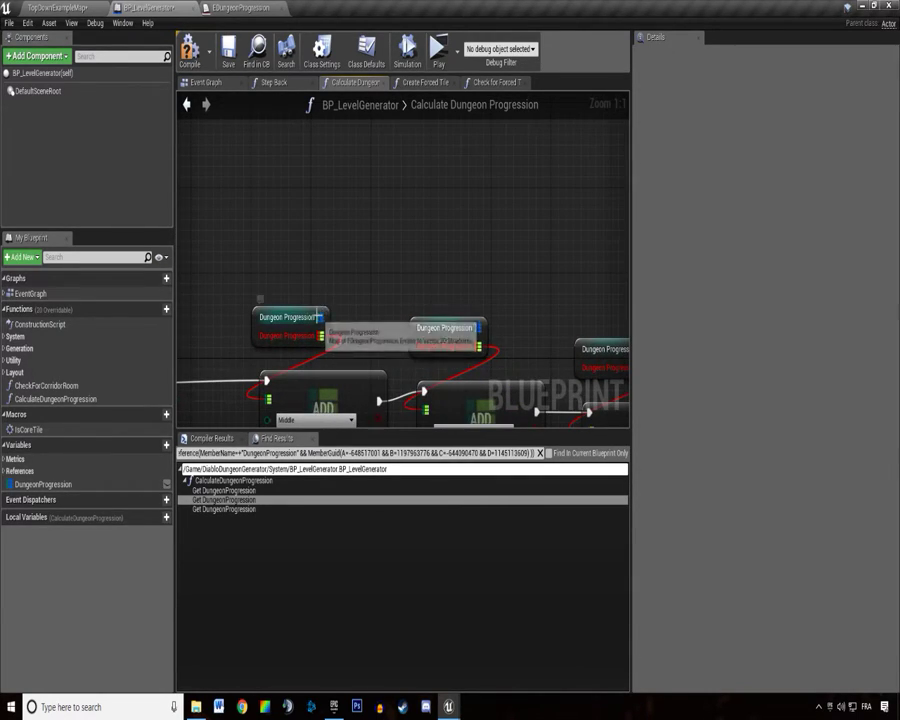
Add three map Add nodes, one from each Dungeon Progression getter.
{"action": "left_click_drag", "start_coordinate": [320, 317], "coordinate": [330, 205]}
{"action": "type", "text": "add"}
{"action": "left_click", "coordinate": [377, 285]}
{"action": "left_click_drag", "start_coordinate": [482, 327], "coordinate": [546, 194]}
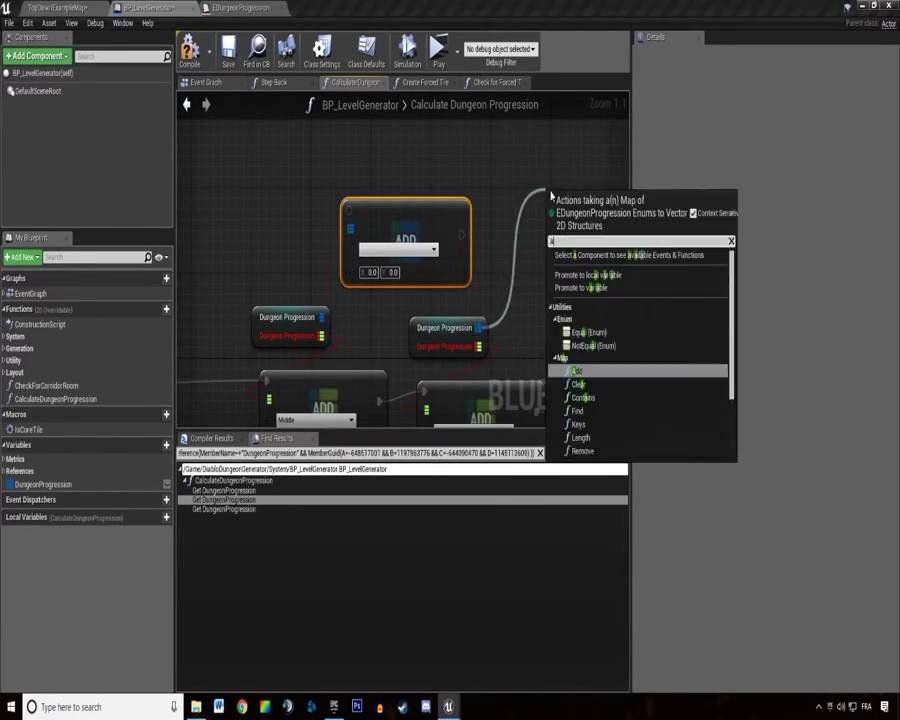
{"action": "type", "text": "add"}
{"action": "left_click", "coordinate": [570, 294]}
{"action": "left_click_drag", "start_coordinate": [420, 308], "coordinate": [485, 237]}
{"action": "type", "text": "ad"}
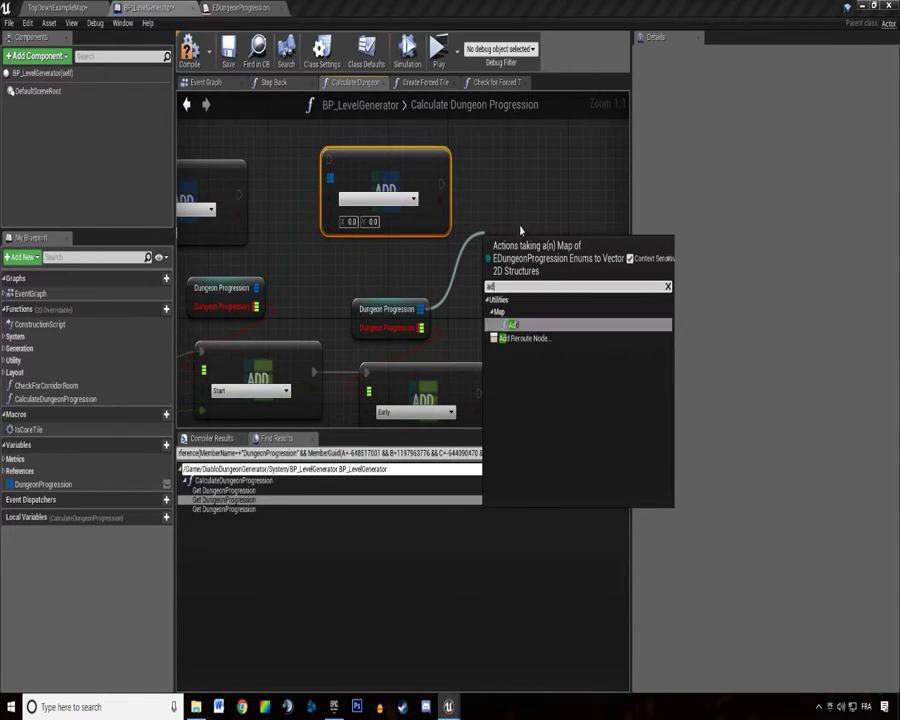
{"action": "left_click", "coordinate": [512, 324]}
{"action": "right_click_drag", "start_coordinate": [420, 327], "coordinate": [610, 315]}
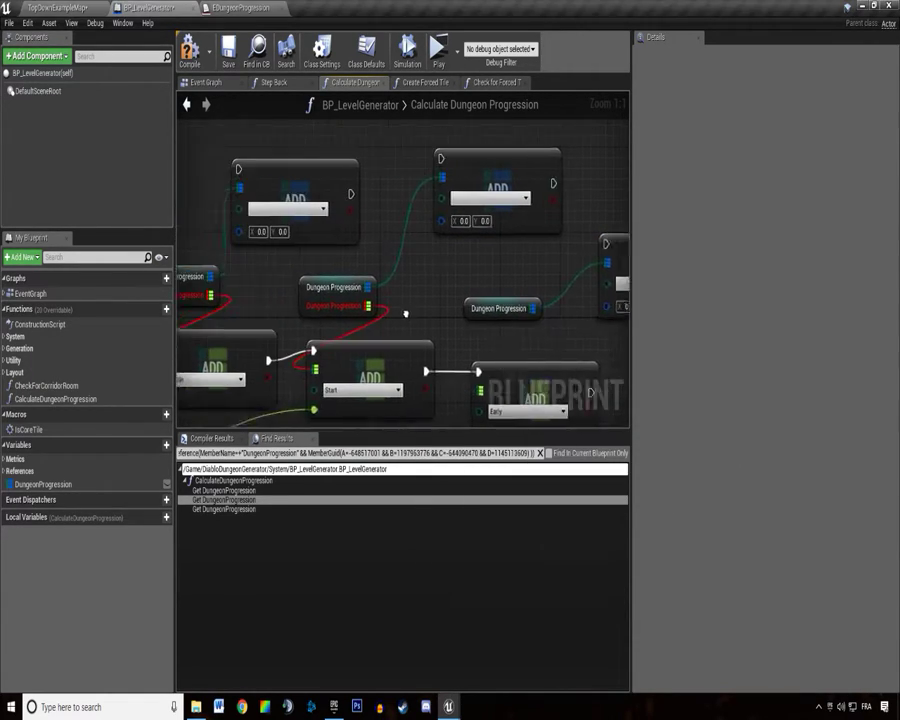
Delete the three old Add nodes from the graph.
{"action": "left_click_drag", "start_coordinate": [300, 283], "coordinate": [462, 296]}
{"action": "key", "text": "Escape"}
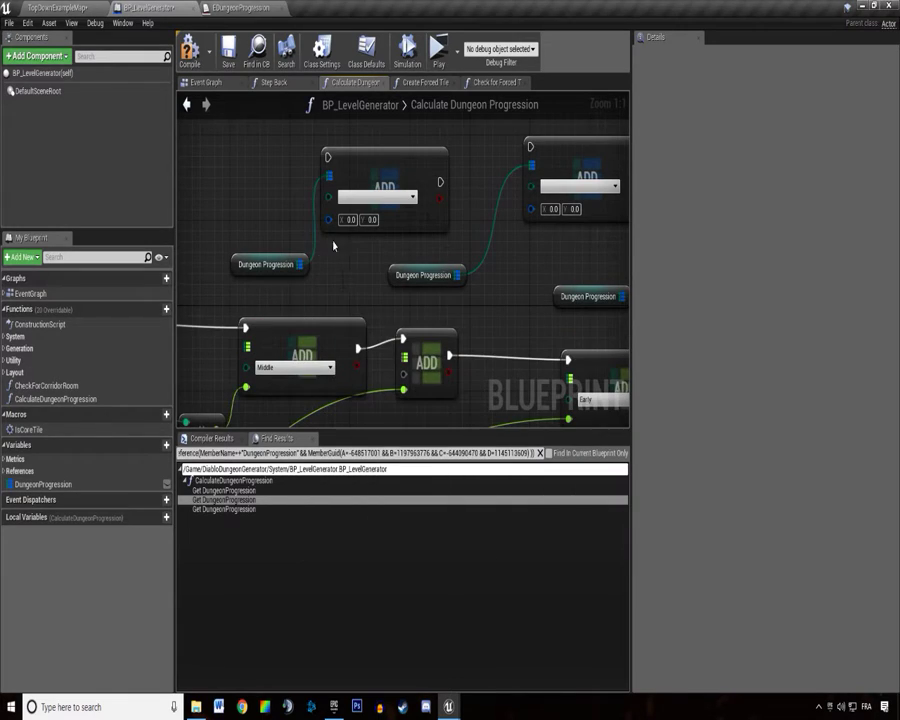
{"action": "scroll", "coordinate": [296, 300], "scroll_direction": "down", "scroll_amount": 1}
{"action": "scroll", "coordinate": [296, 310], "scroll_direction": "down", "scroll_amount": 1}
{"action": "scroll", "coordinate": [290, 330], "scroll_direction": "down", "scroll_amount": 1}
{"action": "left_click_drag", "start_coordinate": [287, 326], "coordinate": [554, 265]}
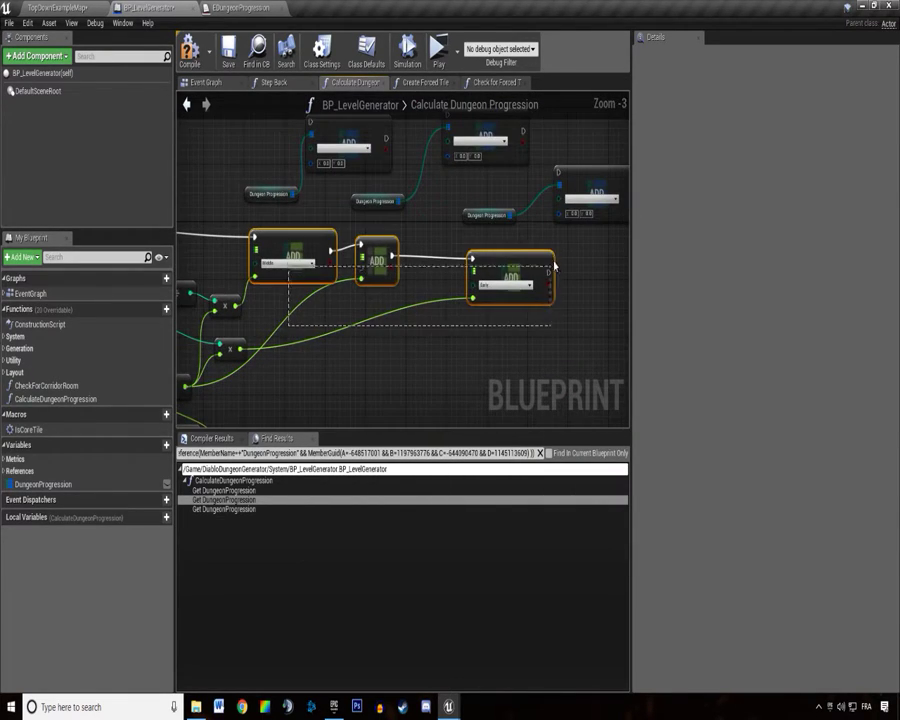
{"action": "key", "text": "Delete"}
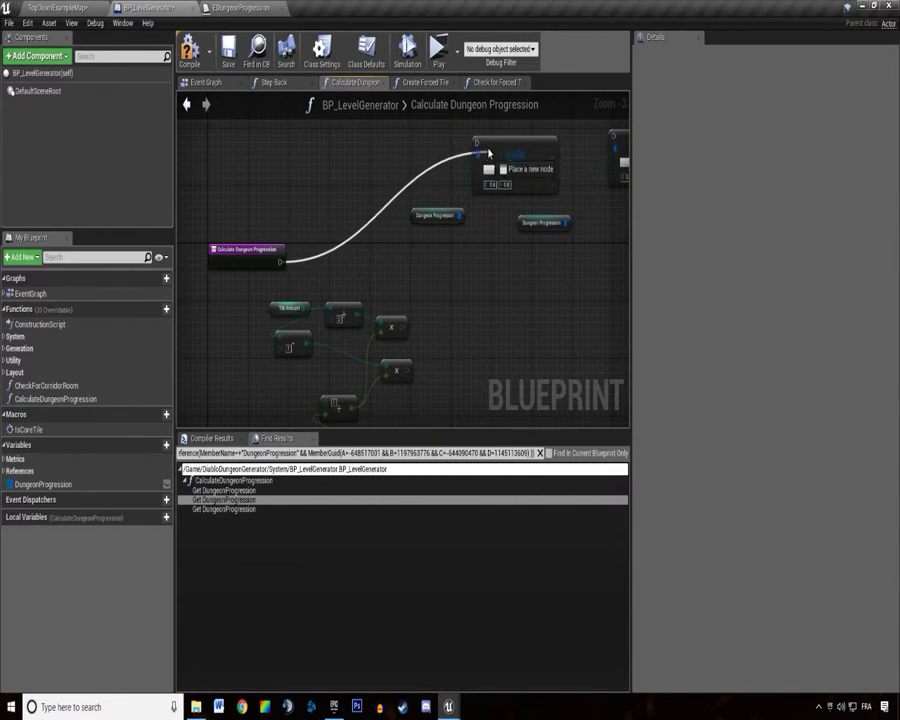
Wire the function entry into the first map Add and chain the Add nodes' execution pins.
{"action": "mouse_move", "coordinate": [281, 261]}
{"action": "left_mouse_down"}
{"action": "mouse_move", "coordinate": [478, 143]}
{"action": "mouse_move", "coordinate": [521, 269]}
{"action": "left_mouse_up"}
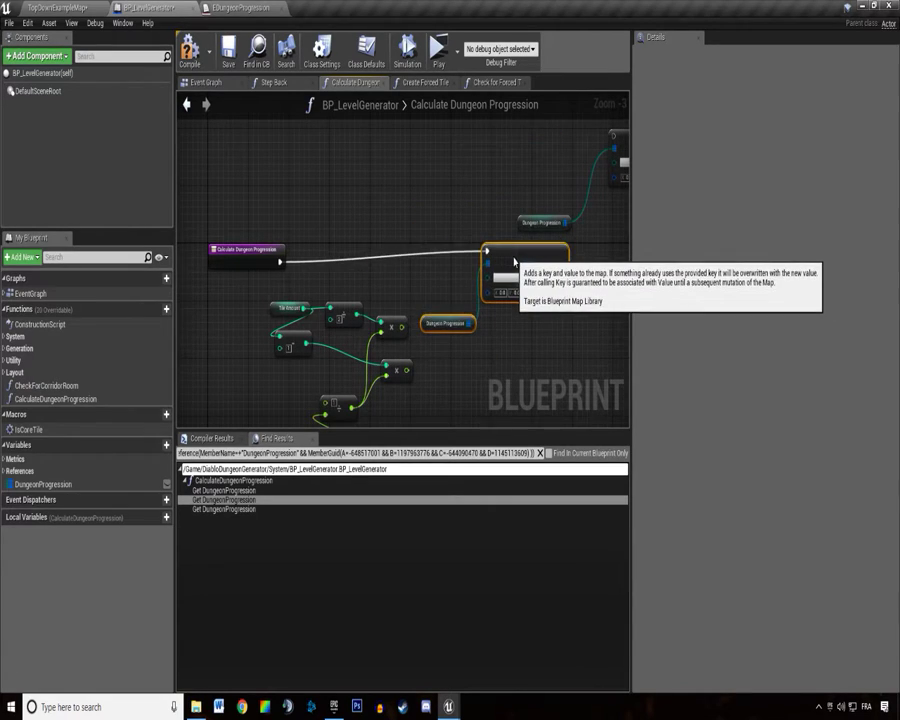
{"action": "right_click_drag", "start_coordinate": [521, 269], "coordinate": [239, 241]}
{"action": "scroll", "coordinate": [400, 270], "scroll_direction": "up", "scroll_amount": 3}
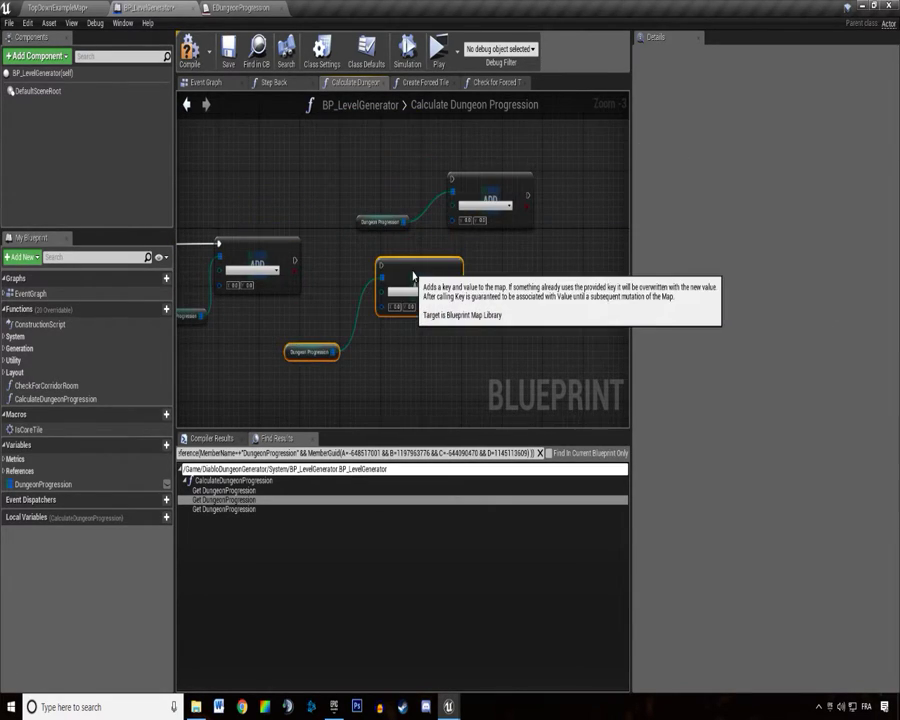
{"action": "left_click_drag", "start_coordinate": [525, 290], "coordinate": [276, 257]}
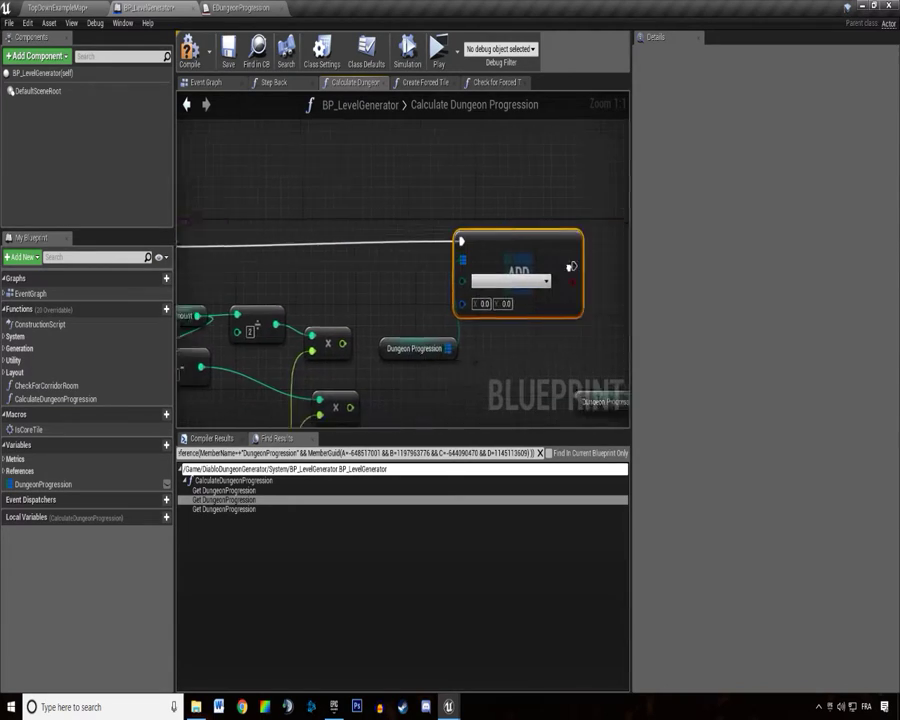
{"action": "right_click_drag", "start_coordinate": [276, 257], "coordinate": [318, 251]}
{"action": "left_click_drag", "start_coordinate": [327, 250], "coordinate": [453, 247]}
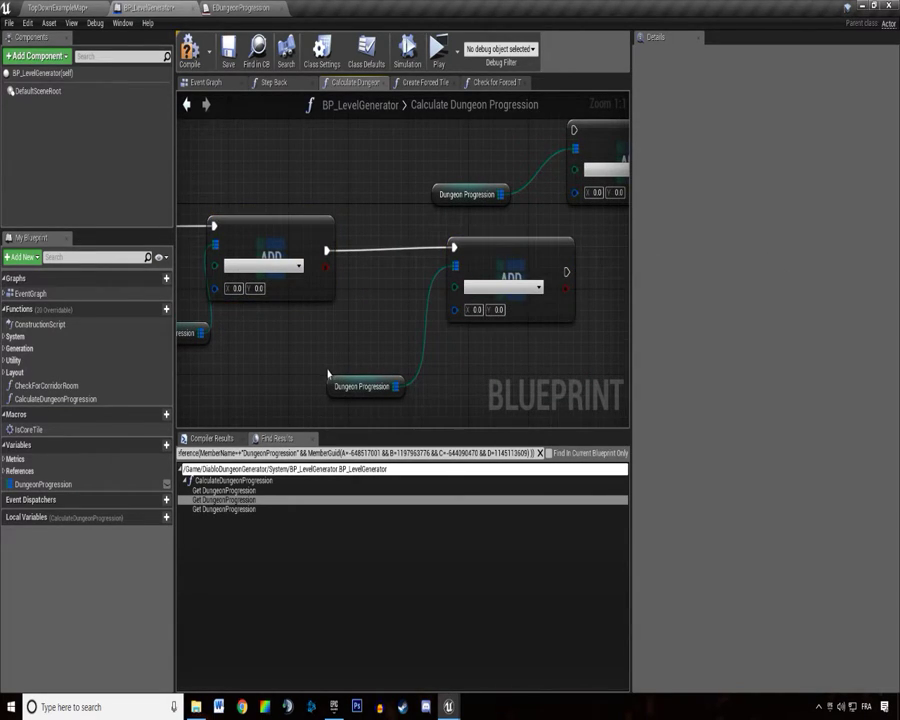
{"action": "left_click_drag", "start_coordinate": [362, 386], "coordinate": [405, 364]}
{"action": "right_click_drag", "start_coordinate": [405, 364], "coordinate": [204, 398]}
{"action": "mouse_move", "coordinate": [366, 305]}
{"action": "left_mouse_down"}
{"action": "mouse_move", "coordinate": [363, 197]}
{"action": "mouse_move", "coordinate": [373, 165]}
{"action": "left_mouse_up"}
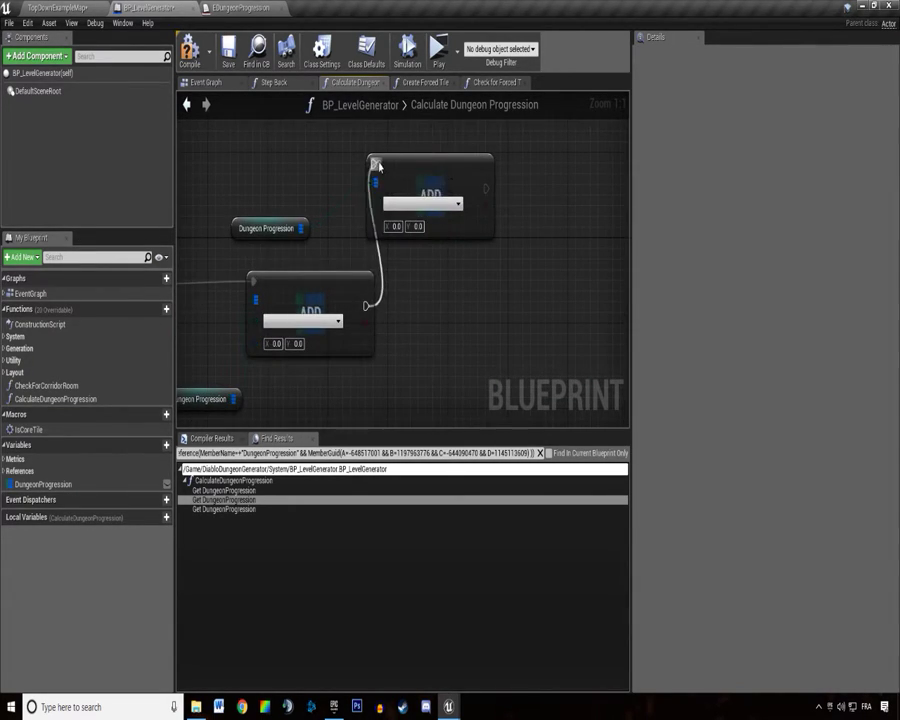
{"action": "mouse_move", "coordinate": [233, 226]}
{"action": "left_mouse_down"}
{"action": "mouse_move", "coordinate": [381, 140]}
{"action": "mouse_move", "coordinate": [402, 265]}
{"action": "left_mouse_up"}
Set the map Add keys to Start, Early and Middle, placing the getter beside its Add.
{"action": "left_click", "coordinate": [347, 238]}
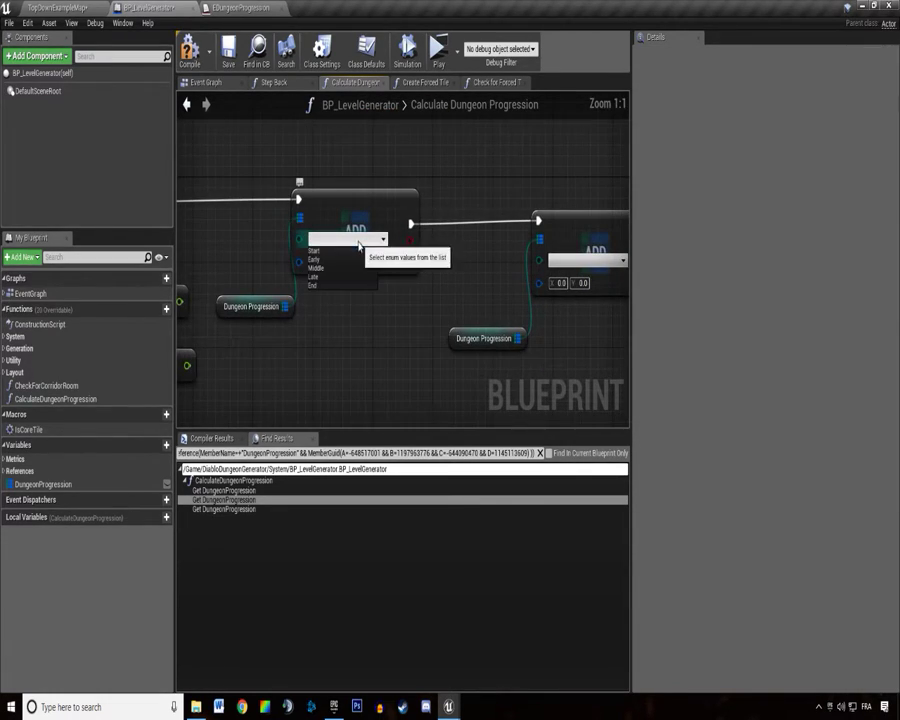
{"action": "left_click", "coordinate": [322, 248]}
{"action": "right_click_drag", "start_coordinate": [462, 278], "coordinate": [272, 258]}
{"action": "left_click", "coordinate": [500, 253]}
{"action": "left_click", "coordinate": [482, 274]}
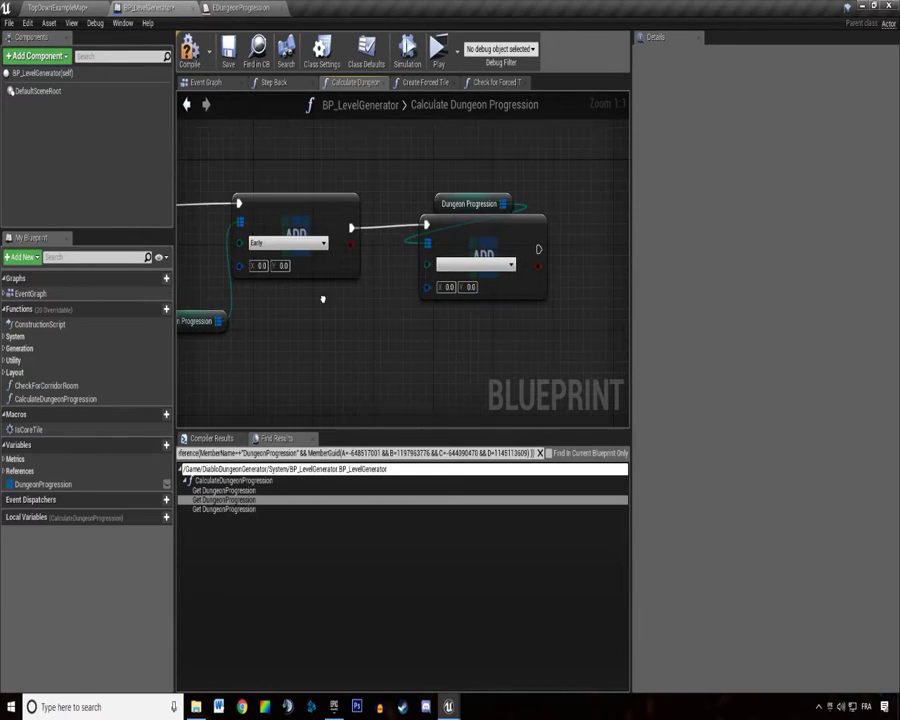
{"action": "left_click", "coordinate": [480, 258]}
{"action": "left_click", "coordinate": [452, 284]}
{"action": "right_click_drag", "start_coordinate": [244, 323], "coordinate": [306, 328]}
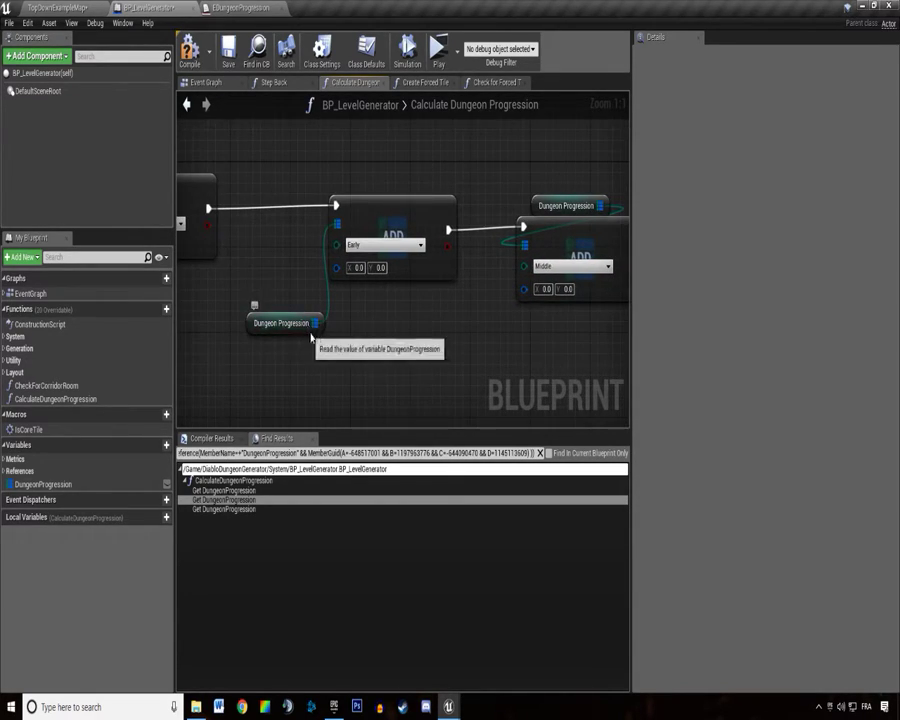
{"action": "left_click_drag", "start_coordinate": [310, 326], "coordinate": [352, 318]}
Duplicate an Add node with its getter, chain it in, and key it Late.
{"action": "left_click_drag", "start_coordinate": [505, 190], "coordinate": [560, 250]}
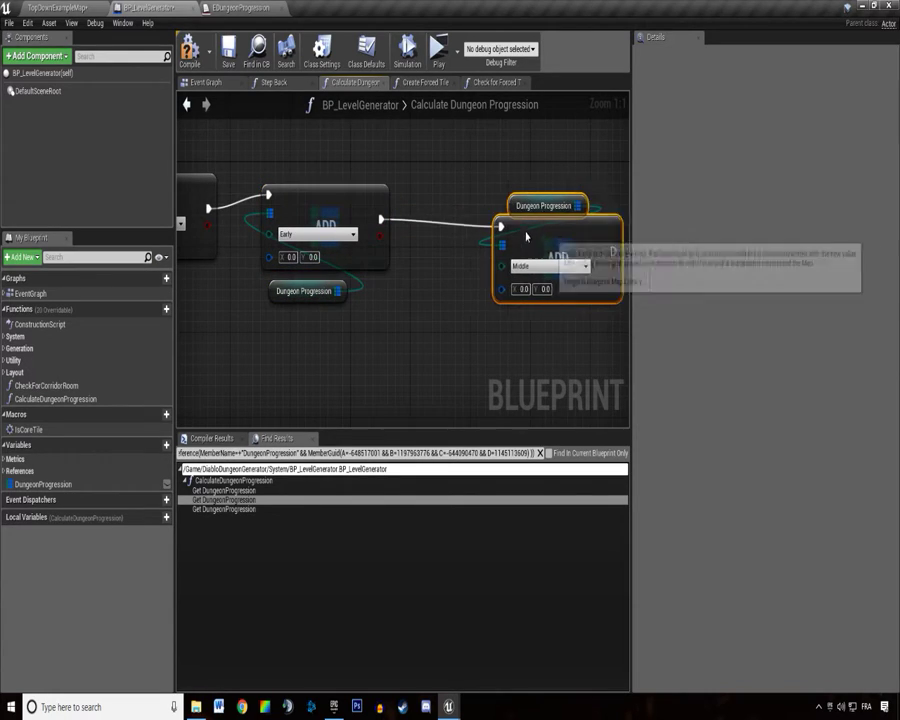
{"action": "right_click_drag", "start_coordinate": [560, 250], "coordinate": [364, 250]}
{"action": "key", "text": "ctrl+w"}
{"action": "right_click_drag", "start_coordinate": [460, 249], "coordinate": [377, 262]}
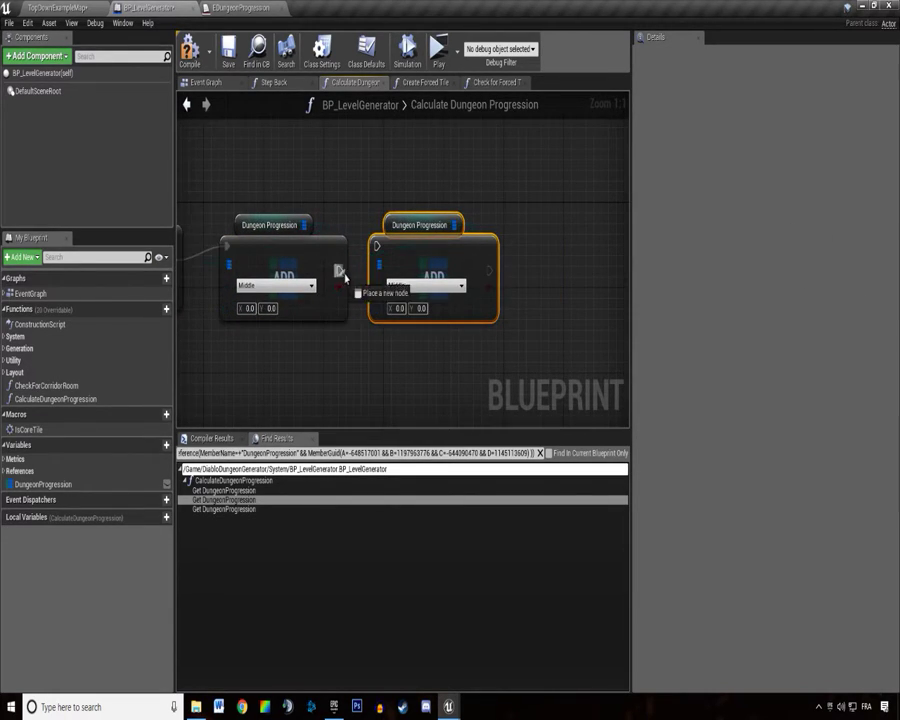
{"action": "left_click_drag", "start_coordinate": [380, 256], "coordinate": [378, 247]}
{"action": "left_click", "coordinate": [425, 286]}
{"action": "left_click", "coordinate": [418, 330]}
{"action": "right_click_drag", "start_coordinate": [486, 347], "coordinate": [396, 350]}
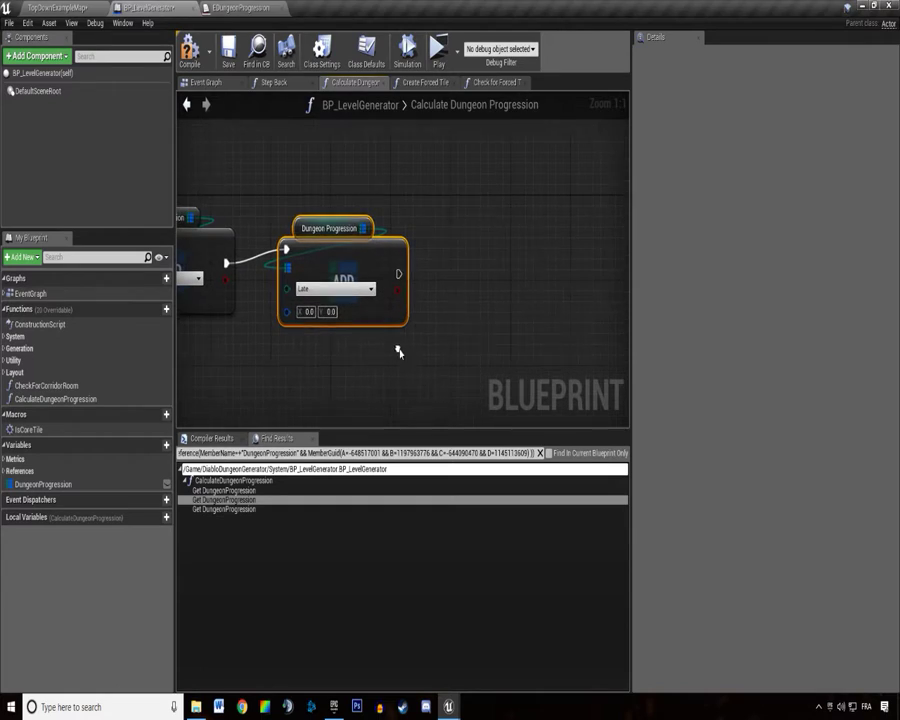
{"action": "key", "text": "ctrl+v"}
{"action": "key", "text": "ctrl+v"}
{"action": "key", "text": "ctrl+z"}
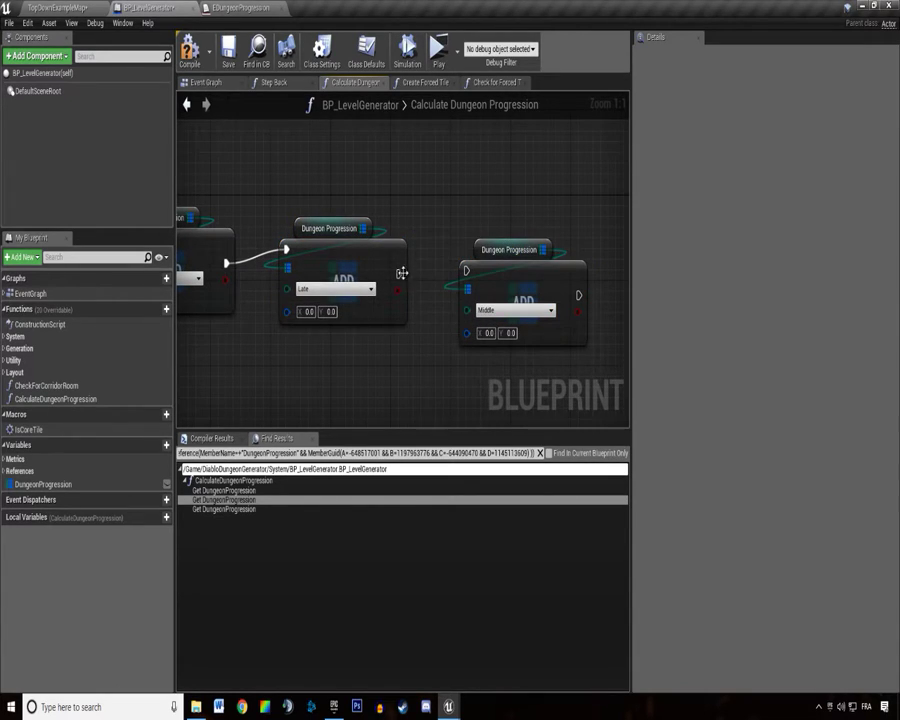
Chain one more map Add after the Late entry and set its stage key.
{"action": "left_click_drag", "start_coordinate": [400, 273], "coordinate": [466, 270]}
{"action": "left_click", "coordinate": [487, 311]}
{"action": "left_click", "coordinate": [481, 348]}
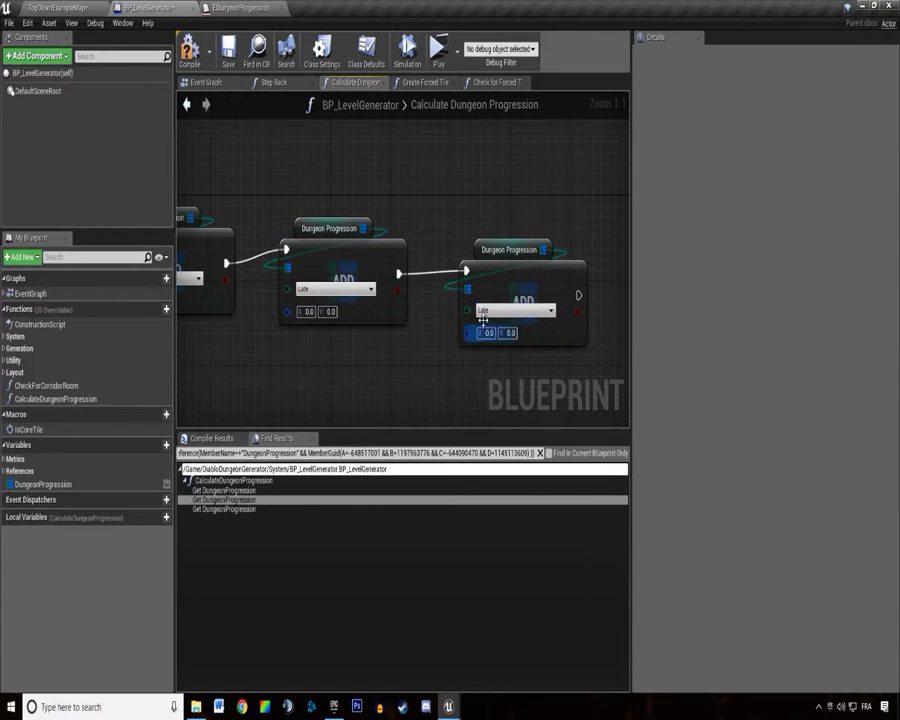
{"action": "left_click", "coordinate": [481, 311]}
{"action": "left_click", "coordinate": [481, 311]}
{"action": "left_click", "coordinate": [481, 311]}
{"action": "right_click_drag", "start_coordinate": [487, 335], "coordinate": [607, 243]}
{"action": "scroll", "coordinate": [532, 252], "scroll_direction": "down", "scroll_amount": 3}
{"action": "scroll", "coordinate": [532, 252], "scroll_direction": "up", "scroll_amount": 1}
Move the Tile Amount divide and multiply nodes next to the stage Add nodes.
{"action": "right_click_drag", "start_coordinate": [335, 240], "coordinate": [317, 262]}
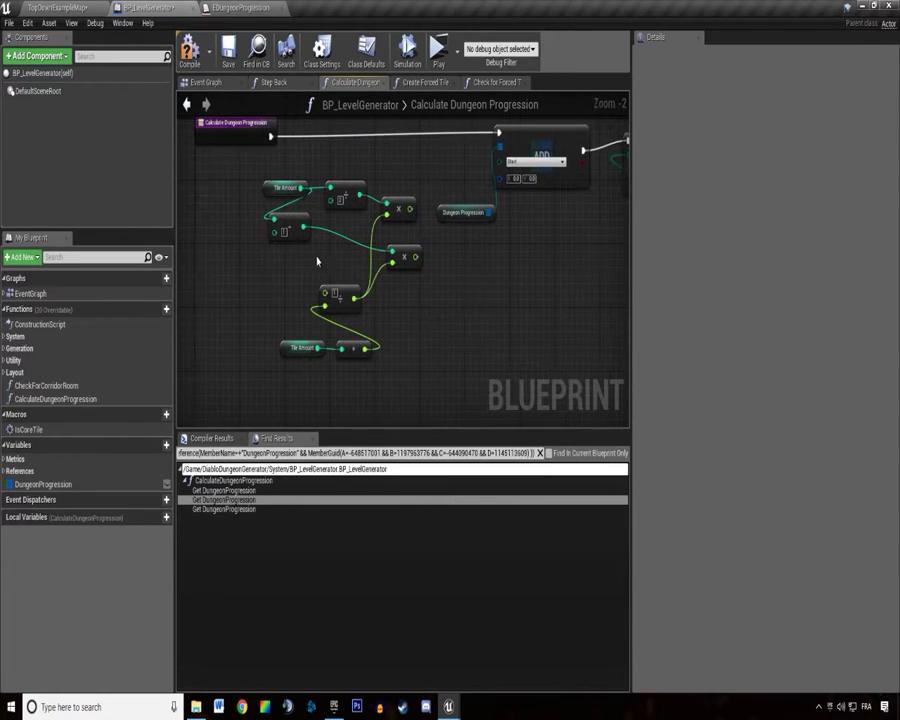
{"action": "scroll", "coordinate": [448, 310], "scroll_direction": "up", "scroll_amount": 2}
{"action": "left_click", "coordinate": [330, 240]}
{"action": "left_click_drag", "start_coordinate": [244, 208], "coordinate": [331, 242]}
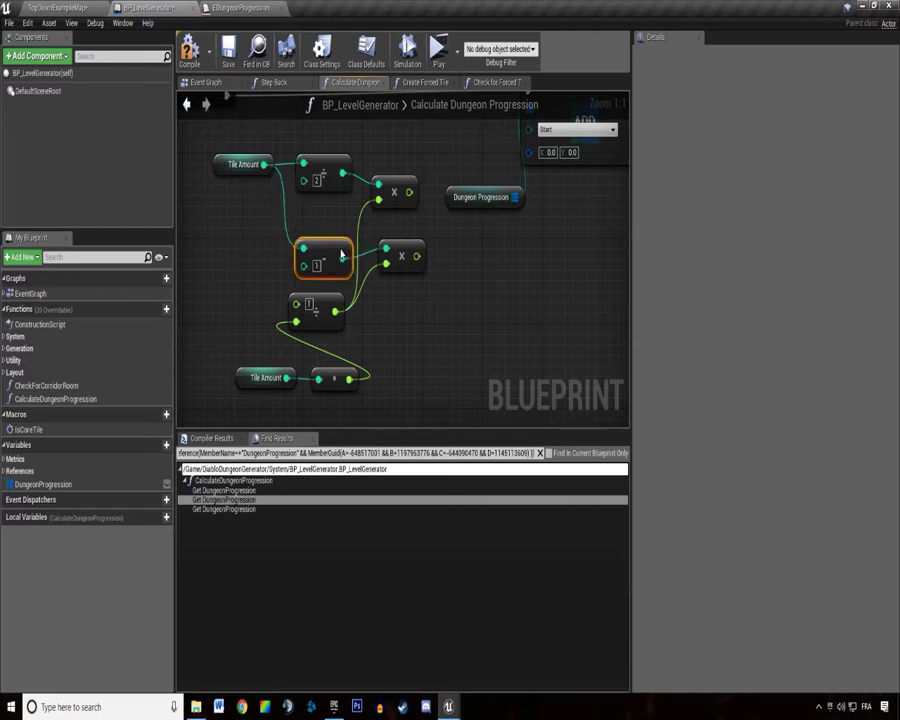
{"action": "left_click", "coordinate": [400, 256], "text": "ctrl"}
{"action": "left_click_drag", "start_coordinate": [418, 256], "coordinate": [570, 366]}
{"action": "right_click_drag", "start_coordinate": [367, 273], "coordinate": [336, 266]}
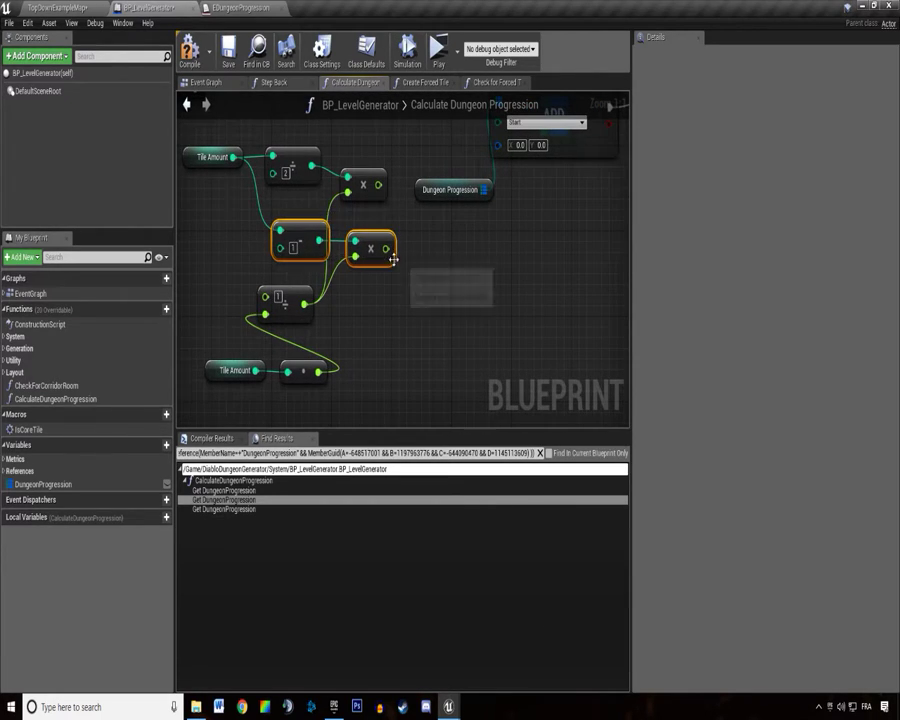
{"action": "left_click_drag", "start_coordinate": [387, 248], "coordinate": [540, 350]}
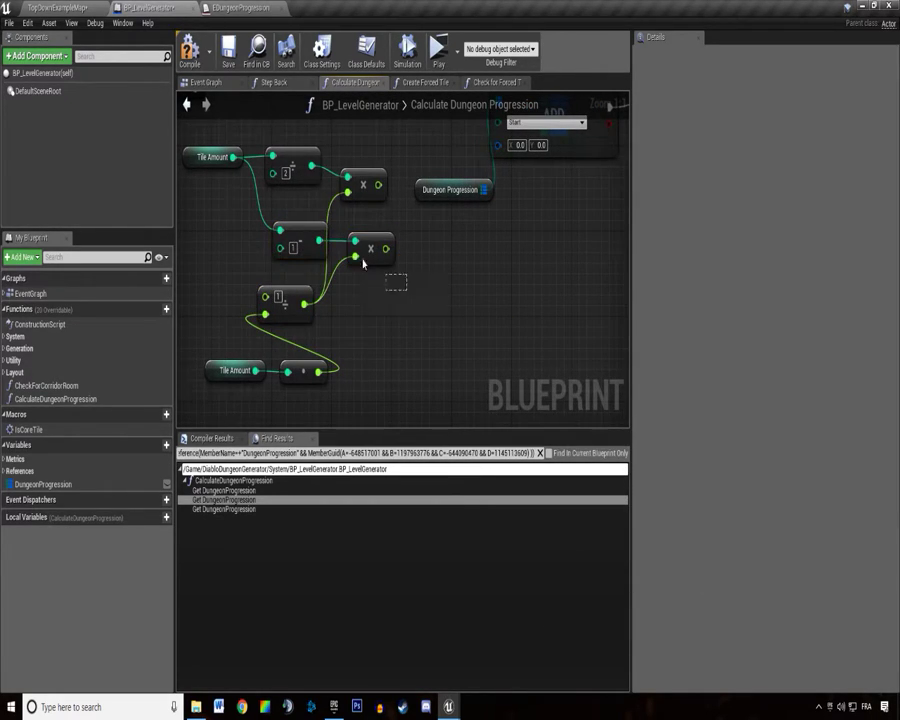
{"action": "left_click_drag", "start_coordinate": [323, 242], "coordinate": [526, 314]}
{"action": "mouse_move", "coordinate": [366, 300]}
{"action": "left_mouse_down"}
{"action": "mouse_move", "coordinate": [493, 271]}
{"action": "mouse_move", "coordinate": [510, 222]}
{"action": "mouse_move", "coordinate": [517, 330]}
{"action": "left_mouse_up"}
Give End a Make Vector 2D with X from the multiply result and Y 100, then copy it.
{"action": "left_click", "coordinate": [562, 569]}
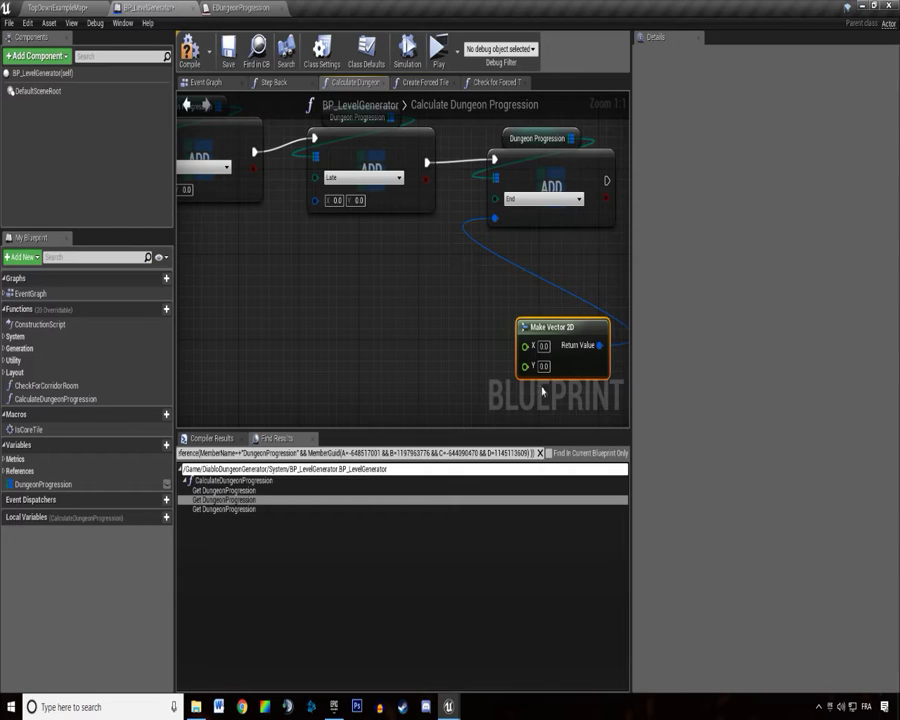
{"action": "scroll", "coordinate": [428, 263], "scroll_direction": "down", "scroll_amount": 2}
{"action": "scroll", "coordinate": [303, 299], "scroll_direction": "down", "scroll_amount": 1}
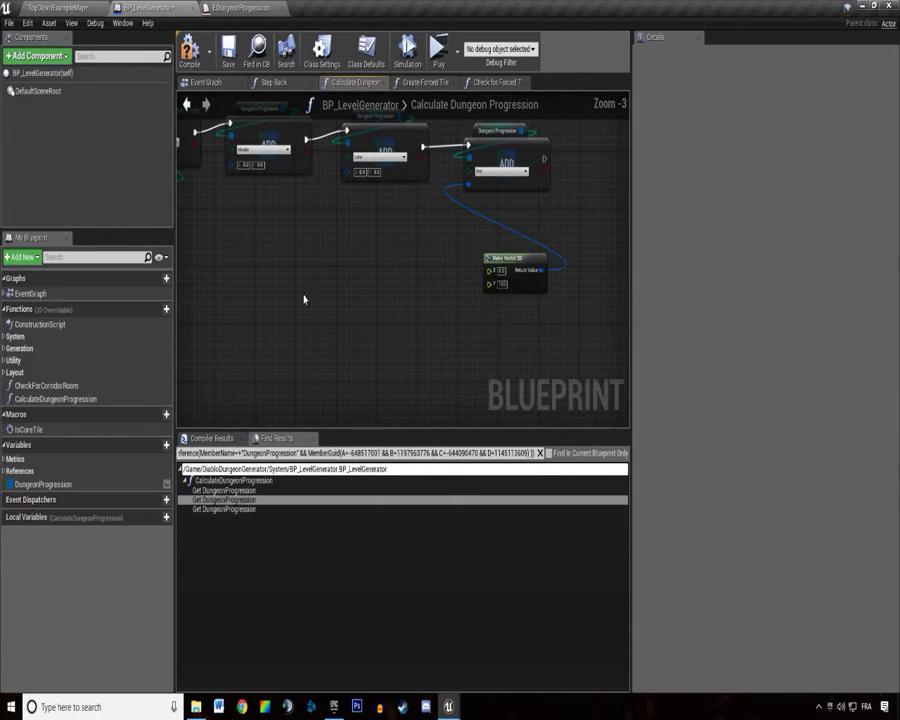
{"action": "right_click_drag", "start_coordinate": [303, 299], "coordinate": [424, 317]}
{"action": "left_click_drag", "start_coordinate": [380, 318], "coordinate": [397, 277]}
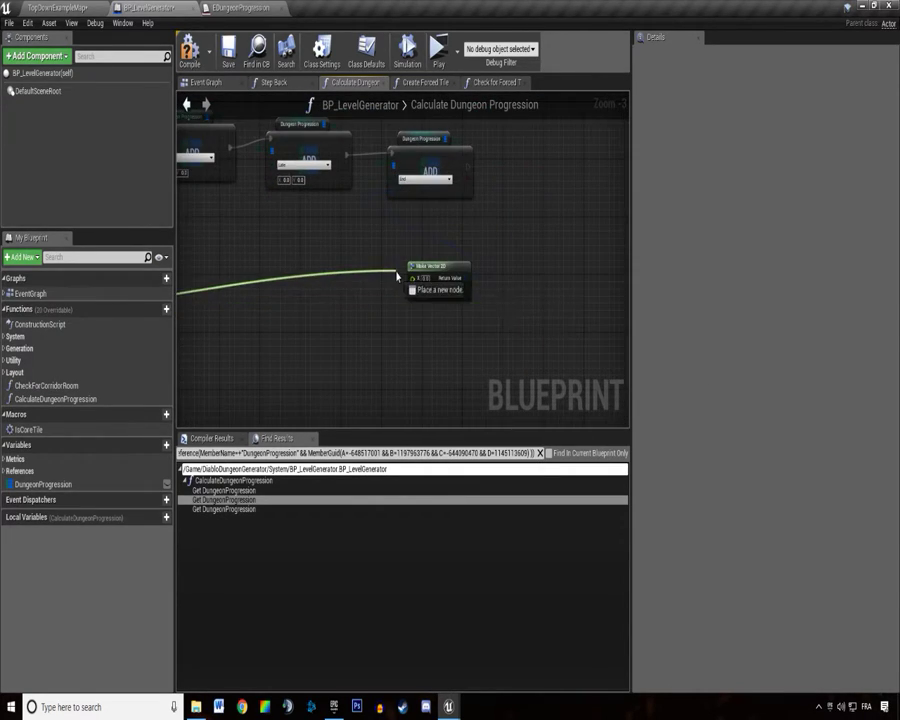
{"action": "right_click_drag", "start_coordinate": [428, 298], "coordinate": [315, 272]}
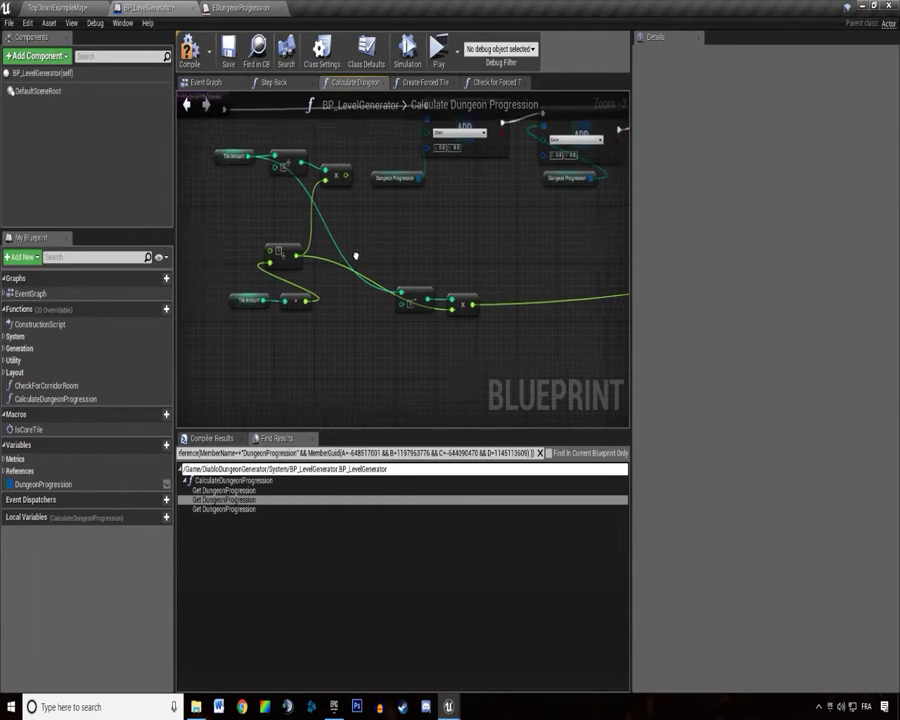
{"action": "mouse_move", "coordinate": [407, 266]}
{"action": "right_mouse_down"}
{"action": "mouse_move", "coordinate": [321, 364]}
{"action": "mouse_move", "coordinate": [438, 318]}
{"action": "right_mouse_up"}
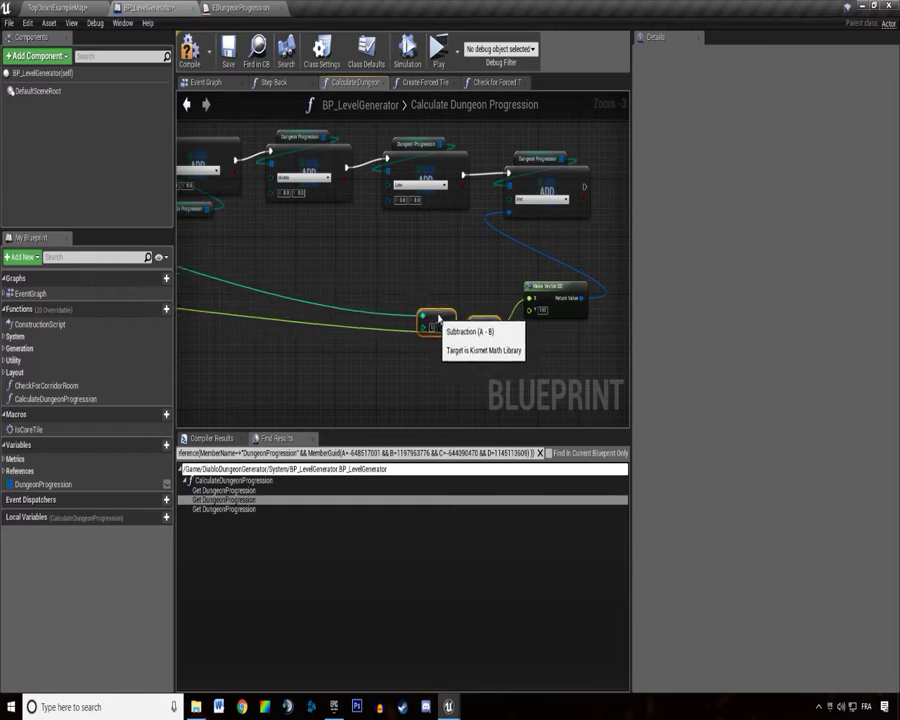
{"action": "scroll", "coordinate": [438, 318], "scroll_direction": "up", "scroll_amount": 3}
{"action": "key", "text": "ctrl+v"}
{"action": "mouse_move", "coordinate": [375, 192]}
{"action": "left_mouse_down"}
{"action": "mouse_move", "coordinate": [470, 255]}
{"action": "mouse_move", "coordinate": [440, 251]}
{"action": "mouse_move", "coordinate": [457, 239]}
{"action": "left_mouse_up"}
Connect the copied Make Vector 2D to the Late entry and wire the multiply result in.
{"action": "left_click", "coordinate": [431, 298]}
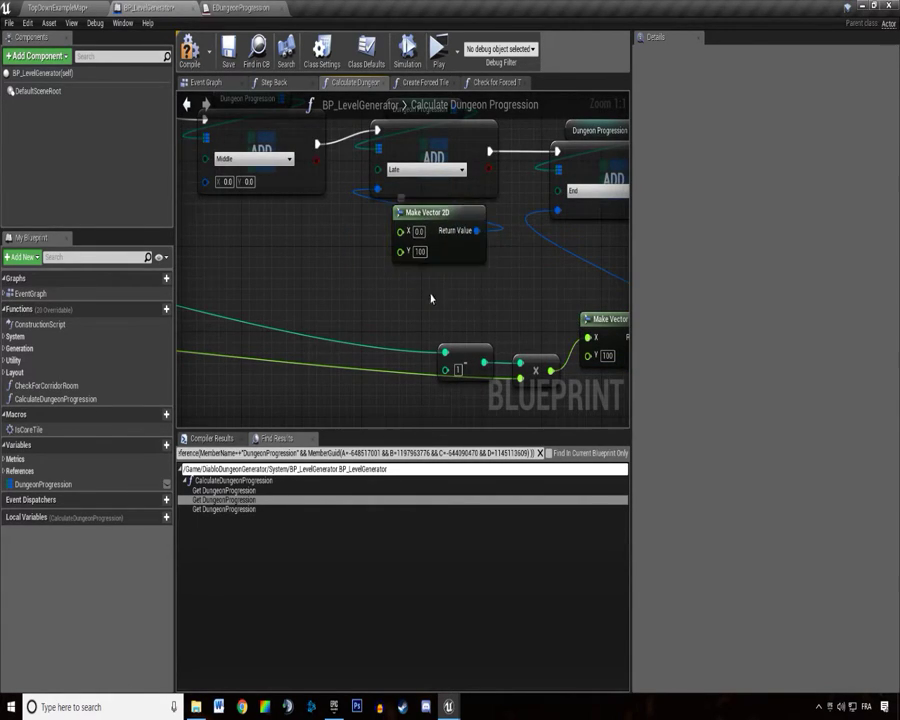
{"action": "right_click_drag", "start_coordinate": [431, 298], "coordinate": [362, 291]}
{"action": "mouse_move", "coordinate": [362, 291]}
{"action": "left_mouse_down"}
{"action": "mouse_move", "coordinate": [500, 385]}
{"action": "mouse_move", "coordinate": [425, 371]}
{"action": "mouse_move", "coordinate": [355, 251]}
{"action": "left_mouse_up"}
{"action": "scroll", "coordinate": [394, 296], "scroll_direction": "down", "scroll_amount": 2}
{"action": "right_click_drag", "start_coordinate": [394, 296], "coordinate": [480, 300]}
{"action": "scroll", "coordinate": [404, 263], "scroll_direction": "up", "scroll_amount": 2}
Add a Make Vector 2D for Middle and feed the multiply result into Late's X.
{"action": "mouse_move", "coordinate": [400, 252]}
{"action": "left_mouse_down"}
{"action": "mouse_move", "coordinate": [443, 332]}
{"action": "mouse_move", "coordinate": [448, 292]}
{"action": "left_mouse_up"}
{"action": "left_click", "coordinate": [472, 578]}
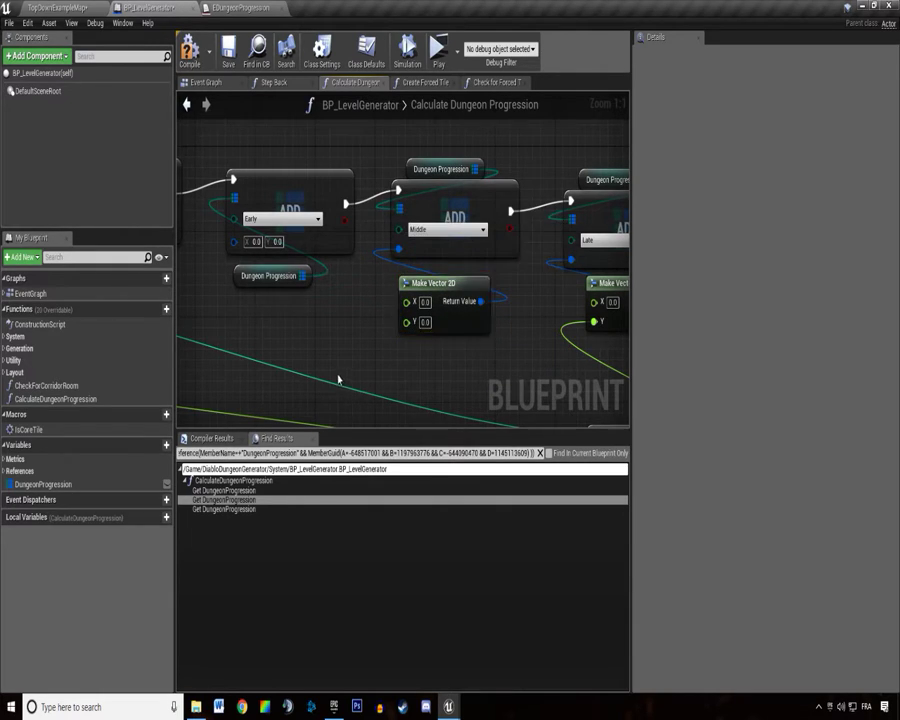
{"action": "scroll", "coordinate": [504, 297], "scroll_direction": "down", "scroll_amount": 4}
{"action": "right_click_drag", "start_coordinate": [504, 297], "coordinate": [442, 221]}
{"action": "scroll", "coordinate": [334, 205], "scroll_direction": "up", "scroll_amount": 4}
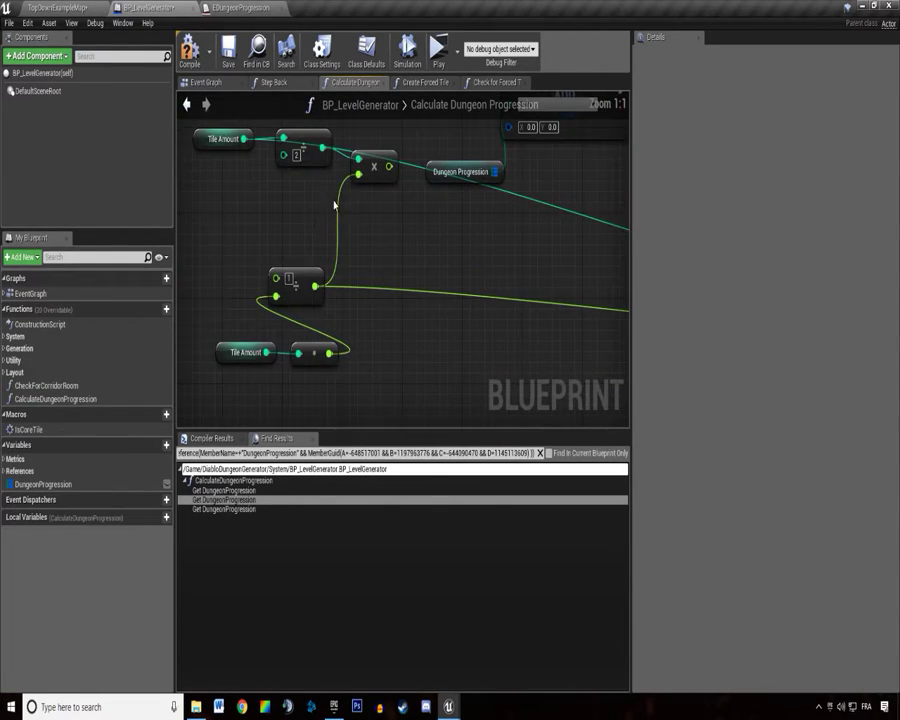
{"action": "scroll", "coordinate": [334, 205], "scroll_direction": "down", "scroll_amount": 2}
{"action": "right_click_drag", "start_coordinate": [334, 205], "coordinate": [273, 282]}
{"action": "left_click_drag", "start_coordinate": [344, 336], "coordinate": [410, 296]}
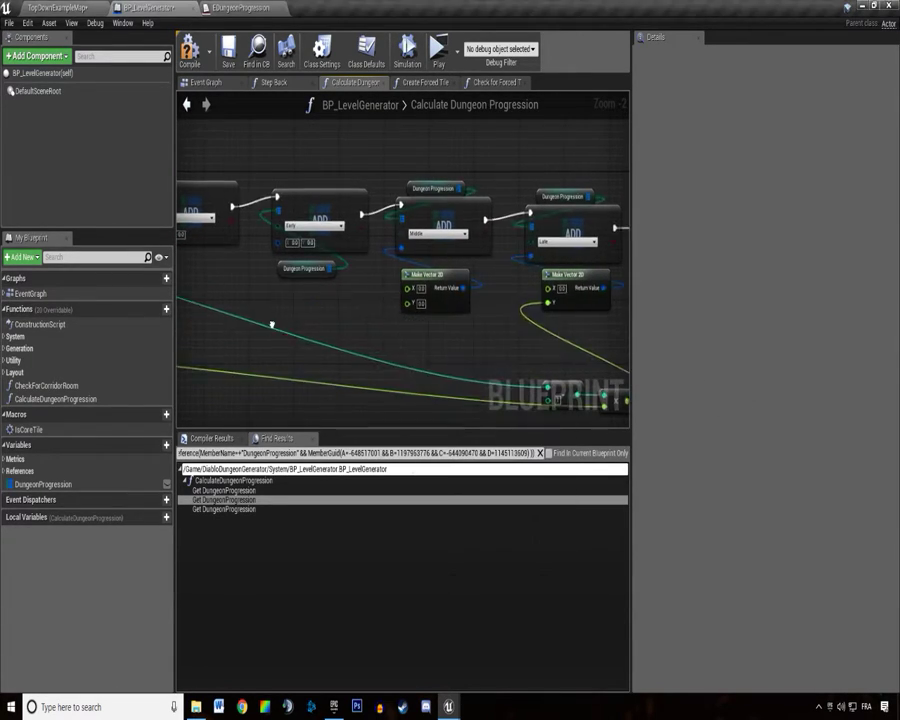
Add a float + float node off the multiply output.
{"action": "scroll", "coordinate": [354, 294], "scroll_direction": "up", "scroll_amount": 2}
{"action": "right_click_drag", "start_coordinate": [330, 266], "coordinate": [360, 264]}
{"action": "scroll", "coordinate": [360, 264], "scroll_direction": "down", "scroll_amount": 1}
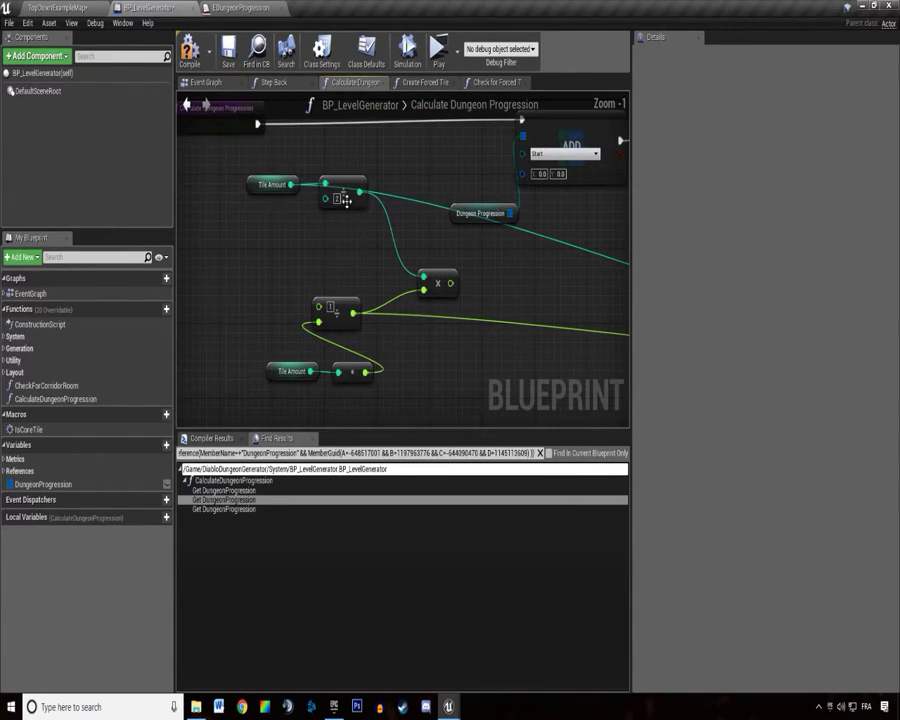
{"action": "left_click_drag", "start_coordinate": [344, 192], "coordinate": [352, 242]}
{"action": "right_click_drag", "start_coordinate": [352, 244], "coordinate": [232, 258]}
{"action": "mouse_move", "coordinate": [312, 296]}
{"action": "left_mouse_down"}
{"action": "mouse_move", "coordinate": [324, 303]}
{"action": "mouse_move", "coordinate": [484, 268]}
{"action": "left_mouse_up"}
{"action": "type", "text": "+"}
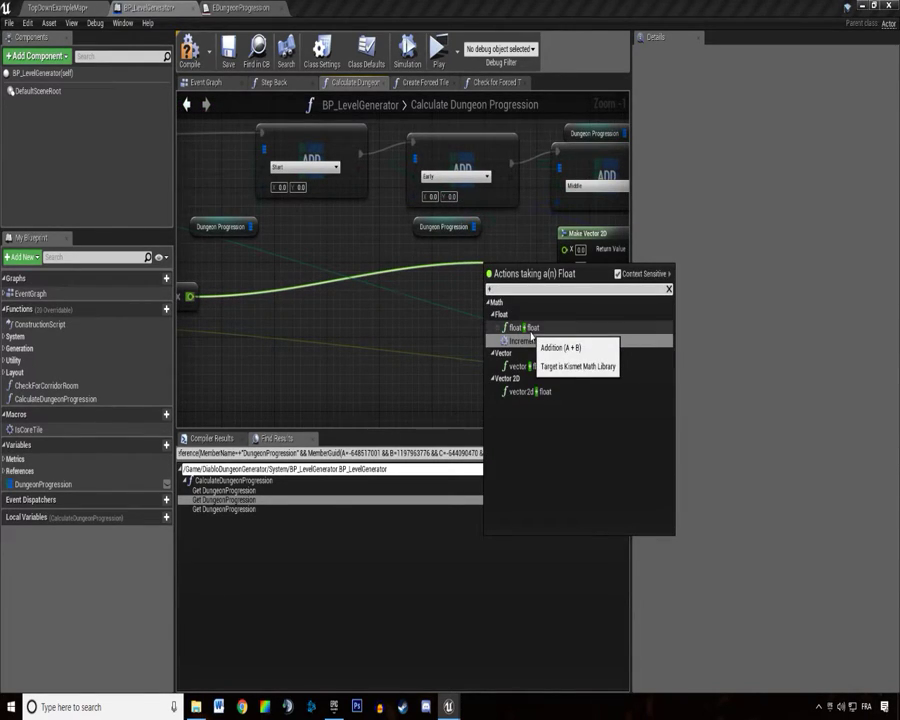
{"action": "left_click", "coordinate": [530, 330]}
{"action": "scroll", "coordinate": [450, 254], "scroll_direction": "up", "scroll_amount": 1}
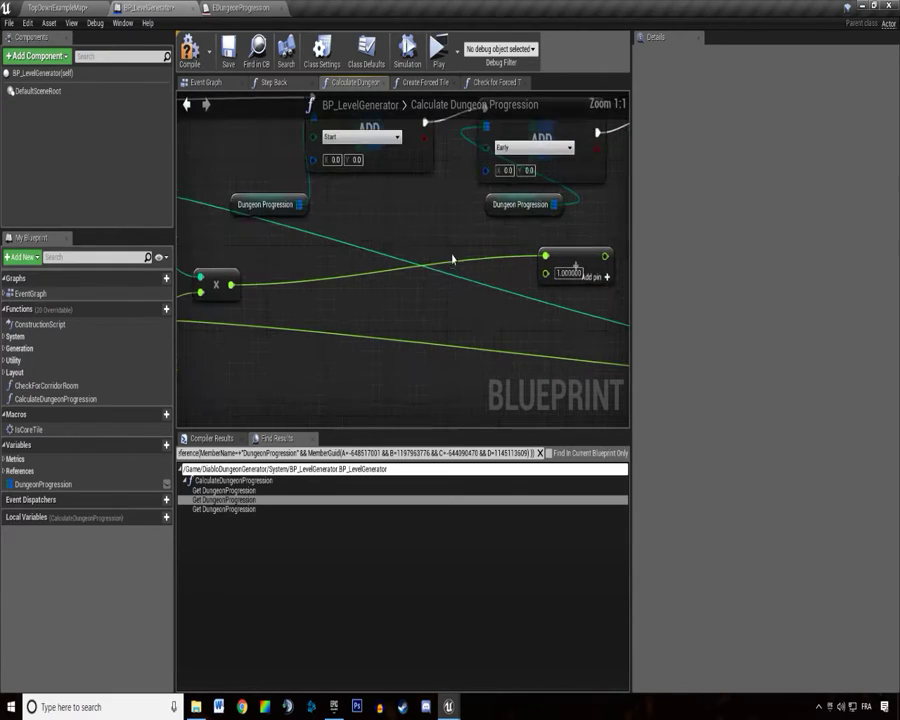
{"action": "right_click_drag", "start_coordinate": [450, 254], "coordinate": [290, 260]}
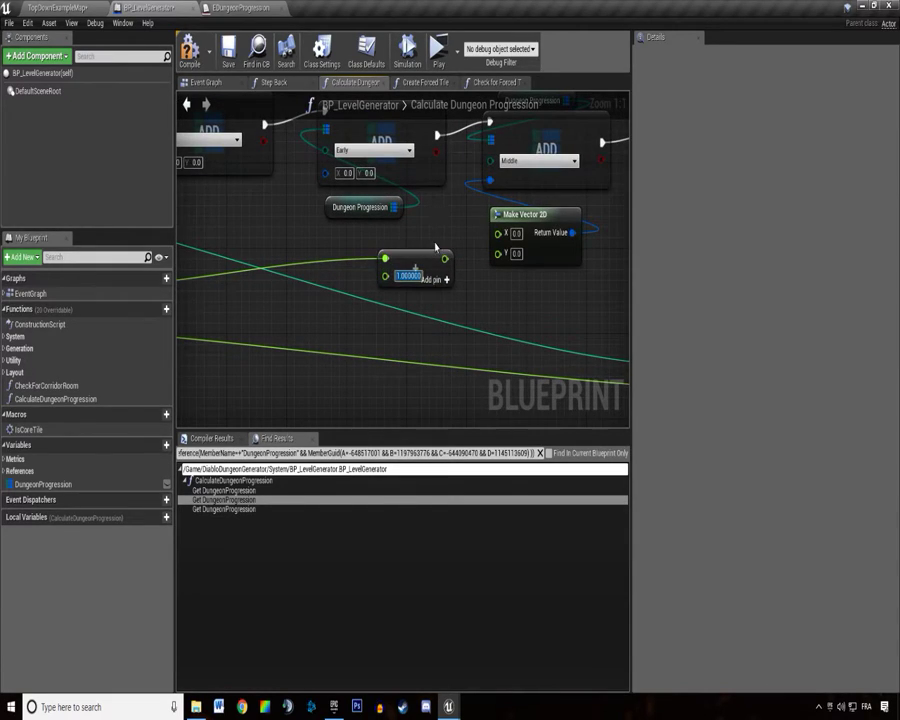
{"action": "right_click_drag", "start_coordinate": [416, 256], "coordinate": [465, 288]}
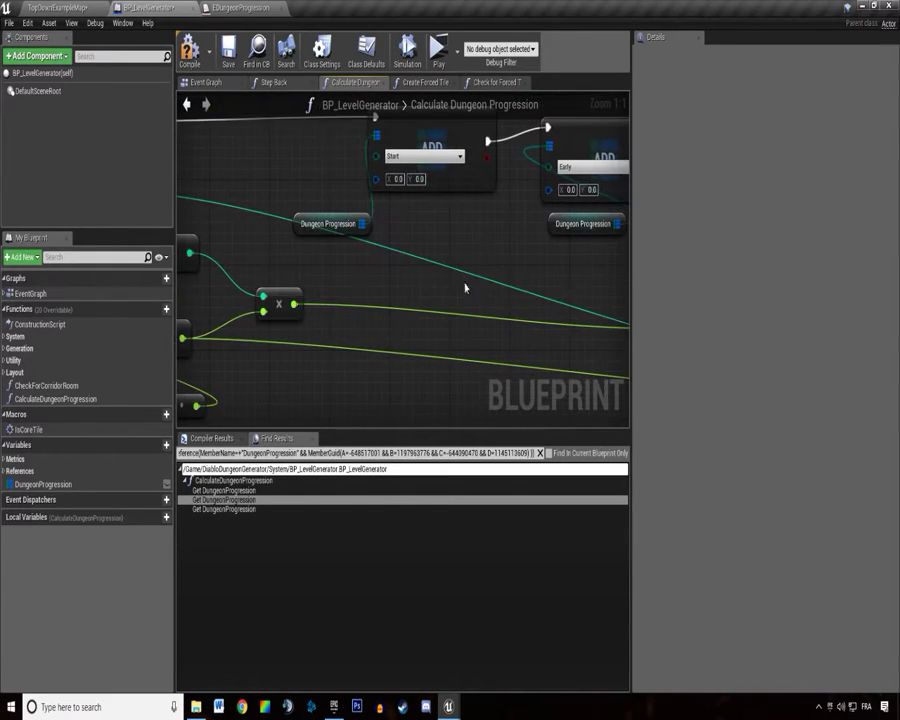
{"action": "left_click_drag", "start_coordinate": [295, 303], "coordinate": [386, 256]}
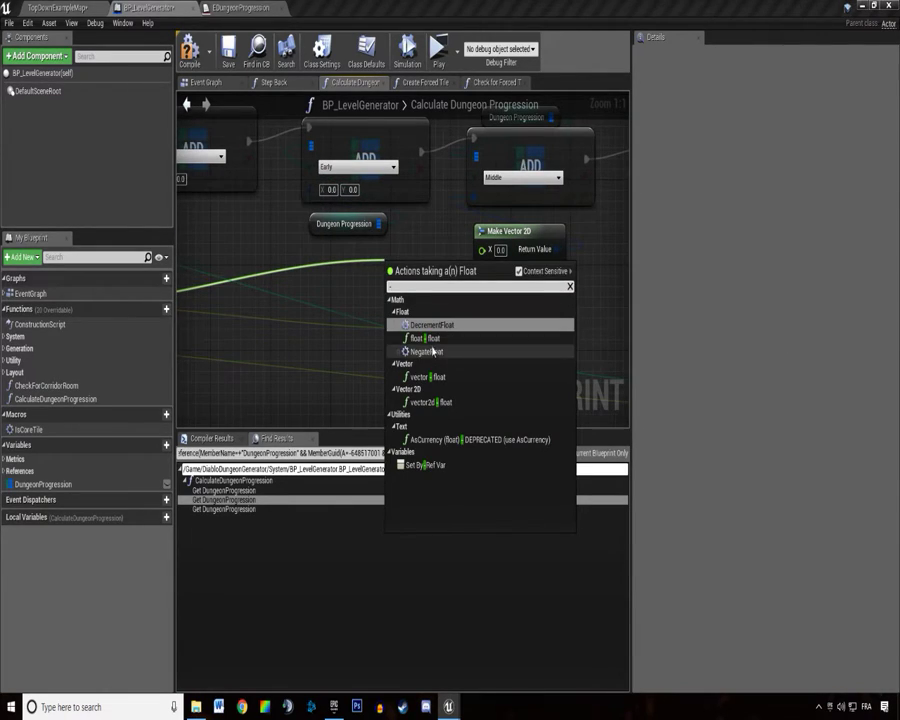
Feed Middle's Make Vector 2D X from multiply minus 10 and Y from multiply plus 10.
{"action": "left_click", "coordinate": [430, 338]}
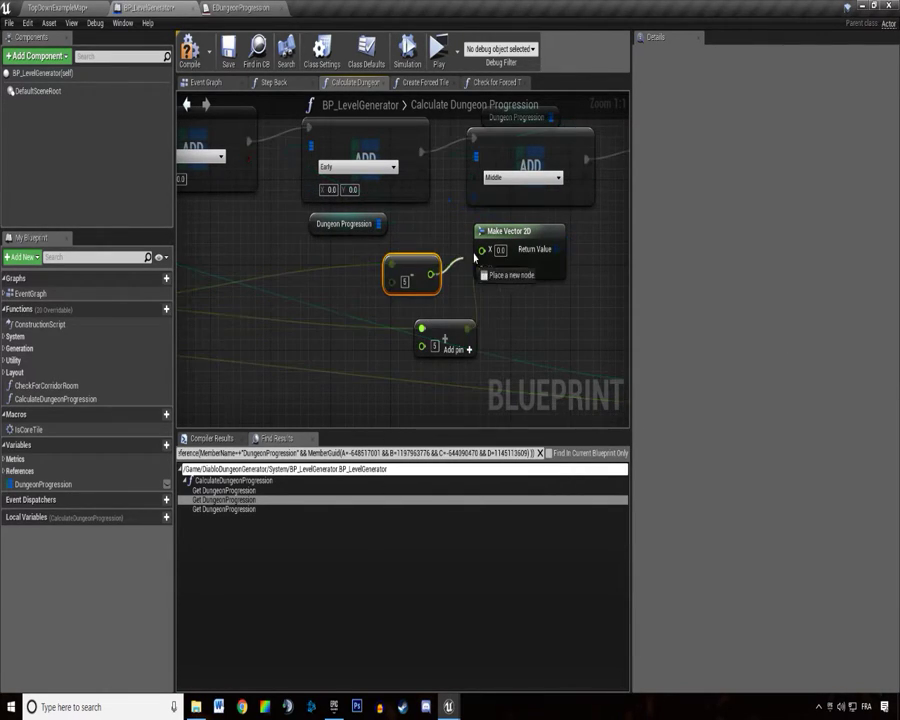
{"action": "left_click_drag", "start_coordinate": [431, 273], "coordinate": [482, 249]}
{"action": "left_click_drag", "start_coordinate": [442, 348], "coordinate": [410, 326]}
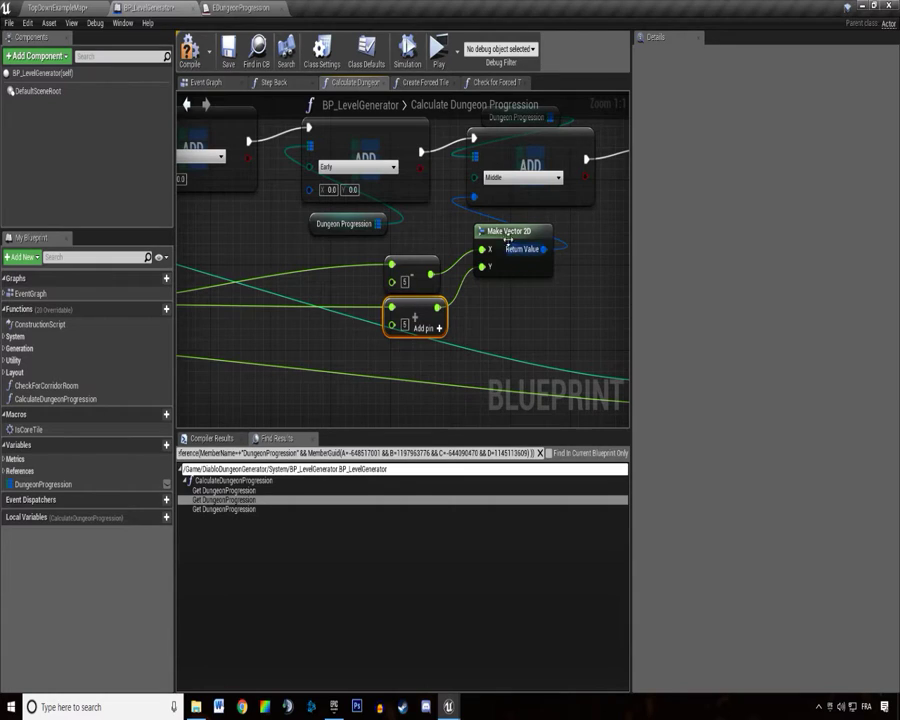
{"action": "left_click_drag", "start_coordinate": [508, 240], "coordinate": [498, 282]}
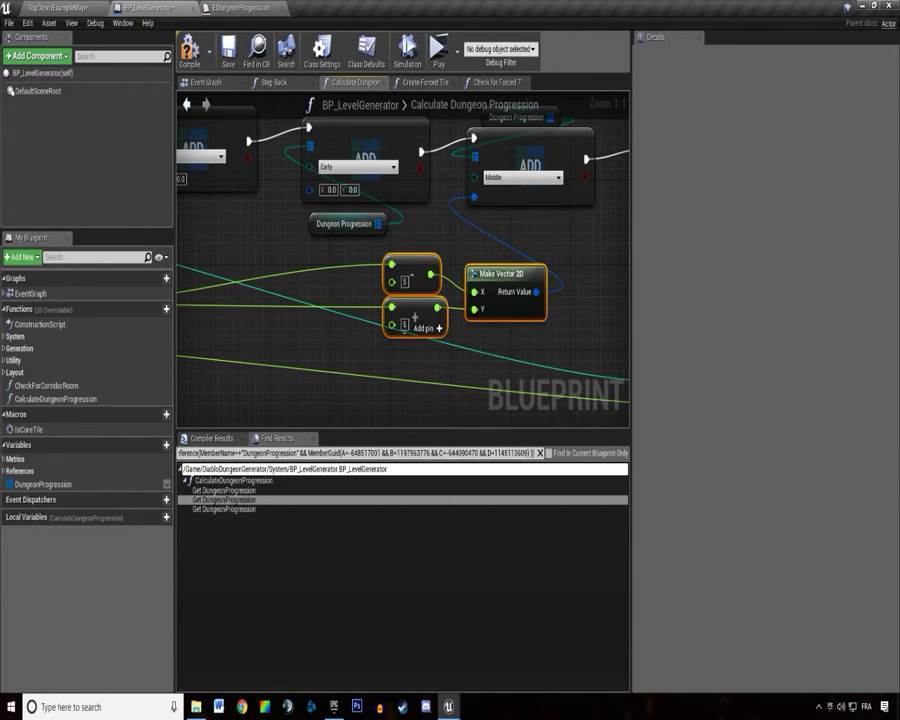
{"action": "mouse_move", "coordinate": [448, 260]}
{"action": "right_mouse_down"}
{"action": "mouse_move", "coordinate": [373, 287]}
{"action": "mouse_move", "coordinate": [298, 282]}
{"action": "mouse_move", "coordinate": [277, 318]}
{"action": "right_mouse_up"}
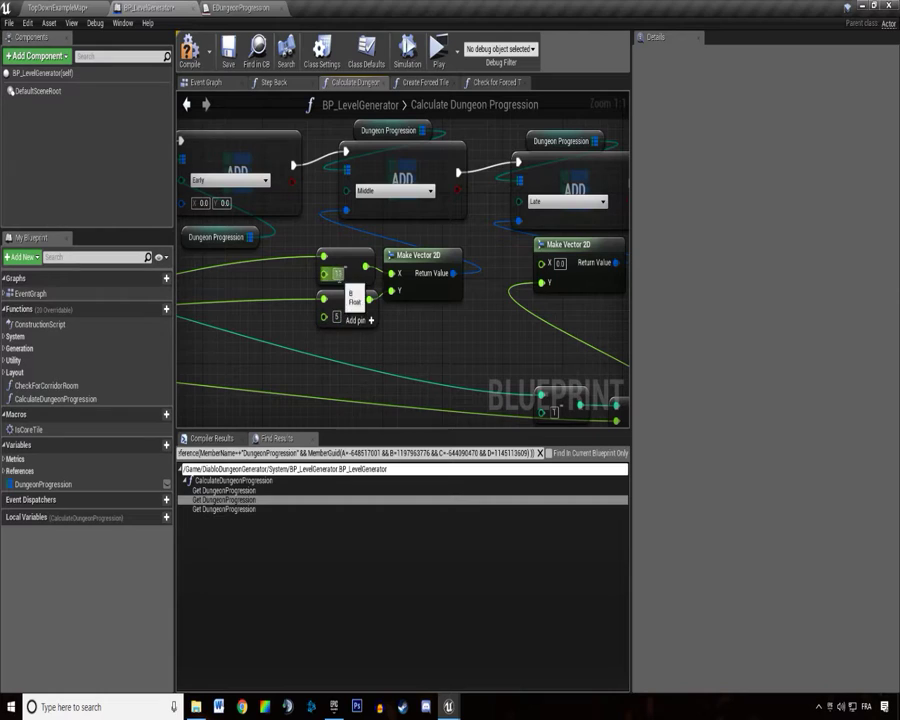
{"action": "right_click_drag", "start_coordinate": [504, 374], "coordinate": [410, 309]}
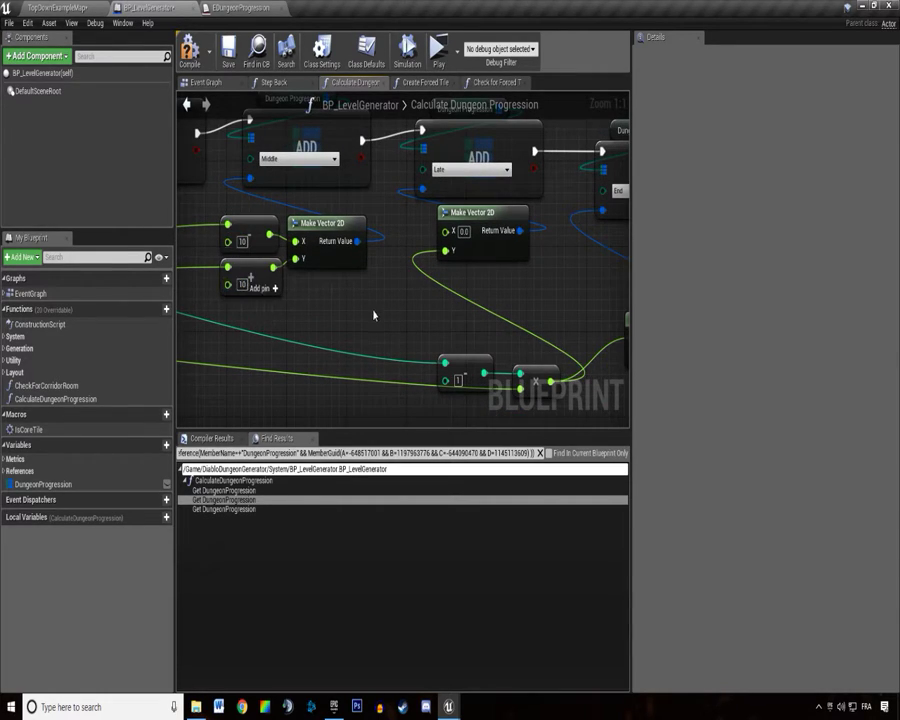
{"action": "left_click_drag", "start_coordinate": [273, 267], "coordinate": [426, 306]}
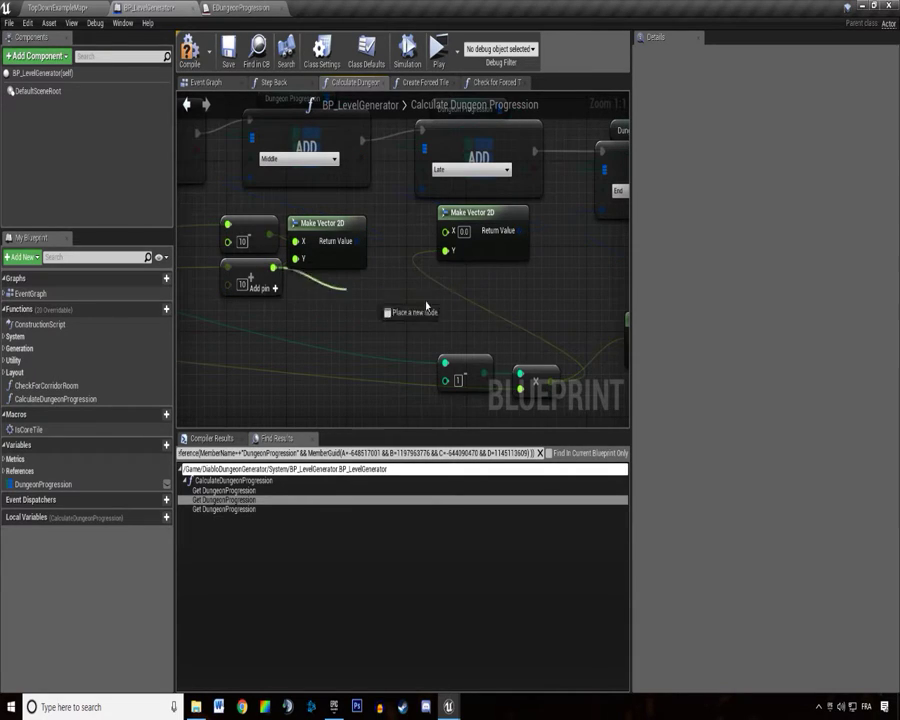
{"action": "left_click_drag", "start_coordinate": [440, 243], "coordinate": [444, 249]}
{"action": "mouse_move", "coordinate": [430, 265]}
{"action": "right_mouse_down"}
{"action": "mouse_move", "coordinate": [397, 340]}
{"action": "mouse_move", "coordinate": [452, 352]}
{"action": "right_mouse_up"}
{"action": "left_click_drag", "start_coordinate": [280, 200], "coordinate": [333, 369]}
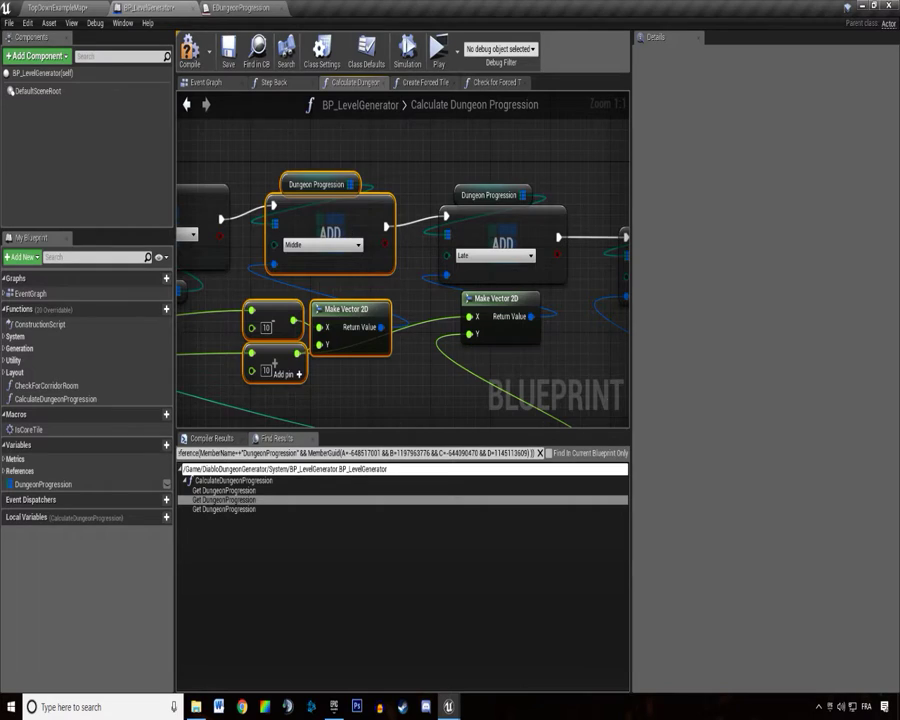
Add a Make Vector 2D node feeding the Early stage's vector input.
{"action": "right_click_drag", "start_coordinate": [584, 355], "coordinate": [419, 295]}
{"action": "scroll", "coordinate": [419, 295], "scroll_direction": "down", "scroll_amount": 1}
{"action": "right_click_drag", "start_coordinate": [408, 245], "coordinate": [576, 312]}
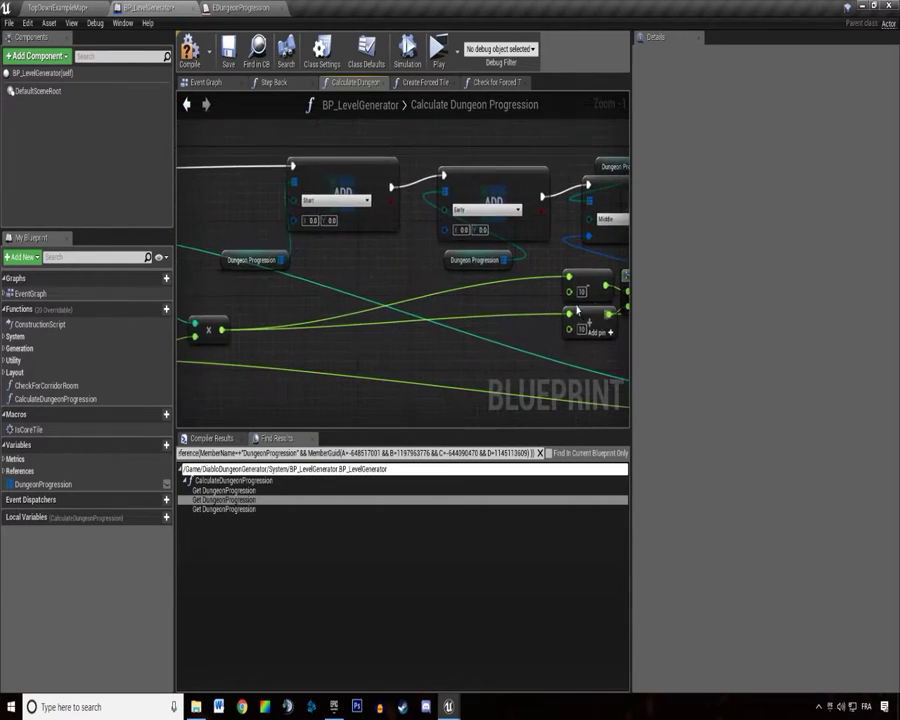
{"action": "right_click_drag", "start_coordinate": [425, 283], "coordinate": [381, 297]}
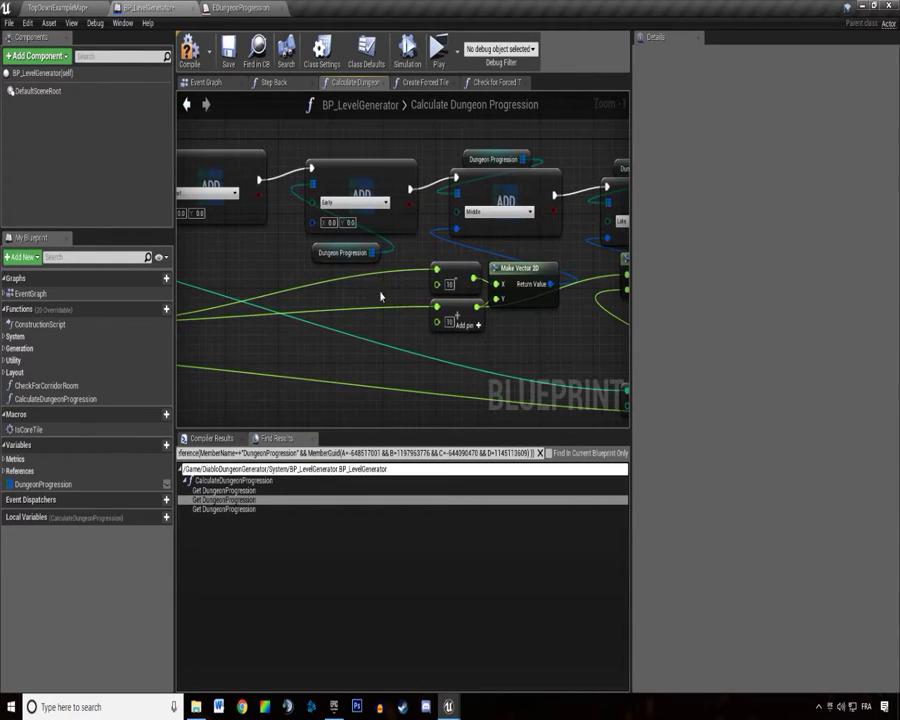
{"action": "left_click", "coordinate": [449, 272]}
{"action": "mouse_move", "coordinate": [312, 222]}
{"action": "left_mouse_down"}
{"action": "mouse_move", "coordinate": [330, 330]}
{"action": "mouse_move", "coordinate": [385, 283]}
{"action": "mouse_move", "coordinate": [401, 305]}
{"action": "mouse_move", "coordinate": [278, 350]}
{"action": "mouse_move", "coordinate": [330, 346]}
{"action": "left_mouse_up"}
{"action": "left_click", "coordinate": [364, 572]}
{"action": "key", "text": "Escape"}
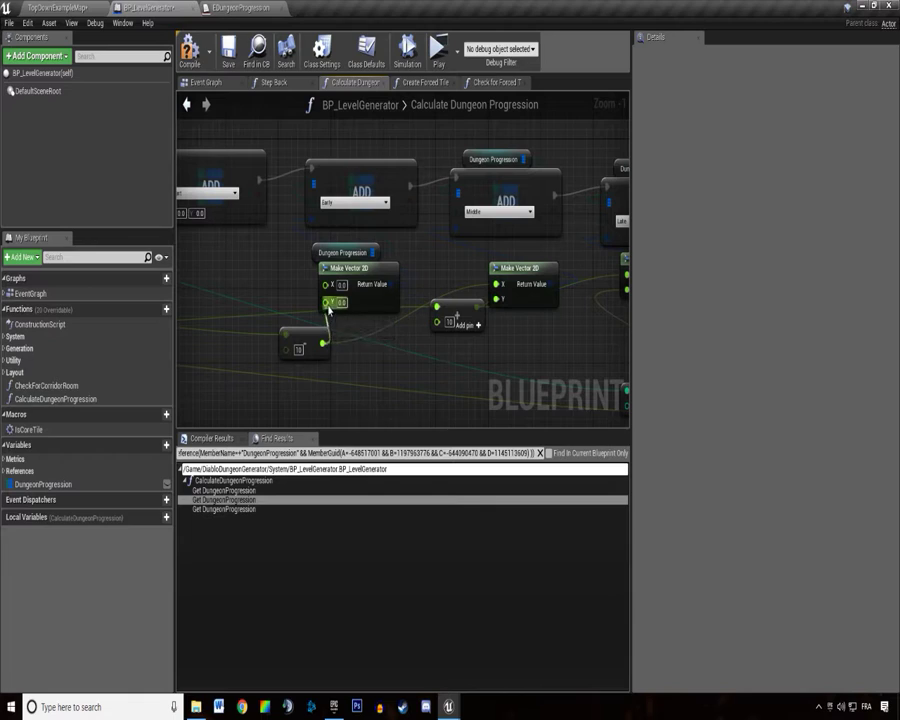
Wire the tile value into the 10 node and add a Make Vector 2D for the Start stage.
{"action": "mouse_move", "coordinate": [326, 346]}
{"action": "right_mouse_down"}
{"action": "mouse_move", "coordinate": [406, 270]}
{"action": "mouse_move", "coordinate": [519, 192]}
{"action": "right_mouse_up"}
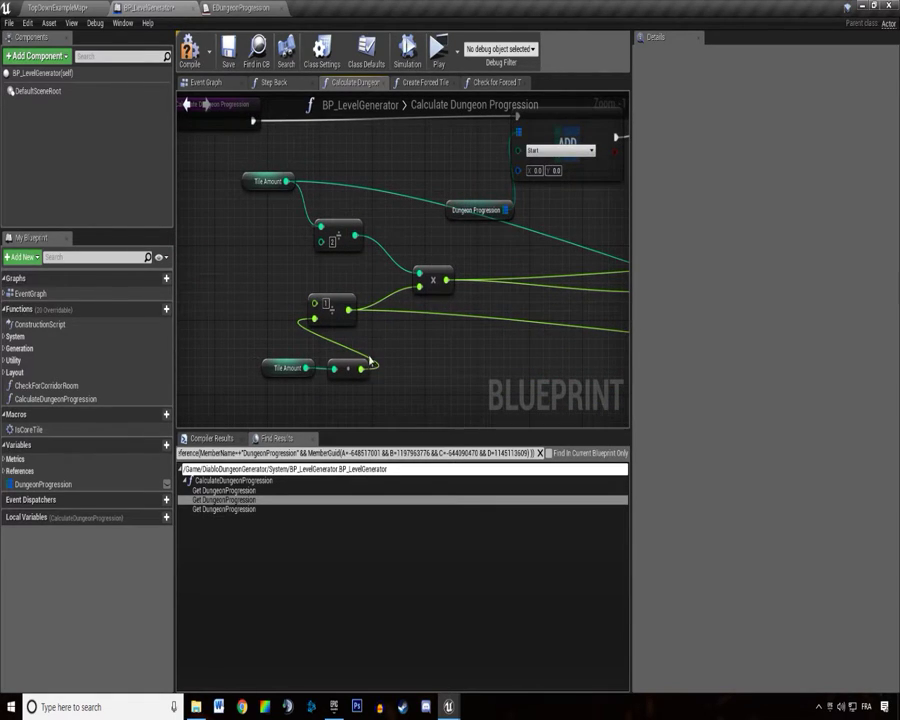
{"action": "right_click_drag", "start_coordinate": [370, 362], "coordinate": [330, 333]}
{"action": "left_click_drag", "start_coordinate": [301, 311], "coordinate": [592, 296]}
{"action": "right_click_drag", "start_coordinate": [492, 176], "coordinate": [396, 181]}
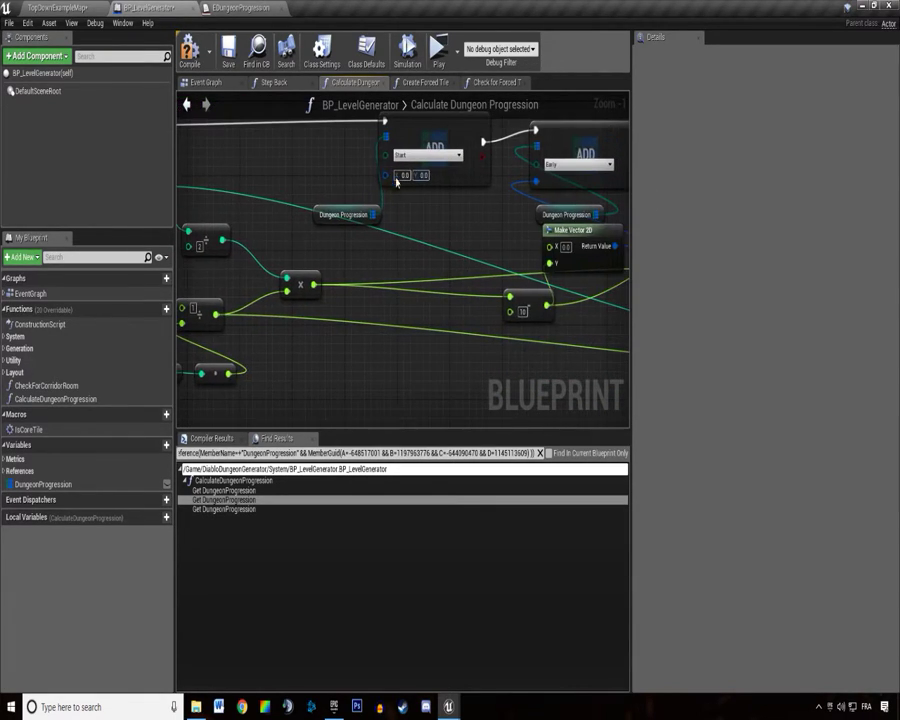
{"action": "mouse_move", "coordinate": [396, 181]}
{"action": "left_mouse_down"}
{"action": "mouse_move", "coordinate": [420, 298]}
{"action": "mouse_move", "coordinate": [398, 258]}
{"action": "mouse_move", "coordinate": [441, 249]}
{"action": "left_mouse_up"}
{"action": "left_click", "coordinate": [472, 542]}
{"action": "left_click", "coordinate": [420, 334]}
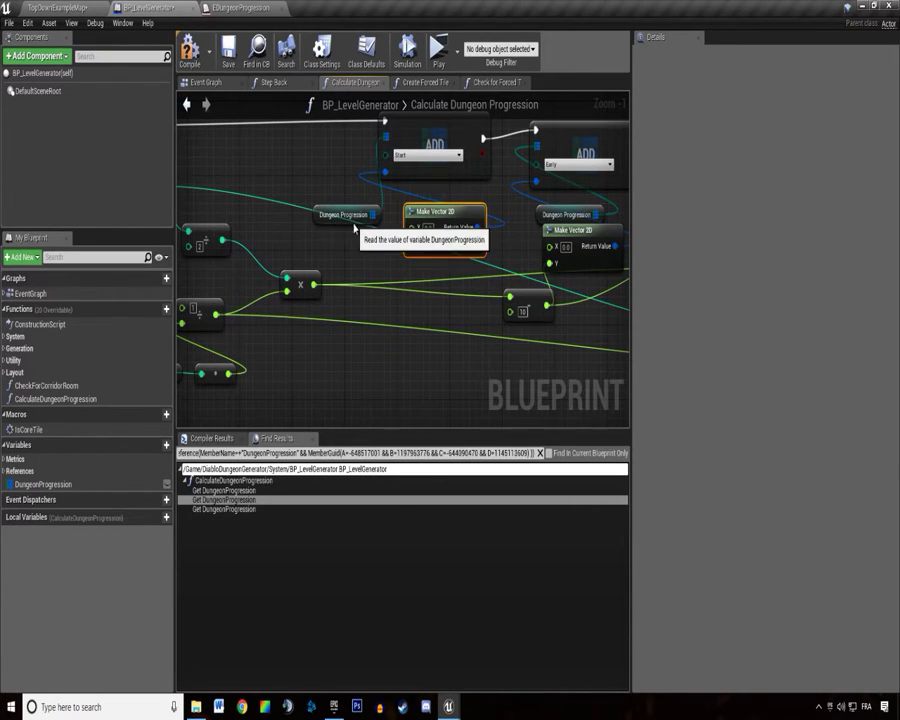
{"action": "left_click_drag", "start_coordinate": [335, 214], "coordinate": [302, 167]}
{"action": "left_click", "coordinate": [301, 199]}
{"action": "right_click_drag", "start_coordinate": [301, 199], "coordinate": [439, 207]}
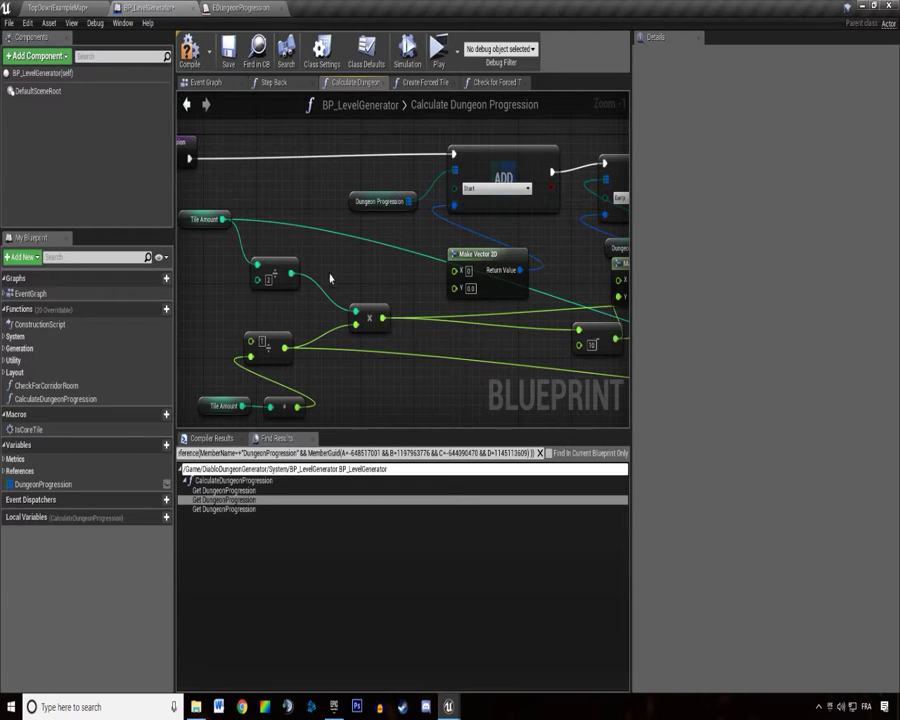
Connect the 1/ node's output to Make Vector 2D's Y pin and save the blueprint.
{"action": "right_click_drag", "start_coordinate": [330, 279], "coordinate": [345, 208]}
{"action": "left_click_drag", "start_coordinate": [300, 277], "coordinate": [470, 216]}
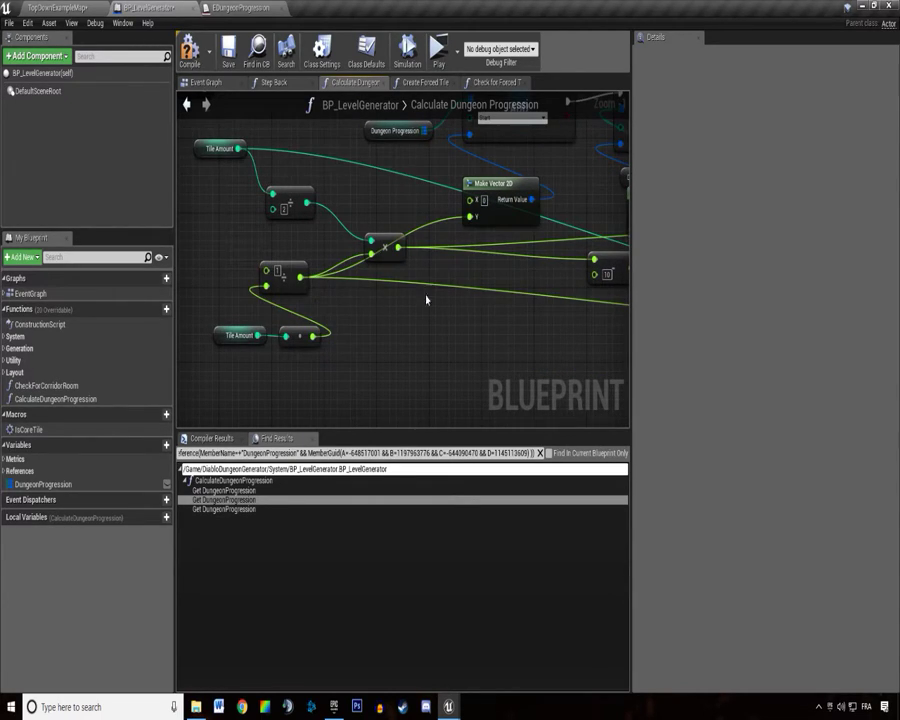
{"action": "right_click_drag", "start_coordinate": [426, 300], "coordinate": [362, 336]}
{"action": "left_click_drag", "start_coordinate": [231, 327], "coordinate": [584, 250]}
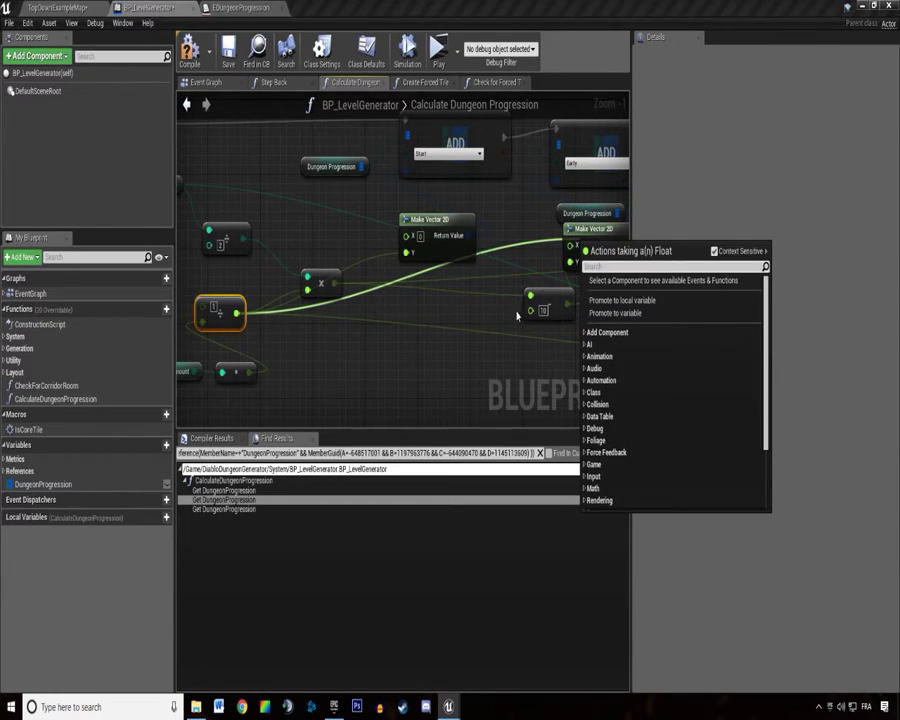
{"action": "left_click", "coordinate": [517, 316]}
{"action": "left_click_drag", "start_coordinate": [237, 313], "coordinate": [570, 262]}
{"action": "right_click_drag", "start_coordinate": [481, 324], "coordinate": [290, 336]}
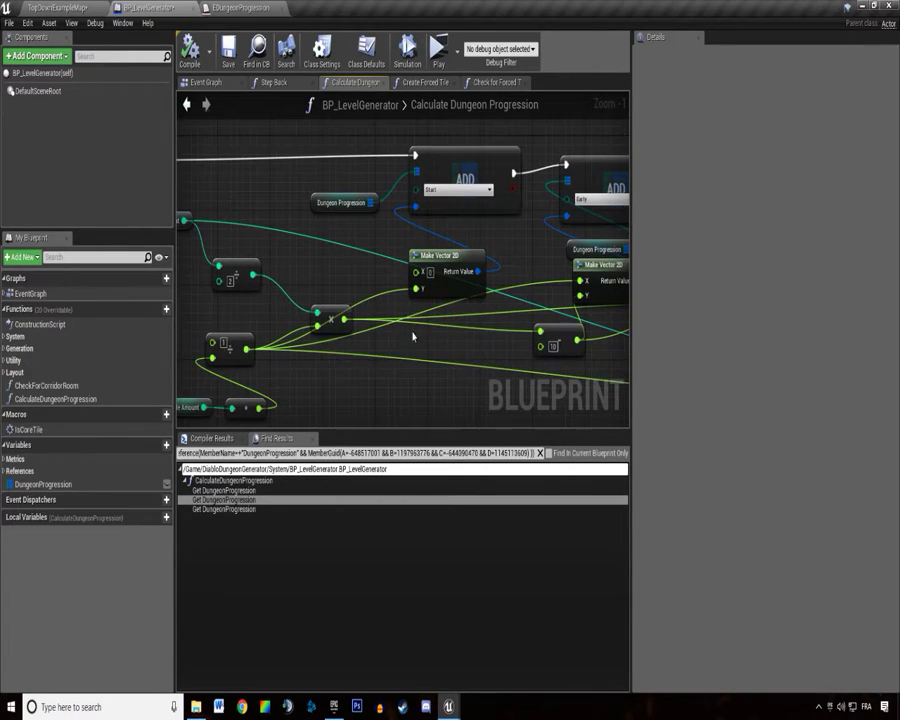
{"action": "key", "text": "ctrl+s"}
Review the ADD and Make Vector nodes and save the blueprint again.
{"action": "scroll", "coordinate": [422, 348], "scroll_direction": "down", "scroll_amount": 2}
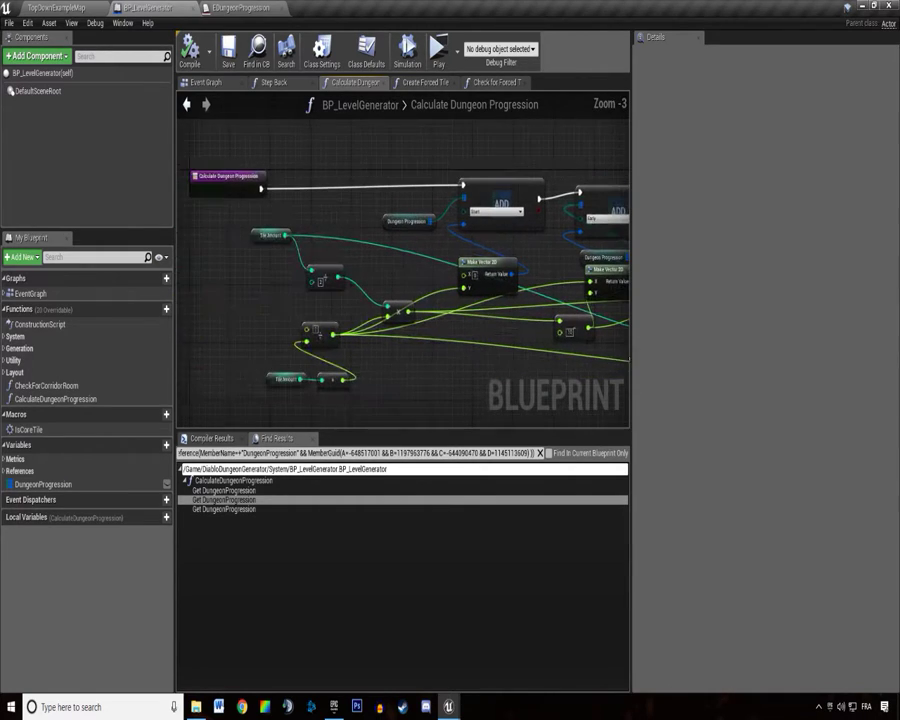
{"action": "right_click_drag", "start_coordinate": [572, 355], "coordinate": [321, 261]}
{"action": "scroll", "coordinate": [350, 310], "scroll_direction": "down", "scroll_amount": 1}
{"action": "scroll", "coordinate": [358, 319], "scroll_direction": "up", "scroll_amount": 2}
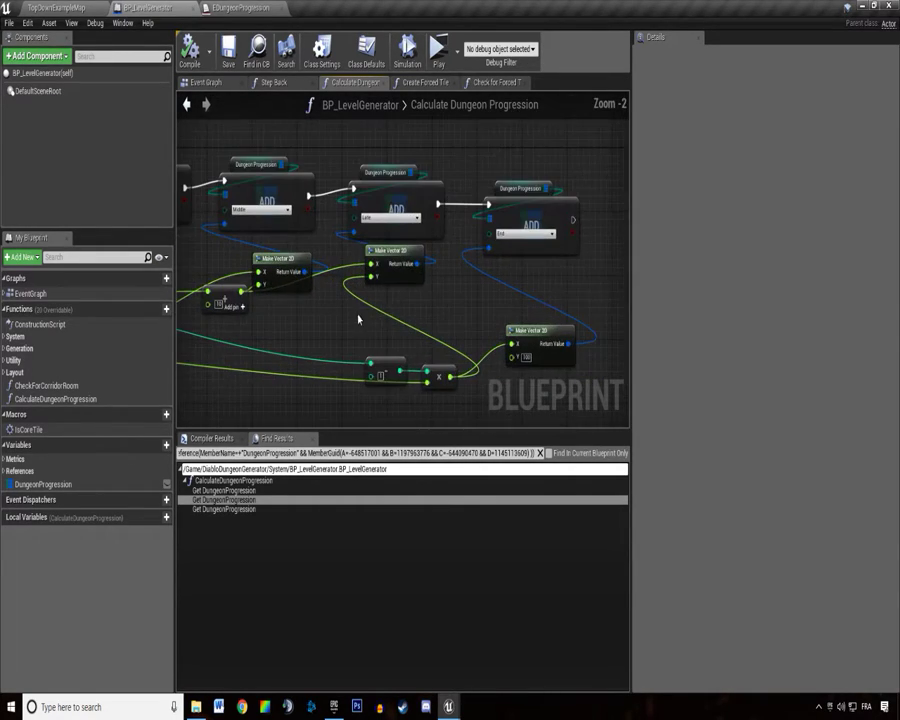
{"action": "right_click_drag", "start_coordinate": [432, 256], "coordinate": [499, 240]}
{"action": "key", "text": "ctrl+s"}
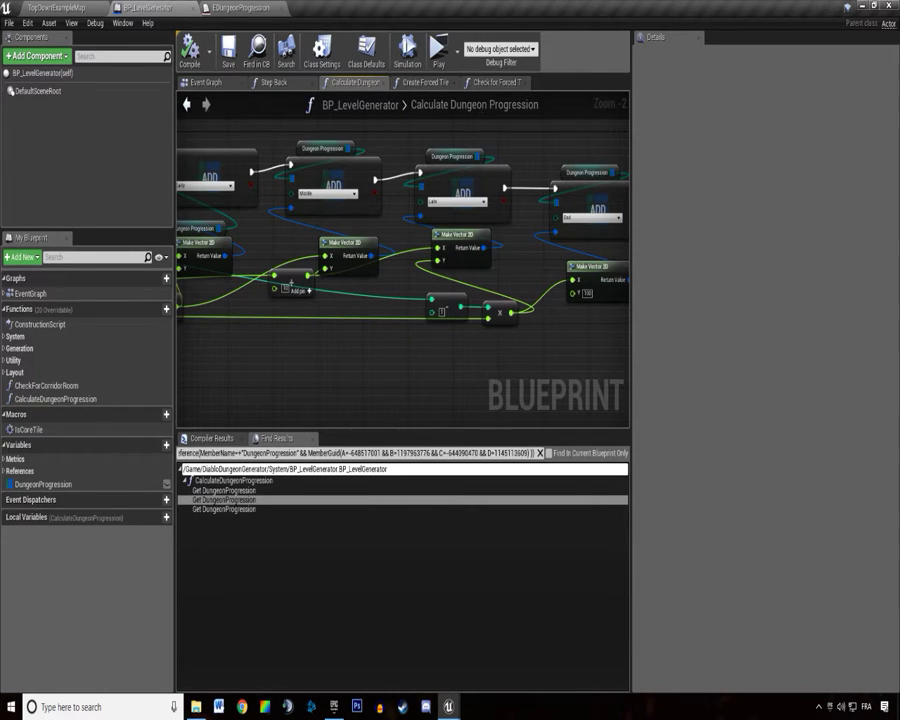
{"action": "scroll", "coordinate": [300, 250], "scroll_direction": "down", "scroll_amount": 1}
{"action": "scroll", "coordinate": [250, 220], "scroll_direction": "up", "scroll_amount": 3}
Move the DungeonProgression variable into the References category and save the blueprint.
{"action": "left_click", "coordinate": [357, 228]}
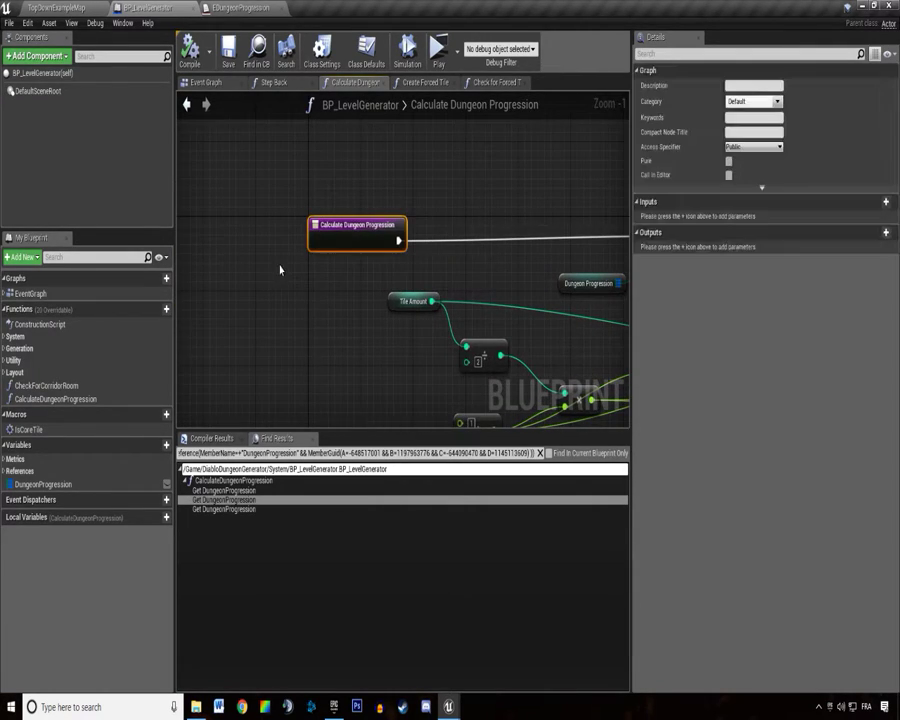
{"action": "left_click", "coordinate": [18, 470]}
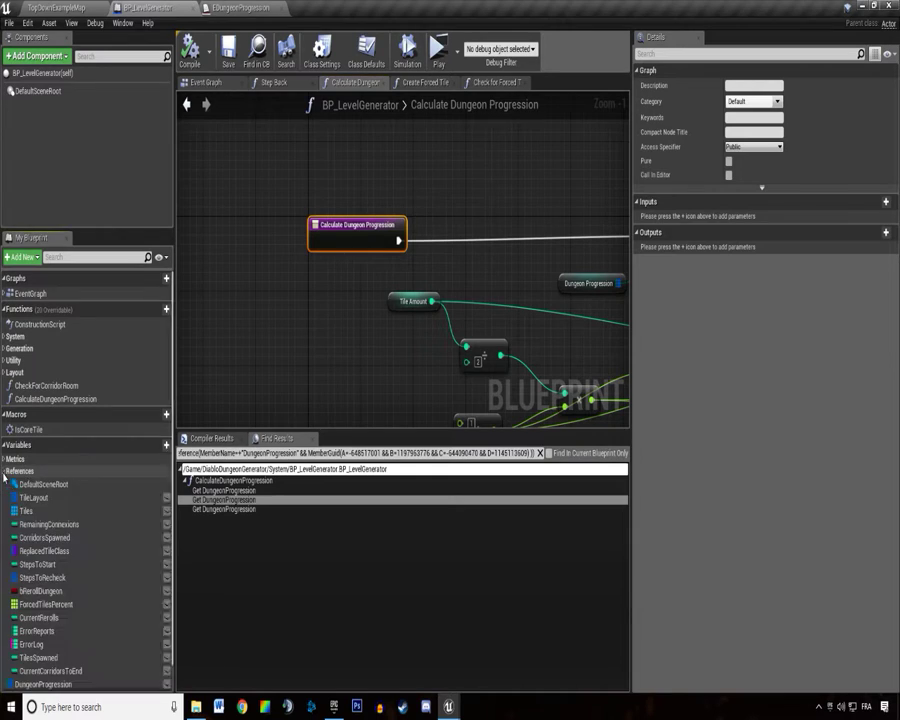
{"action": "scroll", "coordinate": [46, 620], "scroll_direction": "down", "scroll_amount": 1}
{"action": "left_click", "coordinate": [45, 650]}
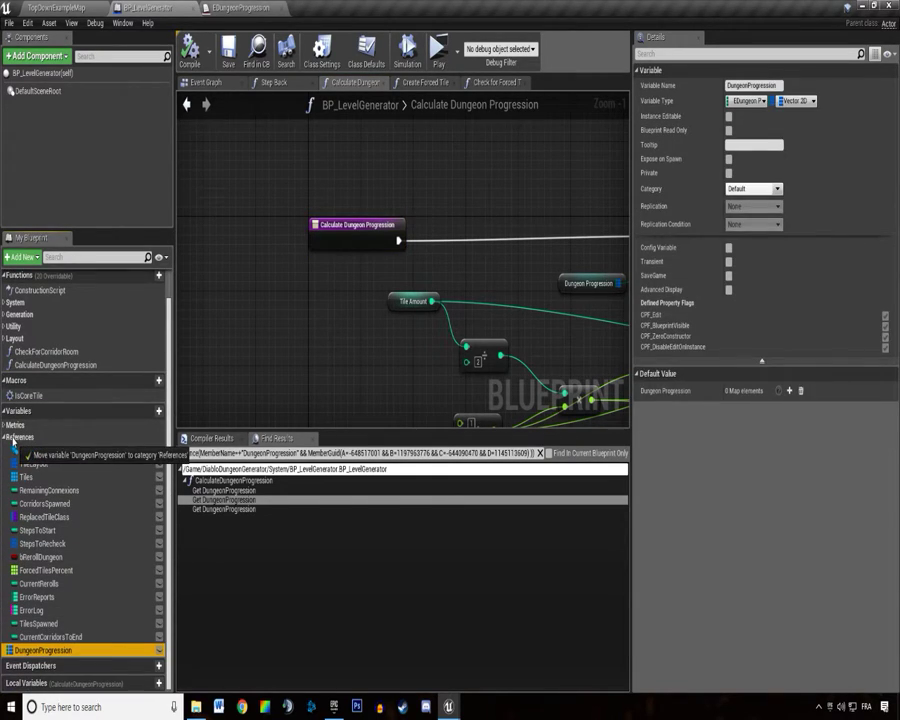
{"action": "left_click", "coordinate": [9, 425]}
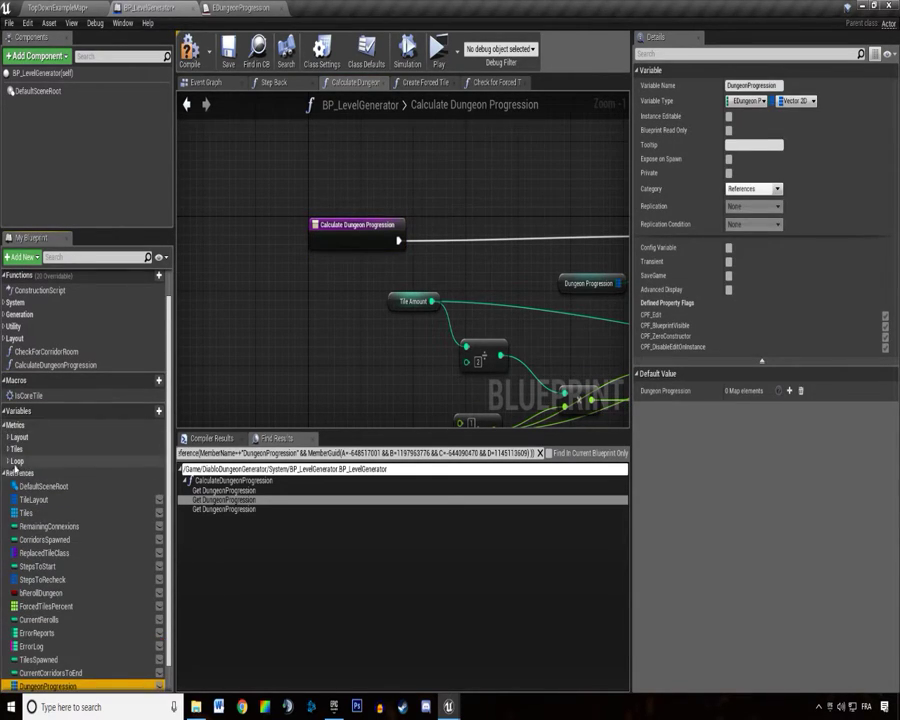
{"action": "left_click", "coordinate": [424, 82]}
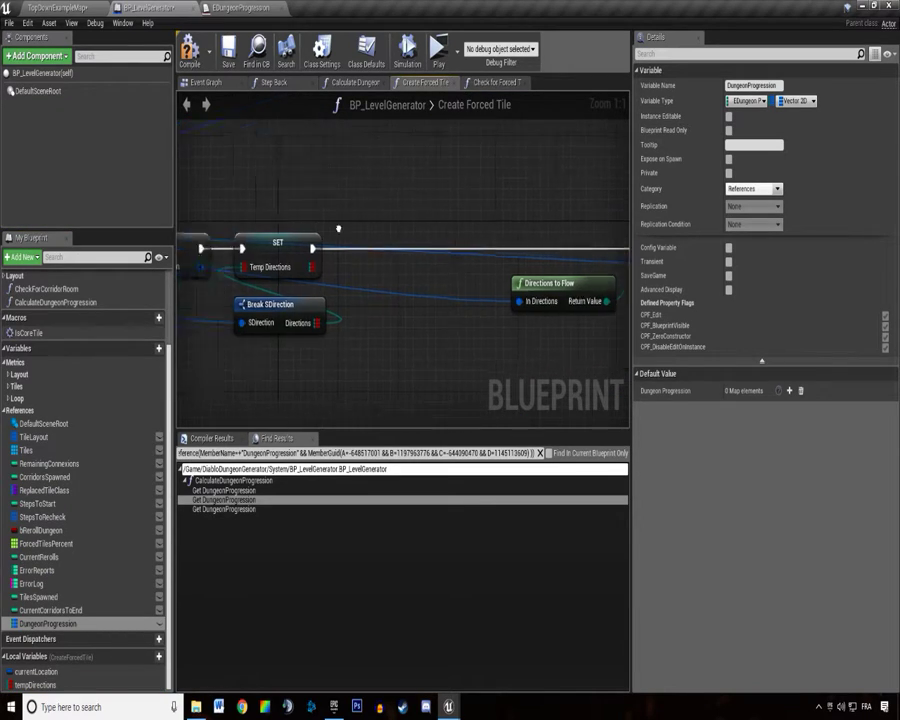
{"action": "scroll", "coordinate": [53, 511], "scroll_direction": "down", "scroll_amount": 1}
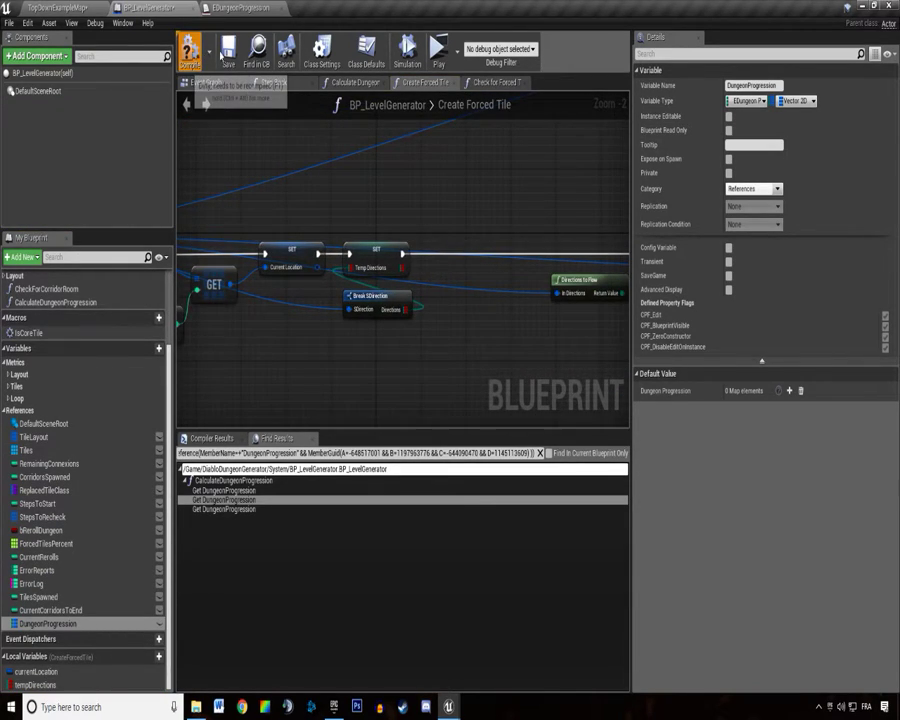
{"action": "left_click", "coordinate": [224, 55]}
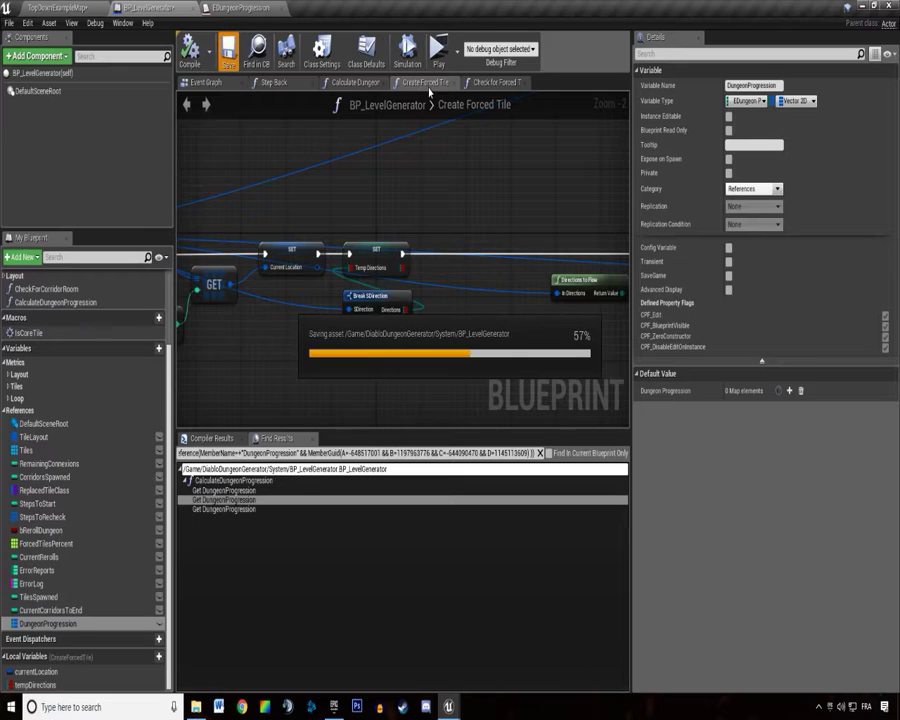
Find ForcedTiles references and jump to its use in Check for Forced Tiles.
{"action": "scroll", "coordinate": [12, 450], "scroll_direction": "up", "scroll_amount": 3}
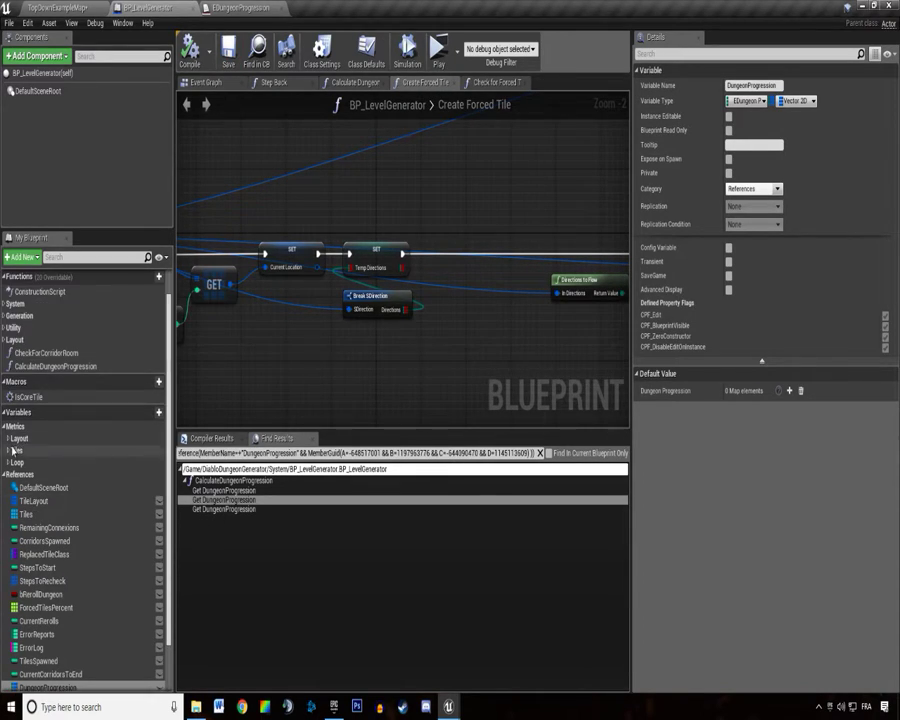
{"action": "scroll", "coordinate": [13, 435], "scroll_direction": "down", "scroll_amount": 2}
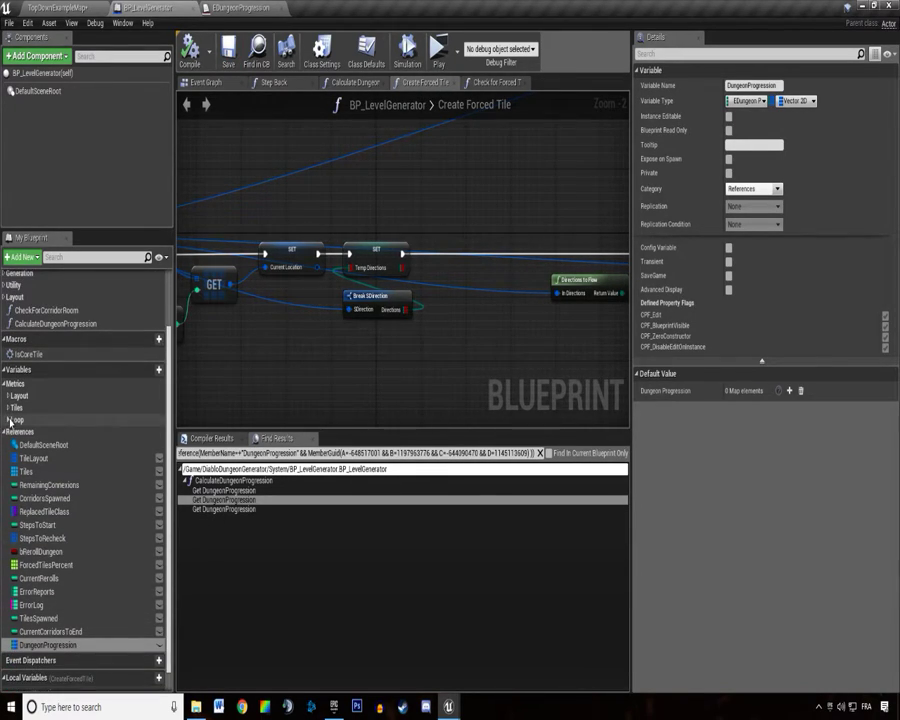
{"action": "left_click", "coordinate": [9, 419]}
{"action": "left_click", "coordinate": [9, 419]}
{"action": "left_click", "coordinate": [9, 407]}
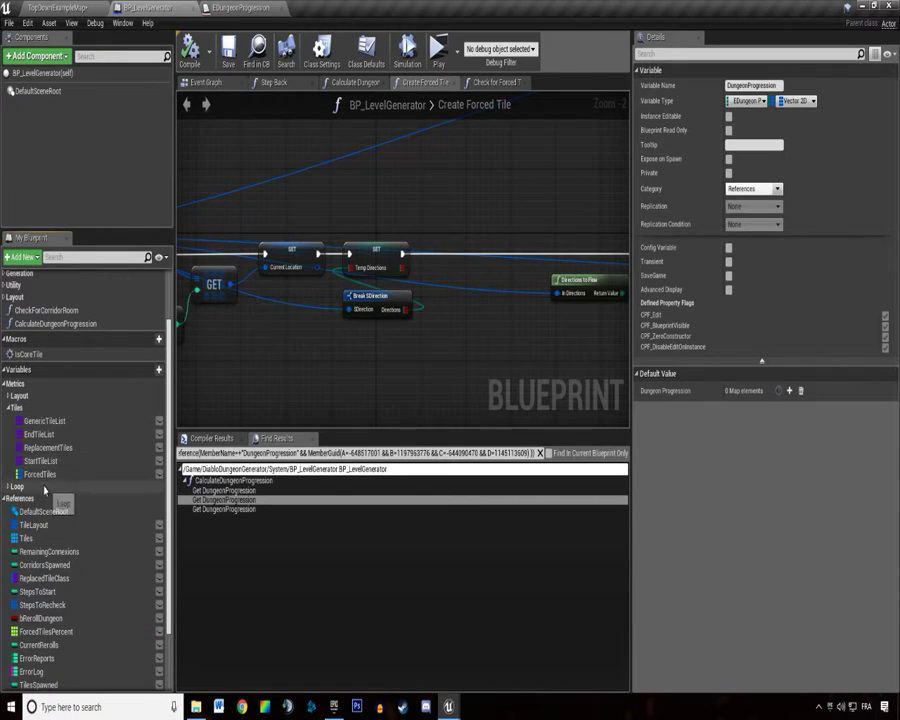
{"action": "right_click", "coordinate": [38, 474]}
{"action": "left_click", "coordinate": [75, 491]}
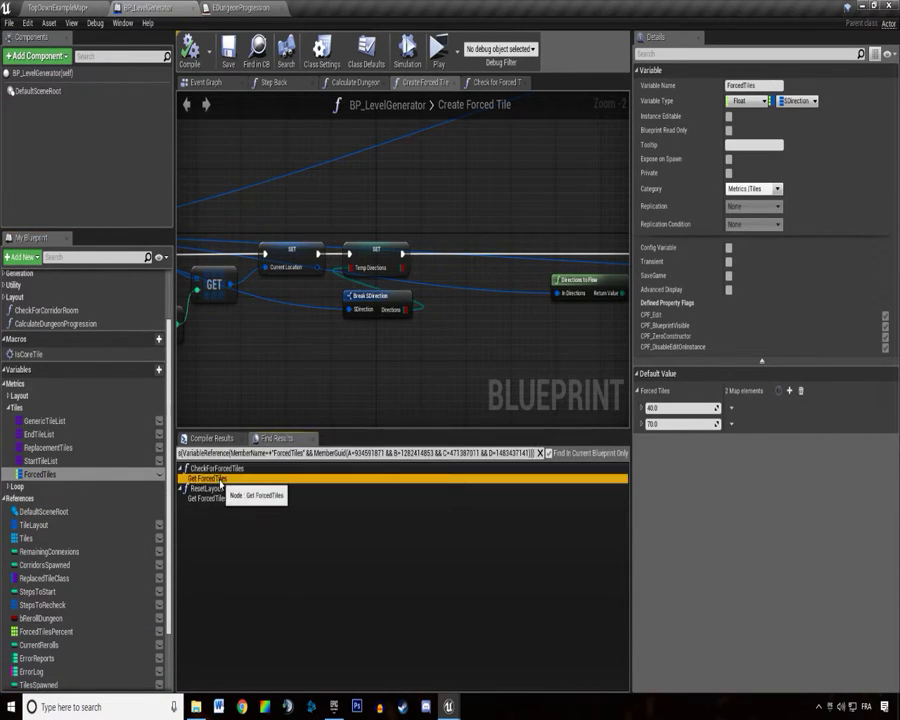
{"action": "double_click", "coordinate": [220, 483]}
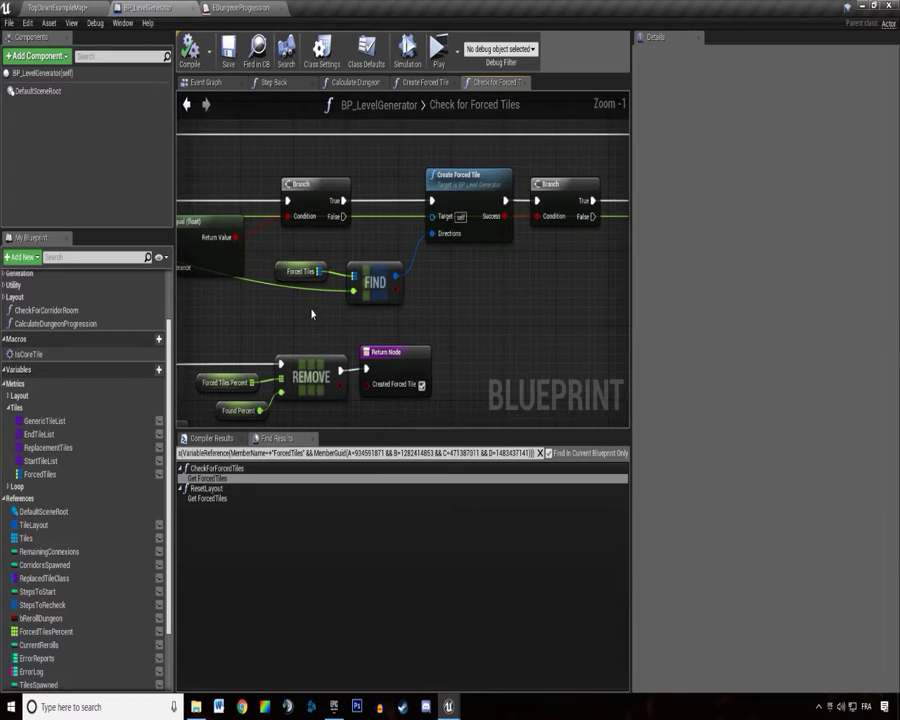
Duplicate the ForcedTiles variable as ForcedTiles_0.
{"action": "scroll", "coordinate": [71, 538], "scroll_direction": "down", "scroll_amount": 3}
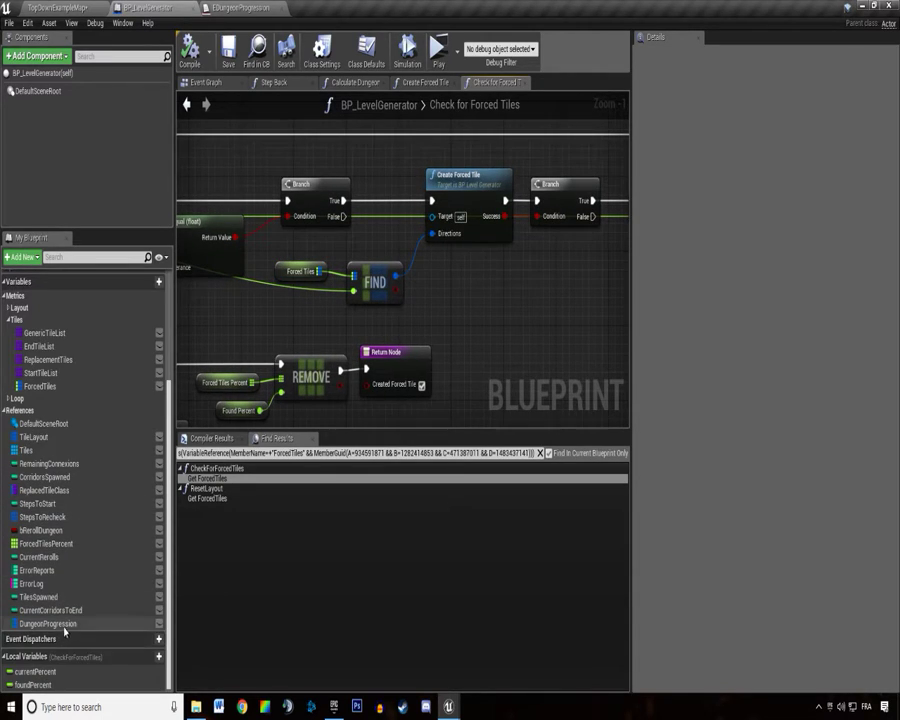
{"action": "scroll", "coordinate": [60, 560], "scroll_direction": "up", "scroll_amount": 3}
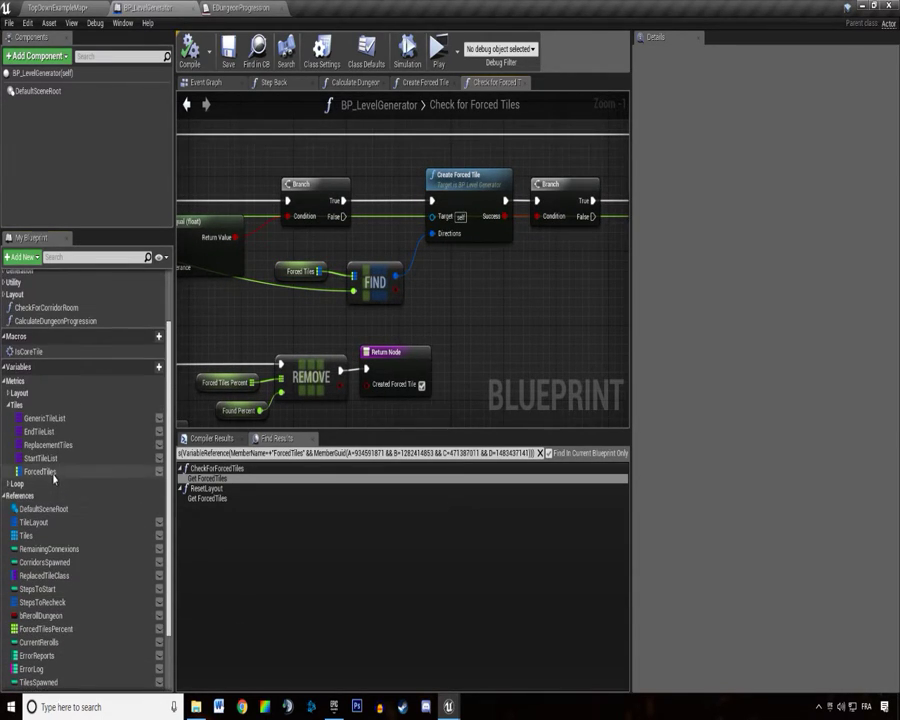
{"action": "right_click", "coordinate": [53, 476]}
{"action": "left_click", "coordinate": [82, 505]}
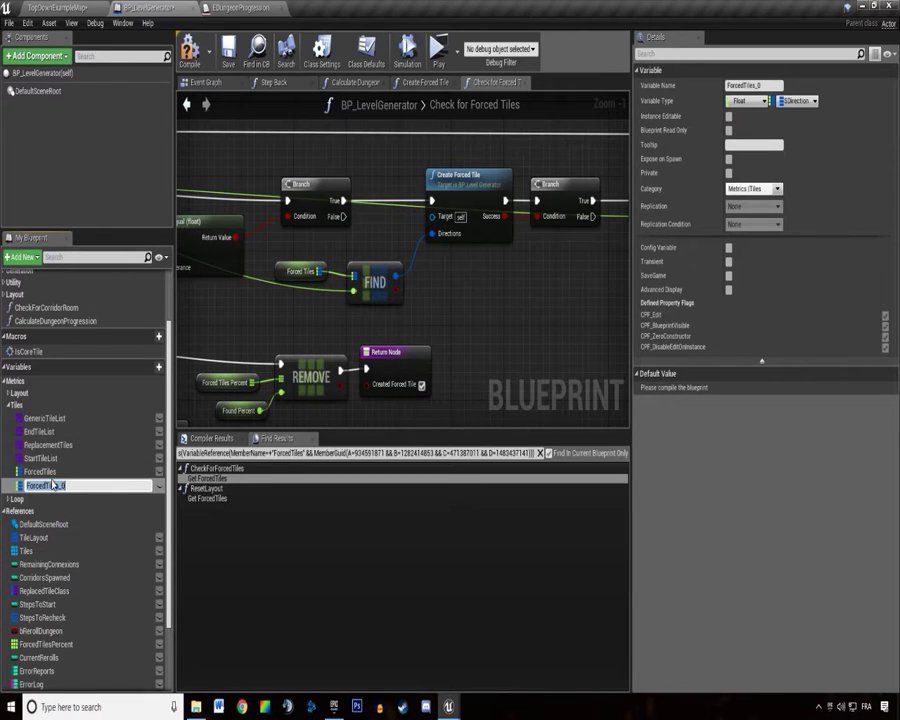
{"action": "key", "text": "Return"}
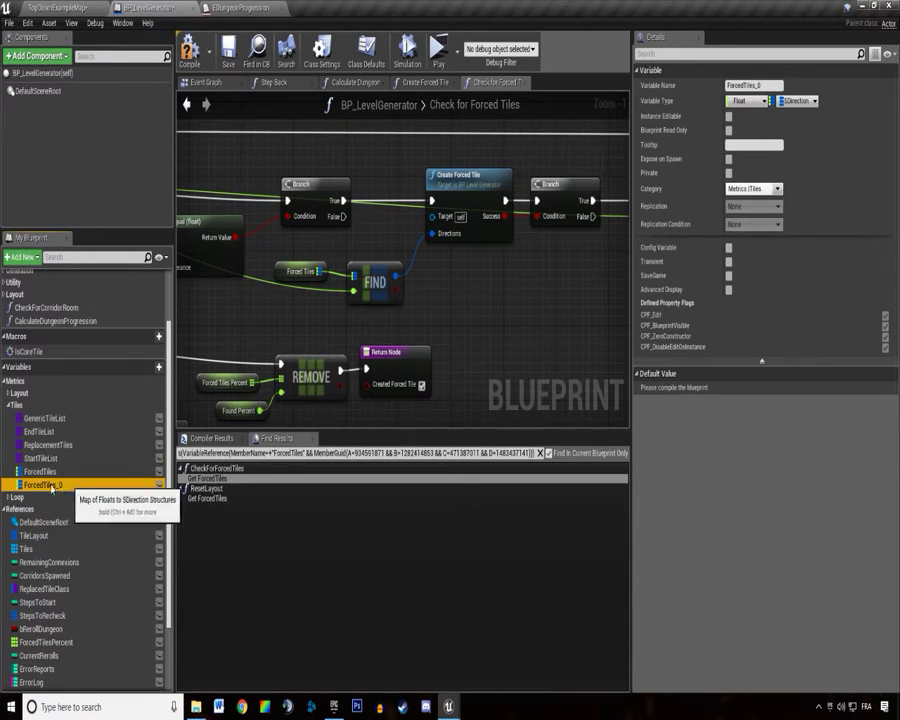
Set ForcedTiles_0's key type to EDungeonProgression, compile, save, and drag it into the graph.
{"action": "left_click", "coordinate": [747, 101]}
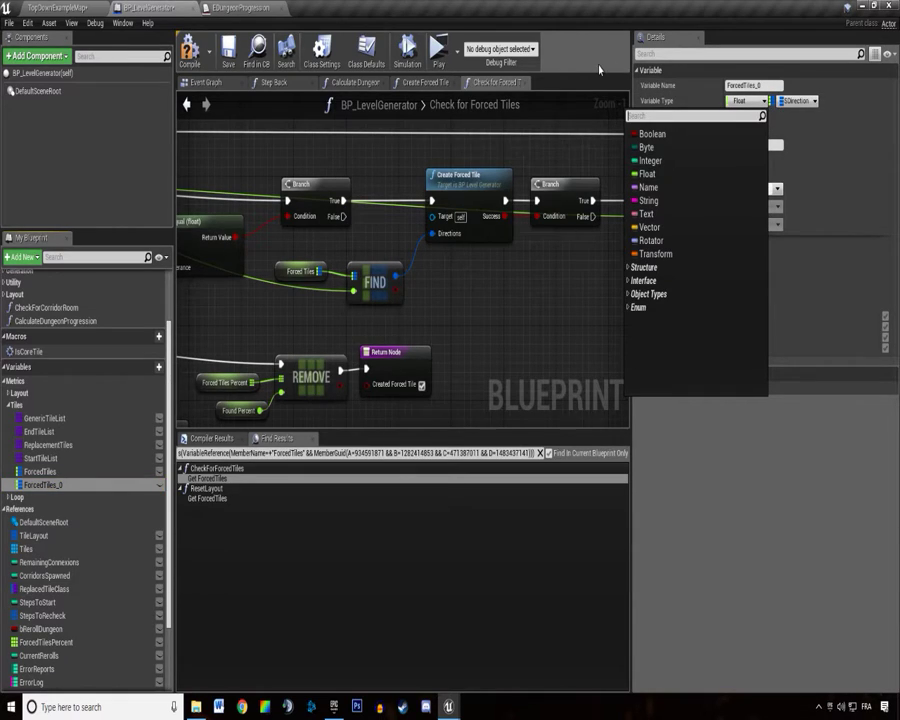
{"action": "type", "text": "dungeon"}
{"action": "key", "text": "Return"}
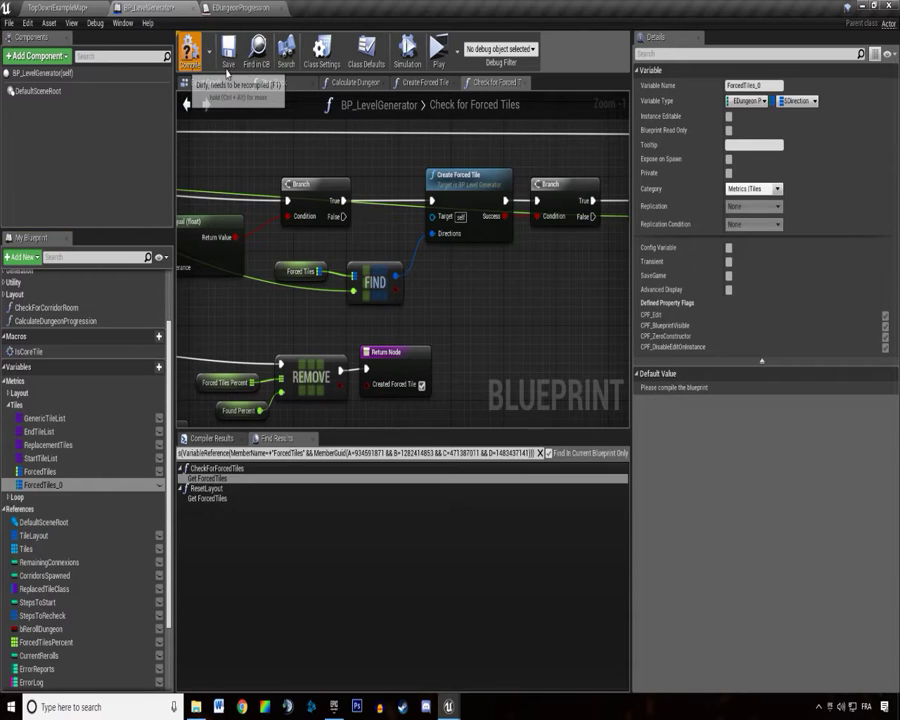
{"action": "left_click", "coordinate": [190, 52]}
{"action": "left_click", "coordinate": [228, 50]}
{"action": "left_click_drag", "start_coordinate": [45, 485], "coordinate": [237, 325]}
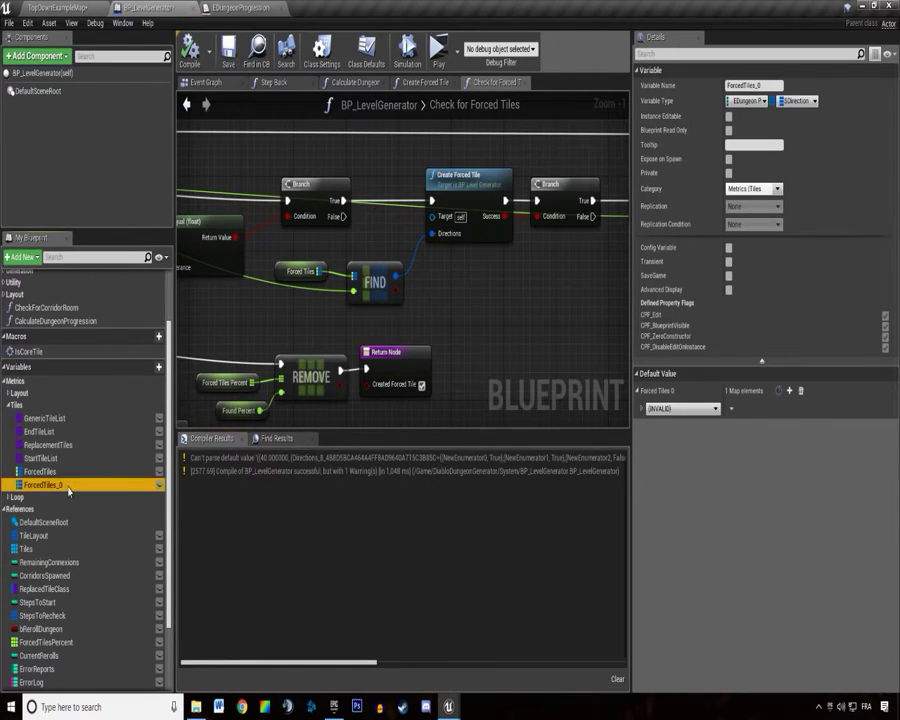
{"action": "scroll", "coordinate": [237, 325], "scroll_direction": "up", "scroll_amount": 1}
Place ForcedTiles_0 as a getter node and save BP_LevelGenerator.
{"action": "left_click", "coordinate": [237, 325]}
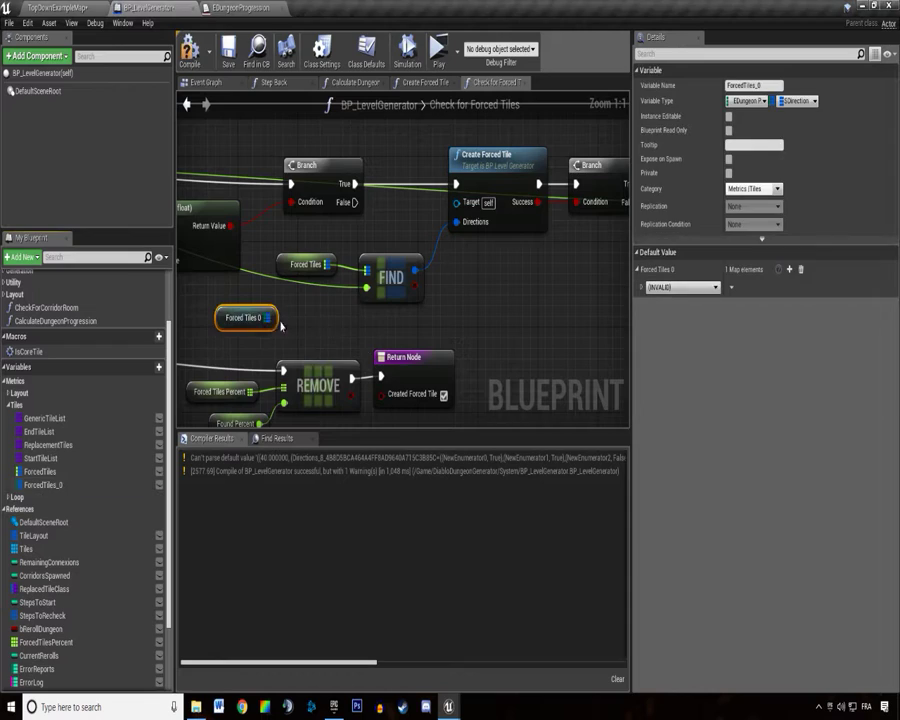
{"action": "scroll", "coordinate": [430, 347], "scroll_direction": "down", "scroll_amount": 3}
{"action": "scroll", "coordinate": [410, 340], "scroll_direction": "down", "scroll_amount": 2}
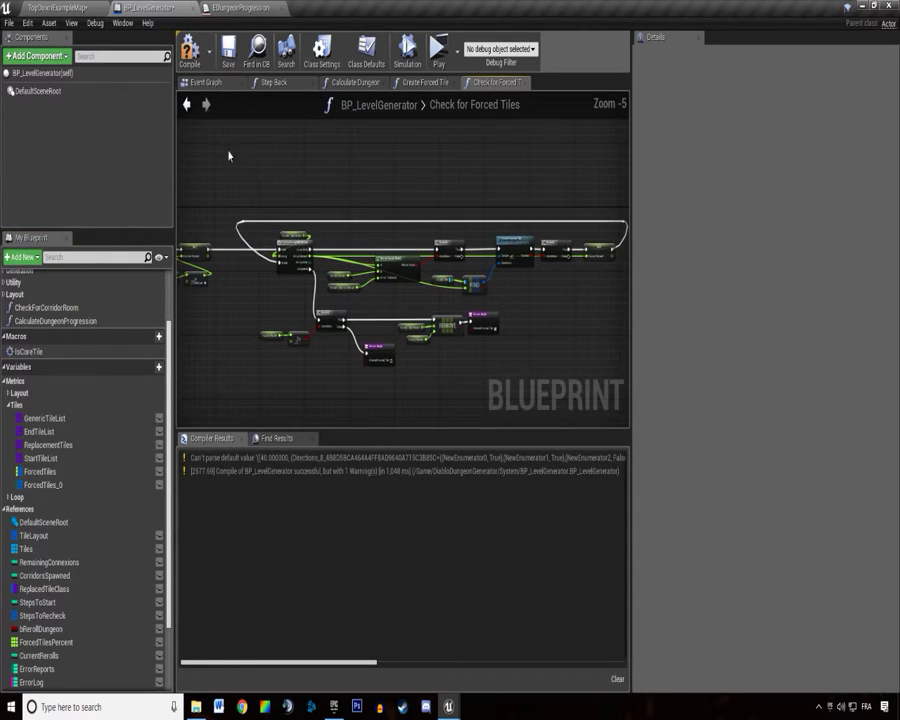
{"action": "left_click_drag", "start_coordinate": [226, 150], "coordinate": [407, 312]}
{"action": "scroll", "coordinate": [407, 312], "scroll_direction": "up", "scroll_amount": 4}
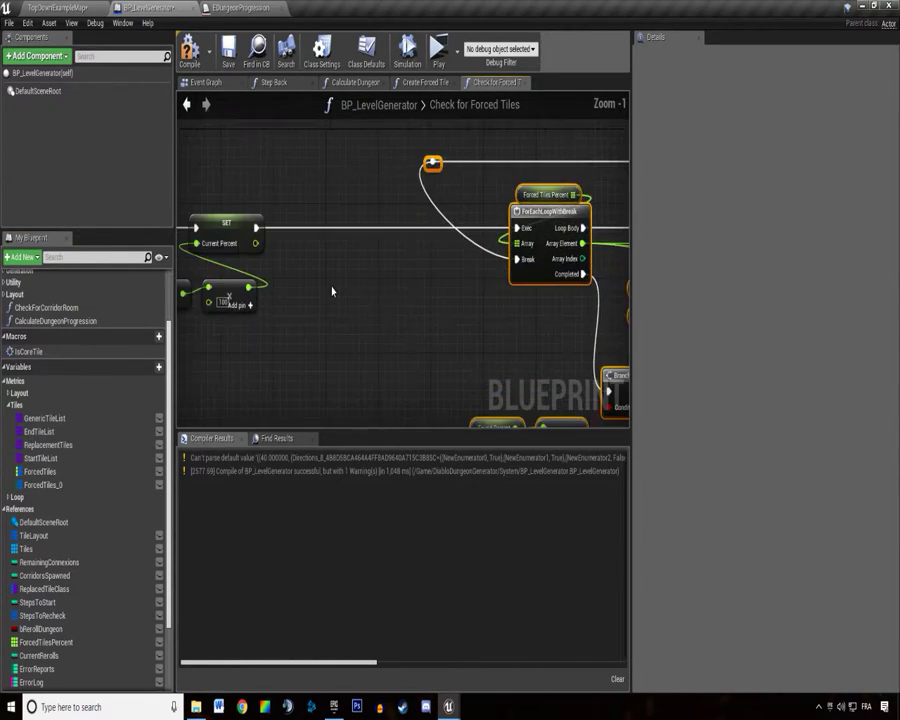
{"action": "left_click", "coordinate": [228, 52]}
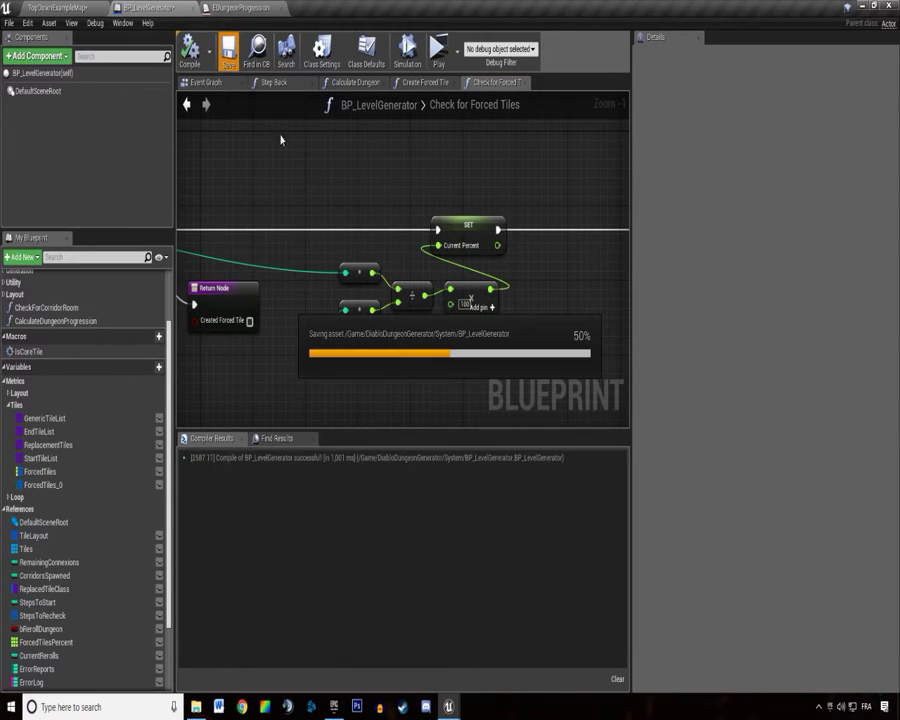
Bring the ForEachLoopWithBreak area into view and select the Forced Tiles Percent node.
{"action": "right_click_drag", "start_coordinate": [457, 374], "coordinate": [314, 356]}
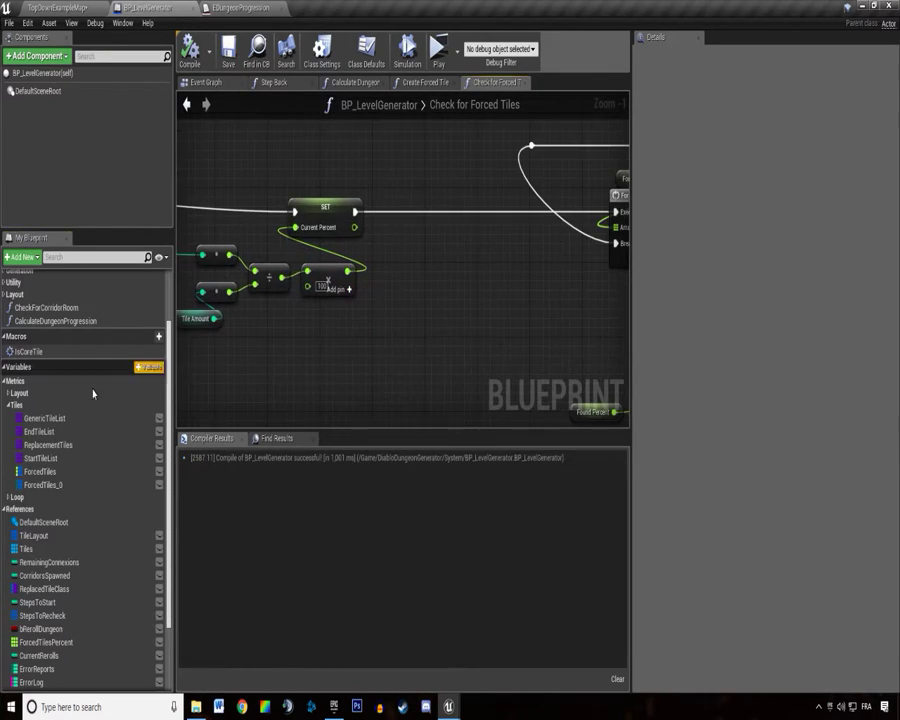
{"action": "scroll", "coordinate": [63, 471], "scroll_direction": "down", "scroll_amount": 3}
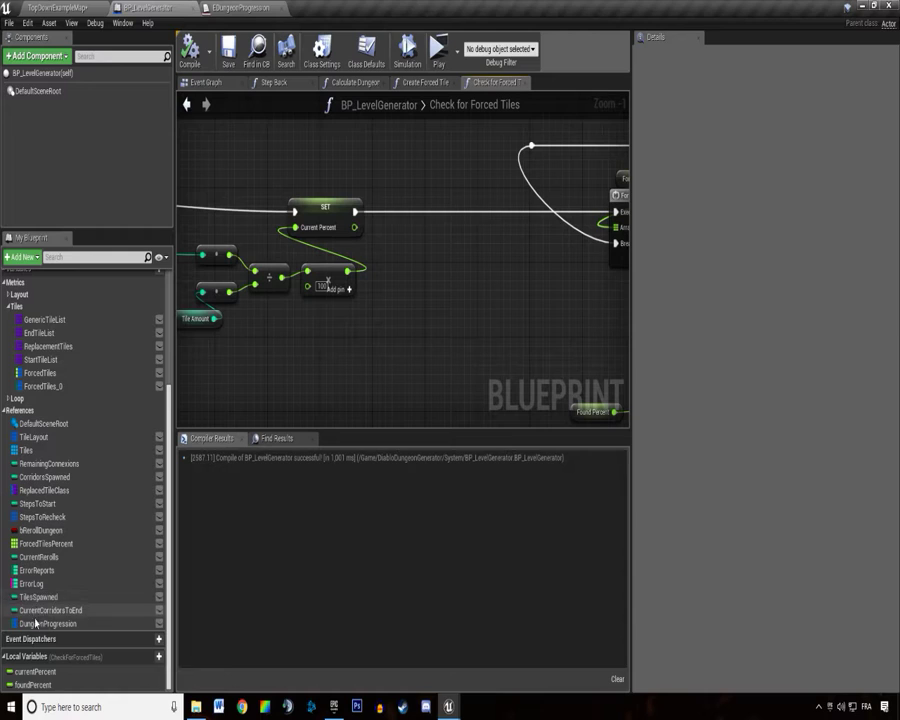
{"action": "scroll", "coordinate": [307, 208], "scroll_direction": "down", "scroll_amount": 3}
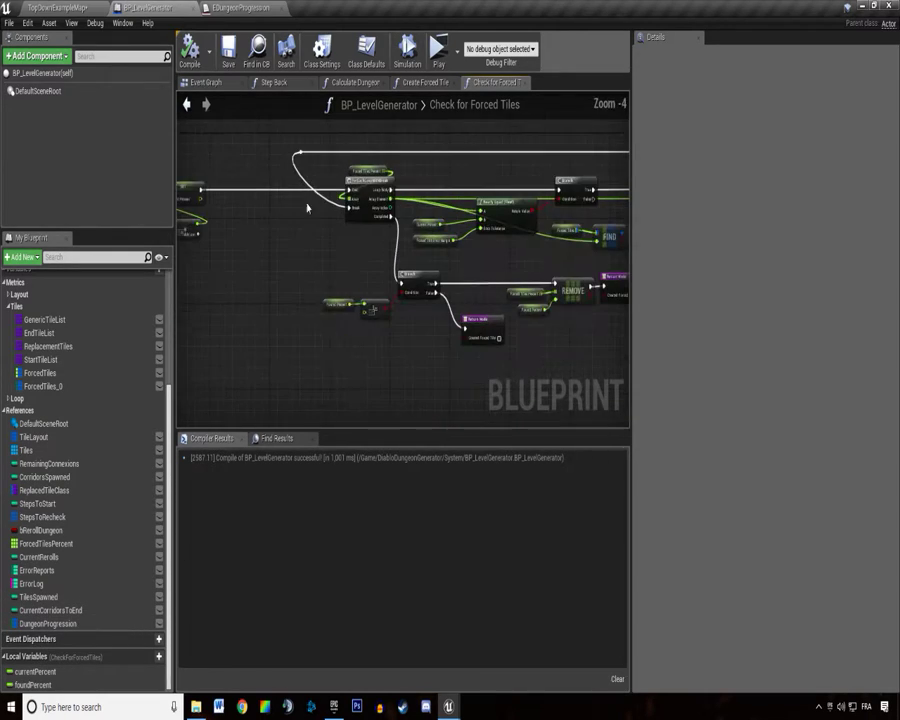
{"action": "scroll", "coordinate": [480, 200], "scroll_direction": "up", "scroll_amount": 3}
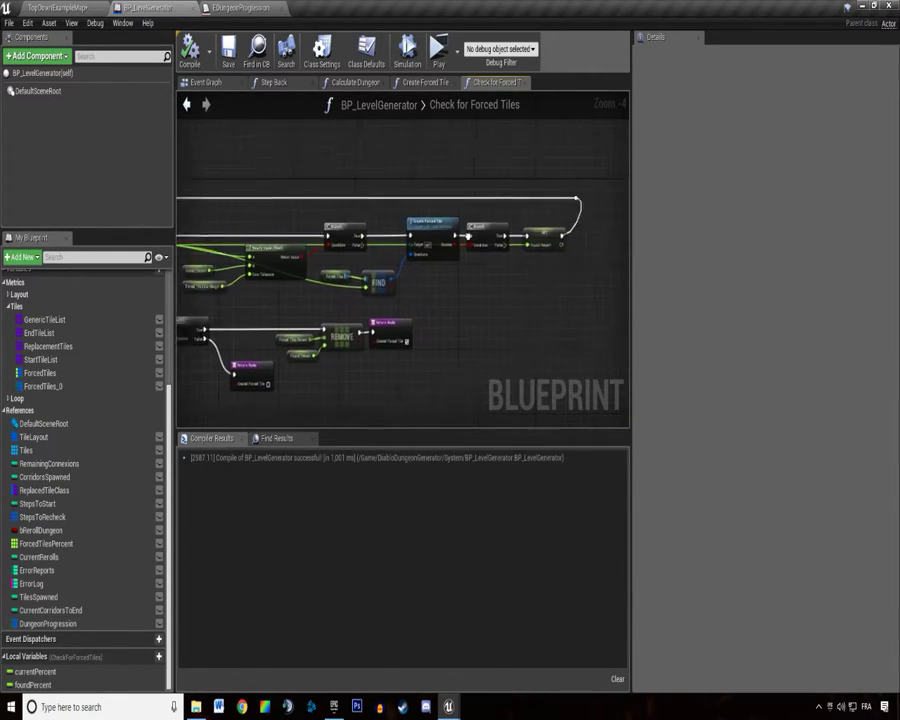
{"action": "mouse_move", "coordinate": [367, 246]}
{"action": "right_mouse_down"}
{"action": "mouse_move", "coordinate": [456, 234]}
{"action": "mouse_move", "coordinate": [361, 265]}
{"action": "right_mouse_up"}
{"action": "scroll", "coordinate": [500, 234], "scroll_direction": "down", "scroll_amount": 2}
{"action": "scroll", "coordinate": [451, 237], "scroll_direction": "up", "scroll_amount": 3}
{"action": "left_click", "coordinate": [422, 240]}
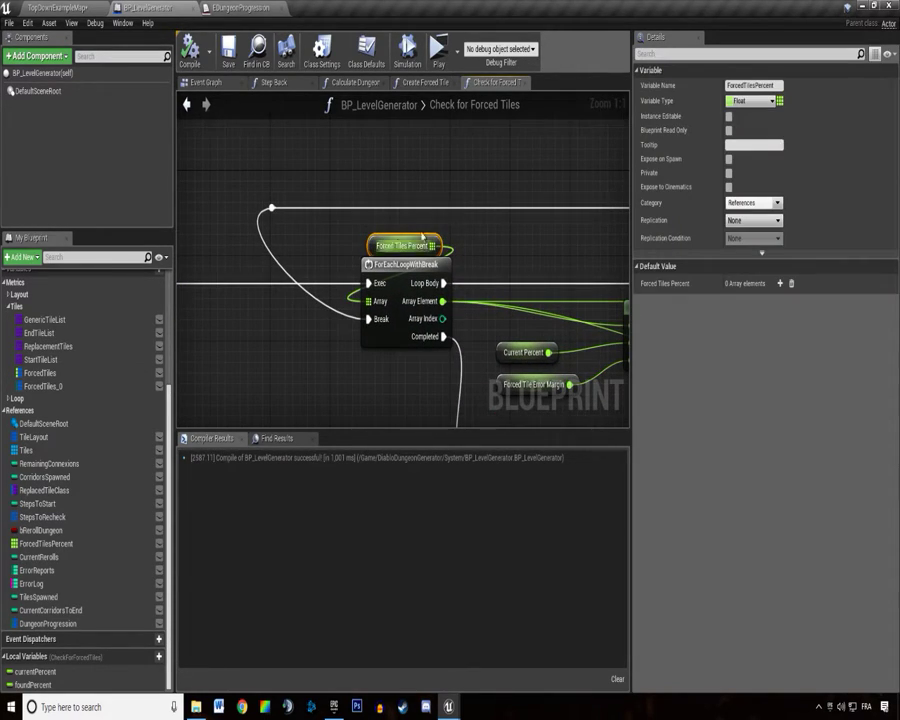
Reposition the LENGTH and Forced Tiles Percent nodes in Check for Forced Tiles.
{"action": "scroll", "coordinate": [407, 254], "scroll_direction": "down", "scroll_amount": 4}
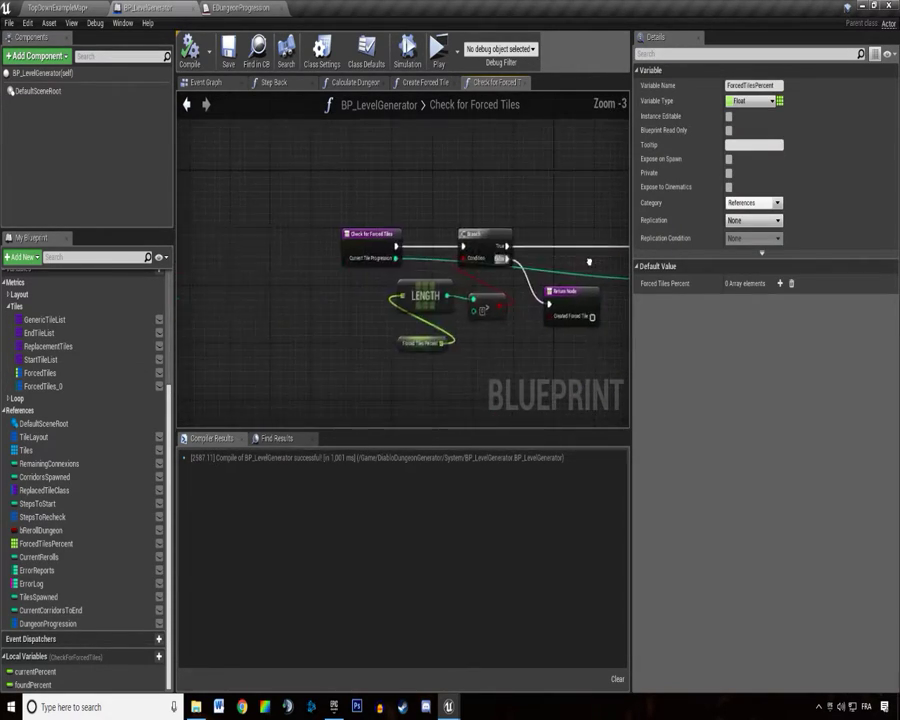
{"action": "right_click_drag", "start_coordinate": [460, 300], "coordinate": [330, 290]}
{"action": "scroll", "coordinate": [325, 291], "scroll_direction": "up", "scroll_amount": 4}
{"action": "left_click_drag", "start_coordinate": [325, 291], "coordinate": [400, 335]}
{"action": "left_click_drag", "start_coordinate": [348, 310], "coordinate": [356, 320]}
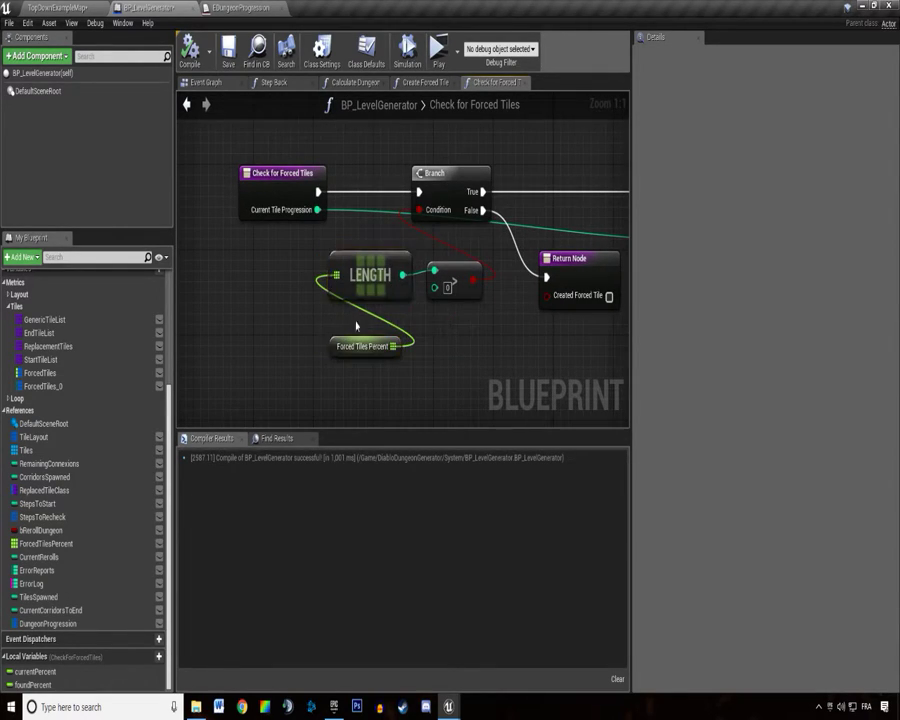
Run Find References on the Forced Tiles Percent node.
{"action": "left_click", "coordinate": [329, 346]}
{"action": "right_click", "coordinate": [331, 354]}
{"action": "key", "text": "Escape"}
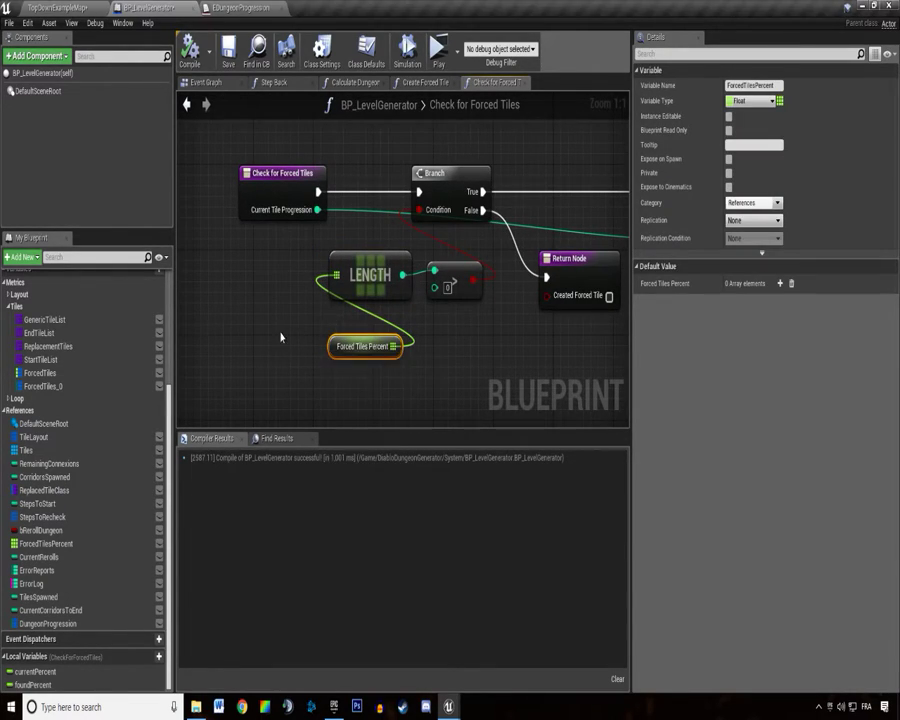
{"action": "right_click", "coordinate": [333, 348]}
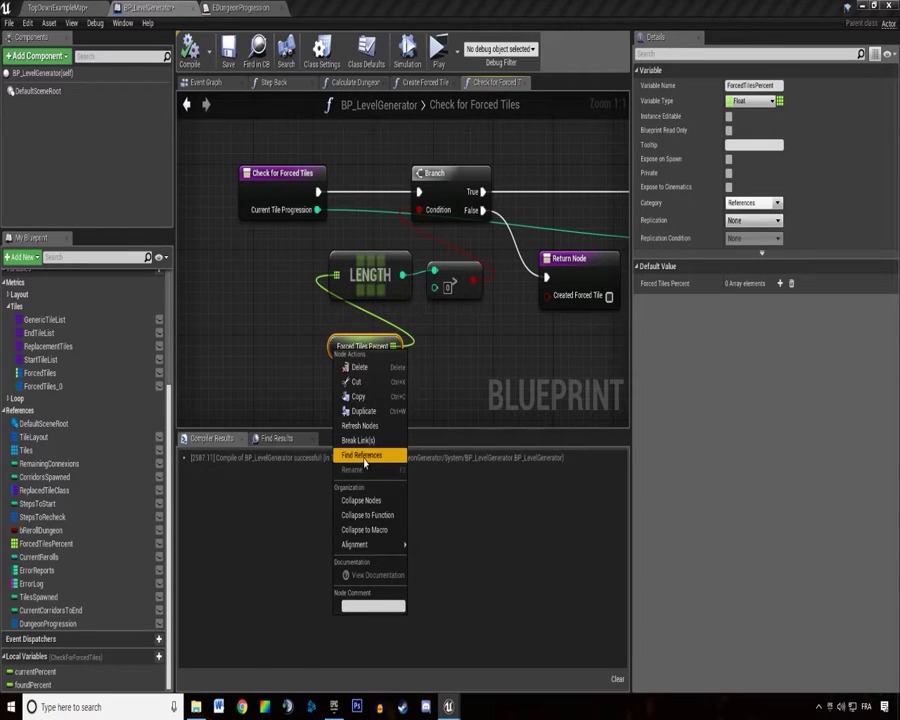
{"action": "left_click", "coordinate": [282, 366]}
{"action": "scroll", "coordinate": [313, 323], "scroll_direction": "down", "scroll_amount": 1}
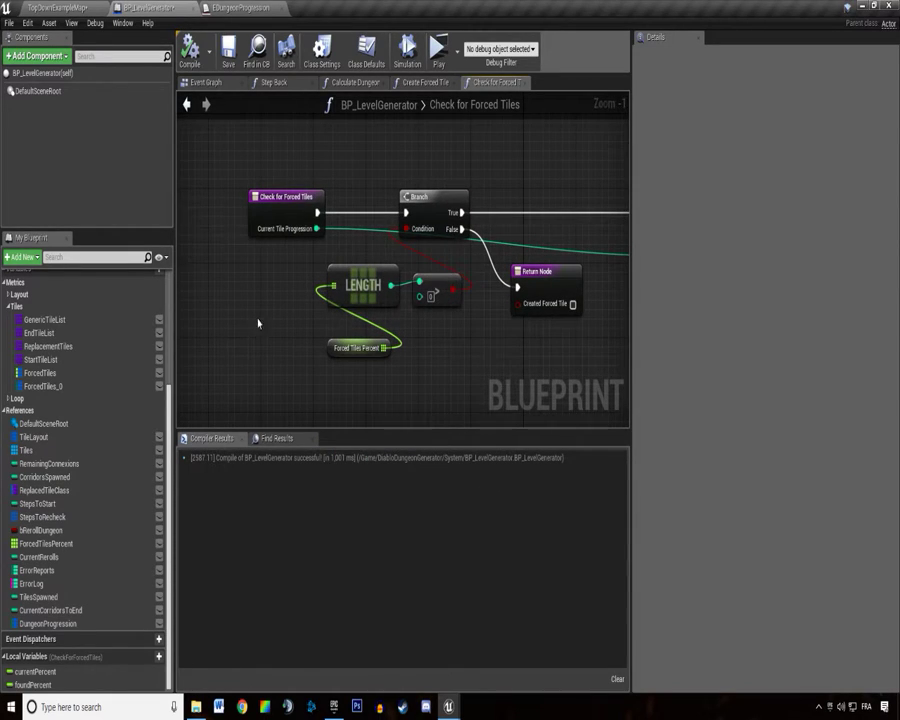
{"action": "scroll", "coordinate": [258, 322], "scroll_direction": "down", "scroll_amount": 1}
{"action": "scroll", "coordinate": [256, 309], "scroll_direction": "up", "scroll_amount": 2}
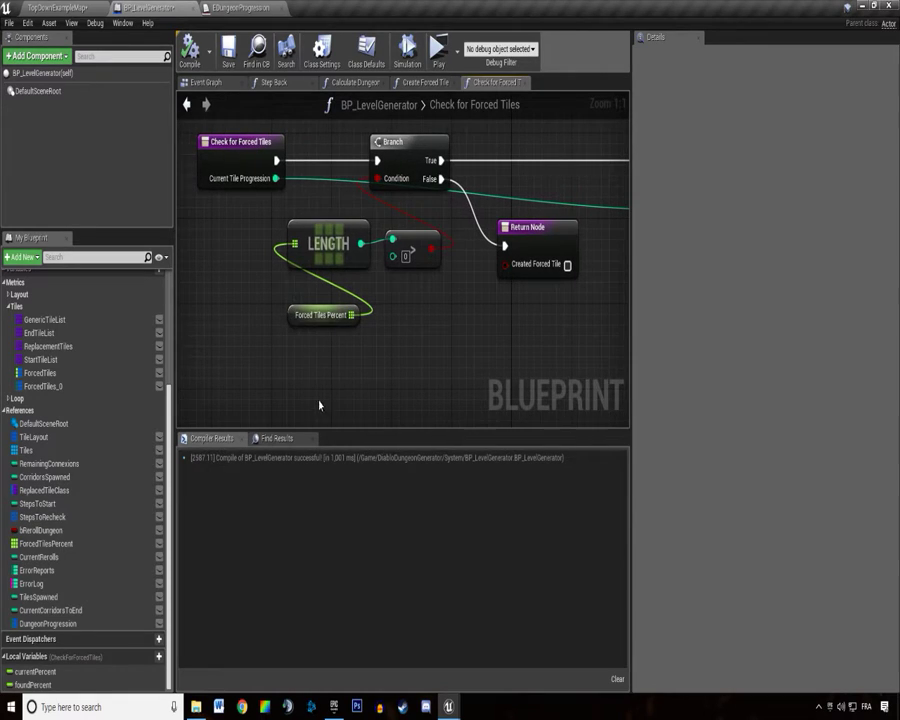
{"action": "right_click", "coordinate": [290, 316]}
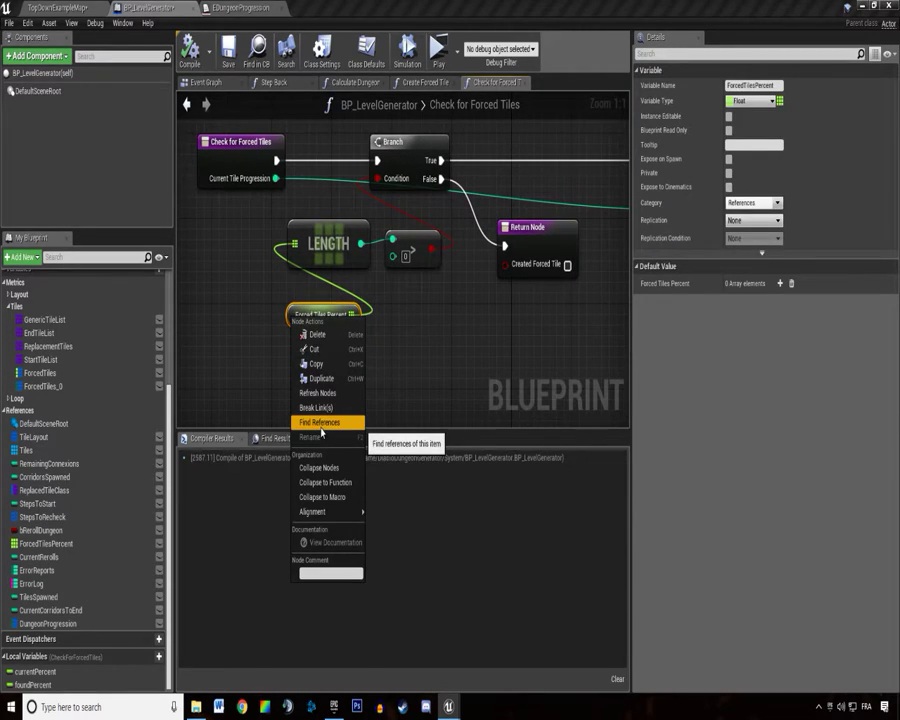
{"action": "left_click", "coordinate": [283, 318]}
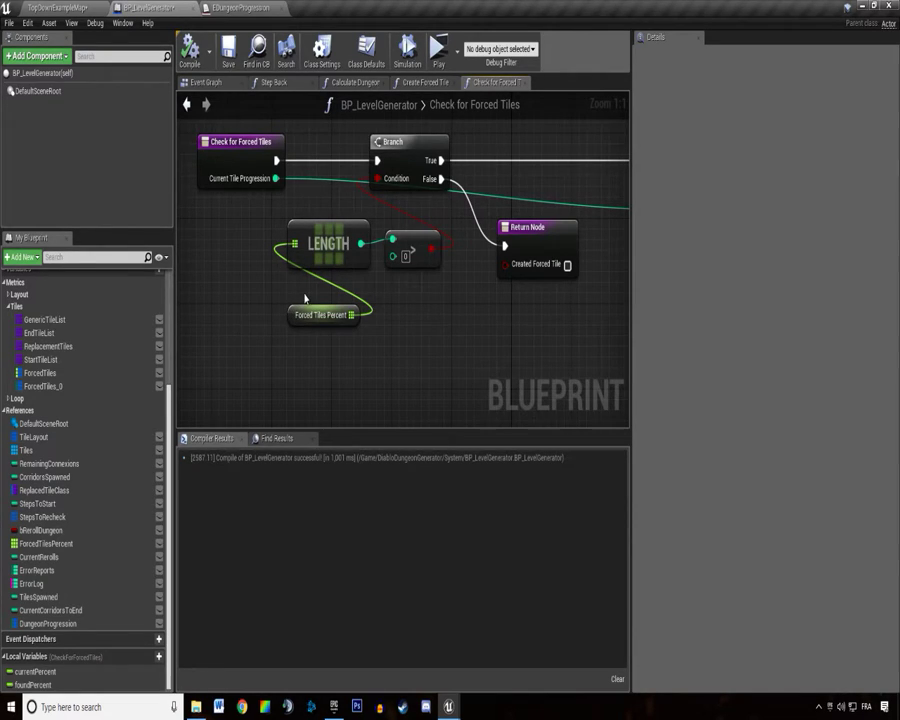
Nudge Forced Tiles Percent up and bring DungeonProgression and a Forced Tiles 0 getter into the graph.
{"action": "mouse_move", "coordinate": [305, 297]}
{"action": "right_mouse_down"}
{"action": "mouse_move", "coordinate": [200, 237]}
{"action": "mouse_move", "coordinate": [355, 262]}
{"action": "mouse_move", "coordinate": [326, 262]}
{"action": "right_mouse_up"}
{"action": "left_click", "coordinate": [360, 296]}
{"action": "left_click_drag", "start_coordinate": [360, 296], "coordinate": [360, 276]}
{"action": "left_click", "coordinate": [322, 296]}
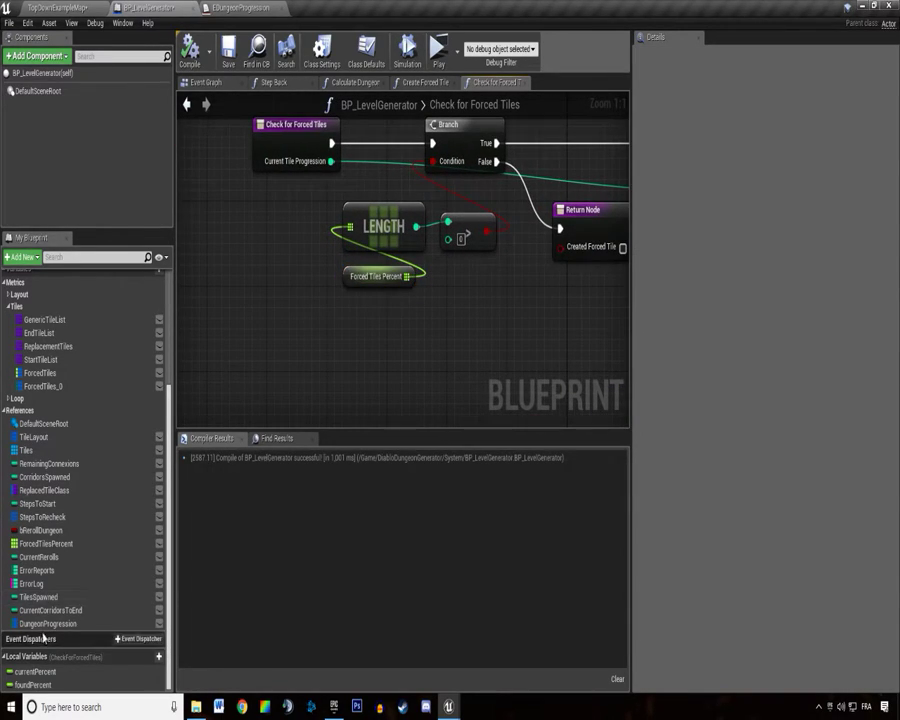
{"action": "left_click_drag", "start_coordinate": [45, 623], "coordinate": [360, 500]}
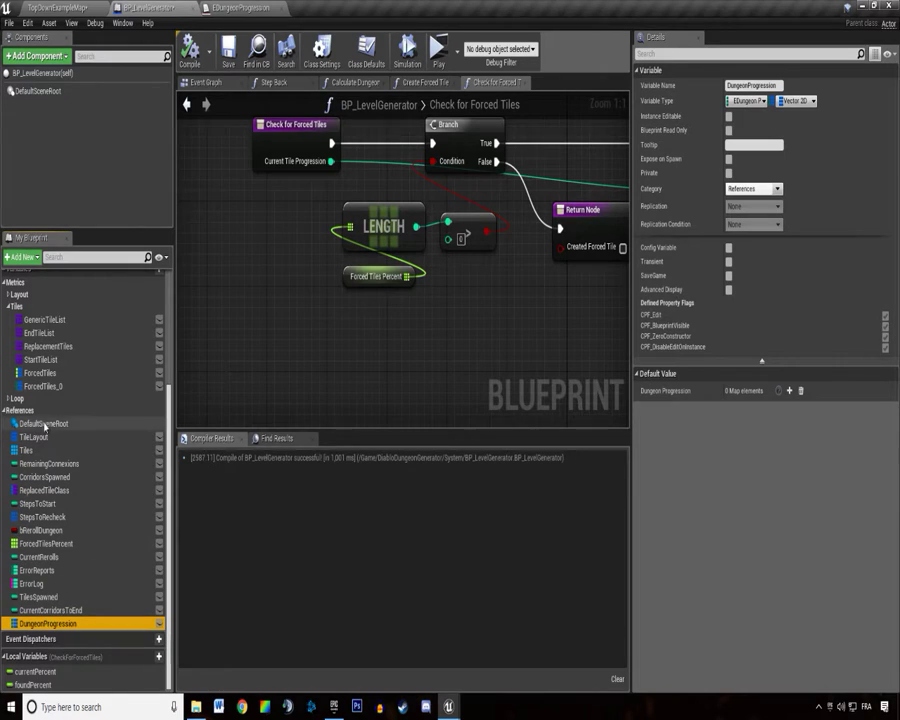
{"action": "left_click_drag", "start_coordinate": [42, 386], "coordinate": [456, 383]}
Add a Keys node from Forced Tiles 0 and feed it into a ForEachLoopWithBreak.
{"action": "mouse_move", "coordinate": [333, 362]}
{"action": "left_mouse_down"}
{"action": "mouse_move", "coordinate": [494, 375]}
{"action": "mouse_move", "coordinate": [508, 320]}
{"action": "left_mouse_up"}
{"action": "type", "text": "key"}
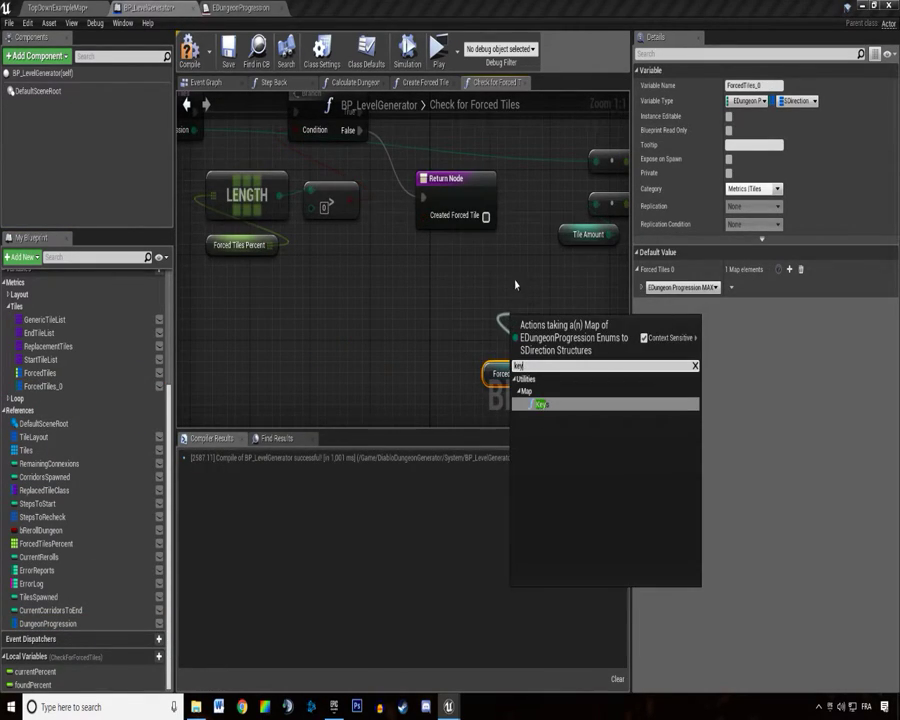
{"action": "key", "text": "Return"}
{"action": "right_click_drag", "start_coordinate": [524, 281], "coordinate": [414, 271]}
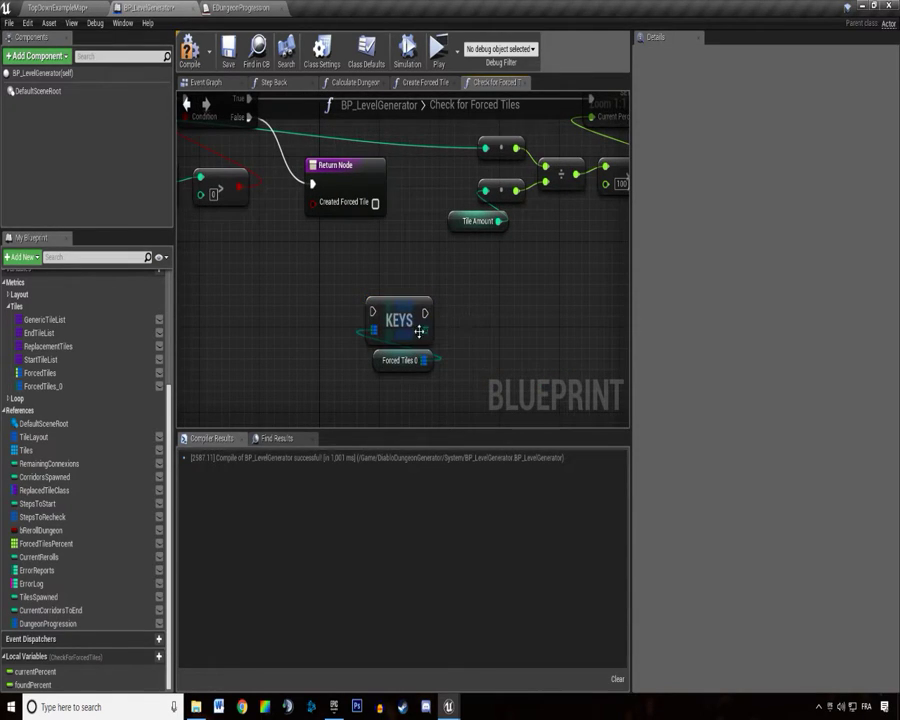
{"action": "mouse_move", "coordinate": [419, 332]}
{"action": "left_mouse_down"}
{"action": "mouse_move", "coordinate": [512, 331]}
{"action": "mouse_move", "coordinate": [520, 314]}
{"action": "left_mouse_up"}
{"action": "type", "text": "break"}
{"action": "key", "text": "Return"}
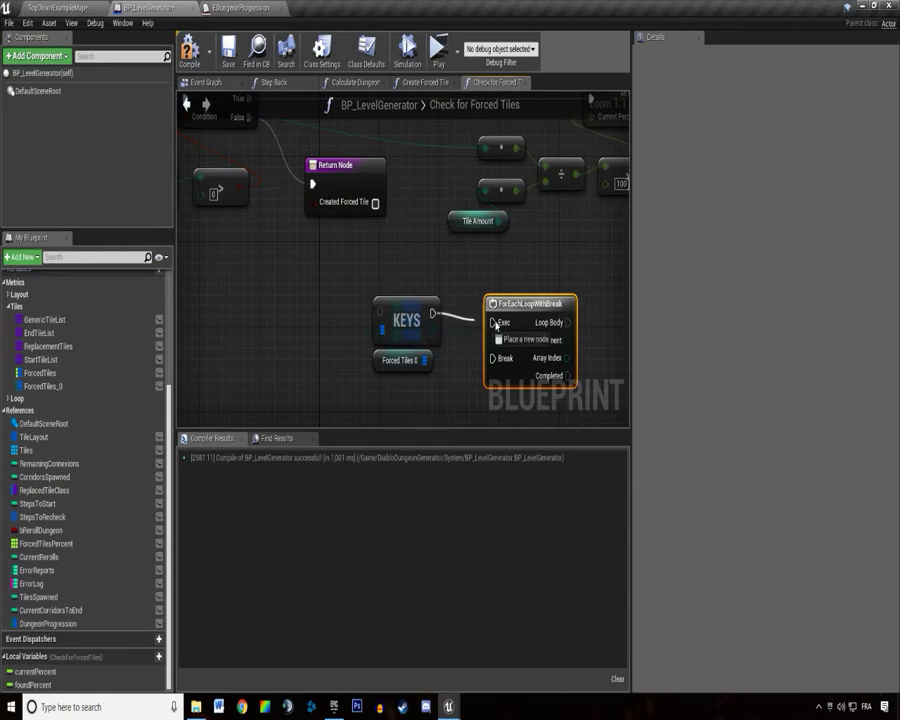
Place a Dungeon Progression getter beside the loop.
{"action": "scroll", "coordinate": [494, 324], "scroll_direction": "down", "scroll_amount": 2}
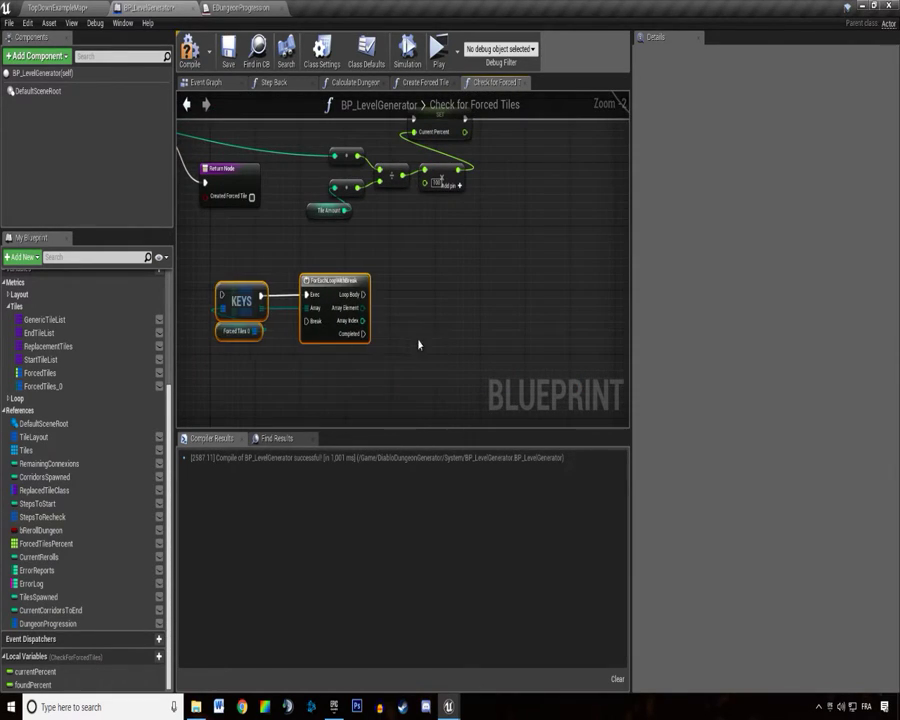
{"action": "scroll", "coordinate": [419, 345], "scroll_direction": "up", "scroll_amount": 2}
{"action": "mouse_move", "coordinate": [48, 623]}
{"action": "left_mouse_down", "text": "ctrl"}
{"action": "mouse_move", "coordinate": [395, 362]}
{"action": "mouse_move", "coordinate": [385, 345]}
{"action": "left_mouse_up", "text": "ctrl"}
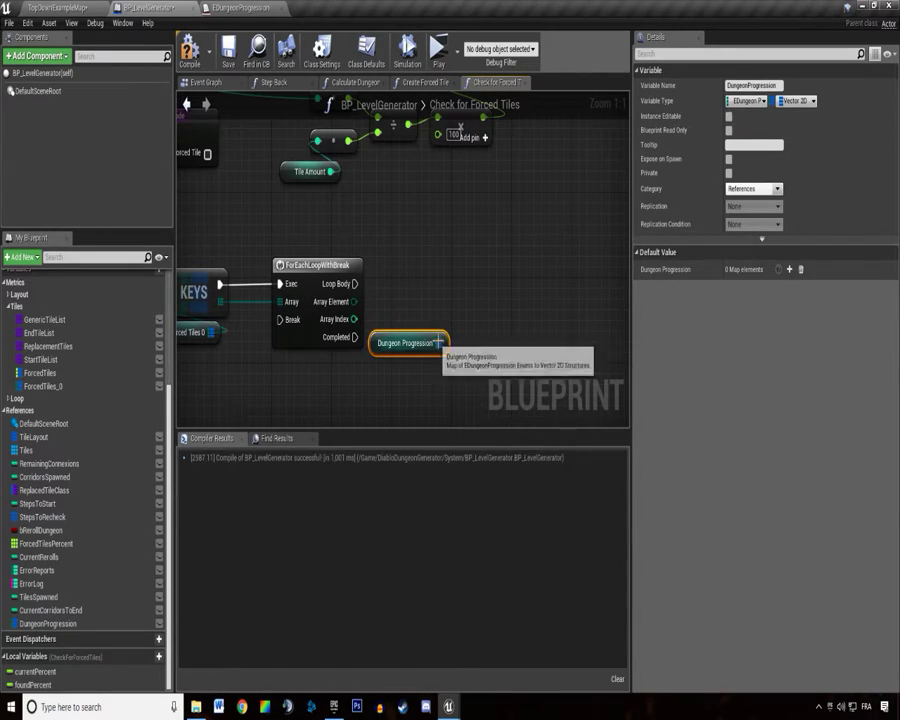
Add a Find on Dungeon Progression keyed by the loop's Array Element.
{"action": "left_click_drag", "start_coordinate": [438, 343], "coordinate": [530, 317]}
{"action": "type", "text": "find"}
{"action": "key", "text": "Return"}
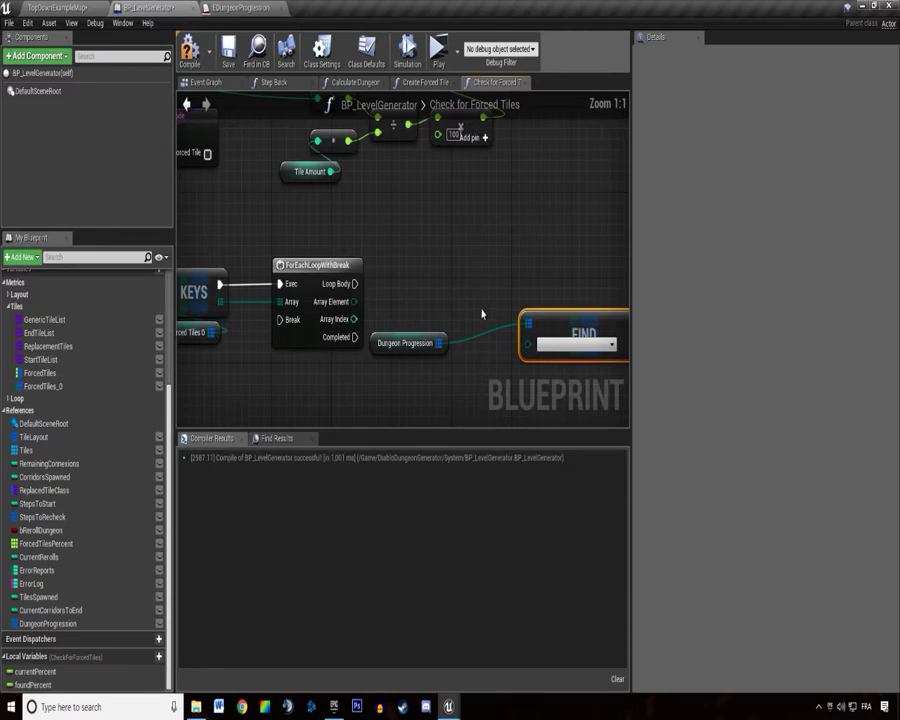
{"action": "right_click_drag", "start_coordinate": [482, 314], "coordinate": [419, 306]}
{"action": "left_click_drag", "start_coordinate": [292, 292], "coordinate": [410, 342]}
{"action": "right_click_drag", "start_coordinate": [299, 289], "coordinate": [387, 287]}
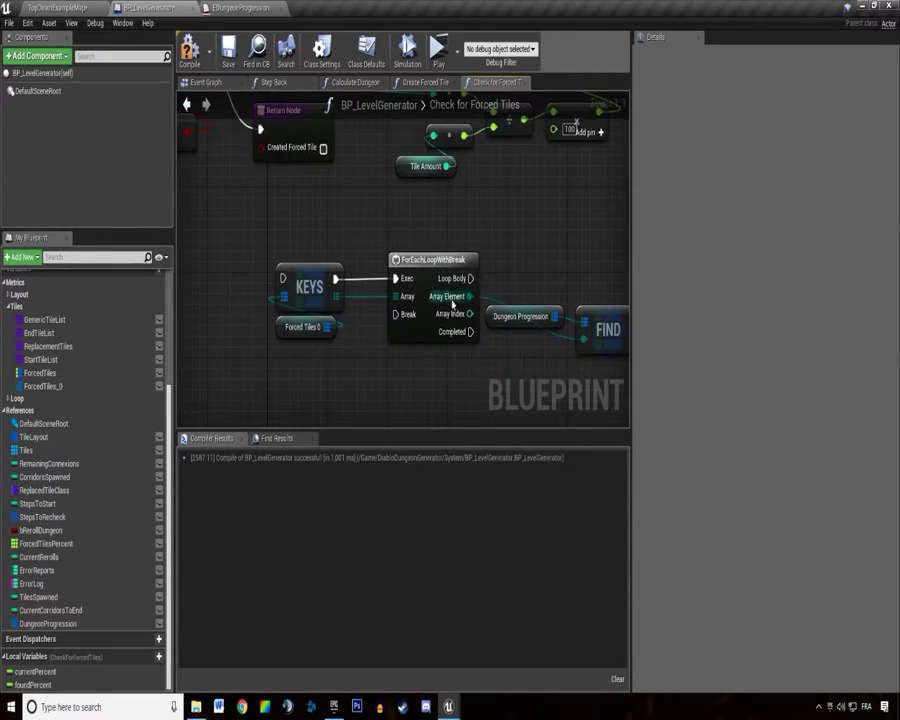
Split the Find result with a Break Vector 2D node.
{"action": "right_click_drag", "start_coordinate": [563, 313], "coordinate": [473, 303]}
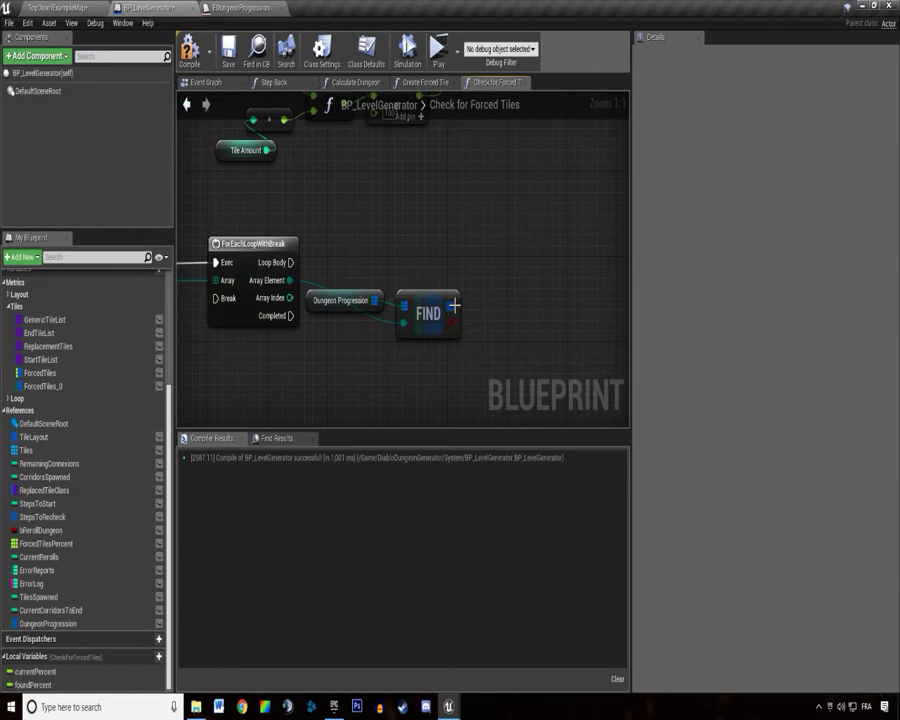
{"action": "left_click_drag", "start_coordinate": [455, 305], "coordinate": [472, 305]}
{"action": "left_click", "coordinate": [535, 458]}
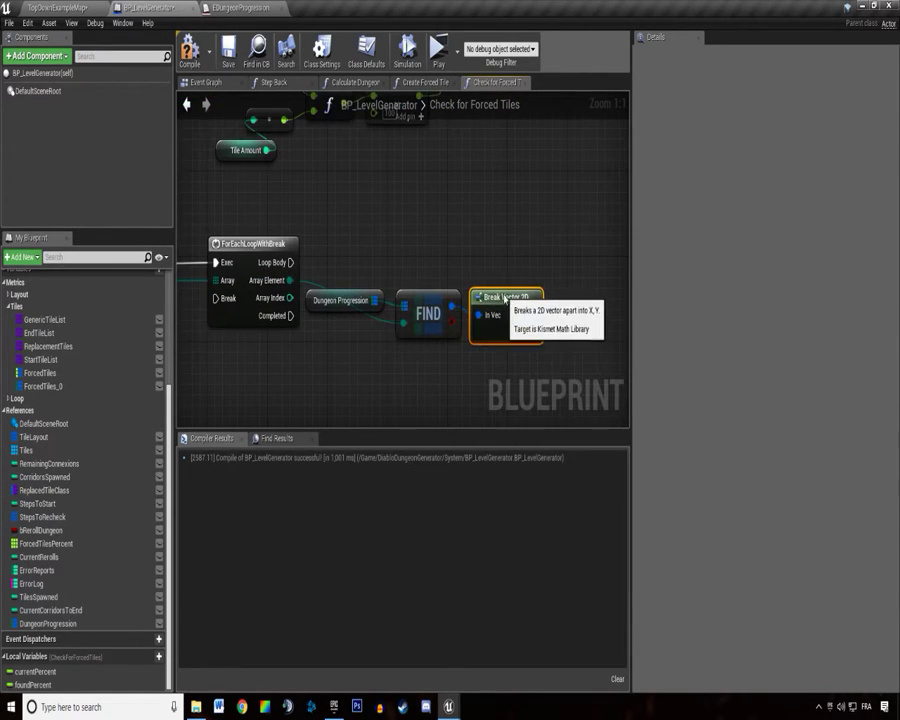
{"action": "right_click_drag", "start_coordinate": [505, 300], "coordinate": [628, 312]}
{"action": "right_click_drag", "start_coordinate": [404, 268], "coordinate": [424, 334]}
{"action": "scroll", "coordinate": [440, 267], "scroll_direction": "down", "scroll_amount": 1}
{"action": "right_click_drag", "start_coordinate": [440, 267], "coordinate": [400, 330]}
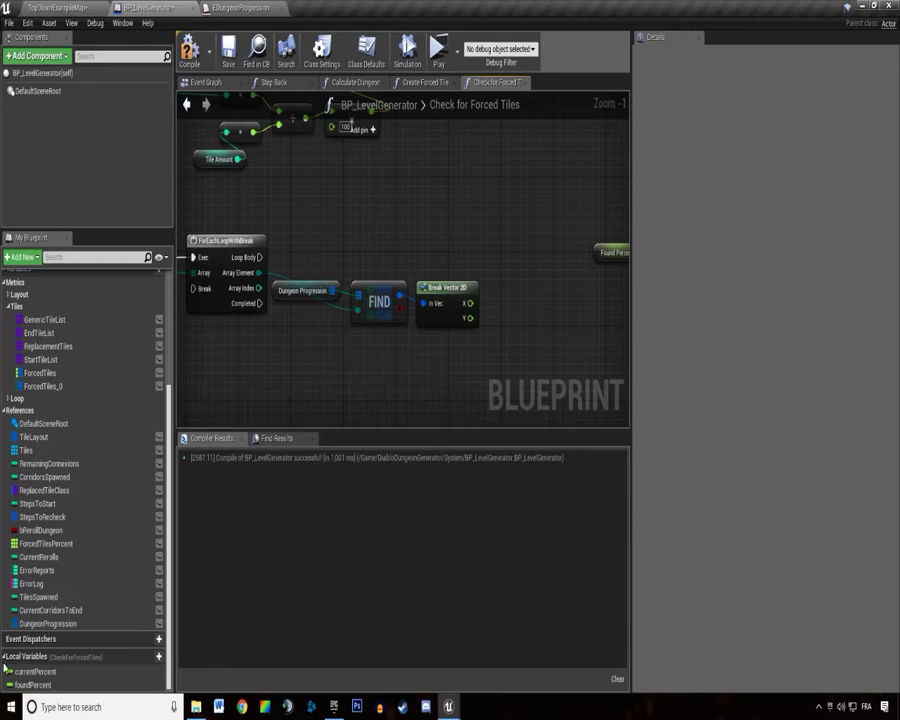
Add a Current Percent getter feeding == and < float comparisons.
{"action": "mouse_move", "coordinate": [35, 671]}
{"action": "left_mouse_down"}
{"action": "mouse_move", "coordinate": [445, 350]}
{"action": "mouse_move", "coordinate": [483, 363]}
{"action": "mouse_move", "coordinate": [425, 255]}
{"action": "left_mouse_up"}
{"action": "scroll", "coordinate": [430, 321], "scroll_direction": "down", "scroll_amount": 1}
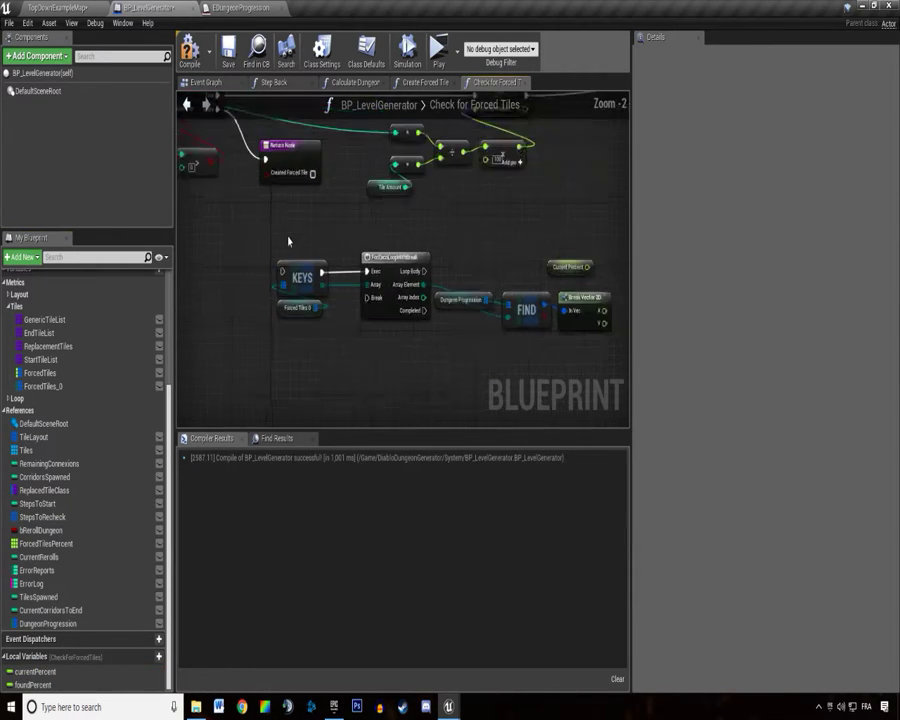
{"action": "scroll", "coordinate": [430, 321], "scroll_direction": "down", "scroll_amount": 1}
{"action": "scroll", "coordinate": [430, 321], "scroll_direction": "up", "scroll_amount": 3}
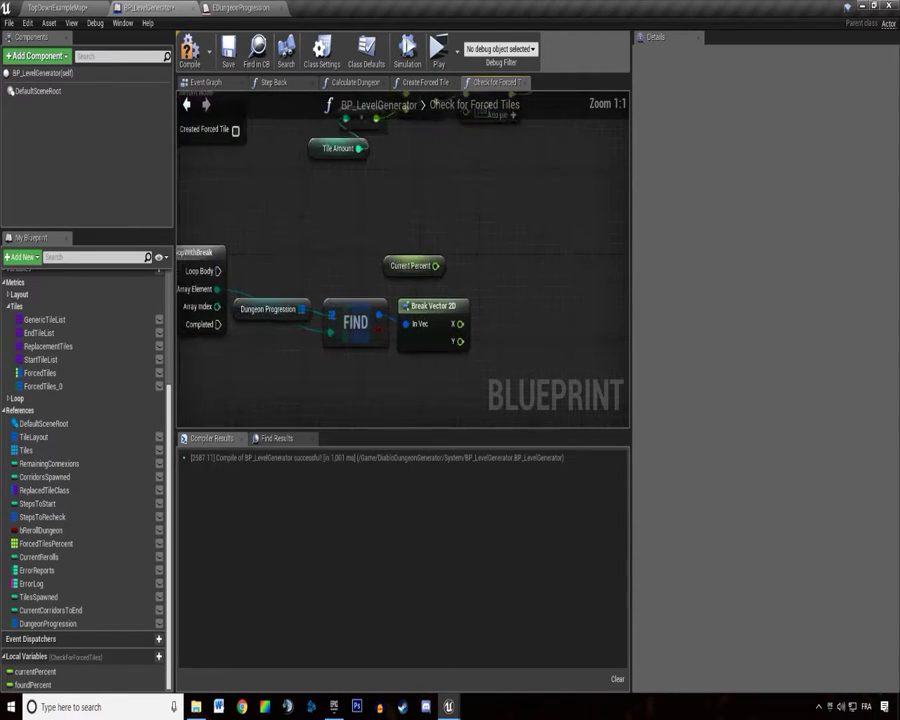
{"action": "right_click_drag", "start_coordinate": [430, 321], "coordinate": [340, 321]}
{"action": "mouse_move", "coordinate": [346, 267]}
{"action": "left_mouse_down"}
{"action": "mouse_move", "coordinate": [412, 284]}
{"action": "mouse_move", "coordinate": [478, 268]}
{"action": "mouse_move", "coordinate": [485, 326]}
{"action": "mouse_move", "coordinate": [474, 312]}
{"action": "mouse_move", "coordinate": [507, 344]}
{"action": "left_mouse_up"}
{"action": "type", "text": "=="}
{"action": "key", "text": "Return"}
{"action": "type", "text": "<"}
{"action": "left_click", "coordinate": [530, 400]}
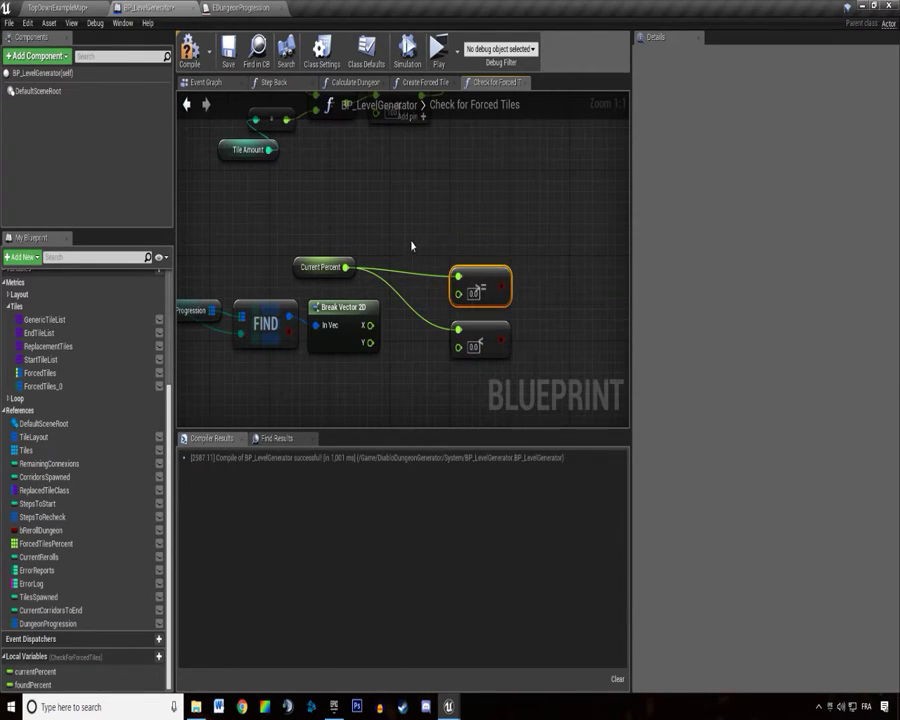
Replace the equality node with a float >= comparison on Current Percent.
{"action": "key", "text": "Delete"}
{"action": "mouse_move", "coordinate": [345, 267]}
{"action": "left_mouse_down"}
{"action": "mouse_move", "coordinate": [462, 262]}
{"action": "mouse_move", "coordinate": [485, 276]}
{"action": "left_mouse_up"}
{"action": "type", "text": ">"}
{"action": "left_click", "coordinate": [512, 342]}
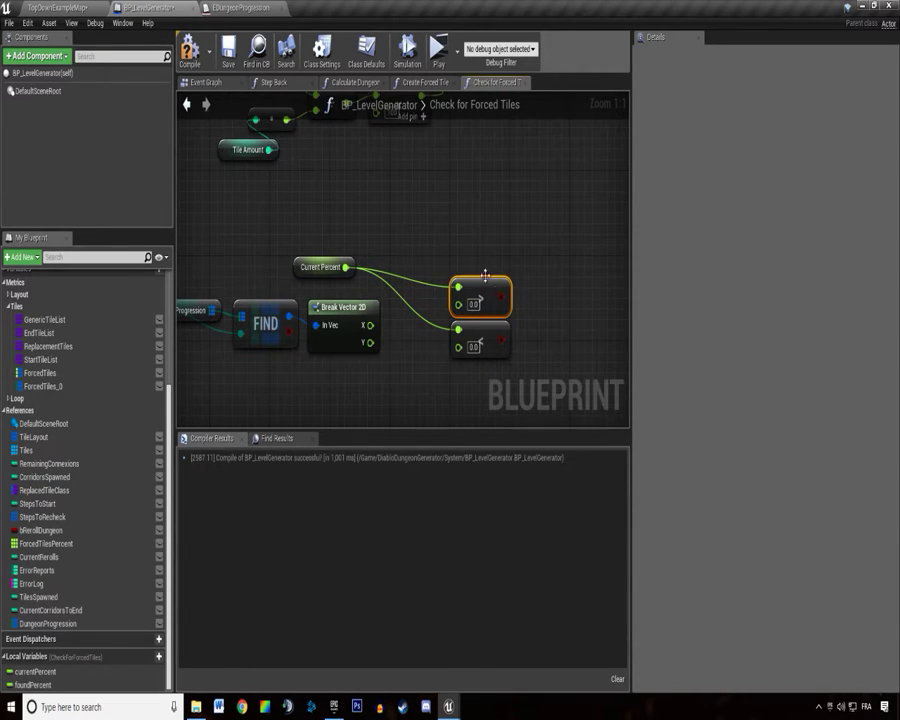
{"action": "key", "text": "Delete"}
{"action": "left_click_drag", "start_coordinate": [346, 268], "coordinate": [458, 278]}
{"action": "type", "text": ">="}
{"action": "left_click", "coordinate": [504, 346]}
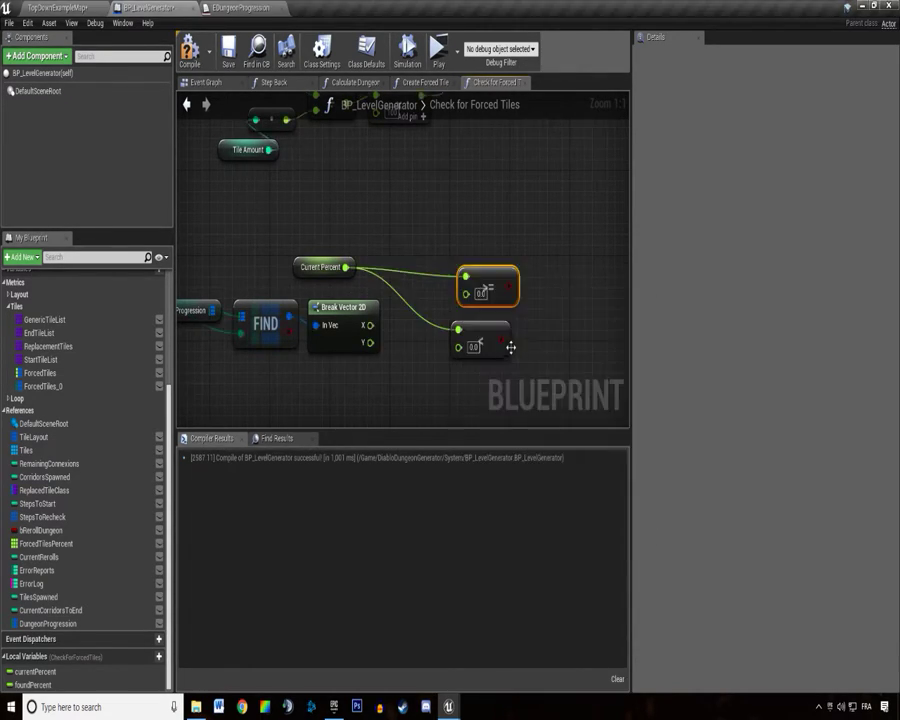
Feed the range's X into >= and Y into <, then AND the >= result.
{"action": "mouse_move", "coordinate": [368, 325]}
{"action": "left_mouse_down"}
{"action": "mouse_move", "coordinate": [458, 304]}
{"action": "mouse_move", "coordinate": [377, 348]}
{"action": "left_mouse_up"}
{"action": "left_click_drag", "start_coordinate": [475, 356], "coordinate": [472, 350]}
{"action": "left_click_drag", "start_coordinate": [328, 274], "coordinate": [471, 393]}
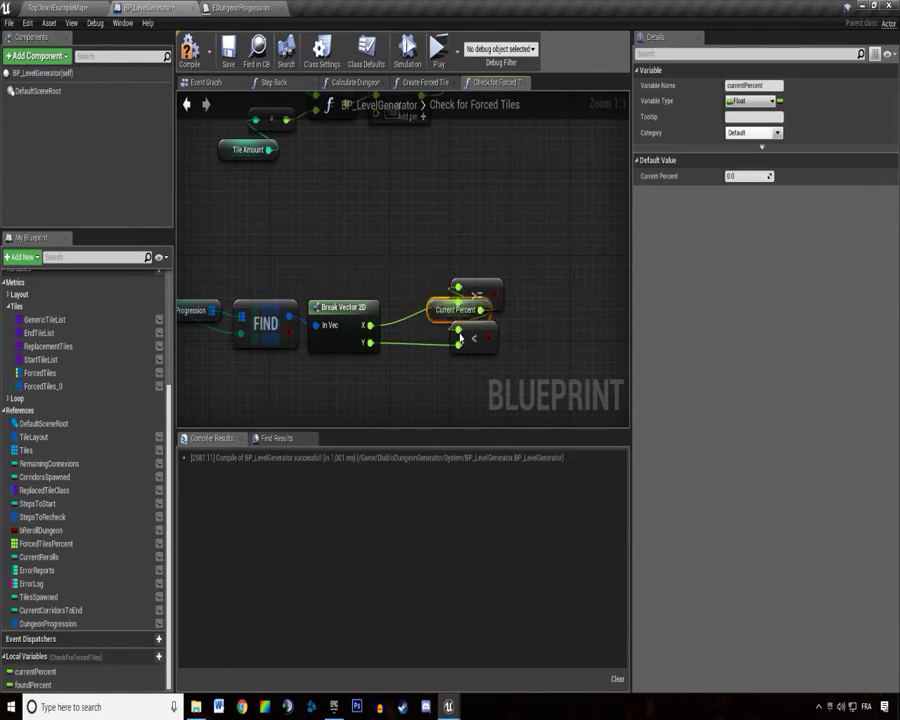
{"action": "mouse_move", "coordinate": [491, 296]}
{"action": "left_mouse_down"}
{"action": "mouse_move", "coordinate": [518, 318]}
{"action": "mouse_move", "coordinate": [566, 313]}
{"action": "left_mouse_up"}
{"action": "type", "text": "and"}
{"action": "left_click", "coordinate": [566, 419]}
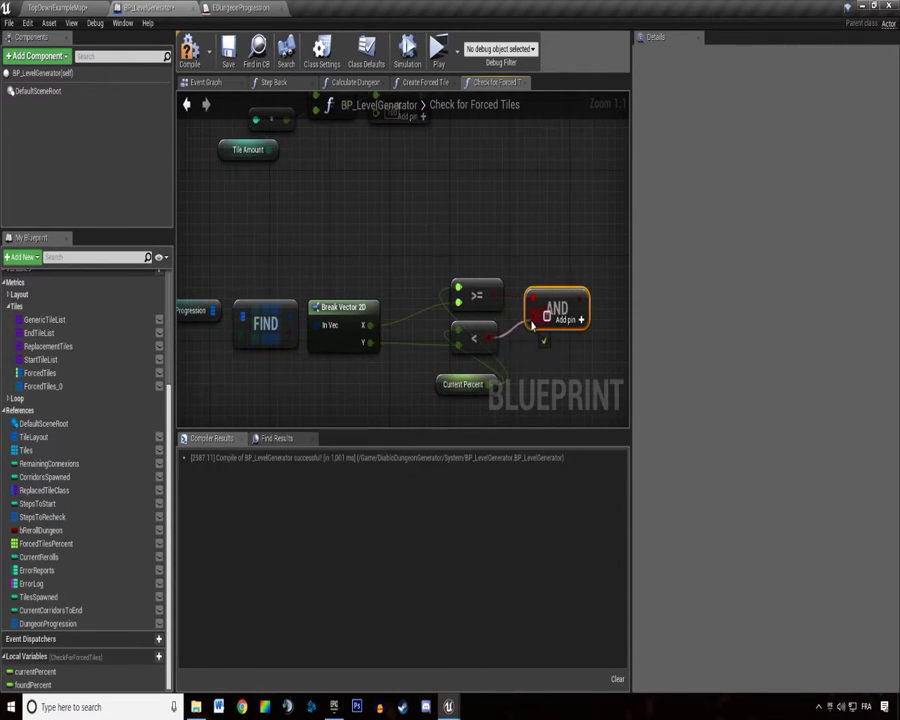
Add a Branch beside the AND node and run it from the loop body.
{"action": "left_click", "coordinate": [490, 205]}
{"action": "left_click_drag", "start_coordinate": [542, 241], "coordinate": [566, 255]}
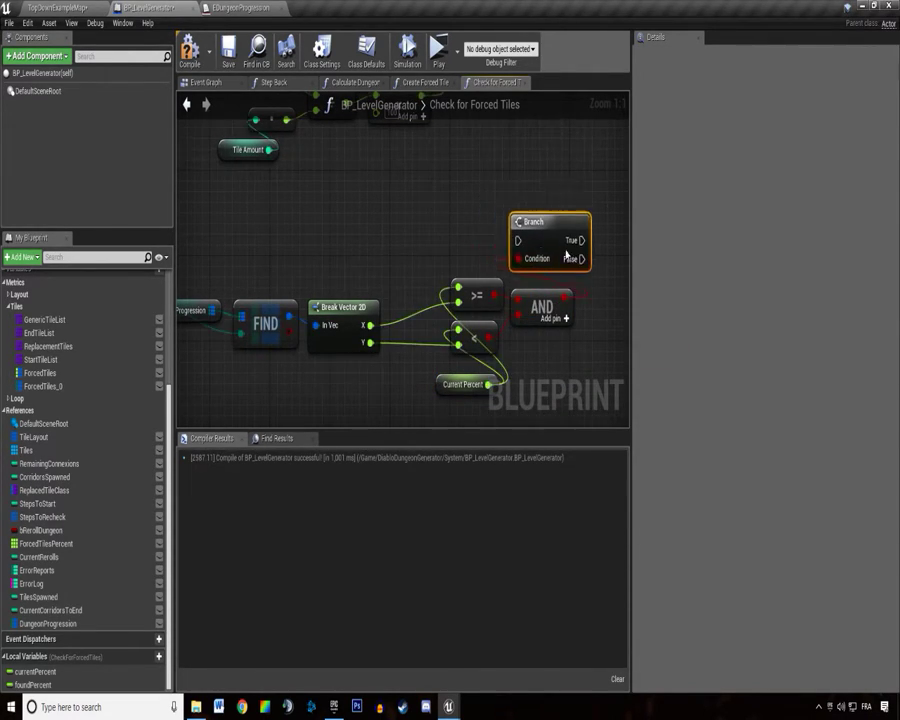
{"action": "scroll", "coordinate": [363, 261], "scroll_direction": "down", "scroll_amount": 2}
{"action": "scroll", "coordinate": [272, 278], "scroll_direction": "down", "scroll_amount": 1}
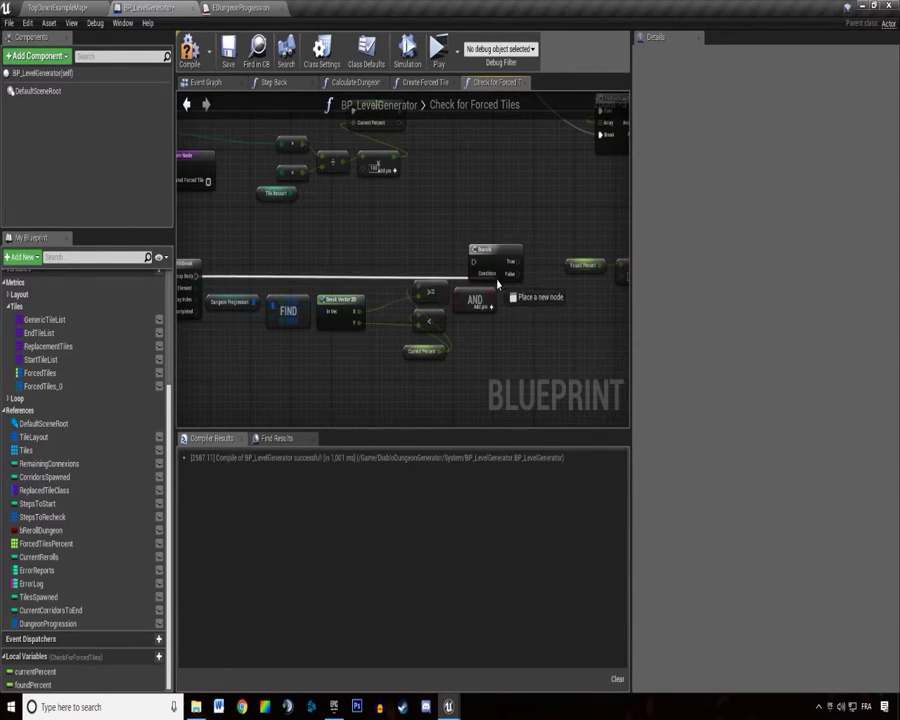
{"action": "left_click_drag", "start_coordinate": [197, 275], "coordinate": [523, 262]}
Pan around the graph to review the Branch, REMOVE, KEYS, loop and LENGTH nodes.
{"action": "right_click_drag", "start_coordinate": [530, 271], "coordinate": [362, 237]}
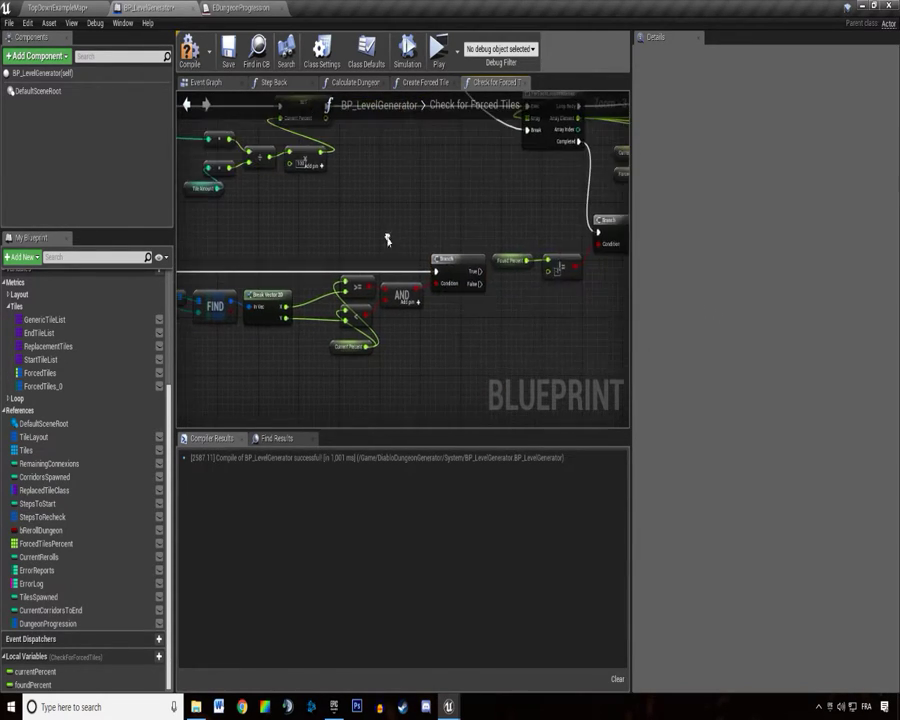
{"action": "scroll", "coordinate": [315, 263], "scroll_direction": "down", "scroll_amount": 2}
{"action": "scroll", "coordinate": [315, 263], "scroll_direction": "up", "scroll_amount": 3}
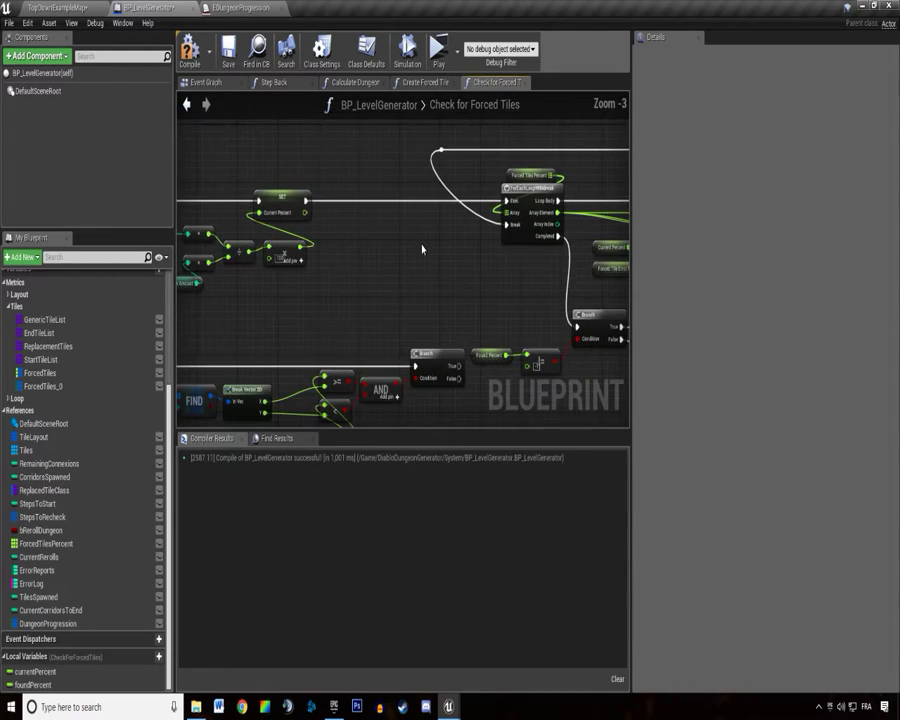
{"action": "right_click_drag", "start_coordinate": [422, 247], "coordinate": [517, 188]}
{"action": "scroll", "coordinate": [385, 279], "scroll_direction": "down", "scroll_amount": 2}
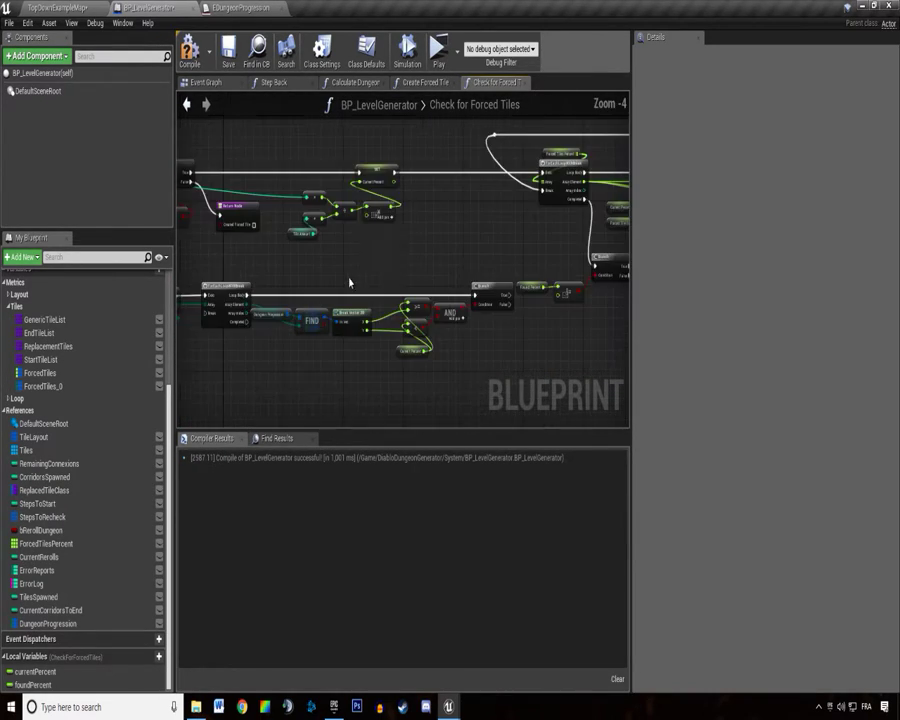
{"action": "right_click_drag", "start_coordinate": [348, 280], "coordinate": [444, 248]}
{"action": "scroll", "coordinate": [473, 281], "scroll_direction": "up", "scroll_amount": 2}
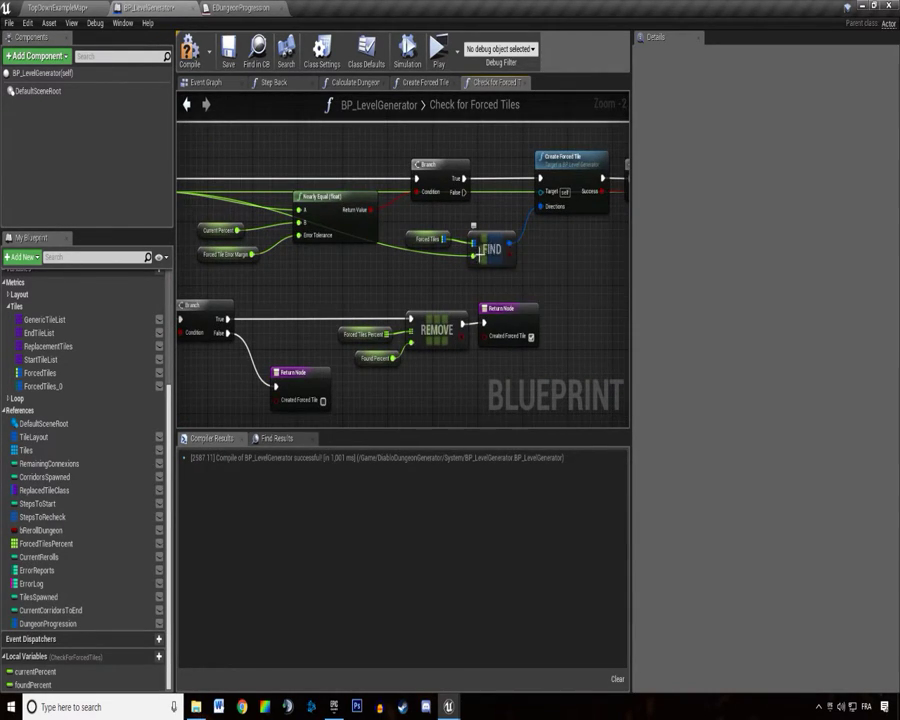
{"action": "right_click_drag", "start_coordinate": [452, 262], "coordinate": [295, 324]}
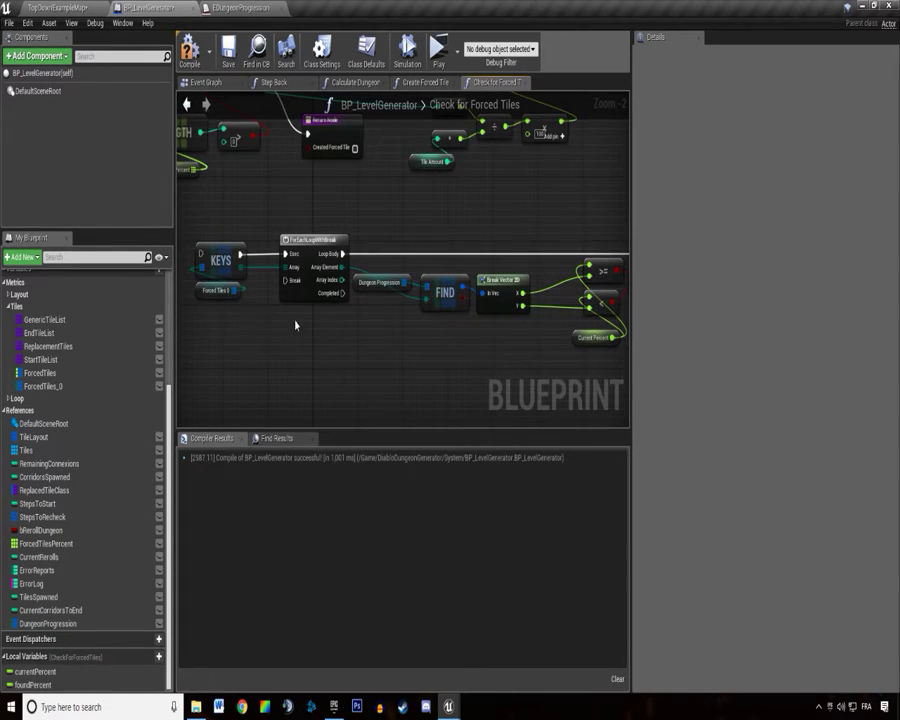
{"action": "right_click_drag", "start_coordinate": [198, 294], "coordinate": [309, 294]}
Add a default entry keyed Start to the Forced Tiles 0 map and save.
{"action": "left_click", "coordinate": [335, 291]}
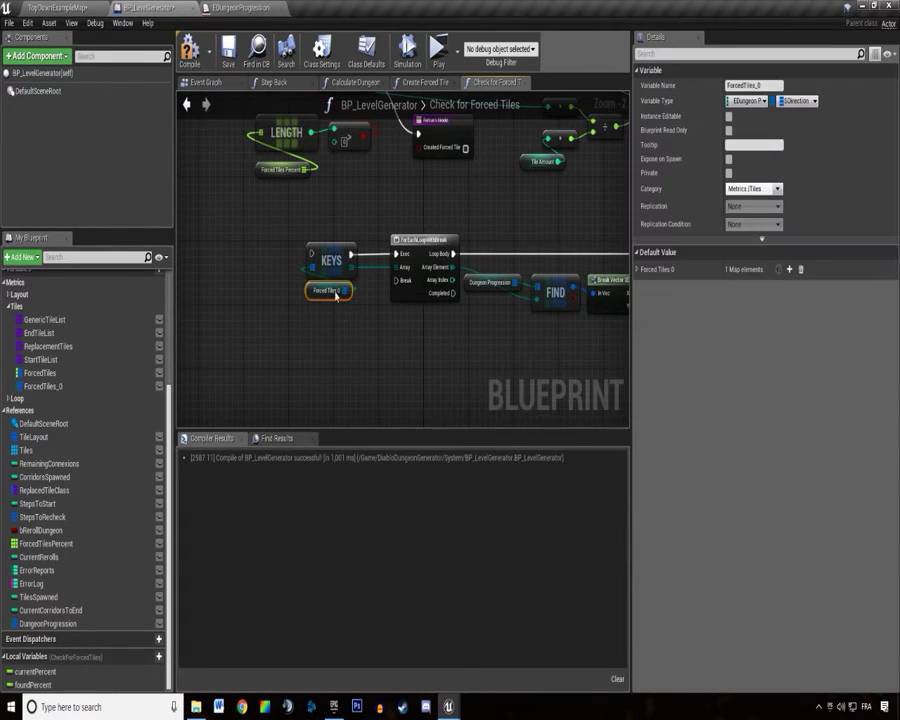
{"action": "scroll", "coordinate": [373, 310], "scroll_direction": "down", "scroll_amount": 2}
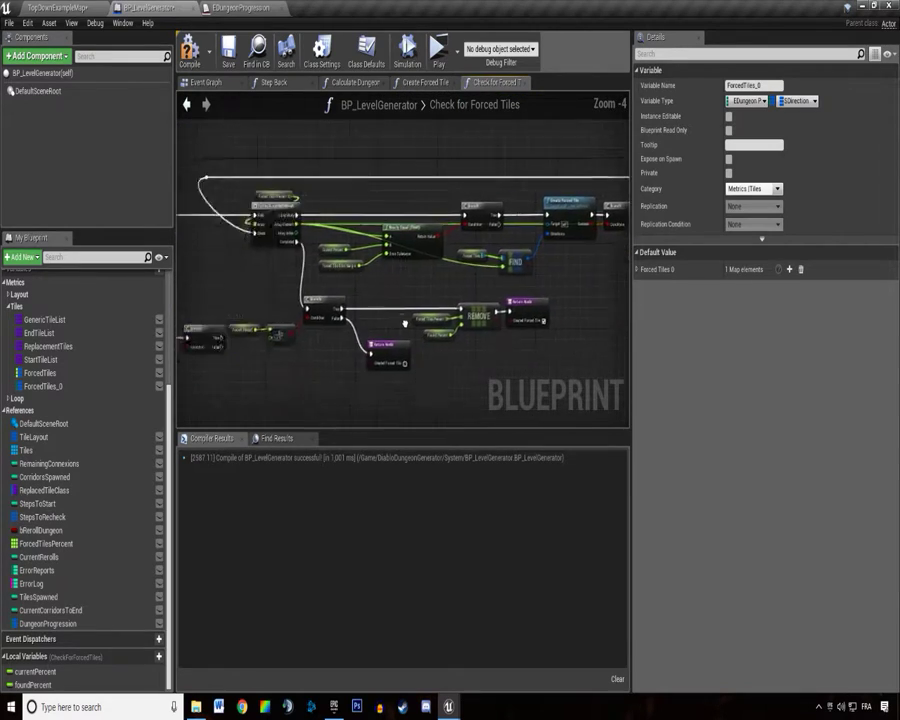
{"action": "scroll", "coordinate": [275, 321], "scroll_direction": "up", "scroll_amount": 3}
{"action": "right_click_drag", "start_coordinate": [400, 200], "coordinate": [484, 268]}
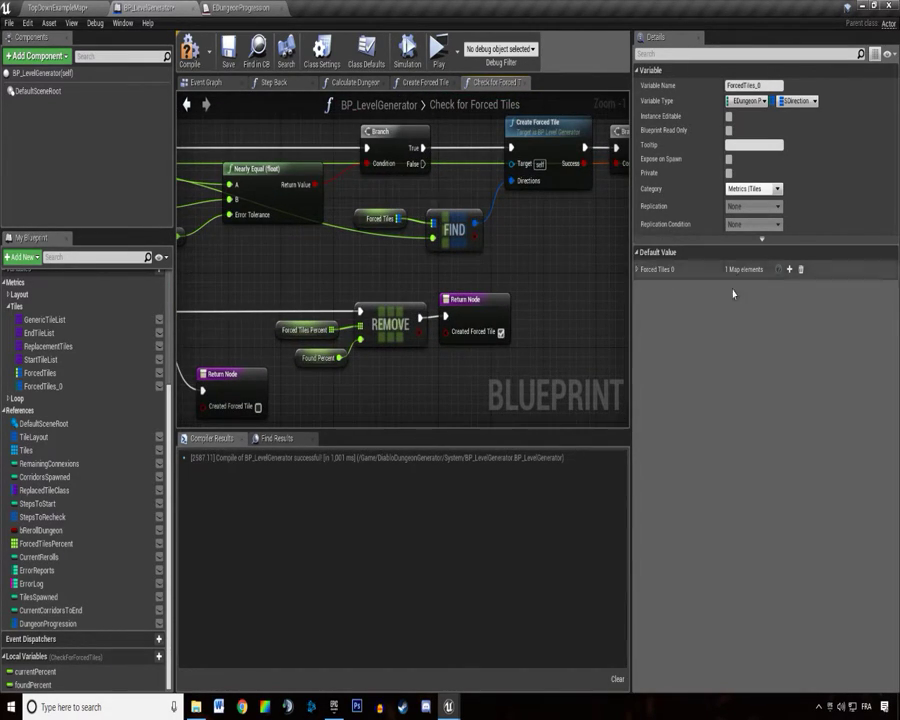
{"action": "right_click_drag", "start_coordinate": [434, 325], "coordinate": [350, 271]}
{"action": "left_click", "coordinate": [637, 269]}
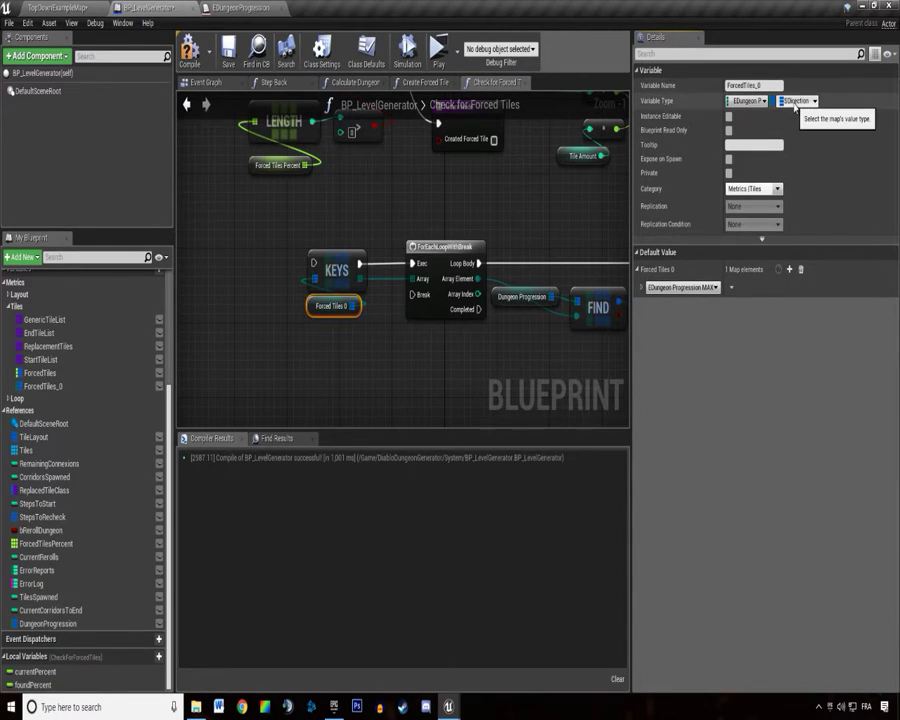
{"action": "left_click", "coordinate": [680, 288]}
{"action": "left_click", "coordinate": [686, 302]}
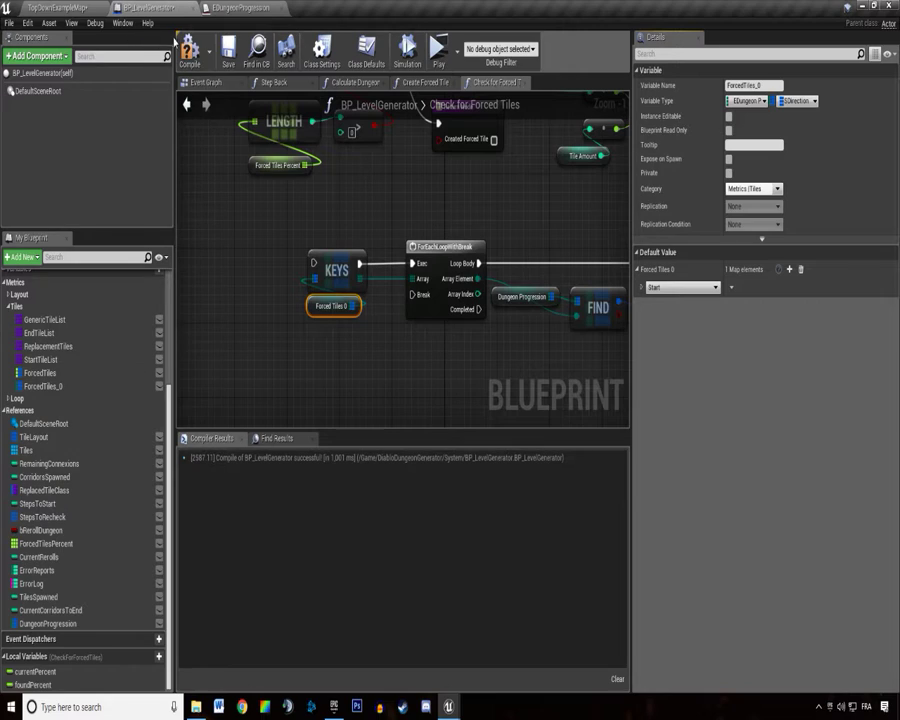
{"action": "left_click", "coordinate": [228, 50]}
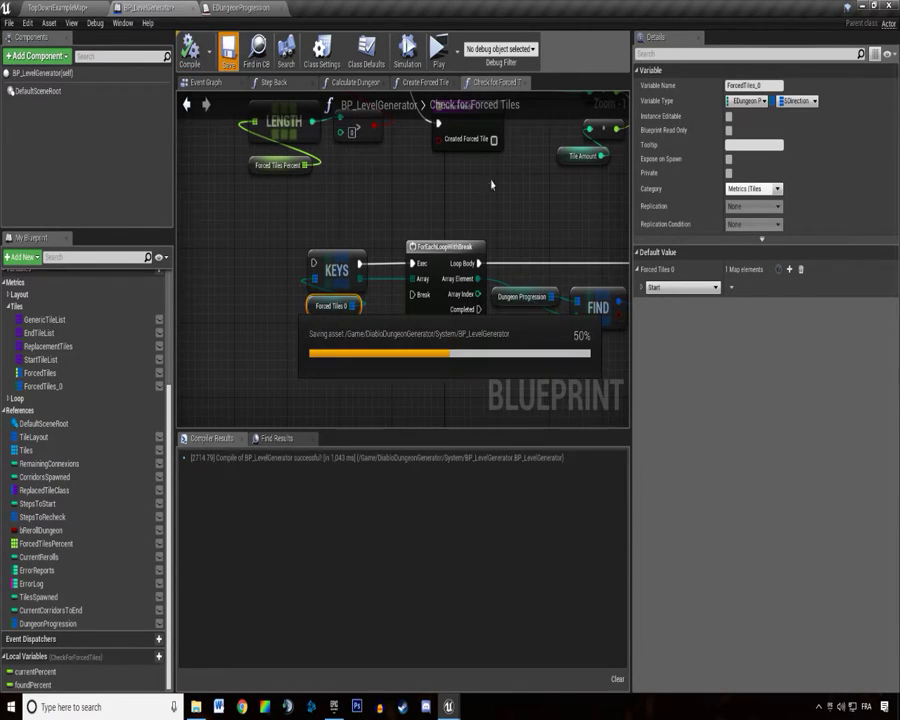
Expand the Start entry's Directions values and nudge the Forced Tiles 0 node down.
{"action": "left_click", "coordinate": [642, 287]}
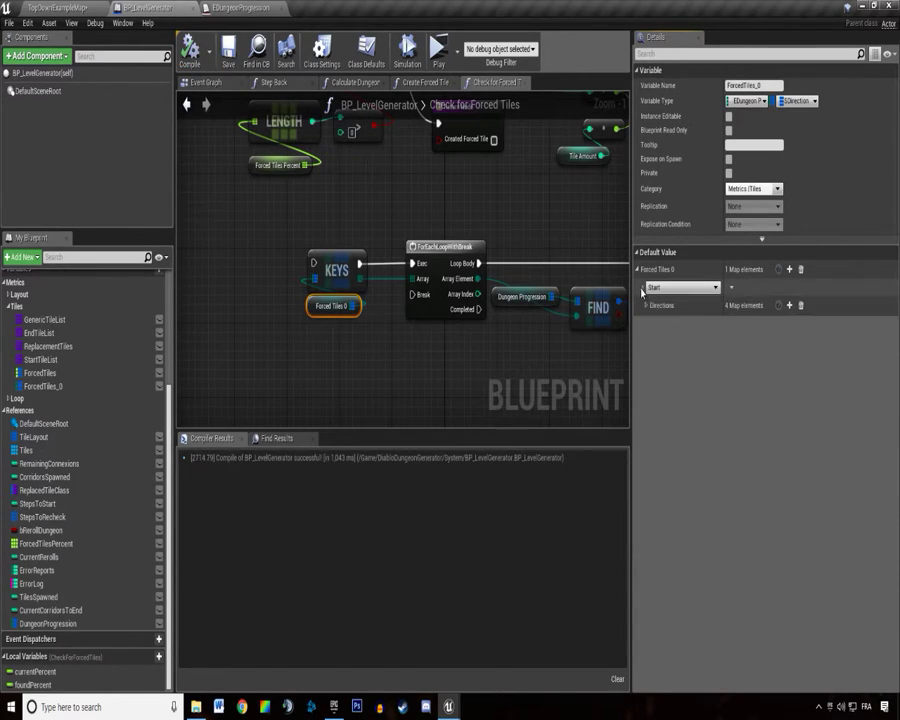
{"action": "left_click", "coordinate": [647, 305]}
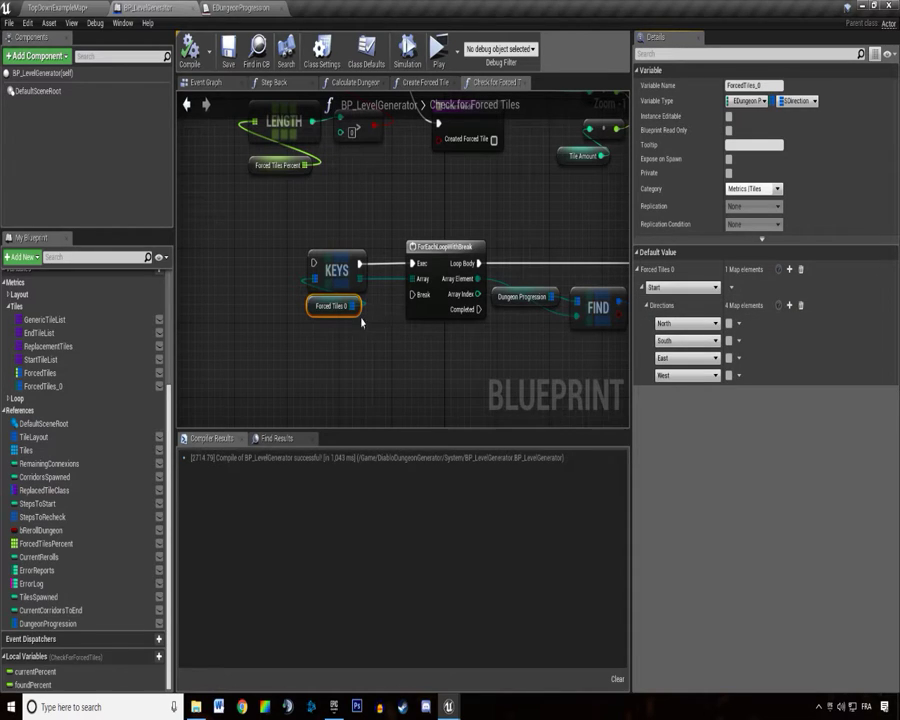
{"action": "right_click_drag", "start_coordinate": [362, 322], "coordinate": [87, 305]}
{"action": "left_click_drag", "start_coordinate": [265, 373], "coordinate": [345, 373]}
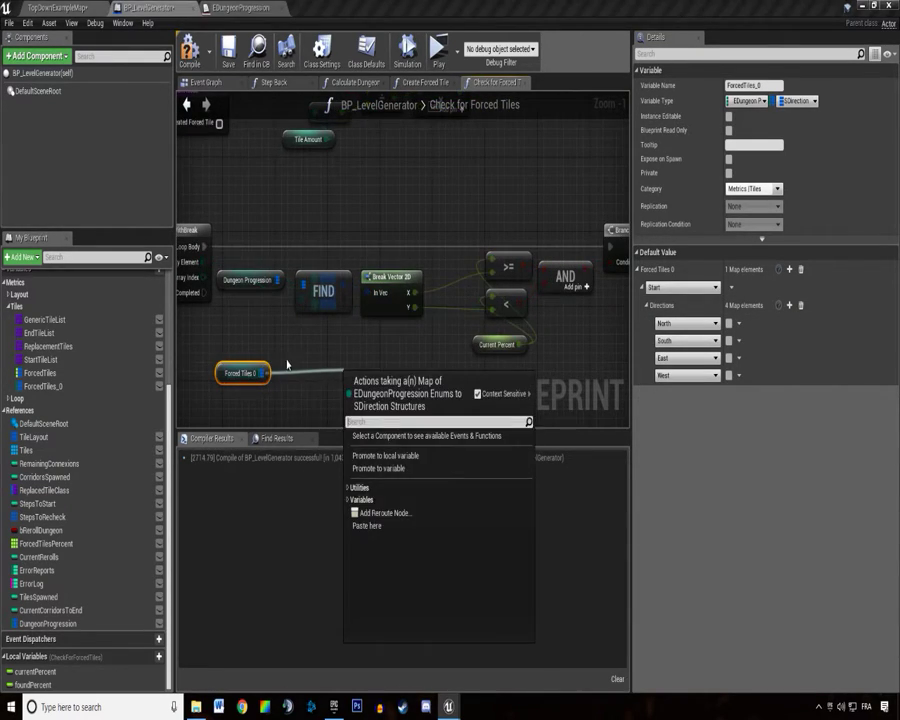
{"action": "right_click_drag", "start_coordinate": [287, 365], "coordinate": [420, 357]}
{"action": "left_click", "coordinate": [400, 330]}
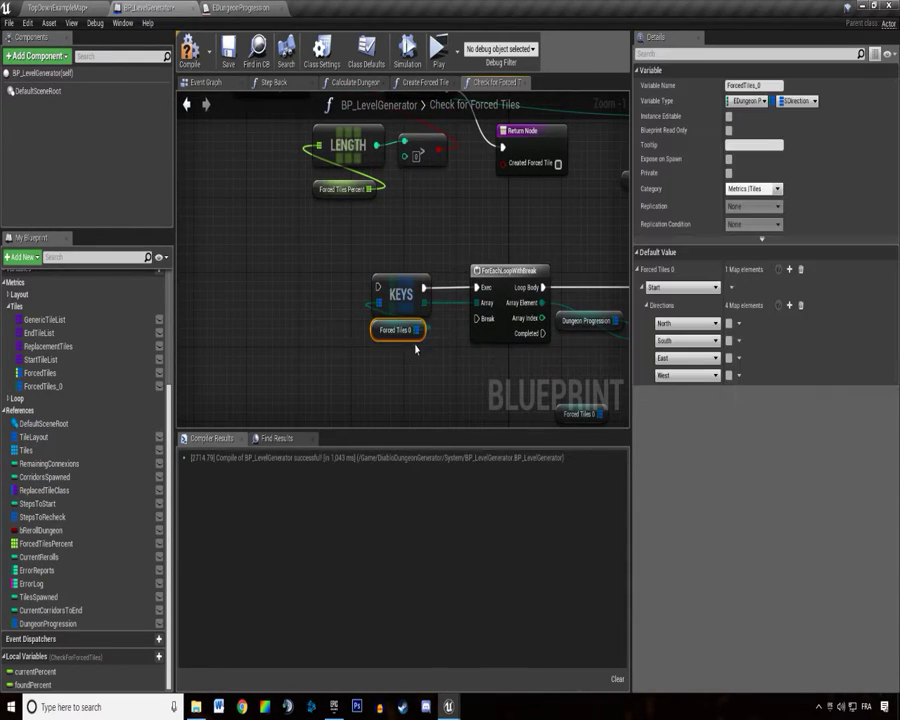
{"action": "left_click", "coordinate": [665, 288]}
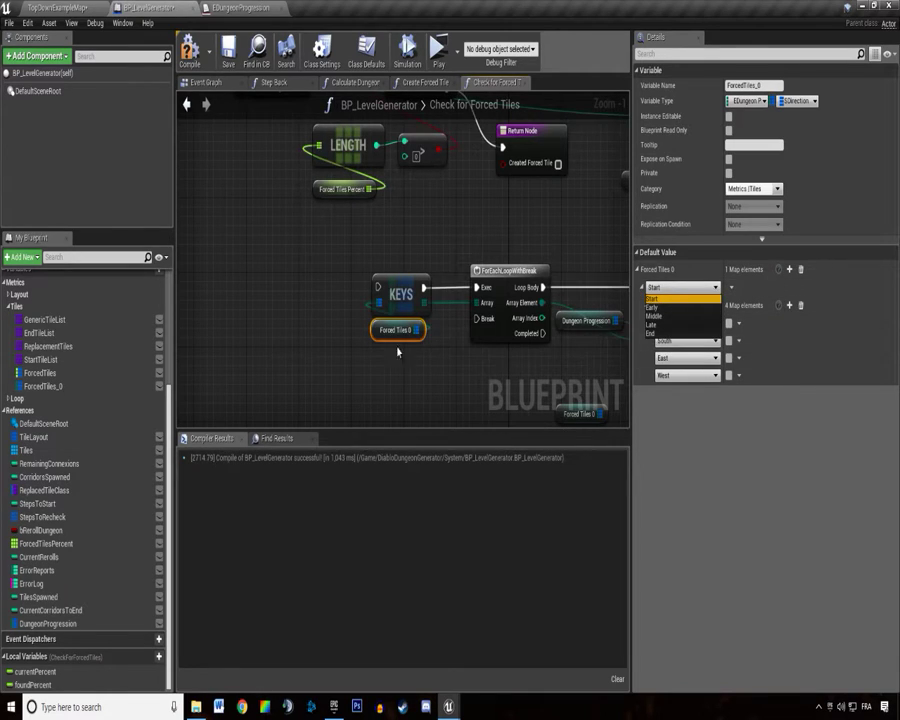
{"action": "left_click", "coordinate": [422, 321]}
{"action": "left_click", "coordinate": [683, 288]}
{"action": "left_click_drag", "start_coordinate": [402, 335], "coordinate": [402, 344]}
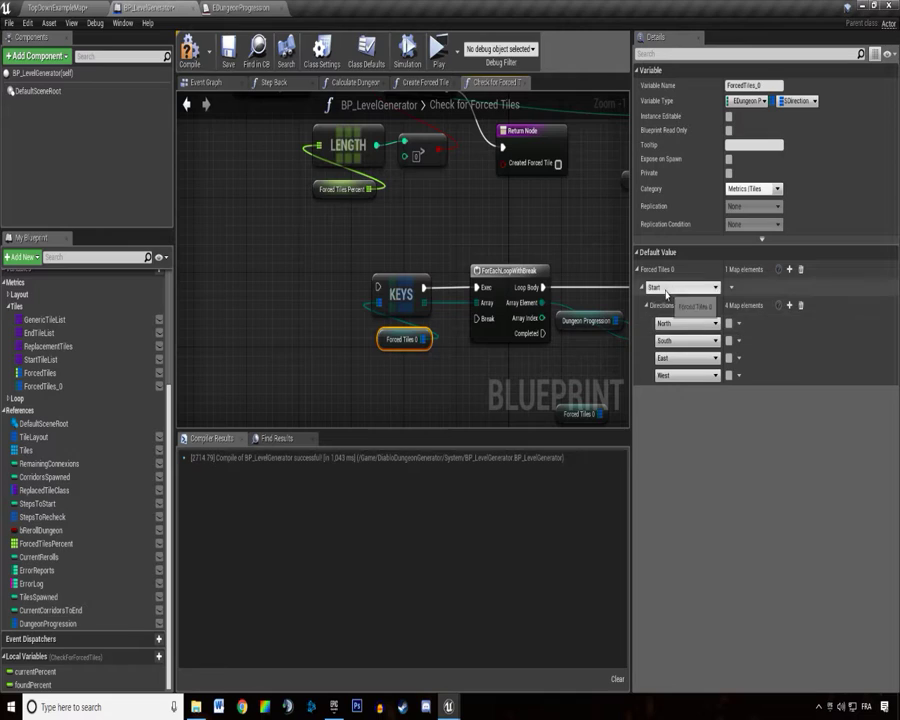
Change the entry's key to Early, compile, and add a second Start-keyed entry.
{"action": "left_click", "coordinate": [790, 270]}
{"action": "left_click", "coordinate": [683, 288]}
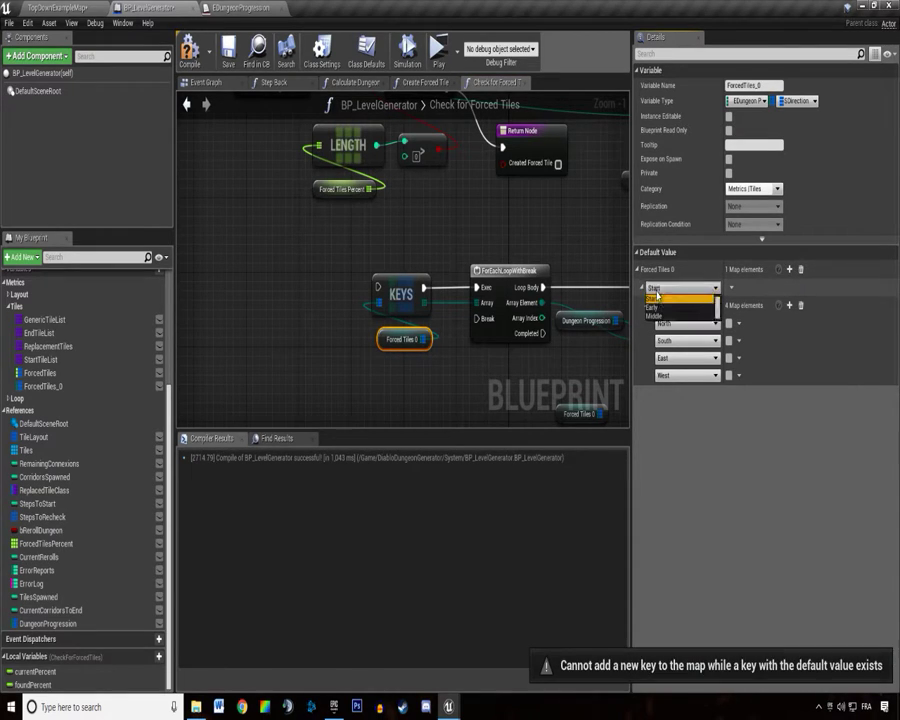
{"action": "left_click", "coordinate": [672, 306]}
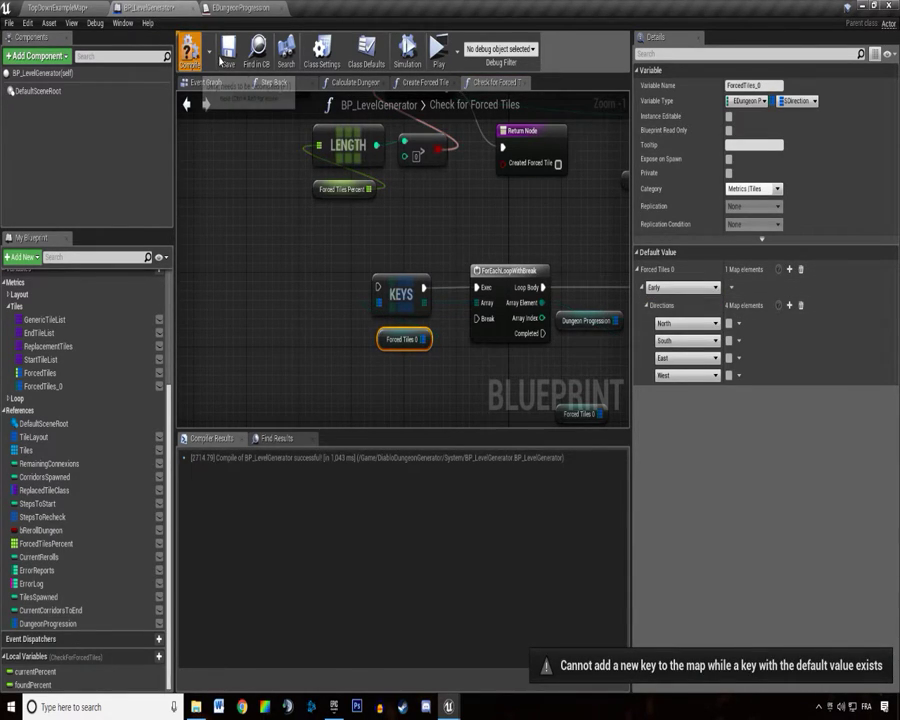
{"action": "left_click", "coordinate": [221, 62]}
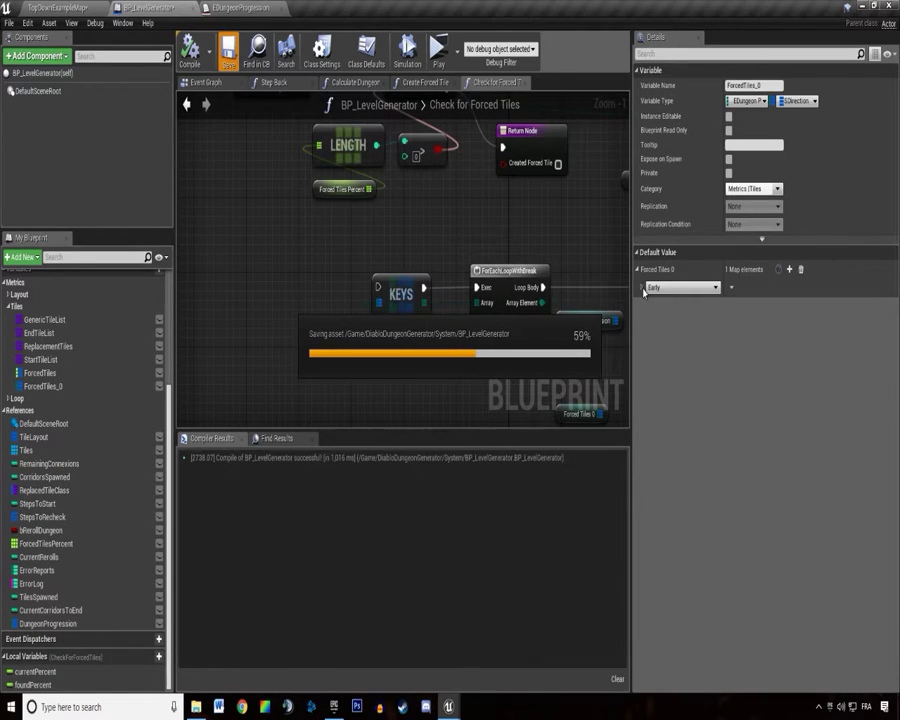
{"action": "left_click", "coordinate": [790, 270]}
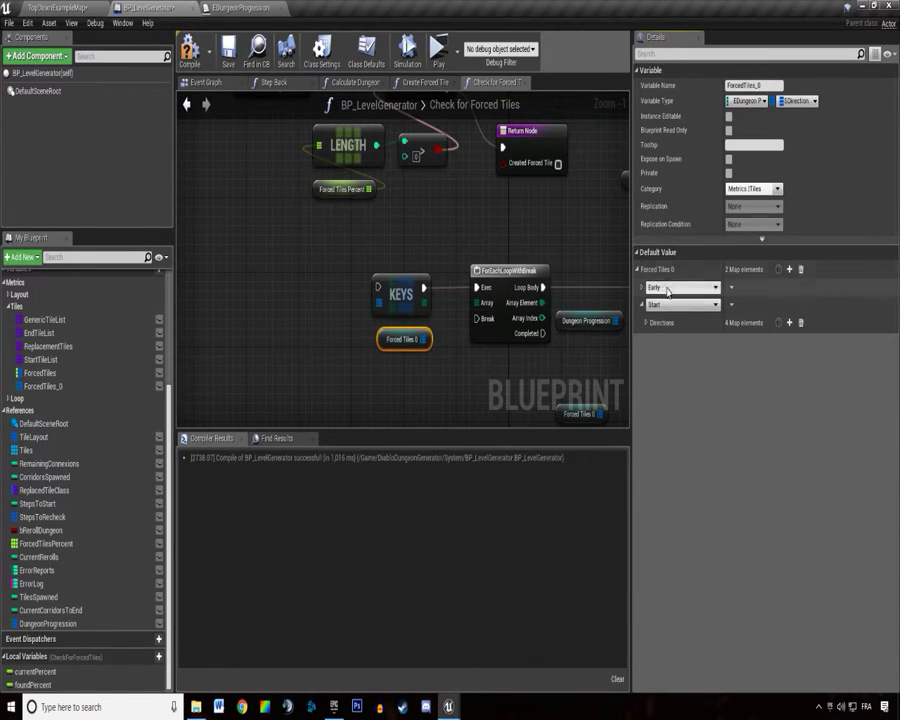
{"action": "left_click", "coordinate": [660, 304]}
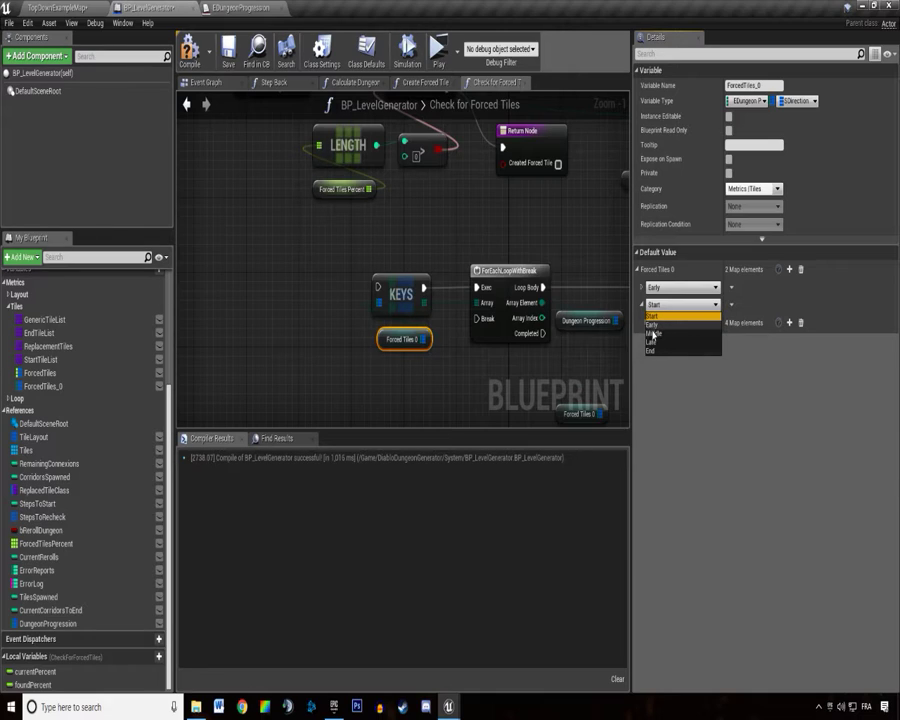
Review the Forced Tiles 0 default map entries and their progression key options without changing them.
{"action": "left_click", "coordinate": [567, 373]}
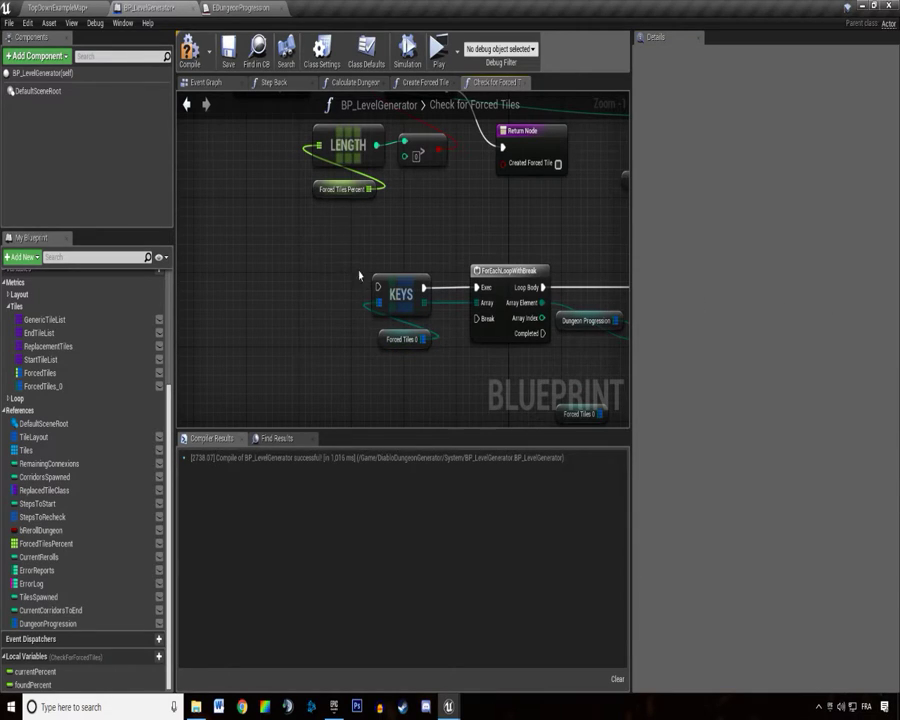
{"action": "left_click", "coordinate": [401, 339]}
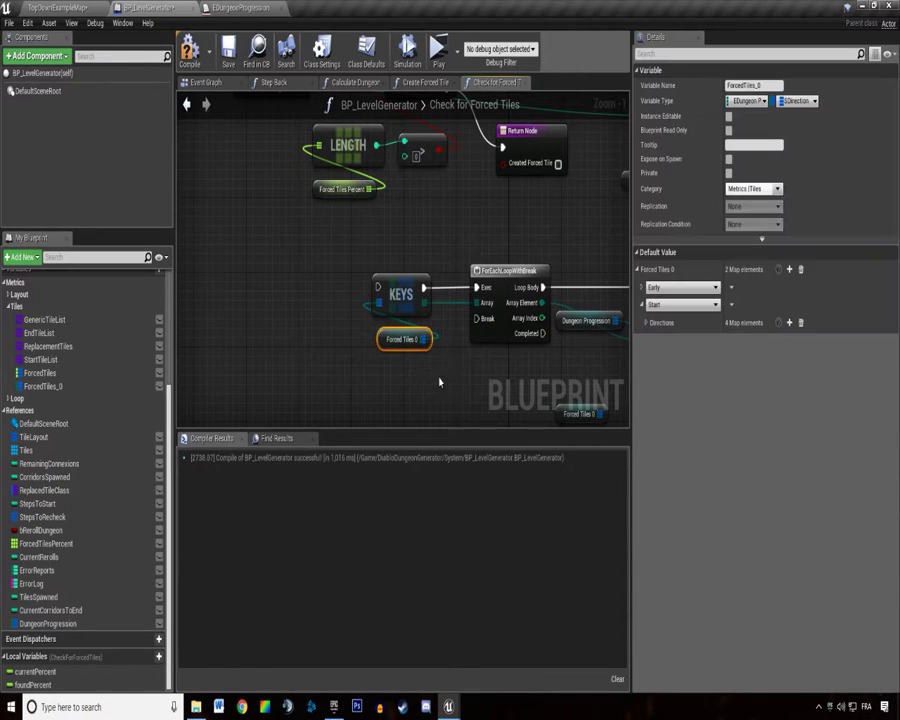
{"action": "left_click", "coordinate": [680, 304]}
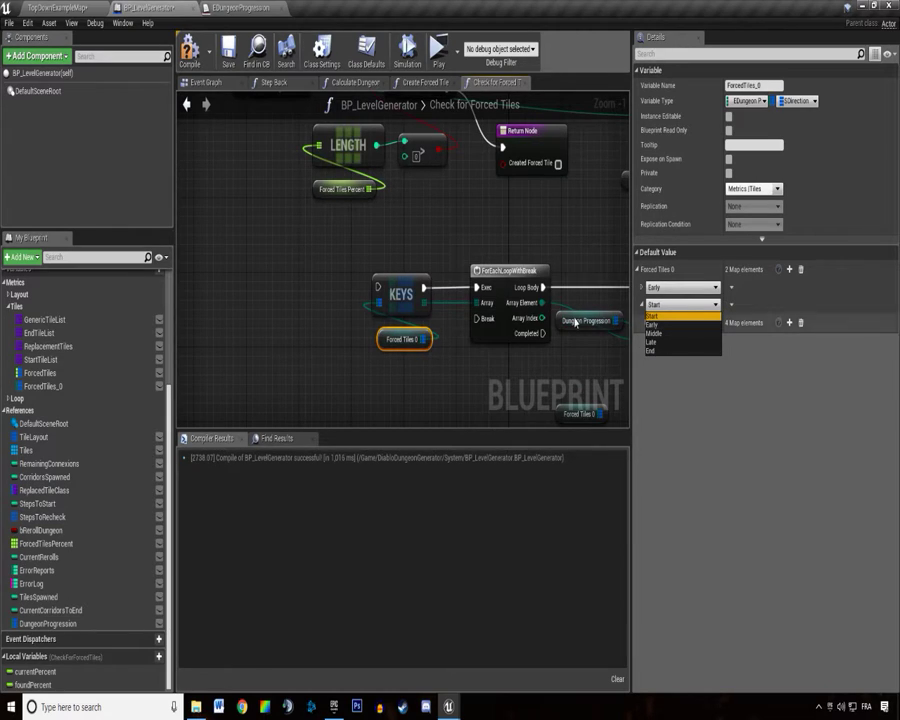
{"action": "left_click", "coordinate": [368, 253]}
{"action": "right_click_drag", "start_coordinate": [368, 253], "coordinate": [220, 210]}
{"action": "scroll", "coordinate": [348, 307], "scroll_direction": "down", "scroll_amount": 1}
{"action": "scroll", "coordinate": [348, 307], "scroll_direction": "up", "scroll_amount": 2}
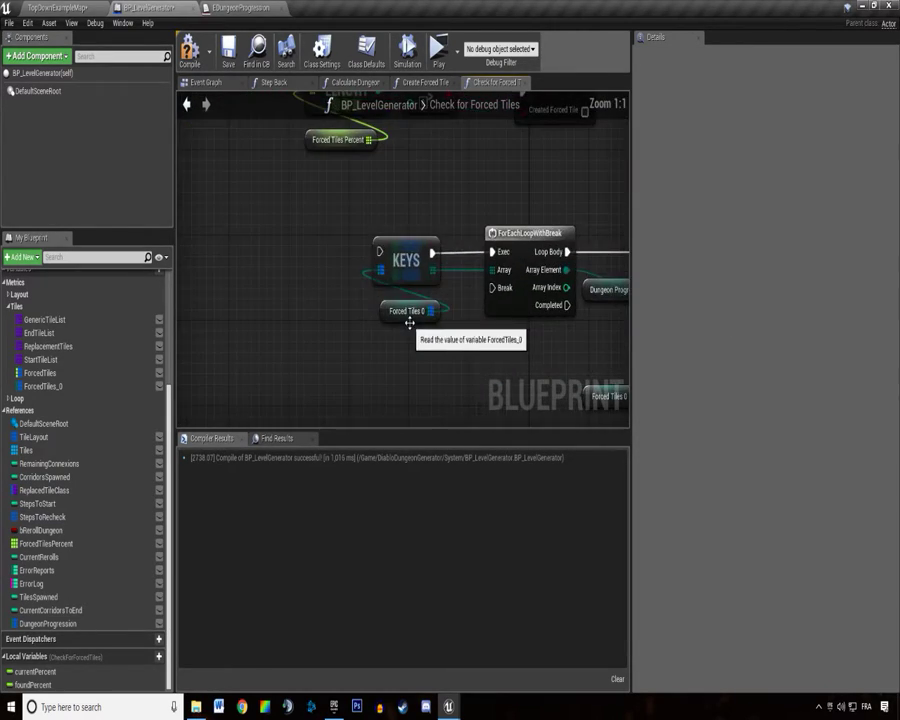
Check the Forced Tiles 0 getter and the FIND nodes, then compile BP_LevelGenerator.
{"action": "left_click", "coordinate": [406, 313]}
{"action": "scroll", "coordinate": [406, 313], "scroll_direction": "down", "scroll_amount": 1}
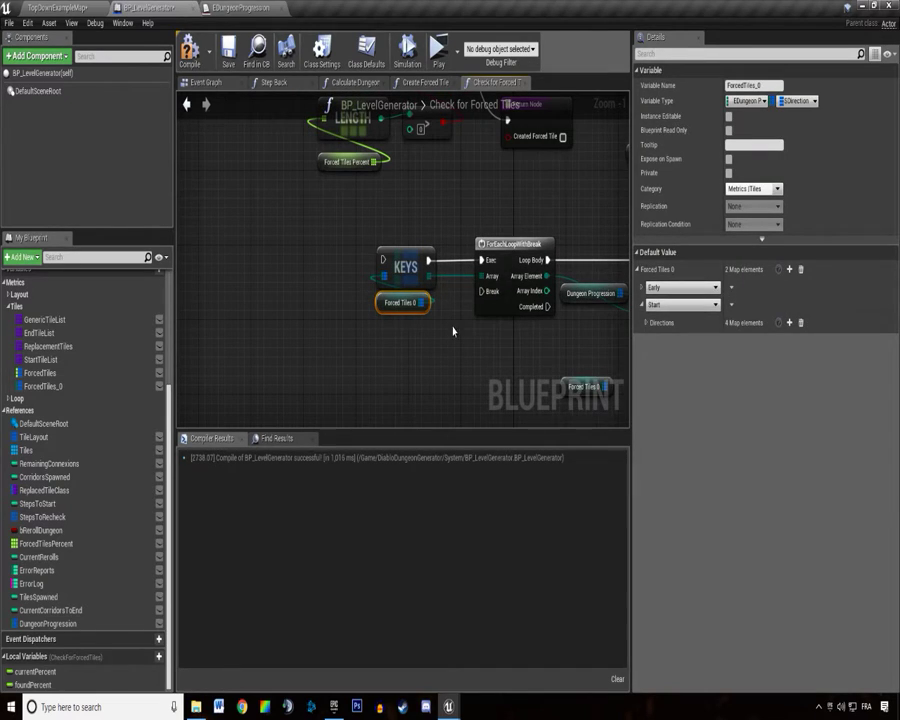
{"action": "left_click", "coordinate": [460, 296]}
{"action": "right_click_drag", "start_coordinate": [460, 296], "coordinate": [304, 282]}
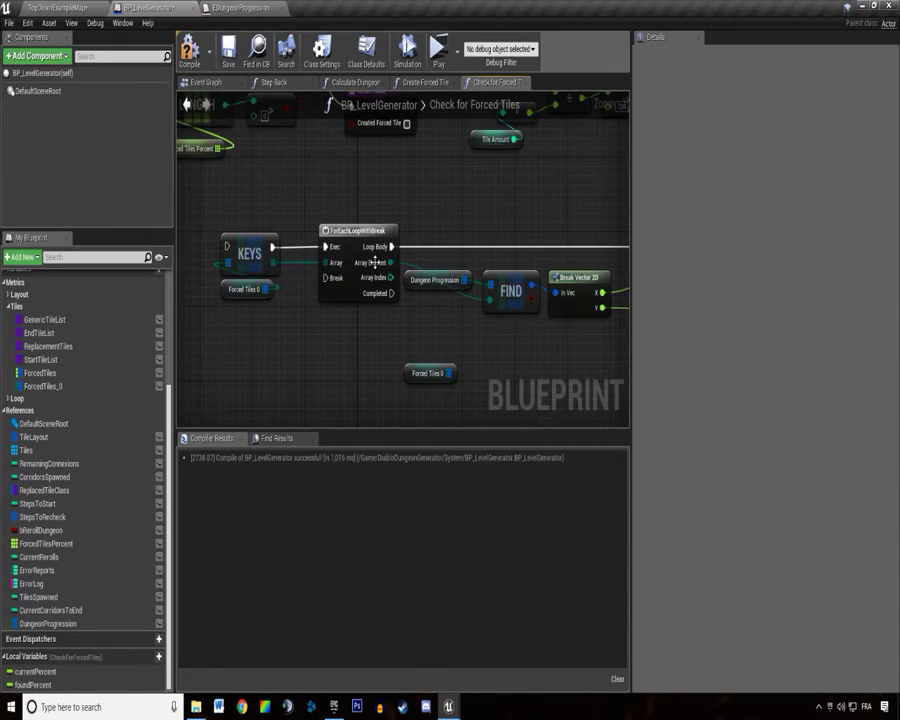
{"action": "left_click", "coordinate": [190, 50]}
Save the map and blueprint, then look over the Check for Forced Tiles loop chain.
{"action": "key", "text": "ctrl+shift+s"}
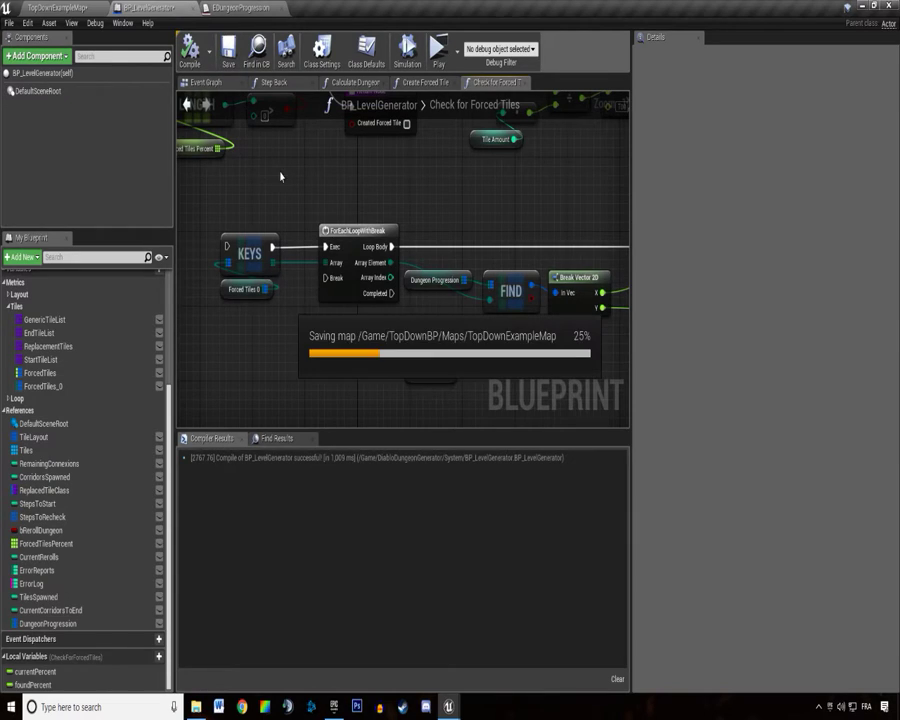
{"action": "left_click", "coordinate": [430, 370]}
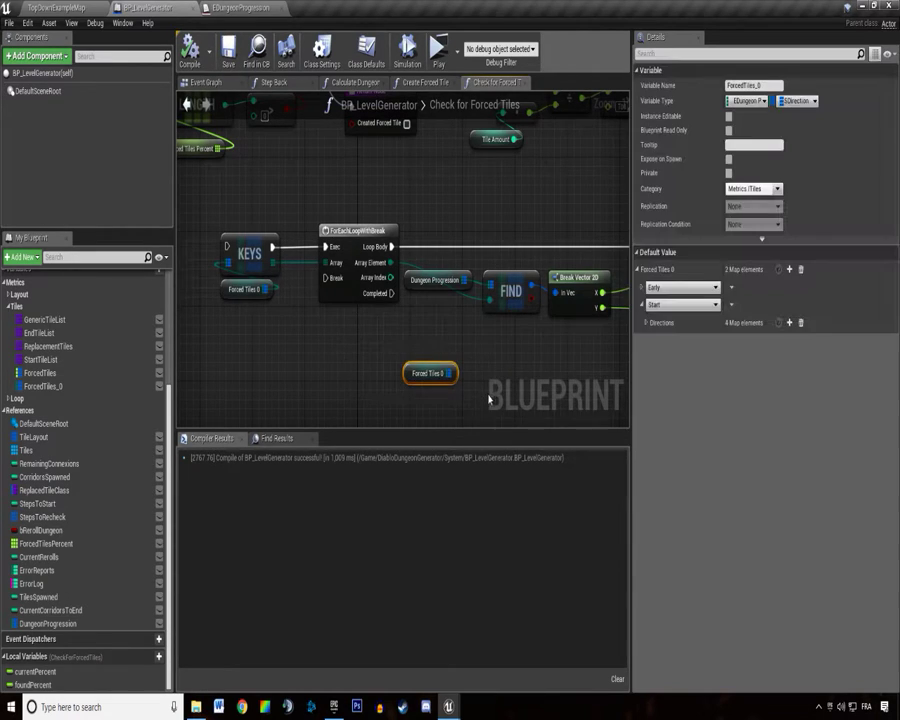
{"action": "right_click_drag", "start_coordinate": [430, 370], "coordinate": [300, 366]}
{"action": "left_click", "coordinate": [333, 364]}
{"action": "scroll", "coordinate": [333, 364], "scroll_direction": "down", "scroll_amount": 1}
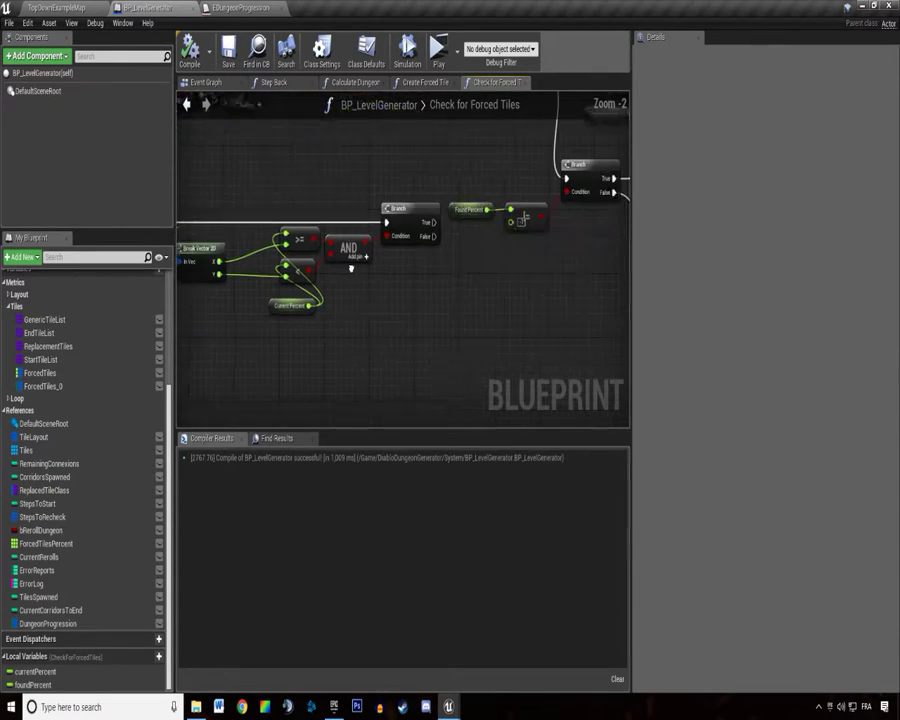
{"action": "right_click_drag", "start_coordinate": [322, 190], "coordinate": [489, 185]}
{"action": "right_click_drag", "start_coordinate": [200, 150], "coordinate": [269, 147]}
{"action": "scroll", "coordinate": [269, 147], "scroll_direction": "down", "scroll_amount": 1}
{"action": "scroll", "coordinate": [249, 150], "scroll_direction": "down", "scroll_amount": 1}
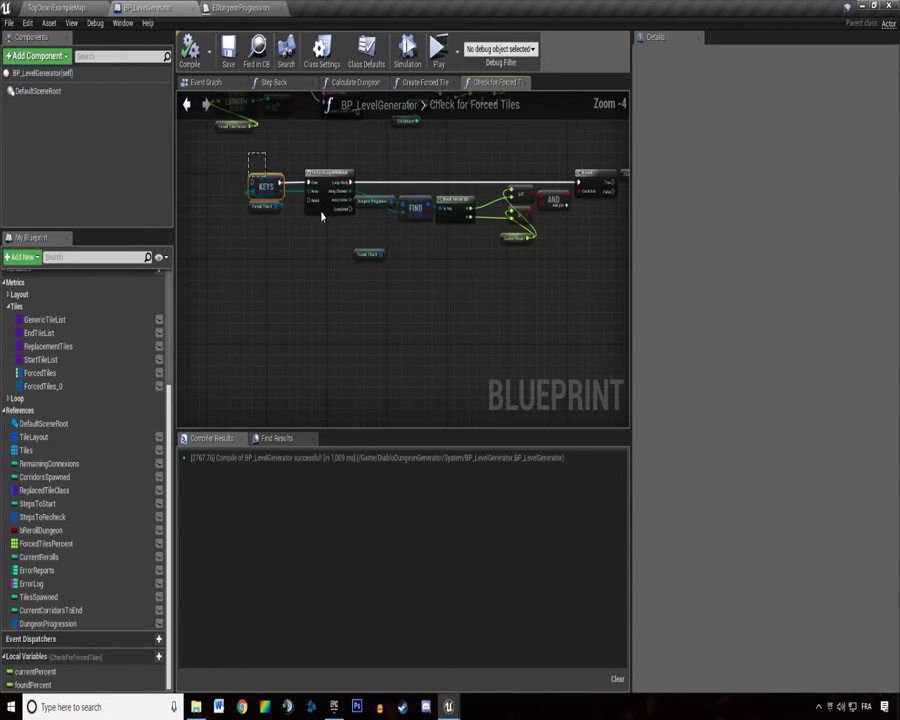
{"action": "left_click_drag", "start_coordinate": [249, 153], "coordinate": [583, 283]}
{"action": "left_click", "coordinate": [327, 174]}
{"action": "scroll", "coordinate": [255, 260], "scroll_direction": "up", "scroll_amount": 3}
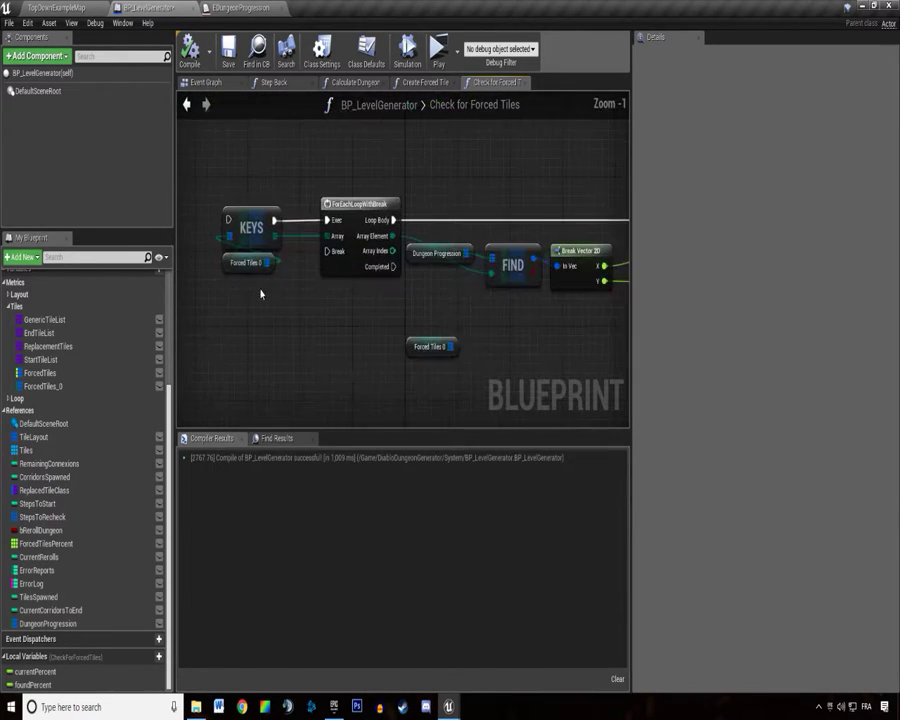
Paste a second Forced Tiles 0 getter and add a Find node keyed by the loop's Array Element.
{"action": "left_click", "coordinate": [244, 260]}
{"action": "right_click_drag", "start_coordinate": [513, 360], "coordinate": [368, 320]}
{"action": "key", "text": "ctrl+v"}
{"action": "left_click_drag", "start_coordinate": [412, 322], "coordinate": [490, 340]}
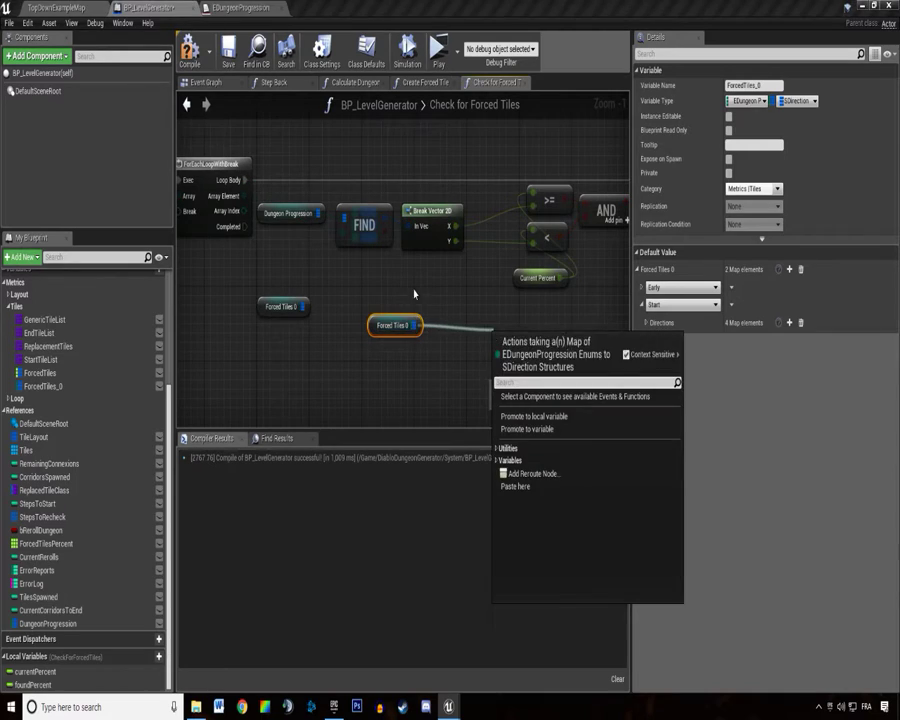
{"action": "key", "text": "Escape"}
{"action": "left_click_drag", "start_coordinate": [344, 264], "coordinate": [426, 364]}
{"action": "mouse_move", "coordinate": [414, 236]}
{"action": "right_mouse_down"}
{"action": "mouse_move", "coordinate": [308, 236]}
{"action": "mouse_move", "coordinate": [372, 271]}
{"action": "right_mouse_up"}
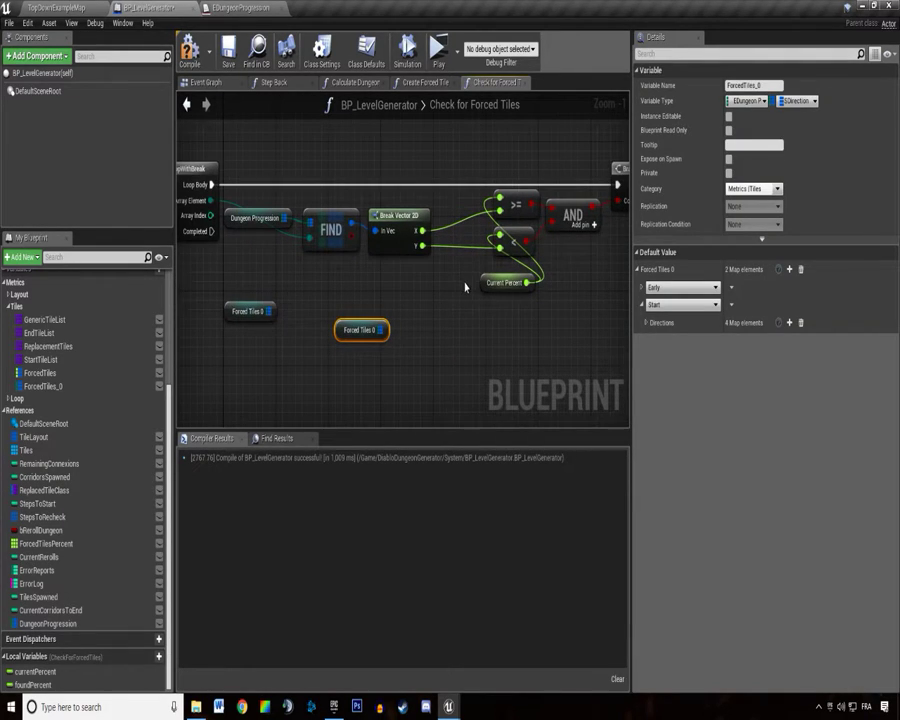
{"action": "left_click_drag", "start_coordinate": [381, 330], "coordinate": [436, 326]}
{"action": "key", "text": "Return"}
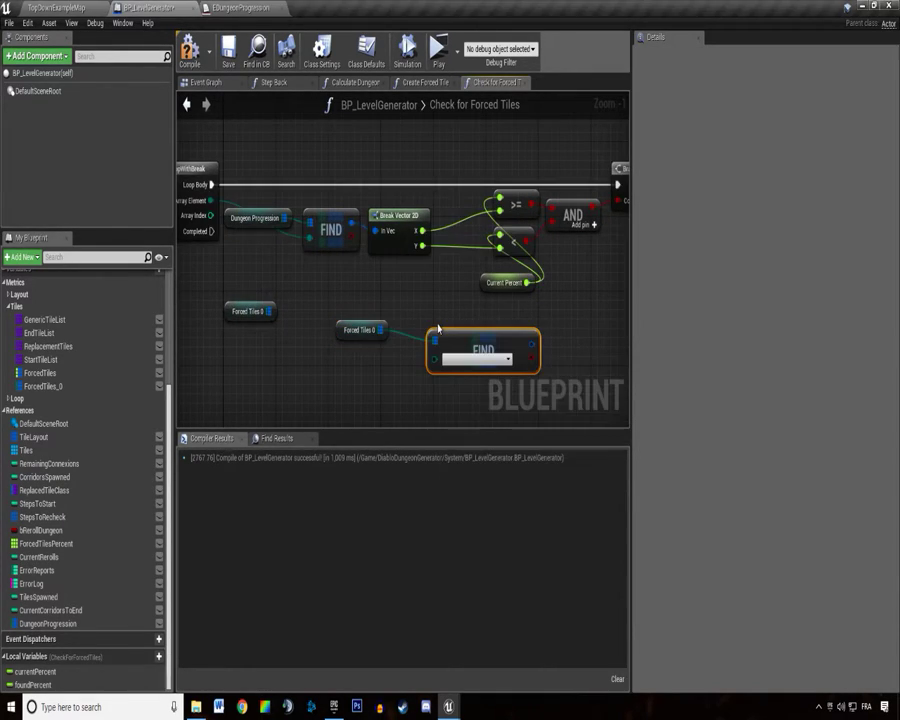
{"action": "mouse_move", "coordinate": [210, 201]}
{"action": "left_mouse_down"}
{"action": "mouse_move", "coordinate": [425, 371]}
{"action": "mouse_move", "coordinate": [527, 351]}
{"action": "left_mouse_up"}
Look over the Branch, Remove, Return, Create Forced Tile and SET foundPercent nodes.
{"action": "left_click", "coordinate": [361, 330], "text": "ctrl"}
{"action": "left_click", "coordinate": [314, 293]}
{"action": "scroll", "coordinate": [314, 293], "scroll_direction": "down", "scroll_amount": 2}
{"action": "mouse_move", "coordinate": [375, 316]}
{"action": "right_mouse_down"}
{"action": "mouse_move", "coordinate": [547, 270]}
{"action": "mouse_move", "coordinate": [468, 374]}
{"action": "mouse_move", "coordinate": [424, 243]}
{"action": "mouse_move", "coordinate": [218, 243]}
{"action": "right_mouse_up"}
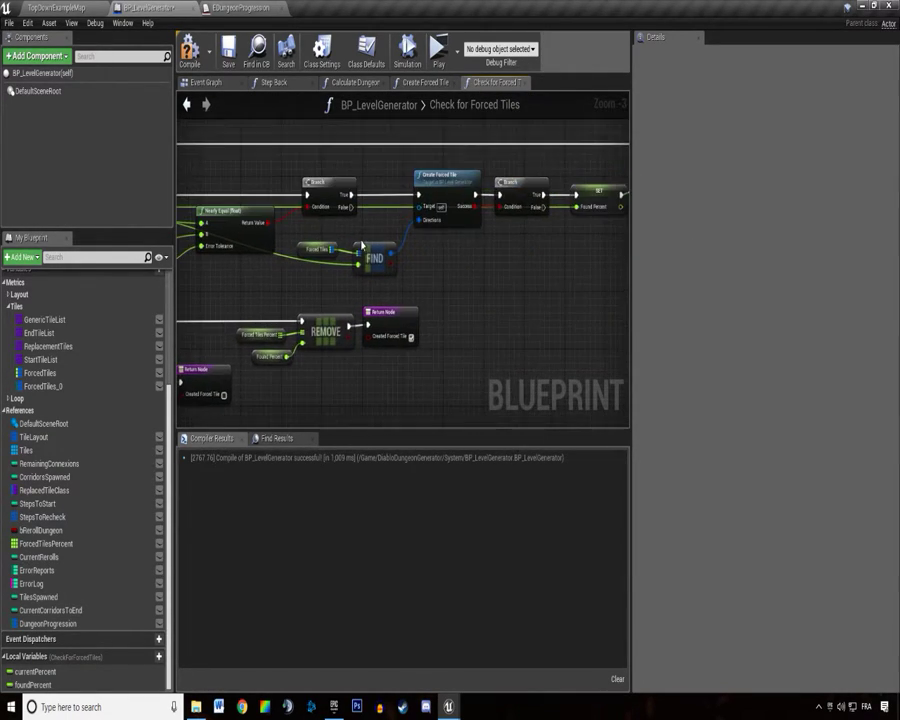
{"action": "right_click_drag", "start_coordinate": [440, 132], "coordinate": [352, 199]}
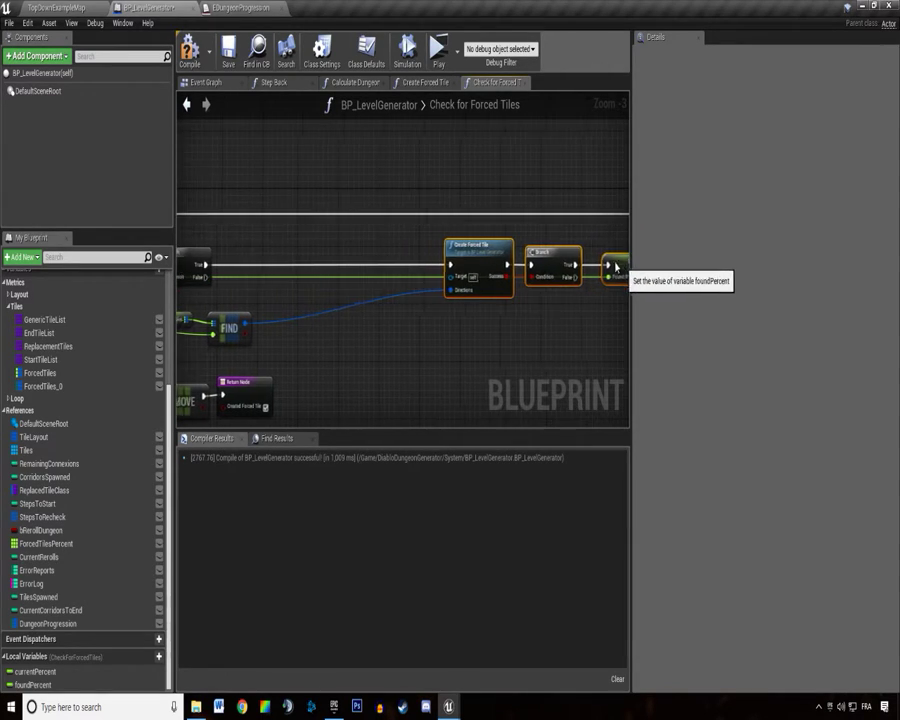
{"action": "mouse_move", "coordinate": [534, 289]}
{"action": "right_mouse_down"}
{"action": "mouse_move", "coordinate": [467, 267]}
{"action": "mouse_move", "coordinate": [600, 194]}
{"action": "mouse_move", "coordinate": [410, 242]}
{"action": "mouse_move", "coordinate": [341, 315]}
{"action": "mouse_move", "coordinate": [460, 312]}
{"action": "right_mouse_up"}
{"action": "left_click", "coordinate": [401, 298]}
{"action": "left_click", "coordinate": [432, 241]}
Return to the KEYS loop and pull a wire from its Array Element pin.
{"action": "scroll", "coordinate": [450, 317], "scroll_direction": "down", "scroll_amount": 1}
{"action": "scroll", "coordinate": [460, 312], "scroll_direction": "up", "scroll_amount": 2}
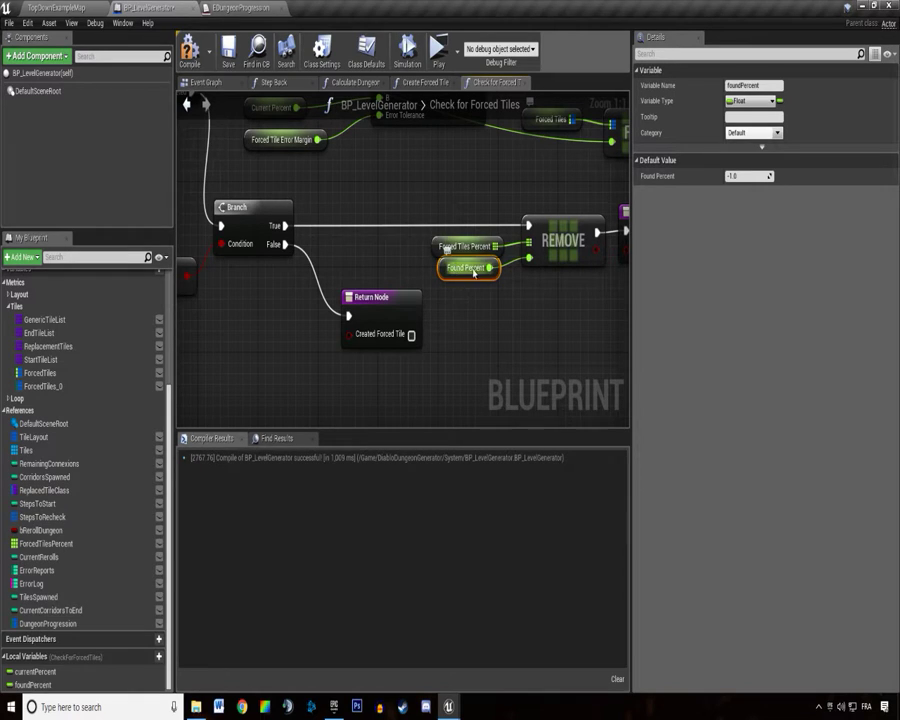
{"action": "scroll", "coordinate": [472, 268], "scroll_direction": "down", "scroll_amount": 3}
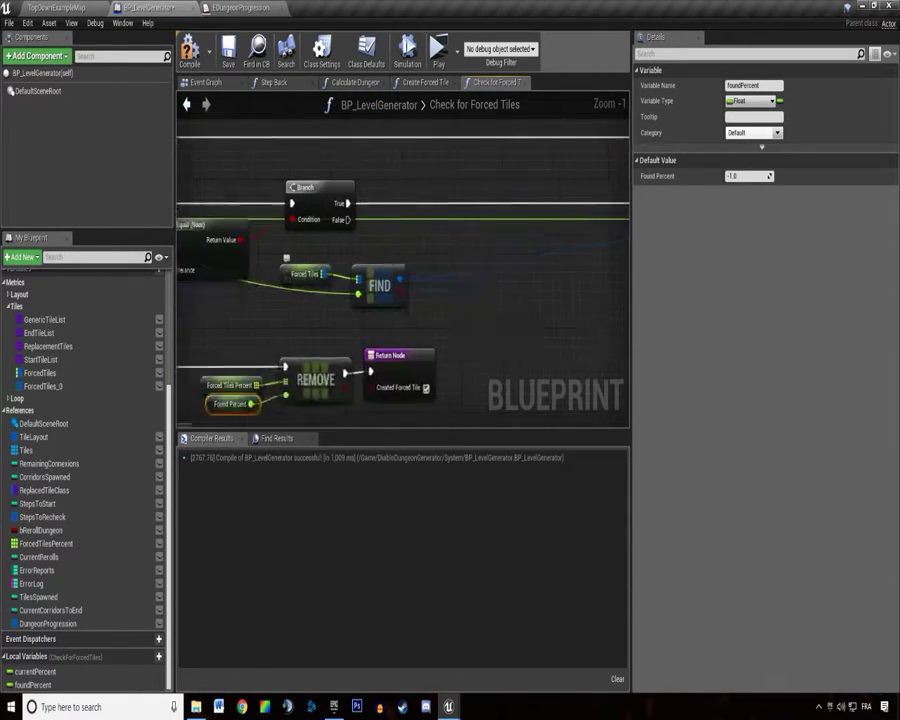
{"action": "right_click_drag", "start_coordinate": [472, 268], "coordinate": [325, 331]}
{"action": "scroll", "coordinate": [367, 219], "scroll_direction": "up", "scroll_amount": 2}
{"action": "right_click_drag", "start_coordinate": [412, 287], "coordinate": [459, 289]}
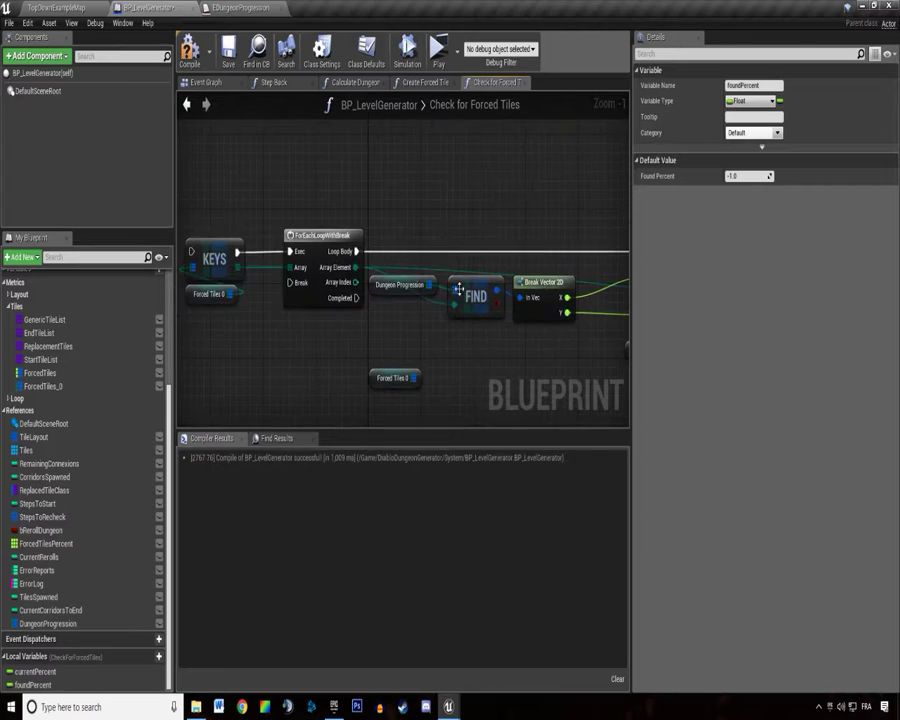
{"action": "left_click_drag", "start_coordinate": [358, 267], "coordinate": [482, 175]}
Promote Array Element to a local variable named forcedProgressionFound and save the blueprint.
{"action": "left_click", "coordinate": [512, 243]}
{"action": "type", "text": "forcedProgressionFound"}
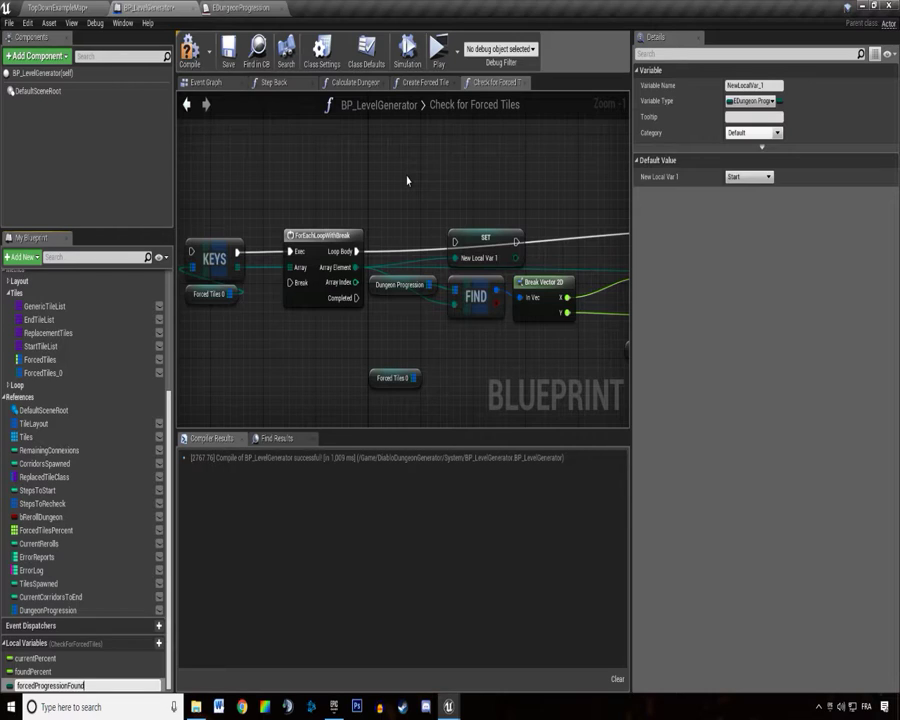
{"action": "key", "text": "Return"}
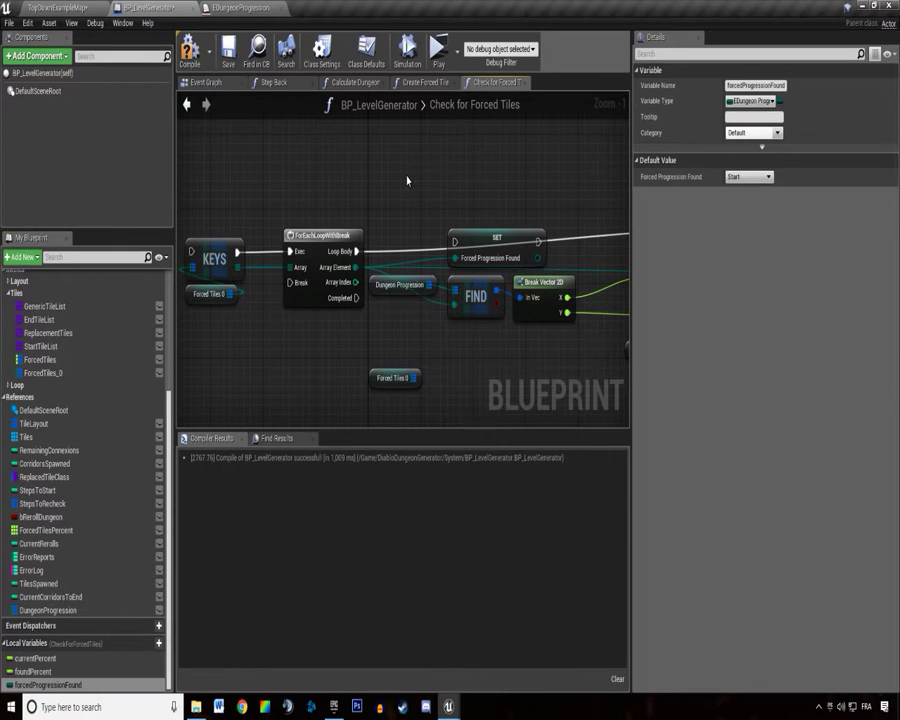
{"action": "key", "text": "ctrl+s"}
Place the SET forcedProgressionFound node beside the Branch and wire Branch True into it.
{"action": "mouse_move", "coordinate": [497, 243]}
{"action": "left_mouse_down"}
{"action": "mouse_move", "coordinate": [416, 290]}
{"action": "mouse_move", "coordinate": [535, 286]}
{"action": "left_mouse_up"}
{"action": "scroll", "coordinate": [487, 270], "scroll_direction": "down", "scroll_amount": 1}
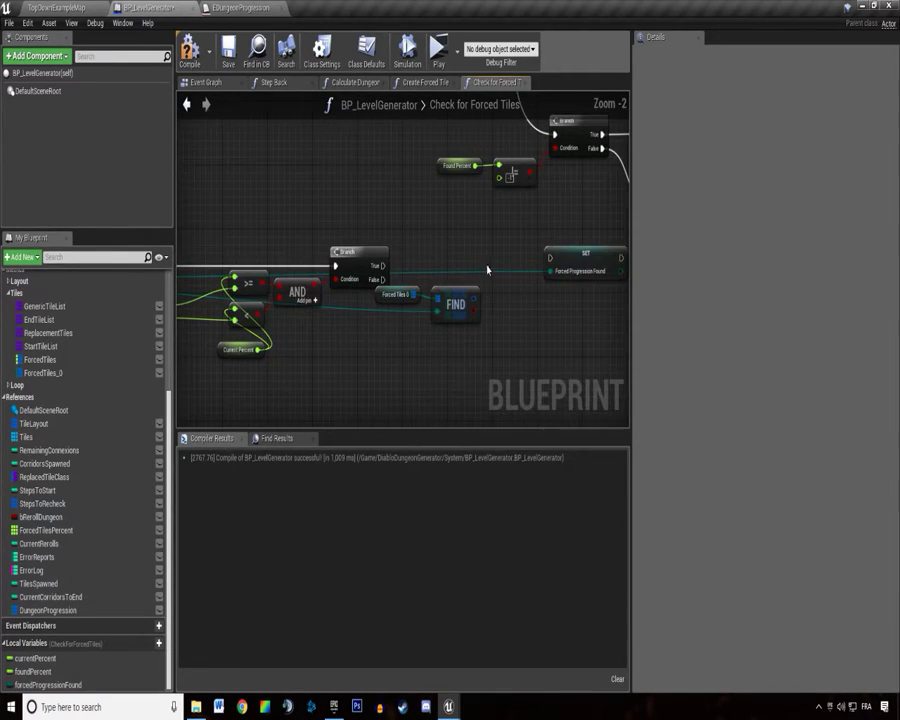
{"action": "left_click_drag", "start_coordinate": [466, 292], "coordinate": [505, 348]}
{"action": "left_click", "coordinate": [453, 258]}
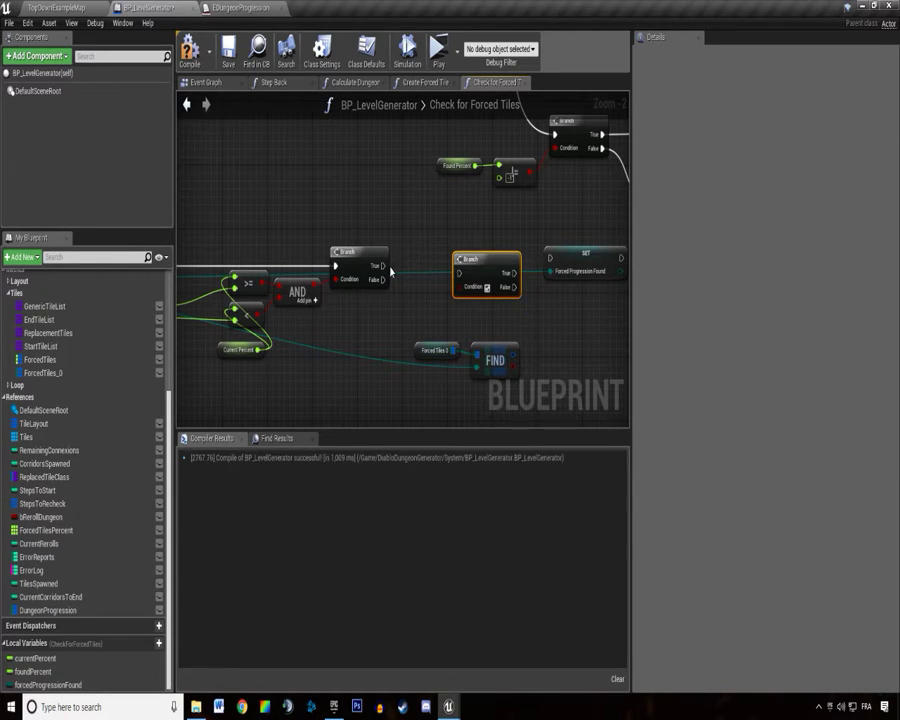
{"action": "right_click_drag", "start_coordinate": [455, 259], "coordinate": [363, 248]}
{"action": "key", "text": "Delete"}
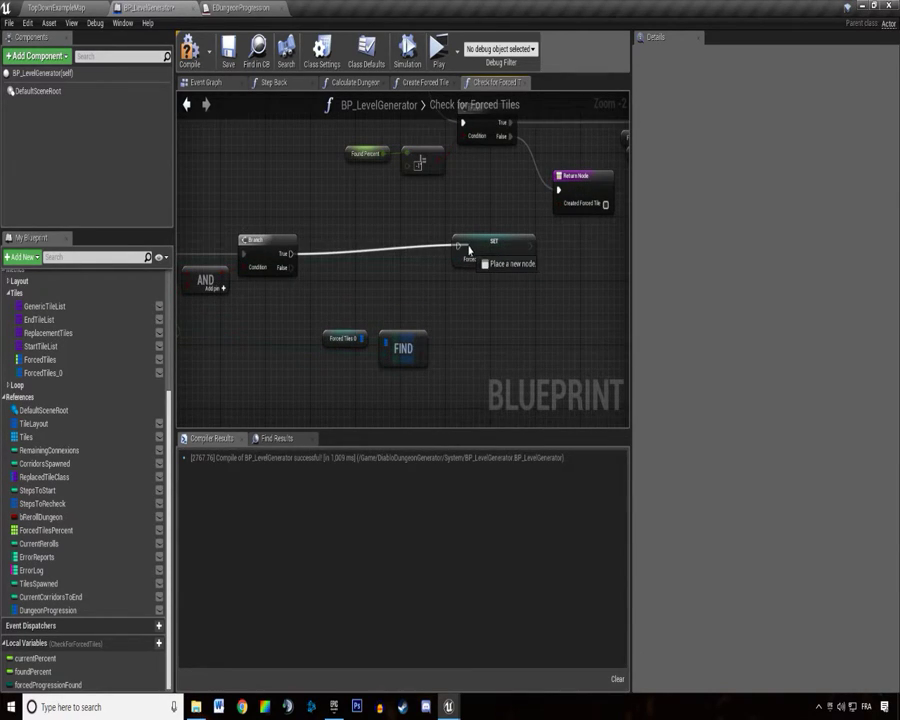
{"action": "left_click", "coordinate": [488, 249]}
{"action": "mouse_move", "coordinate": [290, 253]}
{"action": "left_mouse_down"}
{"action": "mouse_move", "coordinate": [452, 246]}
{"action": "mouse_move", "coordinate": [415, 256]}
{"action": "left_mouse_up"}
{"action": "left_click_drag", "start_coordinate": [312, 230], "coordinate": [570, 387]}
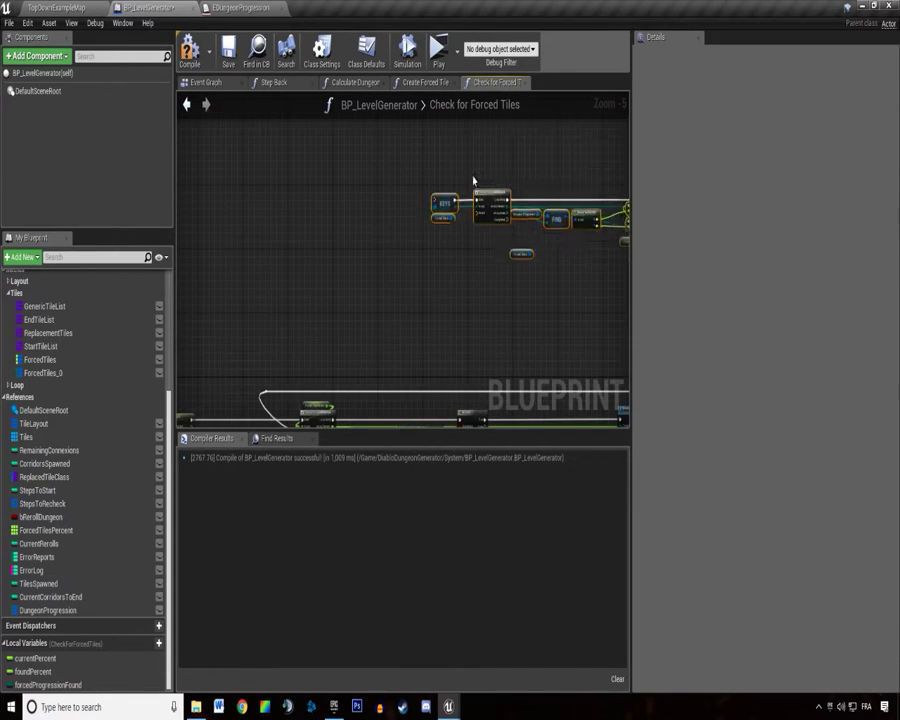
Connect the lower loop's Completed to the upper KEYS loop, then delete the lower loop and its getter.
{"action": "scroll", "coordinate": [340, 230], "scroll_direction": "up", "scroll_amount": 4}
{"action": "right_click_drag", "start_coordinate": [340, 230], "coordinate": [402, 337]}
{"action": "scroll", "coordinate": [382, 168], "scroll_direction": "down", "scroll_amount": 1}
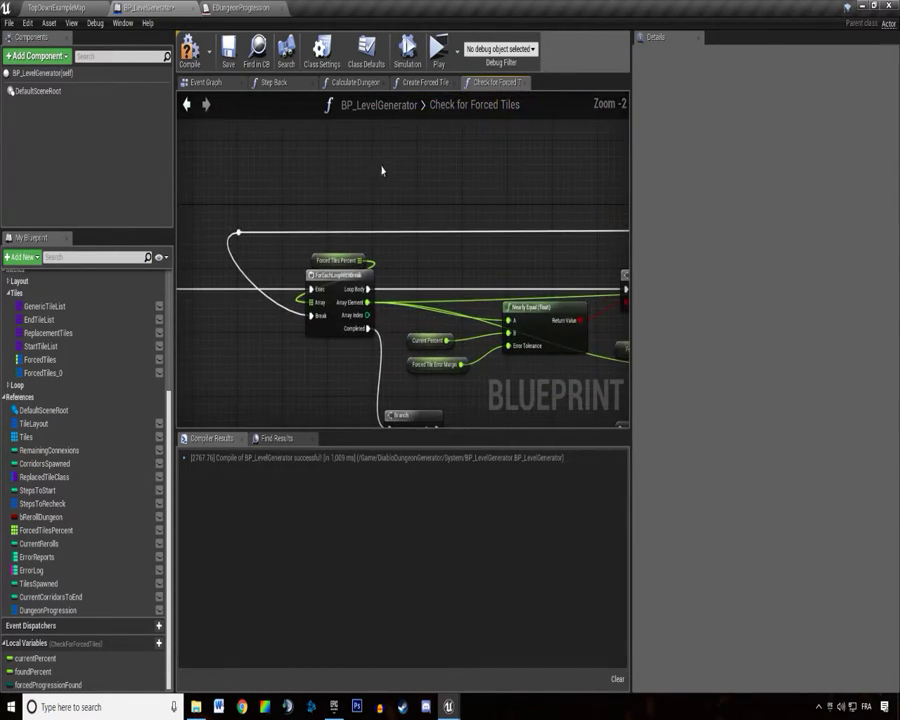
{"action": "scroll", "coordinate": [337, 254], "scroll_direction": "down", "scroll_amount": 1}
{"action": "scroll", "coordinate": [301, 308], "scroll_direction": "down", "scroll_amount": 1}
{"action": "left_click_drag", "start_coordinate": [290, 368], "coordinate": [352, 150], "text": "ctrl"}
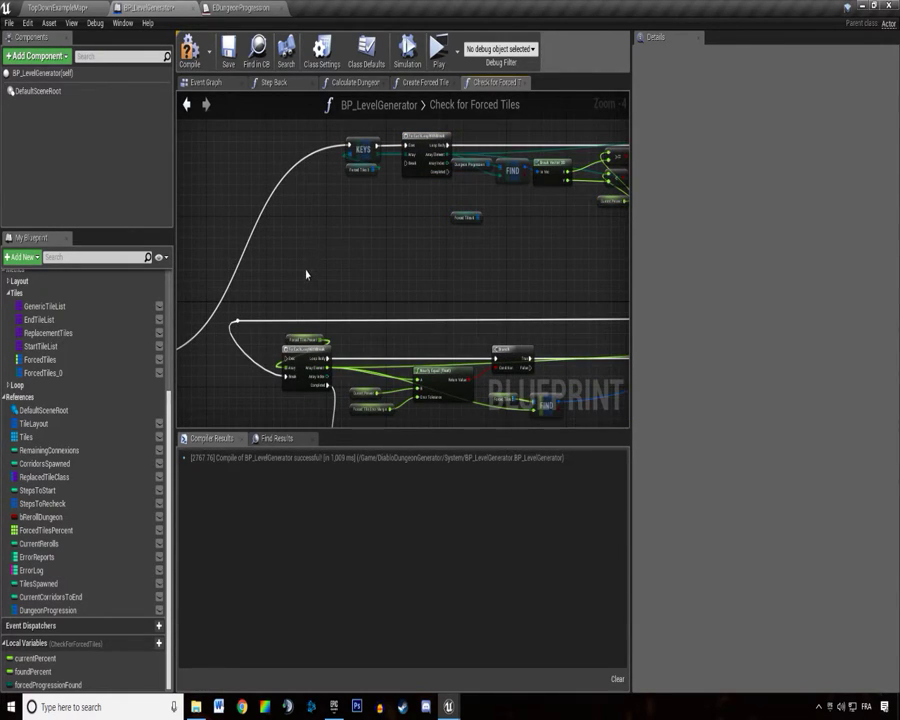
{"action": "right_click_drag", "start_coordinate": [335, 403], "coordinate": [307, 375]}
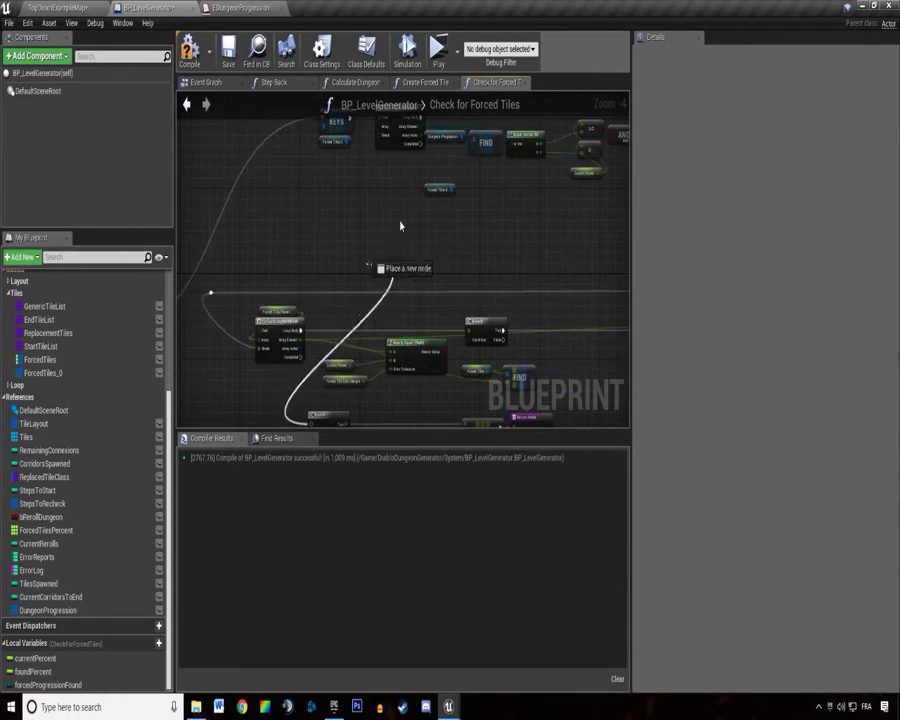
{"action": "left_click_drag", "start_coordinate": [302, 358], "coordinate": [418, 146]}
{"action": "right_click_drag", "start_coordinate": [280, 337], "coordinate": [280, 367]}
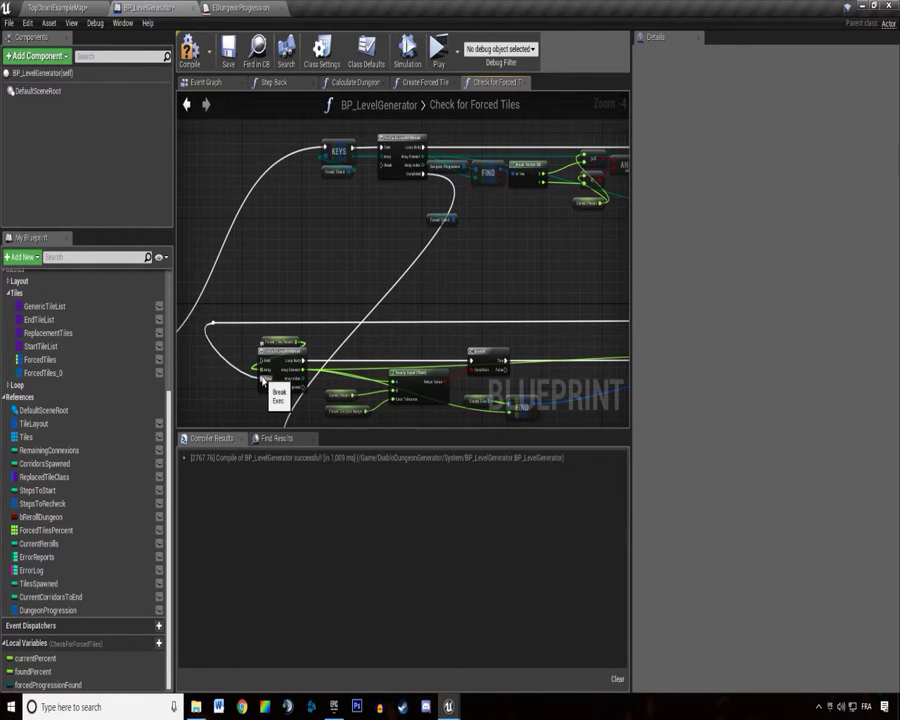
{"action": "left_click_drag", "start_coordinate": [262, 378], "coordinate": [385, 168], "text": "ctrl"}
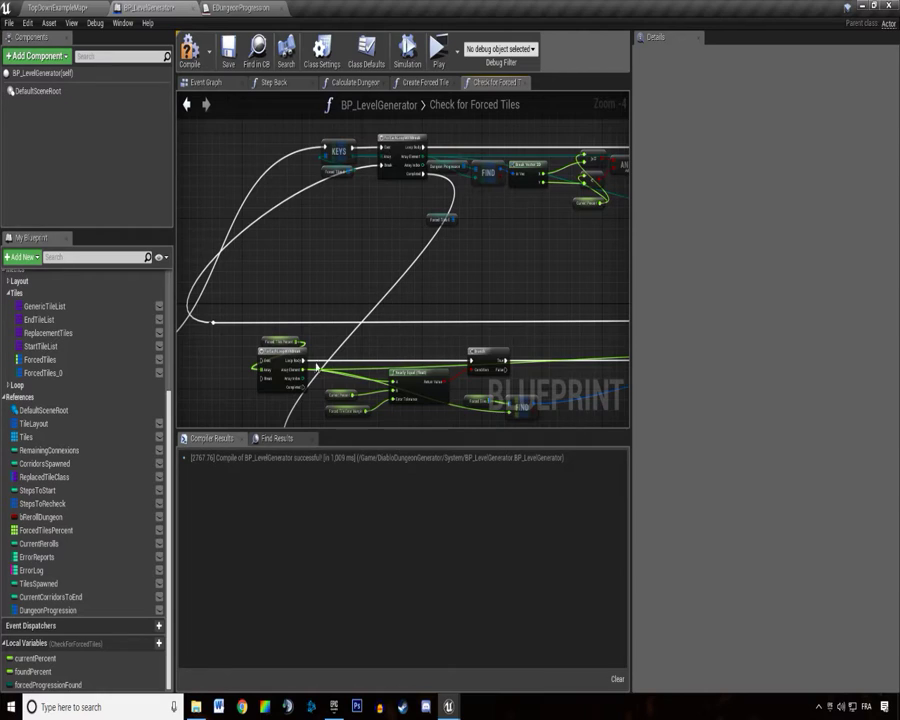
{"action": "right_click_drag", "start_coordinate": [397, 347], "coordinate": [364, 302]}
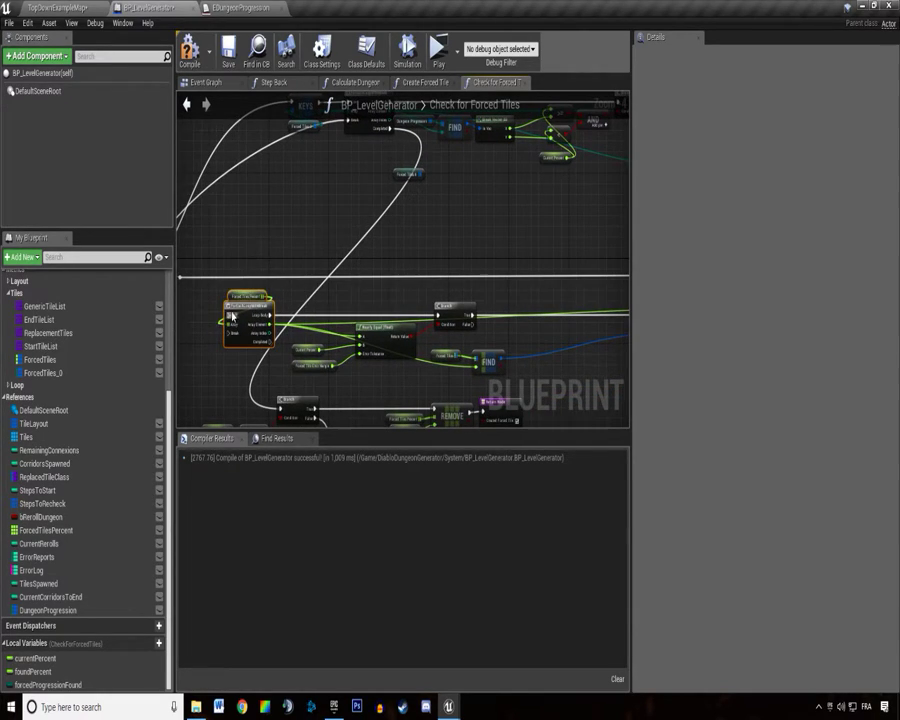
{"action": "key", "text": "Delete"}
{"action": "key", "text": "Delete"}
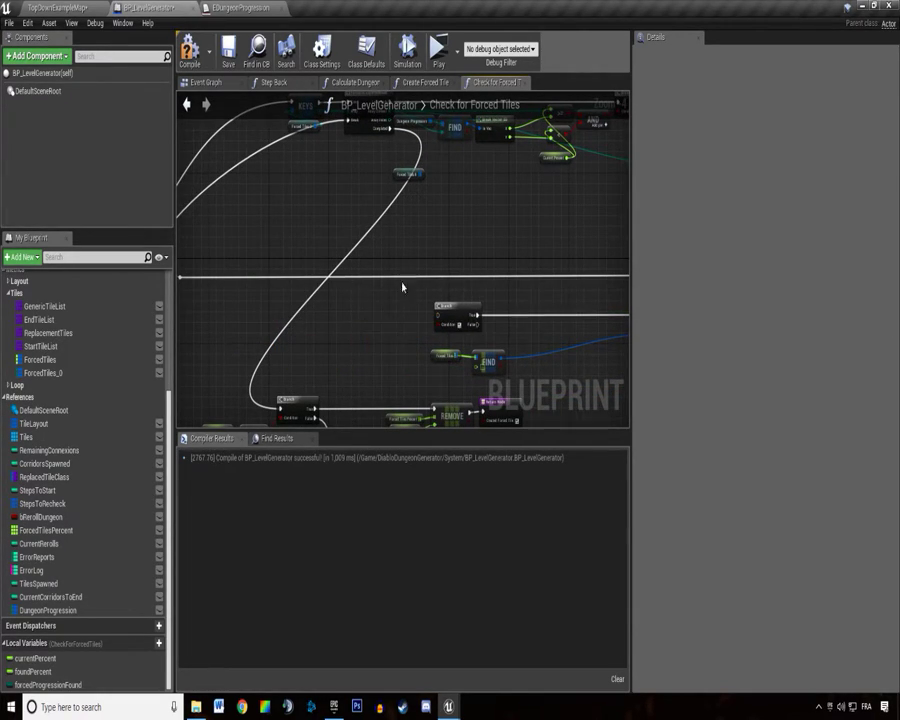
Rearrange the Forced Tiles lookup and surrounding node groups near Create Forced Tile.
{"action": "right_click_drag", "start_coordinate": [500, 318], "coordinate": [380, 282]}
{"action": "mouse_move", "coordinate": [235, 282]}
{"action": "left_mouse_down"}
{"action": "mouse_move", "coordinate": [345, 342]}
{"action": "mouse_move", "coordinate": [451, 314]}
{"action": "left_mouse_up"}
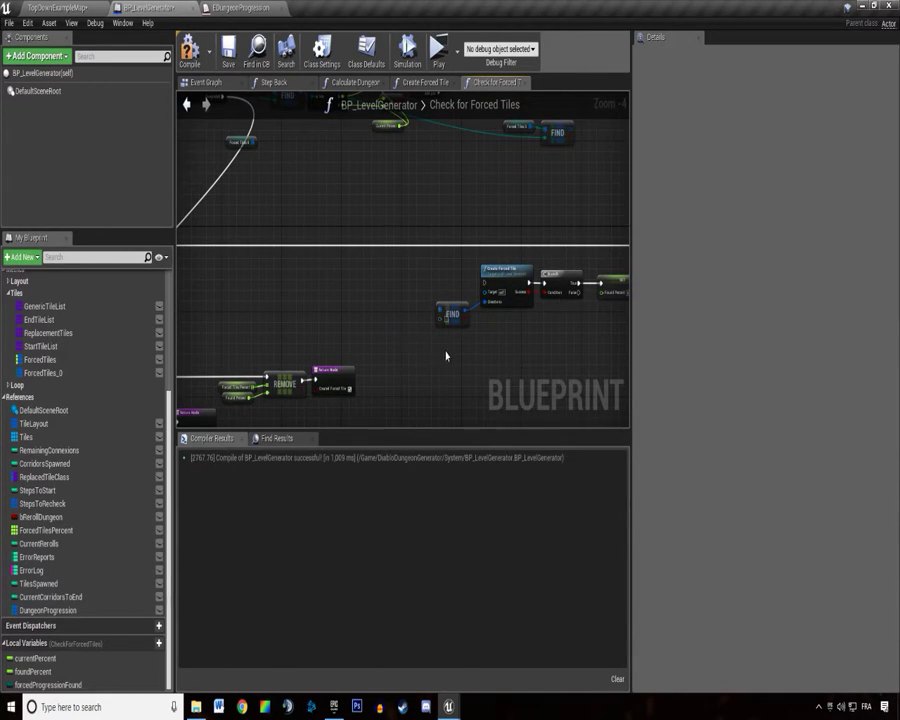
{"action": "scroll", "coordinate": [358, 346], "scroll_direction": "down", "scroll_amount": 2}
{"action": "right_click_drag", "start_coordinate": [383, 220], "coordinate": [308, 160]}
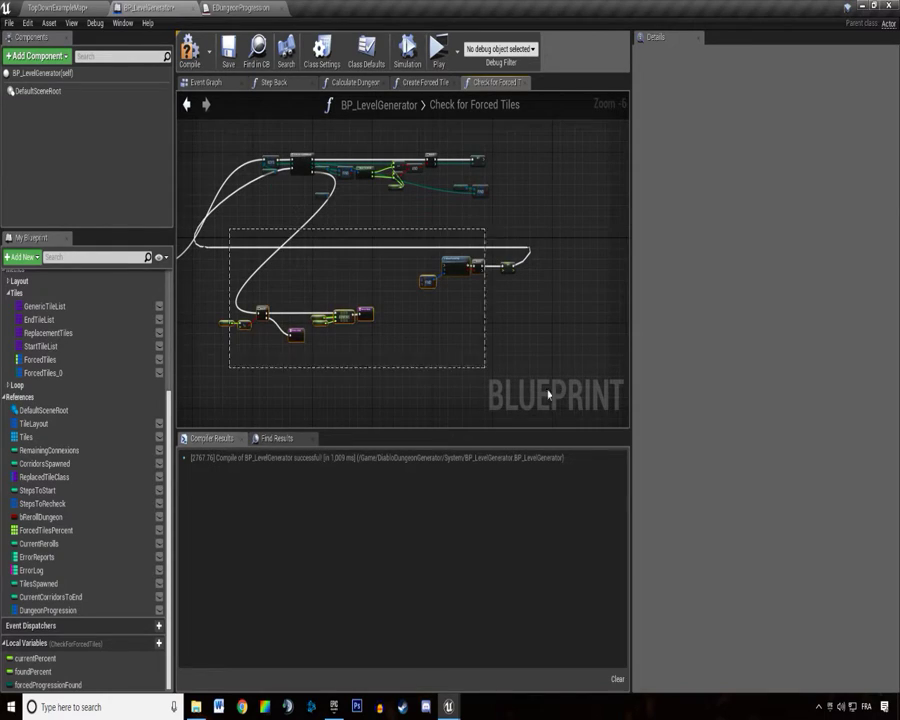
{"action": "left_click_drag", "start_coordinate": [230, 230], "coordinate": [482, 366]}
{"action": "left_click_drag", "start_coordinate": [345, 300], "coordinate": [569, 328]}
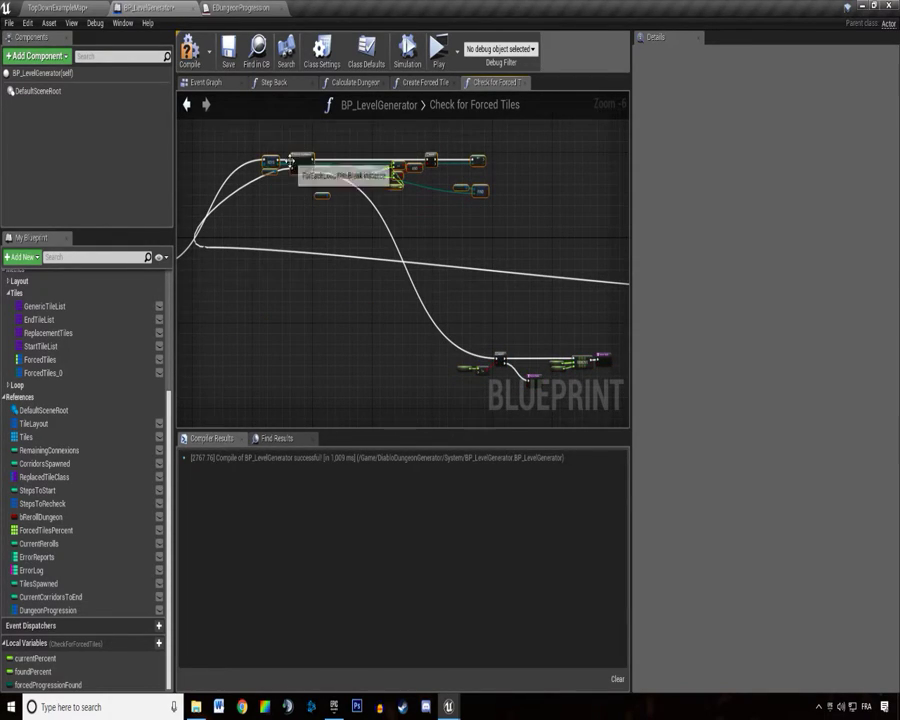
{"action": "left_click_drag", "start_coordinate": [290, 162], "coordinate": [206, 240]}
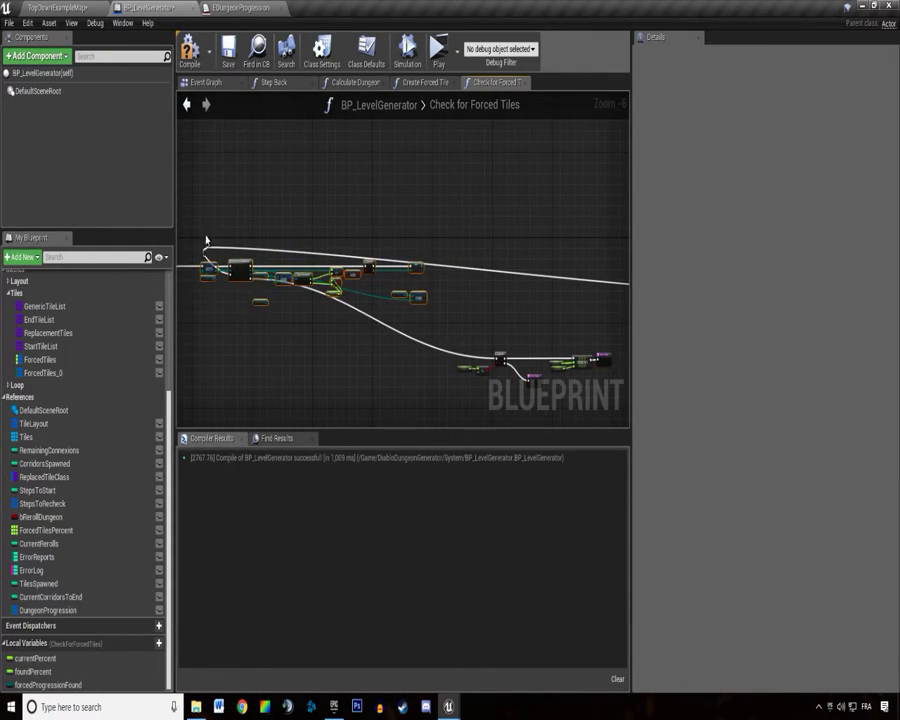
{"action": "right_click_drag", "start_coordinate": [265, 192], "coordinate": [60, 157]}
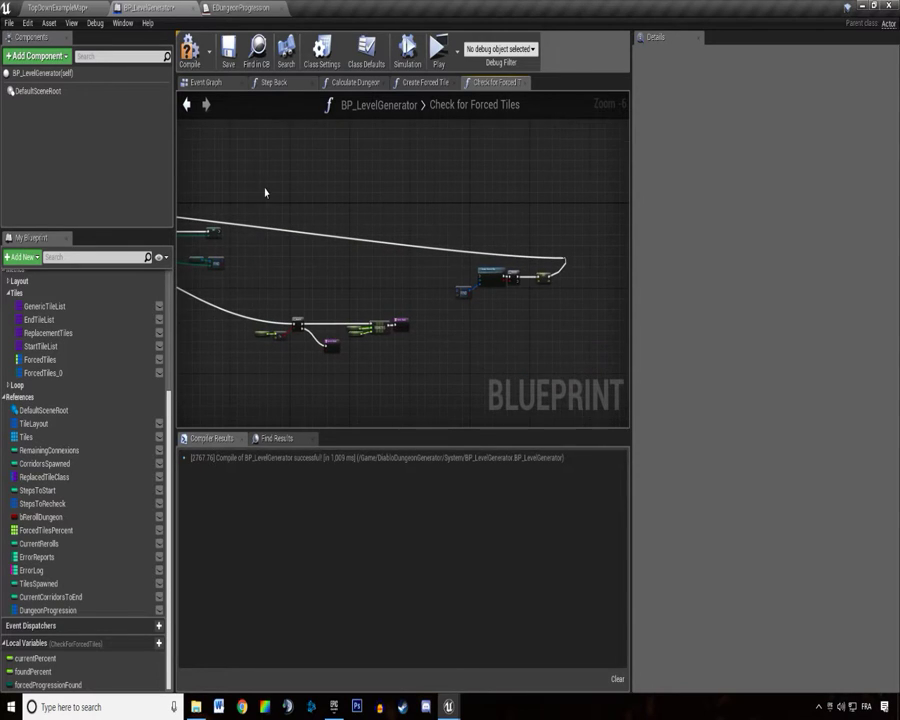
{"action": "scroll", "coordinate": [400, 260], "scroll_direction": "up", "scroll_amount": 3}
{"action": "scroll", "coordinate": [400, 260], "scroll_direction": "up", "scroll_amount": 1}
Wire the Forced Tiles 0 FIND result into Create Forced Tile's Directions and delete the redundant FIND.
{"action": "left_click", "coordinate": [295, 232]}
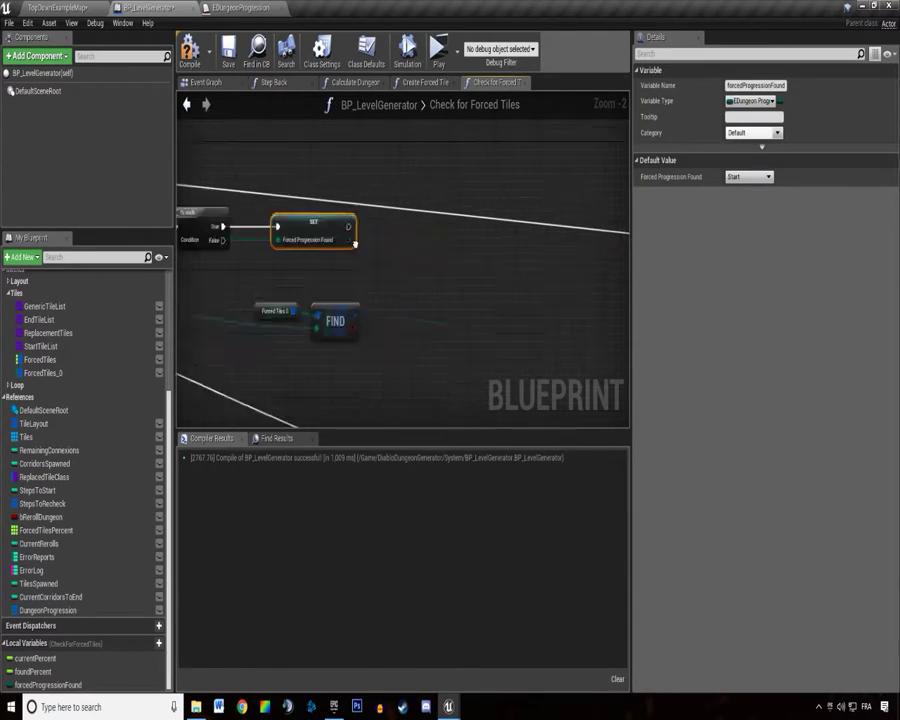
{"action": "scroll", "coordinate": [298, 235], "scroll_direction": "down", "scroll_amount": 3}
{"action": "left_click_drag", "start_coordinate": [571, 316], "coordinate": [571, 316]}
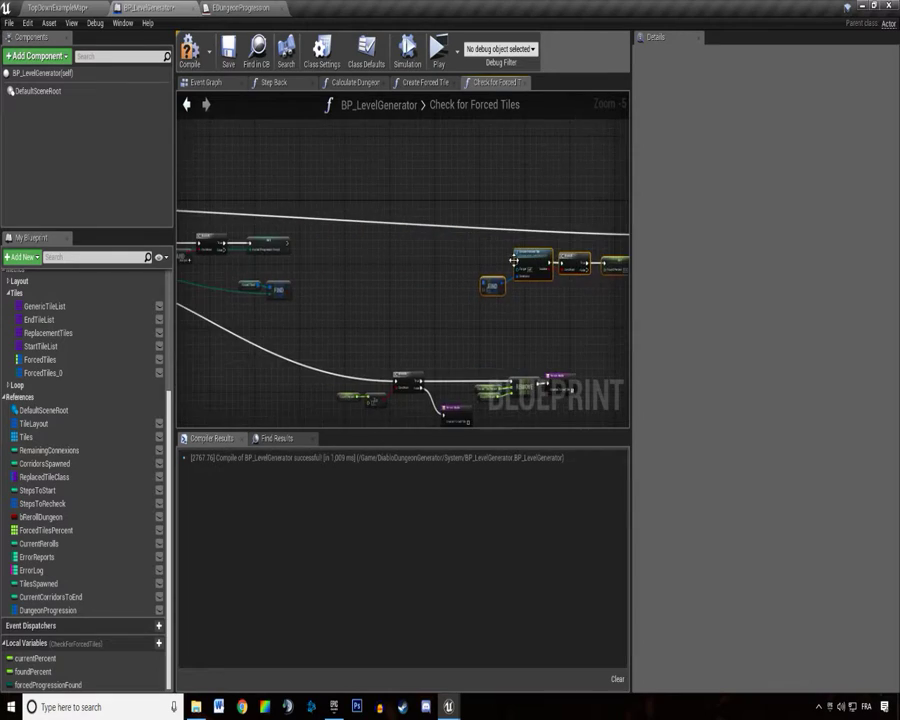
{"action": "scroll", "coordinate": [440, 258], "scroll_direction": "up", "scroll_amount": 2}
{"action": "scroll", "coordinate": [440, 258], "scroll_direction": "up", "scroll_amount": 2}
{"action": "left_click_drag", "start_coordinate": [347, 241], "coordinate": [483, 248]}
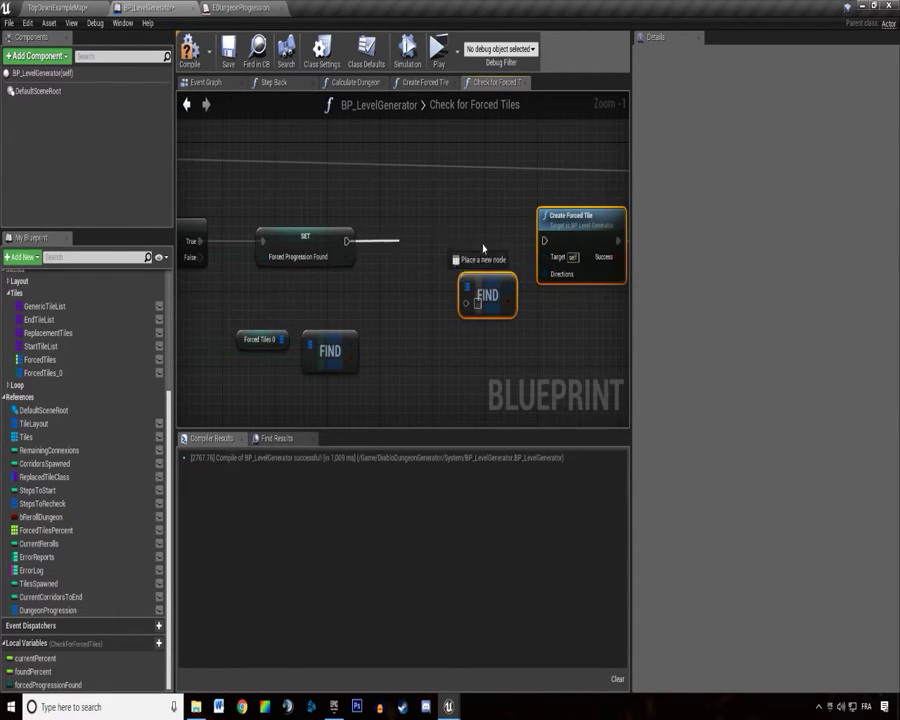
{"action": "left_click_drag", "start_coordinate": [575, 216], "coordinate": [477, 216]}
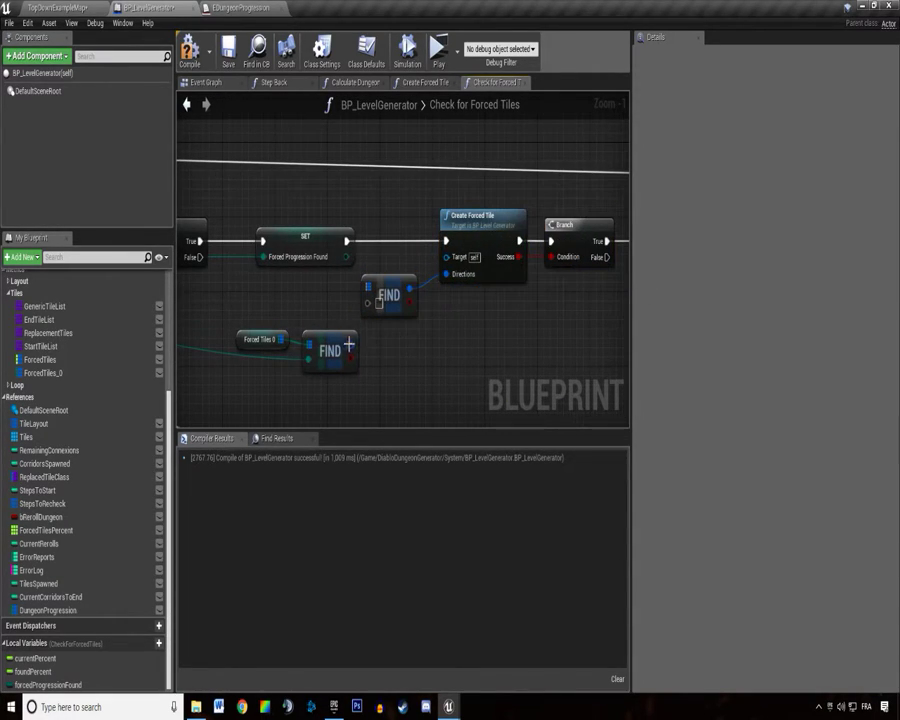
{"action": "left_click_drag", "start_coordinate": [348, 346], "coordinate": [453, 269]}
{"action": "left_click", "coordinate": [390, 295]}
{"action": "key", "text": "Delete"}
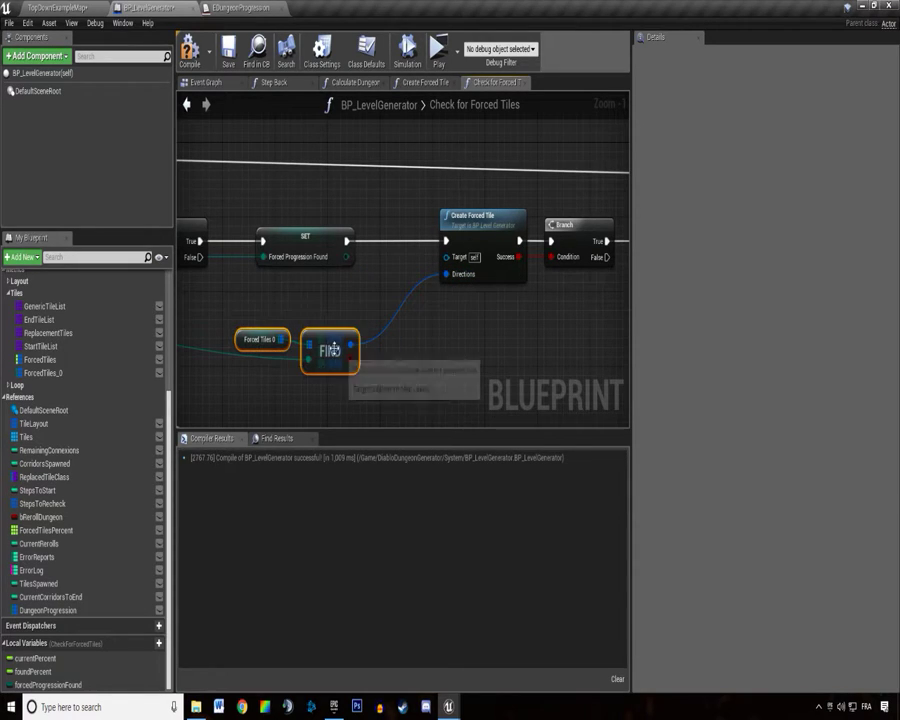
{"action": "left_click_drag", "start_coordinate": [330, 350], "coordinate": [402, 296]}
Move SET Forced Progression Found, Create Forced Tile, Branch and FIND to the right together.
{"action": "scroll", "coordinate": [369, 331], "scroll_direction": "down", "scroll_amount": 1}
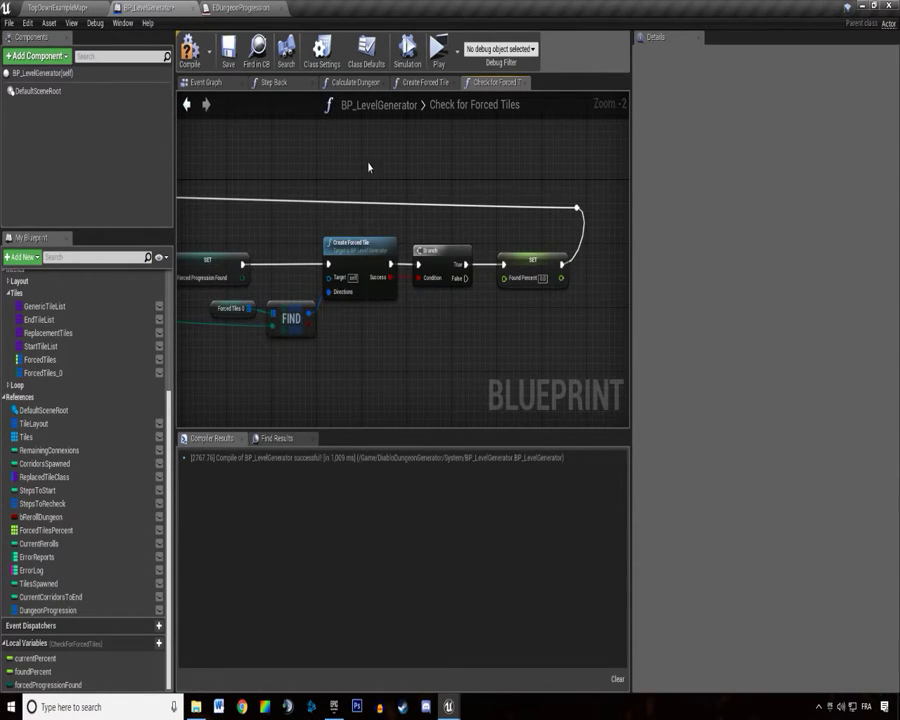
{"action": "scroll", "coordinate": [369, 167], "scroll_direction": "down", "scroll_amount": 2}
{"action": "scroll", "coordinate": [486, 232], "scroll_direction": "down", "scroll_amount": 1}
{"action": "scroll", "coordinate": [498, 275], "scroll_direction": "up", "scroll_amount": 5}
{"action": "right_click_drag", "start_coordinate": [390, 30], "coordinate": [219, 208]}
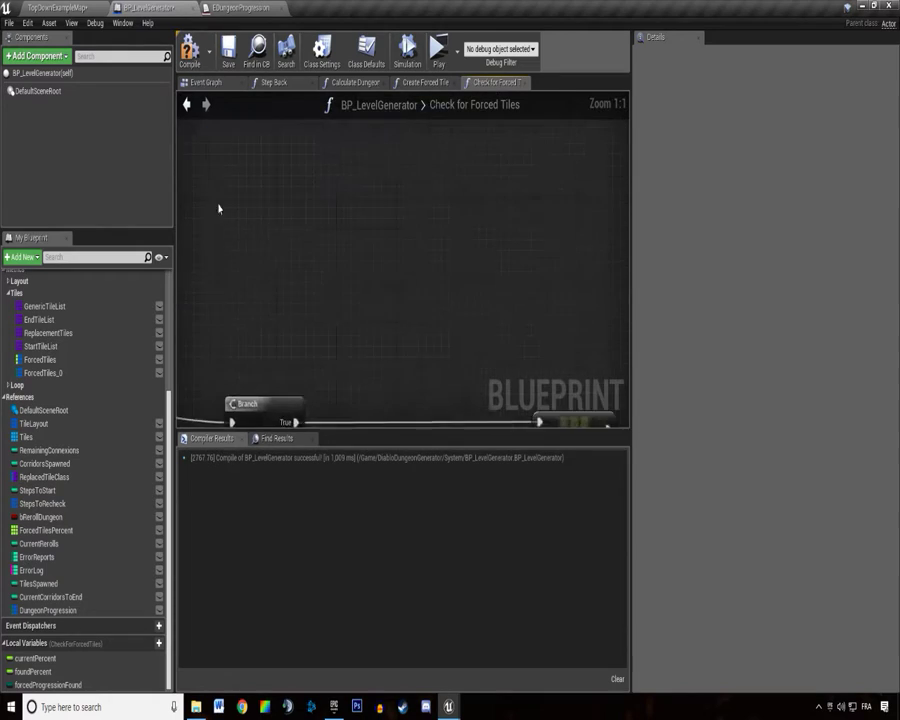
{"action": "scroll", "coordinate": [394, 305], "scroll_direction": "down", "scroll_amount": 4}
{"action": "scroll", "coordinate": [537, 291], "scroll_direction": "up", "scroll_amount": 3}
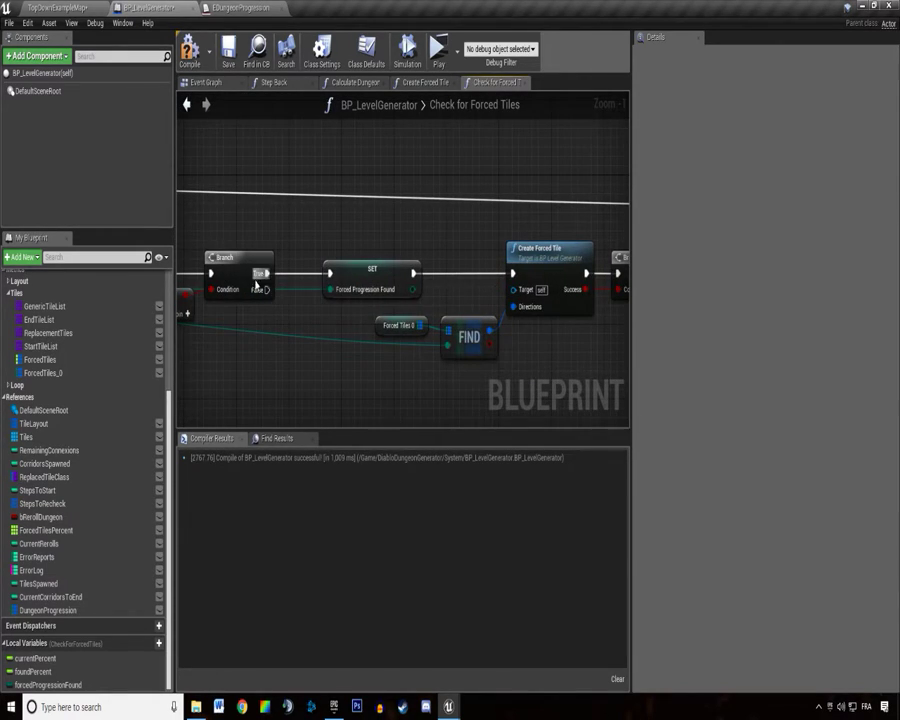
{"action": "left_click", "coordinate": [385, 290]}
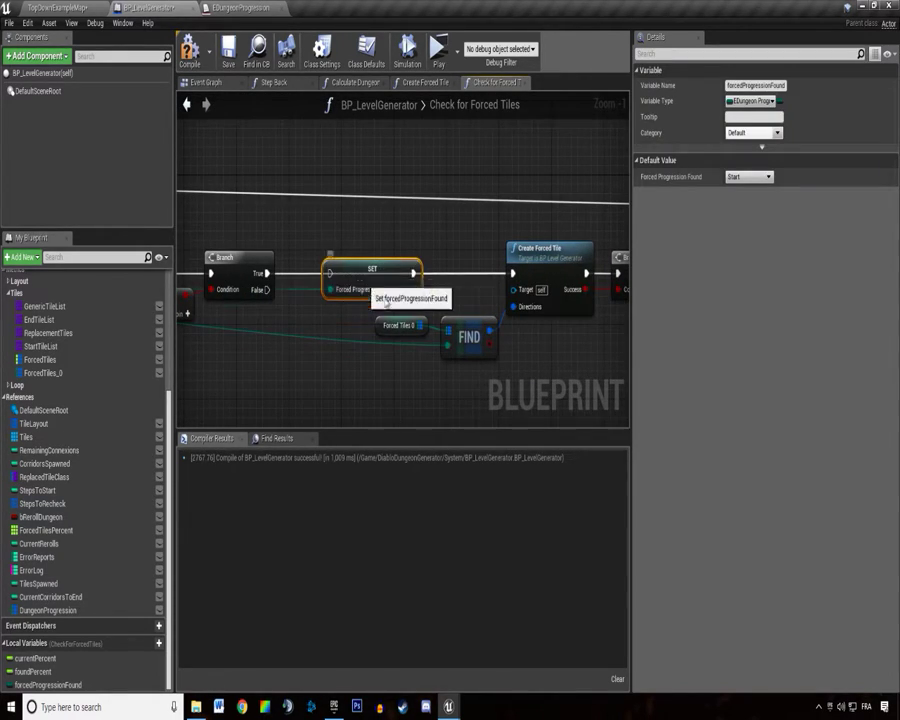
{"action": "left_click_drag", "start_coordinate": [385, 298], "coordinate": [575, 385]}
{"action": "right_click_drag", "start_coordinate": [575, 385], "coordinate": [431, 385]}
{"action": "left_click_drag", "start_coordinate": [240, 216], "coordinate": [600, 360]}
{"action": "right_click_drag", "start_coordinate": [611, 265], "coordinate": [501, 265]}
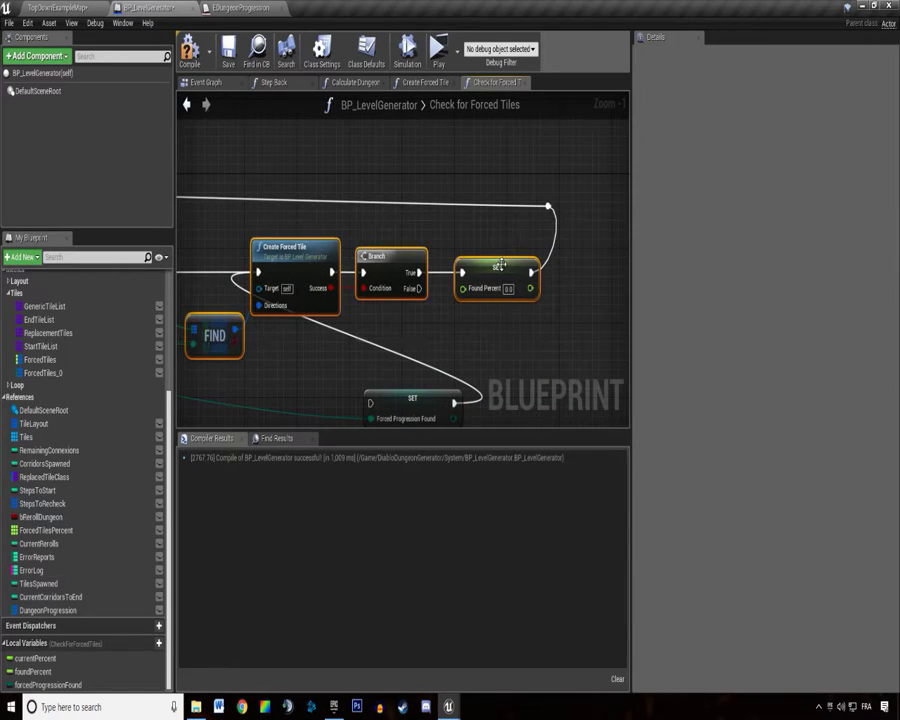
{"action": "mouse_move", "coordinate": [270, 250]}
{"action": "right_mouse_down"}
{"action": "mouse_move", "coordinate": [467, 250]}
{"action": "mouse_move", "coordinate": [462, 272]}
{"action": "right_mouse_up"}
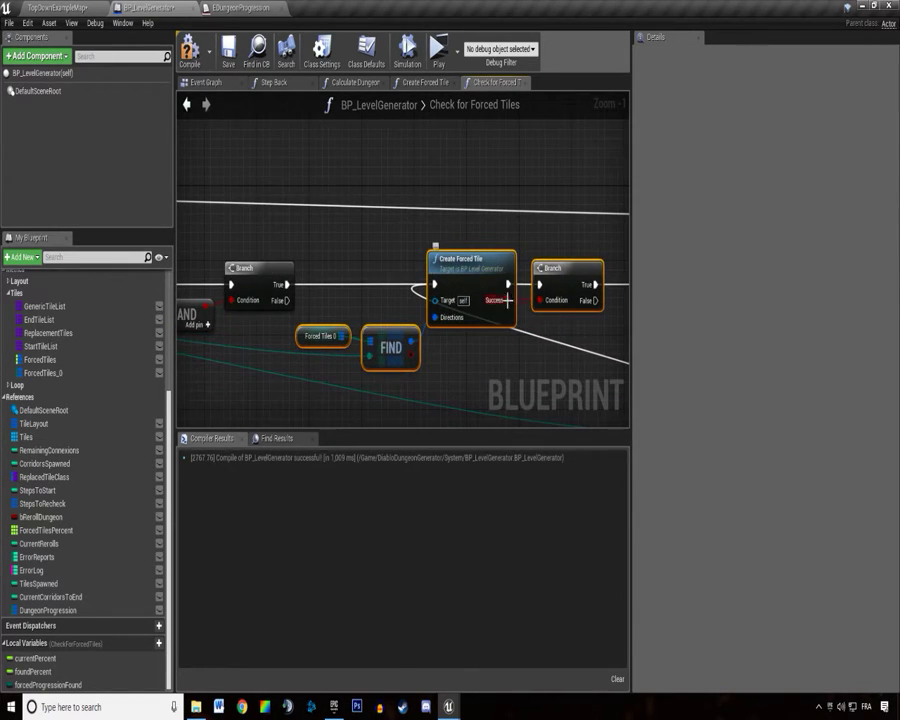
{"action": "right_click_drag", "start_coordinate": [508, 299], "coordinate": [352, 308]}
Delete SET Found Percent and route Branch True and the loop-back link through SET Forced Progression Found.
{"action": "left_click", "coordinate": [352, 350]}
{"action": "left_click_drag", "start_coordinate": [373, 330], "coordinate": [393, 283]}
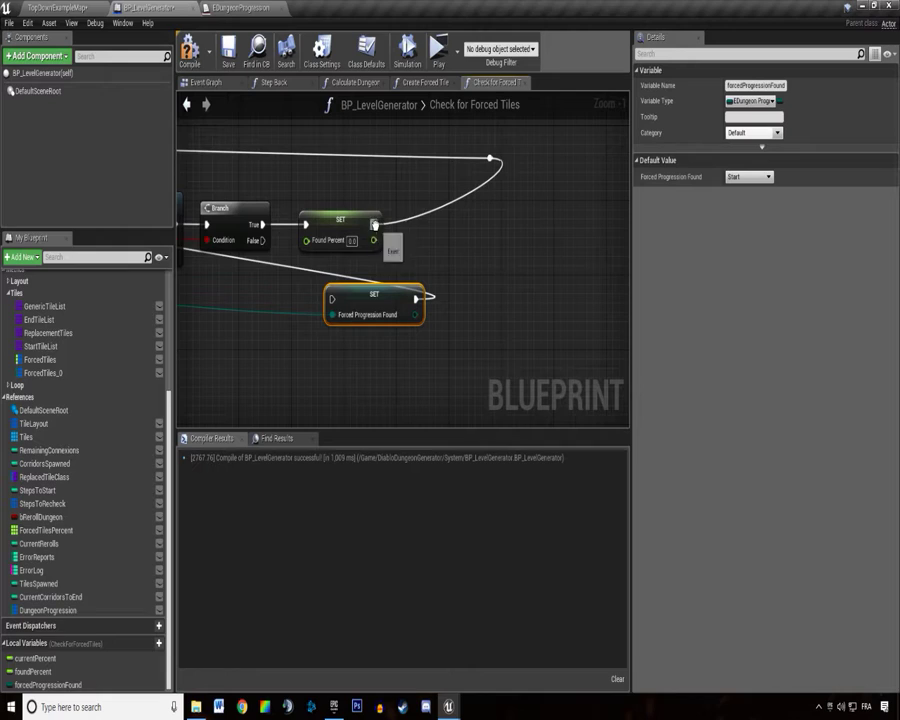
{"action": "mouse_move", "coordinate": [374, 224]}
{"action": "left_mouse_down", "text": "ctrl"}
{"action": "mouse_move", "coordinate": [414, 298]}
{"action": "mouse_move", "coordinate": [359, 227]}
{"action": "left_mouse_up", "text": "ctrl"}
{"action": "left_click", "coordinate": [340, 218]}
{"action": "key", "text": "Delete"}
{"action": "left_click_drag", "start_coordinate": [318, 234], "coordinate": [258, 228]}
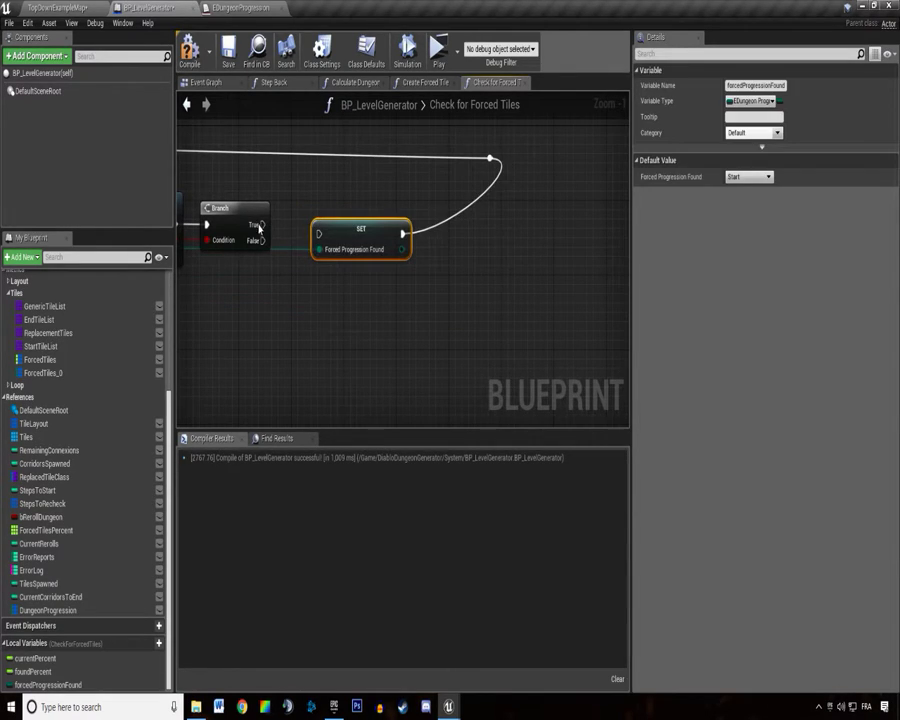
{"action": "left_click", "coordinate": [532, 185]}
Delete the leftover node at the start of Check for Forced Tiles and save BP_LevelGenerator.
{"action": "scroll", "coordinate": [455, 258], "scroll_direction": "down", "scroll_amount": 7}
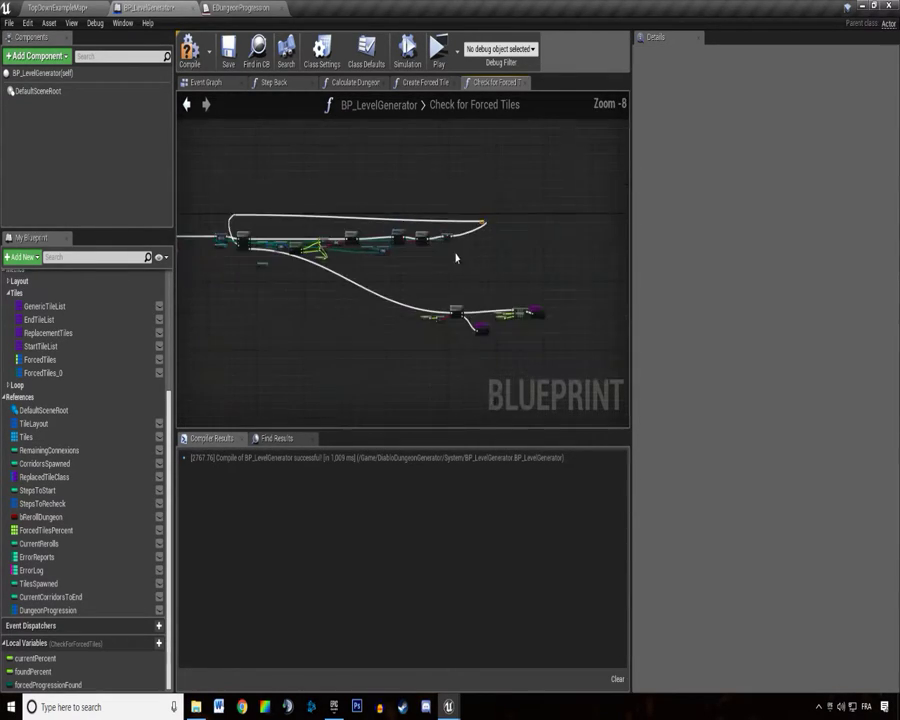
{"action": "scroll", "coordinate": [438, 255], "scroll_direction": "up", "scroll_amount": 2}
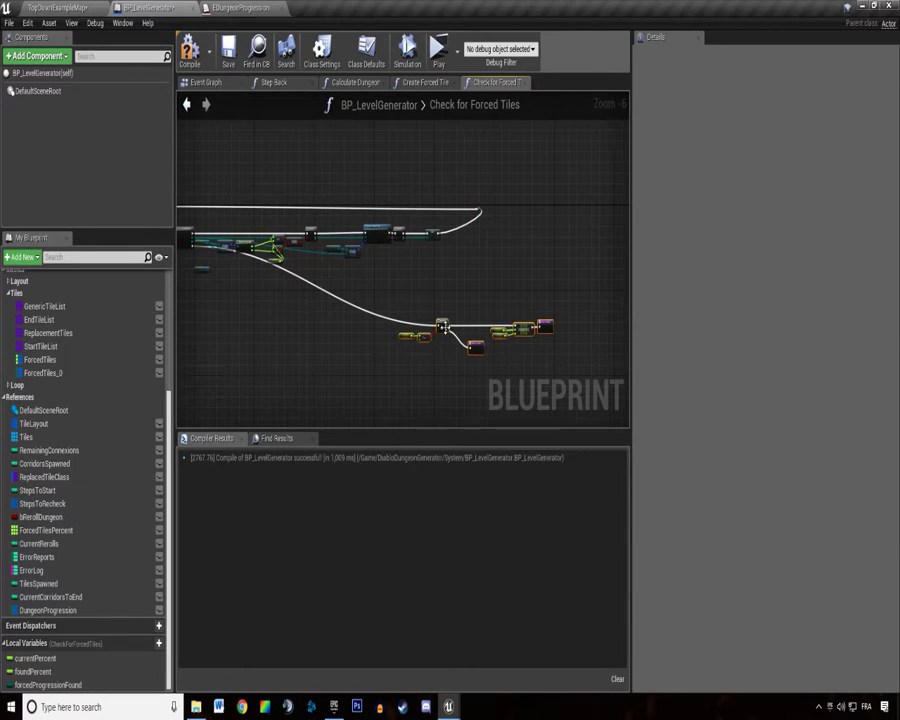
{"action": "mouse_move", "coordinate": [438, 322]}
{"action": "right_mouse_down"}
{"action": "mouse_move", "coordinate": [277, 300]}
{"action": "mouse_move", "coordinate": [440, 308]}
{"action": "mouse_move", "coordinate": [517, 268]}
{"action": "right_mouse_up"}
{"action": "scroll", "coordinate": [277, 300], "scroll_direction": "up", "scroll_amount": 4}
{"action": "left_click", "coordinate": [440, 308]}
{"action": "key", "text": "Delete"}
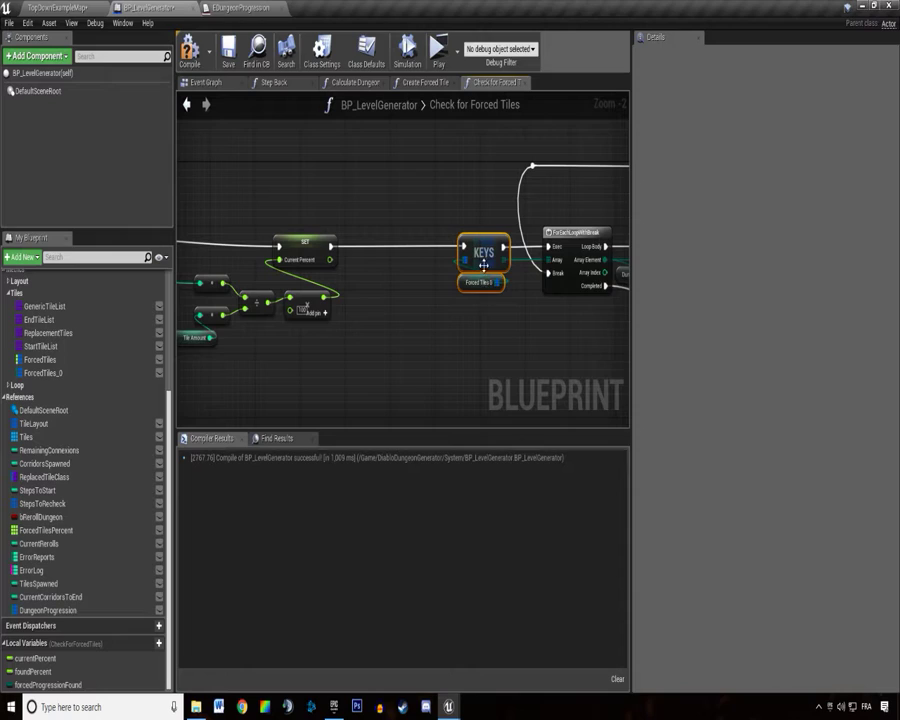
{"action": "right_click_drag", "start_coordinate": [359, 334], "coordinate": [543, 312]}
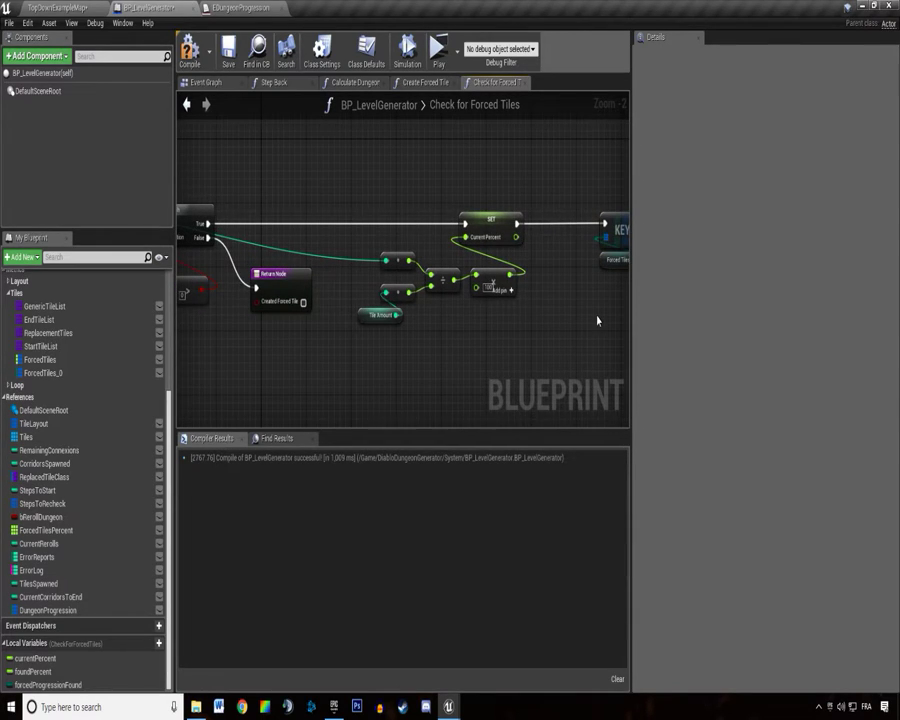
{"action": "left_click", "coordinate": [228, 48]}
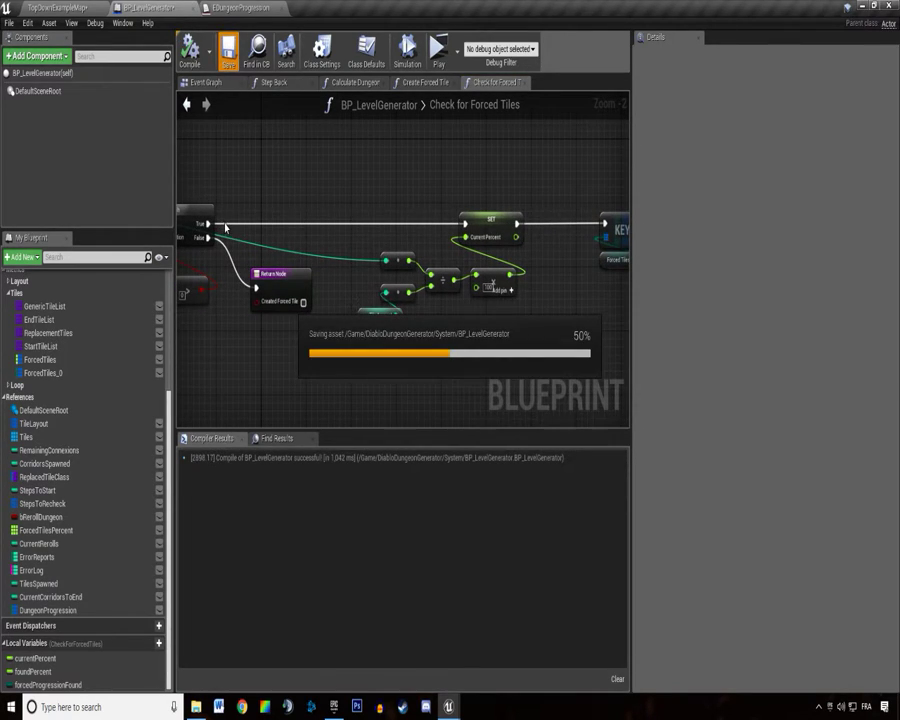
Marquee-select the Branch, Return and REMOVE nodes to inspect their variable inputs.
{"action": "right_click_drag", "start_coordinate": [595, 390], "coordinate": [181, 277]}
{"action": "scroll", "coordinate": [181, 277], "scroll_direction": "down", "scroll_amount": 1}
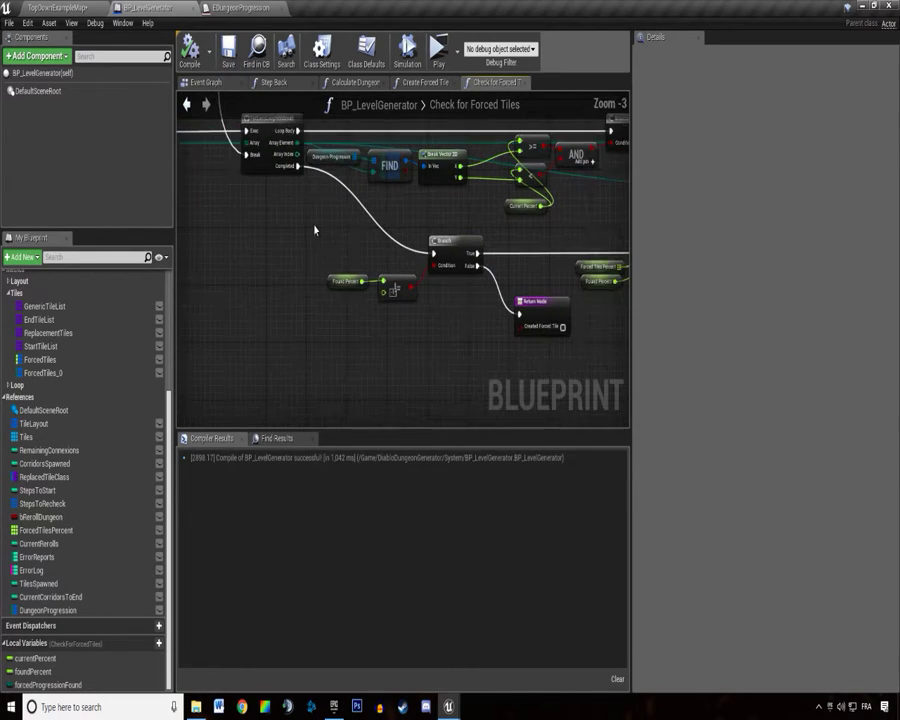
{"action": "left_click_drag", "start_coordinate": [315, 229], "coordinate": [505, 360]}
{"action": "scroll", "coordinate": [413, 270], "scroll_direction": "up", "scroll_amount": 3}
{"action": "left_click_drag", "start_coordinate": [336, 188], "coordinate": [462, 309]}
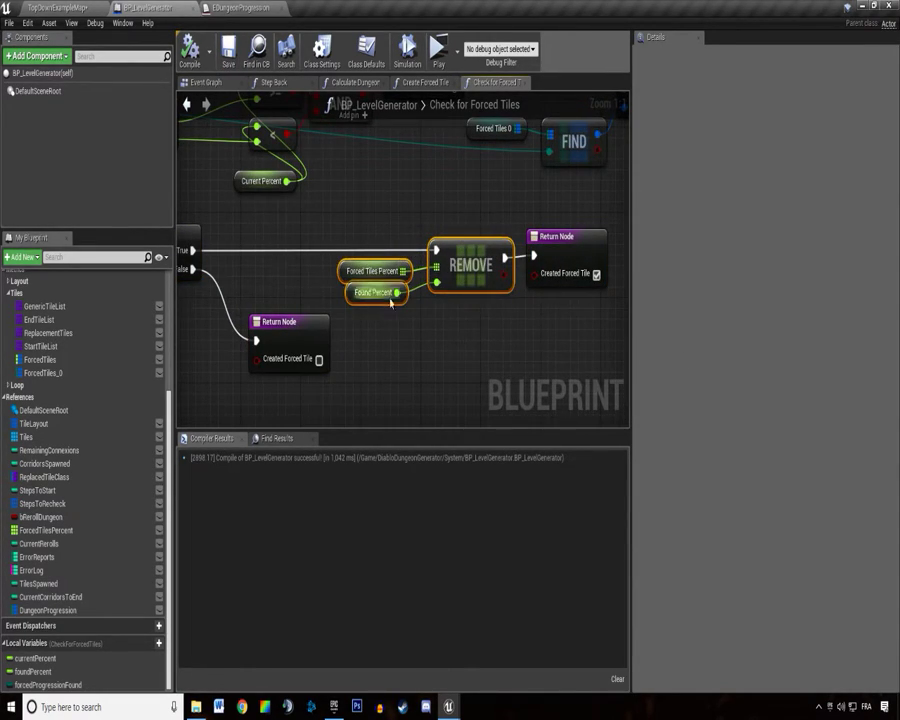
{"action": "scroll", "coordinate": [516, 344], "scroll_direction": "down", "scroll_amount": 1}
{"action": "left_click", "coordinate": [238, 377]}
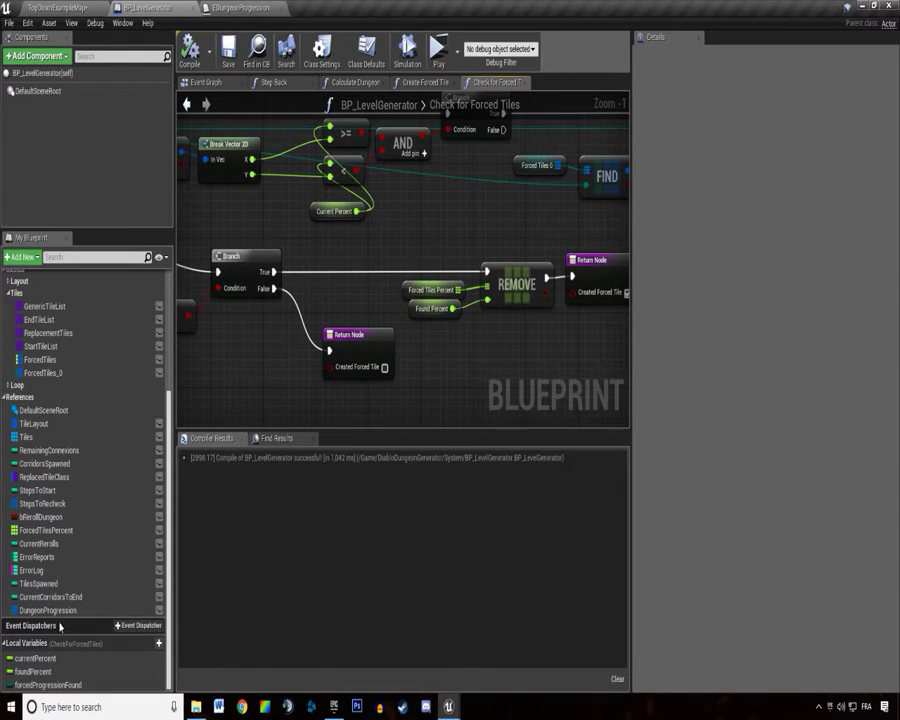
{"action": "scroll", "coordinate": [60, 500], "scroll_direction": "up", "scroll_amount": 2}
Find references of ForcedTiles_0 and ForcedTiles, and jump to their uses, including Reset Layout.
{"action": "right_click", "coordinate": [37, 418]}
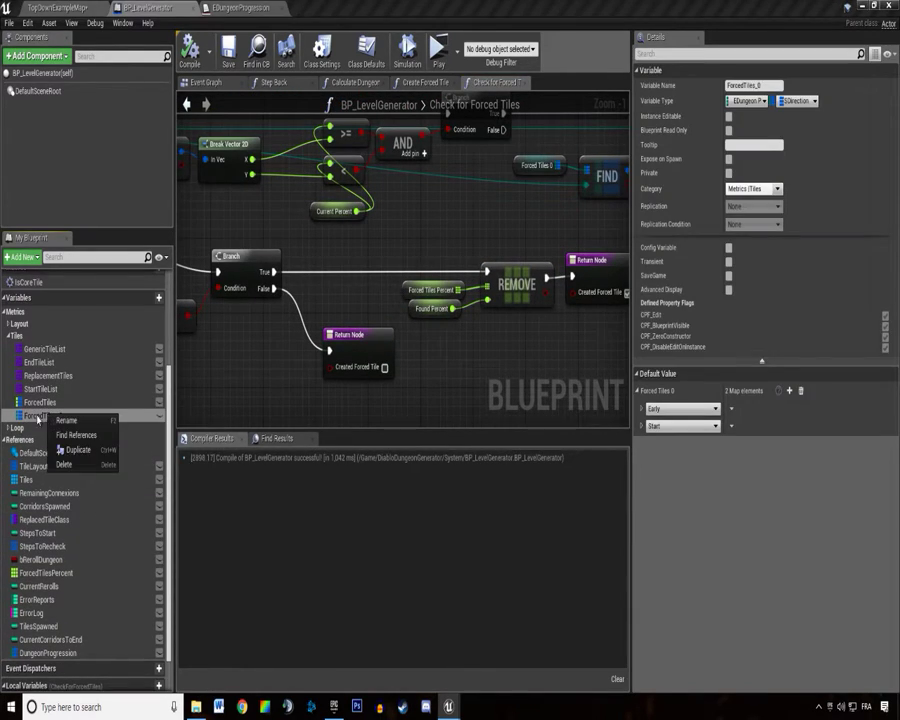
{"action": "left_click", "coordinate": [47, 440]}
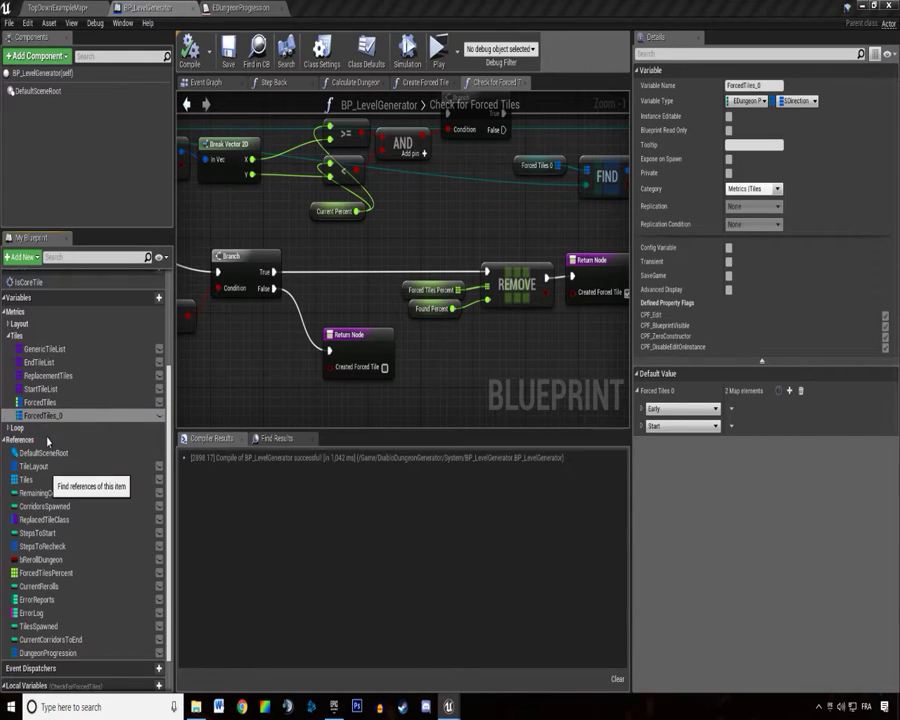
{"action": "left_click", "coordinate": [208, 478]}
{"action": "left_click", "coordinate": [210, 487]}
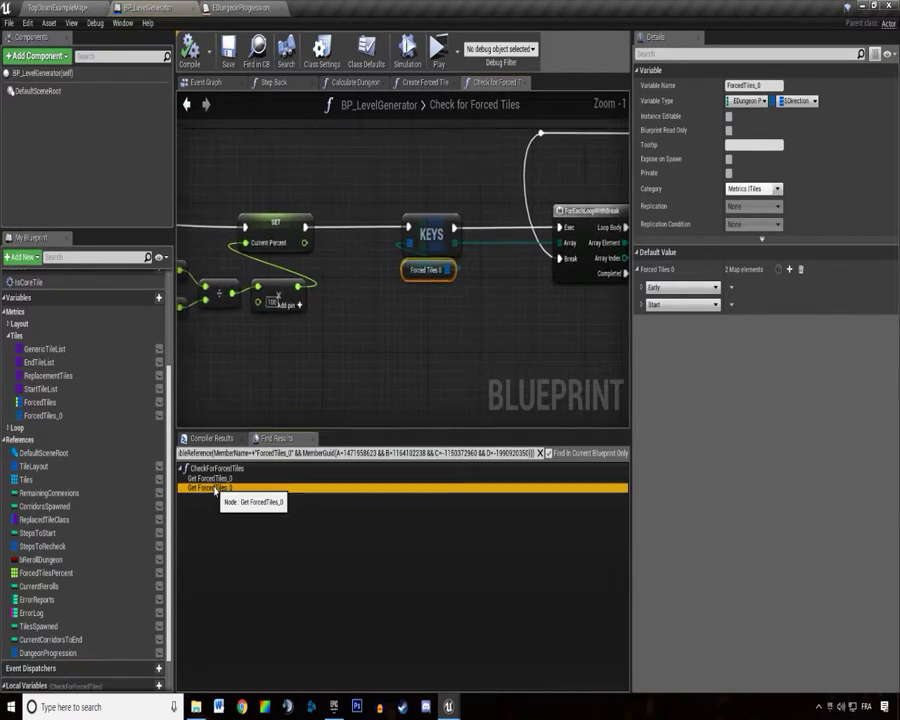
{"action": "right_click", "coordinate": [104, 402]}
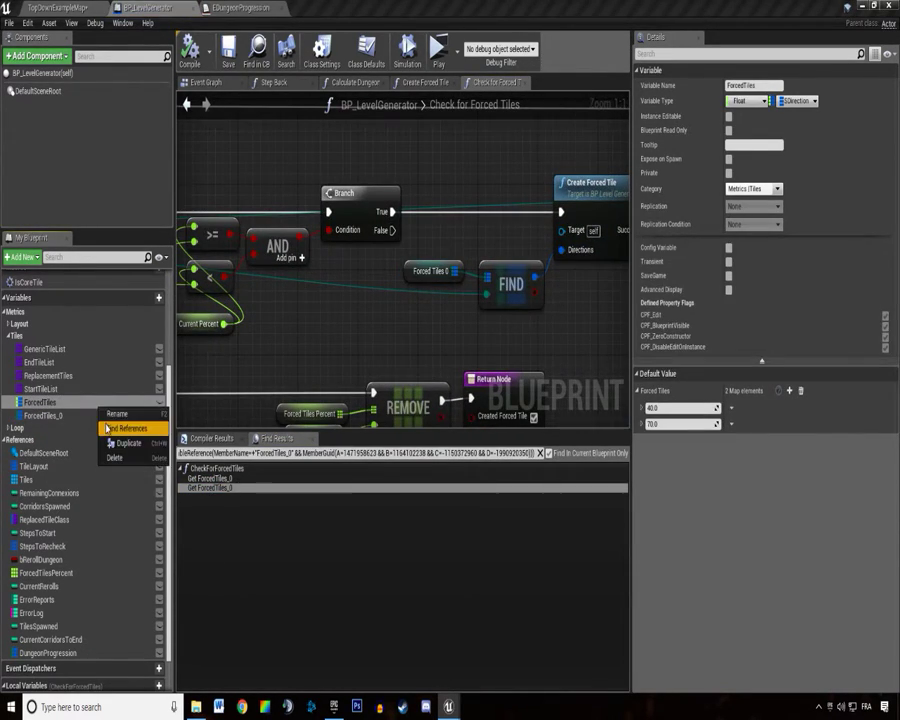
{"action": "left_click", "coordinate": [130, 426]}
{"action": "left_click", "coordinate": [212, 479]}
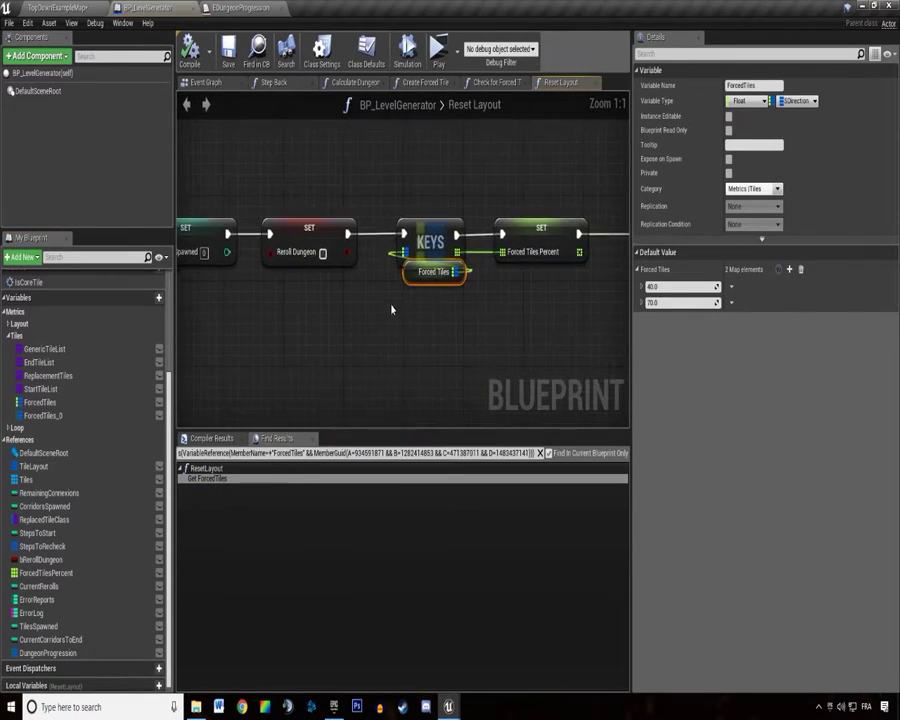
Select SET Forced Tiles Percent and pull a wire off Forced Tiles to list its actions.
{"action": "left_click", "coordinate": [445, 264]}
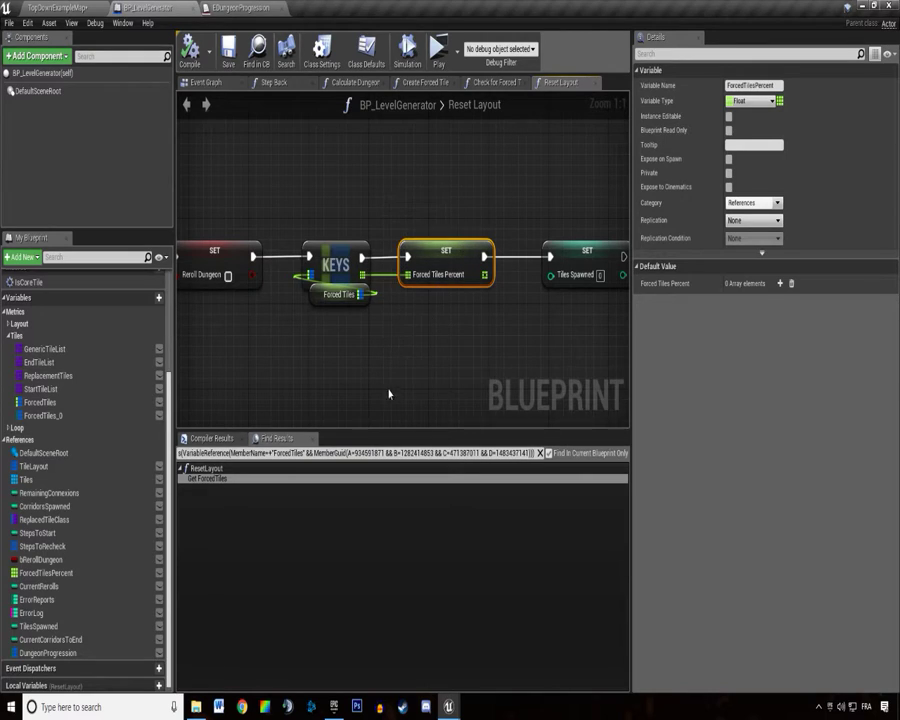
{"action": "right_click", "coordinate": [365, 346]}
{"action": "right_click_drag", "start_coordinate": [357, 293], "coordinate": [311, 347]}
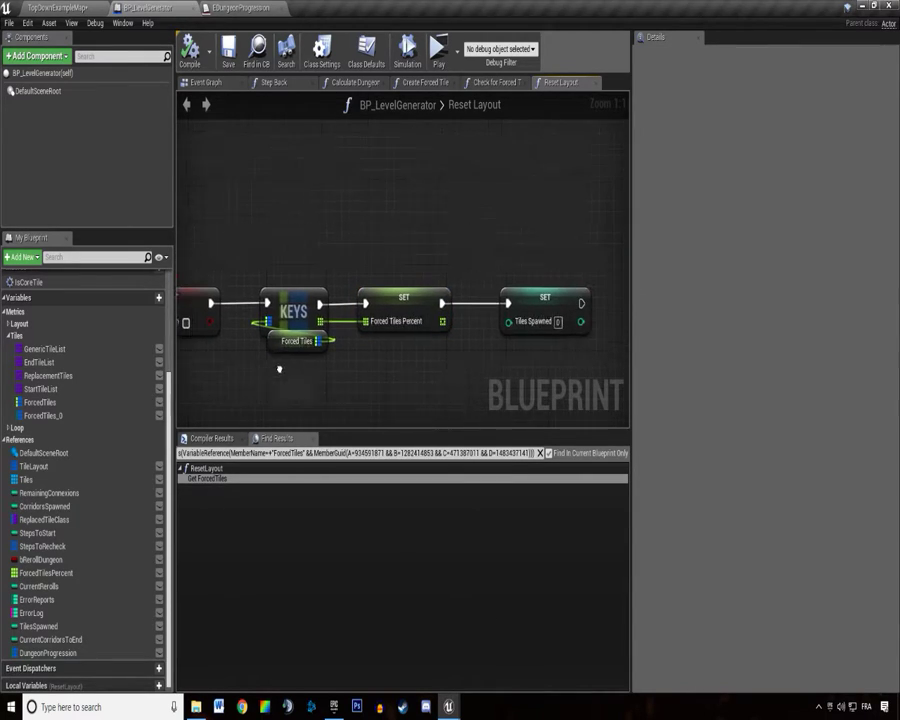
{"action": "left_click_drag", "start_coordinate": [311, 347], "coordinate": [381, 351]}
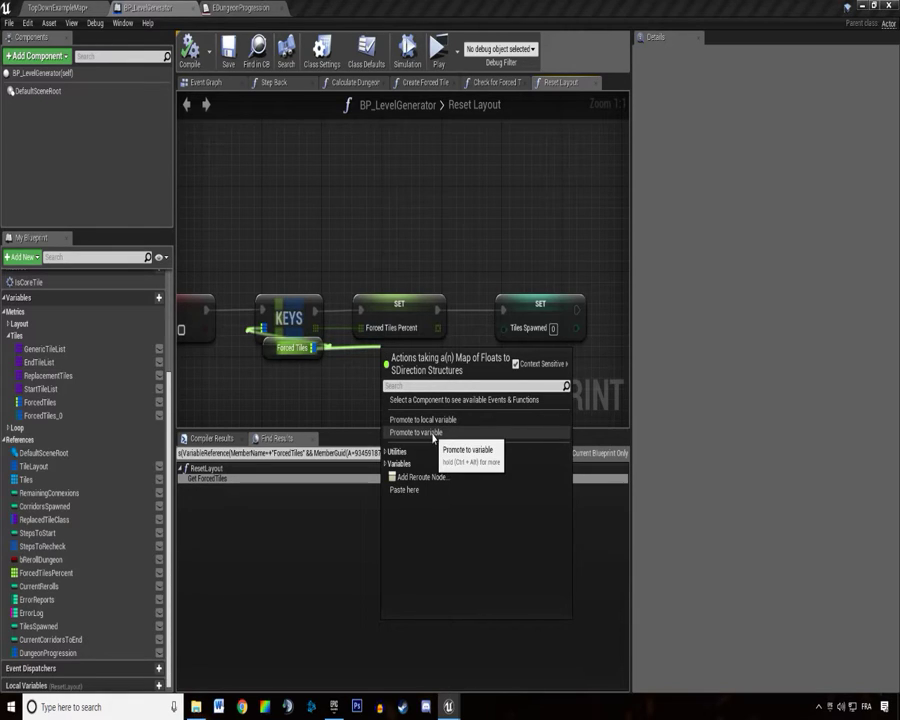
Add Forced Tiles 0 with a Keys node, promoted to ForcedTilesProgression under References.
{"action": "right_click_drag", "start_coordinate": [244, 393], "coordinate": [227, 342]}
{"action": "mouse_move", "coordinate": [42, 415]}
{"action": "left_mouse_down", "text": "ctrl"}
{"action": "mouse_move", "coordinate": [212, 370]}
{"action": "mouse_move", "coordinate": [385, 341]}
{"action": "left_mouse_up", "text": "ctrl"}
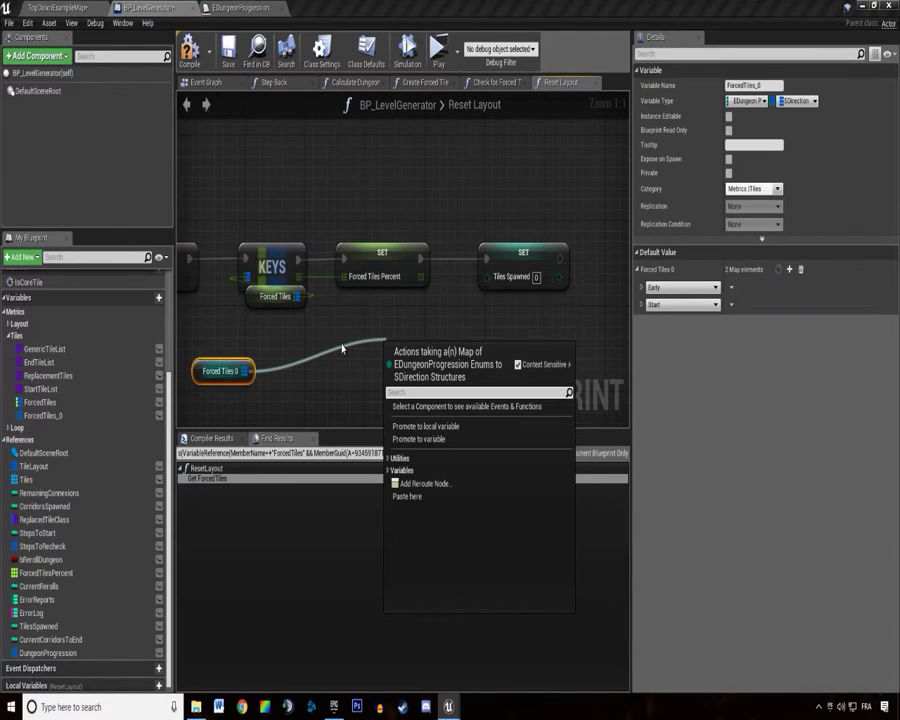
{"action": "type", "text": "key"}
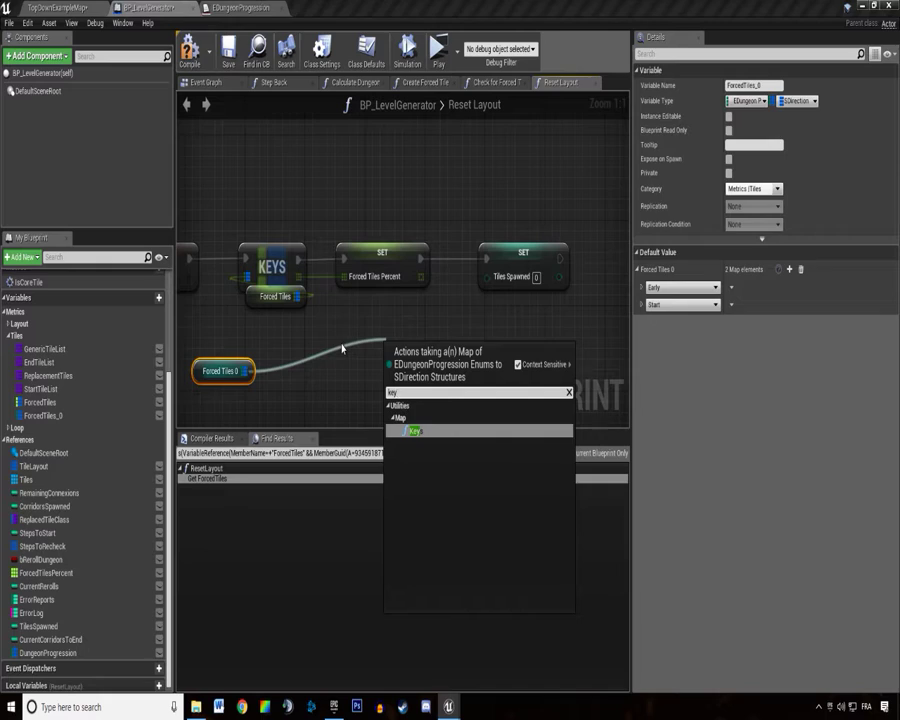
{"action": "key", "text": "Return"}
{"action": "mouse_move", "coordinate": [412, 352]}
{"action": "left_mouse_down"}
{"action": "mouse_move", "coordinate": [228, 328]}
{"action": "mouse_move", "coordinate": [382, 342]}
{"action": "left_mouse_up"}
{"action": "left_click", "coordinate": [398, 420]}
{"action": "type", "text": "ForcedTilesProgression"}
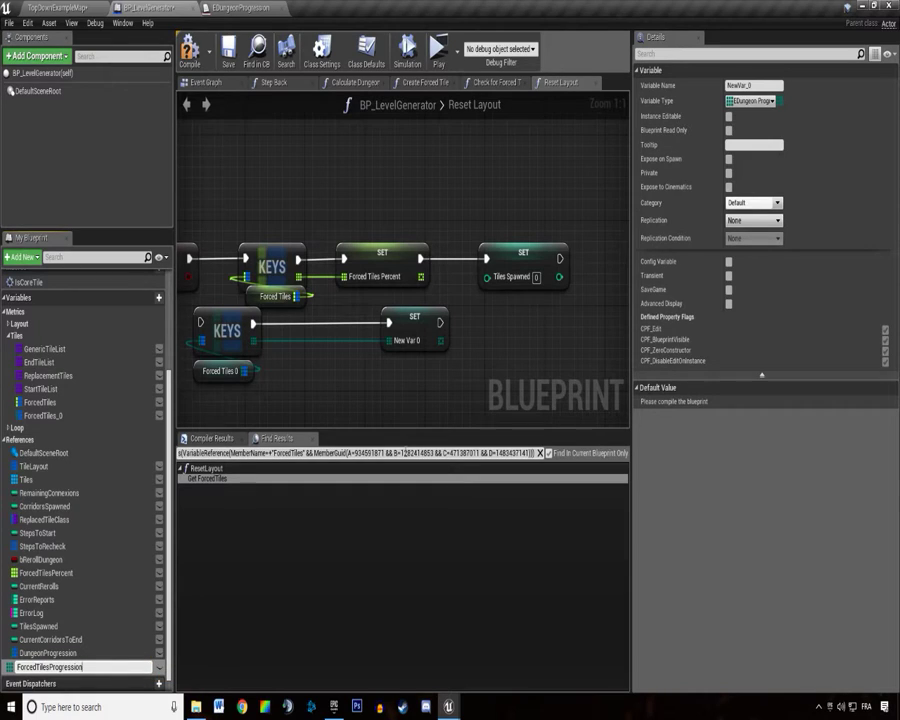
{"action": "key", "text": "Return"}
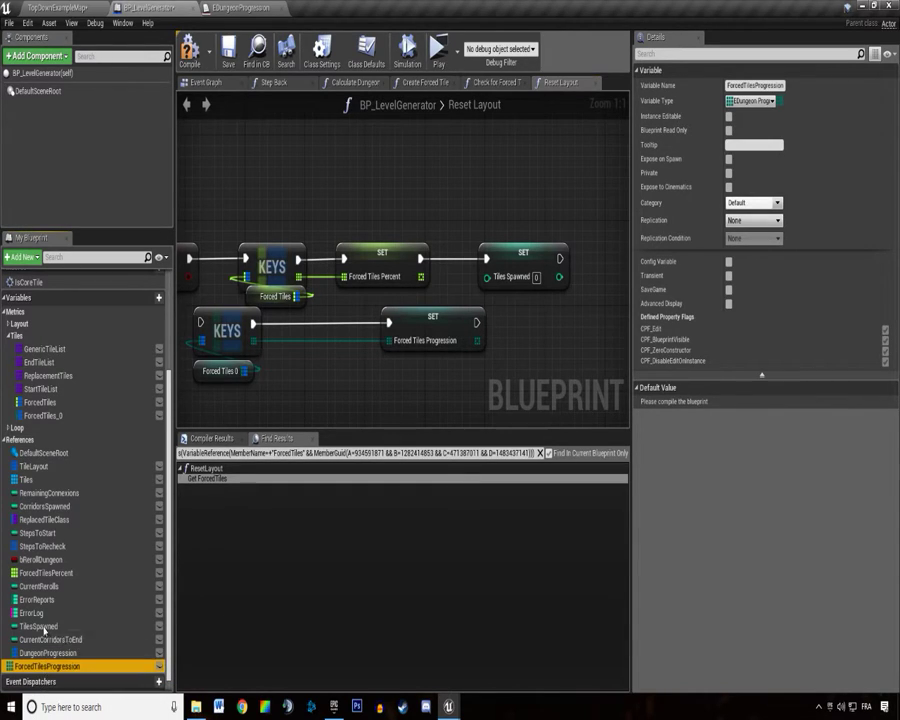
{"action": "left_click_drag", "start_coordinate": [44, 628], "coordinate": [33, 443]}
Delete the old KEYS and SET Forced Tiles Percent nodes and fit the new nodes into the chain.
{"action": "left_click_drag", "start_coordinate": [433, 318], "coordinate": [358, 318]}
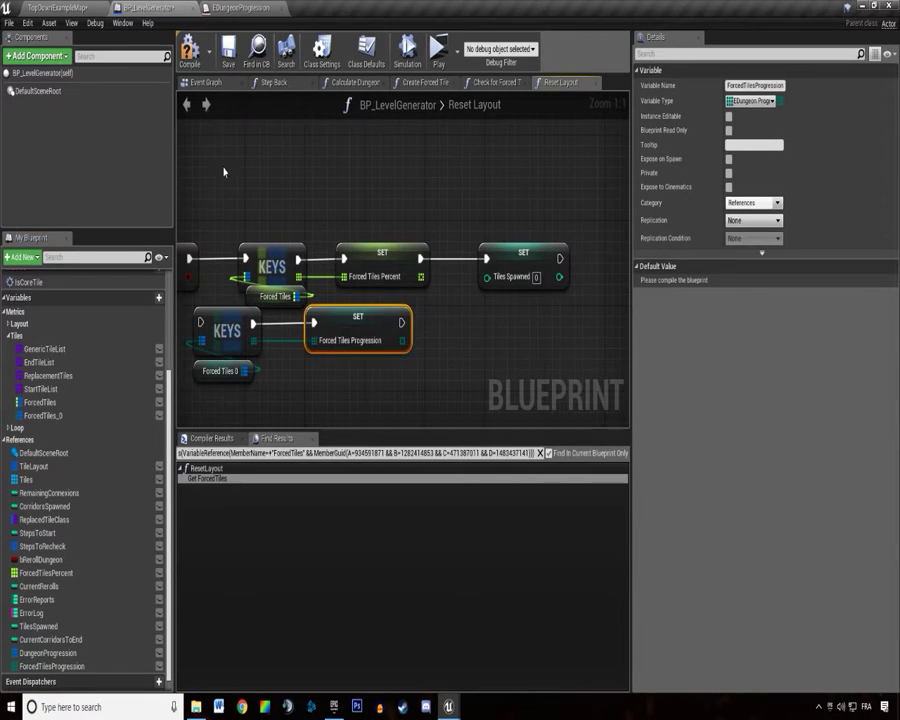
{"action": "right_click_drag", "start_coordinate": [224, 172], "coordinate": [341, 234]}
{"action": "left_click_drag", "start_coordinate": [370, 270], "coordinate": [492, 345]}
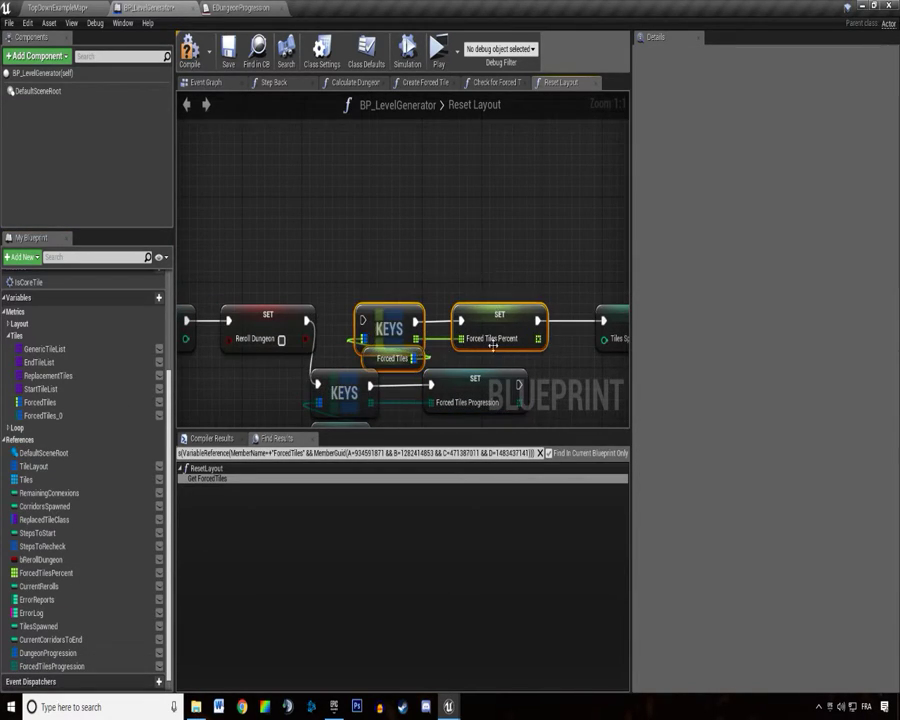
{"action": "key", "text": "Delete"}
{"action": "left_click_drag", "start_coordinate": [265, 305], "coordinate": [450, 390]}
{"action": "left_click_drag", "start_coordinate": [301, 327], "coordinate": [347, 277]}
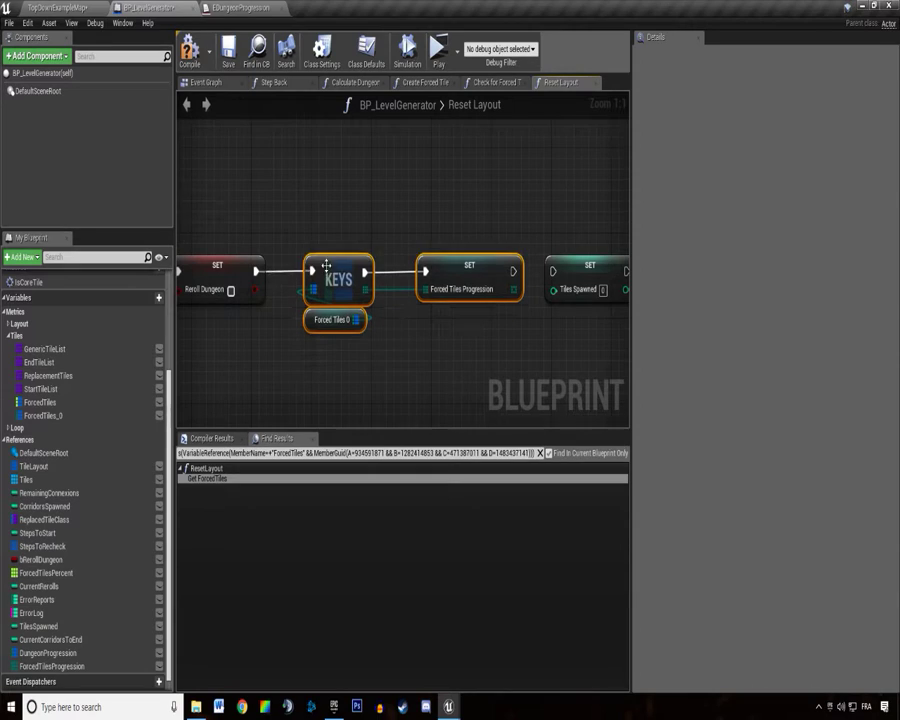
{"action": "left_click", "coordinate": [395, 255]}
{"action": "left_click_drag", "start_coordinate": [440, 285], "coordinate": [425, 285]}
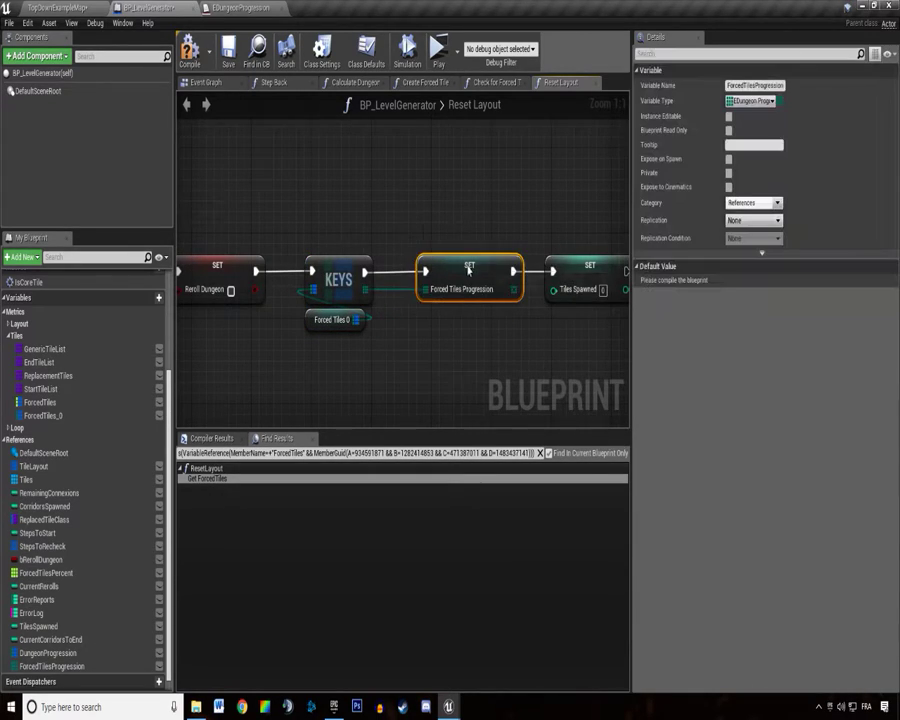
{"action": "left_click", "coordinate": [233, 479]}
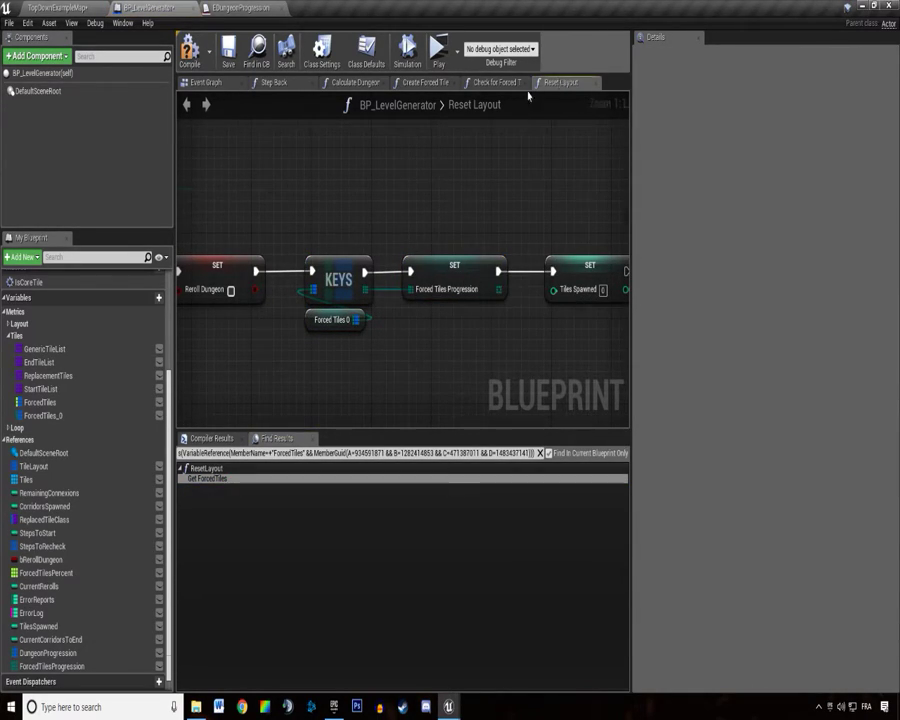
In Check for Forced Tiles, feed a ForcedTilesProgression getter into the ForEachLoop array, replacing KEYS/Forced Tiles 0.
{"action": "left_click", "coordinate": [496, 82]}
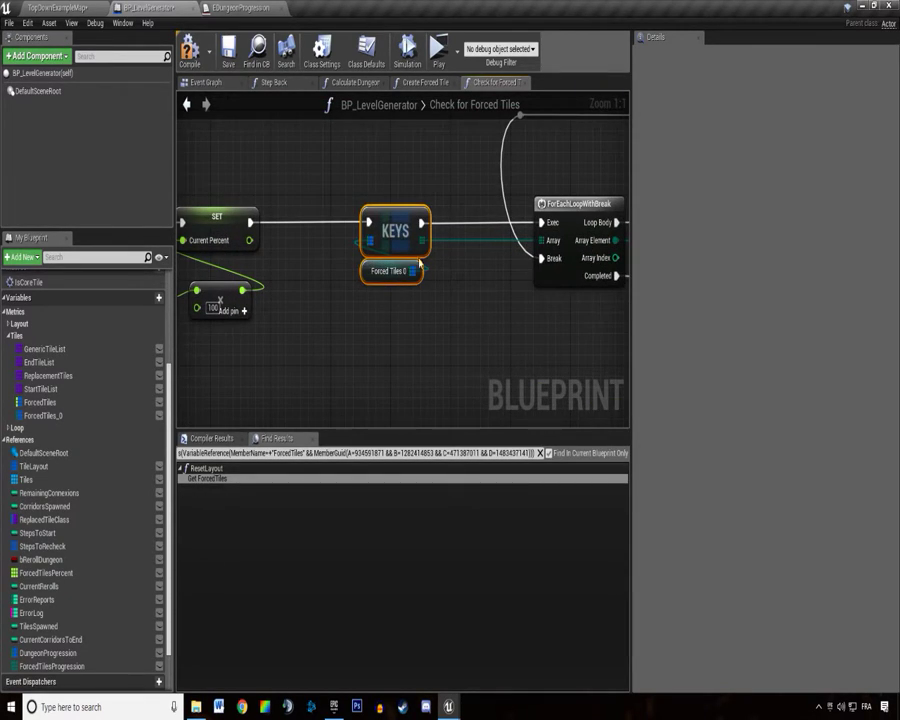
{"action": "left_click_drag", "start_coordinate": [50, 666], "coordinate": [372, 377], "text": "ctrl"}
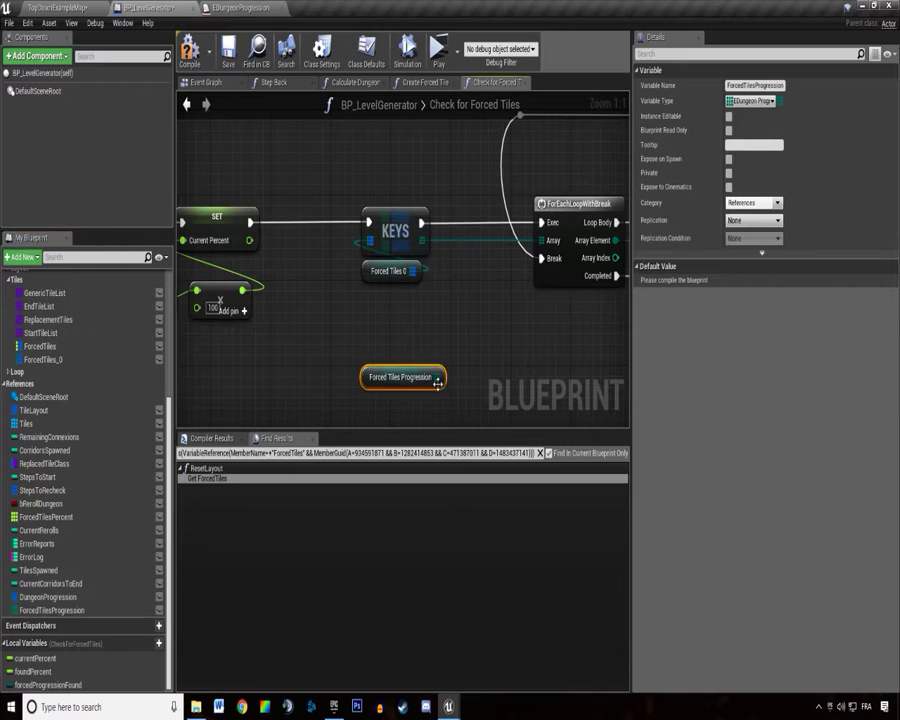
{"action": "left_click_drag", "start_coordinate": [440, 377], "coordinate": [543, 241]}
{"action": "left_click_drag", "start_coordinate": [440, 285], "coordinate": [330, 190]}
{"action": "key", "text": "Delete"}
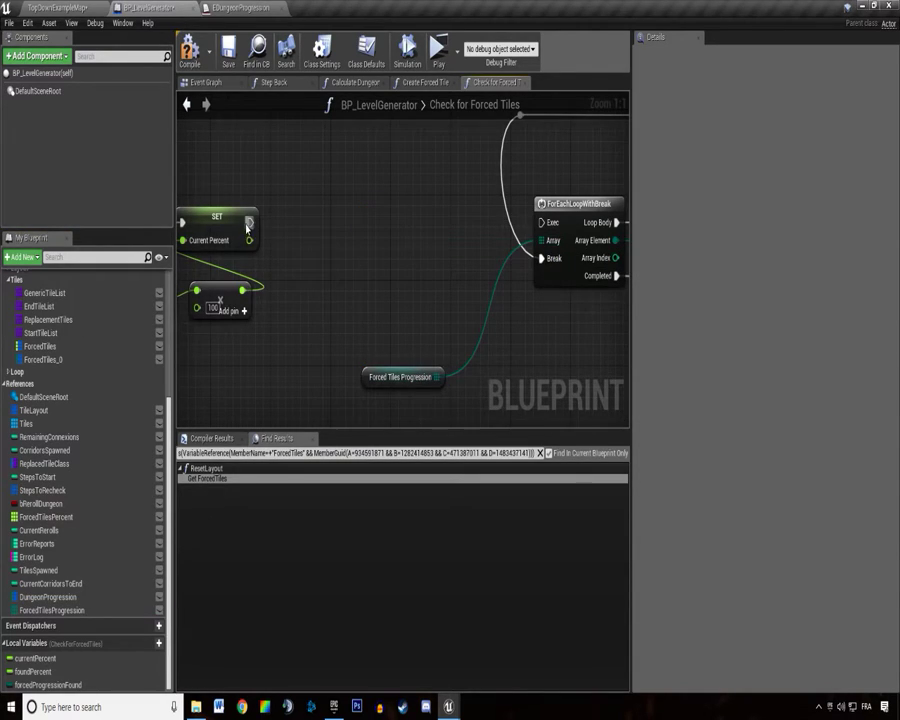
{"action": "left_click_drag", "start_coordinate": [251, 222], "coordinate": [557, 232]}
{"action": "left_click_drag", "start_coordinate": [400, 377], "coordinate": [380, 260]}
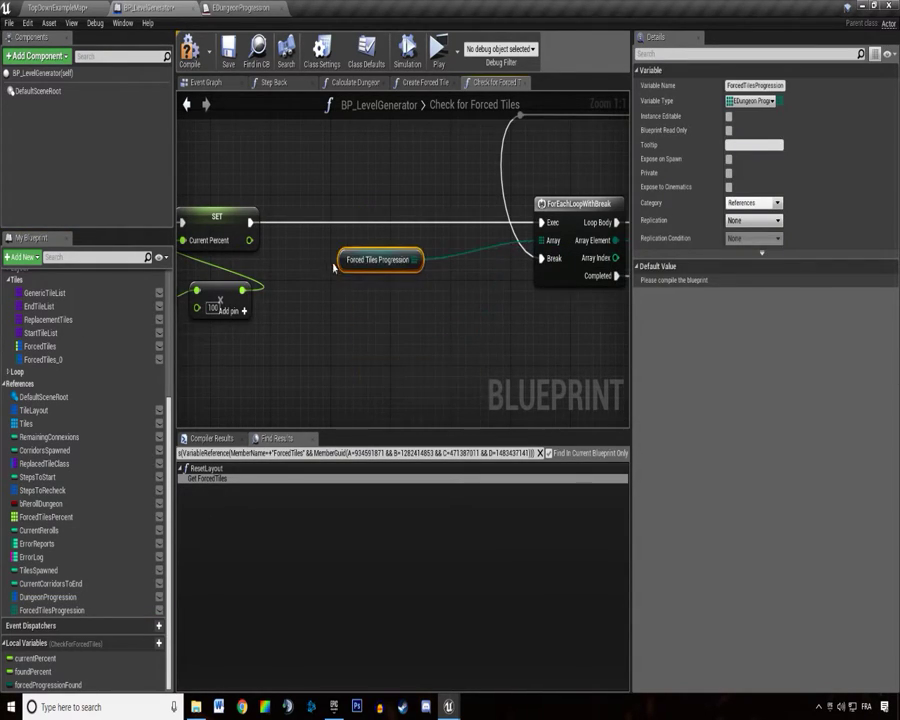
Plug a copy of ForcedTilesProgression into LENGTH in place of Forced Tiles Percent.
{"action": "right_click_drag", "start_coordinate": [230, 305], "coordinate": [524, 305]}
{"action": "key", "text": "ctrl+v"}
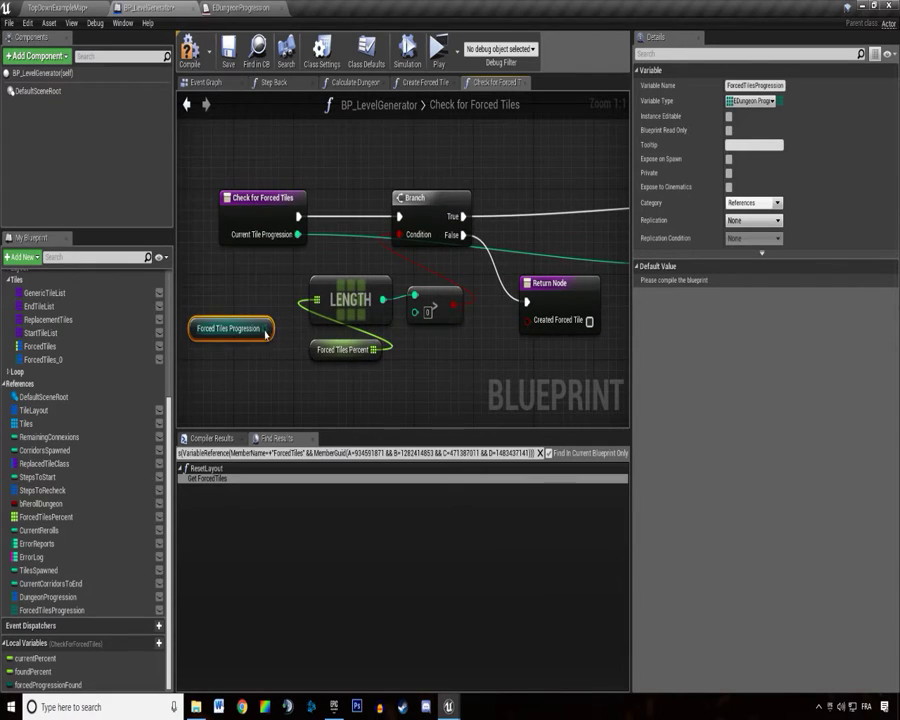
{"action": "left_click_drag", "start_coordinate": [267, 329], "coordinate": [262, 328]}
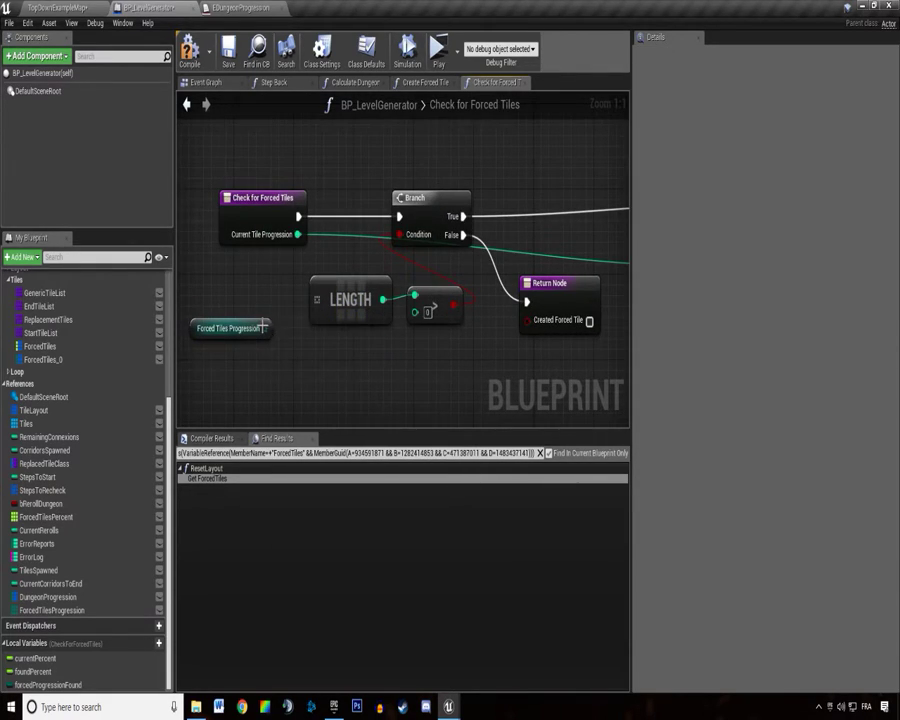
{"action": "left_click_drag", "start_coordinate": [195, 331], "coordinate": [318, 345]}
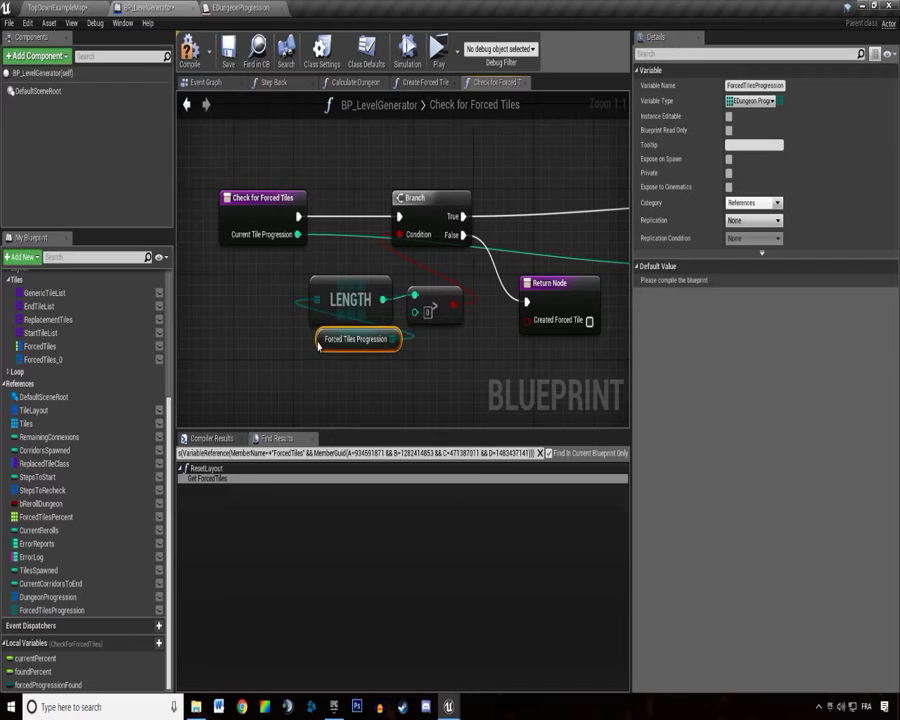
{"action": "left_click", "coordinate": [49, 517]}
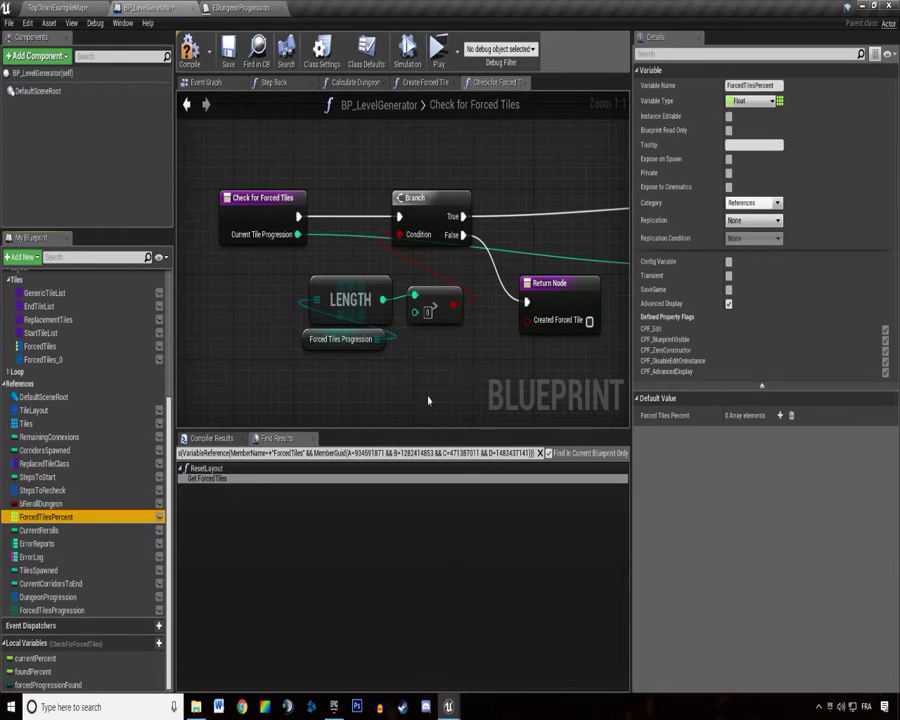
Place a Forced Progression Found getter, keeping its default value at Start.
{"action": "scroll", "coordinate": [386, 357], "scroll_direction": "down", "scroll_amount": 1}
{"action": "mouse_move", "coordinate": [481, 424]}
{"action": "right_mouse_down"}
{"action": "mouse_move", "coordinate": [386, 357]}
{"action": "mouse_move", "coordinate": [378, 281]}
{"action": "mouse_move", "coordinate": [456, 252]}
{"action": "mouse_move", "coordinate": [582, 262]}
{"action": "right_mouse_up"}
{"action": "scroll", "coordinate": [378, 281], "scroll_direction": "up", "scroll_amount": 1}
{"action": "scroll", "coordinate": [378, 281], "scroll_direction": "down", "scroll_amount": 2}
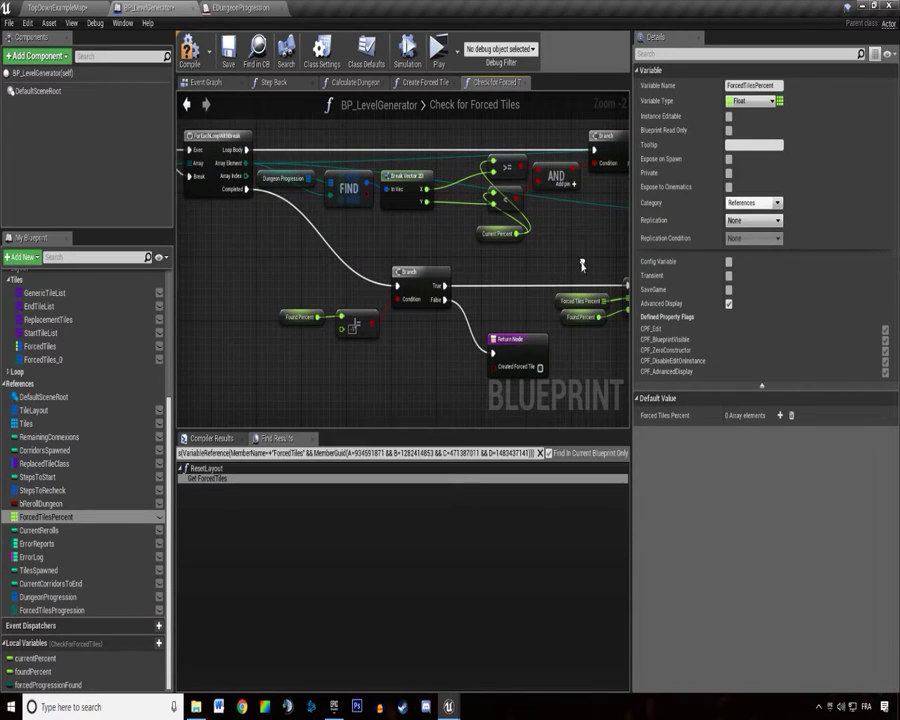
{"action": "scroll", "coordinate": [310, 313], "scroll_direction": "up", "scroll_amount": 2}
{"action": "left_click", "coordinate": [300, 318]}
{"action": "mouse_move", "coordinate": [47, 685]}
{"action": "left_mouse_down"}
{"action": "mouse_move", "coordinate": [301, 423]}
{"action": "mouse_move", "coordinate": [312, 390]}
{"action": "left_mouse_up"}
{"action": "left_click", "coordinate": [750, 177]}
{"action": "left_click", "coordinate": [730, 236]}
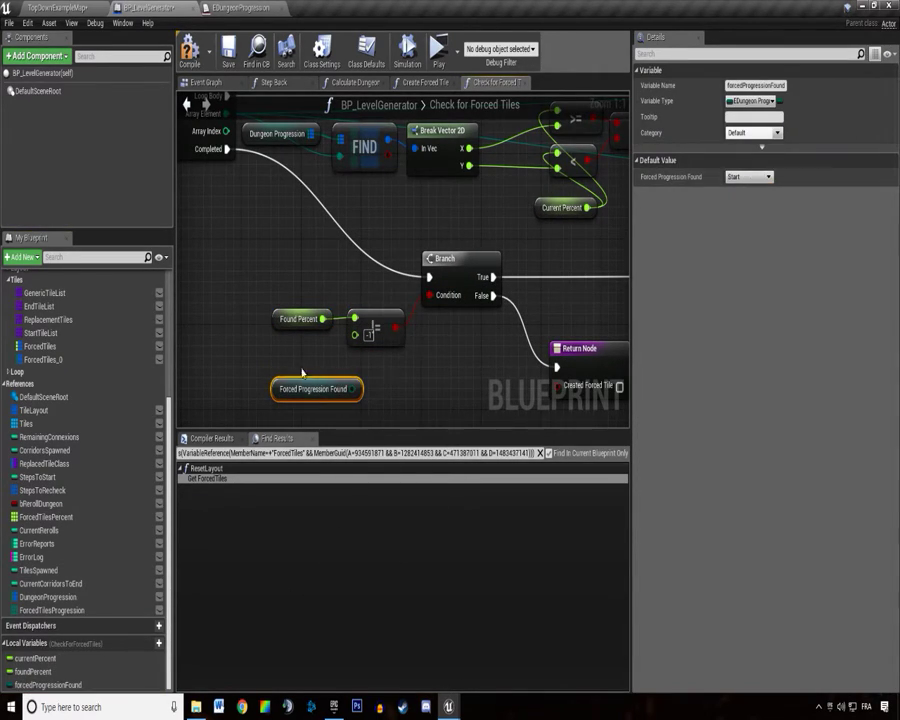
{"action": "mouse_move", "coordinate": [256, 371]}
{"action": "right_mouse_down"}
{"action": "mouse_move", "coordinate": [218, 300]}
{"action": "mouse_move", "coordinate": [253, 308]}
{"action": "right_mouse_up"}
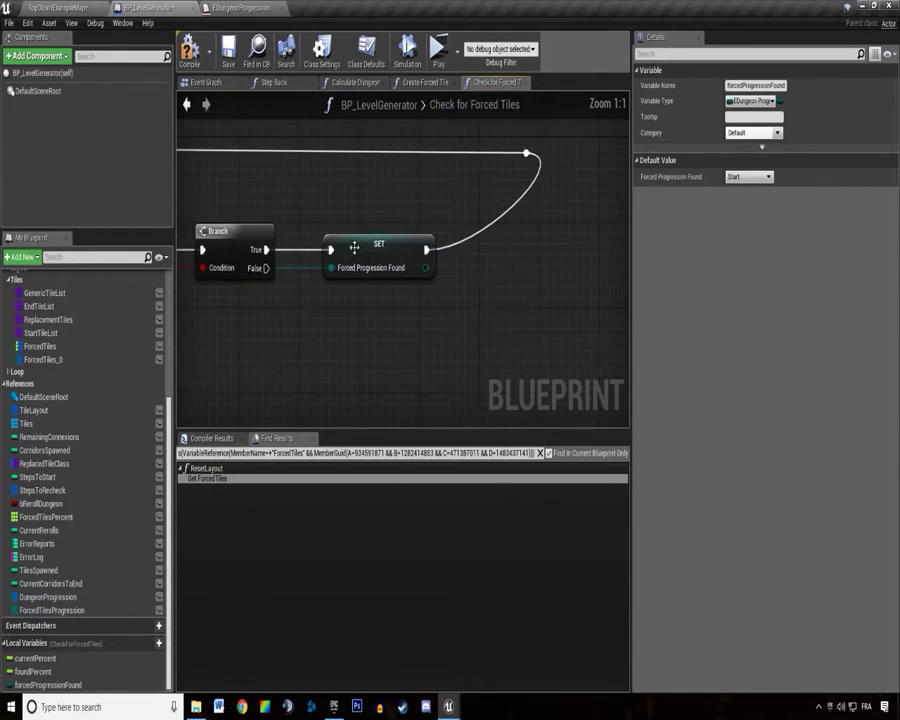
{"action": "right_click_drag", "start_coordinate": [253, 308], "coordinate": [398, 171]}
{"action": "left_click", "coordinate": [308, 344]}
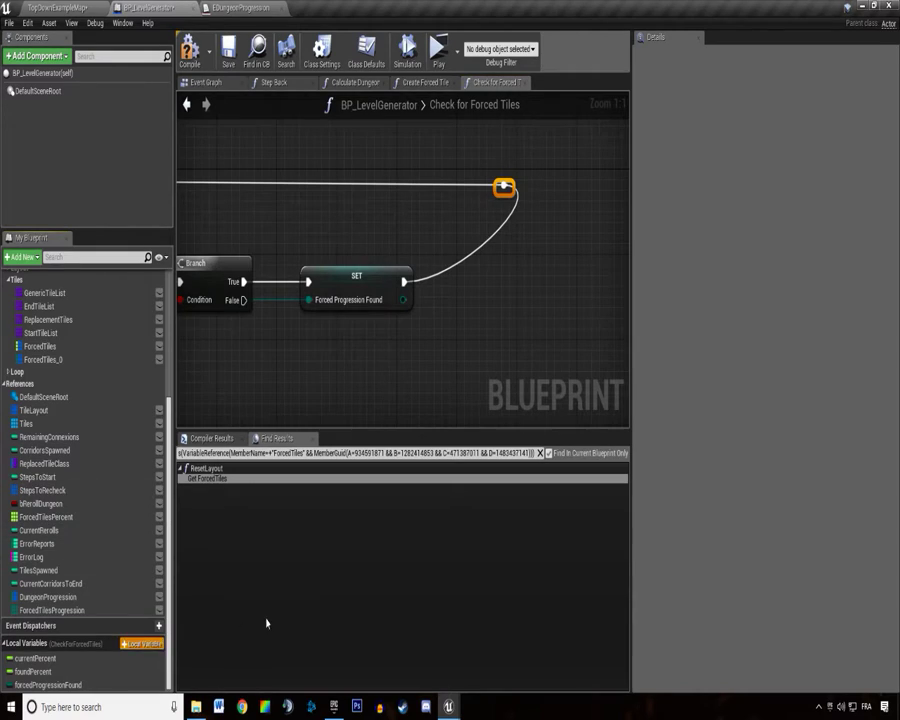
Add a new Boolean local variable named bPlacedForcedTile.
{"action": "left_click", "coordinate": [158, 643]}
{"action": "type", "text": "bFound"}
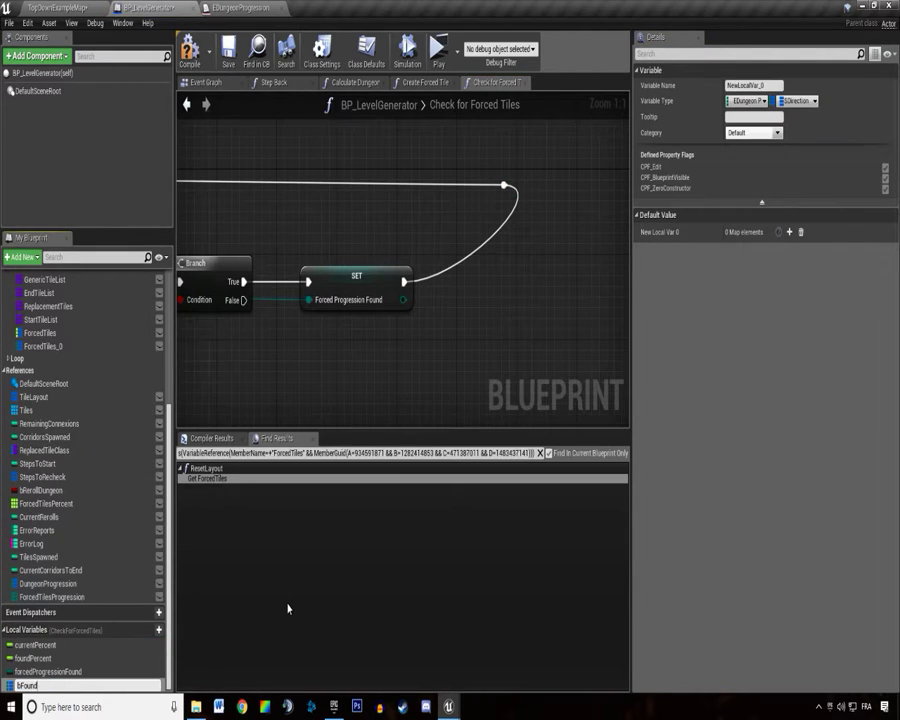
{"action": "key", "text": "BackSpace"}
{"action": "key", "text": "BackSpace"}
{"action": "key", "text": "BackSpace"}
{"action": "type", "text": "b"}
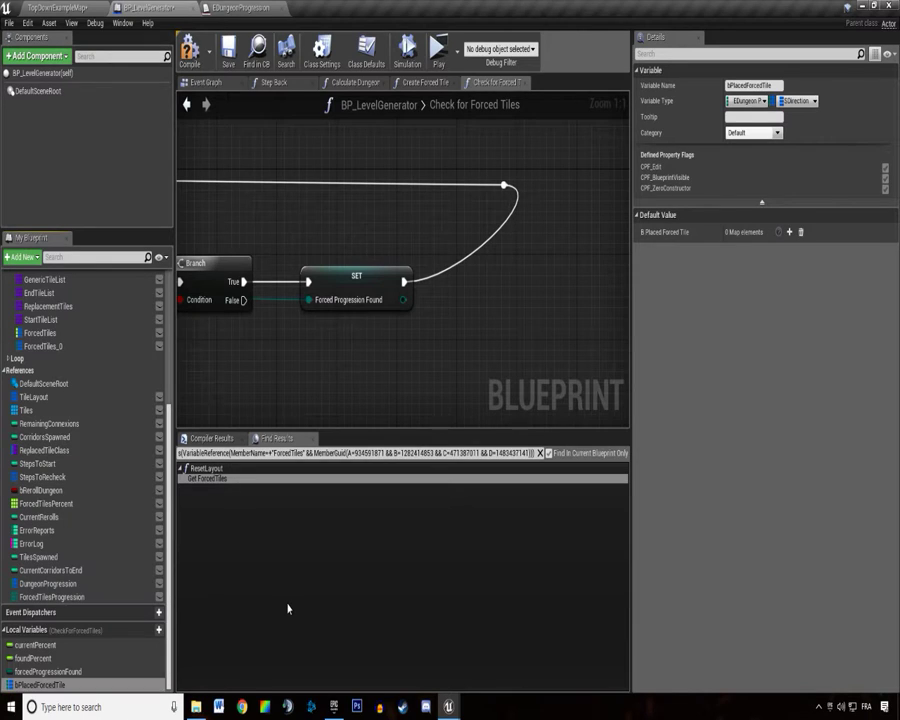
{"action": "left_click", "coordinate": [745, 101]}
{"action": "left_click", "coordinate": [750, 132]}
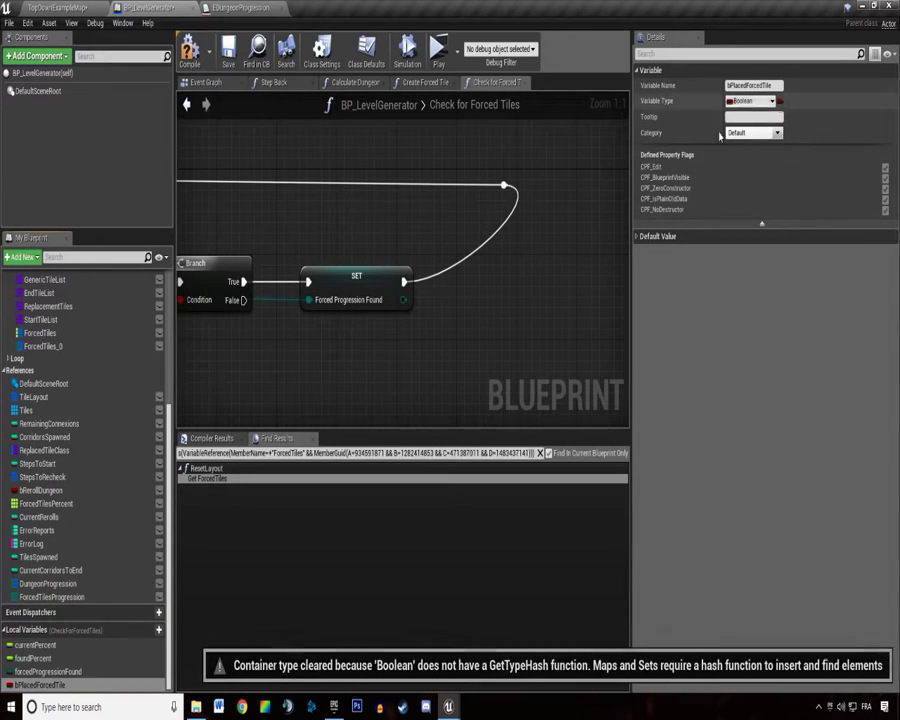
Place a SET Placed Forced Tile node right after SET Forced Progression Found.
{"action": "mouse_move", "coordinate": [38, 685]}
{"action": "left_mouse_down", "text": "alt"}
{"action": "mouse_move", "coordinate": [430, 281]}
{"action": "mouse_move", "coordinate": [522, 282]}
{"action": "left_mouse_up", "text": "alt"}
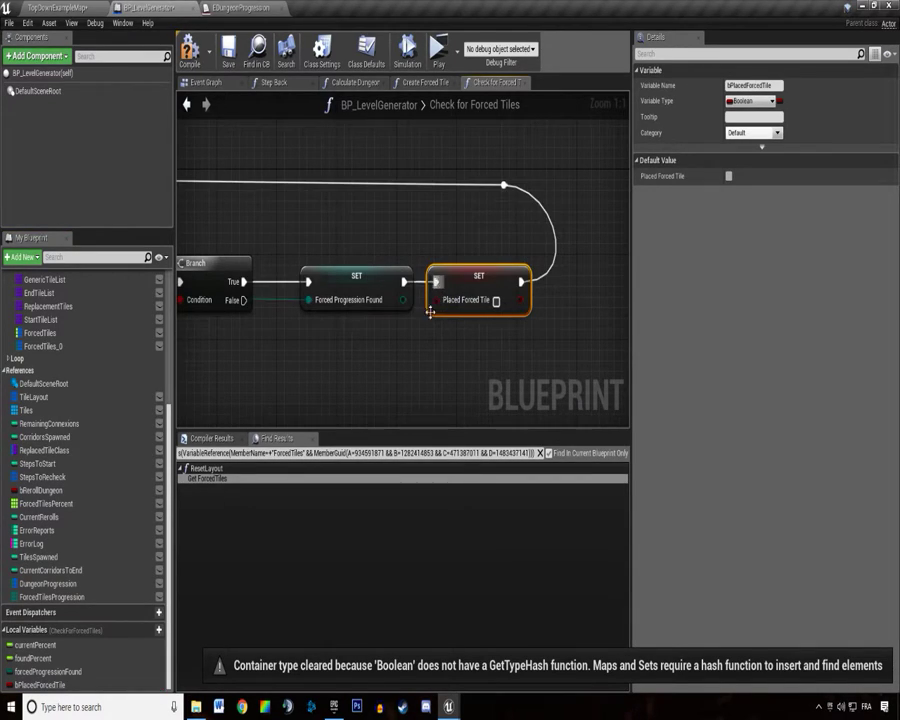
{"action": "left_click", "coordinate": [413, 353]}
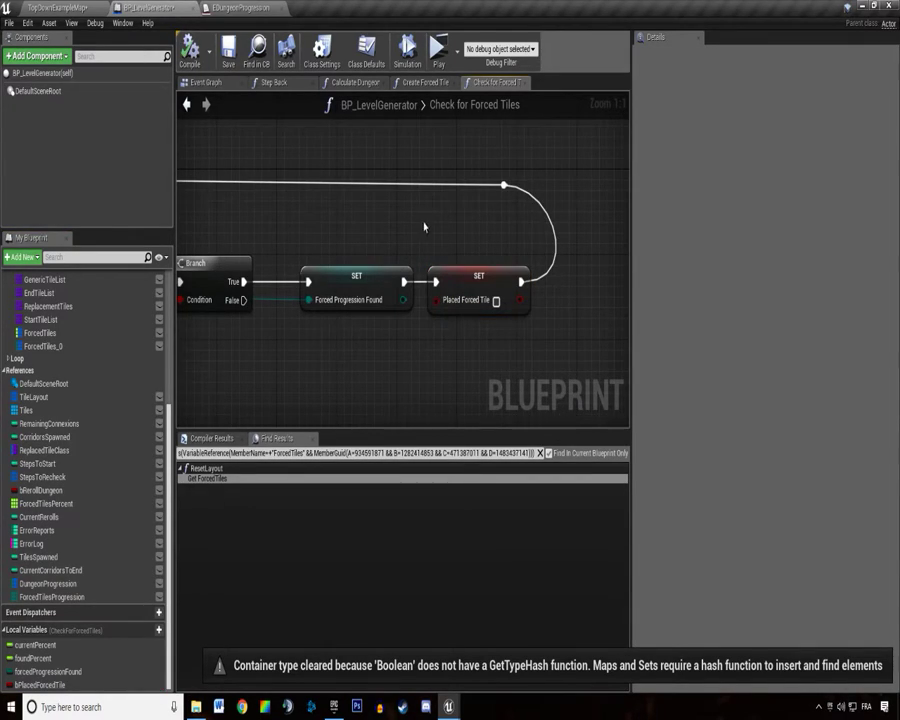
{"action": "left_click", "coordinate": [478, 278]}
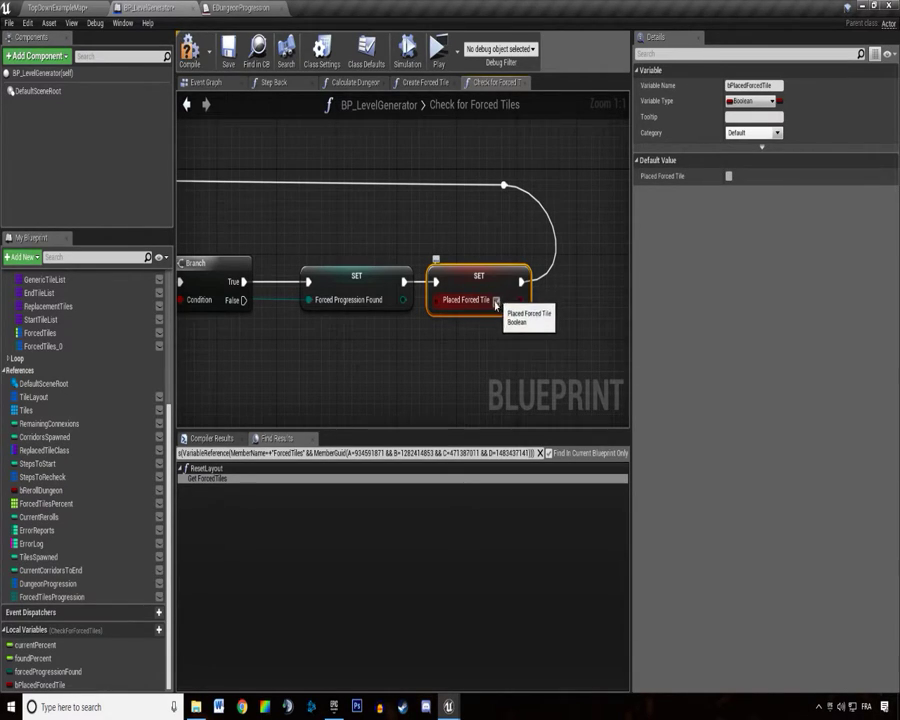
{"action": "left_click", "coordinate": [380, 364]}
{"action": "scroll", "coordinate": [380, 364], "scroll_direction": "down", "scroll_amount": 3}
{"action": "scroll", "coordinate": [433, 348], "scroll_direction": "up", "scroll_amount": 3}
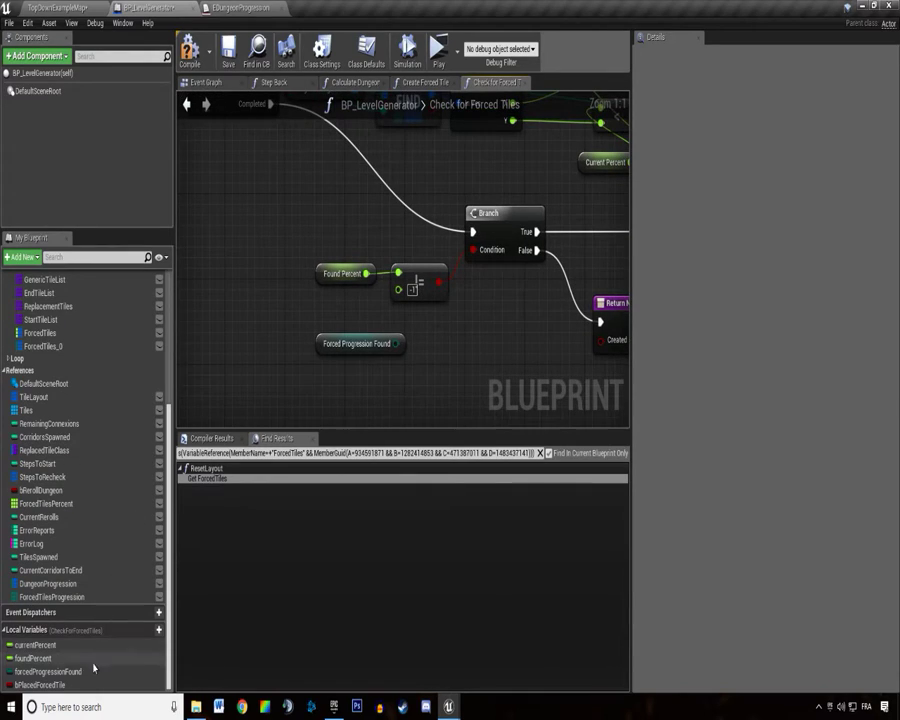
Replace the Found Percent comparison with Placed Forced Tile as the Branch condition.
{"action": "left_click_drag", "start_coordinate": [95, 668], "coordinate": [258, 622]}
{"action": "left_click_drag", "start_coordinate": [40, 685], "coordinate": [355, 226]}
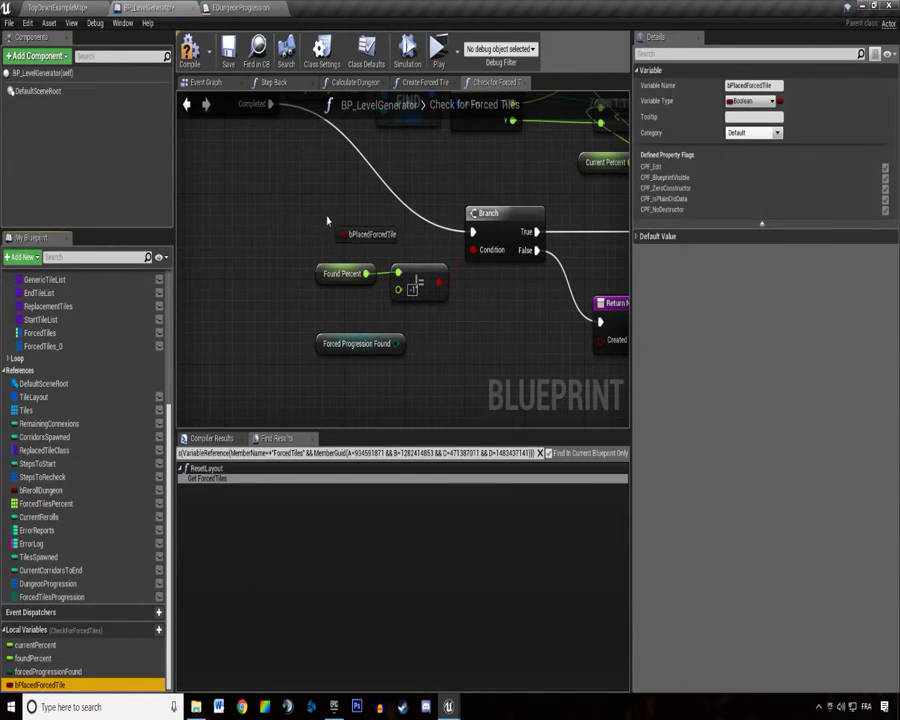
{"action": "left_click_drag", "start_coordinate": [310, 252], "coordinate": [443, 320]}
{"action": "key", "text": "Delete"}
{"action": "left_click_drag", "start_coordinate": [383, 226], "coordinate": [473, 250]}
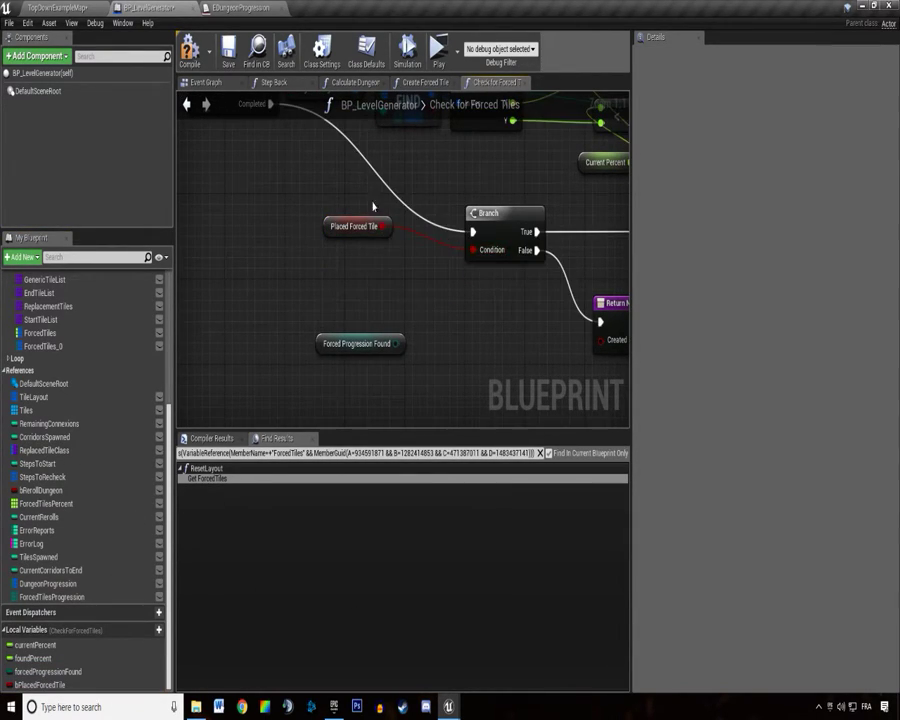
{"action": "left_click_drag", "start_coordinate": [355, 226], "coordinate": [355, 247]}
{"action": "left_click", "coordinate": [290, 327]}
Delete the old REMOVE and percent nodes near the Return nodes.
{"action": "left_click_drag", "start_coordinate": [321, 350], "coordinate": [404, 327]}
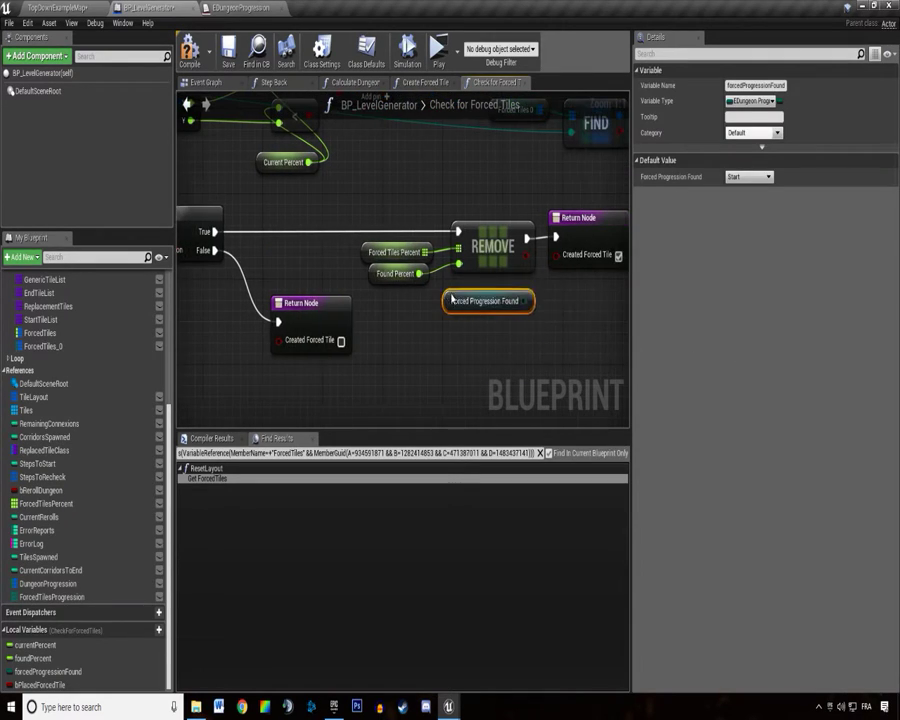
{"action": "right_click_drag", "start_coordinate": [300, 295], "coordinate": [400, 290]}
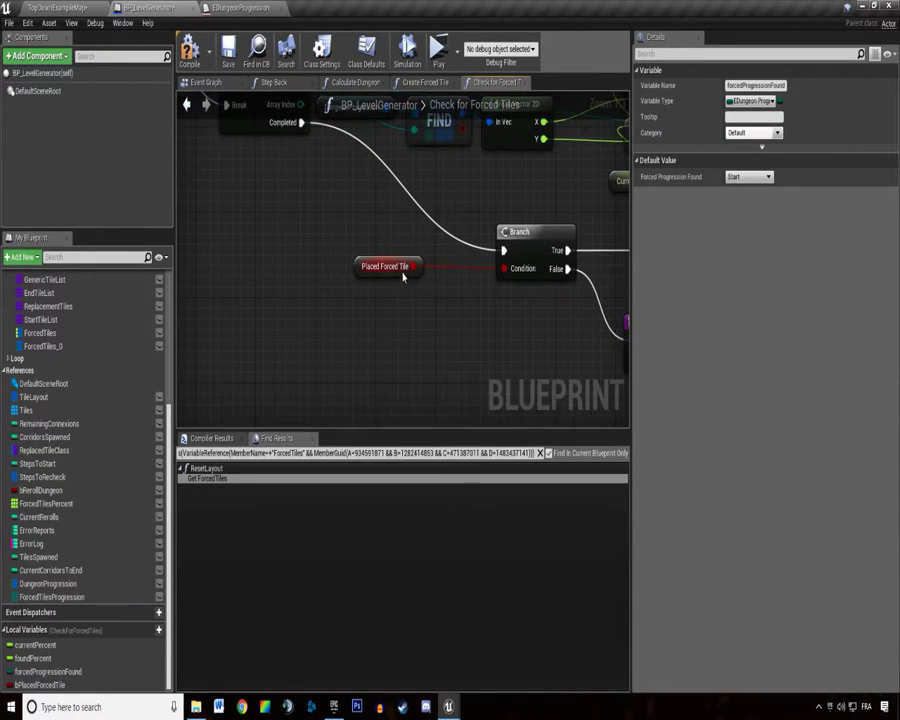
{"action": "left_click_drag", "start_coordinate": [410, 266], "coordinate": [412, 291]}
{"action": "left_click", "coordinate": [406, 270]}
{"action": "right_click_drag", "start_coordinate": [406, 270], "coordinate": [292, 271]}
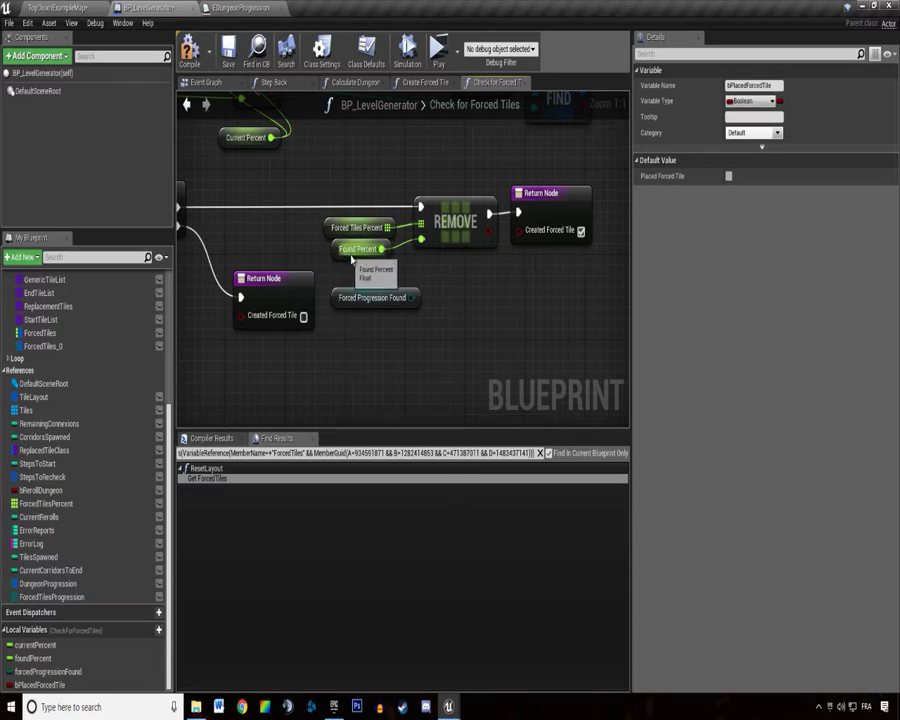
{"action": "right_click_drag", "start_coordinate": [352, 259], "coordinate": [377, 329]}
{"action": "key", "text": "Delete"}
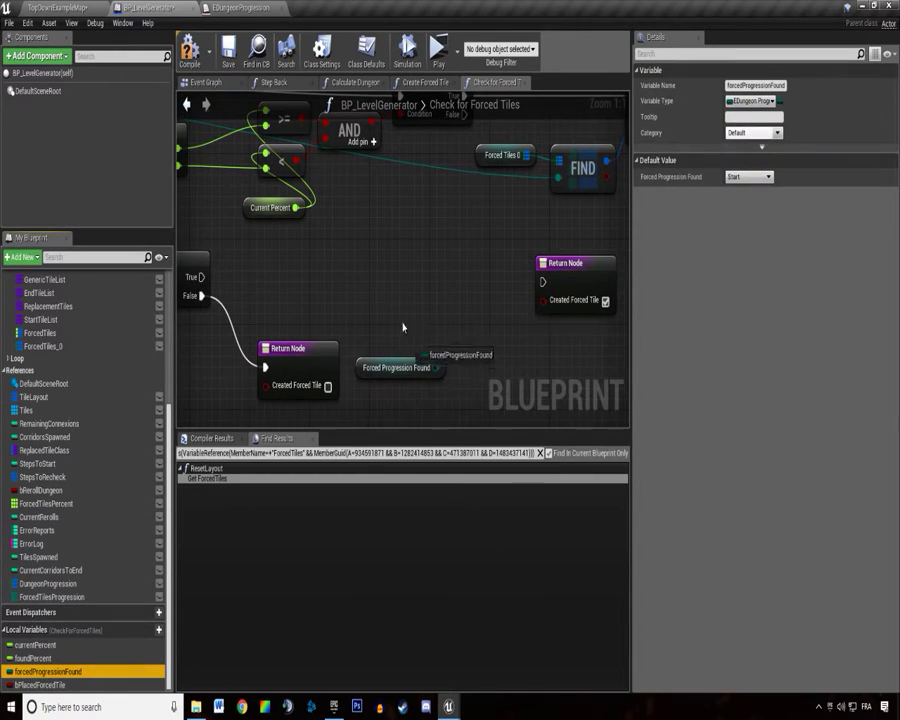
Add Forced Progression Found and ForcedTilesProgression getters to the graph.
{"action": "left_click_drag", "start_coordinate": [48, 672], "coordinate": [440, 330]}
{"action": "left_click_drag", "start_coordinate": [350, 300], "coordinate": [590, 390]}
{"action": "key", "text": "Delete"}
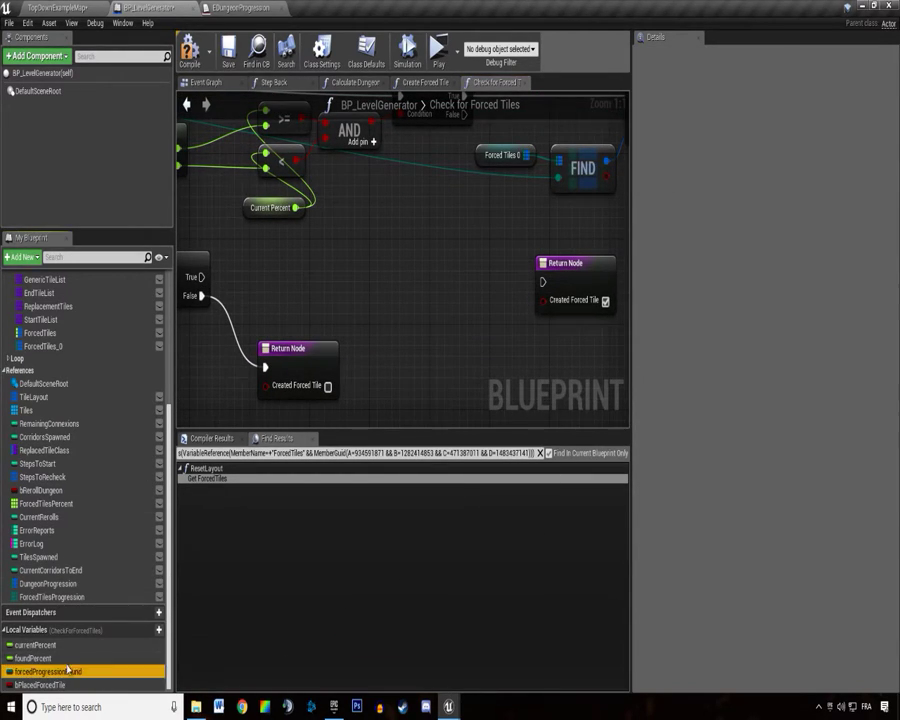
{"action": "left_click_drag", "start_coordinate": [48, 671], "coordinate": [416, 371], "text": "ctrl"}
{"action": "left_click_drag", "start_coordinate": [52, 597], "coordinate": [355, 292], "text": "ctrl"}
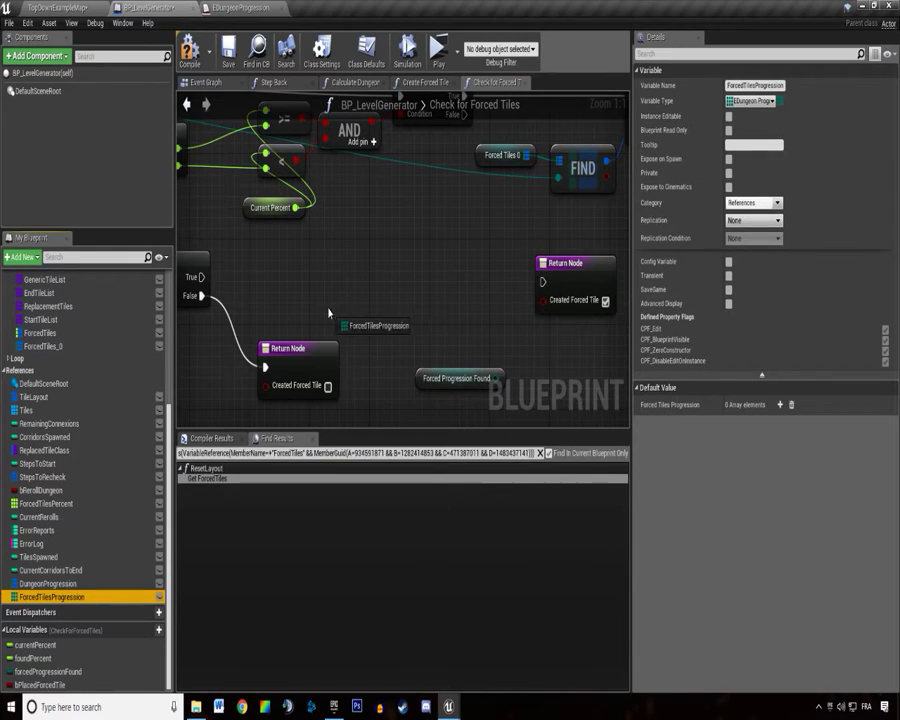
Add a Remove Item on ForcedTilesProgression for Forced Progression Found, between True and the Return Node.
{"action": "left_click_drag", "start_coordinate": [403, 314], "coordinate": [440, 296]}
{"action": "type", "text": "remo"}
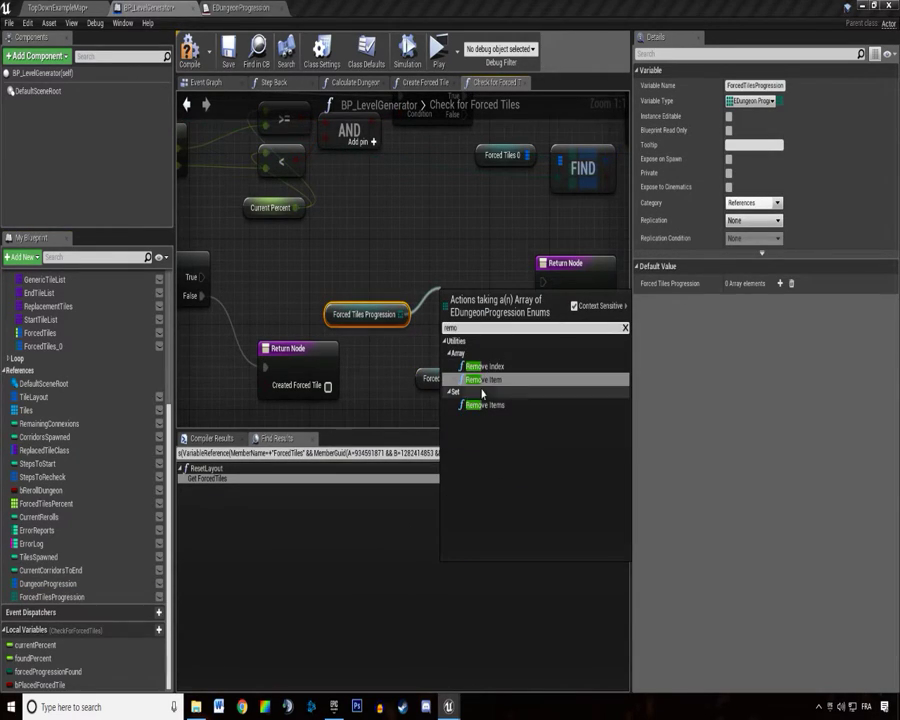
{"action": "left_click", "coordinate": [482, 382]}
{"action": "mouse_move", "coordinate": [464, 375]}
{"action": "left_mouse_down"}
{"action": "mouse_move", "coordinate": [368, 336]}
{"action": "mouse_move", "coordinate": [460, 342]}
{"action": "mouse_move", "coordinate": [460, 290]}
{"action": "left_mouse_up"}
{"action": "left_click_drag", "start_coordinate": [443, 278], "coordinate": [445, 282]}
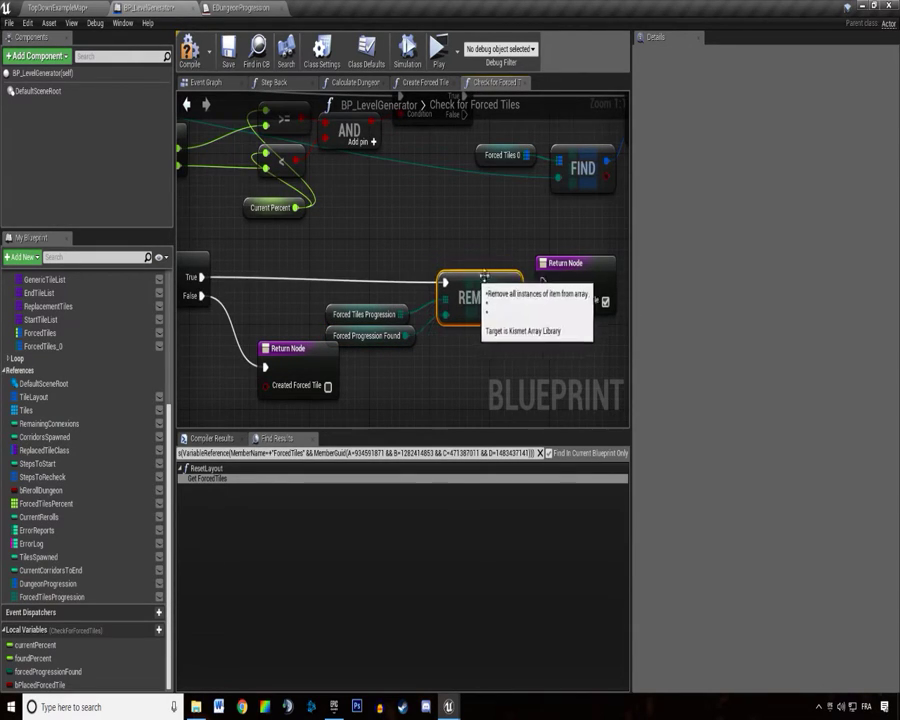
{"action": "left_click_drag", "start_coordinate": [513, 289], "coordinate": [549, 288]}
{"action": "left_click", "coordinate": [560, 295]}
{"action": "left_click", "coordinate": [535, 348]}
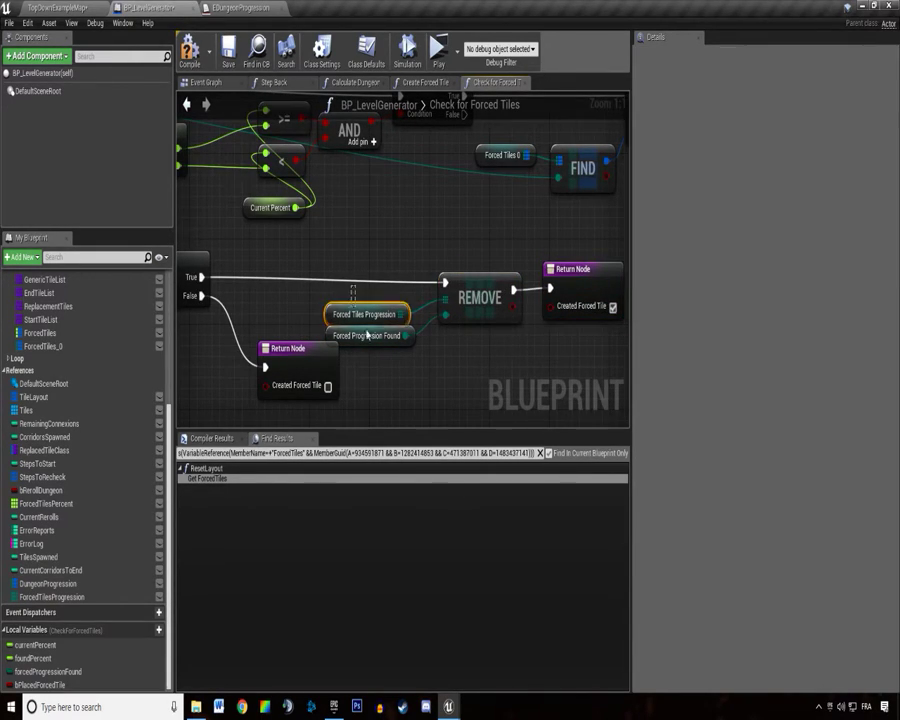
{"action": "scroll", "coordinate": [357, 344], "scroll_direction": "down", "scroll_amount": 2}
{"action": "left_click_drag", "start_coordinate": [327, 321], "coordinate": [435, 290]}
Tidy the removal nodes, save the blueprint and review the Check for Forced Tiles graph.
{"action": "scroll", "coordinate": [436, 291], "scroll_direction": "down", "scroll_amount": 1}
{"action": "right_click_drag", "start_coordinate": [436, 291], "coordinate": [393, 395]}
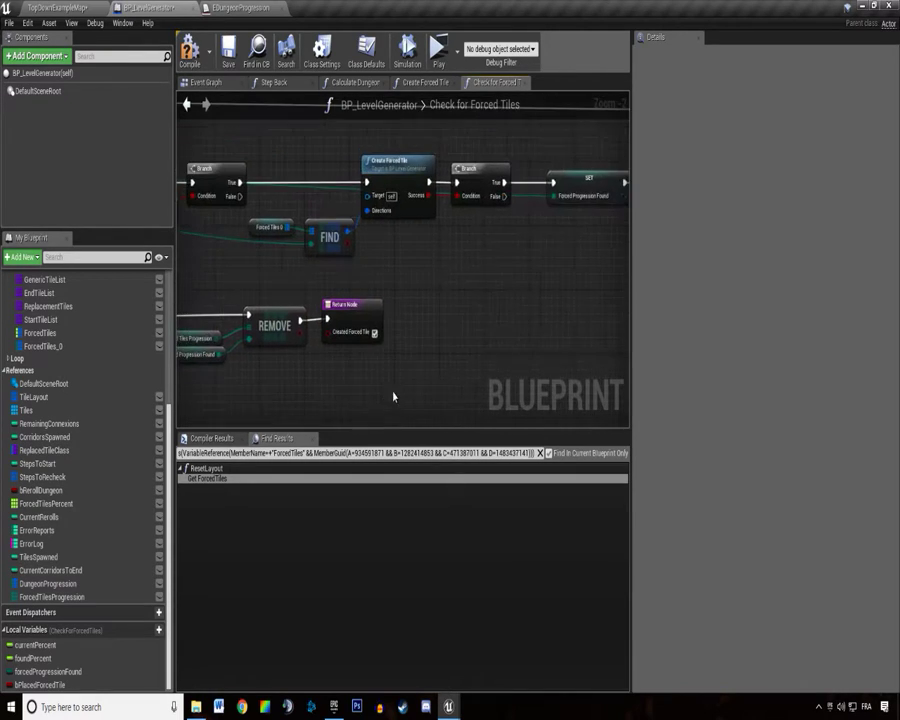
{"action": "right_click_drag", "start_coordinate": [475, 190], "coordinate": [240, 194]}
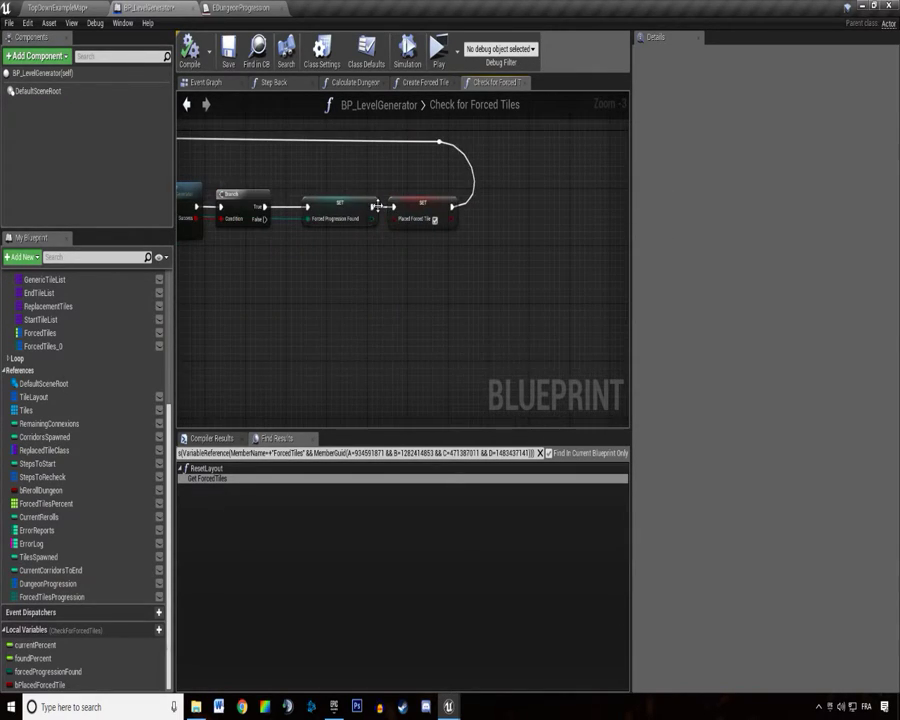
{"action": "key", "text": "ctrl+s"}
{"action": "scroll", "coordinate": [310, 322], "scroll_direction": "down", "scroll_amount": 2}
{"action": "scroll", "coordinate": [388, 307], "scroll_direction": "up", "scroll_amount": 2}
{"action": "right_click_drag", "start_coordinate": [388, 307], "coordinate": [531, 203]}
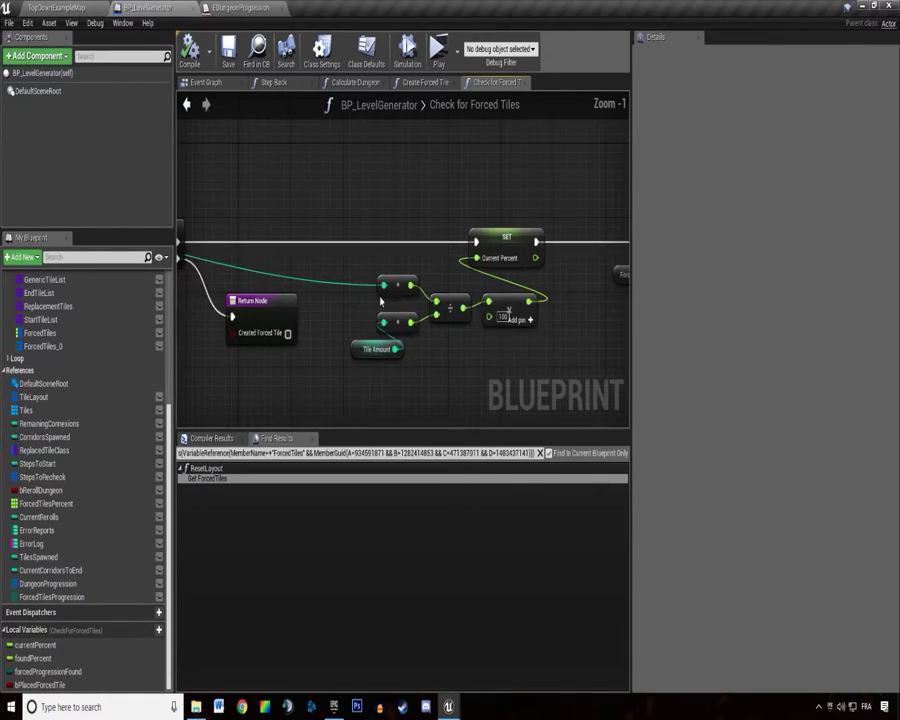
{"action": "scroll", "coordinate": [531, 203], "scroll_direction": "up", "scroll_amount": 1}
{"action": "mouse_move", "coordinate": [272, 142]}
{"action": "right_mouse_down"}
{"action": "mouse_move", "coordinate": [285, 162]}
{"action": "mouse_move", "coordinate": [508, 199]}
{"action": "right_mouse_up"}
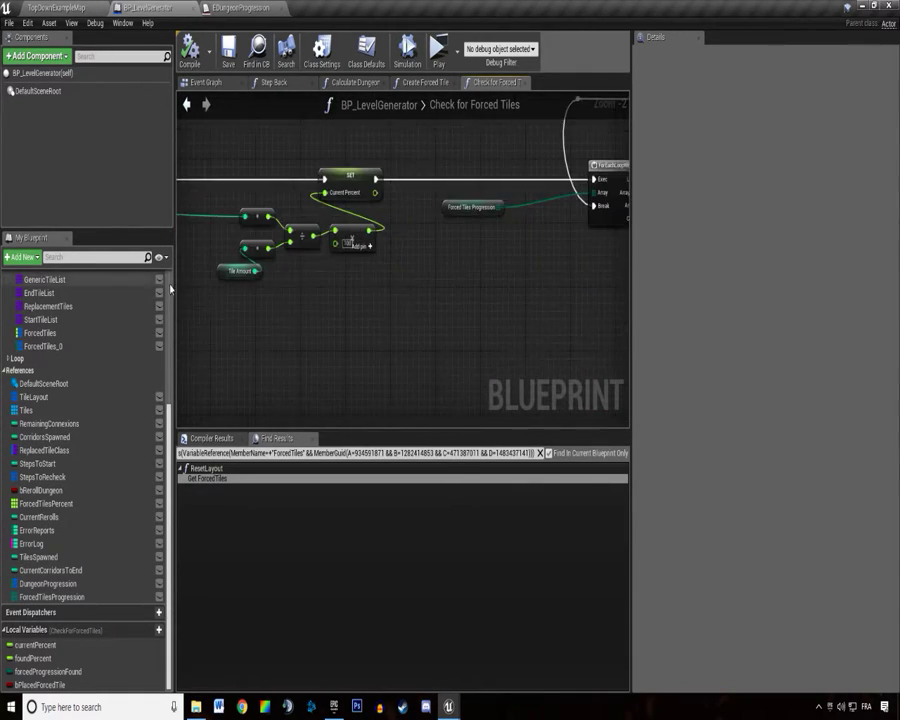
{"action": "scroll", "coordinate": [64, 362], "scroll_direction": "up", "scroll_amount": 2}
{"action": "scroll", "coordinate": [64, 362], "scroll_direction": "up", "scroll_amount": 1}
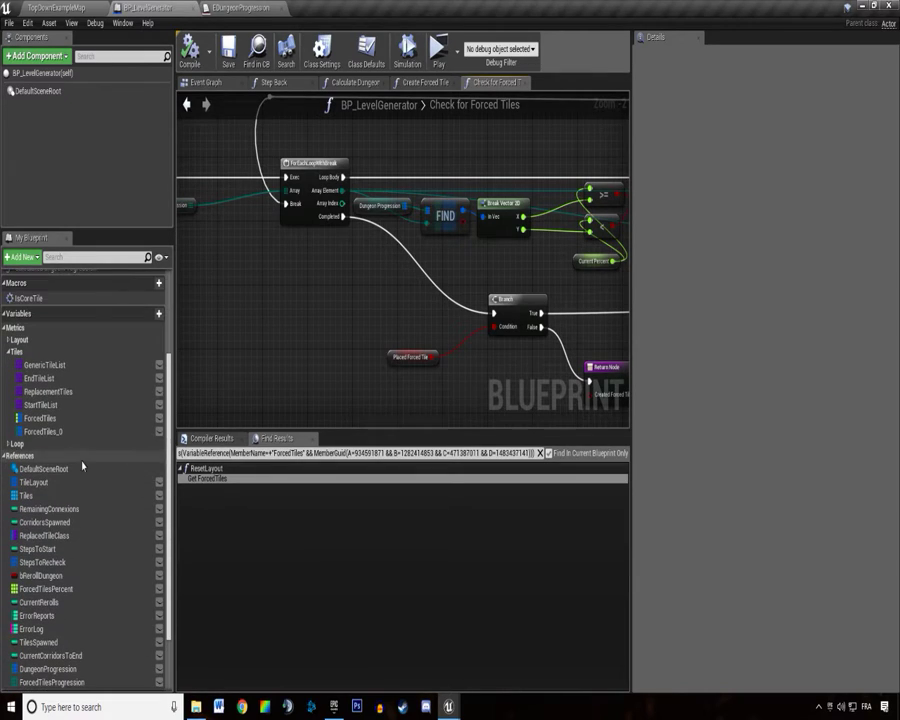
Delete the old ForcedTiles variable, whose defaults were 40.0 and 70.0.
{"action": "right_click", "coordinate": [40, 418]}
{"action": "left_click", "coordinate": [78, 447]}
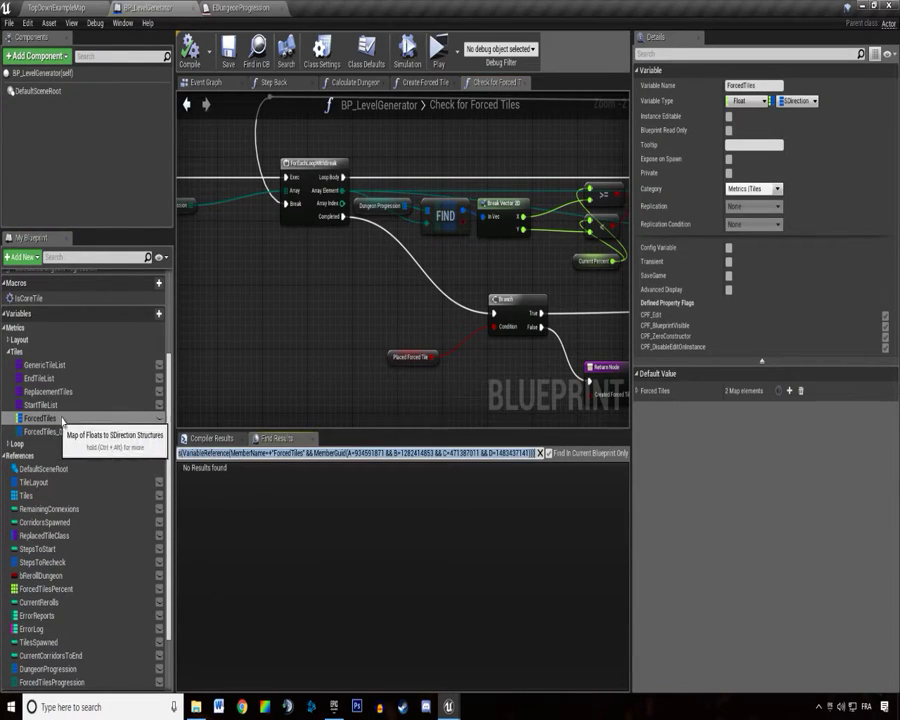
{"action": "left_click", "coordinate": [45, 418]}
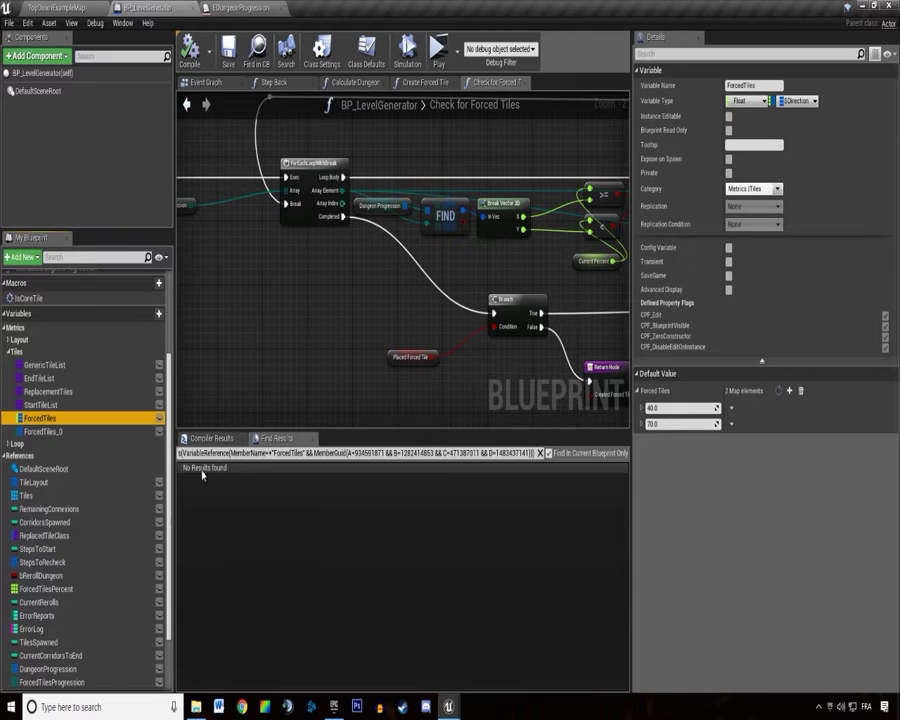
{"action": "key", "text": "Delete"}
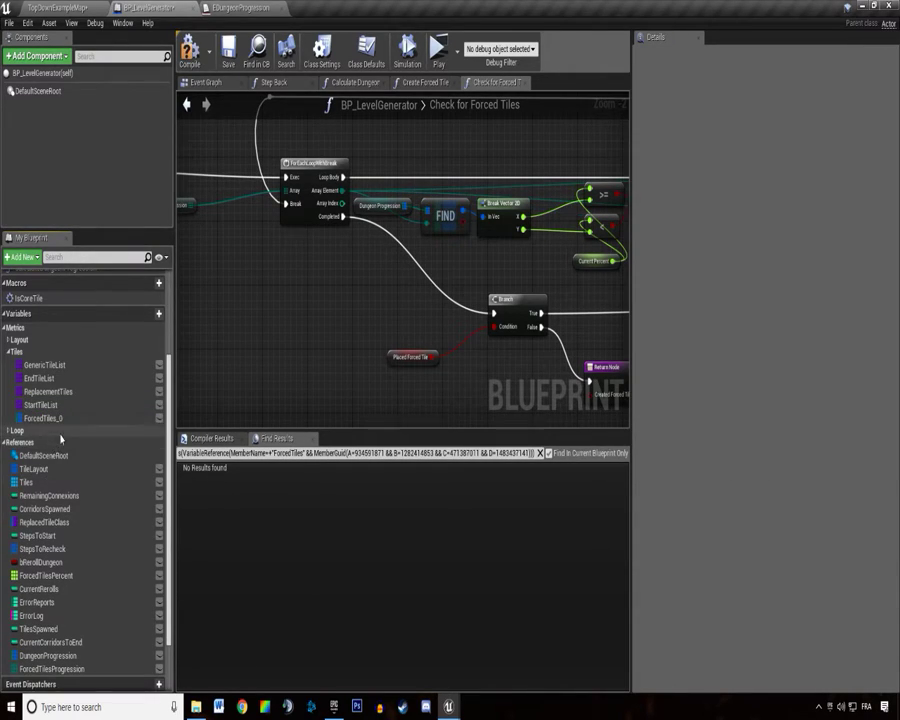
Delete ForcedTilesPercent after checking its references, then find where ForcedTiles_0 is used.
{"action": "right_click", "coordinate": [37, 578]}
{"action": "left_click", "coordinate": [62, 594]}
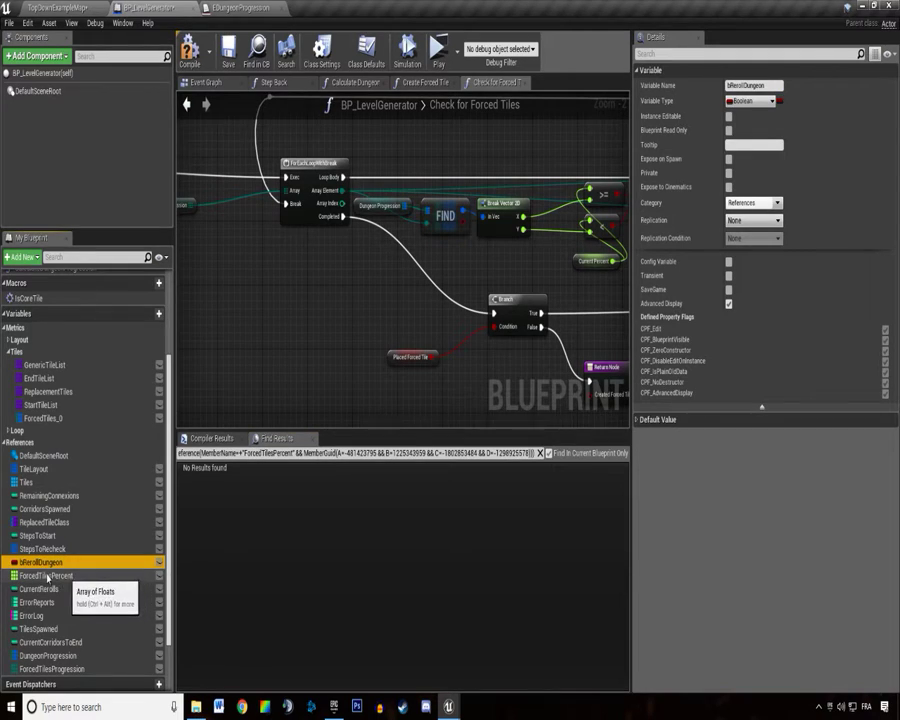
{"action": "left_click", "coordinate": [67, 578]}
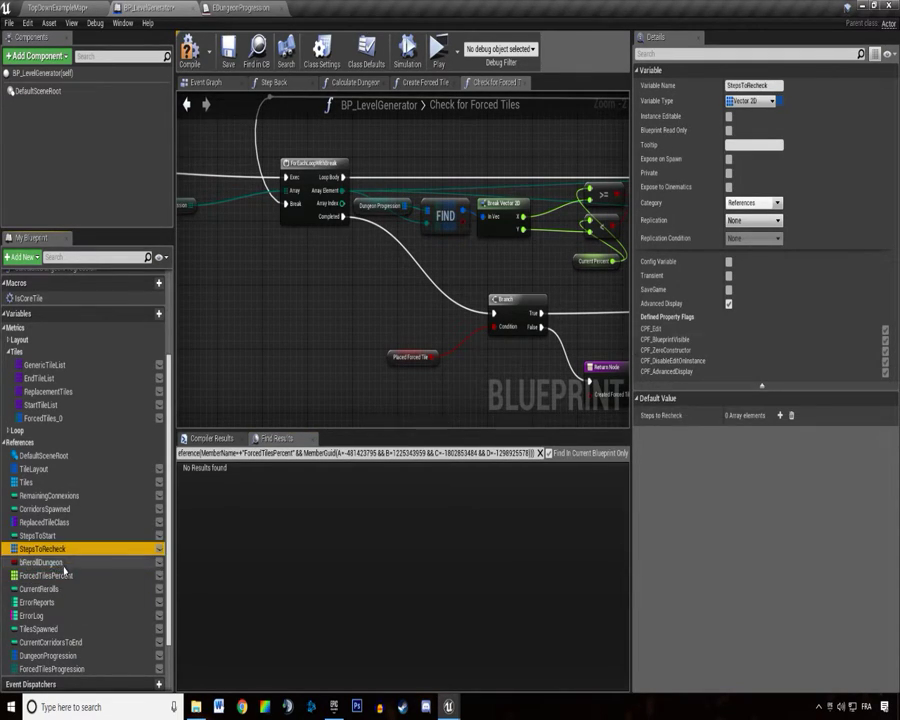
{"action": "key", "text": "Delete"}
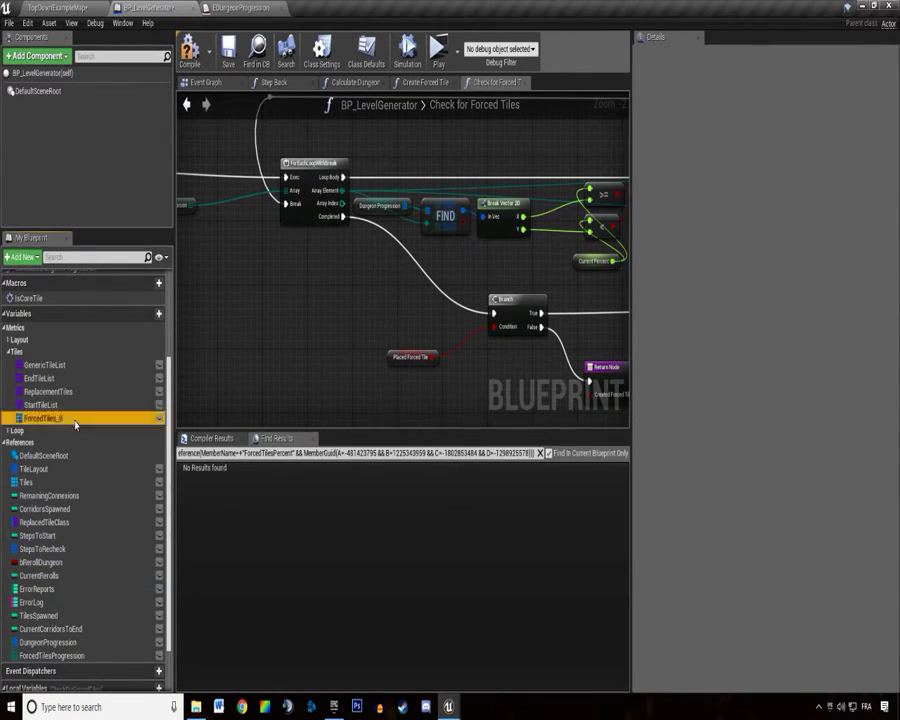
{"action": "right_click", "coordinate": [75, 425]}
{"action": "left_click", "coordinate": [150, 450]}
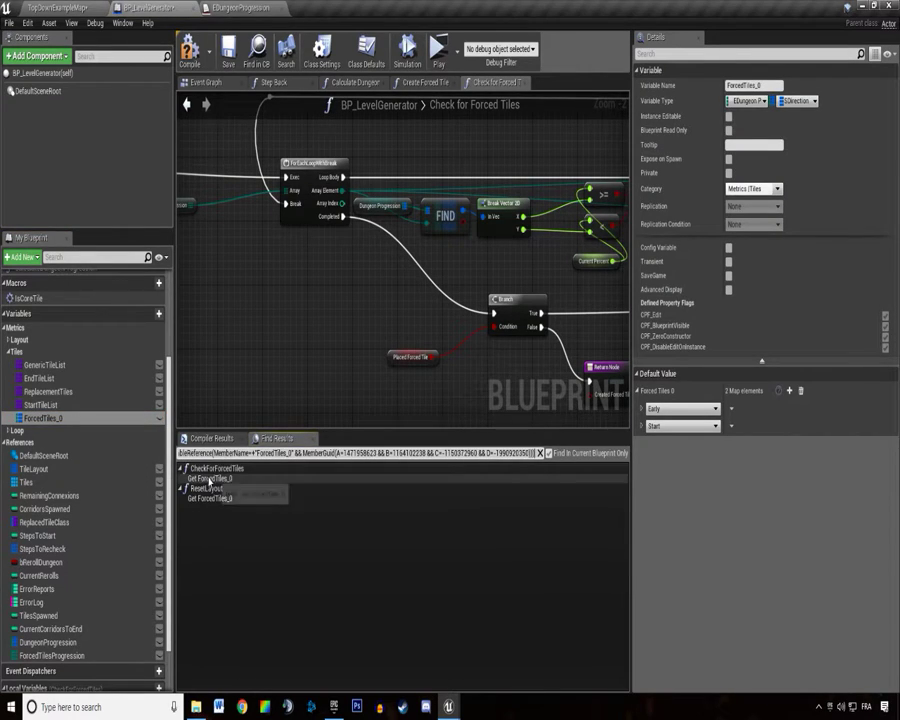
Rename the ForcedTiles_0 variable to ForcedTiles and save BP_LevelGenerator with Ctrl+S.
{"action": "left_click", "coordinate": [210, 479]}
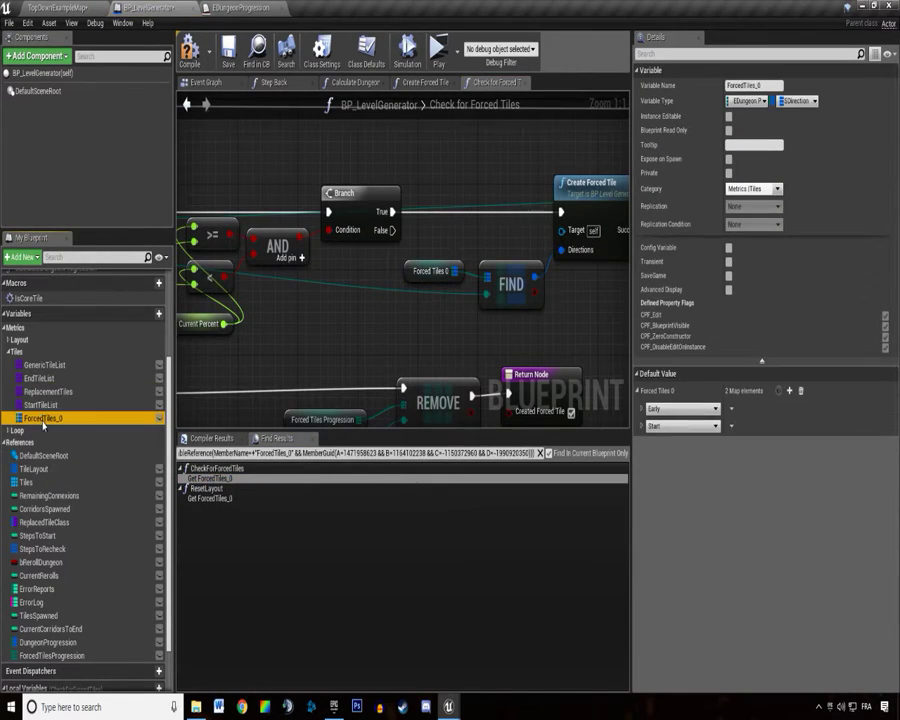
{"action": "left_click", "coordinate": [43, 425]}
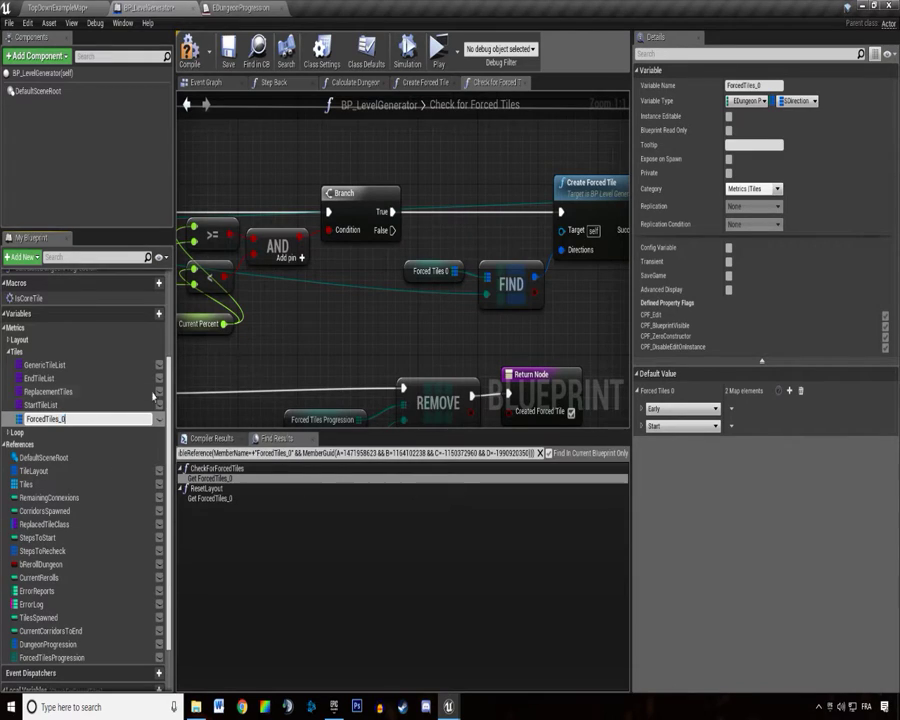
{"action": "key", "text": "Return"}
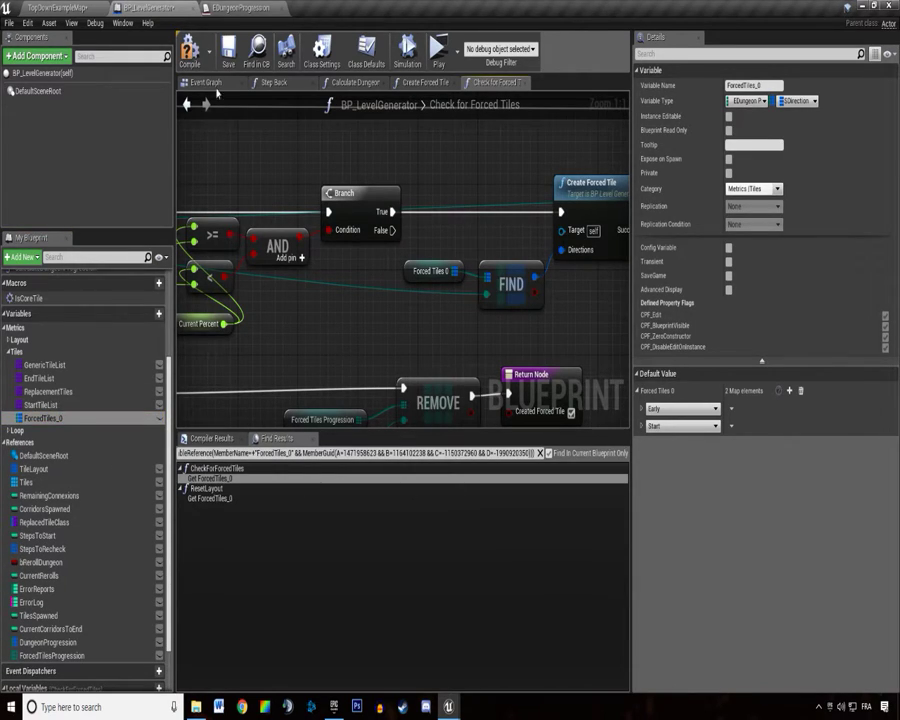
{"action": "left_click", "coordinate": [45, 419]}
{"action": "key", "text": "BackSpace"}
{"action": "key", "text": "BackSpace"}
{"action": "key", "text": "Return"}
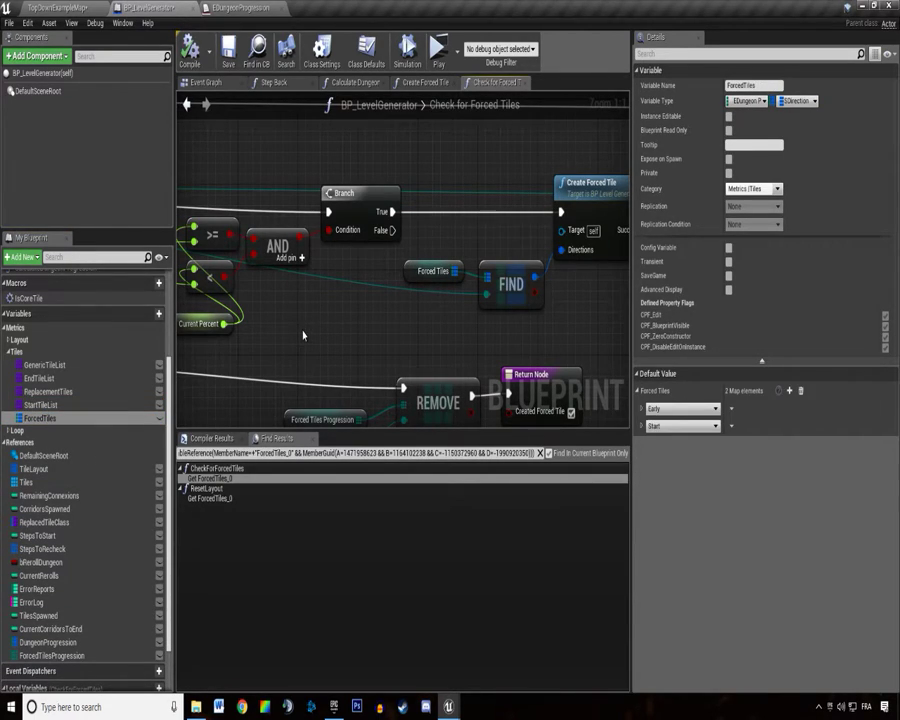
{"action": "key", "text": "ctrl+s"}
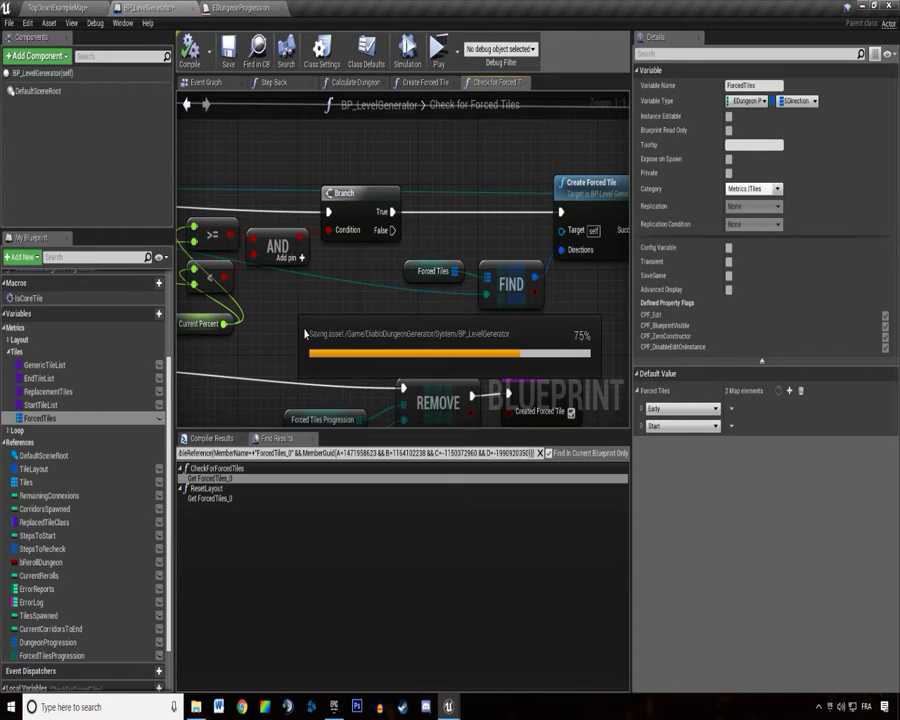
Expand the Forced Tiles default entries and allow North and South for Early.
{"action": "left_click", "coordinate": [644, 426]}
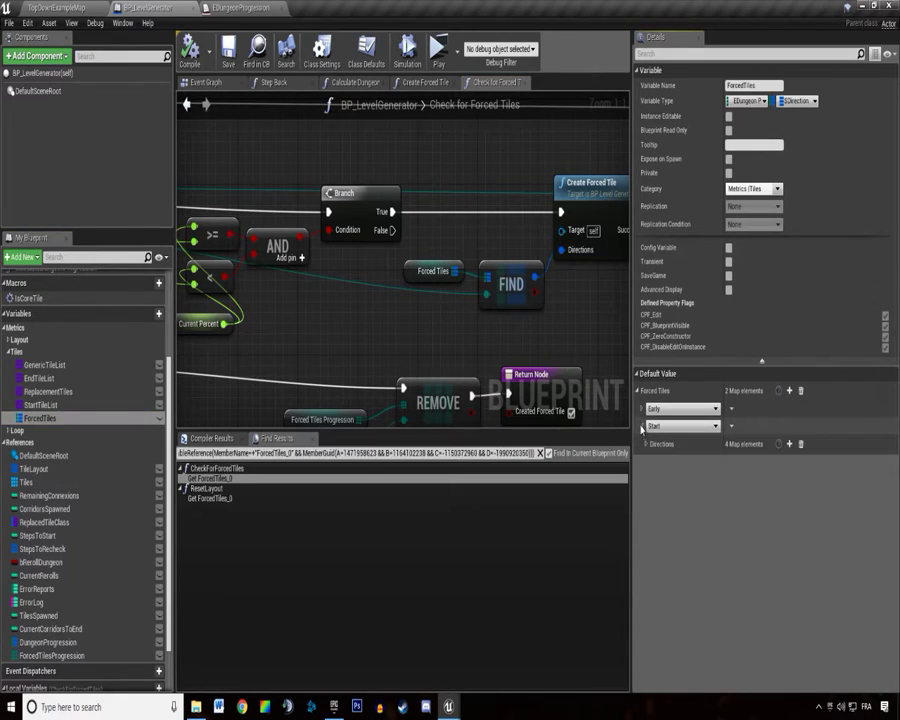
{"action": "left_click", "coordinate": [646, 428]}
{"action": "left_click", "coordinate": [646, 427]}
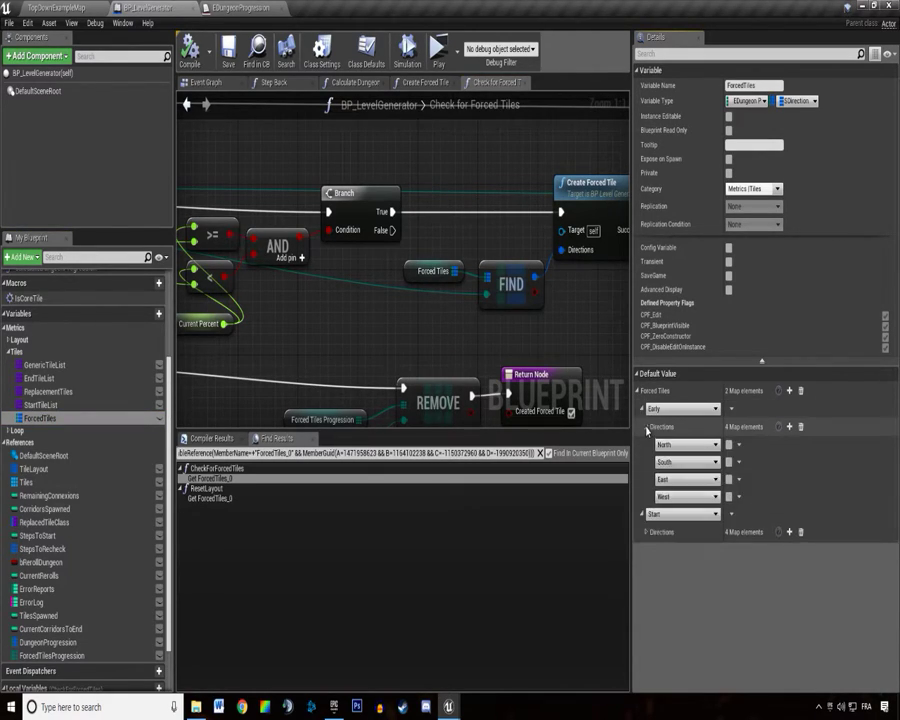
{"action": "left_click", "coordinate": [646, 533]}
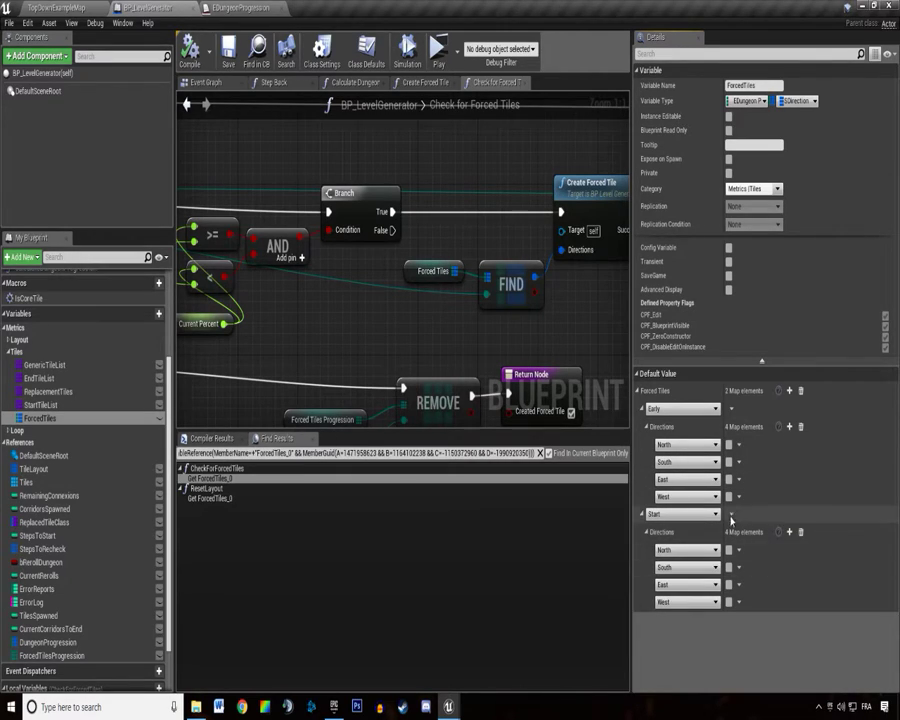
{"action": "left_click", "coordinate": [728, 461]}
{"action": "left_click", "coordinate": [729, 444]}
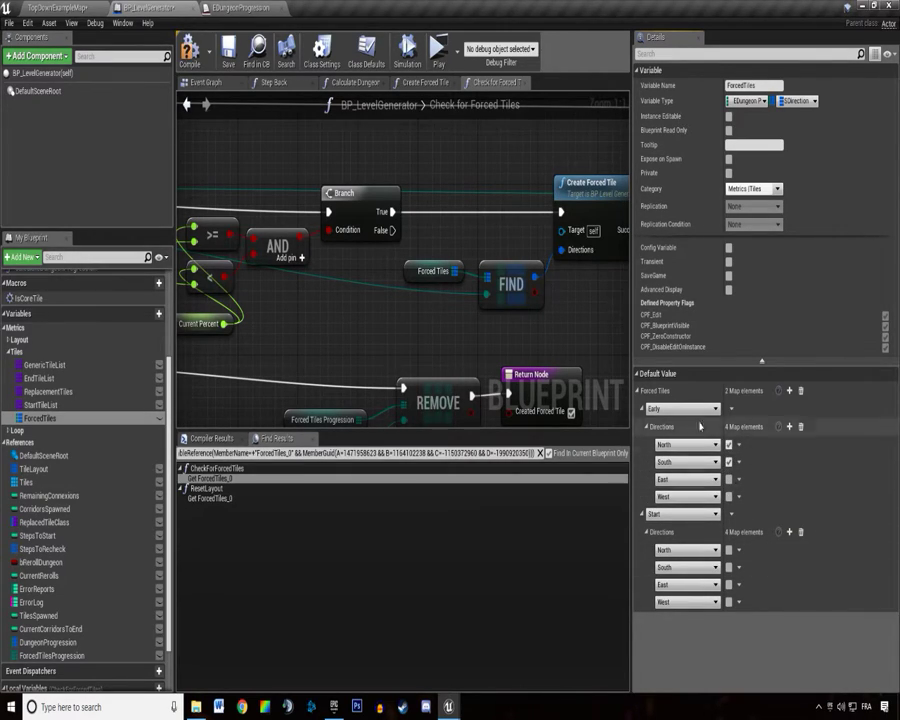
Set the first entry's stage to Start with North, South, East and West allowed, then save.
{"action": "left_click", "coordinate": [668, 409]}
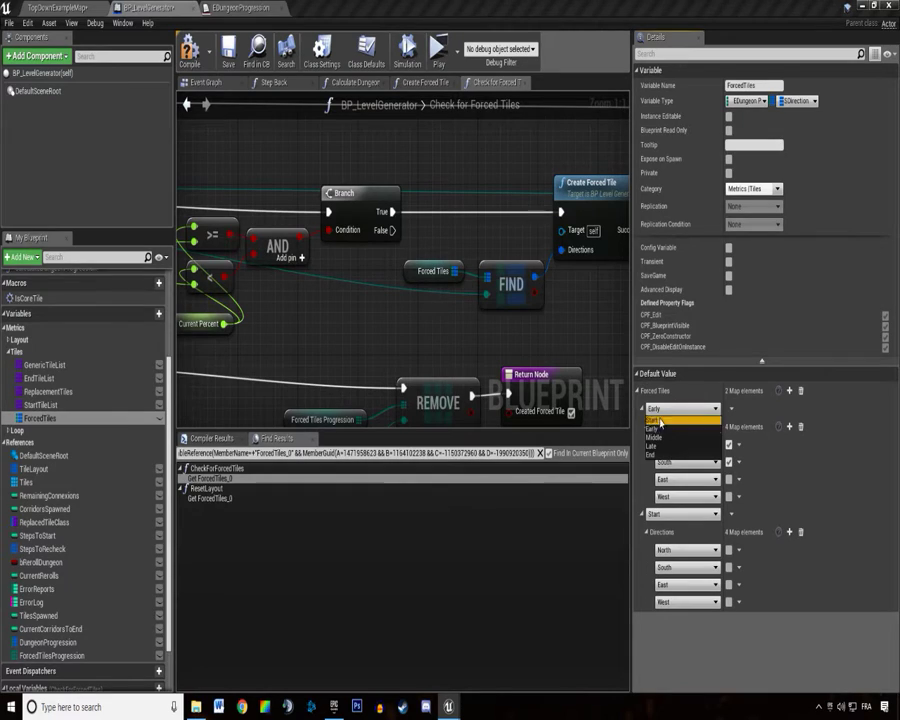
{"action": "left_click", "coordinate": [658, 420]}
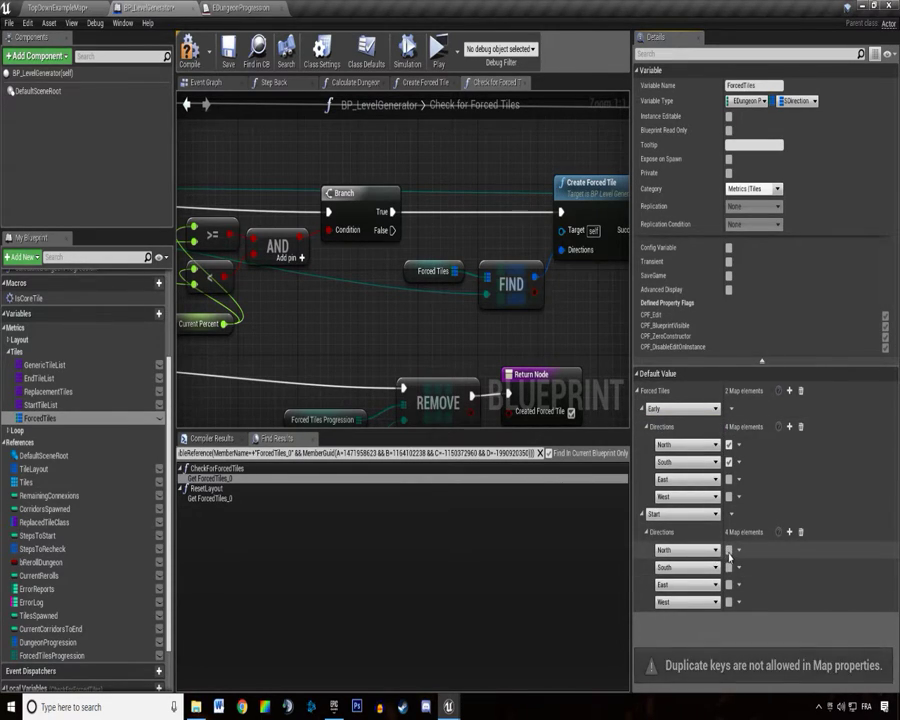
{"action": "left_click", "coordinate": [728, 601]}
{"action": "left_click", "coordinate": [728, 584]}
{"action": "left_click", "coordinate": [728, 567]}
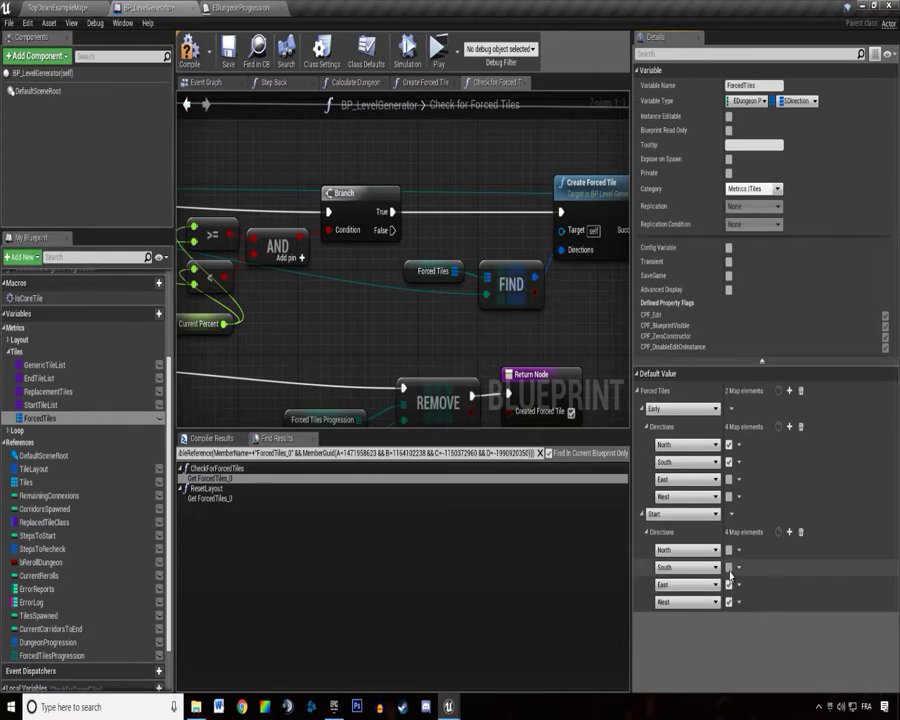
{"action": "left_click", "coordinate": [728, 549]}
{"action": "left_click", "coordinate": [714, 497]}
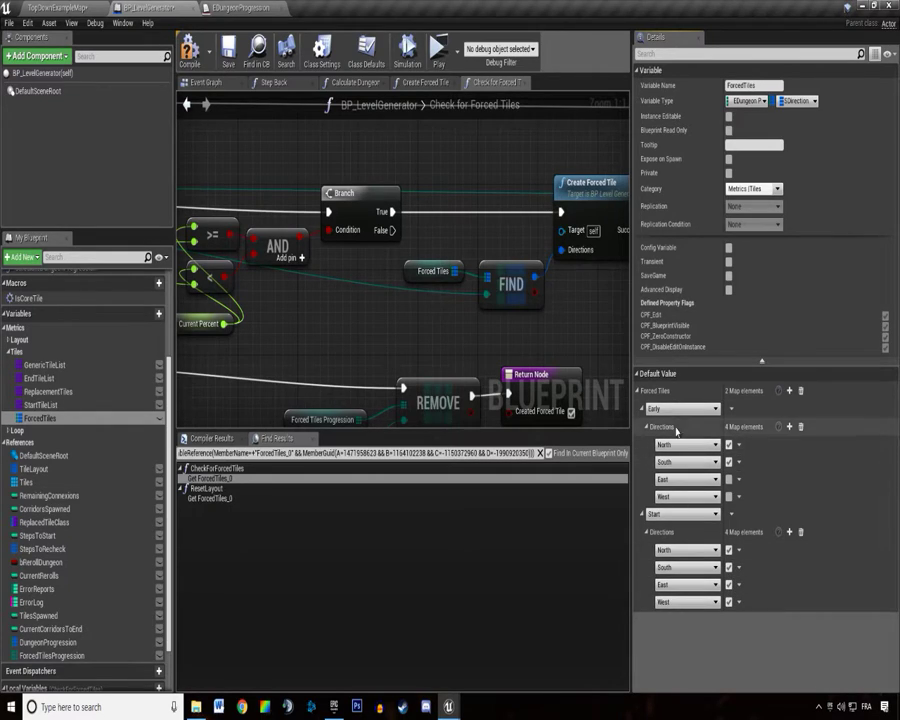
{"action": "left_click", "coordinate": [228, 52]}
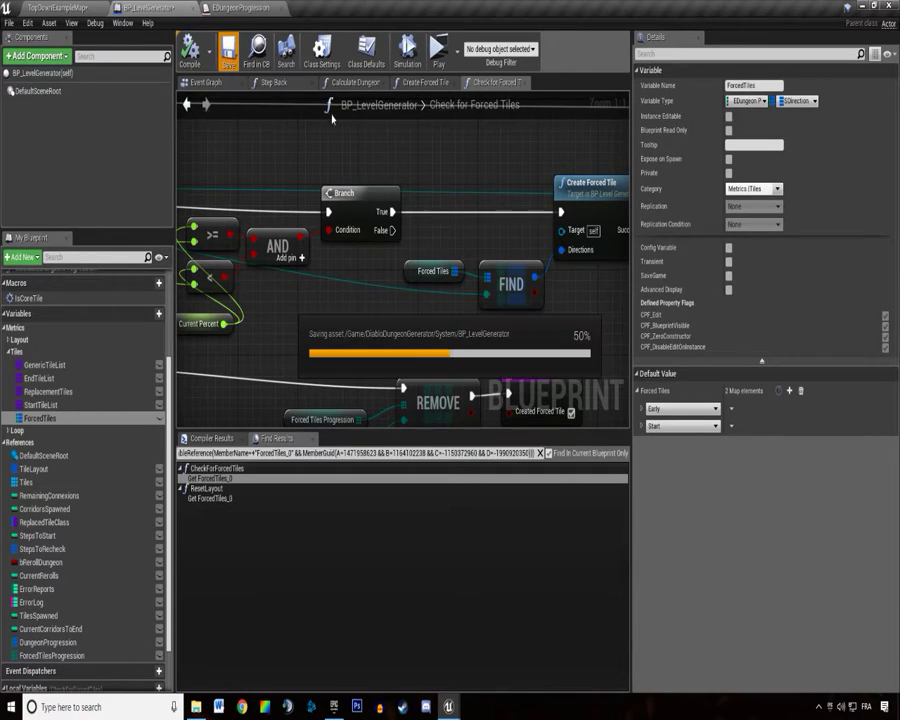
Run a Standalone Game preview to check generated tiles, then stop it and expand Early.
{"action": "left_click", "coordinate": [440, 67]}
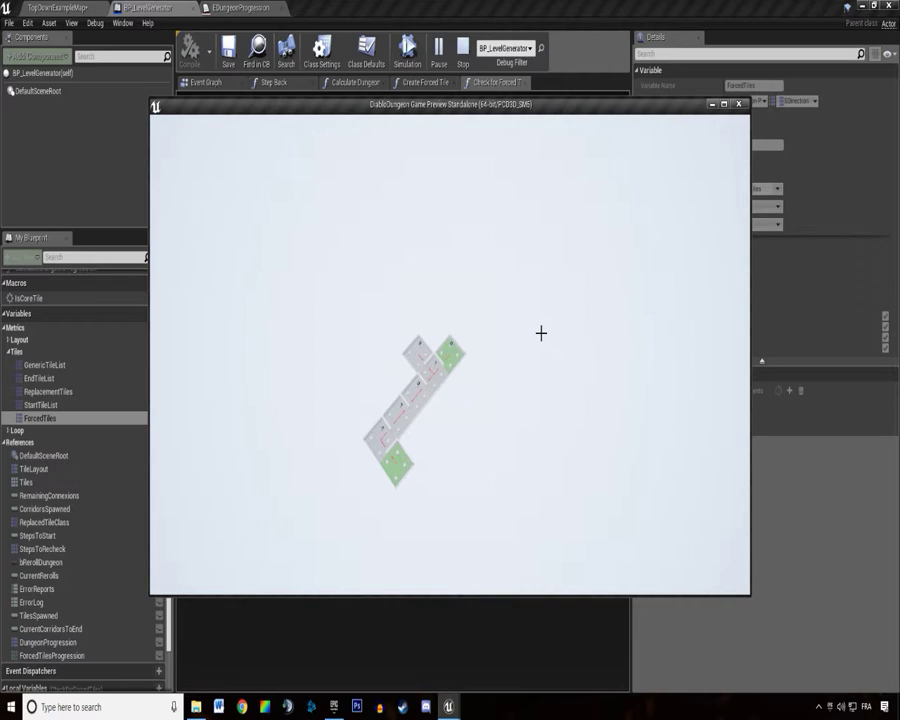
{"action": "key", "text": "Escape"}
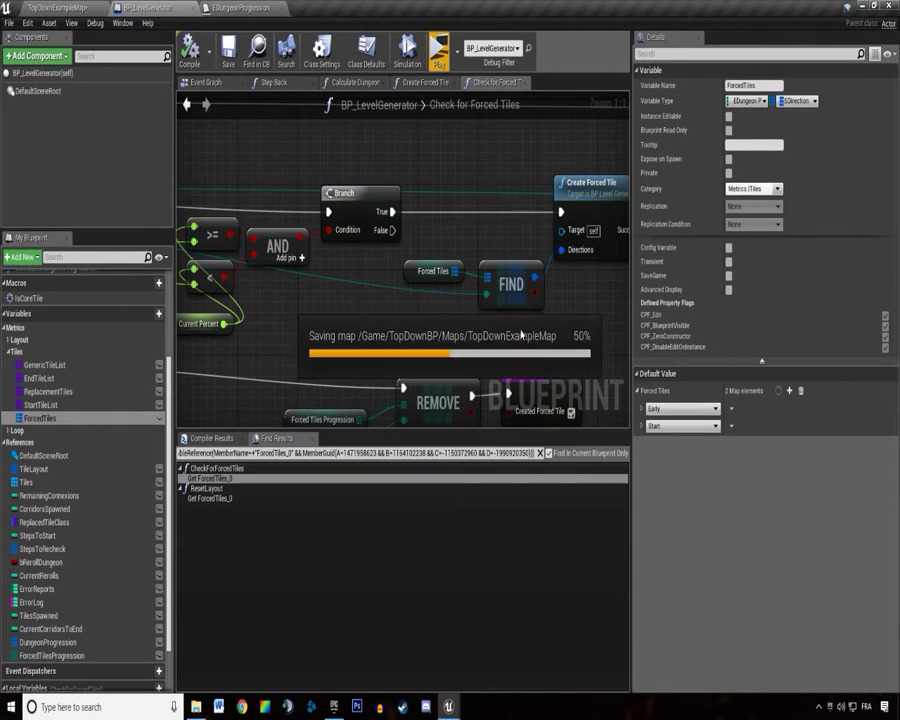
{"action": "left_click", "coordinate": [643, 409]}
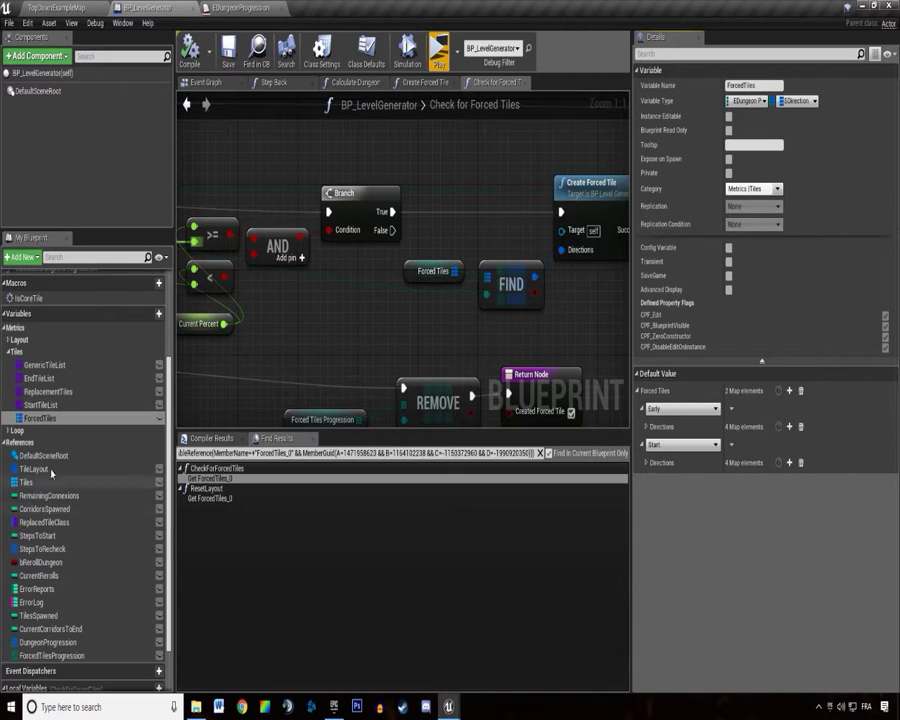
{"action": "scroll", "coordinate": [50, 560], "scroll_direction": "down", "scroll_amount": 2}
{"action": "scroll", "coordinate": [28, 565], "scroll_direction": "up", "scroll_amount": 2}
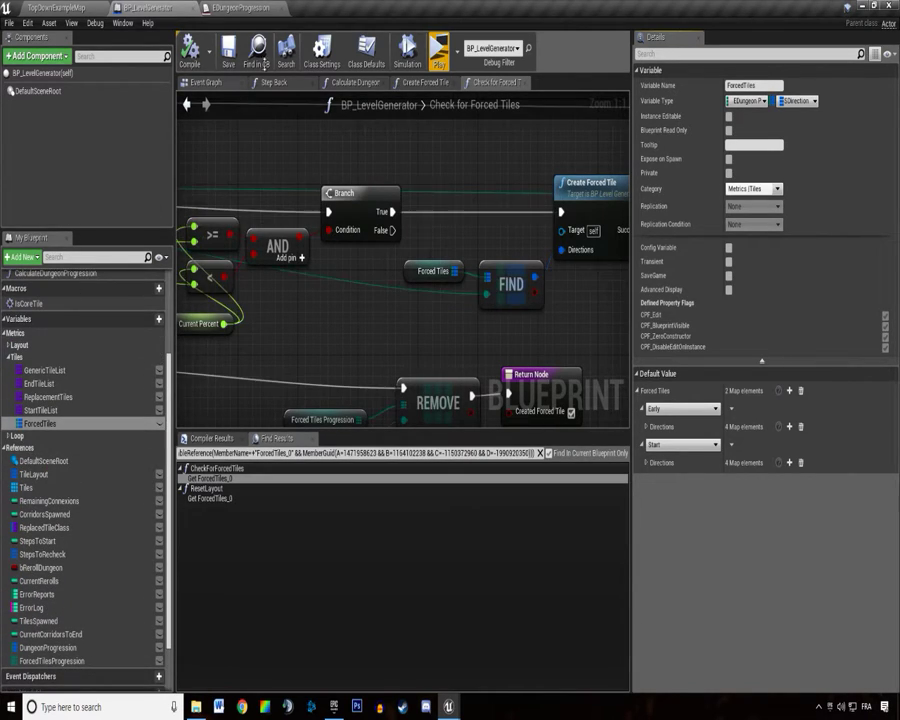
Close every graph tab except the Event Graph and find references to CalculateDungeonProgression.
{"action": "right_click", "coordinate": [205, 82]}
{"action": "left_click", "coordinate": [230, 118]}
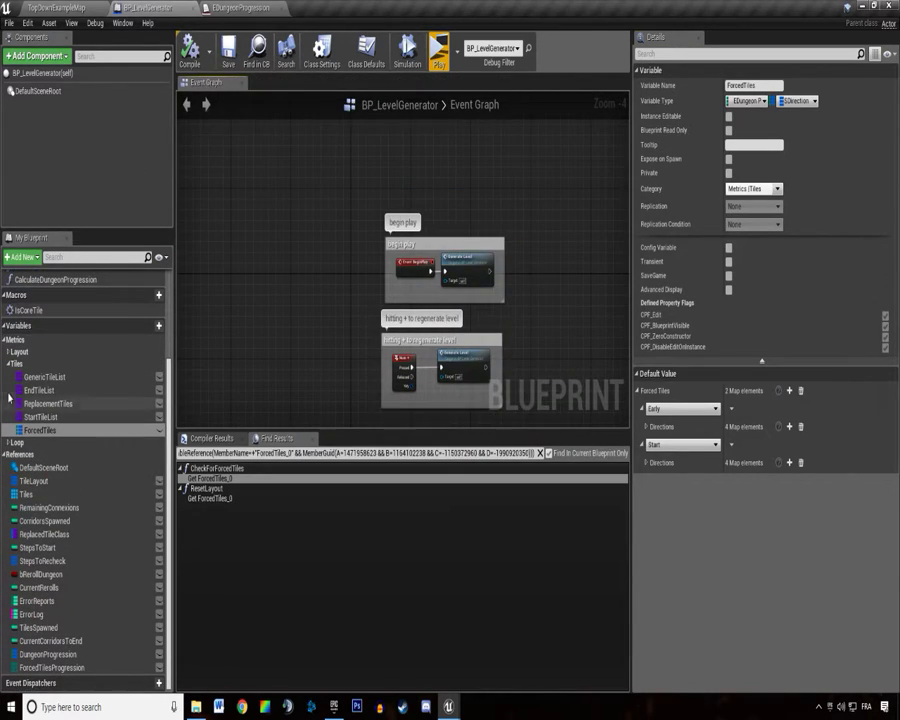
{"action": "scroll", "coordinate": [30, 340], "scroll_direction": "up", "scroll_amount": 2}
{"action": "scroll", "coordinate": [48, 366], "scroll_direction": "up", "scroll_amount": 2}
{"action": "right_click", "coordinate": [66, 343]}
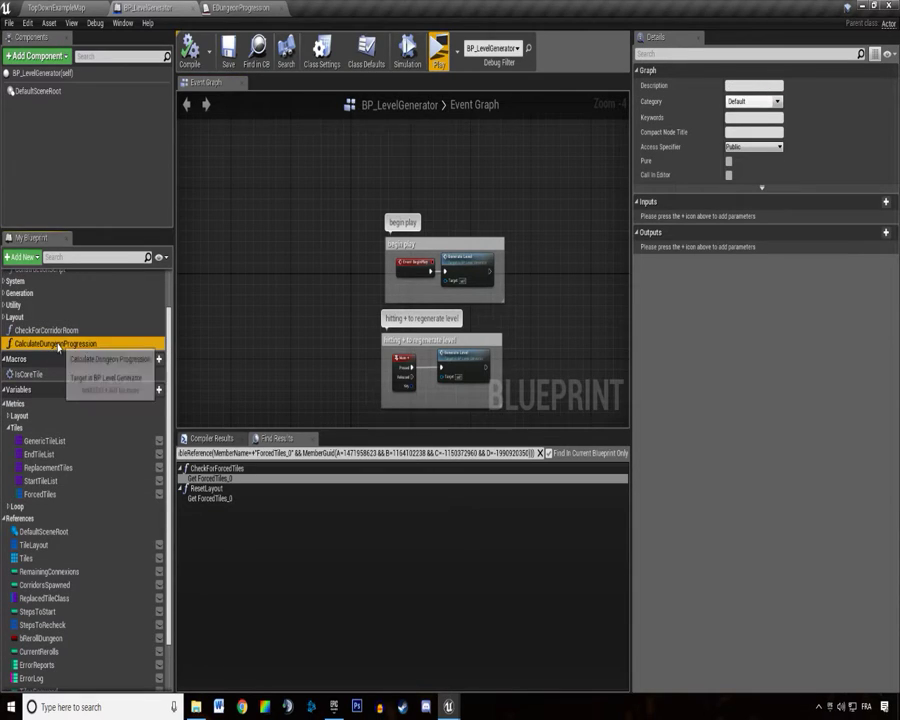
{"action": "left_click", "coordinate": [86, 392]}
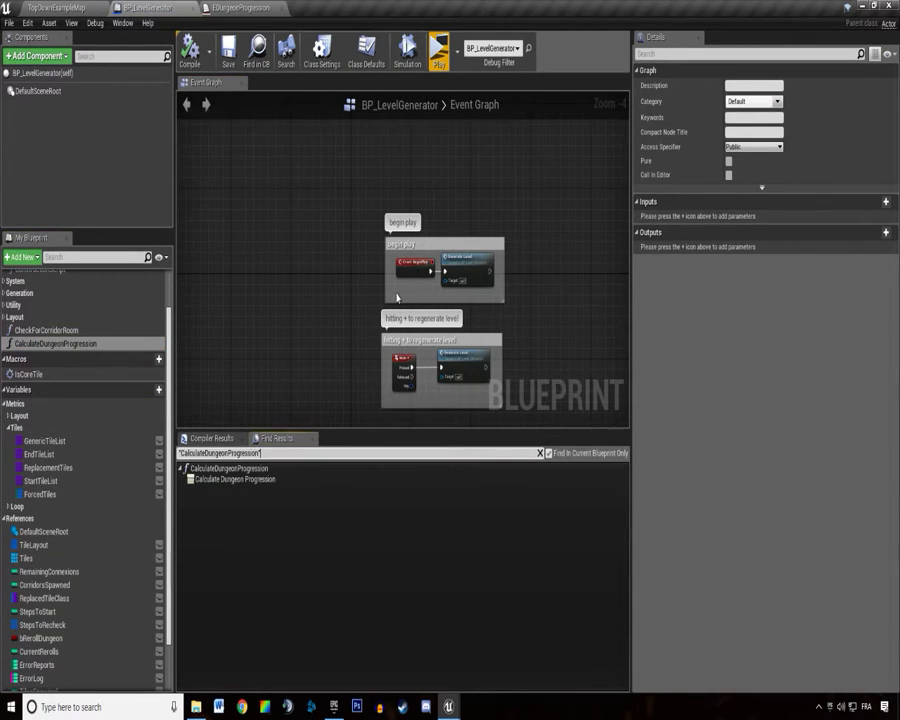
Open Generate Level, then Reset Level, removing an accidentally placed Calculate Dungeon Progression call.
{"action": "right_click_drag", "start_coordinate": [362, 250], "coordinate": [269, 255]}
{"action": "scroll", "coordinate": [269, 255], "scroll_direction": "up", "scroll_amount": 5}
{"action": "double_click", "coordinate": [260, 282]}
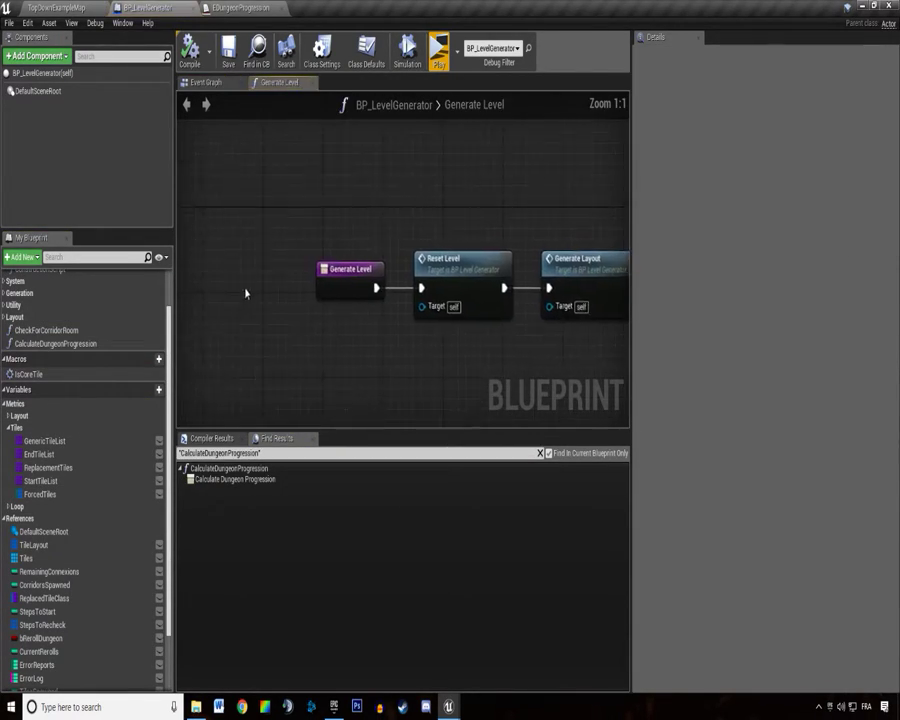
{"action": "left_click", "coordinate": [480, 280]}
{"action": "right_click_drag", "start_coordinate": [424, 207], "coordinate": [309, 222]}
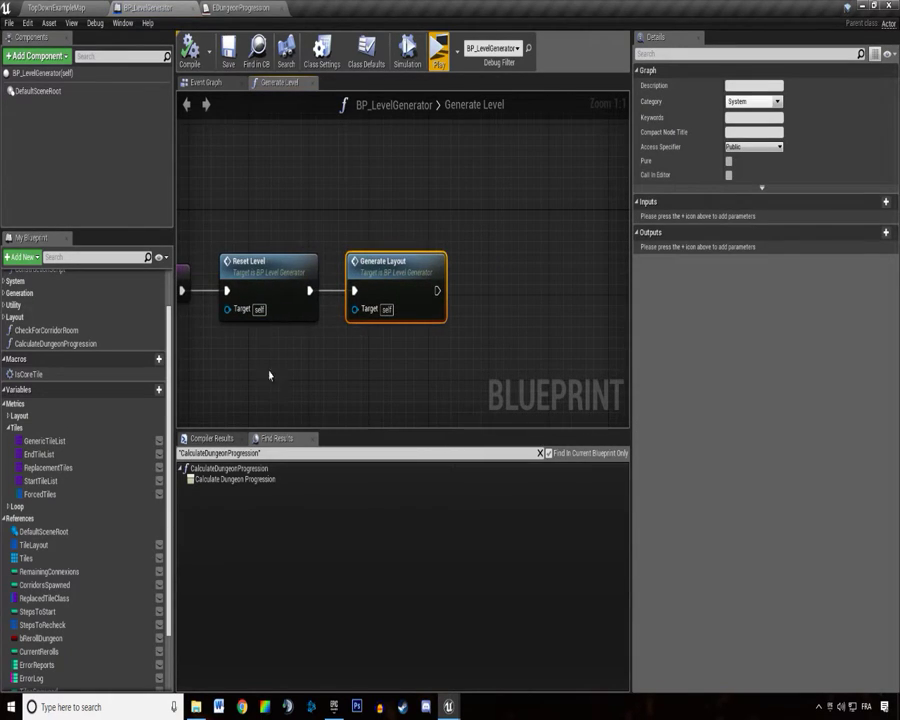
{"action": "double_click", "coordinate": [258, 283]}
{"action": "right_click_drag", "start_coordinate": [258, 283], "coordinate": [143, 267]}
{"action": "mouse_move", "coordinate": [55, 343]}
{"action": "left_mouse_down"}
{"action": "mouse_move", "coordinate": [205, 372]}
{"action": "mouse_move", "coordinate": [232, 335]}
{"action": "left_mouse_up"}
{"action": "key", "text": "Delete"}
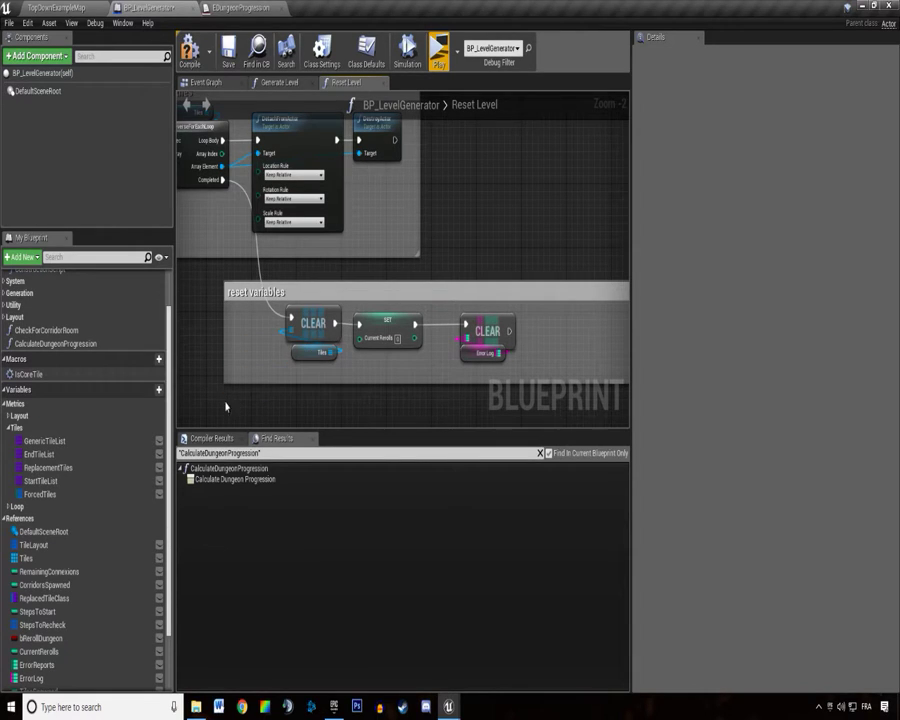
Back in Generate Level, open Generate Layout and frame the Calculate Layout and Branch nodes.
{"action": "left_click", "coordinate": [280, 82]}
{"action": "double_click", "coordinate": [420, 290]}
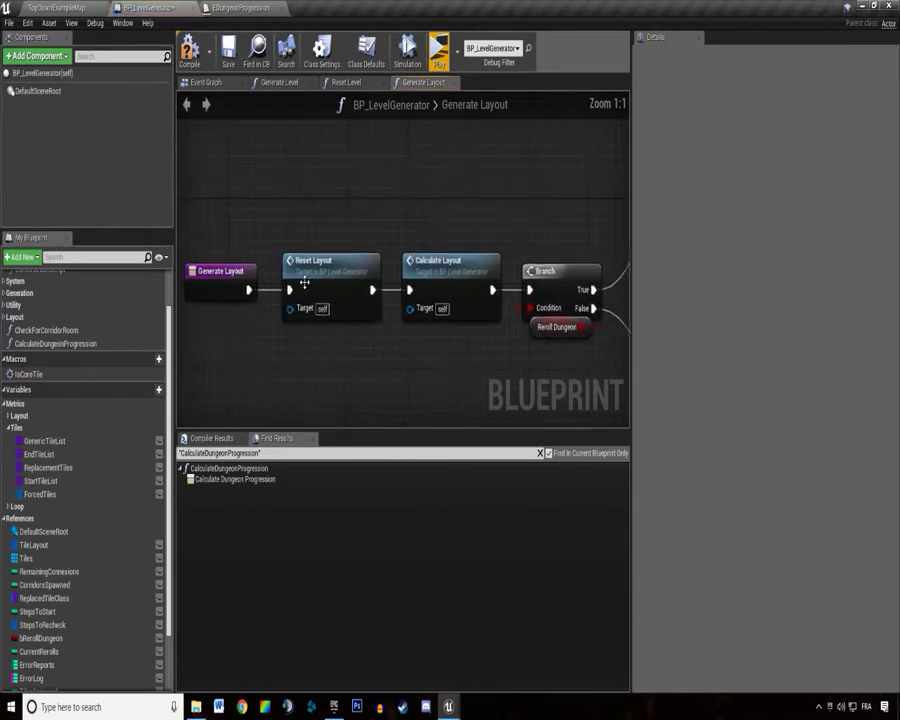
{"action": "scroll", "coordinate": [313, 160], "scroll_direction": "down", "scroll_amount": 2}
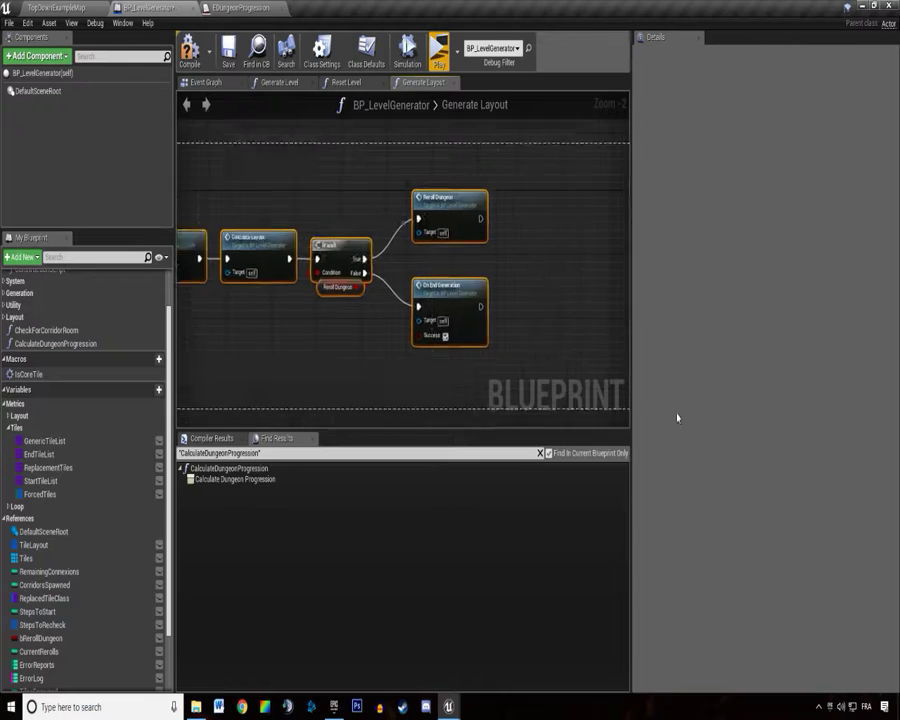
{"action": "scroll", "coordinate": [493, 279], "scroll_direction": "up", "scroll_amount": 2}
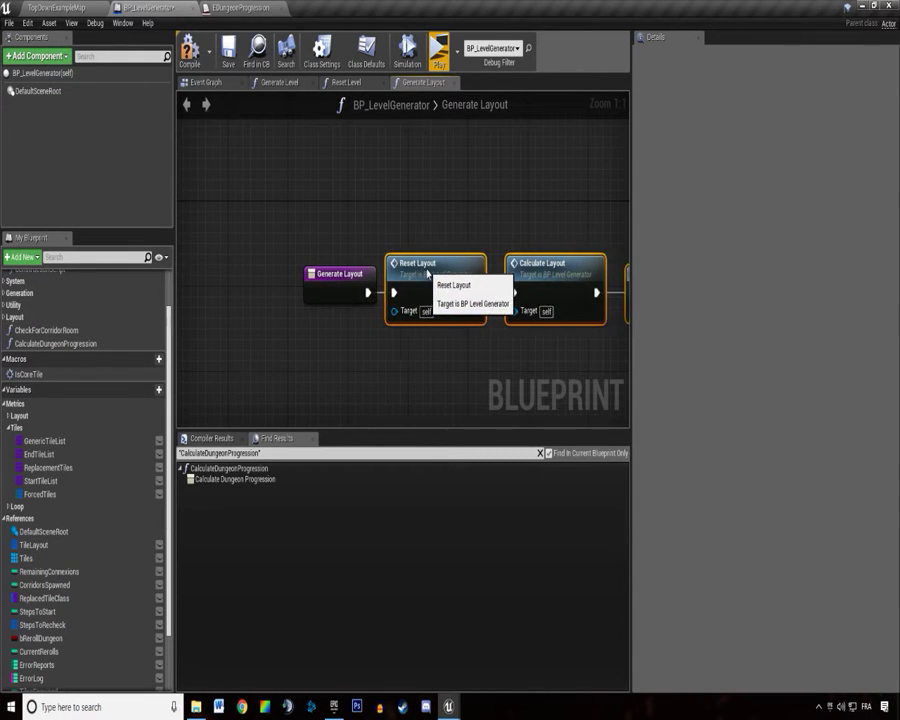
{"action": "right_click_drag", "start_coordinate": [493, 279], "coordinate": [359, 261]}
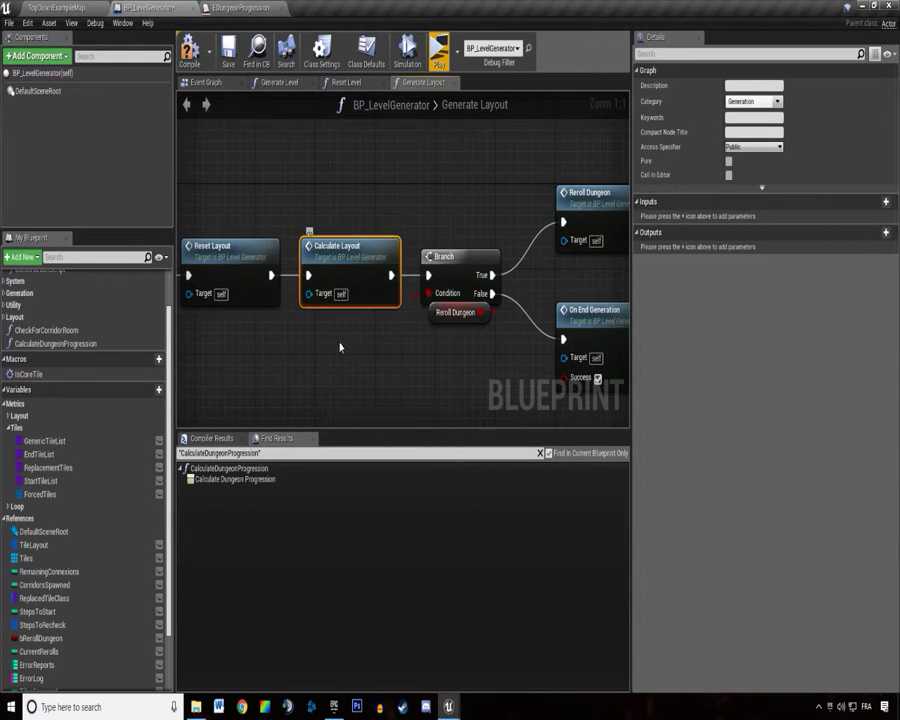
{"action": "left_click_drag", "start_coordinate": [369, 169], "coordinate": [563, 323]}
{"action": "double_click", "coordinate": [351, 257]}
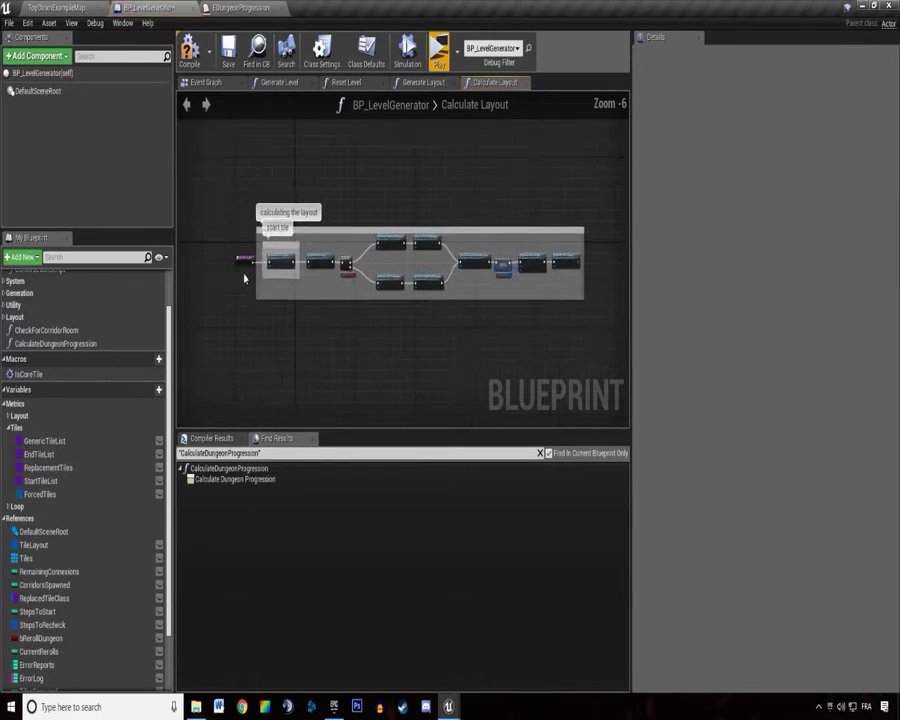
{"action": "key", "text": "ctrl+v"}
{"action": "left_click_drag", "start_coordinate": [460, 330], "coordinate": [340, 320]}
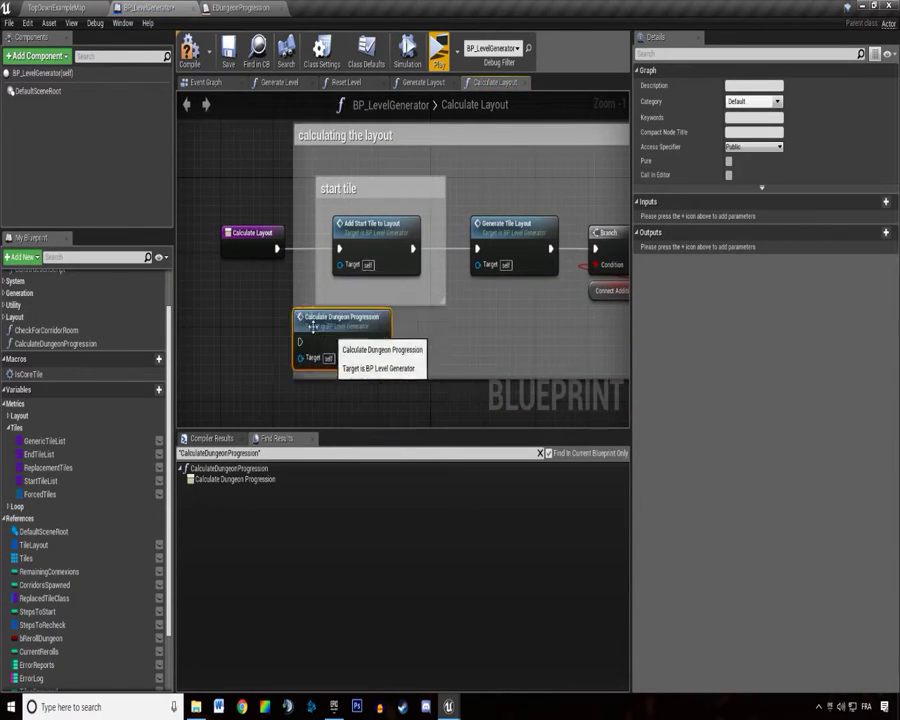
{"action": "right_click_drag", "start_coordinate": [300, 390], "coordinate": [476, 390]}
{"action": "left_click_drag", "start_coordinate": [430, 255], "coordinate": [333, 258]}
{"action": "left_click_drag", "start_coordinate": [458, 330], "coordinate": [384, 246]}
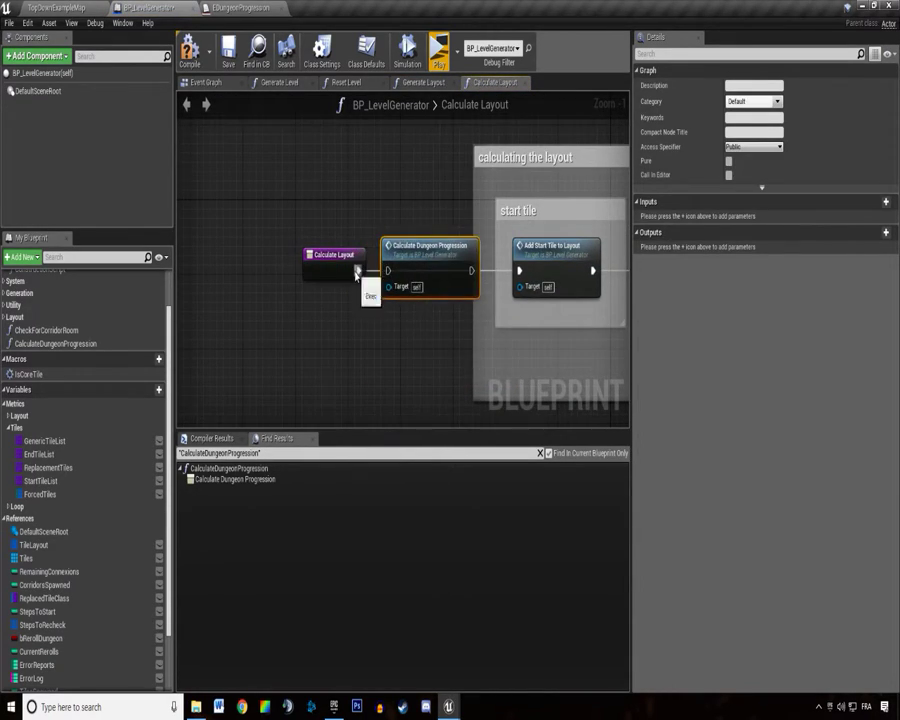
{"action": "right_click_drag", "start_coordinate": [535, 378], "coordinate": [335, 348]}
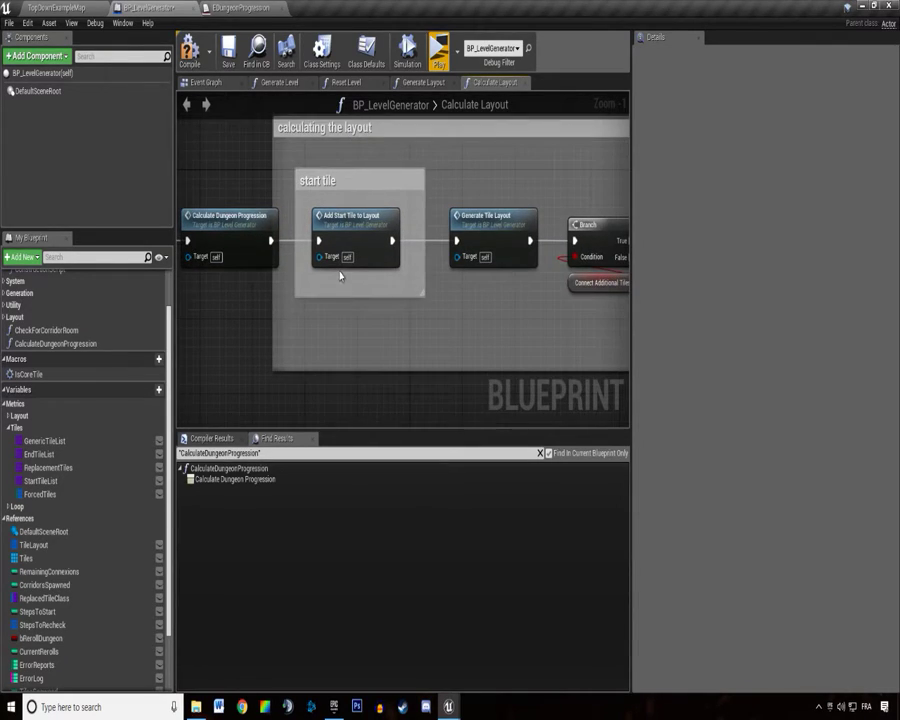
{"action": "key", "text": "ctrl+s"}
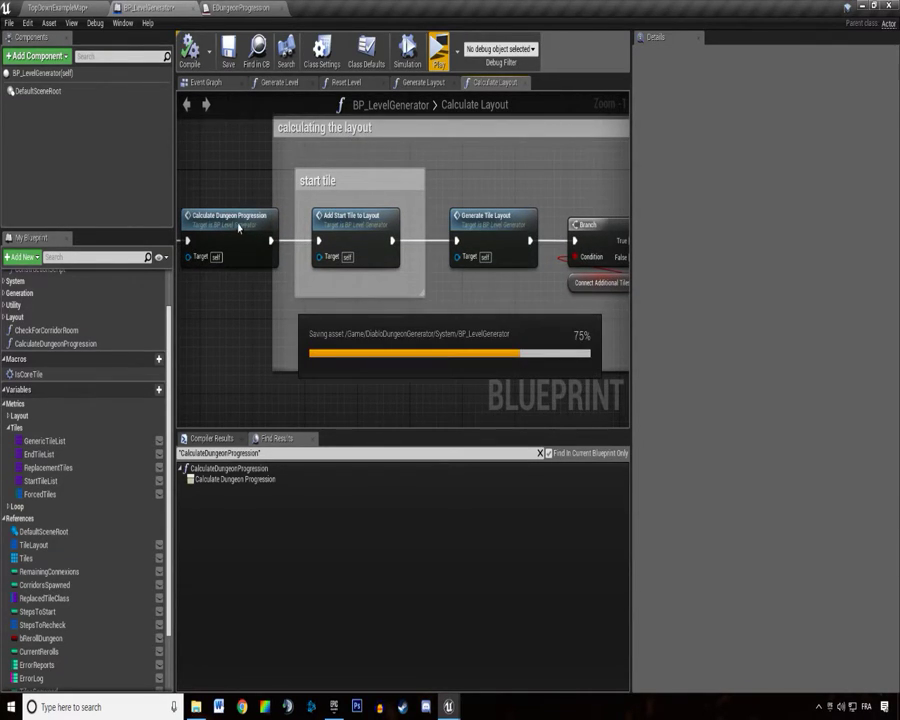
{"action": "left_click", "coordinate": [209, 228]}
{"action": "right_click_drag", "start_coordinate": [209, 228], "coordinate": [331, 238]}
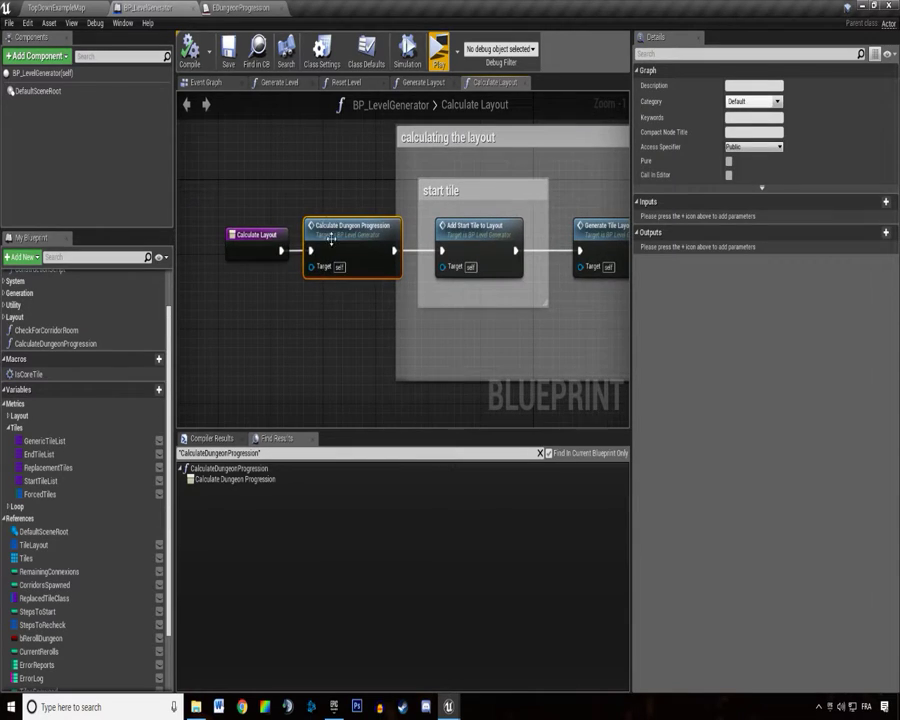
{"action": "key", "text": "Delete"}
{"action": "left_click_drag", "start_coordinate": [250, 248], "coordinate": [368, 255]}
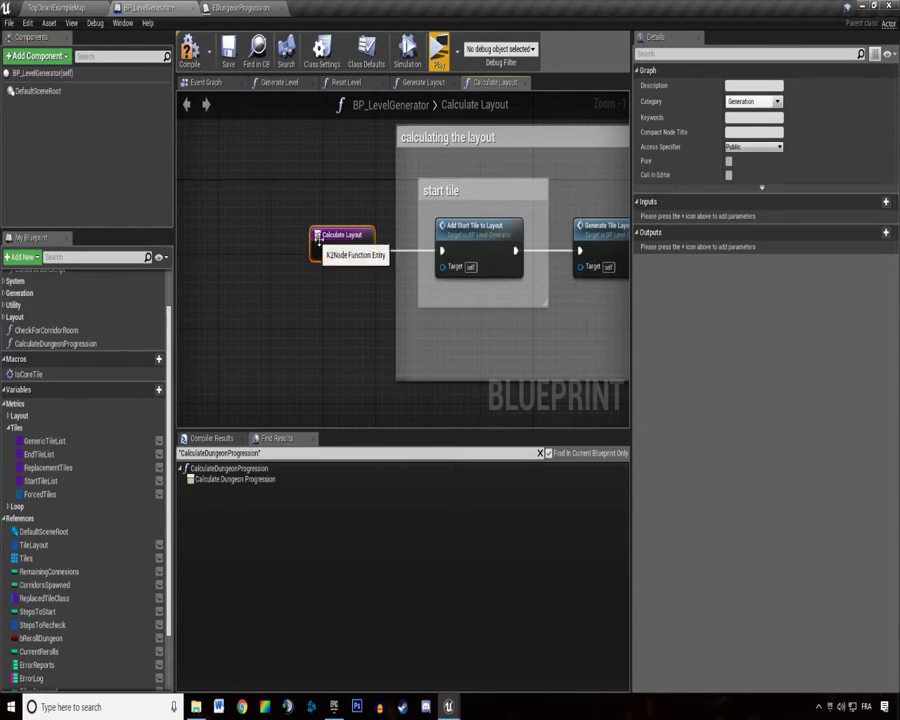
{"action": "mouse_move", "coordinate": [319, 238]}
{"action": "right_mouse_down"}
{"action": "mouse_move", "coordinate": [359, 266]}
{"action": "mouse_move", "coordinate": [289, 253]}
{"action": "mouse_move", "coordinate": [306, 303]}
{"action": "right_mouse_up"}
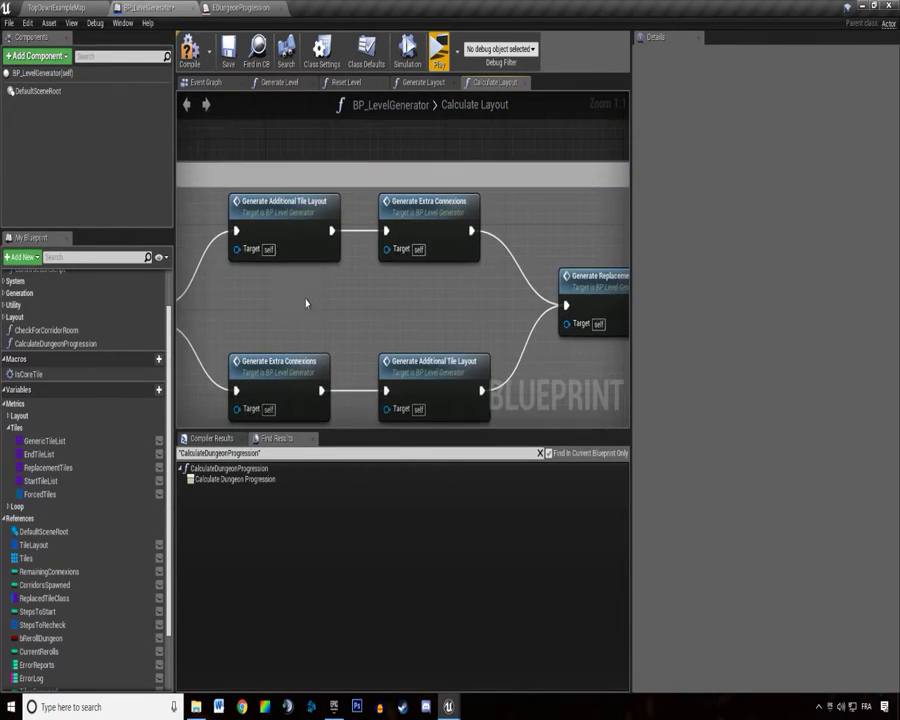
{"action": "mouse_move", "coordinate": [471, 427]}
{"action": "right_mouse_down"}
{"action": "mouse_move", "coordinate": [305, 395]}
{"action": "mouse_move", "coordinate": [476, 278]}
{"action": "mouse_move", "coordinate": [418, 306]}
{"action": "right_mouse_up"}
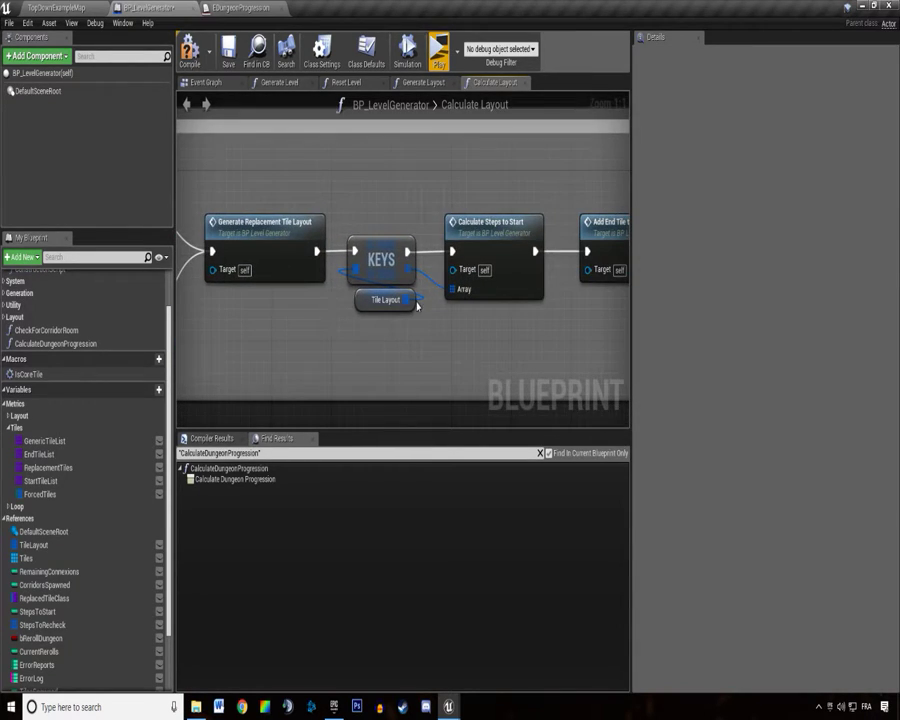
{"action": "right_click_drag", "start_coordinate": [571, 320], "coordinate": [422, 317]}
{"action": "left_click", "coordinate": [350, 222]}
{"action": "left_click", "coordinate": [470, 215]}
{"action": "right_click_drag", "start_coordinate": [227, 263], "coordinate": [374, 263]}
{"action": "left_click", "coordinate": [331, 255]}
{"action": "mouse_move", "coordinate": [284, 331]}
{"action": "right_mouse_down"}
{"action": "mouse_move", "coordinate": [483, 355]}
{"action": "mouse_move", "coordinate": [203, 345]}
{"action": "mouse_move", "coordinate": [386, 301]}
{"action": "mouse_move", "coordinate": [418, 245]}
{"action": "mouse_move", "coordinate": [622, 265]}
{"action": "right_mouse_up"}
{"action": "scroll", "coordinate": [386, 301], "scroll_direction": "down", "scroll_amount": 1}
{"action": "scroll", "coordinate": [517, 257], "scroll_direction": "down", "scroll_amount": 1}
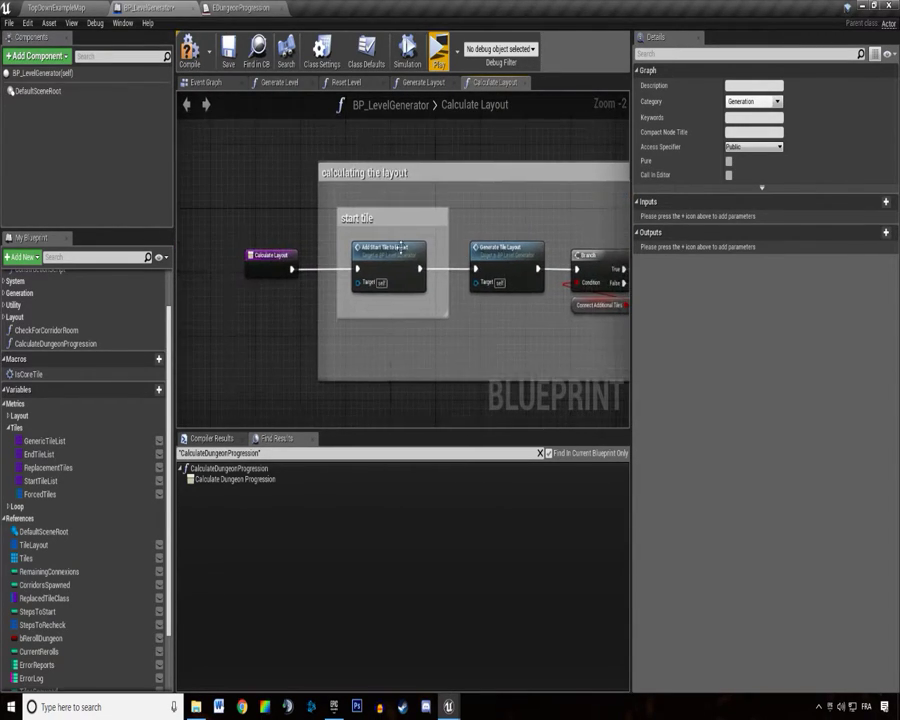
Open Generate Layout from Generate Level and review its nodes from Reset Layout past the Branch.
{"action": "left_click", "coordinate": [290, 84]}
{"action": "double_click", "coordinate": [404, 281]}
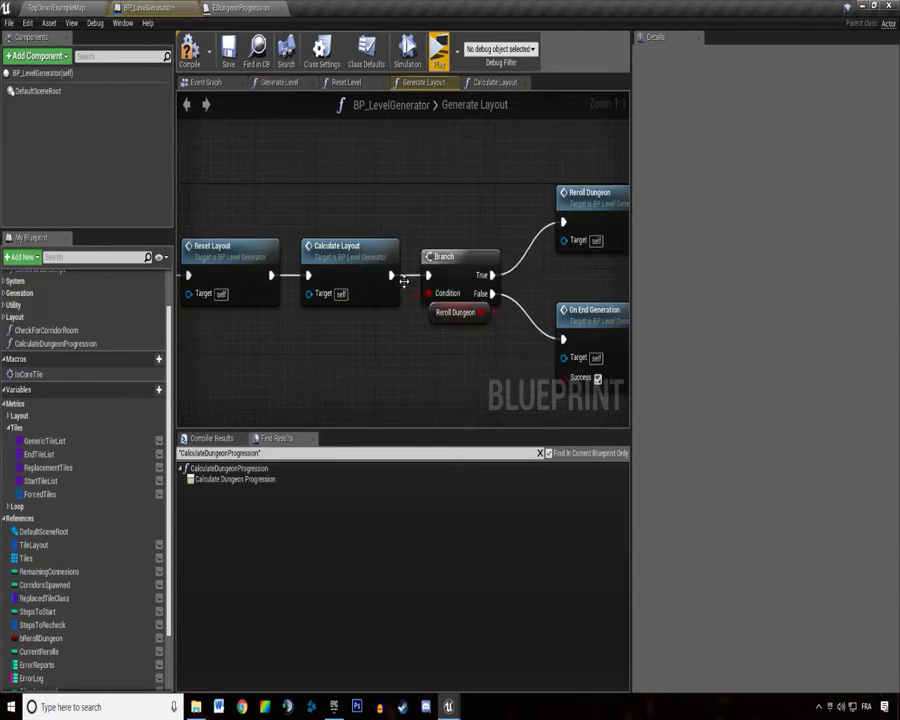
{"action": "scroll", "coordinate": [405, 357], "scroll_direction": "down", "scroll_amount": 1}
{"action": "right_click_drag", "start_coordinate": [405, 357], "coordinate": [266, 328]}
{"action": "right_click_drag", "start_coordinate": [414, 279], "coordinate": [588, 345]}
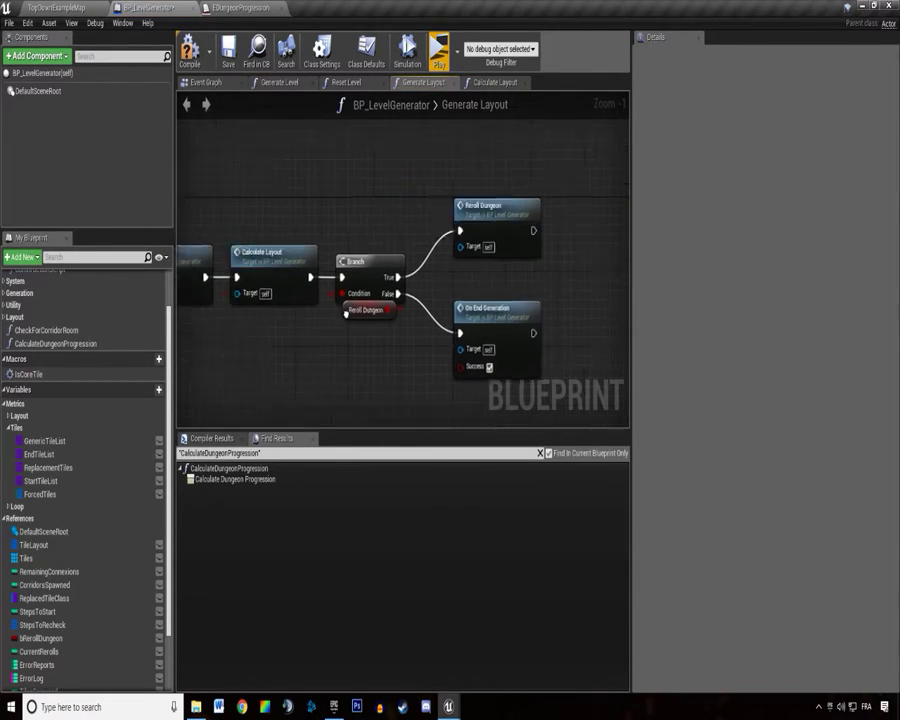
{"action": "right_click_drag", "start_coordinate": [426, 317], "coordinate": [336, 308]}
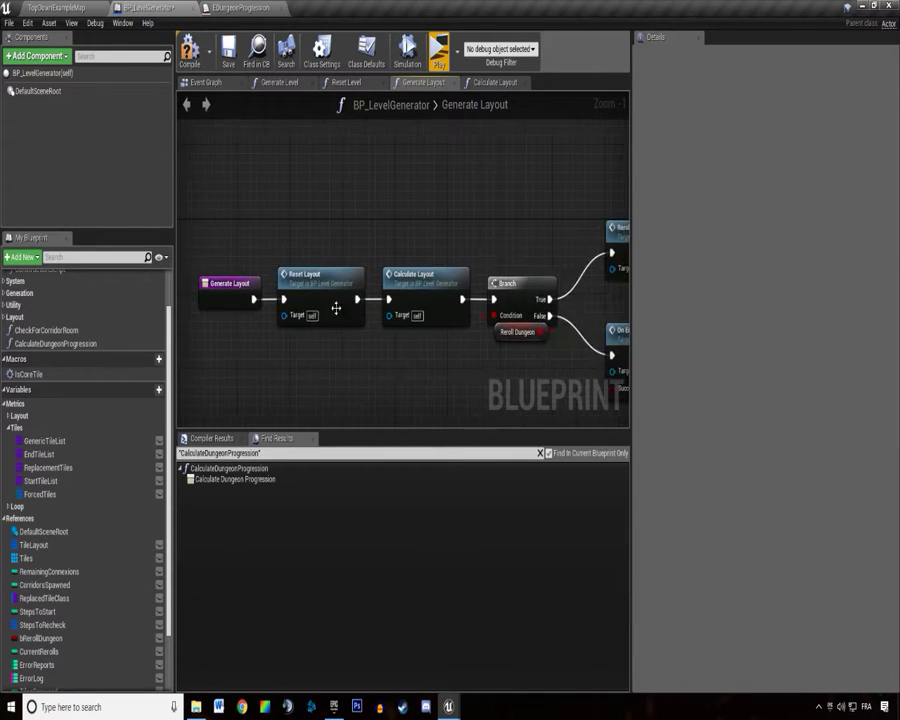
{"action": "scroll", "coordinate": [8, 356], "scroll_direction": "up", "scroll_amount": 2}
Expand the Layout and Forced Tile function groups and open the CheckForForcedTiles graph.
{"action": "left_click", "coordinate": [6, 372]}
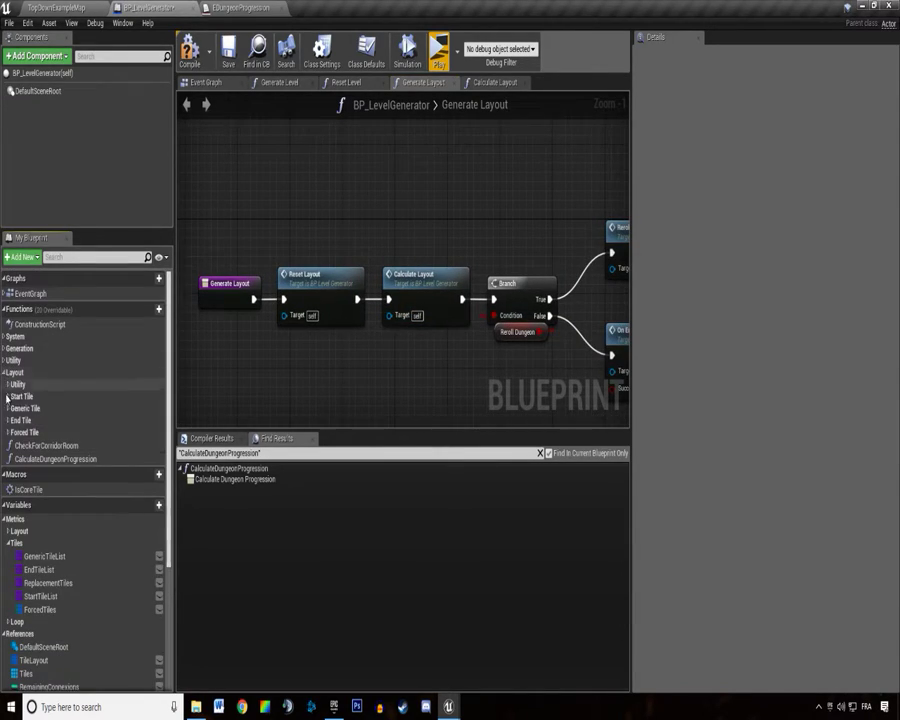
{"action": "left_click", "coordinate": [7, 432]}
{"action": "left_click", "coordinate": [45, 445]}
{"action": "double_click", "coordinate": [45, 445]}
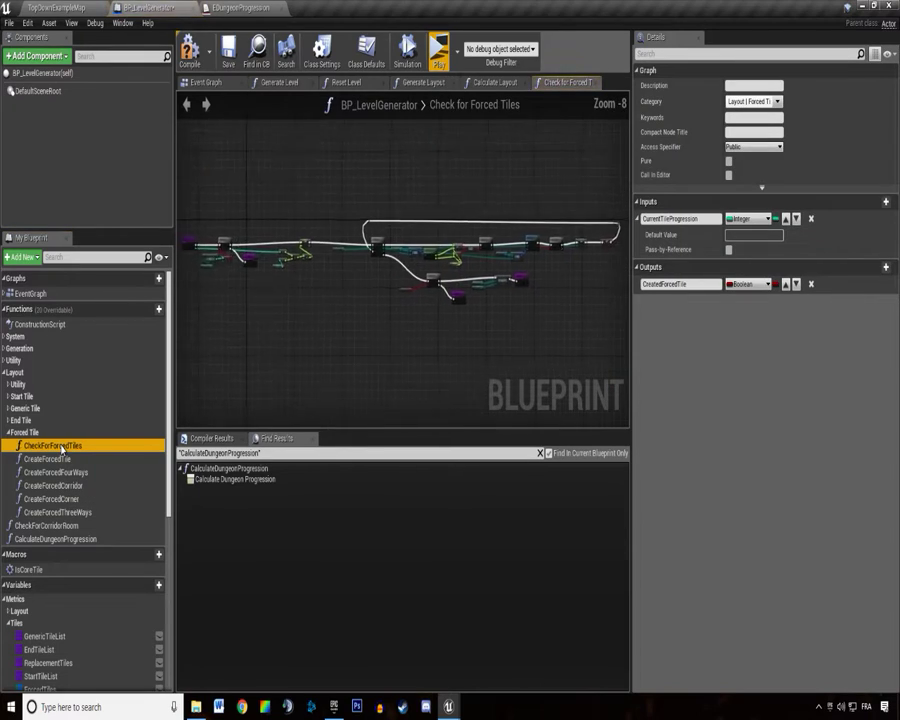
{"action": "right_click", "coordinate": [62, 447]}
{"action": "left_click", "coordinate": [291, 325]}
{"action": "scroll", "coordinate": [252, 245], "scroll_direction": "up", "scroll_amount": 4}
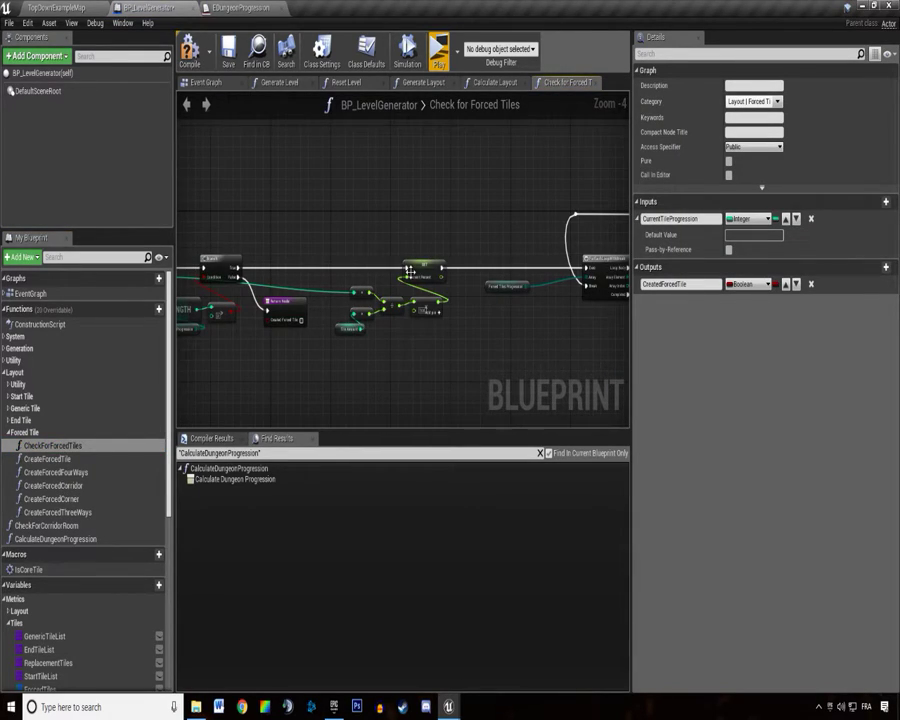
In Generate Level, insert and wire Calculate Dungeon Progression between Reset Level and Generate Layout.
{"action": "left_click", "coordinate": [187, 106]}
{"action": "right_click", "coordinate": [205, 82]}
{"action": "left_click", "coordinate": [232, 120]}
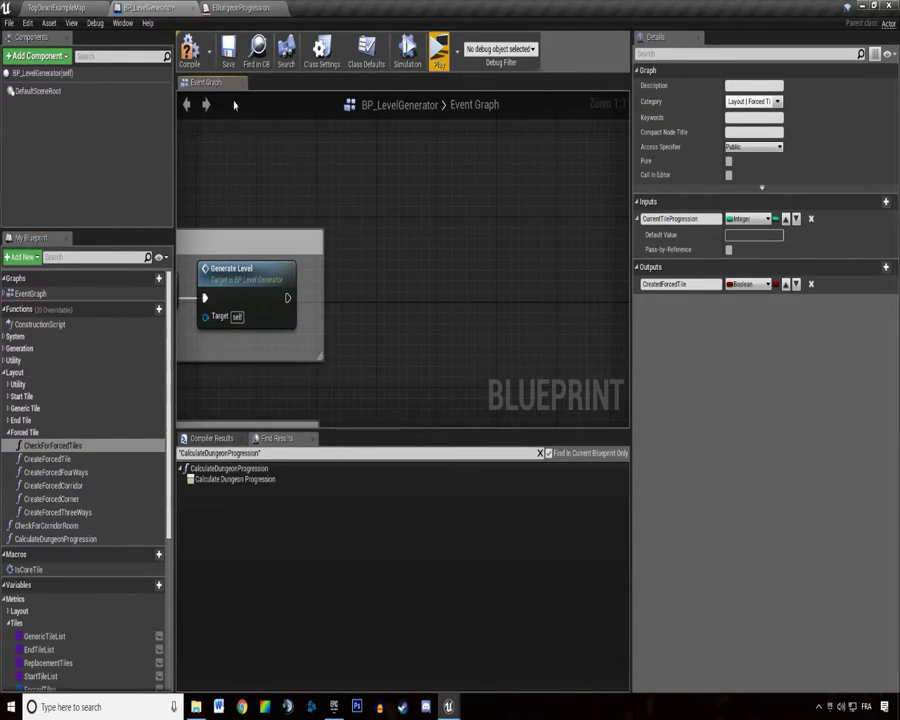
{"action": "double_click", "coordinate": [415, 265]}
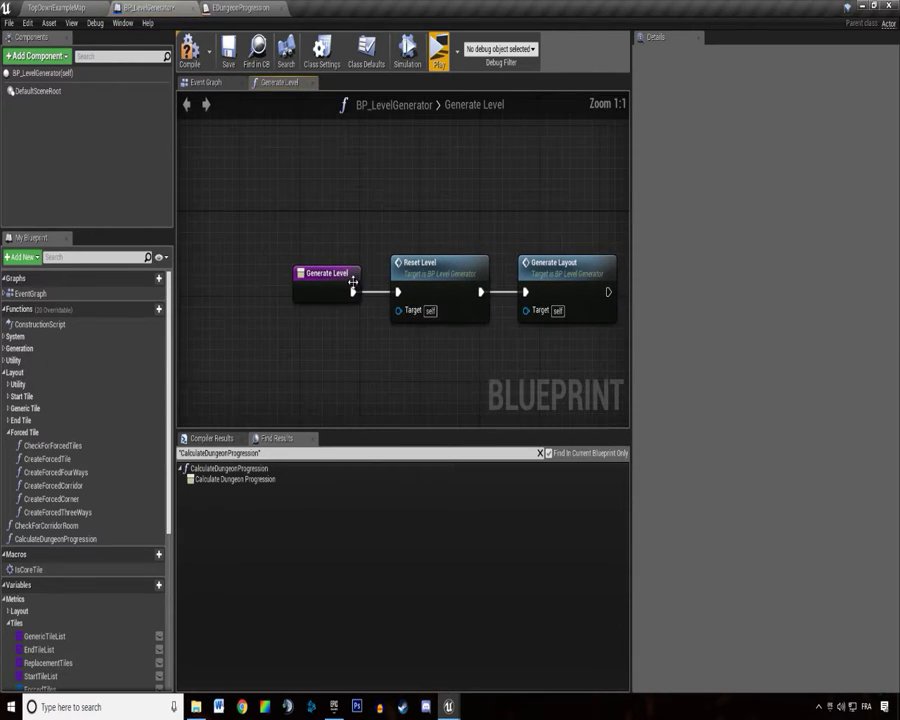
{"action": "left_click_drag", "start_coordinate": [409, 285], "coordinate": [529, 285]}
{"action": "left_click_drag", "start_coordinate": [55, 538], "coordinate": [378, 296]}
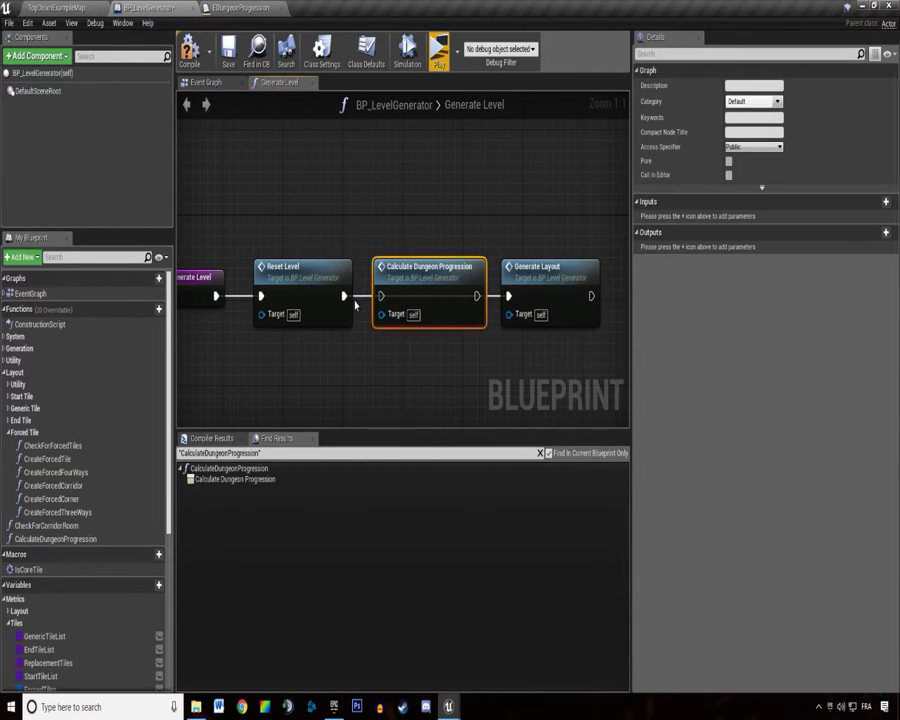
{"action": "left_click_drag", "start_coordinate": [477, 296], "coordinate": [508, 296]}
Test-play the level, stop it, and save the map and blueprint.
{"action": "left_click", "coordinate": [369, 177]}
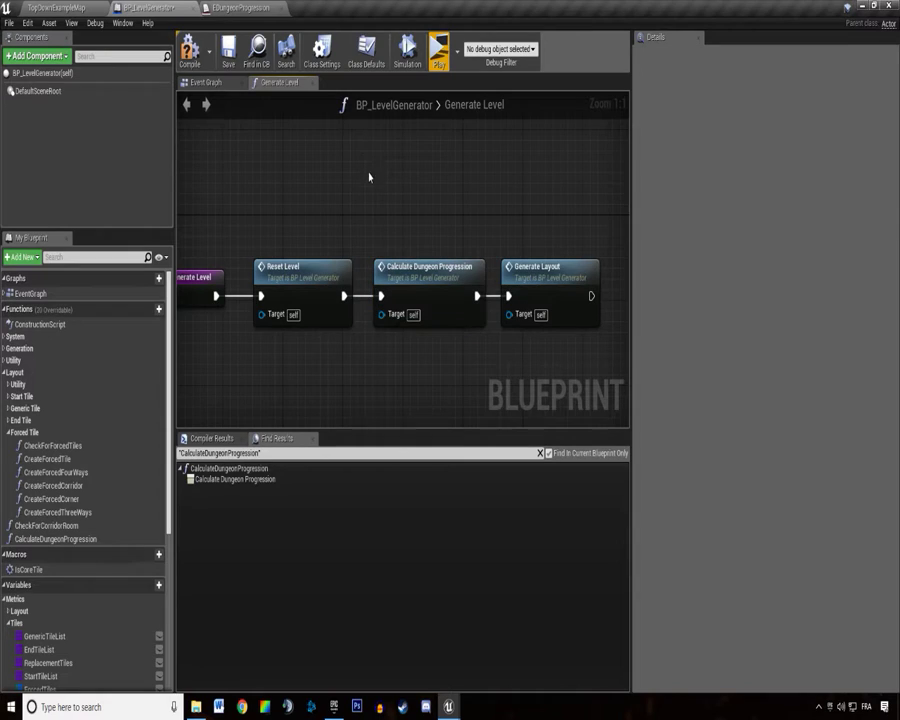
{"action": "left_click", "coordinate": [455, 50]}
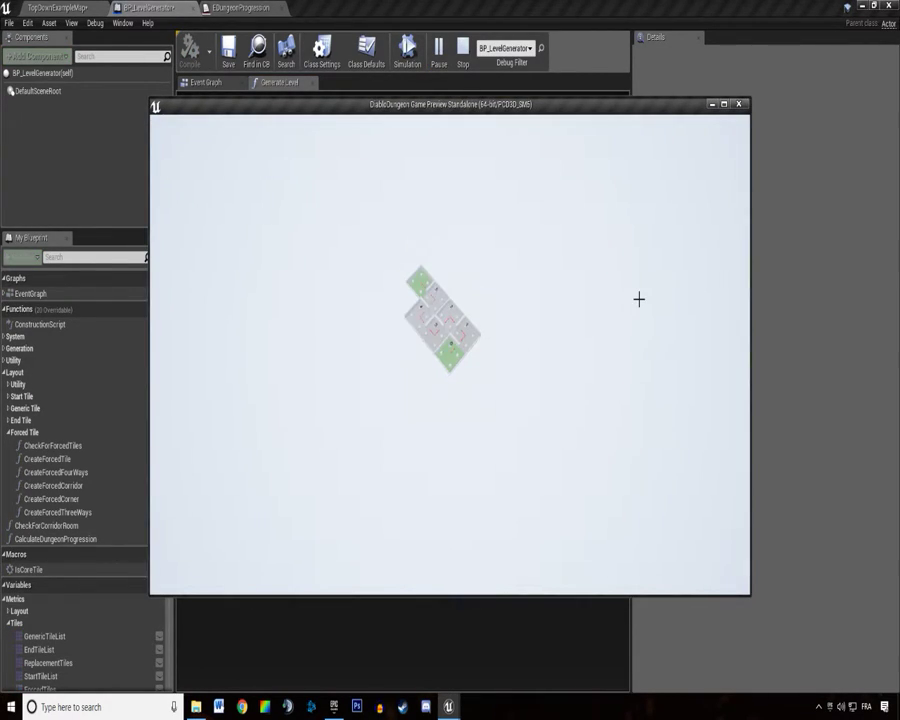
{"action": "key", "text": "Escape"}
{"action": "key", "text": "ctrl+shift+s"}
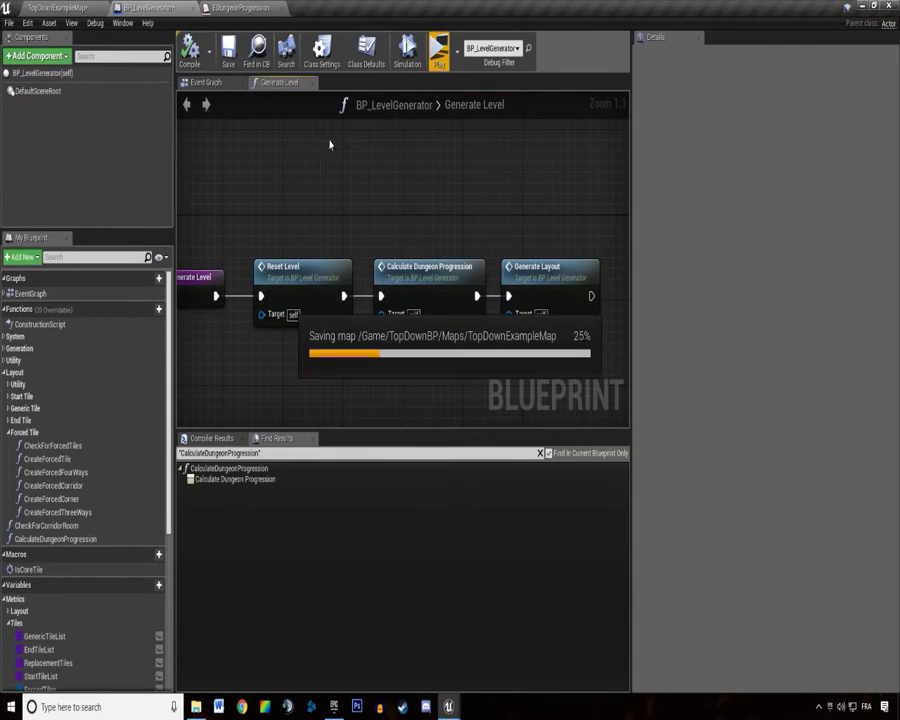
Open Calculate Dungeon Progression and look over the progression ADD and Make Vector nodes.
{"action": "double_click", "coordinate": [407, 300]}
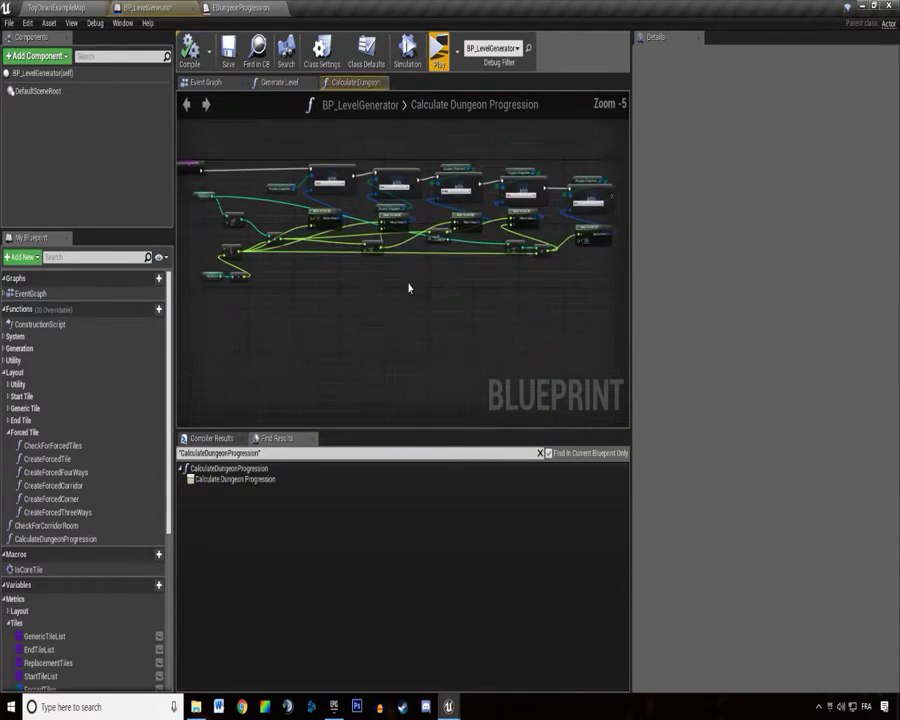
{"action": "scroll", "coordinate": [410, 290], "scroll_direction": "up", "scroll_amount": 3}
{"action": "scroll", "coordinate": [265, 224], "scroll_direction": "up", "scroll_amount": 1}
{"action": "left_click", "coordinate": [335, 231]}
{"action": "mouse_move", "coordinate": [335, 231]}
{"action": "right_mouse_down"}
{"action": "mouse_move", "coordinate": [458, 235]}
{"action": "mouse_move", "coordinate": [293, 254]}
{"action": "right_mouse_up"}
{"action": "scroll", "coordinate": [458, 235], "scroll_direction": "down", "scroll_amount": 1}
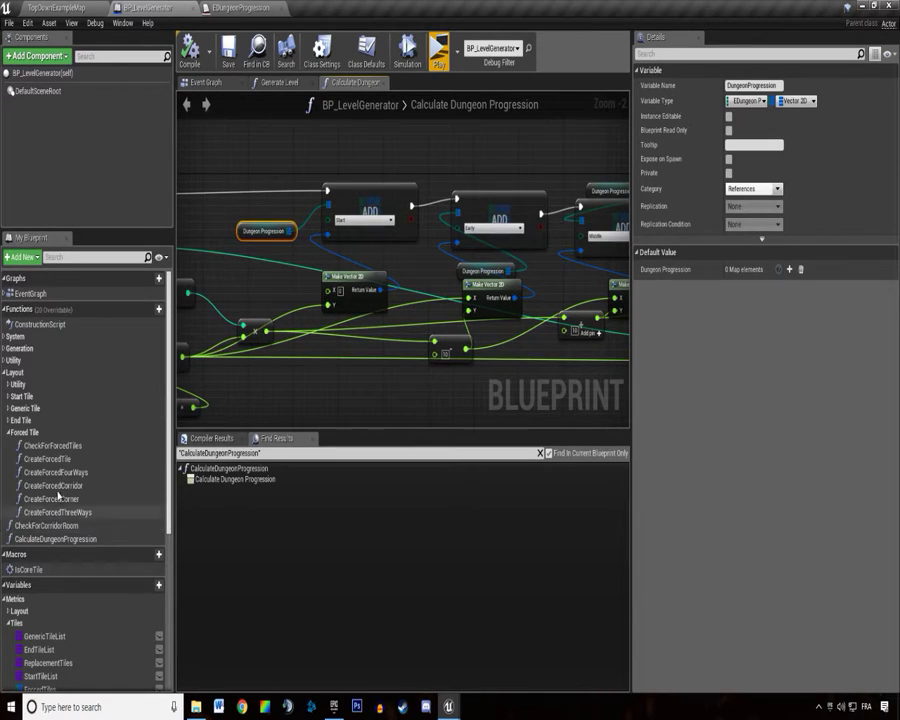
{"action": "right_click_drag", "start_coordinate": [235, 235], "coordinate": [230, 245]}
{"action": "left_click", "coordinate": [410, 288]}
{"action": "mouse_move", "coordinate": [504, 311]}
{"action": "right_mouse_down"}
{"action": "mouse_move", "coordinate": [410, 288]}
{"action": "mouse_move", "coordinate": [420, 345]}
{"action": "right_mouse_up"}
{"action": "scroll", "coordinate": [362, 300], "scroll_direction": "down", "scroll_amount": 1}
{"action": "scroll", "coordinate": [420, 345], "scroll_direction": "up", "scroll_amount": 1}
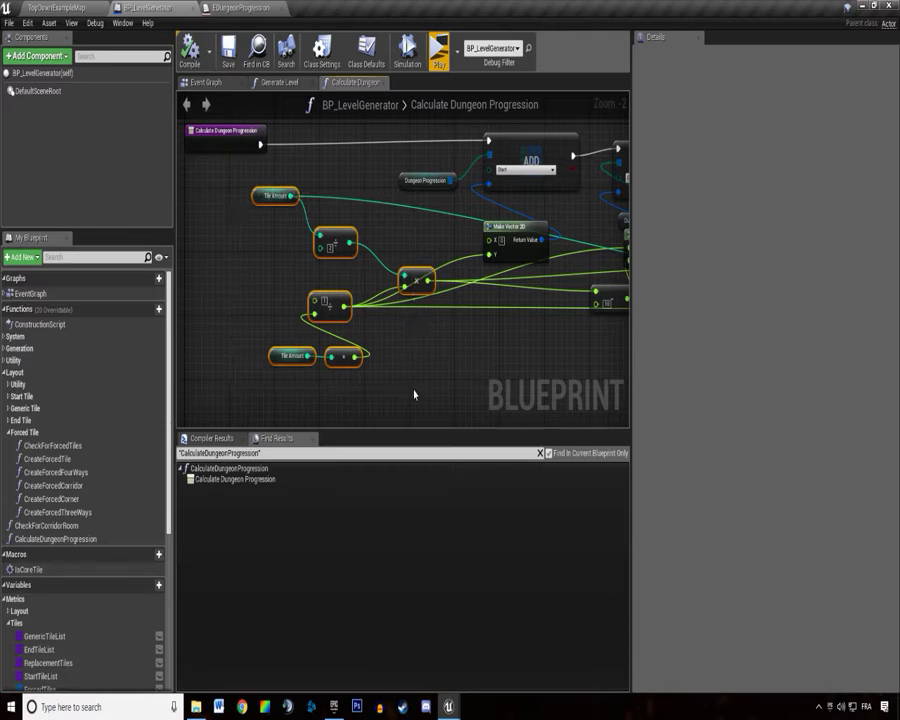
Move the lower Tile Amount and + nodes left and the divide node up beside Tile Amount.
{"action": "mouse_move", "coordinate": [325, 330]}
{"action": "right_mouse_down"}
{"action": "mouse_move", "coordinate": [274, 254]}
{"action": "mouse_move", "coordinate": [368, 288]}
{"action": "right_mouse_up"}
{"action": "scroll", "coordinate": [307, 283], "scroll_direction": "up", "scroll_amount": 2}
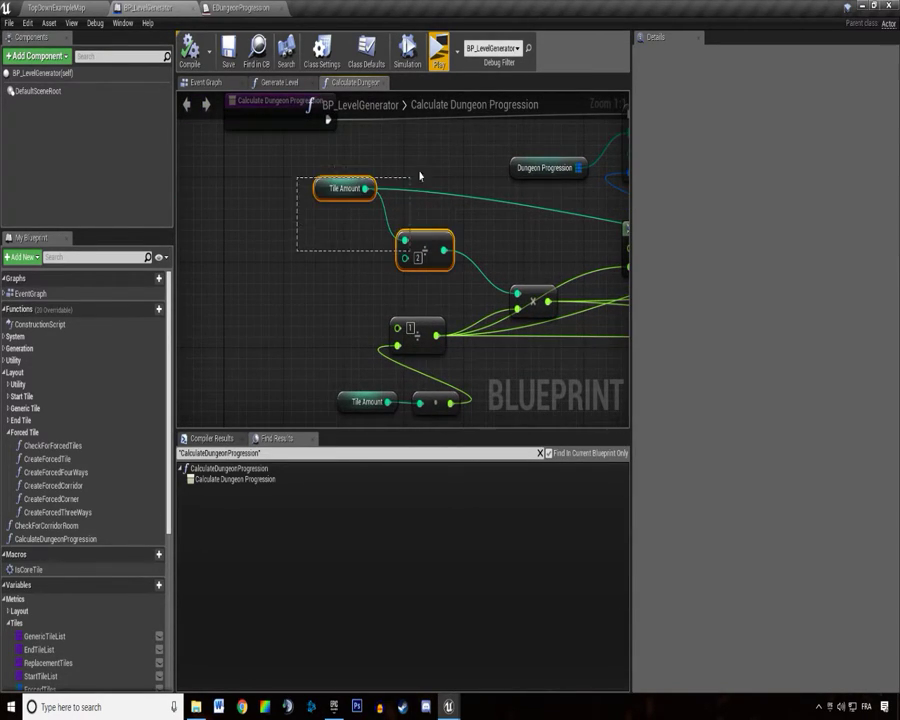
{"action": "right_click_drag", "start_coordinate": [432, 175], "coordinate": [382, 215]}
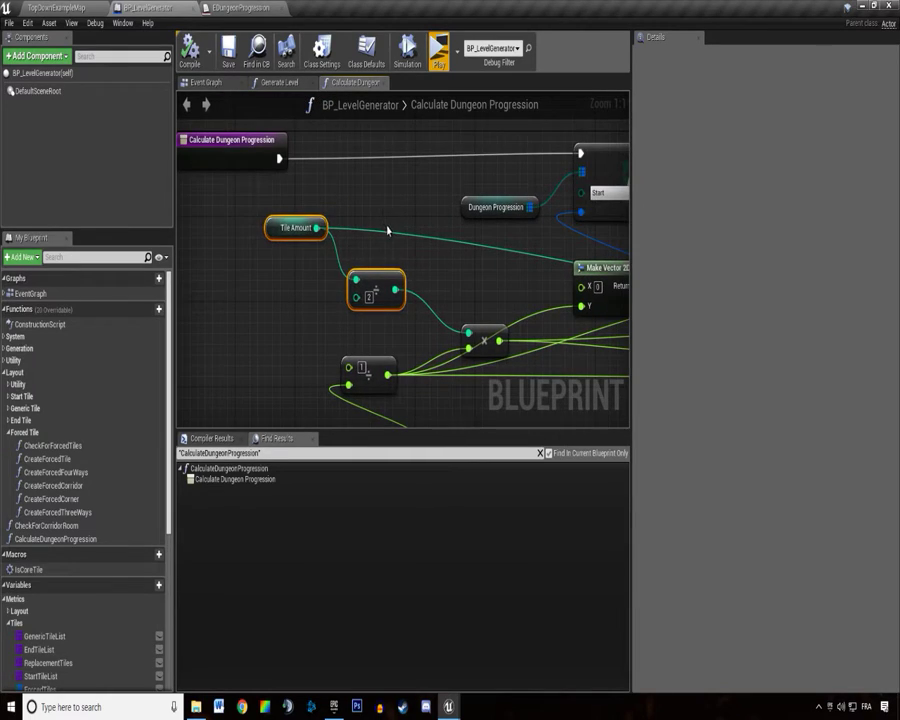
{"action": "left_click", "coordinate": [385, 250]}
{"action": "scroll", "coordinate": [500, 288], "scroll_direction": "down", "scroll_amount": 1}
{"action": "right_click_drag", "start_coordinate": [500, 288], "coordinate": [231, 269]}
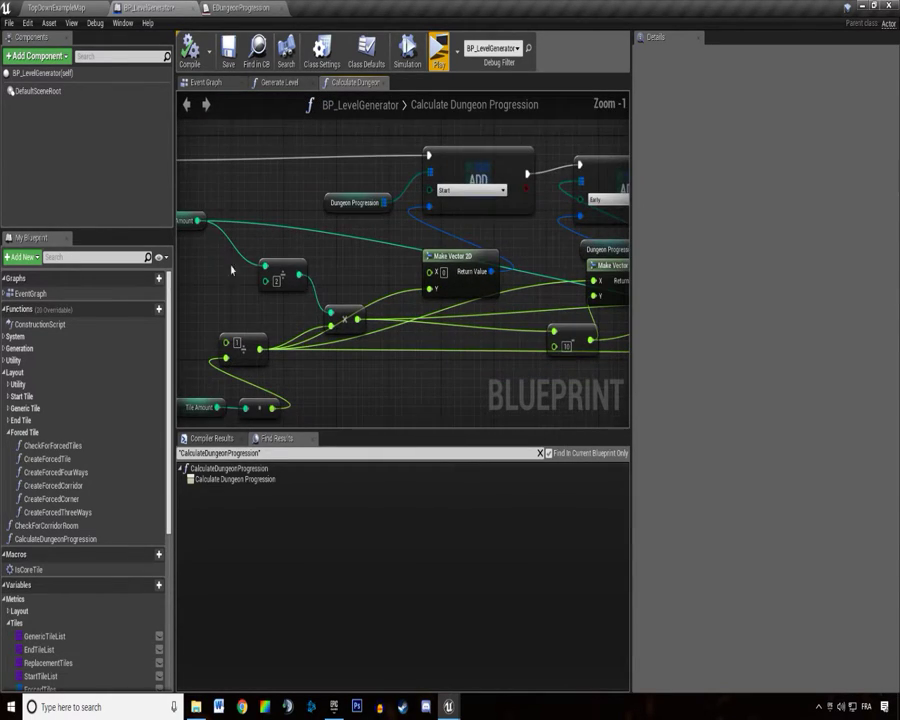
{"action": "right_click_drag", "start_coordinate": [178, 245], "coordinate": [349, 251]}
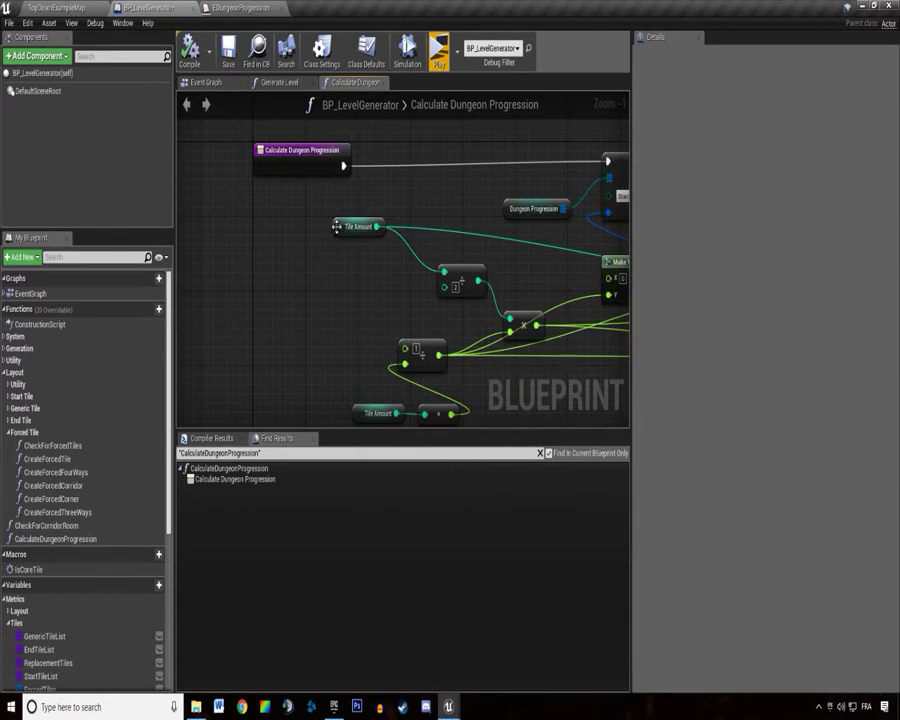
{"action": "scroll", "coordinate": [368, 207], "scroll_direction": "down", "scroll_amount": 1}
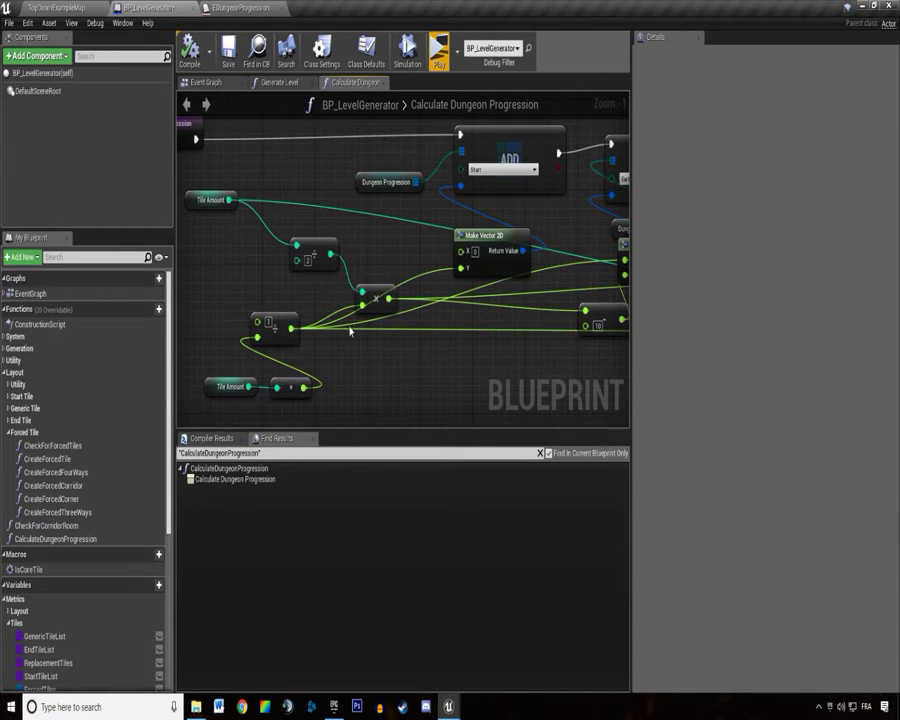
{"action": "scroll", "coordinate": [355, 327], "scroll_direction": "up", "scroll_amount": 2}
{"action": "left_click_drag", "start_coordinate": [419, 322], "coordinate": [294, 290]}
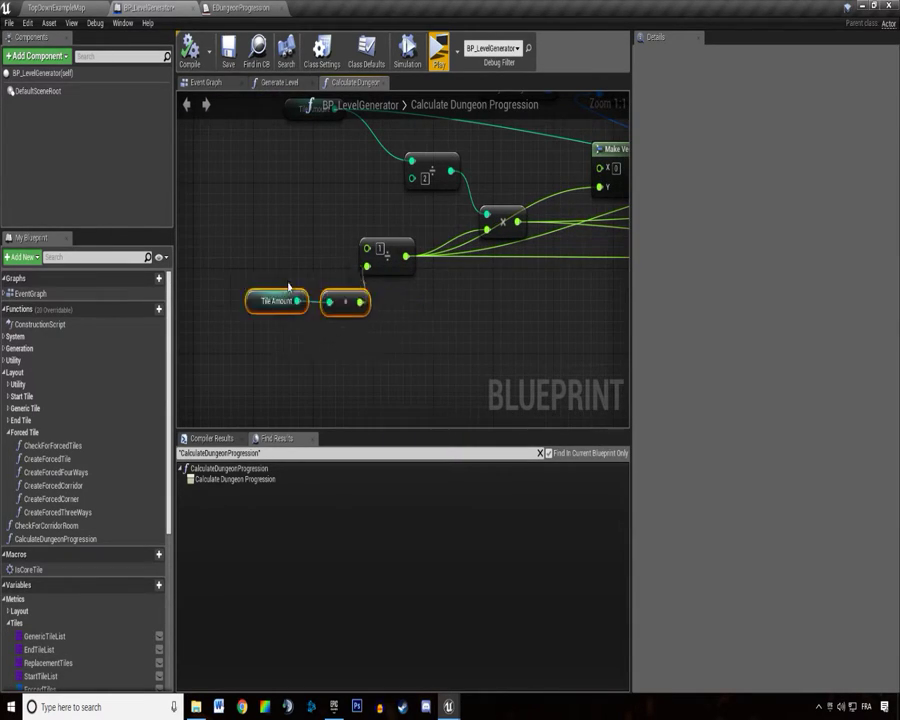
{"action": "right_click_drag", "start_coordinate": [447, 174], "coordinate": [420, 222]}
{"action": "left_click_drag", "start_coordinate": [404, 214], "coordinate": [342, 194]}
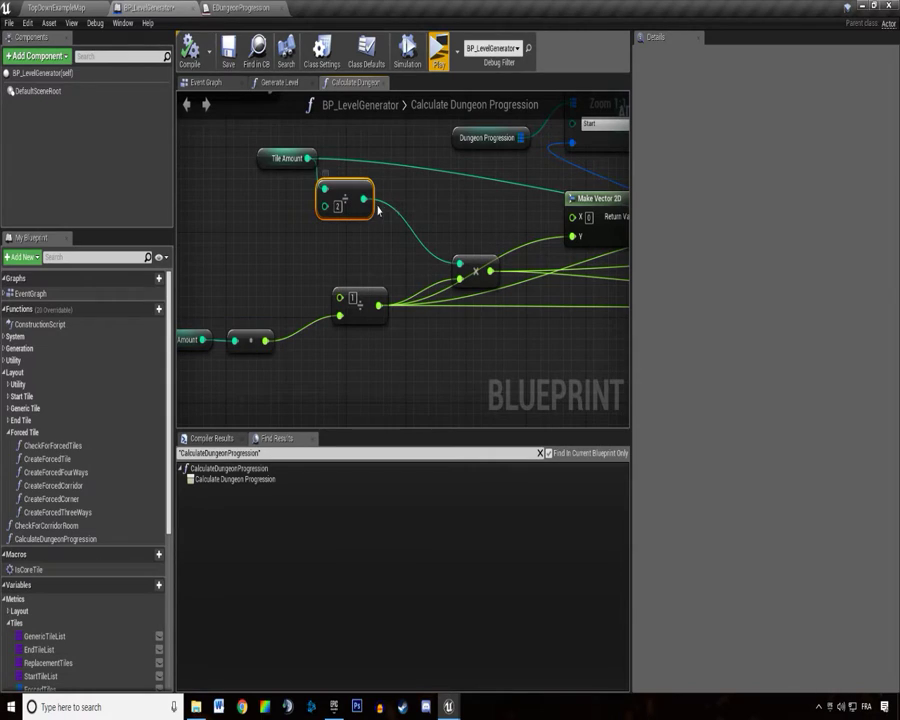
{"action": "mouse_move", "coordinate": [422, 203]}
{"action": "right_mouse_down"}
{"action": "mouse_move", "coordinate": [324, 255]}
{"action": "mouse_move", "coordinate": [296, 90]}
{"action": "right_mouse_up"}
Try a Print String off the entry node, save the blueprint, and return to Generate Level.
{"action": "scroll", "coordinate": [318, 265], "scroll_direction": "down", "scroll_amount": 1}
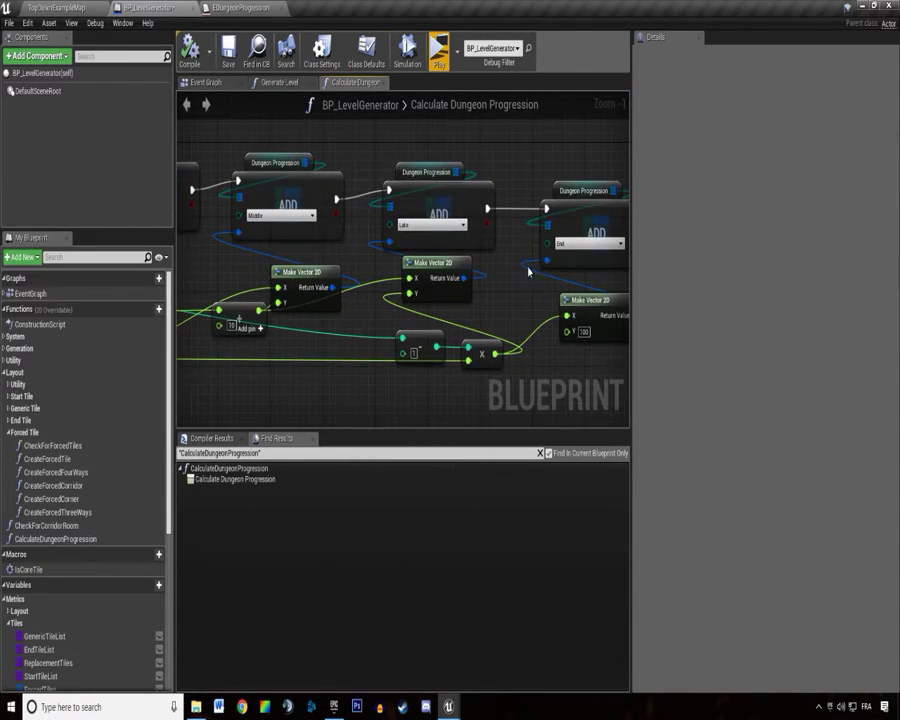
{"action": "mouse_move", "coordinate": [528, 272]}
{"action": "right_mouse_down"}
{"action": "mouse_move", "coordinate": [373, 294]}
{"action": "mouse_move", "coordinate": [430, 290]}
{"action": "right_mouse_up"}
{"action": "scroll", "coordinate": [334, 281], "scroll_direction": "down", "scroll_amount": 1}
{"action": "right_click_drag", "start_coordinate": [336, 206], "coordinate": [440, 215]}
{"action": "right_click", "coordinate": [346, 217]}
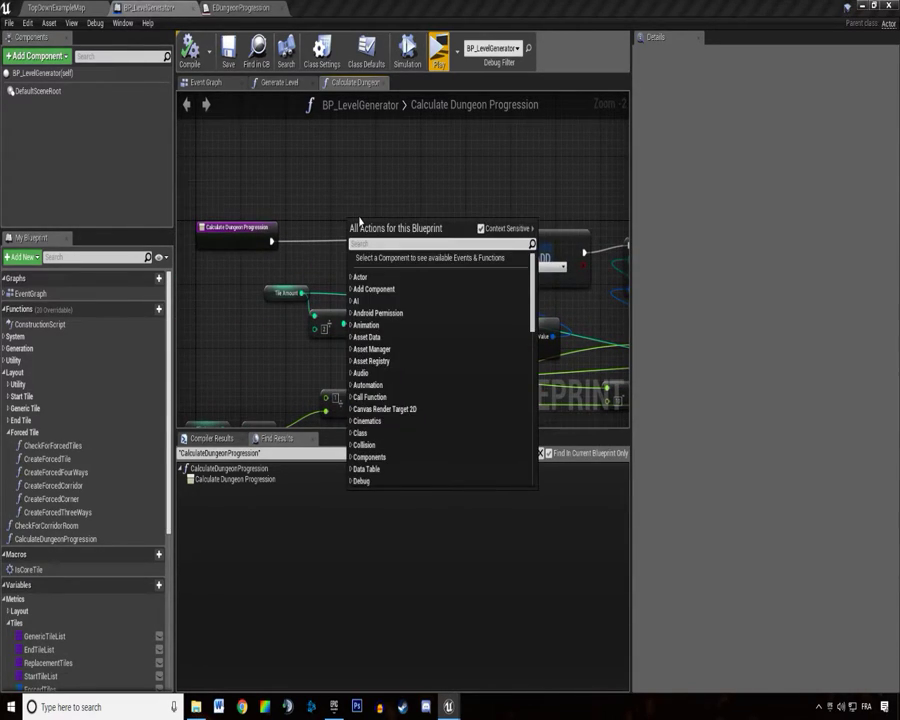
{"action": "type", "text": "print"}
{"action": "key", "text": "Return"}
{"action": "scroll", "coordinate": [314, 181], "scroll_direction": "up", "scroll_amount": 2}
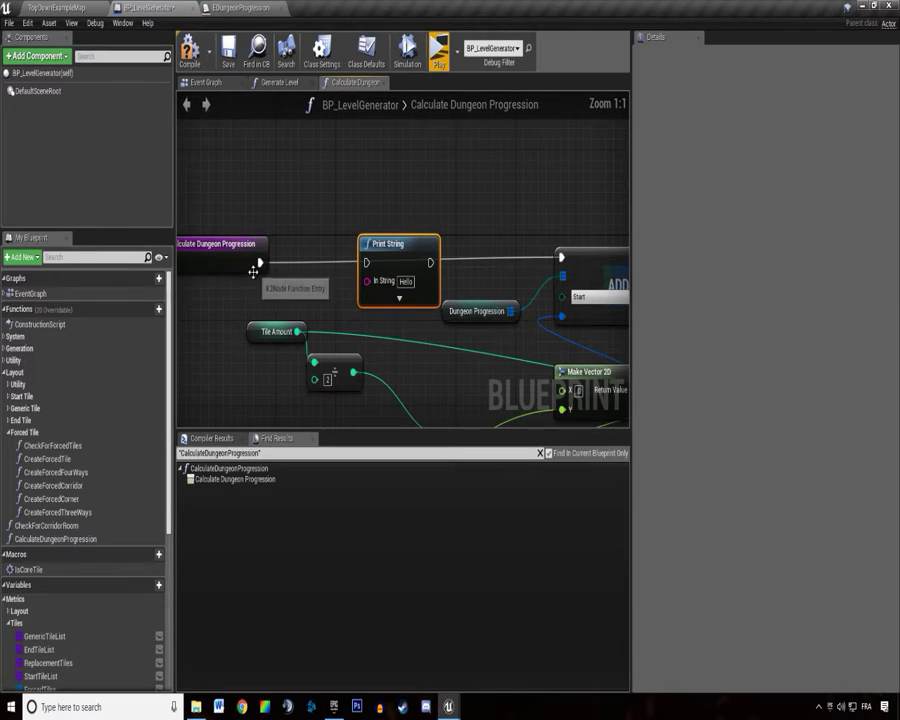
{"action": "mouse_move", "coordinate": [258, 264]}
{"action": "left_mouse_down"}
{"action": "mouse_move", "coordinate": [383, 280]}
{"action": "mouse_move", "coordinate": [366, 263]}
{"action": "left_mouse_up"}
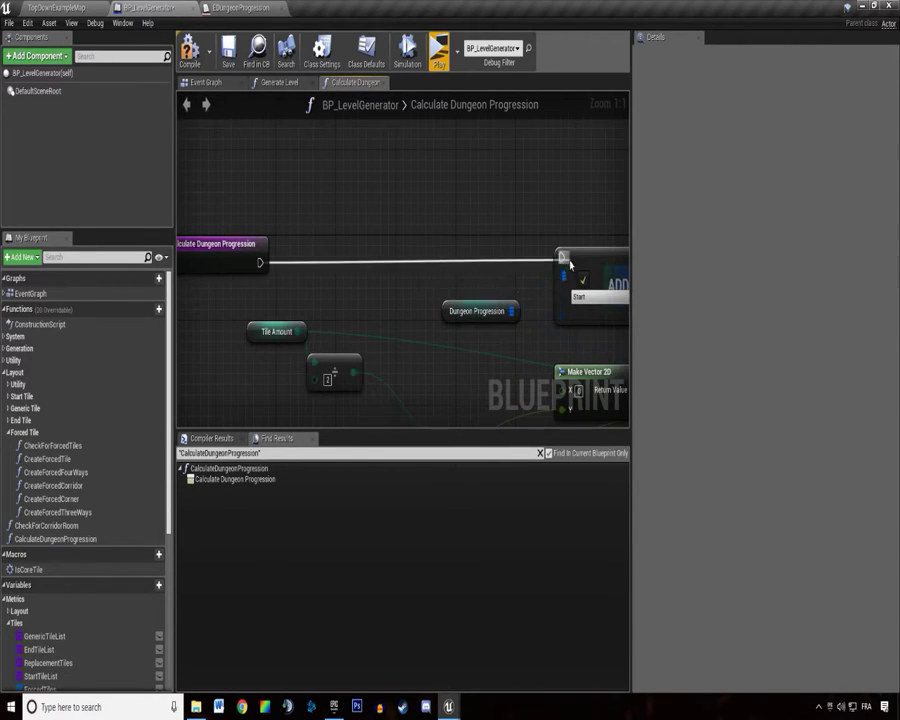
{"action": "scroll", "coordinate": [302, 301], "scroll_direction": "down", "scroll_amount": 2}
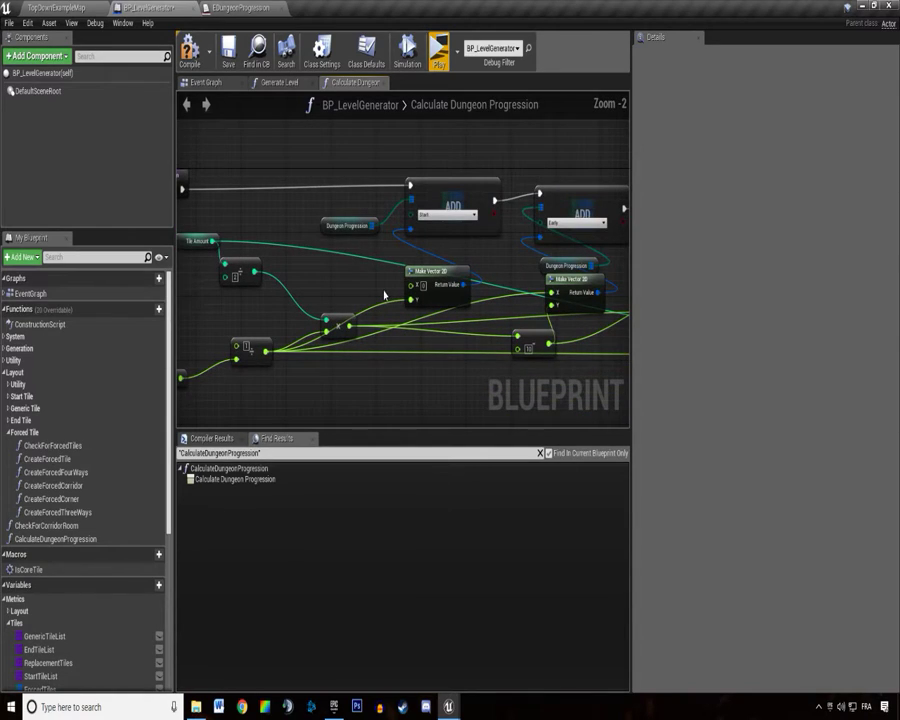
{"action": "key", "text": "ctrl+s"}
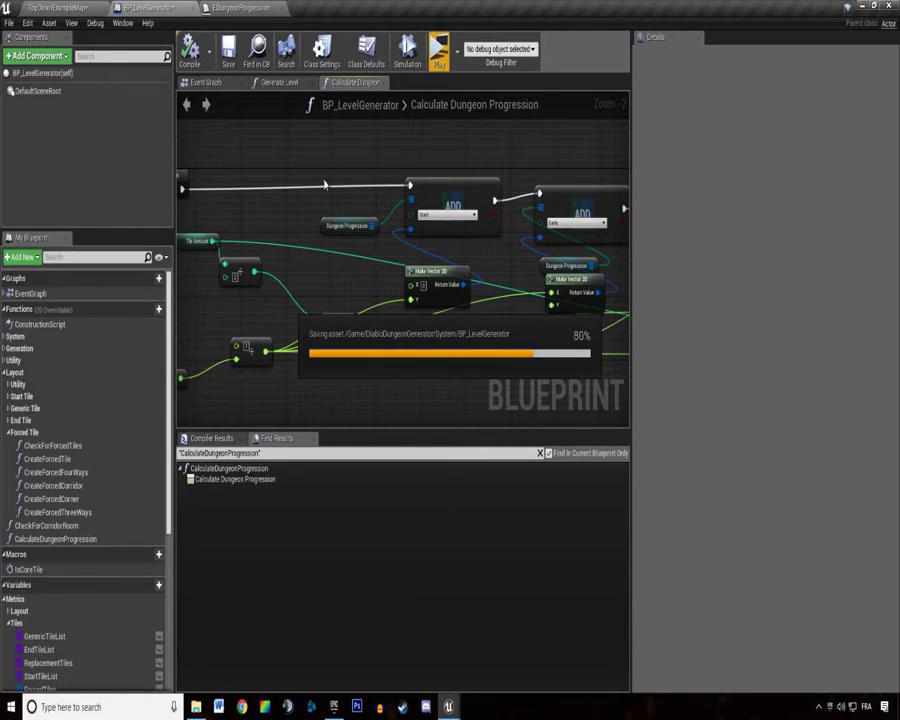
{"action": "left_click", "coordinate": [286, 82]}
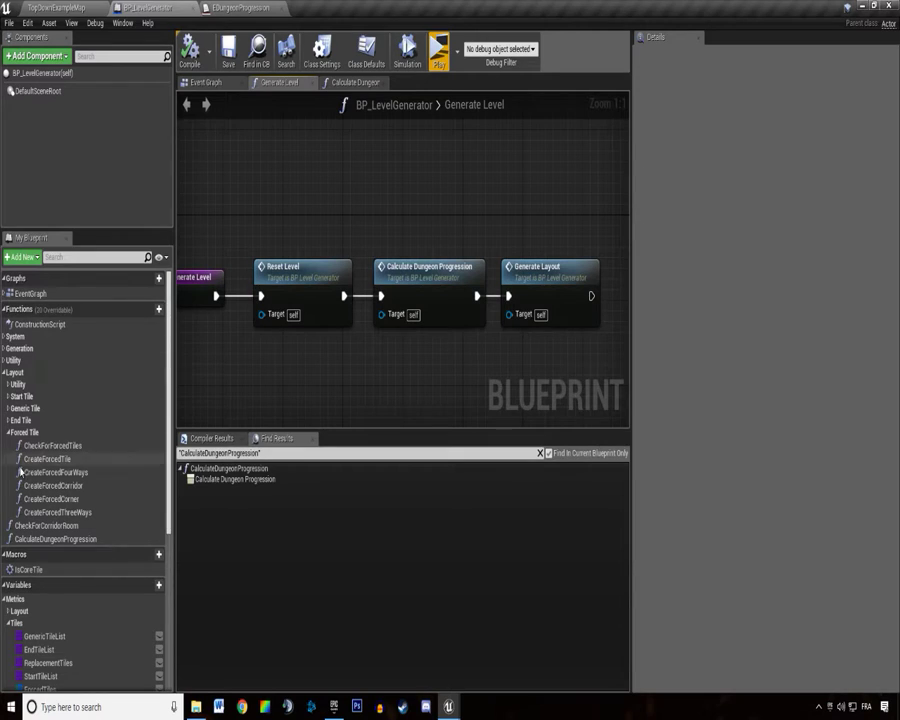
In CheckForForcedTiles, delete the node after the divide, wire it into SET Current Percent, save, and test-play.
{"action": "double_click", "coordinate": [52, 445]}
{"action": "scroll", "coordinate": [430, 245], "scroll_direction": "up", "scroll_amount": 5}
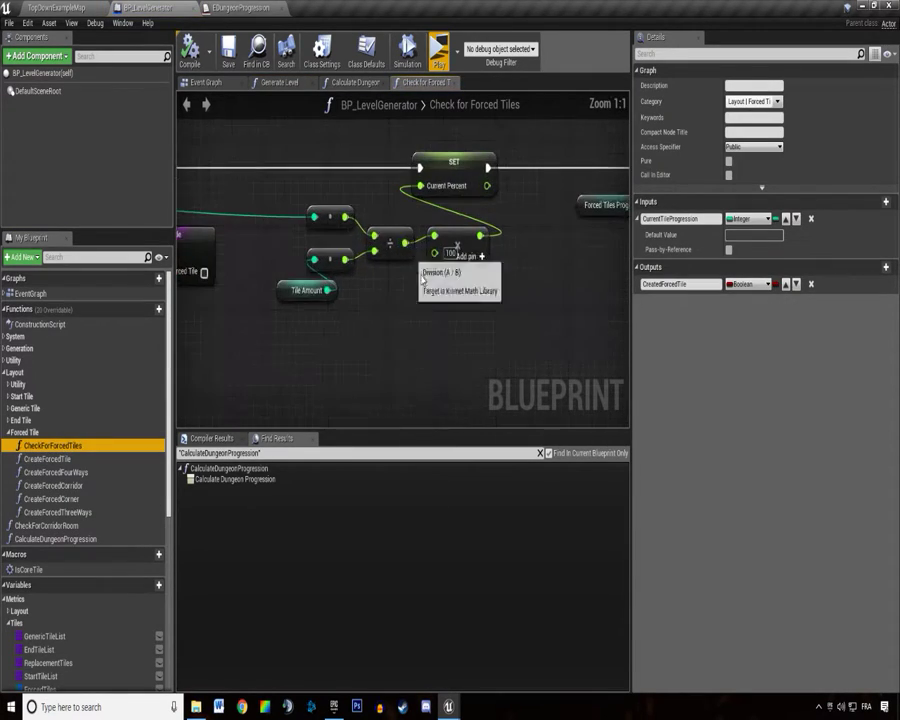
{"action": "left_click", "coordinate": [425, 312]}
{"action": "key", "text": "Delete"}
{"action": "left_click_drag", "start_coordinate": [370, 310], "coordinate": [393, 258]}
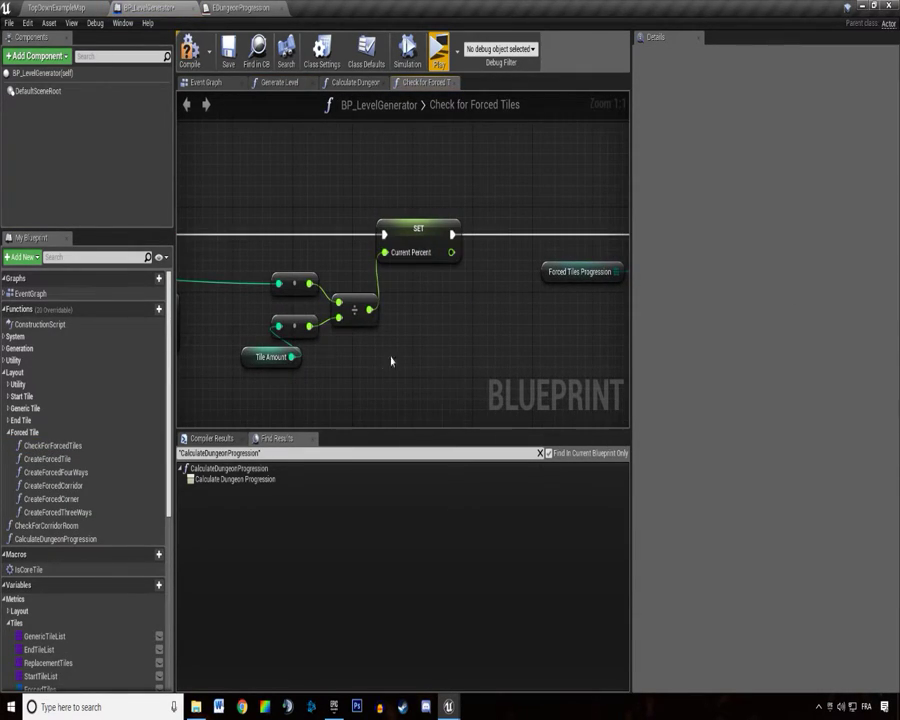
{"action": "key", "text": "ctrl+s"}
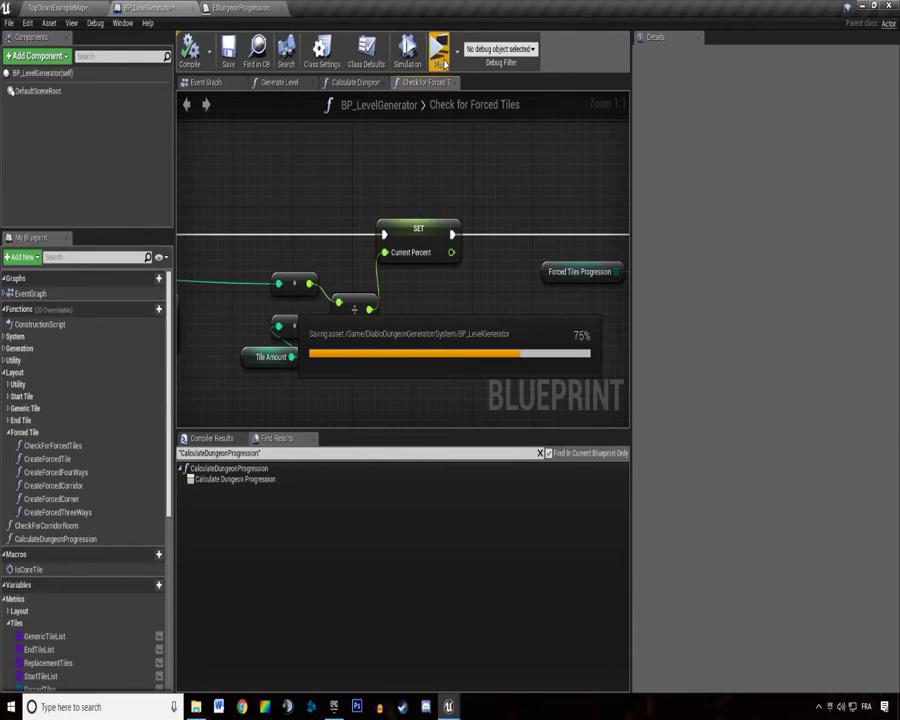
{"action": "left_click", "coordinate": [440, 55]}
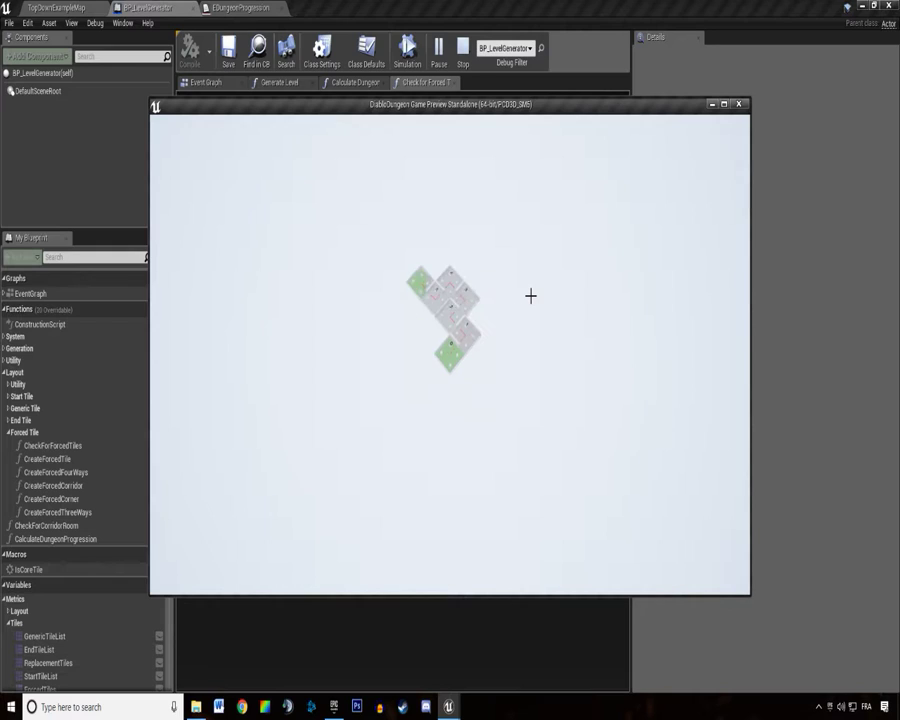
Stop the test play, check foundPercent's references, and delete the unused foundPercent local variable.
{"action": "key", "text": "Escape"}
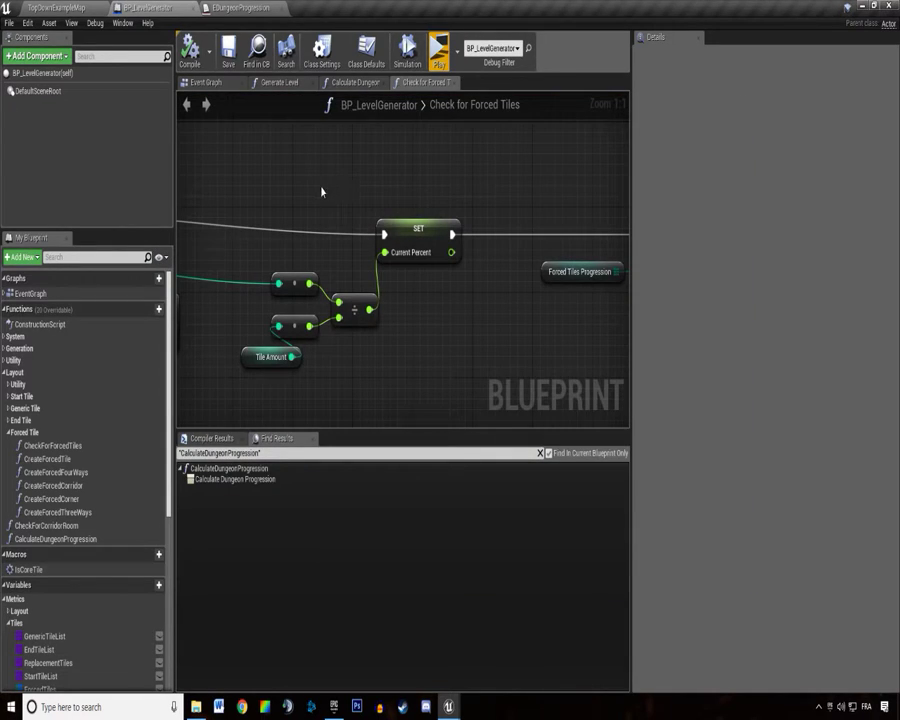
{"action": "right_click_drag", "start_coordinate": [298, 232], "coordinate": [376, 218]}
{"action": "left_click", "coordinate": [500, 226]}
{"action": "scroll", "coordinate": [83, 600], "scroll_direction": "down", "scroll_amount": 2}
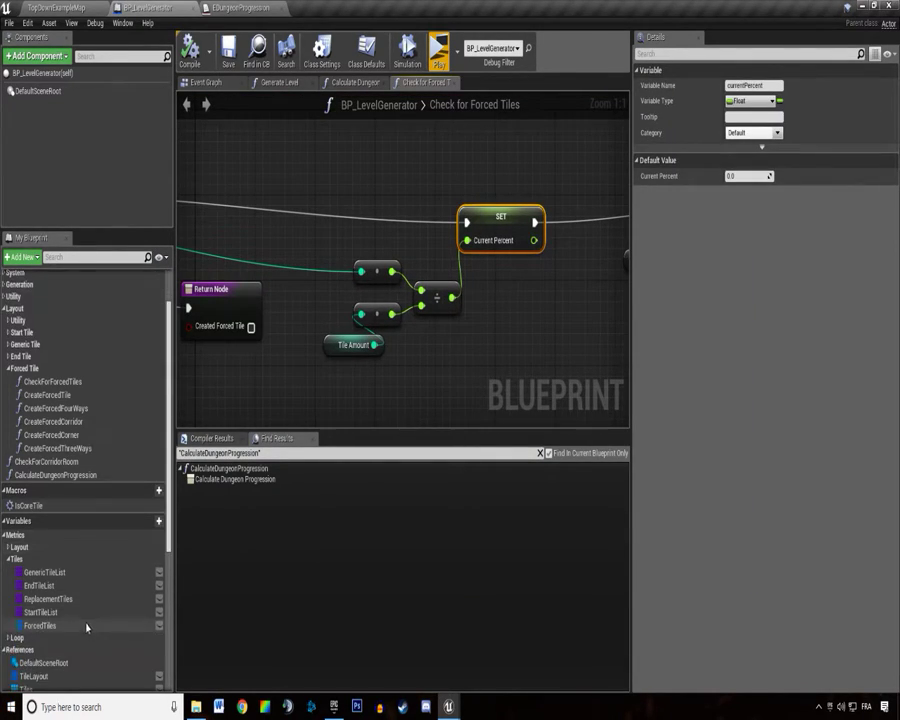
{"action": "scroll", "coordinate": [83, 620], "scroll_direction": "down", "scroll_amount": 8}
{"action": "right_click", "coordinate": [40, 658]}
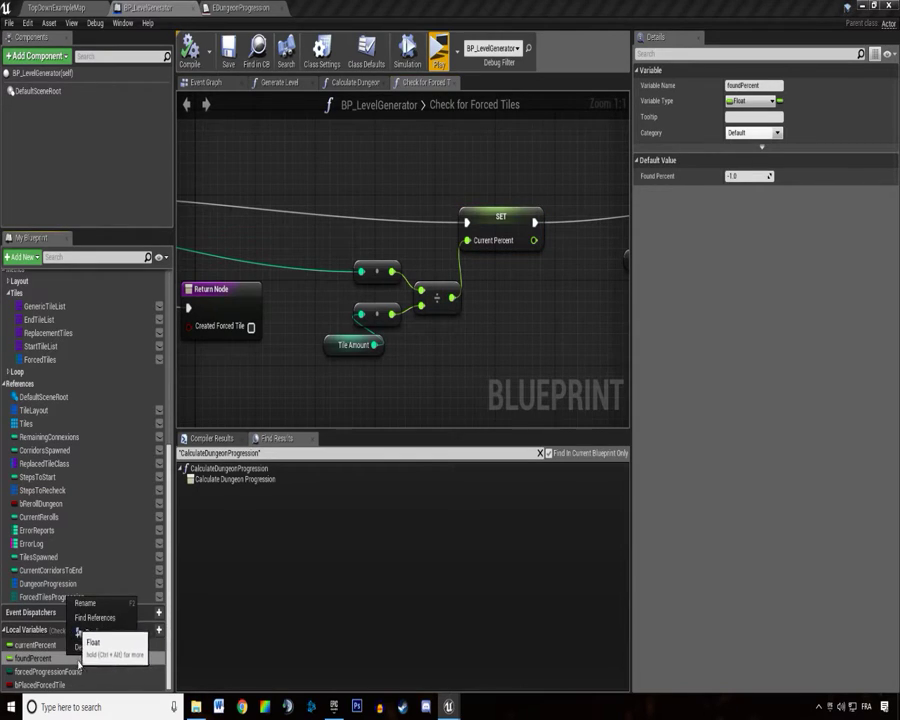
{"action": "left_click", "coordinate": [100, 614]}
{"action": "right_click_drag", "start_coordinate": [259, 374], "coordinate": [435, 367]}
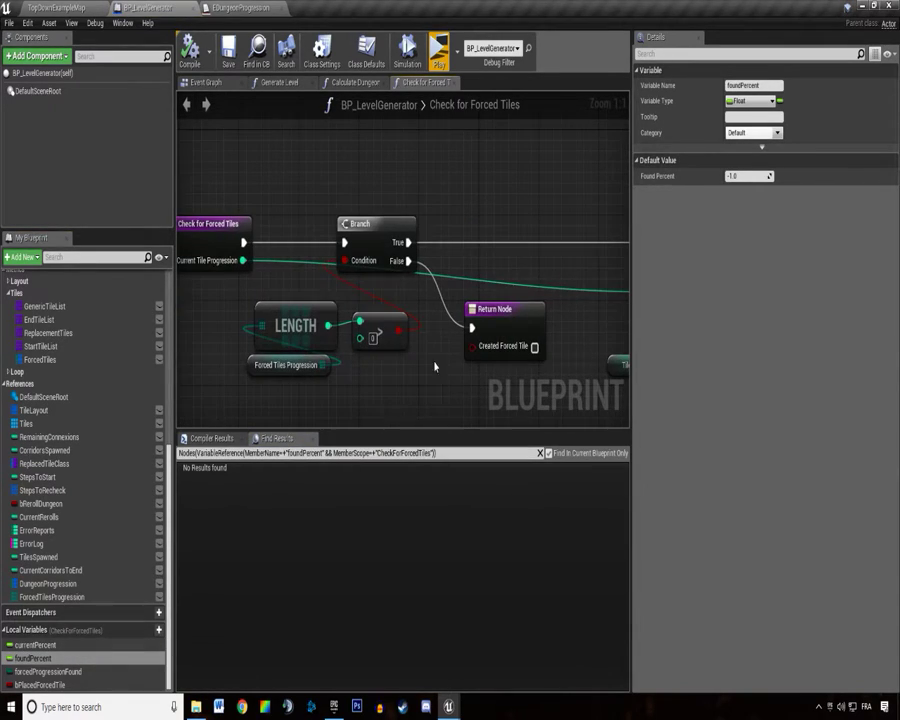
{"action": "left_click", "coordinate": [35, 658]}
{"action": "key", "text": "Delete"}
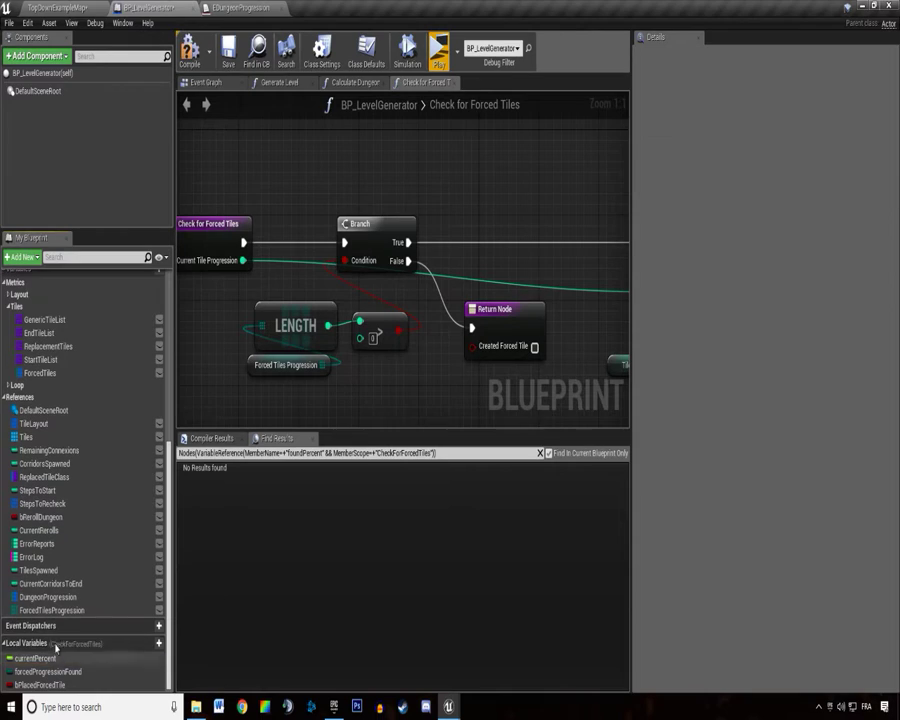
Rename the currentPercent local variable to currentRatio.
{"action": "right_click_drag", "start_coordinate": [600, 260], "coordinate": [249, 282]}
{"action": "left_click", "coordinate": [472, 287]}
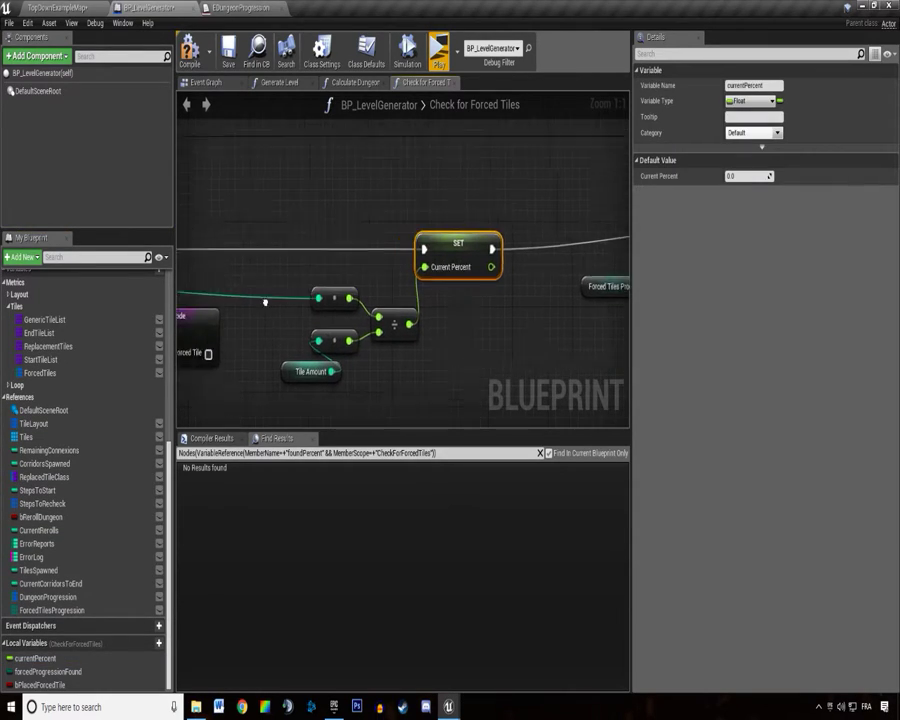
{"action": "mouse_move", "coordinate": [472, 287]}
{"action": "right_mouse_down"}
{"action": "mouse_move", "coordinate": [498, 297]}
{"action": "mouse_move", "coordinate": [346, 184]}
{"action": "right_mouse_up"}
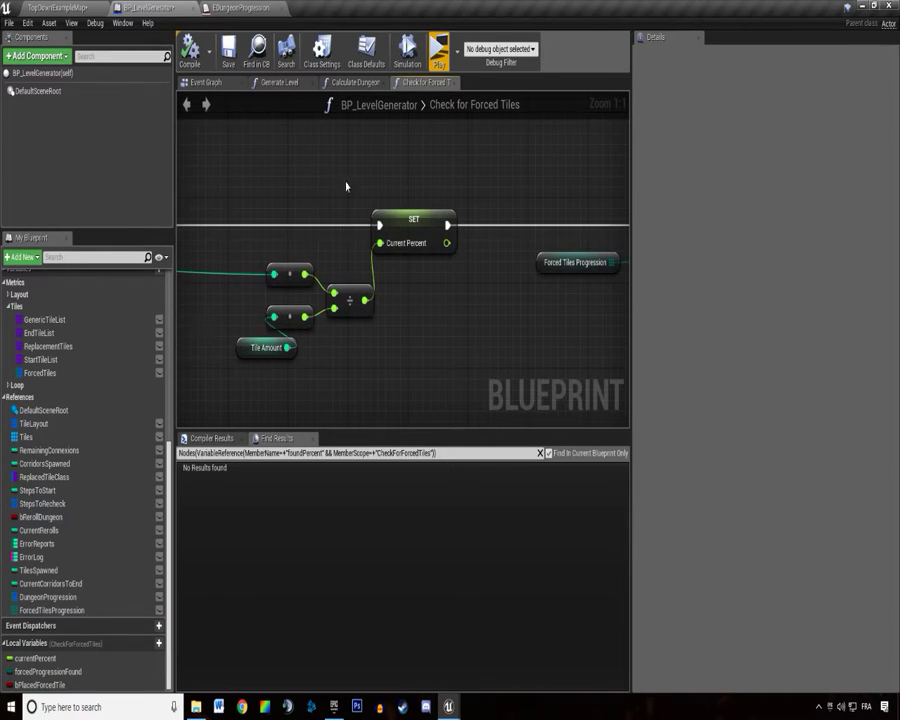
{"action": "left_click", "coordinate": [432, 236]}
{"action": "left_click", "coordinate": [36, 658]}
{"action": "left_click_drag", "start_coordinate": [38, 659], "coordinate": [146, 680]}
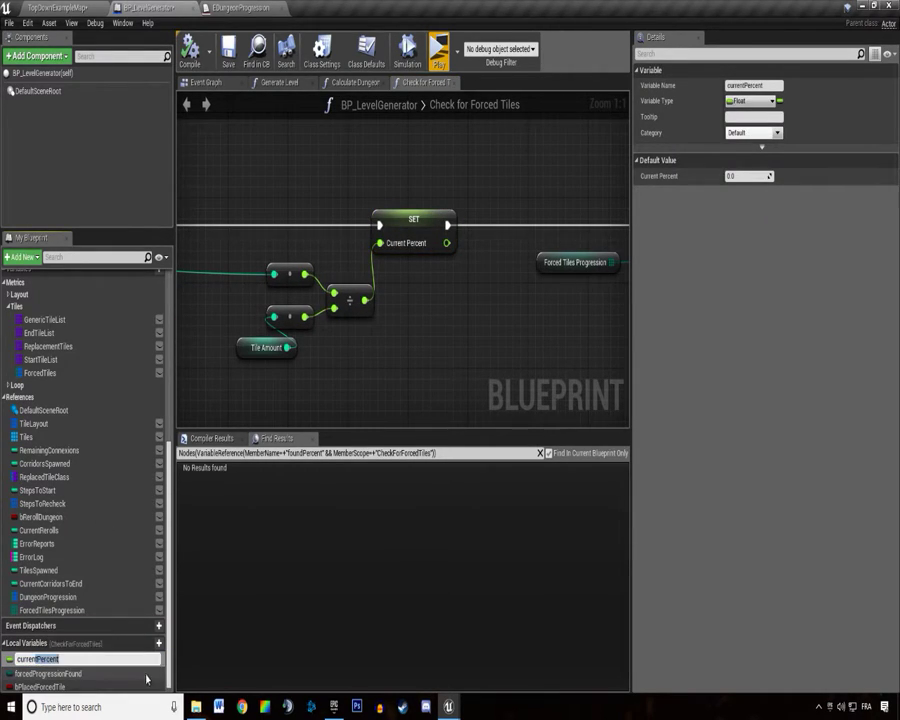
{"action": "type", "text": "tio"}
{"action": "key", "text": "Return"}
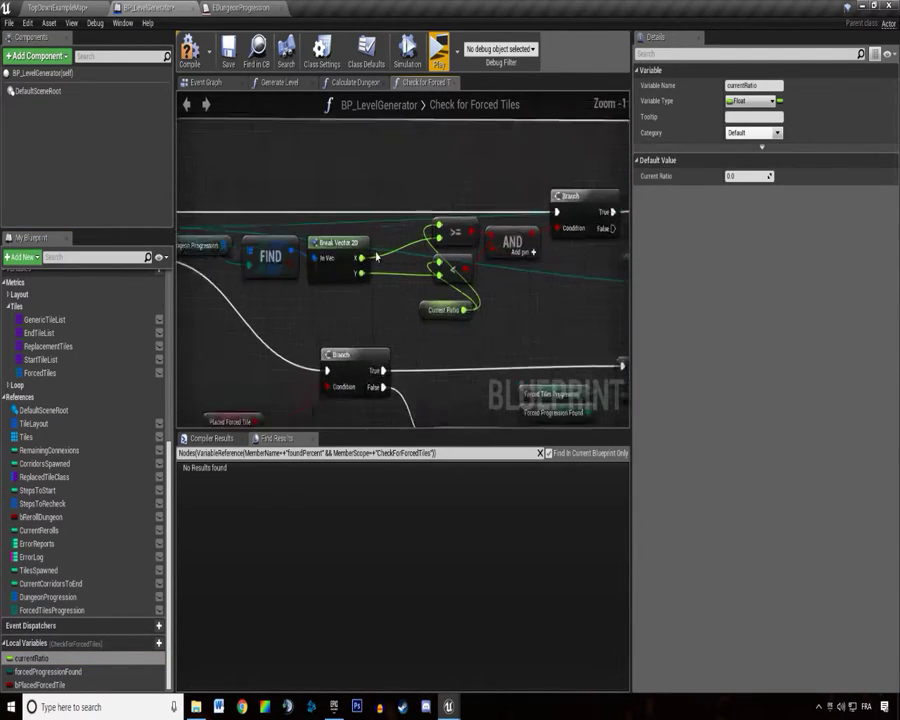
Frame the FIND, Break Vector 2D and compare nodes, inspecting the Dungeon Progression variable.
{"action": "right_click_drag", "start_coordinate": [333, 281], "coordinate": [381, 331]}
{"action": "left_click_drag", "start_coordinate": [425, 250], "coordinate": [444, 342]}
{"action": "right_click_drag", "start_coordinate": [391, 332], "coordinate": [446, 317]}
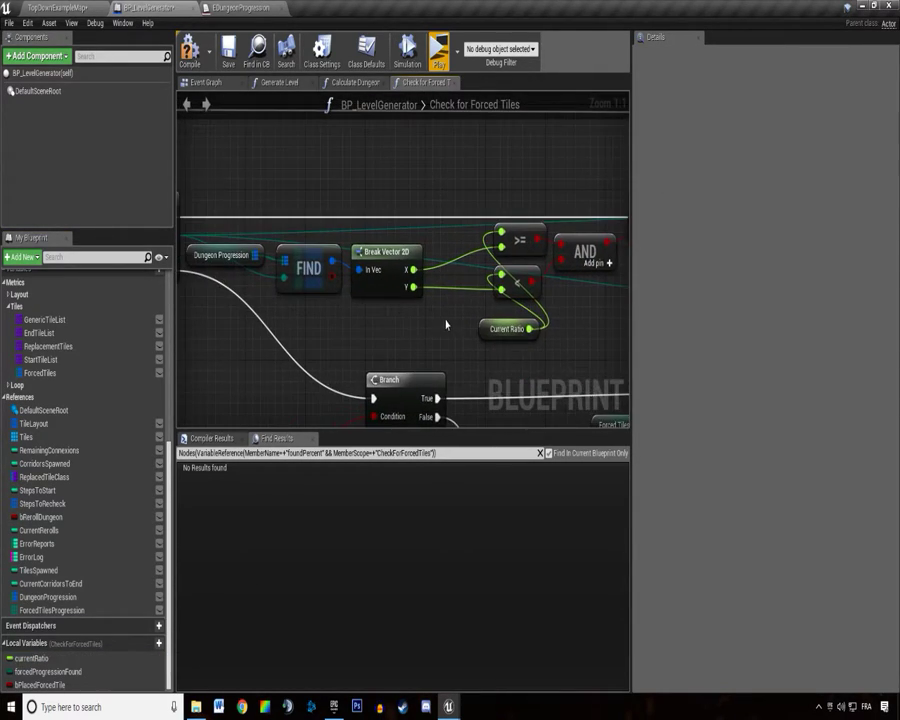
{"action": "scroll", "coordinate": [342, 247], "scroll_direction": "down", "scroll_amount": 1}
{"action": "mouse_move", "coordinate": [400, 290]}
{"action": "right_mouse_down"}
{"action": "mouse_move", "coordinate": [265, 290]}
{"action": "mouse_move", "coordinate": [407, 284]}
{"action": "right_mouse_up"}
{"action": "scroll", "coordinate": [300, 300], "scroll_direction": "down", "scroll_amount": 1}
{"action": "scroll", "coordinate": [284, 288], "scroll_direction": "up", "scroll_amount": 3}
{"action": "left_click_drag", "start_coordinate": [350, 201], "coordinate": [474, 315]}
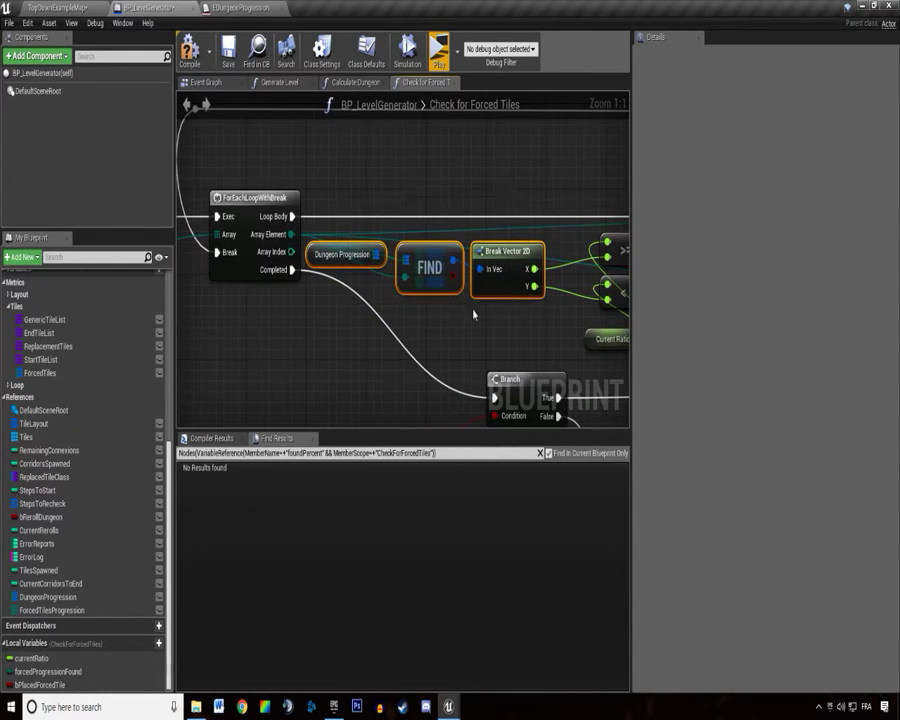
{"action": "left_click", "coordinate": [333, 277]}
{"action": "left_click", "coordinate": [330, 256]}
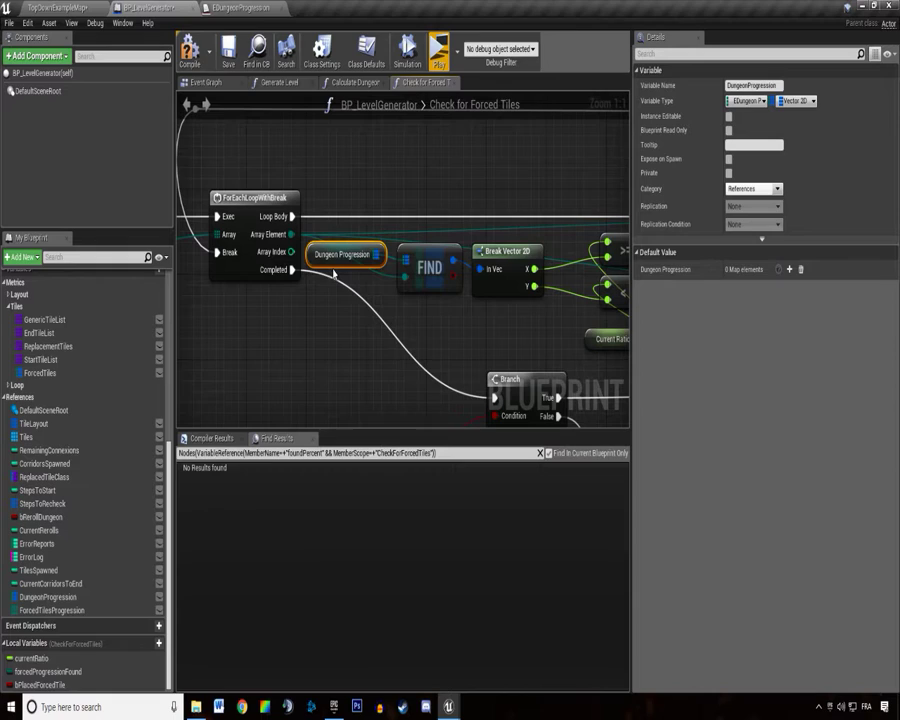
{"action": "left_click", "coordinate": [500, 265]}
{"action": "right_click_drag", "start_coordinate": [569, 312], "coordinate": [405, 303]}
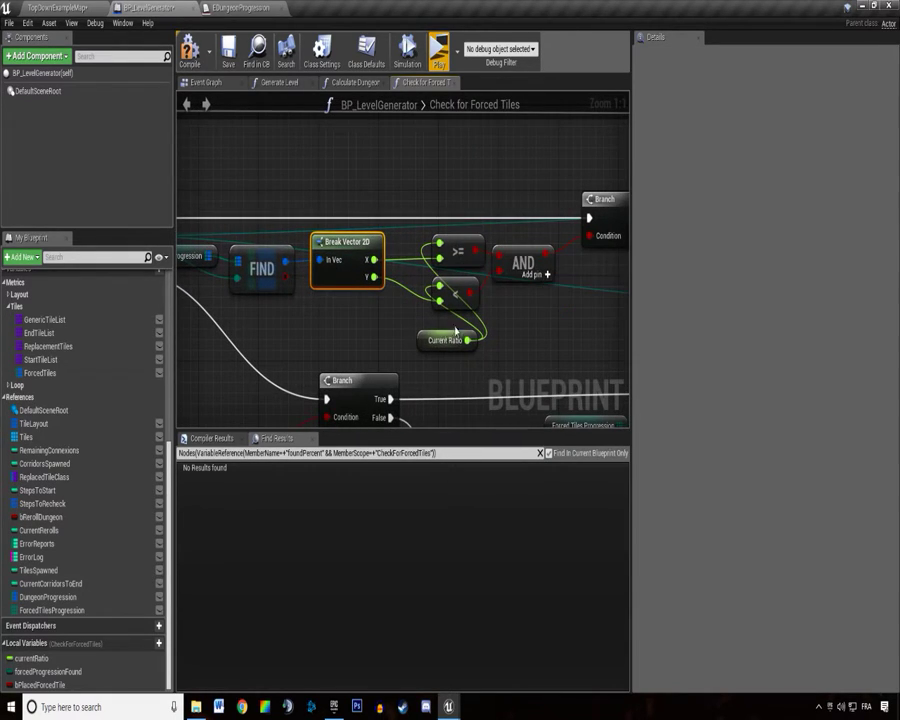
Move Current Ratio under Break Vector 2D and wire its Y into the < node's B input.
{"action": "left_click_drag", "start_coordinate": [450, 340], "coordinate": [330, 318]}
{"action": "mouse_move", "coordinate": [465, 247]}
{"action": "left_mouse_down"}
{"action": "mouse_move", "coordinate": [449, 321]}
{"action": "mouse_move", "coordinate": [449, 248]}
{"action": "left_mouse_up"}
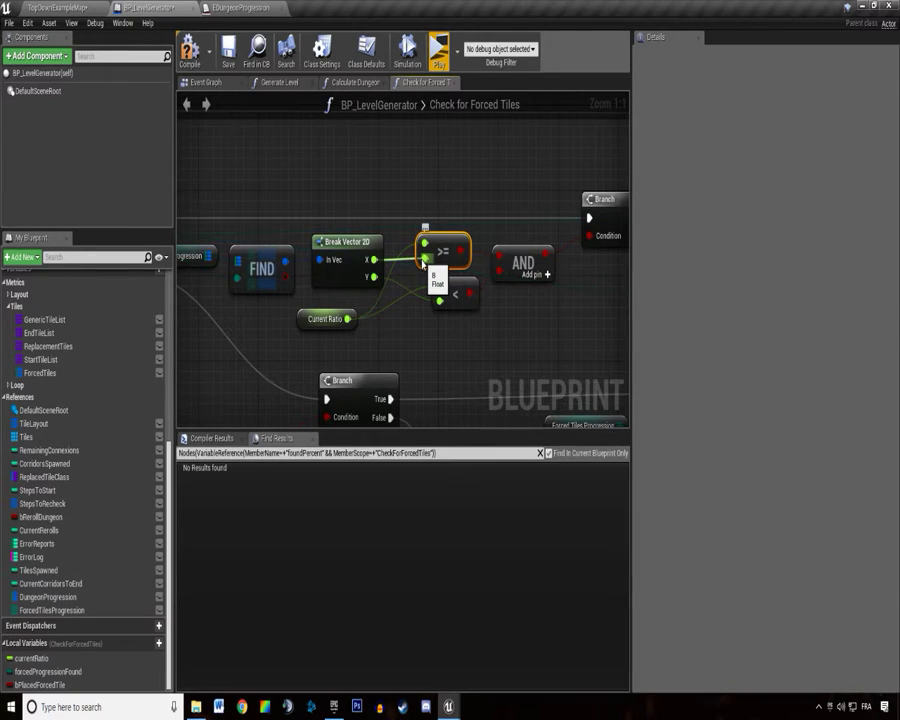
{"action": "left_click_drag", "start_coordinate": [431, 303], "coordinate": [437, 347]}
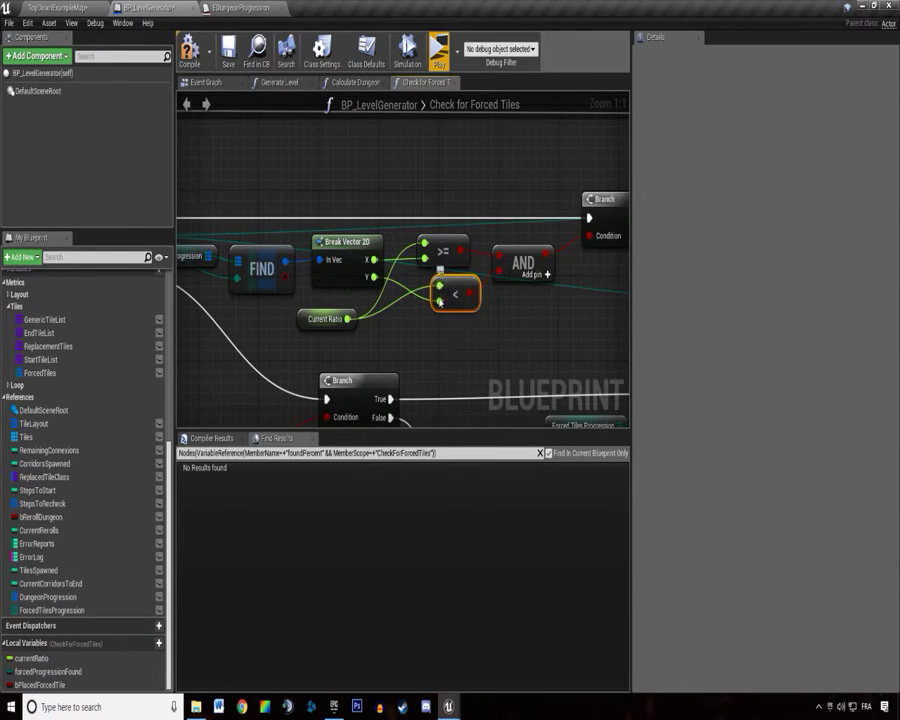
{"action": "left_click_drag", "start_coordinate": [440, 300], "coordinate": [370, 268]}
Inspect the Forced Tiles variable's default map entries in Details.
{"action": "right_click_drag", "start_coordinate": [500, 238], "coordinate": [340, 245]}
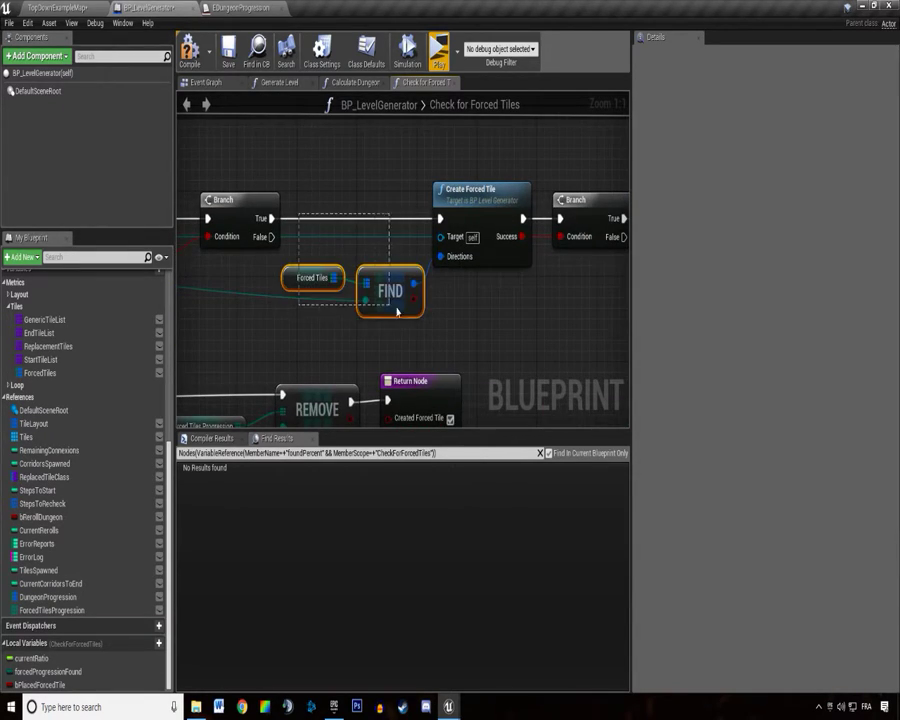
{"action": "left_click_drag", "start_coordinate": [397, 312], "coordinate": [395, 310]}
{"action": "scroll", "coordinate": [395, 310], "scroll_direction": "down", "scroll_amount": 2}
{"action": "right_click_drag", "start_coordinate": [220, 240], "coordinate": [456, 234]}
{"action": "left_click", "coordinate": [456, 275]}
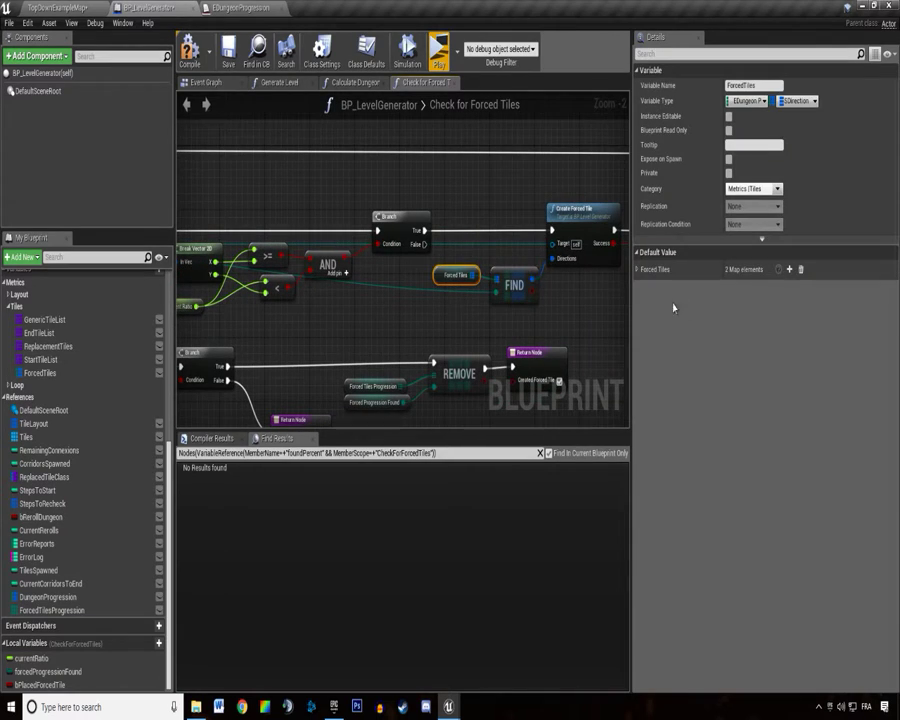
{"action": "left_click", "coordinate": [637, 269]}
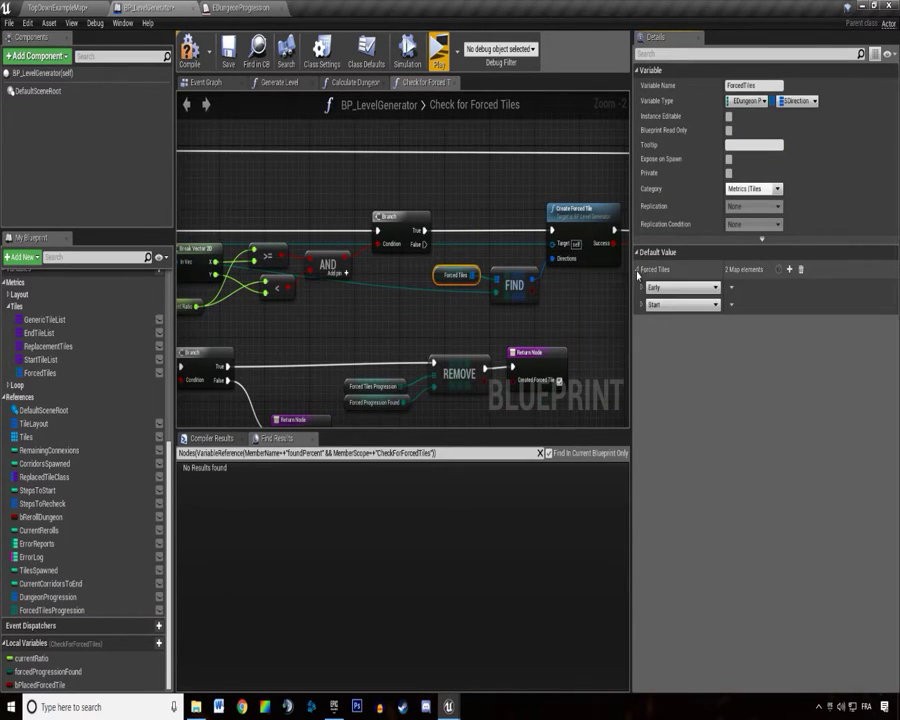
List every use of the DungeonProgression variable.
{"action": "right_click_drag", "start_coordinate": [333, 321], "coordinate": [353, 252]}
{"action": "left_click", "coordinate": [337, 303]}
{"action": "left_click", "coordinate": [48, 596]}
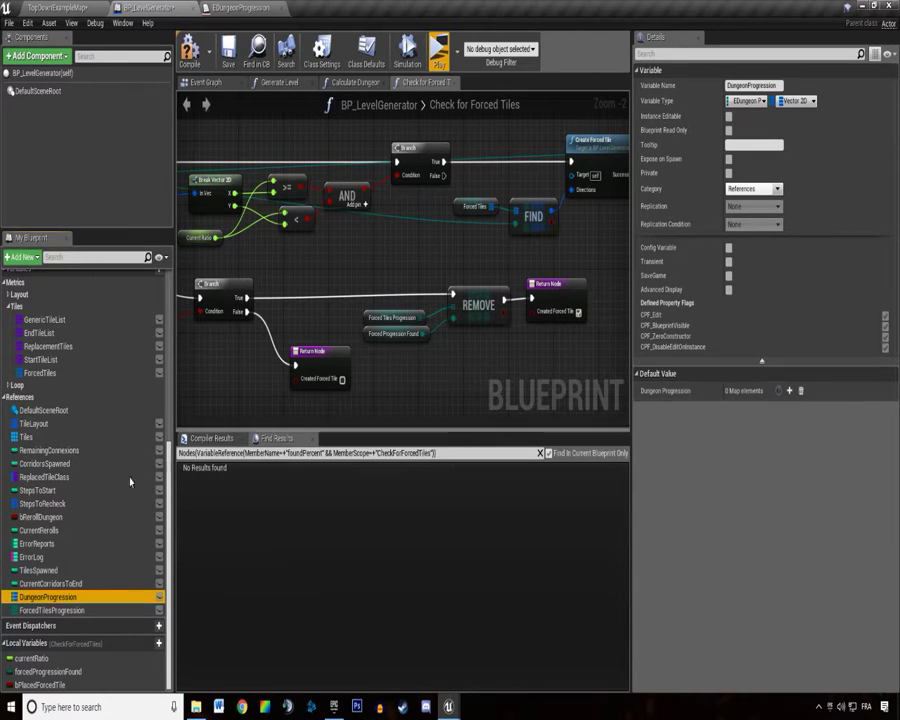
{"action": "right_click", "coordinate": [48, 596]}
{"action": "left_click", "coordinate": [214, 533]}
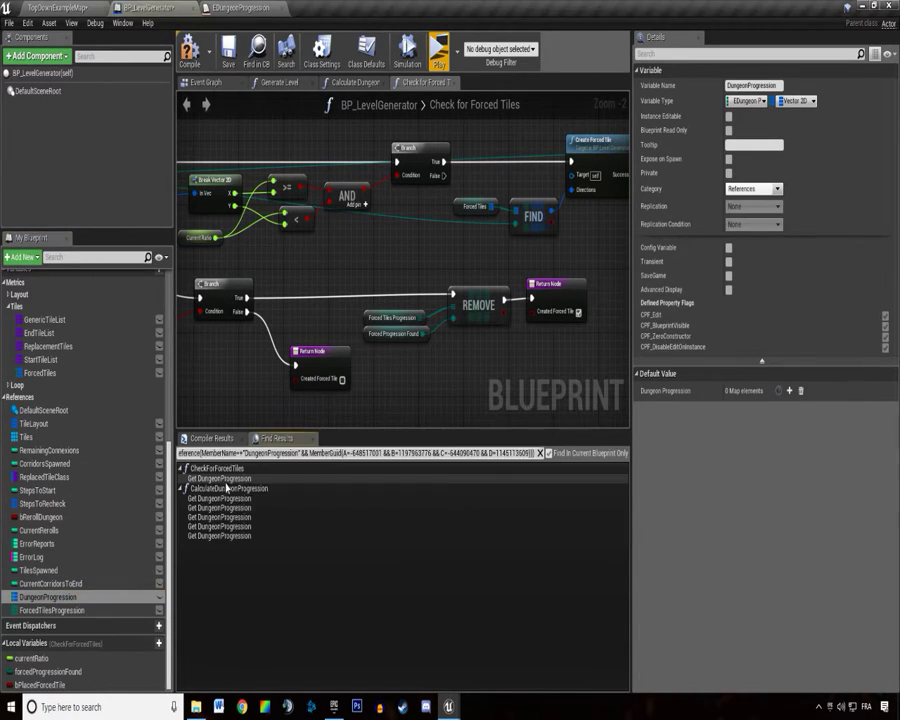
Jump to the DungeonProgression use in Calculate Dungeon Progression and add a Print String node.
{"action": "double_click", "coordinate": [219, 498]}
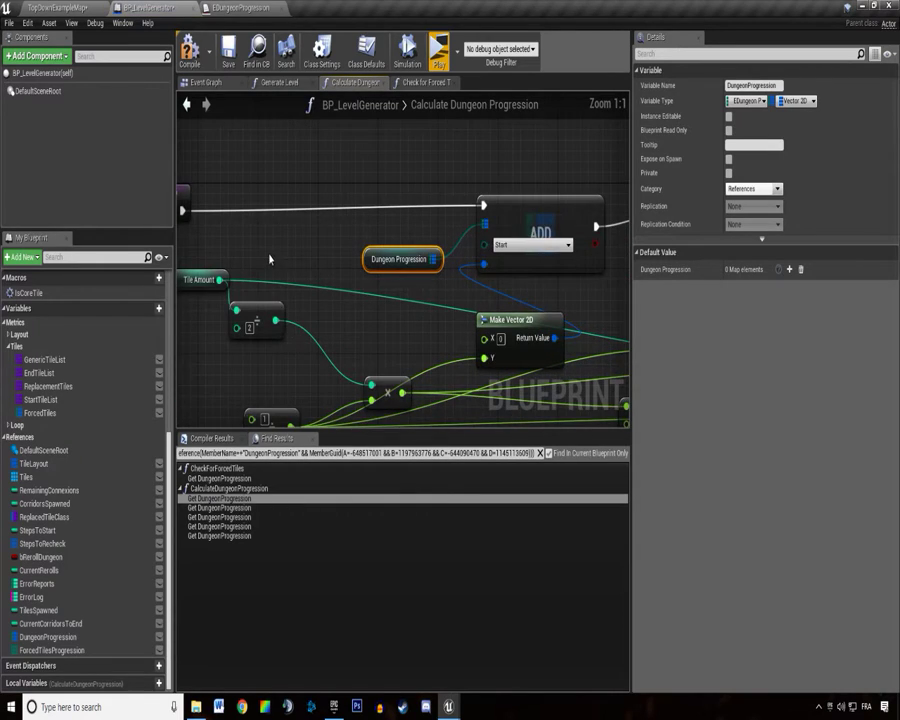
{"action": "mouse_move", "coordinate": [273, 255]}
{"action": "right_mouse_down"}
{"action": "mouse_move", "coordinate": [420, 227]}
{"action": "mouse_move", "coordinate": [186, 284]}
{"action": "mouse_move", "coordinate": [352, 203]}
{"action": "right_mouse_up"}
{"action": "scroll", "coordinate": [420, 227], "scroll_direction": "down", "scroll_amount": 1}
{"action": "right_click", "coordinate": [351, 210]}
{"action": "type", "text": "print"}
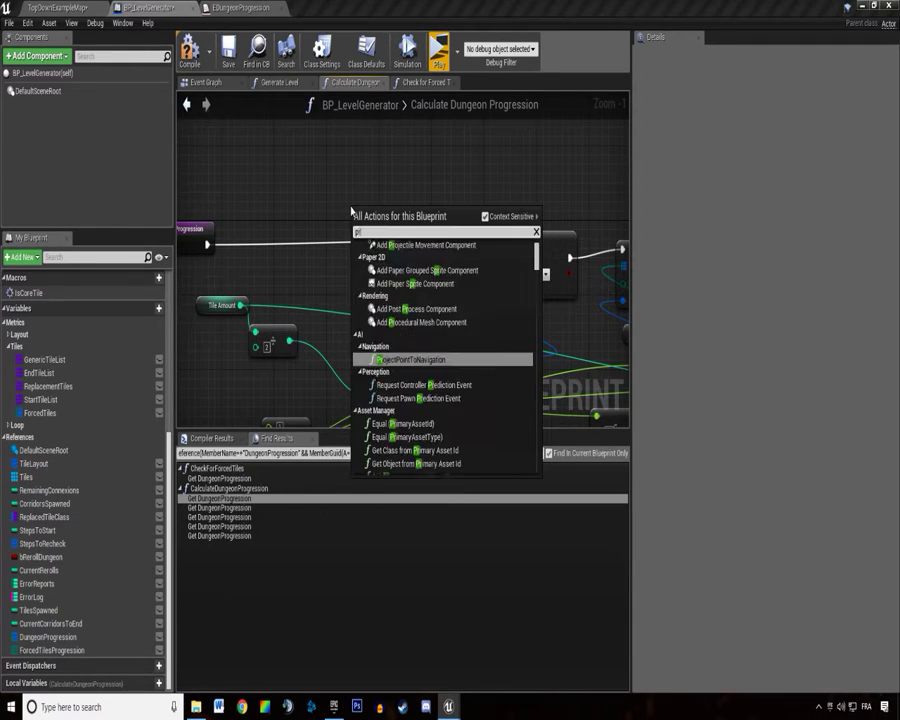
{"action": "key", "text": "Return"}
{"action": "scroll", "coordinate": [300, 240], "scroll_direction": "up", "scroll_amount": 1}
{"action": "right_click_drag", "start_coordinate": [207, 246], "coordinate": [312, 226]}
Chain Print String between the function entry and the Add node, printing the Dungeon Progression value.
{"action": "left_click_drag", "start_coordinate": [290, 233], "coordinate": [340, 236]}
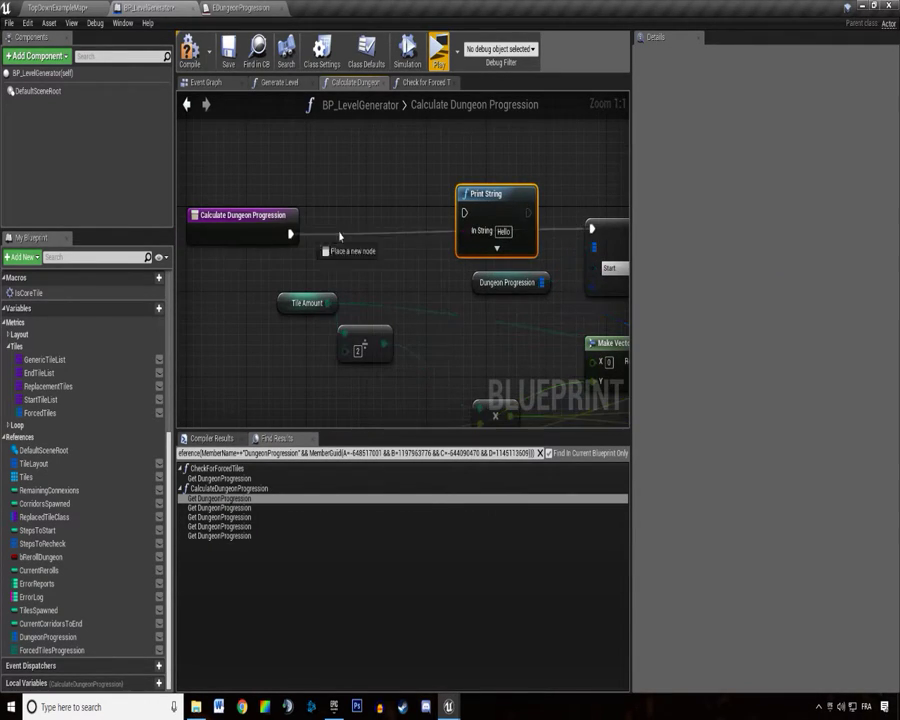
{"action": "mouse_move", "coordinate": [480, 194]}
{"action": "left_mouse_down"}
{"action": "mouse_move", "coordinate": [406, 216]}
{"action": "mouse_move", "coordinate": [548, 241]}
{"action": "left_mouse_up"}
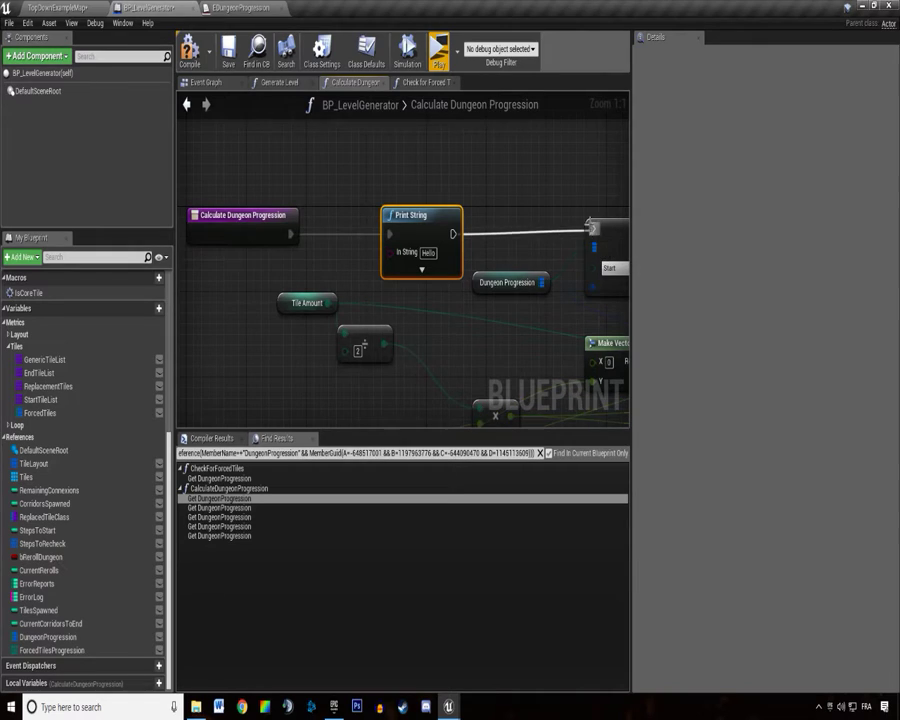
{"action": "right_click_drag", "start_coordinate": [497, 262], "coordinate": [397, 230]}
{"action": "scroll", "coordinate": [397, 230], "scroll_direction": "down", "scroll_amount": 1}
{"action": "left_click_drag", "start_coordinate": [421, 242], "coordinate": [289, 215]}
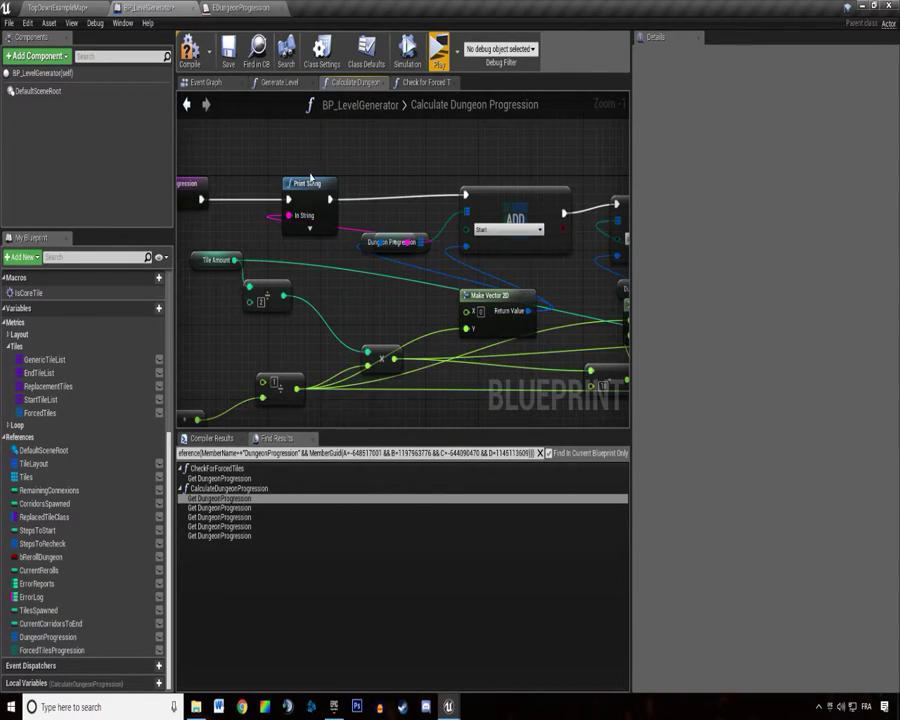
{"action": "left_click_drag", "start_coordinate": [391, 251], "coordinate": [403, 289]}
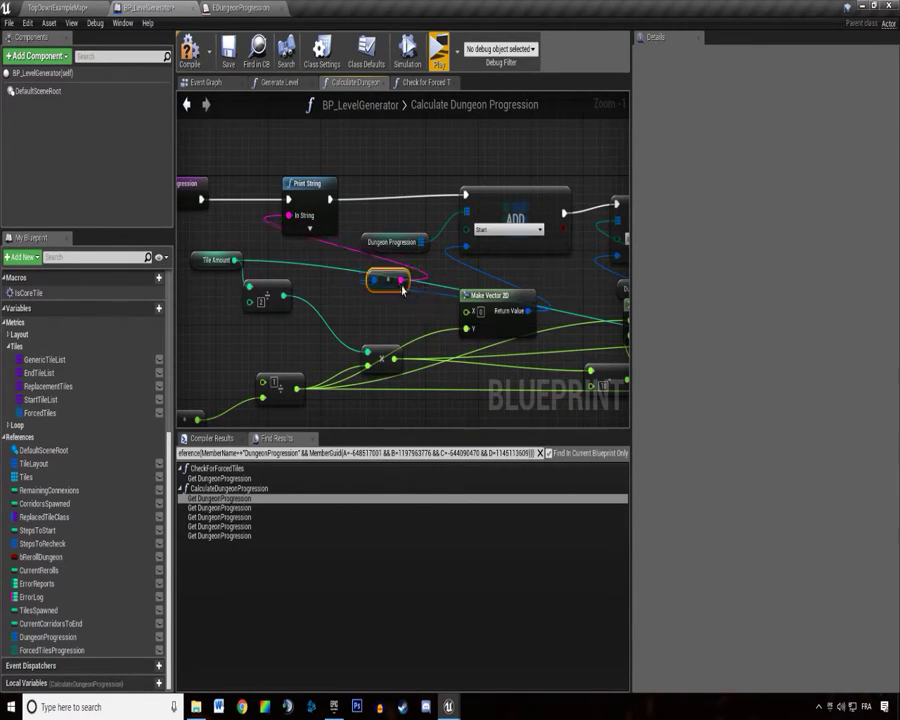
Play-test the level to see the printed Dungeon Progression, then close the preview.
{"action": "left_click", "coordinate": [435, 64]}
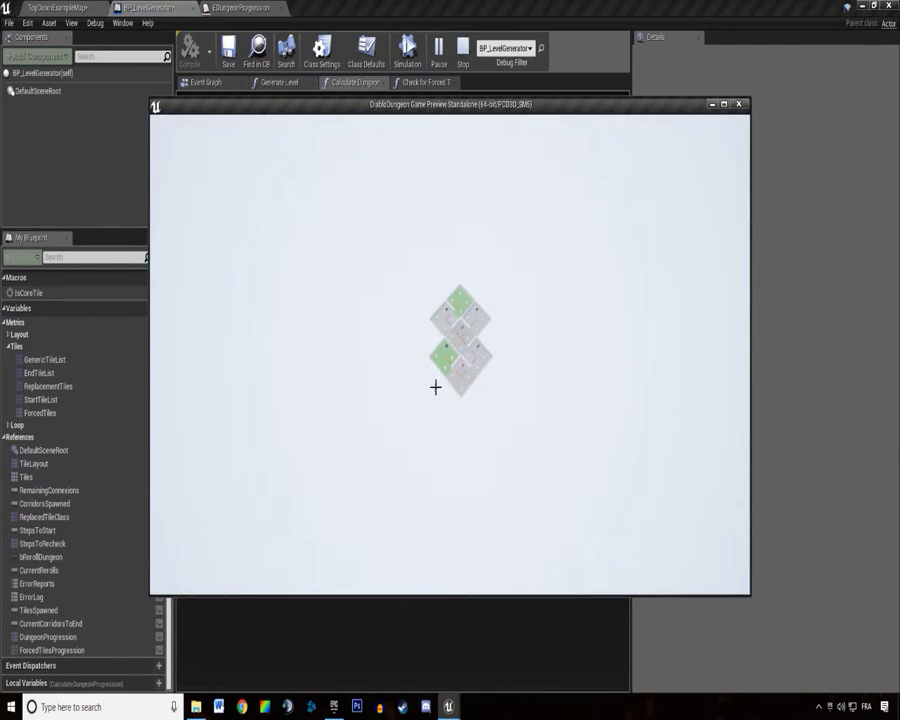
{"action": "key", "text": "Escape"}
{"action": "key", "text": "ctrl+shift+s"}
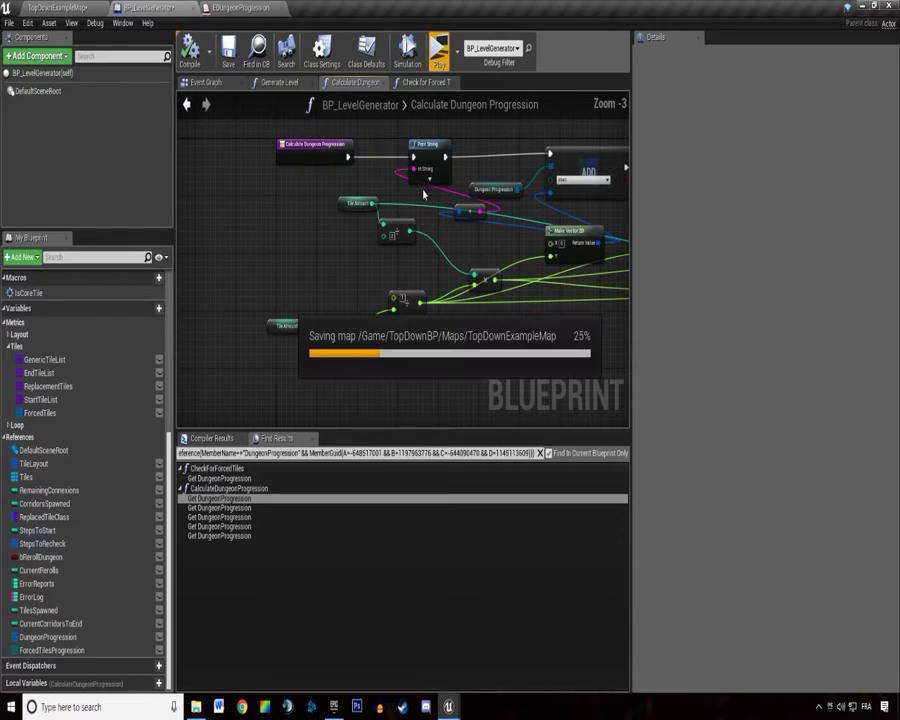
{"action": "scroll", "coordinate": [447, 195], "scroll_direction": "up", "scroll_amount": 2}
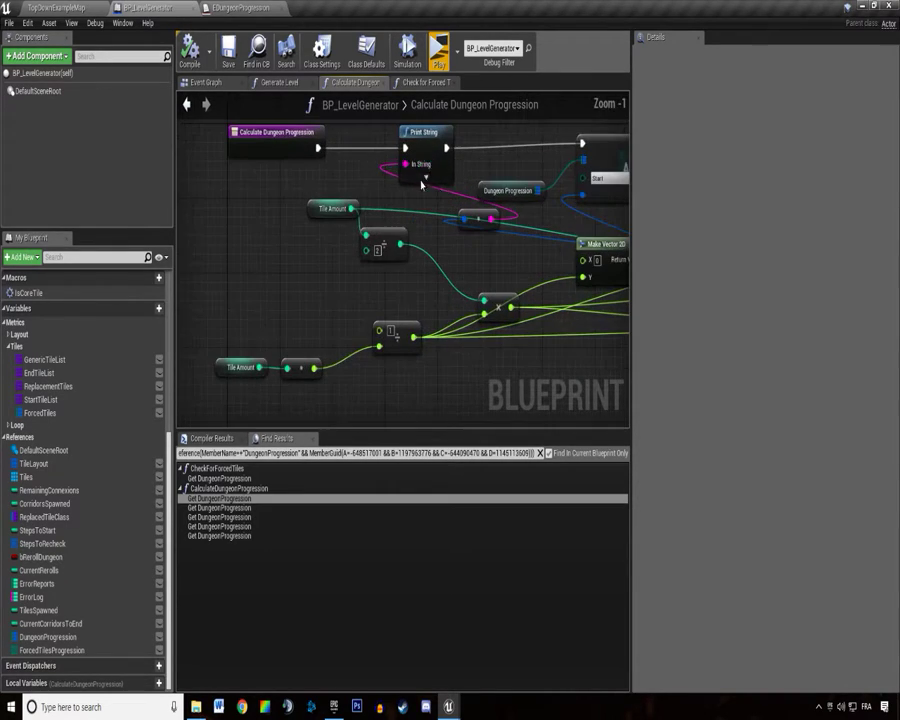
Set Print String's text colour to green and compile the blueprint.
{"action": "left_click_drag", "start_coordinate": [420, 132], "coordinate": [389, 150]}
{"action": "left_click", "coordinate": [395, 195]}
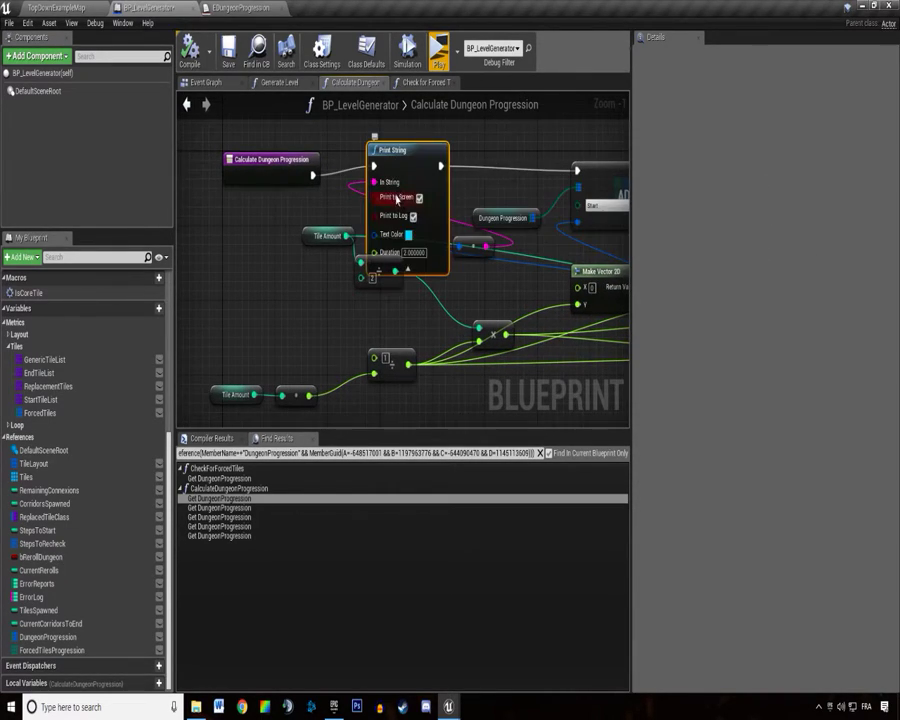
{"action": "left_click", "coordinate": [409, 234]}
{"action": "left_click_drag", "start_coordinate": [505, 491], "coordinate": [495, 489]}
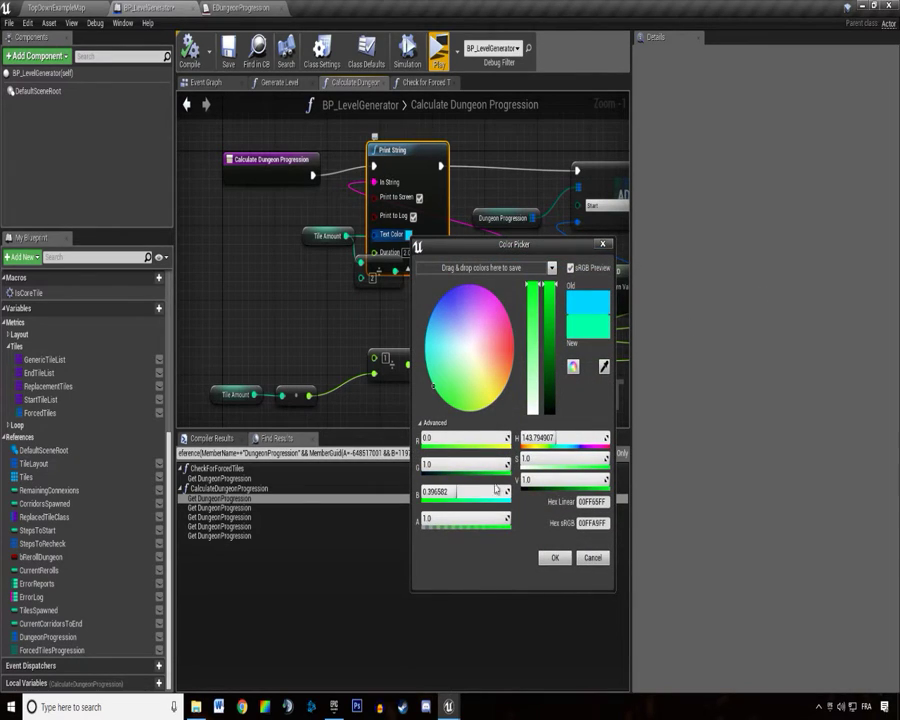
{"action": "left_click", "coordinate": [555, 558]}
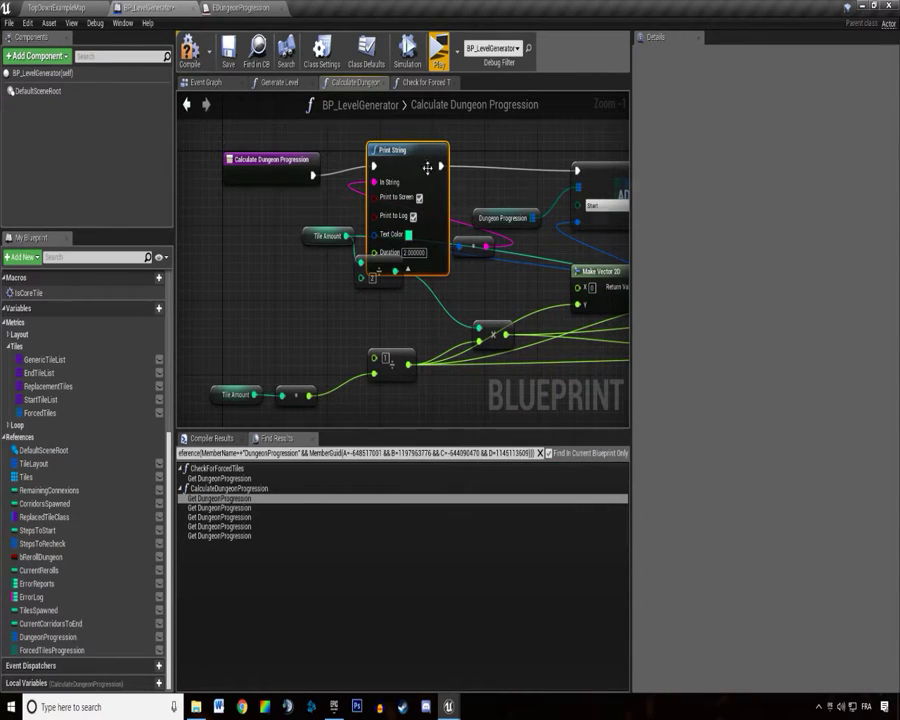
{"action": "left_click", "coordinate": [190, 50]}
Add a Print String node to the Check for Forced Tiles function.
{"action": "left_click", "coordinate": [425, 82]}
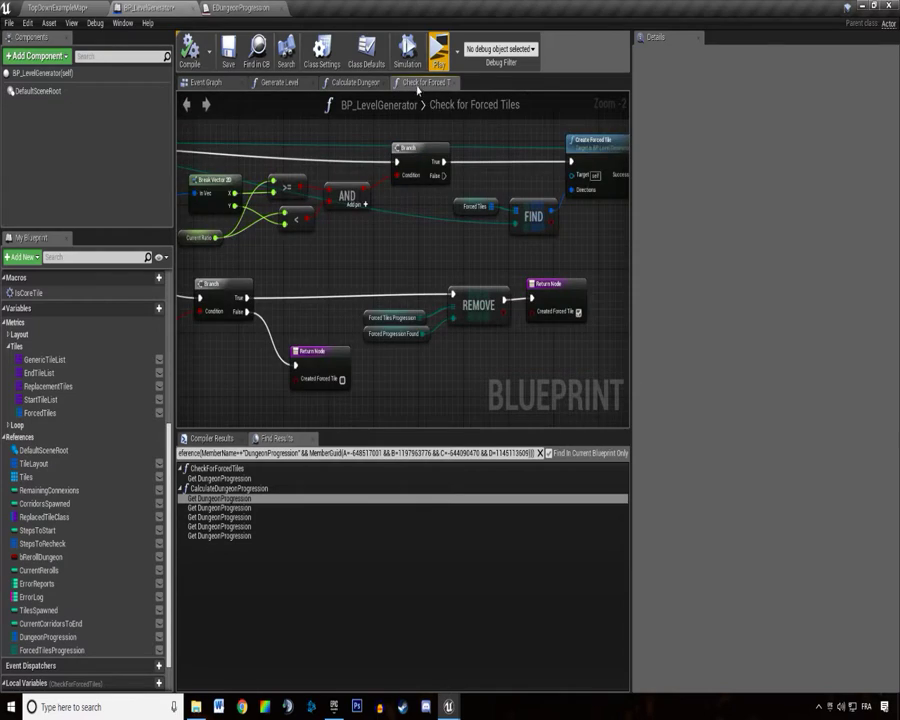
{"action": "scroll", "coordinate": [408, 265], "scroll_direction": "up", "scroll_amount": 2}
{"action": "right_click", "coordinate": [396, 305]}
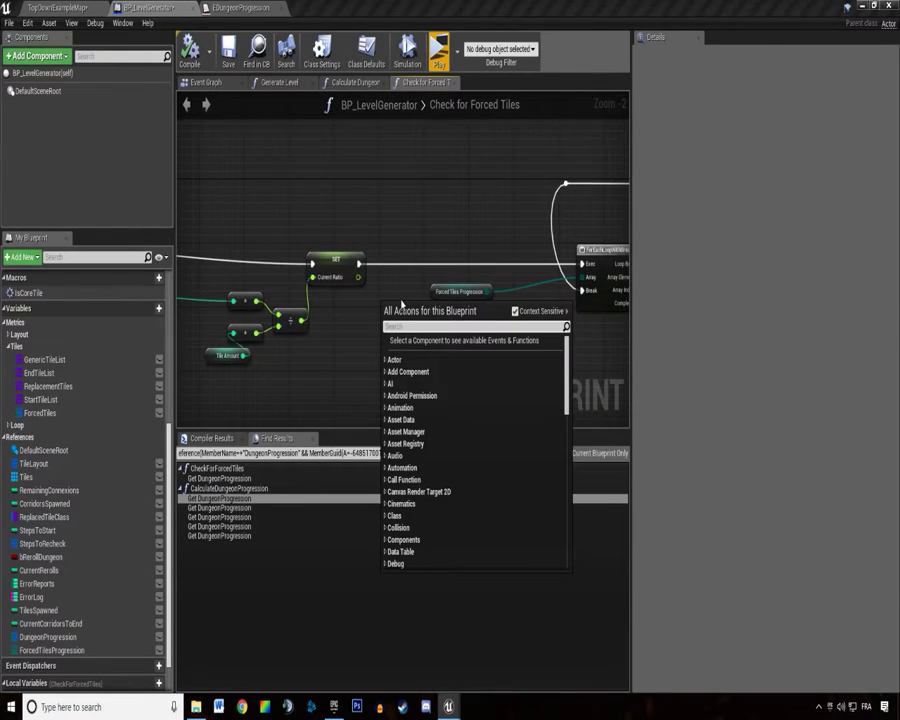
{"action": "type", "text": "print string"}
{"action": "key", "text": "Return"}
{"action": "scroll", "coordinate": [375, 291], "scroll_direction": "up", "scroll_amount": 2}
{"action": "right_click_drag", "start_coordinate": [375, 291], "coordinate": [245, 280]}
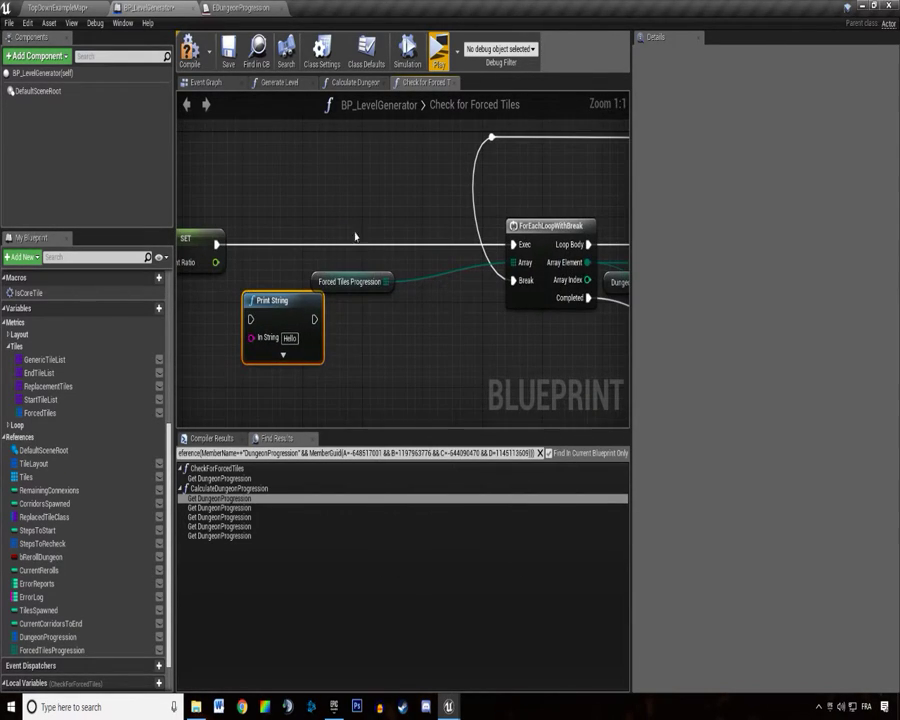
Find references to ForcedTilesProgression and inspect where ResetLayout sets it.
{"action": "left_click", "coordinate": [360, 282]}
{"action": "scroll", "coordinate": [413, 194], "scroll_direction": "down", "scroll_amount": 1}
{"action": "right_click_drag", "start_coordinate": [413, 194], "coordinate": [630, 307]}
{"action": "left_click", "coordinate": [500, 320]}
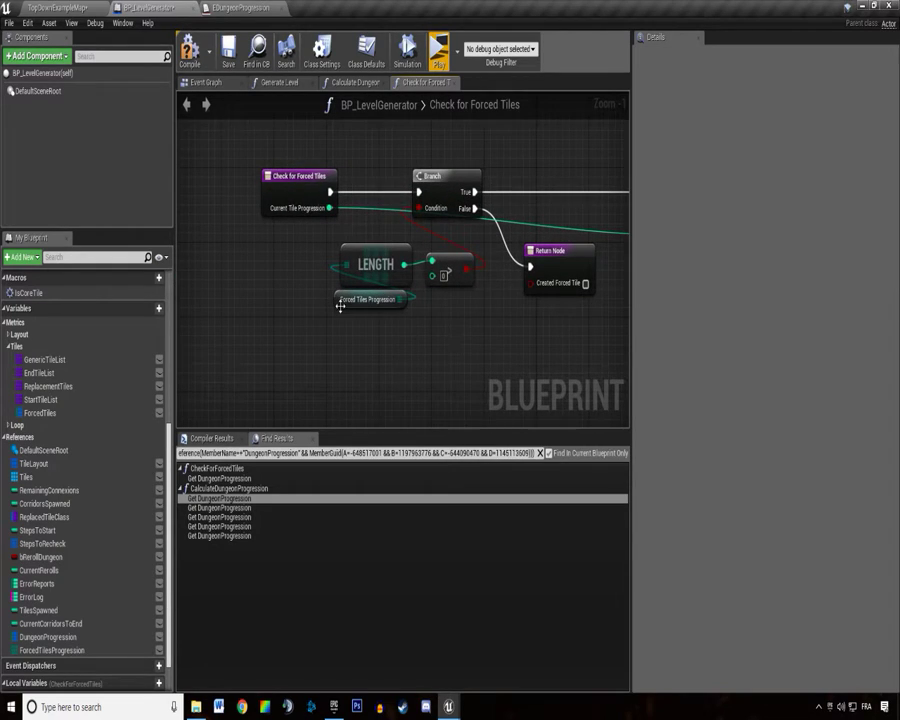
{"action": "left_click", "coordinate": [370, 299]}
{"action": "right_click", "coordinate": [370, 299]}
{"action": "left_click", "coordinate": [370, 404]}
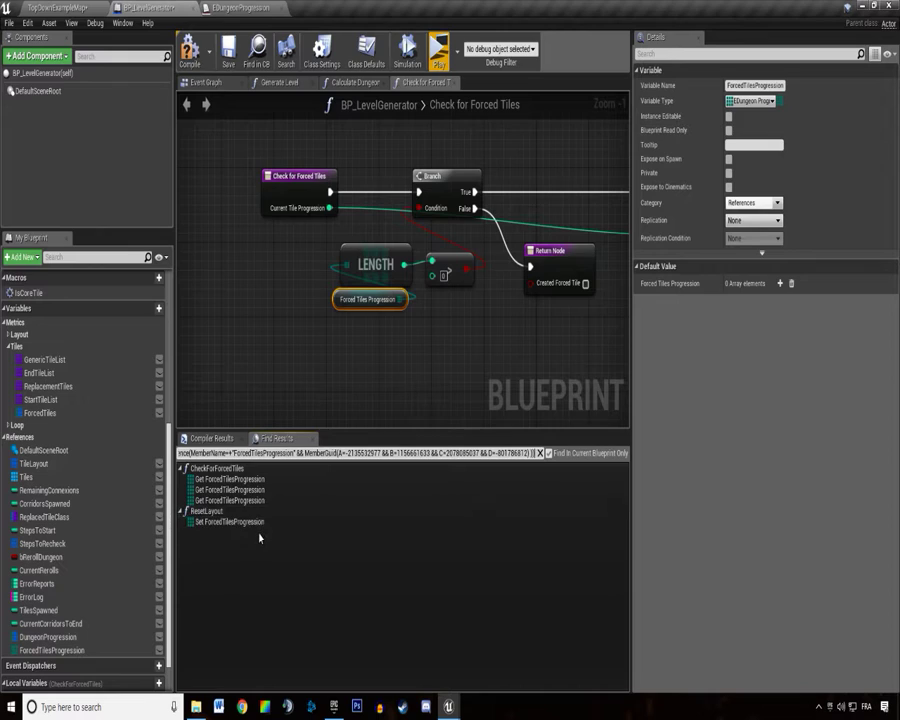
{"action": "double_click", "coordinate": [261, 523]}
{"action": "left_click_drag", "start_coordinate": [298, 366], "coordinate": [474, 235]}
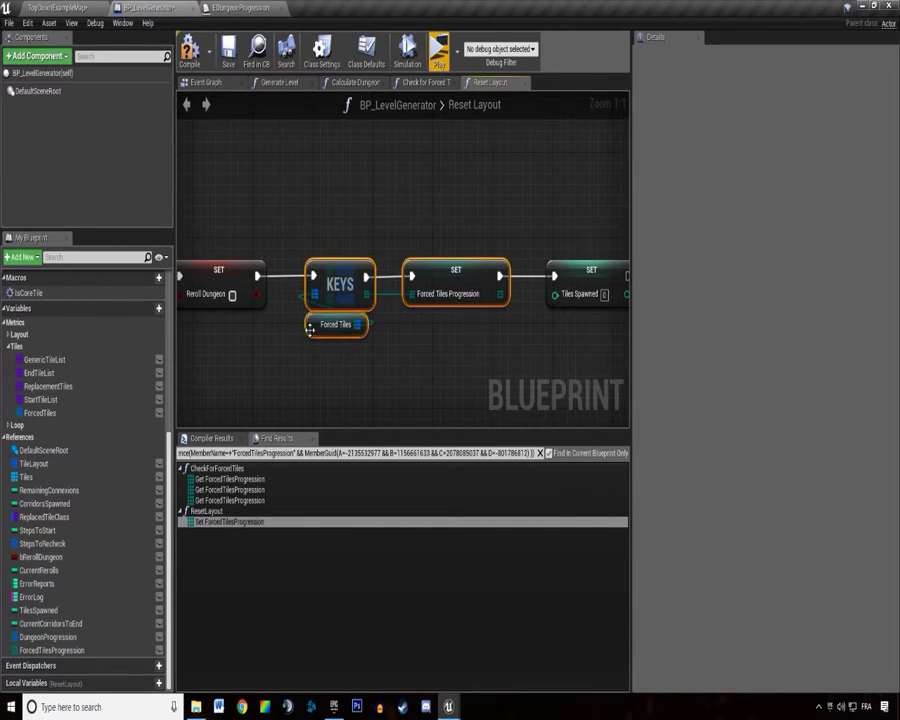
{"action": "right_click", "coordinate": [313, 324]}
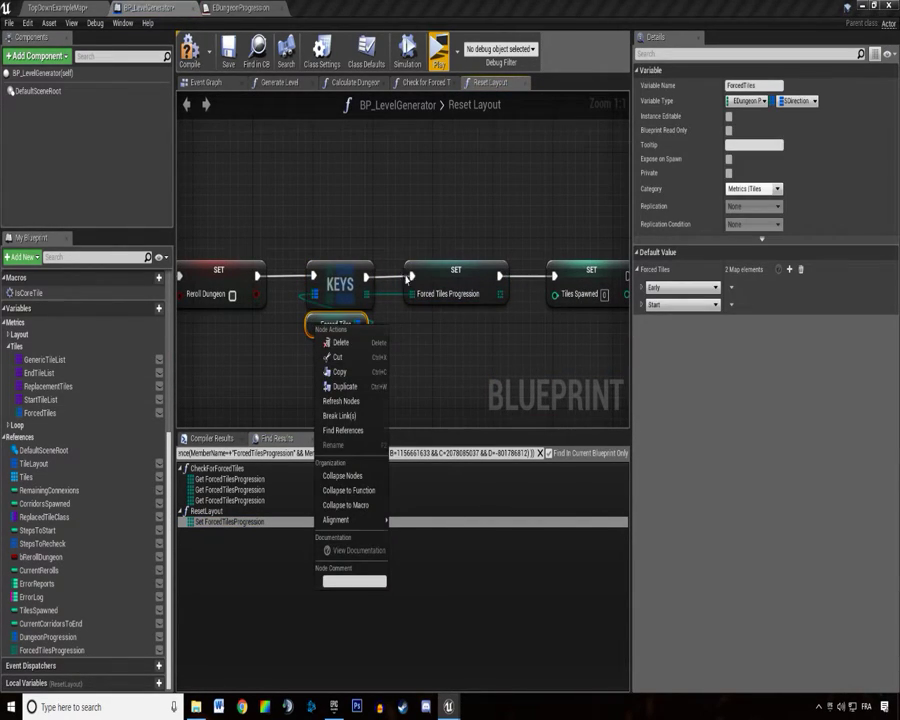
{"action": "left_click", "coordinate": [455, 282]}
Place Print String beside the upper Branch and wire the Branch's True output into it.
{"action": "left_click", "coordinate": [425, 82]}
{"action": "right_click_drag", "start_coordinate": [432, 315], "coordinate": [268, 293]}
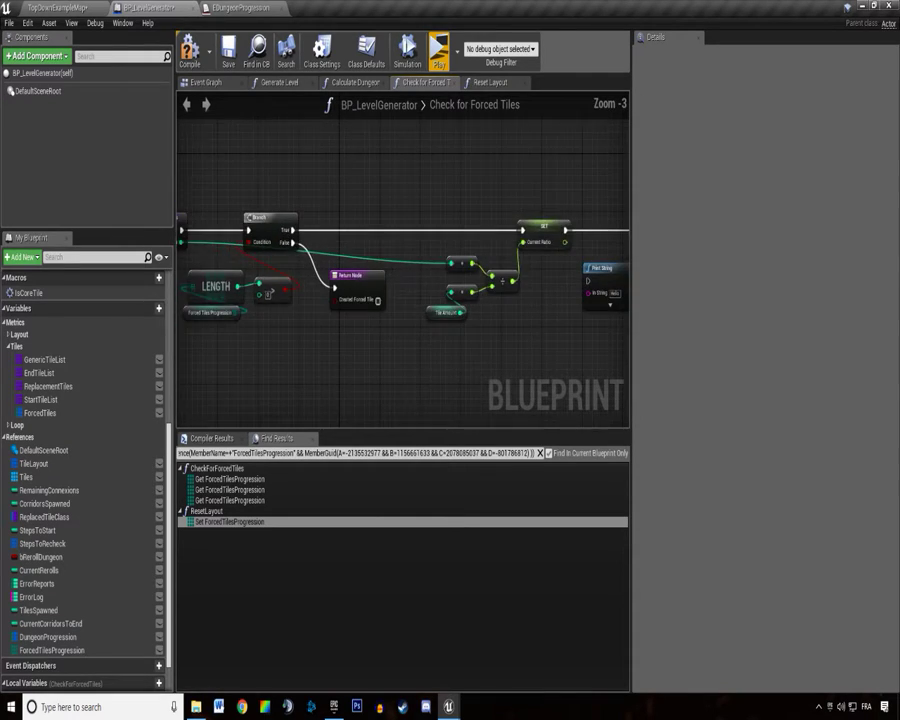
{"action": "right_click_drag", "start_coordinate": [560, 360], "coordinate": [300, 360]}
{"action": "left_click_drag", "start_coordinate": [600, 268], "coordinate": [300, 212]}
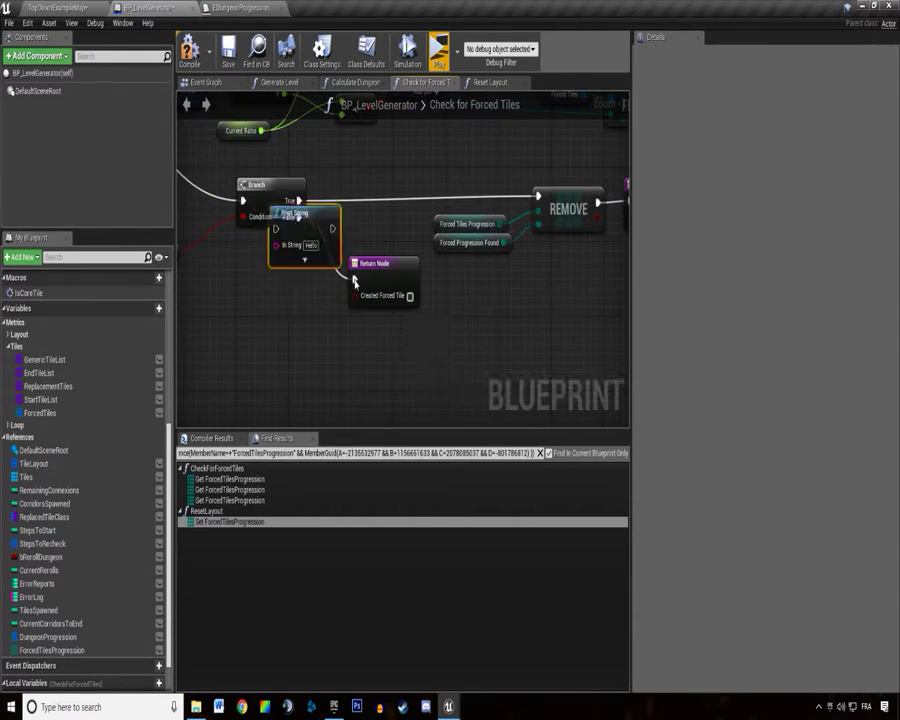
{"action": "mouse_move", "coordinate": [353, 280]}
{"action": "right_mouse_down"}
{"action": "mouse_move", "coordinate": [403, 455]}
{"action": "mouse_move", "coordinate": [393, 390]}
{"action": "mouse_move", "coordinate": [256, 390]}
{"action": "right_mouse_up"}
{"action": "left_click_drag", "start_coordinate": [256, 388], "coordinate": [432, 158]}
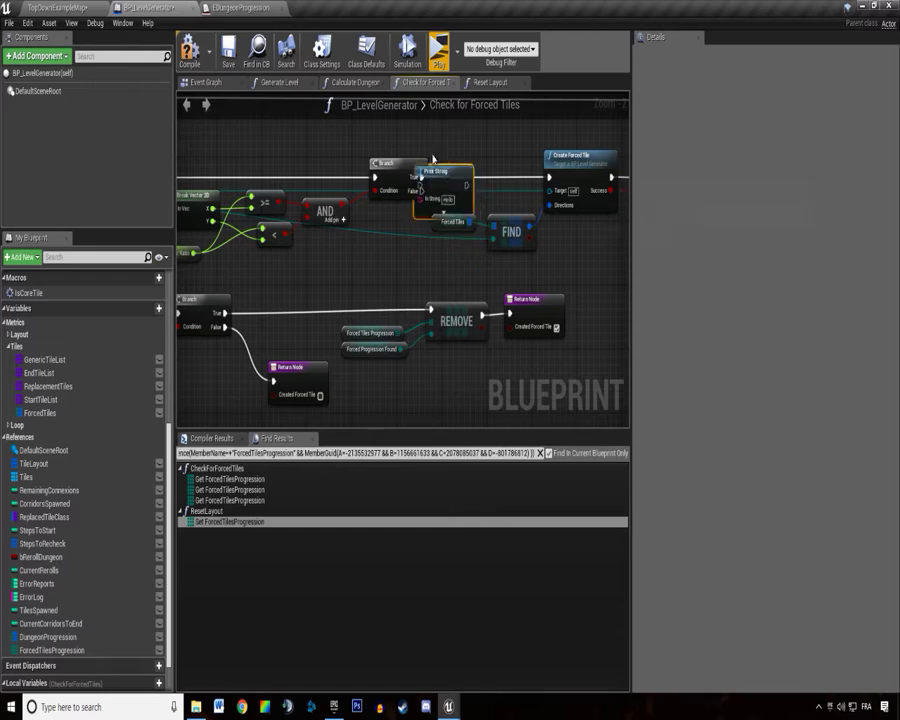
{"action": "right_click_drag", "start_coordinate": [432, 158], "coordinate": [352, 248]}
{"action": "scroll", "coordinate": [352, 248], "scroll_direction": "up", "scroll_amount": 2}
{"action": "left_click_drag", "start_coordinate": [336, 276], "coordinate": [374, 244]}
Move the Break Vector 2D and ratio comparison nodes aside, then run a quick play test.
{"action": "scroll", "coordinate": [369, 226], "scroll_direction": "down", "scroll_amount": 1}
{"action": "right_click_drag", "start_coordinate": [470, 226], "coordinate": [362, 221]}
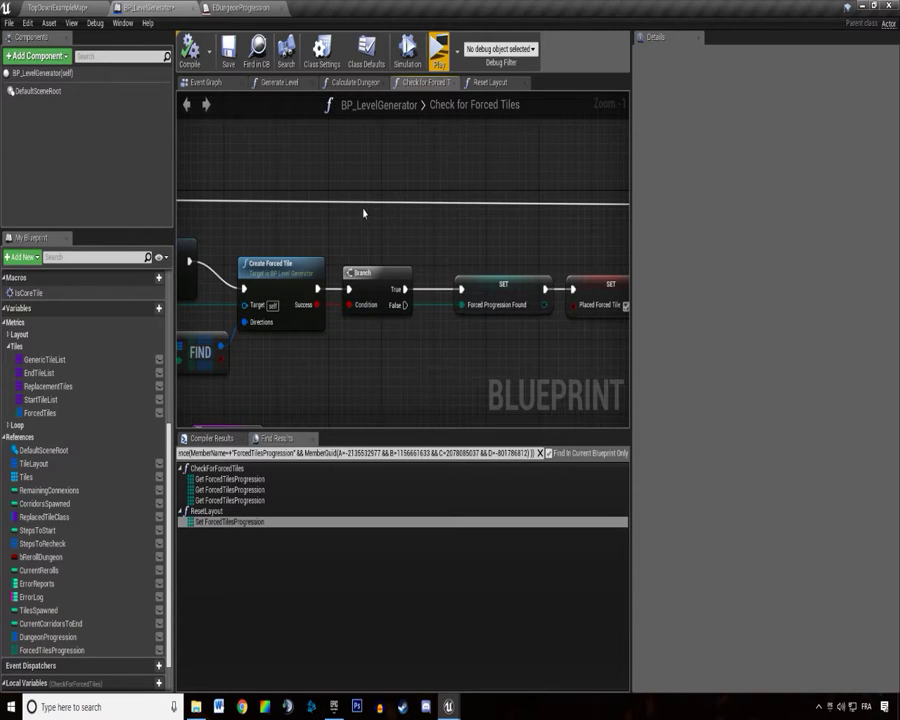
{"action": "right_click_drag", "start_coordinate": [307, 201], "coordinate": [504, 147]}
{"action": "scroll", "coordinate": [422, 195], "scroll_direction": "up", "scroll_amount": 1}
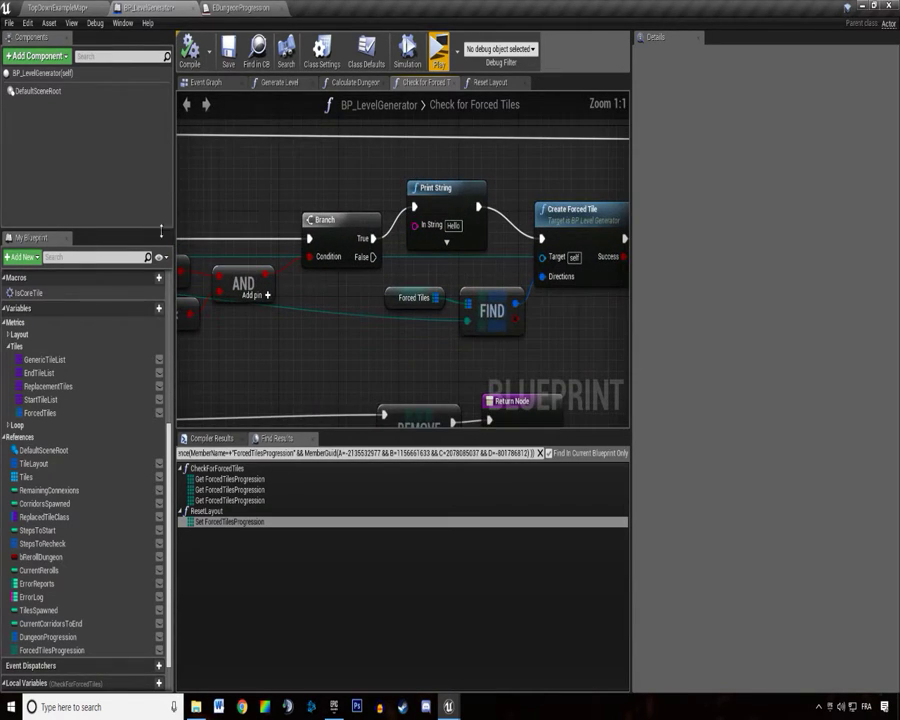
{"action": "right_click_drag", "start_coordinate": [306, 221], "coordinate": [502, 241]}
{"action": "scroll", "coordinate": [502, 241], "scroll_direction": "down", "scroll_amount": 1}
{"action": "left_click_drag", "start_coordinate": [297, 197], "coordinate": [552, 372]}
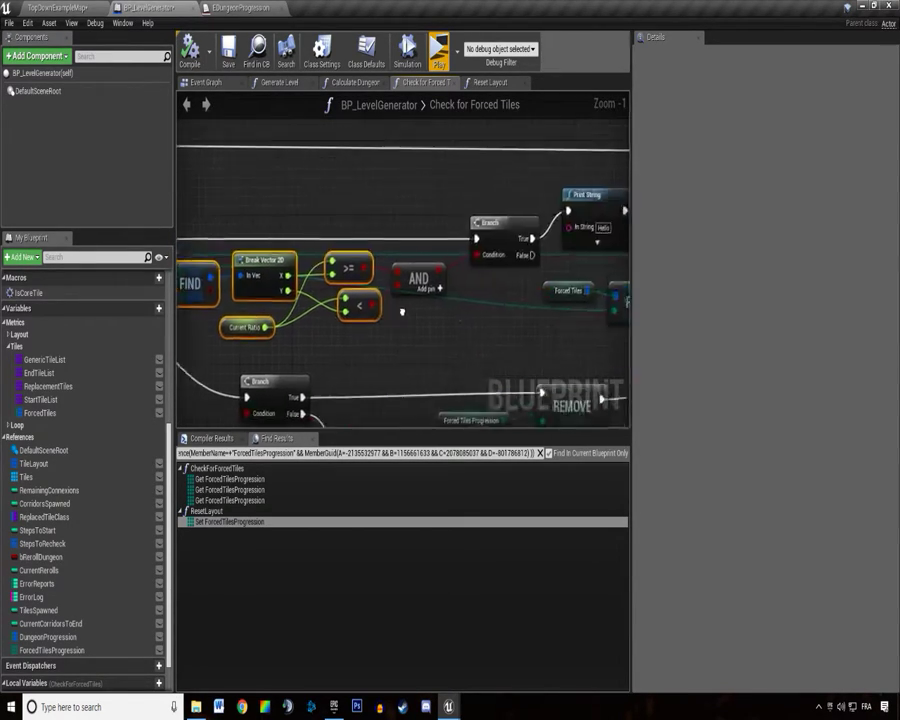
{"action": "right_click_drag", "start_coordinate": [552, 372], "coordinate": [441, 57]}
{"action": "left_click", "coordinate": [440, 52]}
{"action": "key", "text": "Escape"}
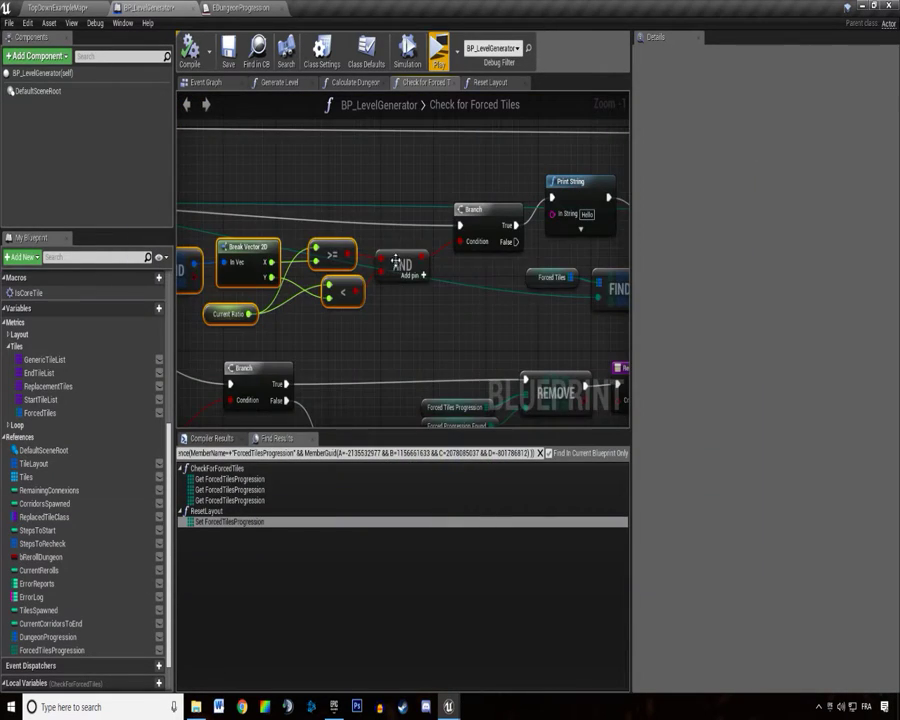
Wire Branch True to Create Forced Tile, route Print String into the Branch printing Current Ratio, and play-test.
{"action": "right_click_drag", "start_coordinate": [590, 212], "coordinate": [440, 240]}
{"action": "left_click_drag", "start_coordinate": [365, 250], "coordinate": [514, 250]}
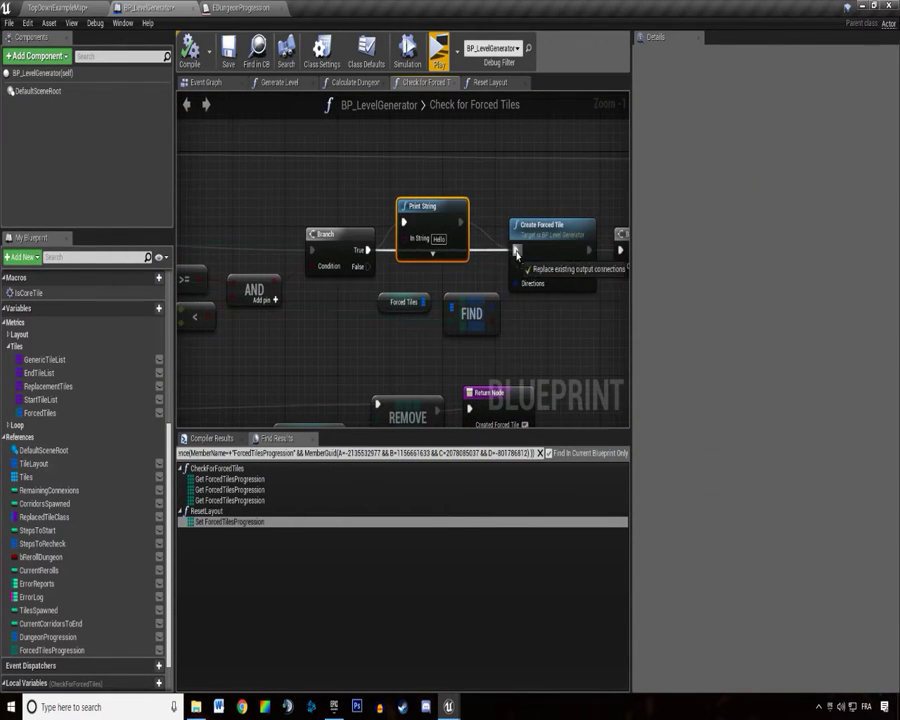
{"action": "left_click_drag", "start_coordinate": [428, 207], "coordinate": [216, 176]}
{"action": "mouse_move", "coordinate": [200, 240]}
{"action": "right_mouse_down"}
{"action": "mouse_move", "coordinate": [332, 271]}
{"action": "mouse_move", "coordinate": [484, 274]}
{"action": "right_mouse_up"}
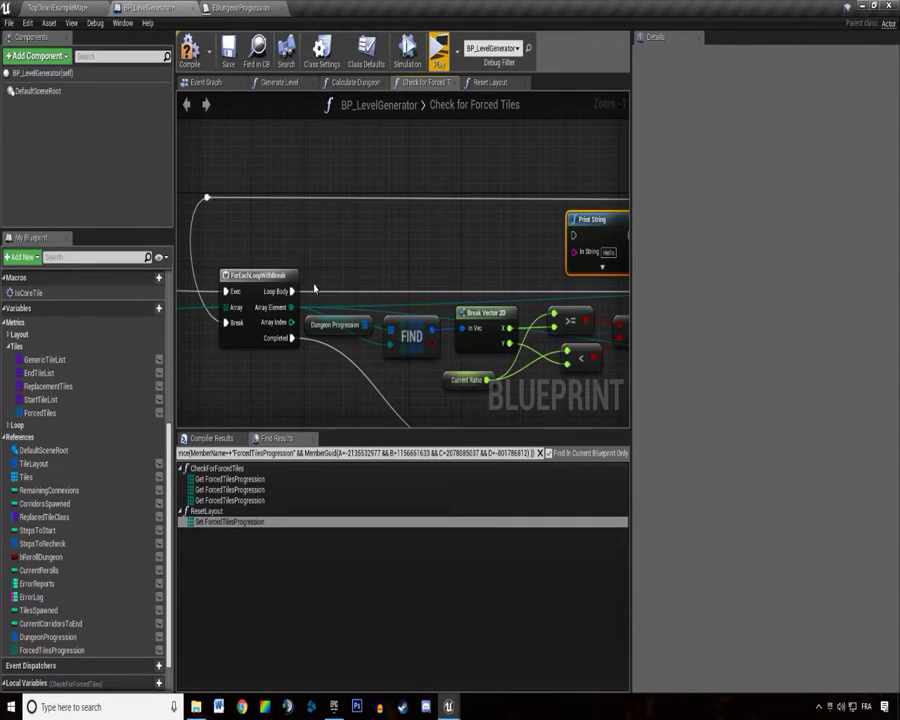
{"action": "left_click_drag", "start_coordinate": [209, 197], "coordinate": [571, 236]}
{"action": "right_click_drag", "start_coordinate": [580, 236], "coordinate": [455, 244]}
{"action": "left_click_drag", "start_coordinate": [443, 244], "coordinate": [510, 299]}
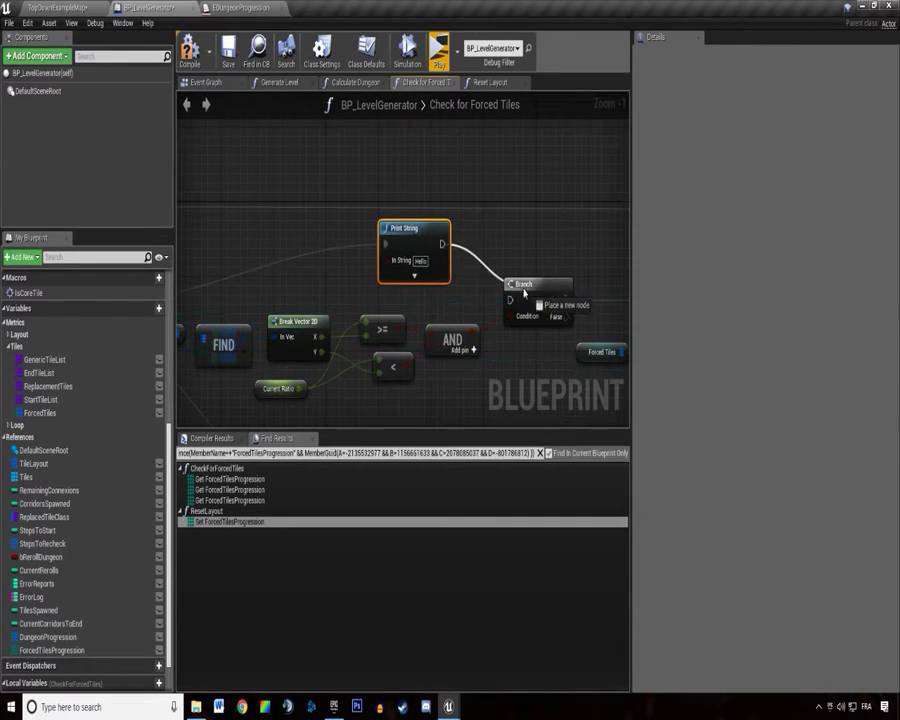
{"action": "right_click_drag", "start_coordinate": [510, 299], "coordinate": [580, 289]}
{"action": "mouse_move", "coordinate": [370, 376]}
{"action": "left_mouse_down"}
{"action": "mouse_move", "coordinate": [471, 263]}
{"action": "mouse_move", "coordinate": [457, 248]}
{"action": "left_mouse_up"}
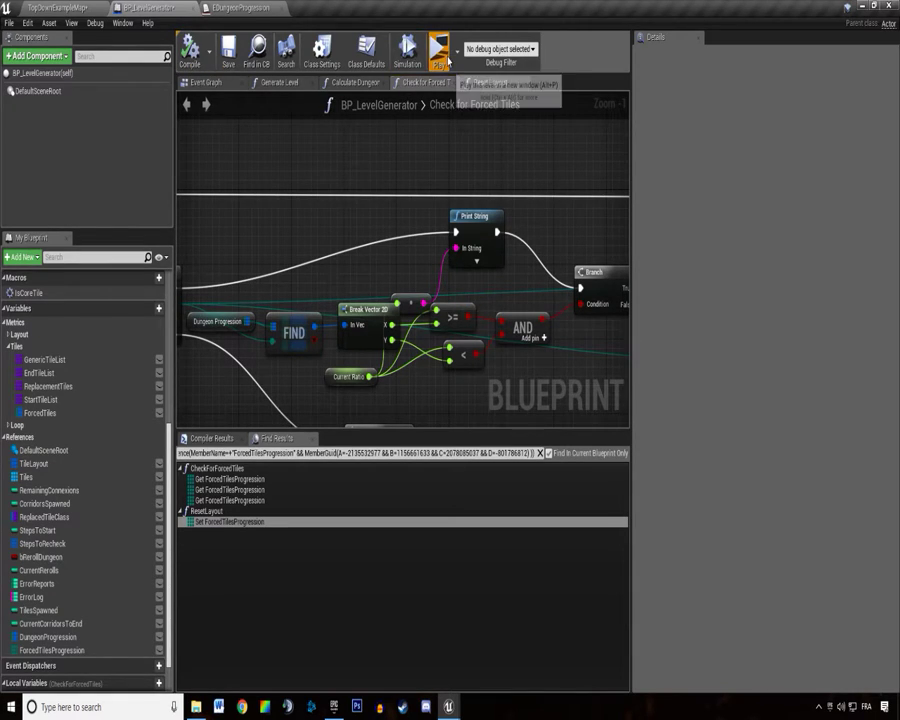
{"action": "left_click", "coordinate": [438, 50]}
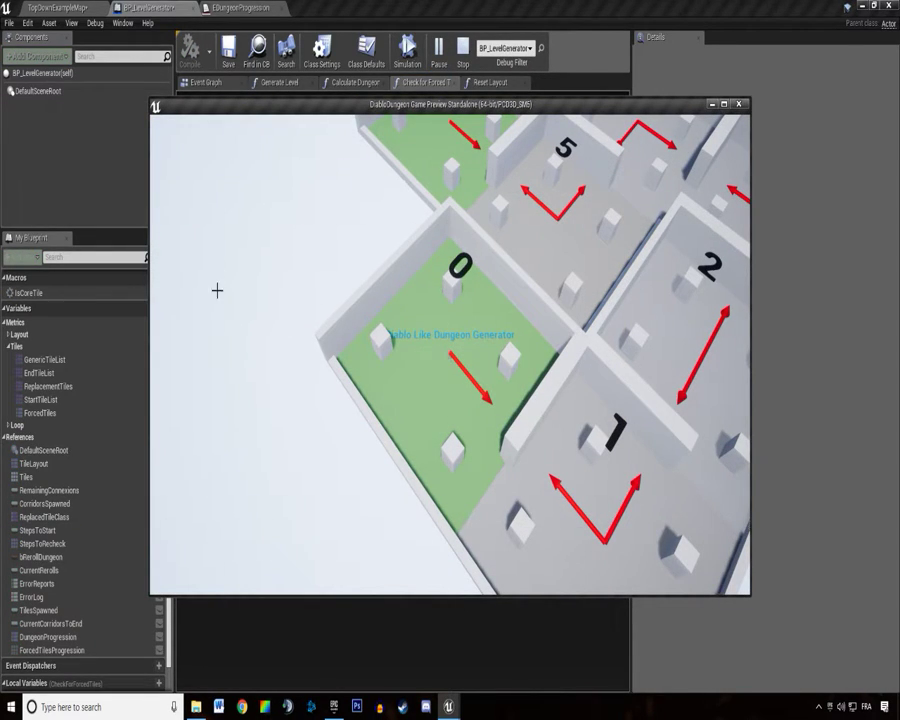
In Class Defaults, change the first Forced Tiles key from Early to Middle and play-test it.
{"action": "key", "text": "Escape"}
{"action": "left_click", "coordinate": [360, 60]}
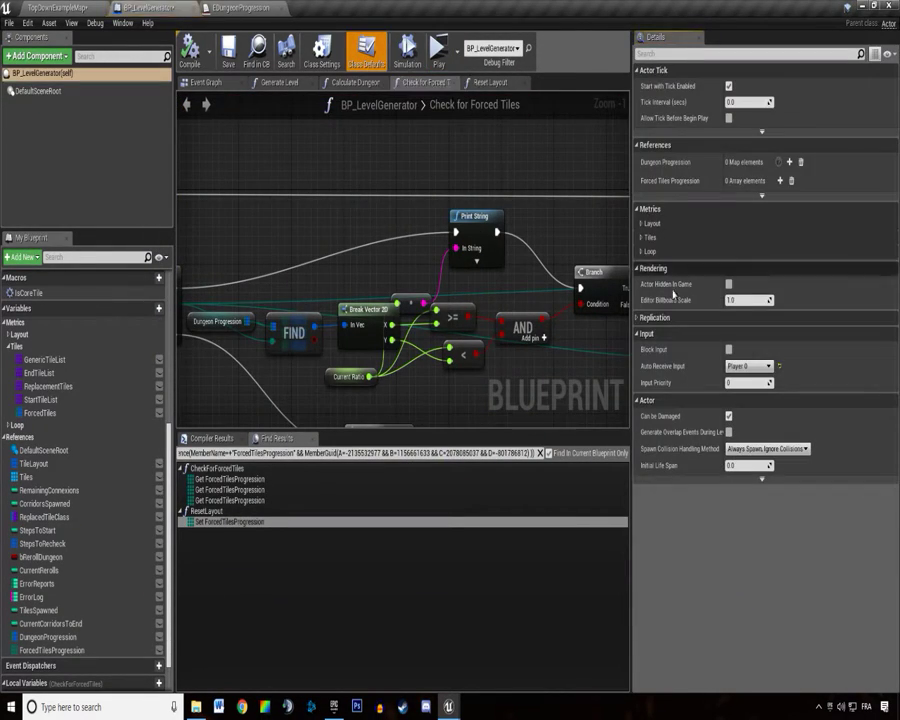
{"action": "left_click", "coordinate": [643, 237]}
{"action": "left_click", "coordinate": [643, 237]}
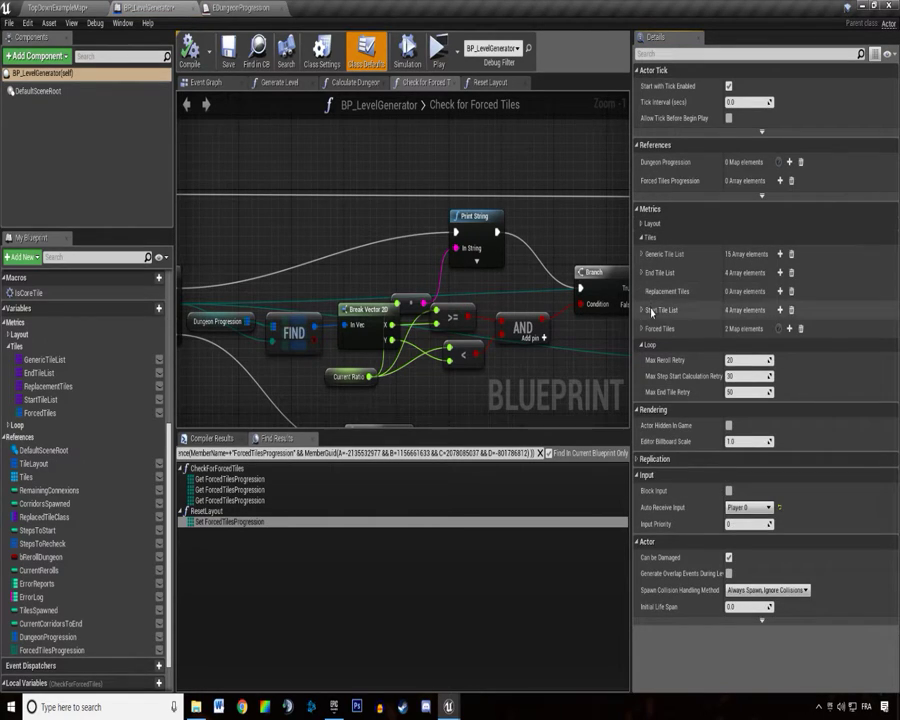
{"action": "left_click", "coordinate": [642, 328]}
{"action": "left_click", "coordinate": [647, 347]}
{"action": "left_click", "coordinate": [650, 364]}
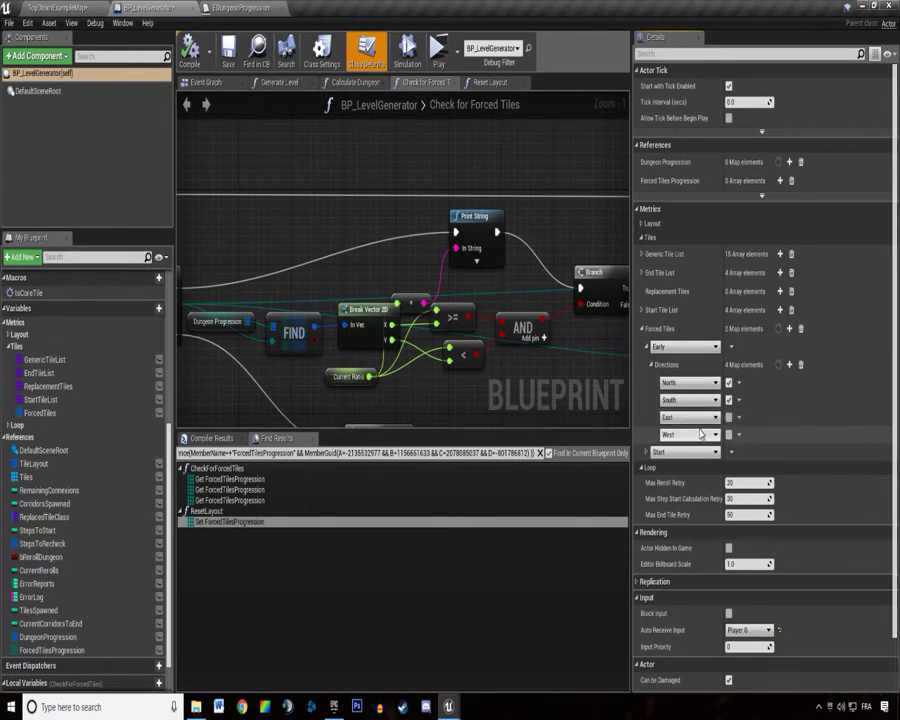
{"action": "left_click", "coordinate": [728, 382]}
{"action": "left_click", "coordinate": [686, 346]}
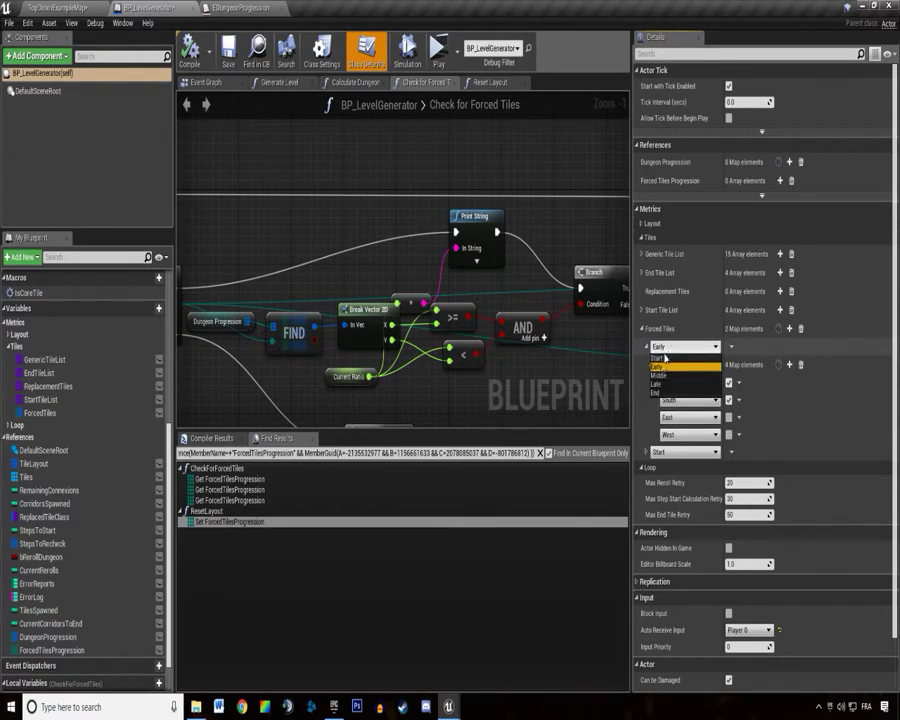
{"action": "left_click", "coordinate": [653, 354]}
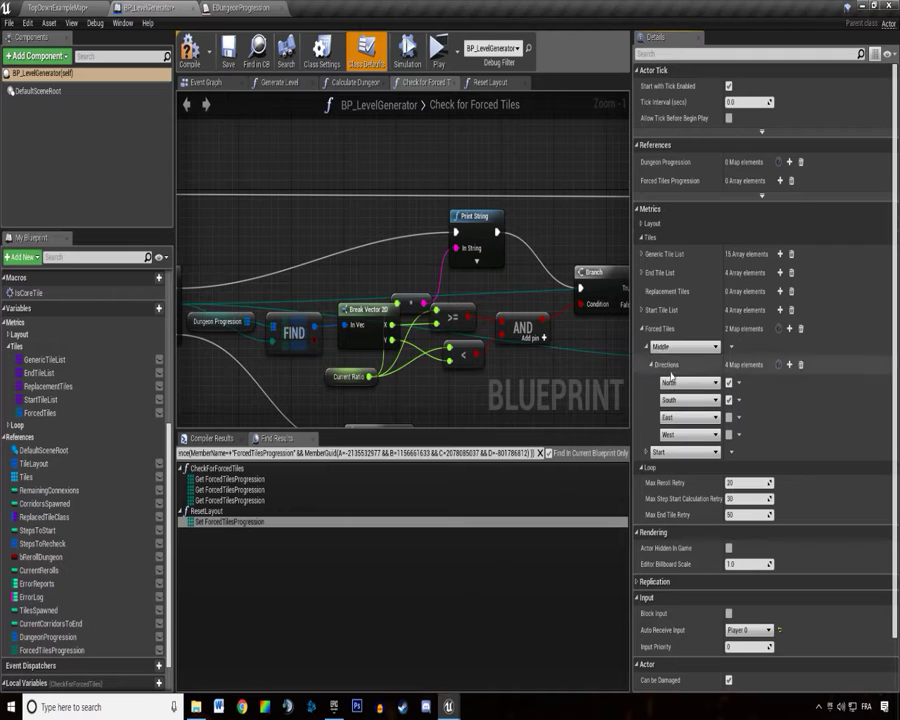
{"action": "left_click", "coordinate": [439, 52]}
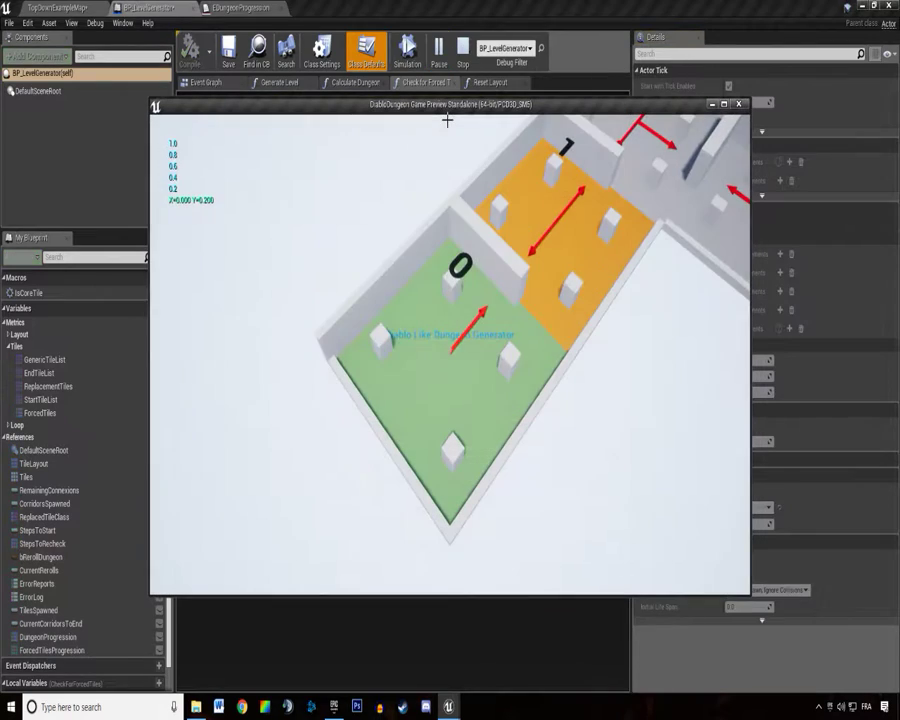
{"action": "key", "text": "Escape"}
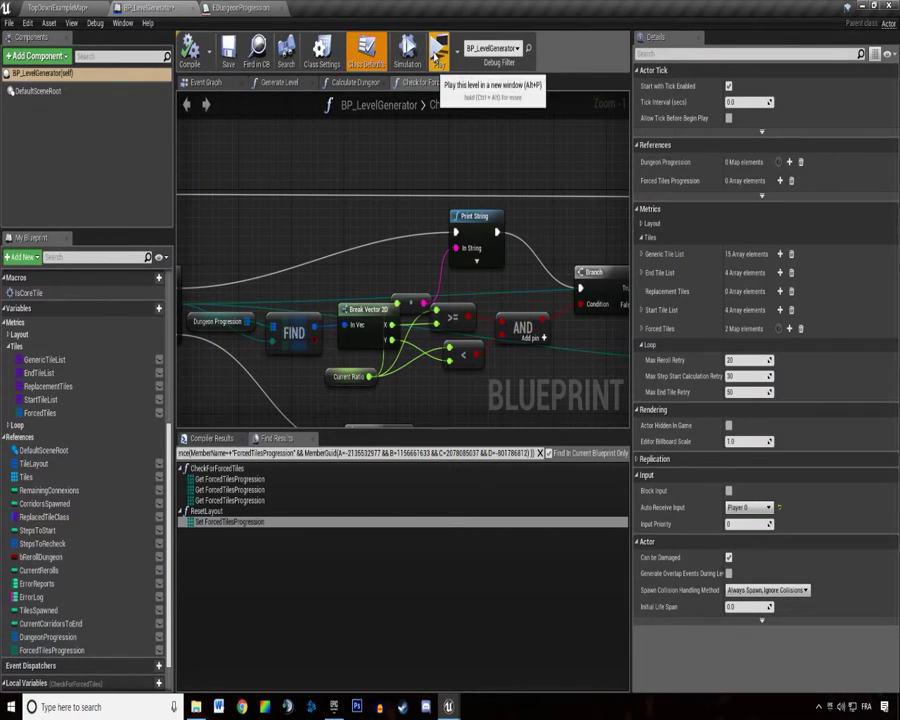
Confirm ForcedTileErrorMargin is unused, delete it, then compile and save BP_LevelGenerator.
{"action": "left_click", "coordinate": [642, 224]}
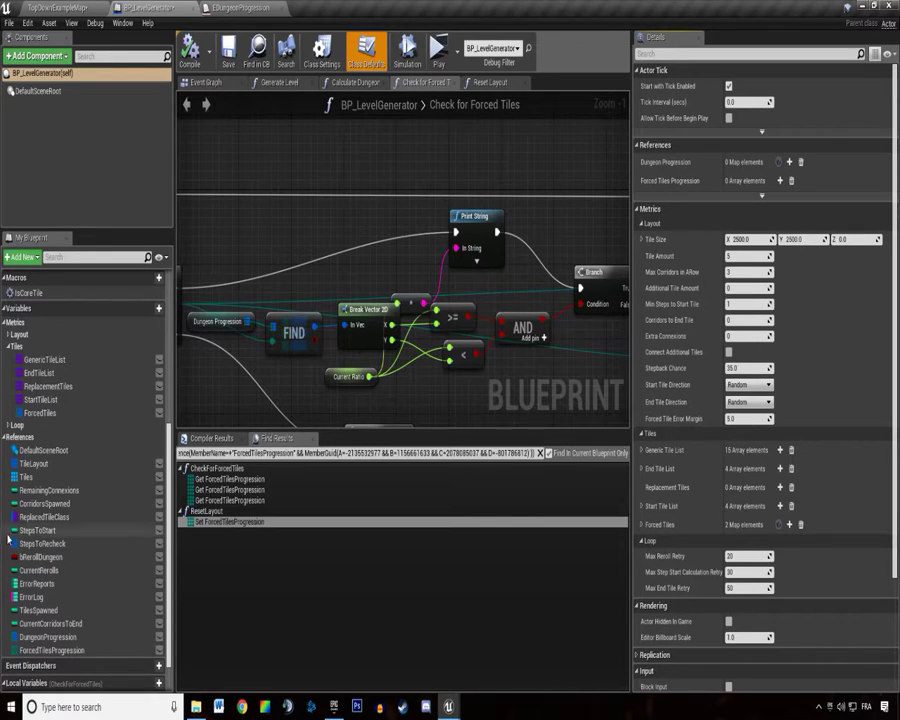
{"action": "scroll", "coordinate": [8, 540], "scroll_direction": "down", "scroll_amount": 1}
{"action": "scroll", "coordinate": [10, 450], "scroll_direction": "up", "scroll_amount": 3}
{"action": "left_click", "coordinate": [9, 380]}
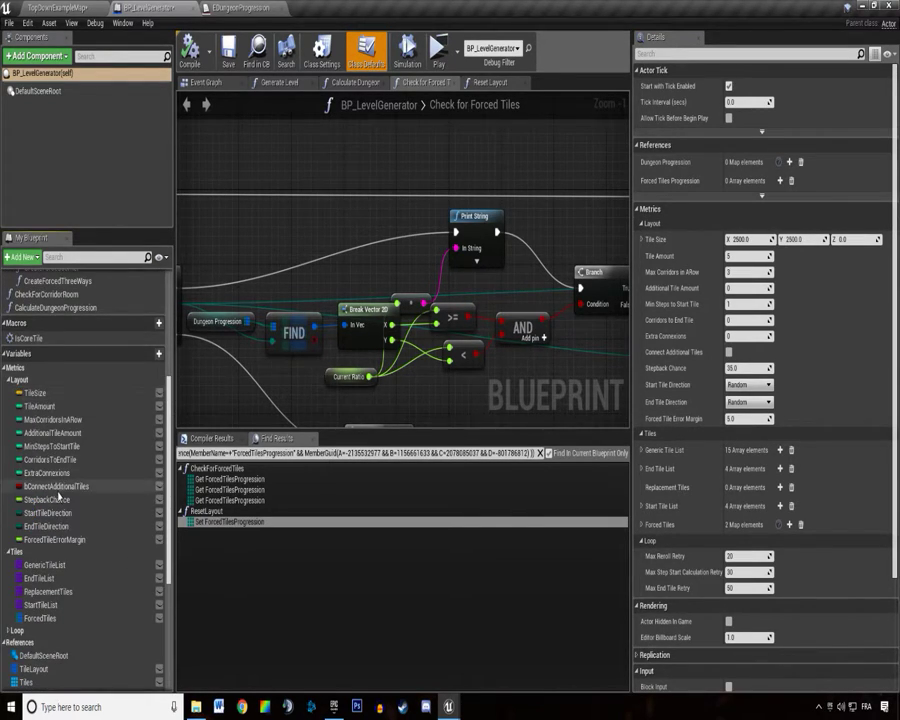
{"action": "right_click", "coordinate": [55, 545]}
{"action": "left_click", "coordinate": [75, 556]}
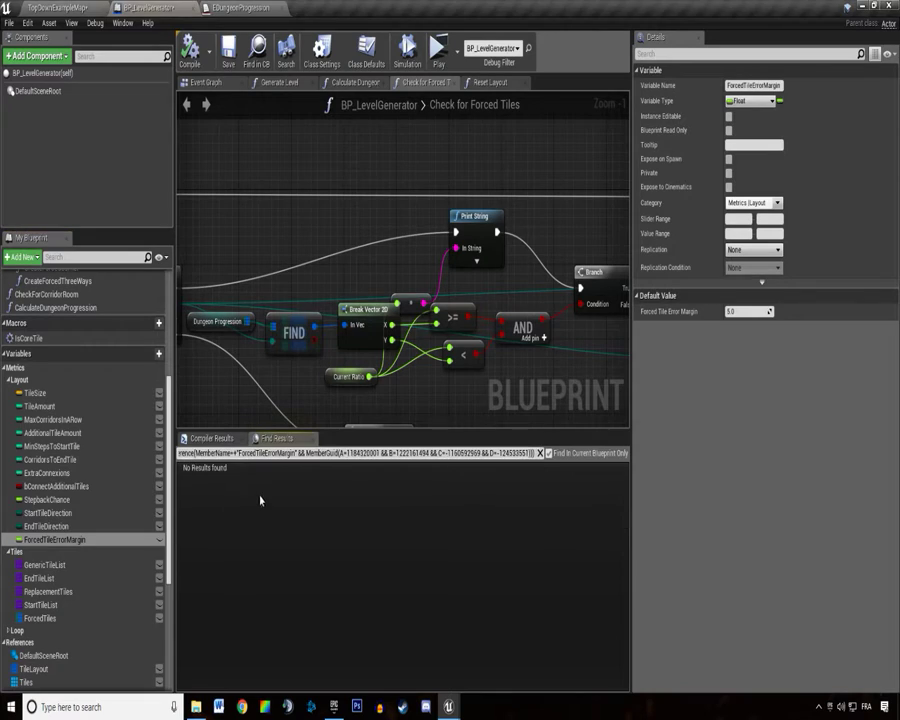
{"action": "left_click", "coordinate": [55, 540]}
{"action": "key", "text": "Delete"}
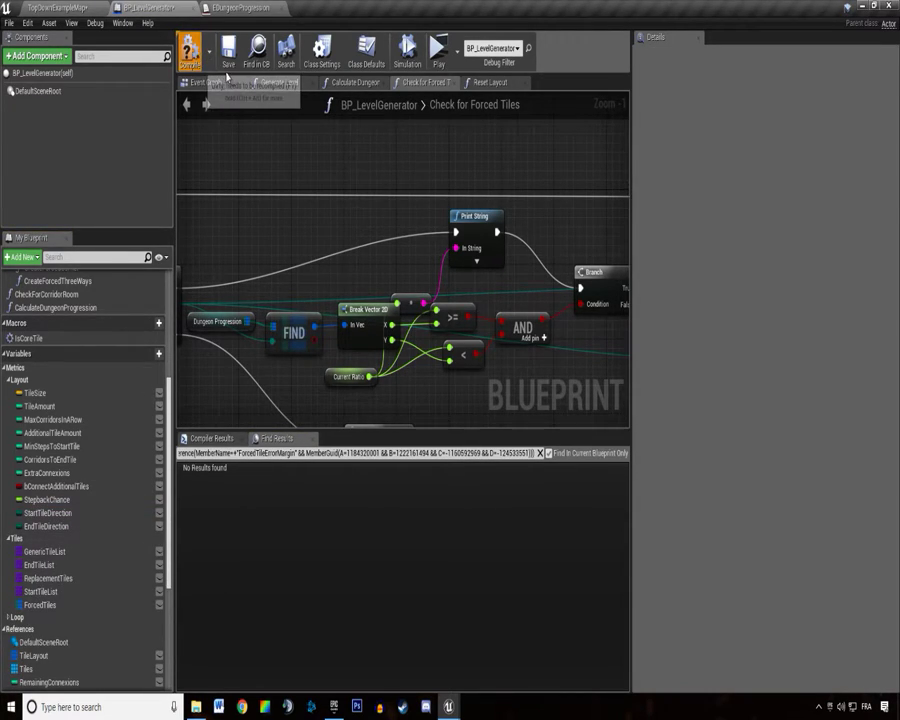
{"action": "left_click", "coordinate": [228, 50]}
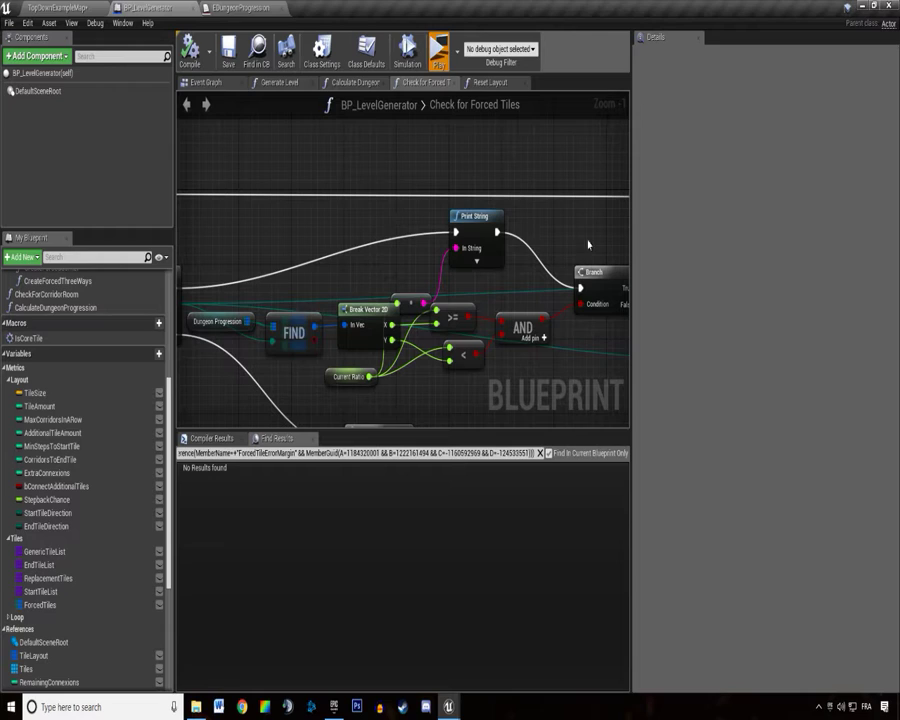
Review the play-in-editor error in the Message Log at the IsCoreTile node, then stop the preview.
{"action": "right_click", "coordinate": [276, 281]}
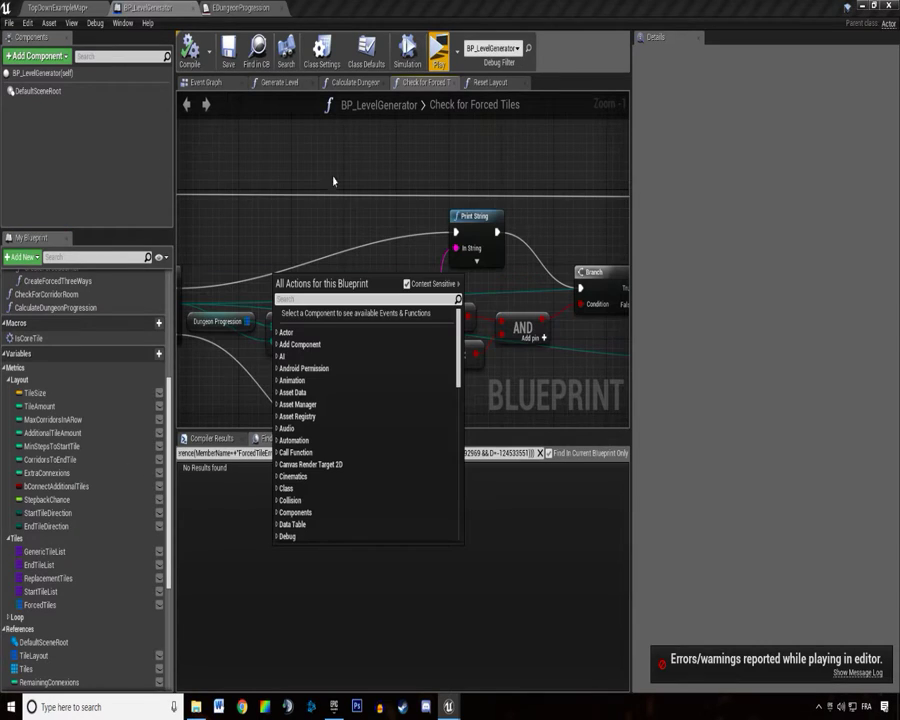
{"action": "left_click", "coordinate": [391, 209]}
{"action": "left_click", "coordinate": [857, 673]}
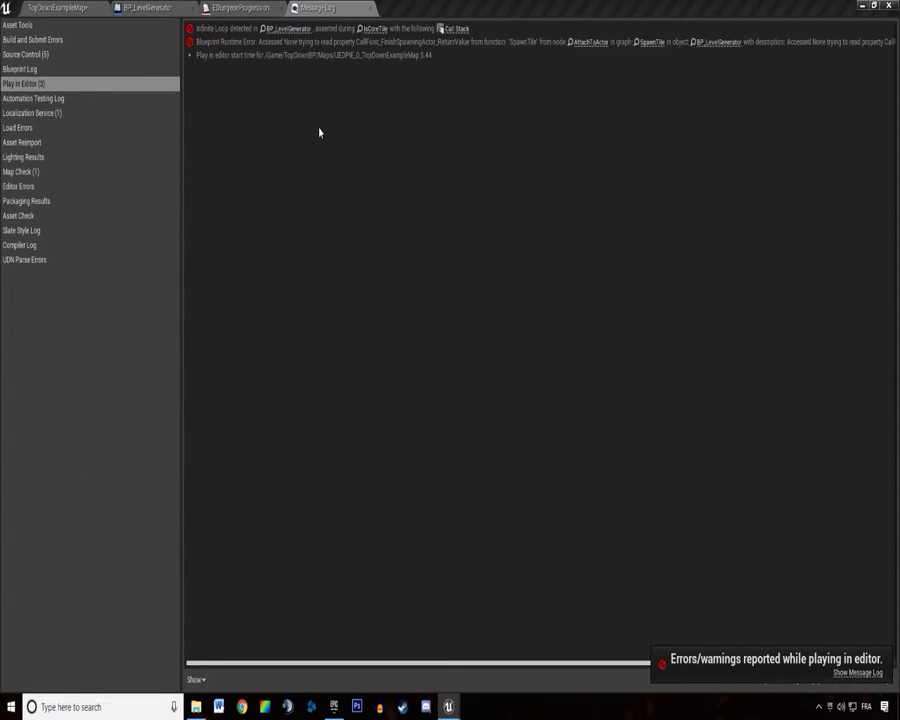
{"action": "left_click", "coordinate": [376, 29]}
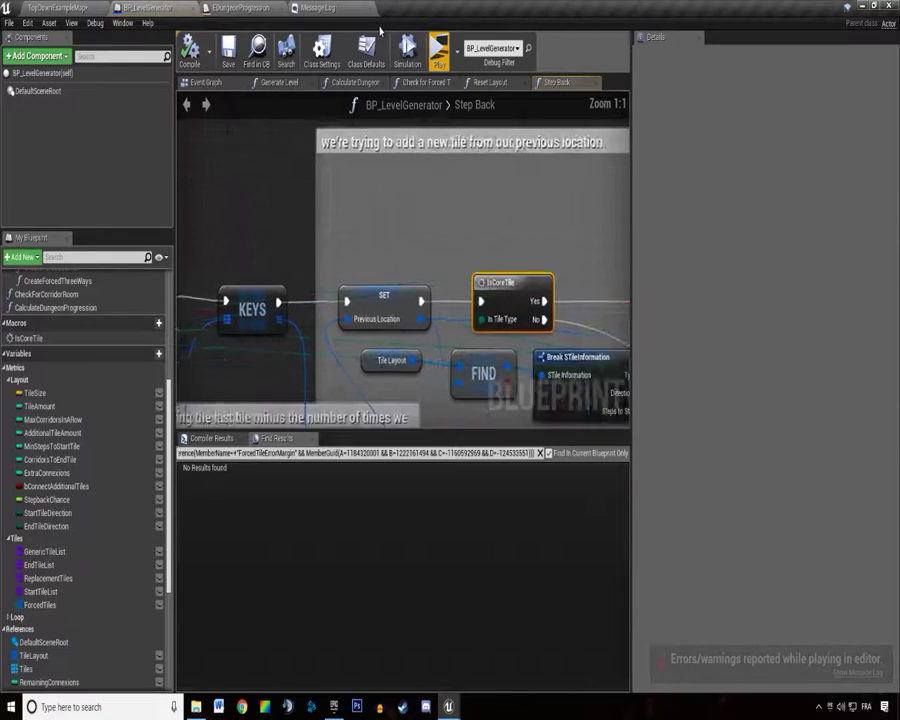
{"action": "scroll", "coordinate": [320, 190], "scroll_direction": "down", "scroll_amount": 2}
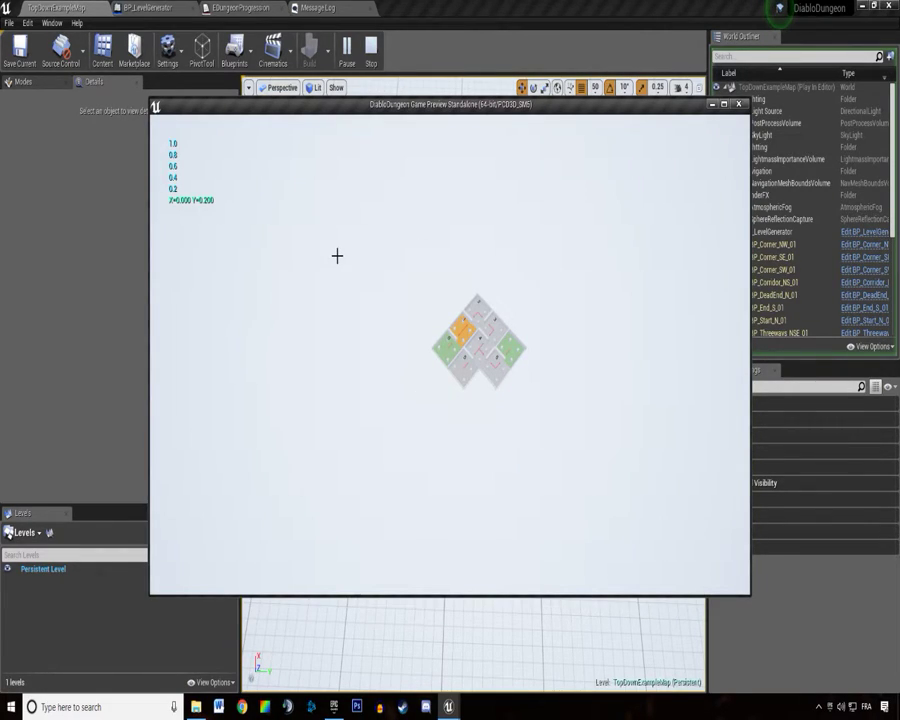
{"action": "key", "text": "Escape"}
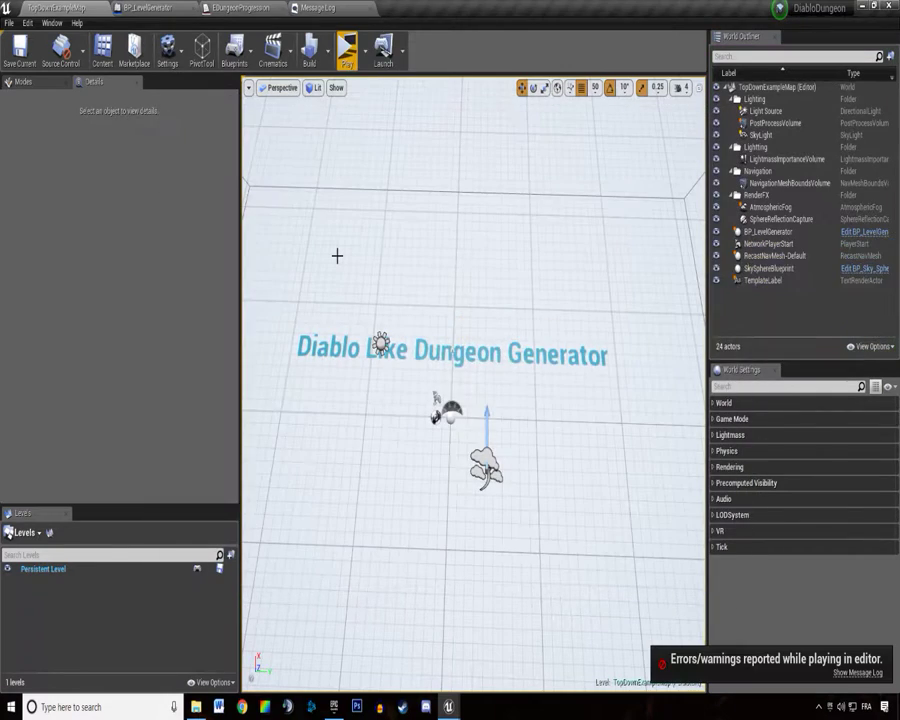
In BP_LevelGenerator, close all graphs except the Event Graph and open CheckForForcedTiles.
{"action": "left_click", "coordinate": [240, 7]}
{"action": "left_click", "coordinate": [150, 7]}
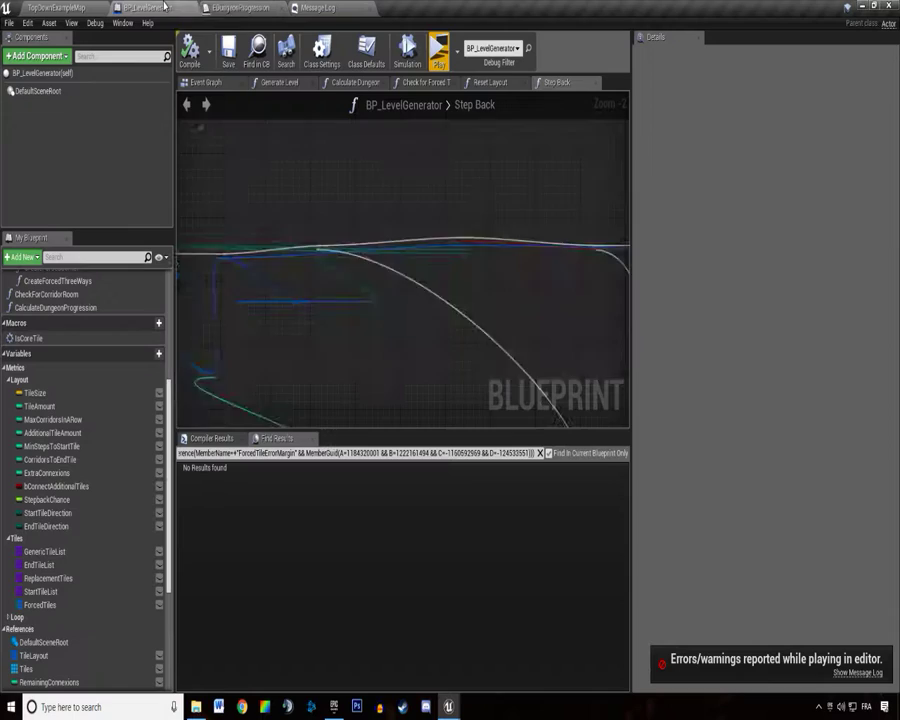
{"action": "left_click", "coordinate": [205, 83]}
{"action": "right_click", "coordinate": [208, 84]}
{"action": "left_click", "coordinate": [230, 137]}
{"action": "scroll", "coordinate": [80, 337], "scroll_direction": "up", "scroll_amount": 3}
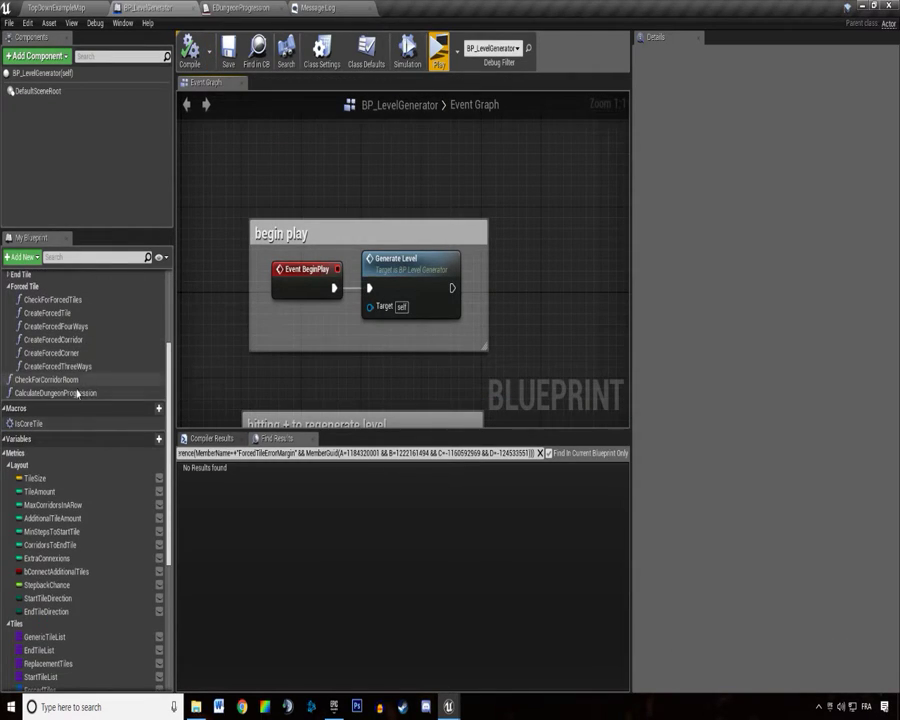
{"action": "double_click", "coordinate": [60, 363]}
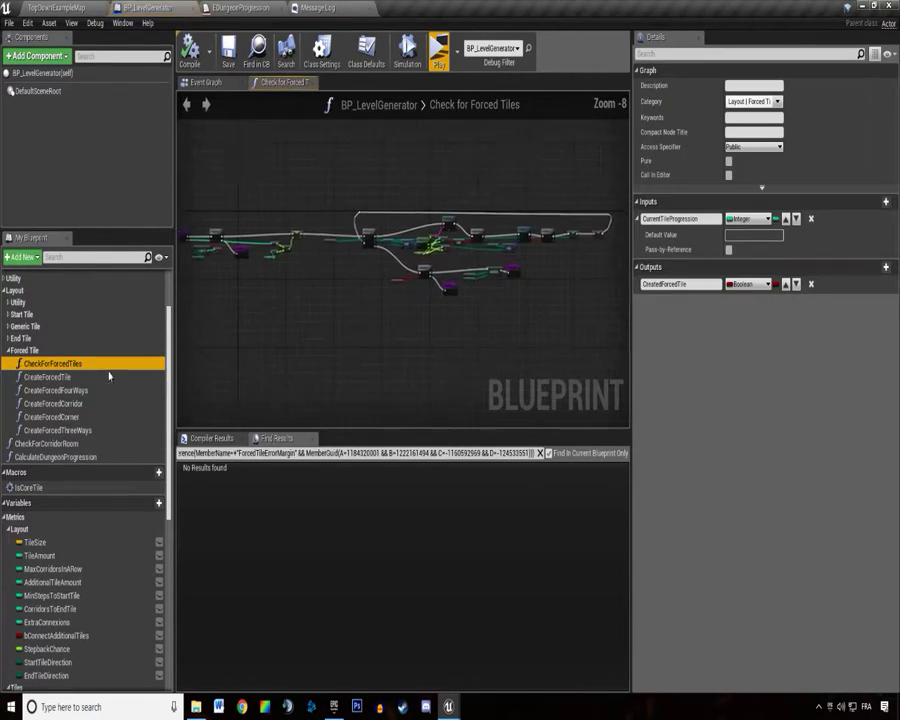
Inspect the Forced Tiles Progression, Forced Progression Found, FIND and AND nodes.
{"action": "scroll", "coordinate": [536, 281], "scroll_direction": "up", "scroll_amount": 5}
{"action": "scroll", "coordinate": [375, 257], "scroll_direction": "up", "scroll_amount": 2}
{"action": "left_click", "coordinate": [355, 290]}
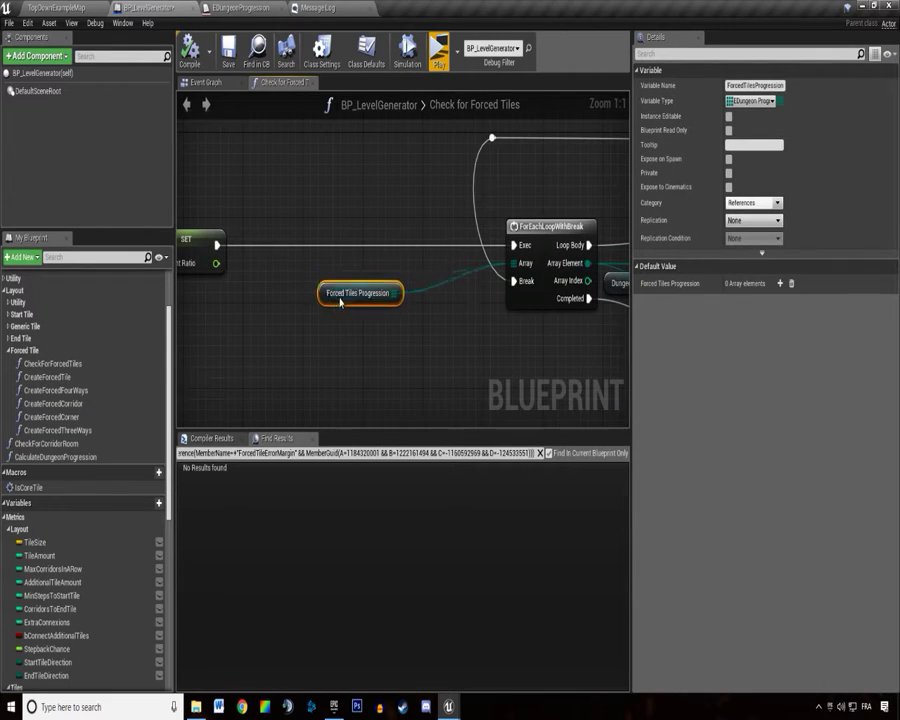
{"action": "mouse_move", "coordinate": [530, 370]}
{"action": "right_mouse_down"}
{"action": "mouse_move", "coordinate": [252, 290]}
{"action": "mouse_move", "coordinate": [535, 318]}
{"action": "mouse_move", "coordinate": [390, 290]}
{"action": "right_mouse_up"}
{"action": "scroll", "coordinate": [228, 303], "scroll_direction": "down", "scroll_amount": 2}
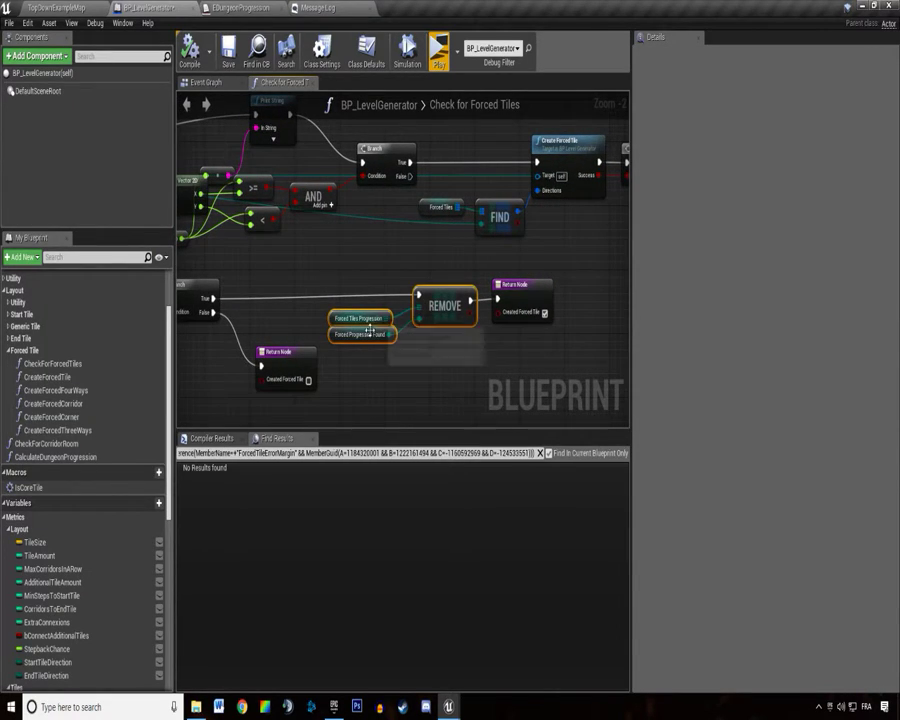
{"action": "left_click", "coordinate": [380, 335]}
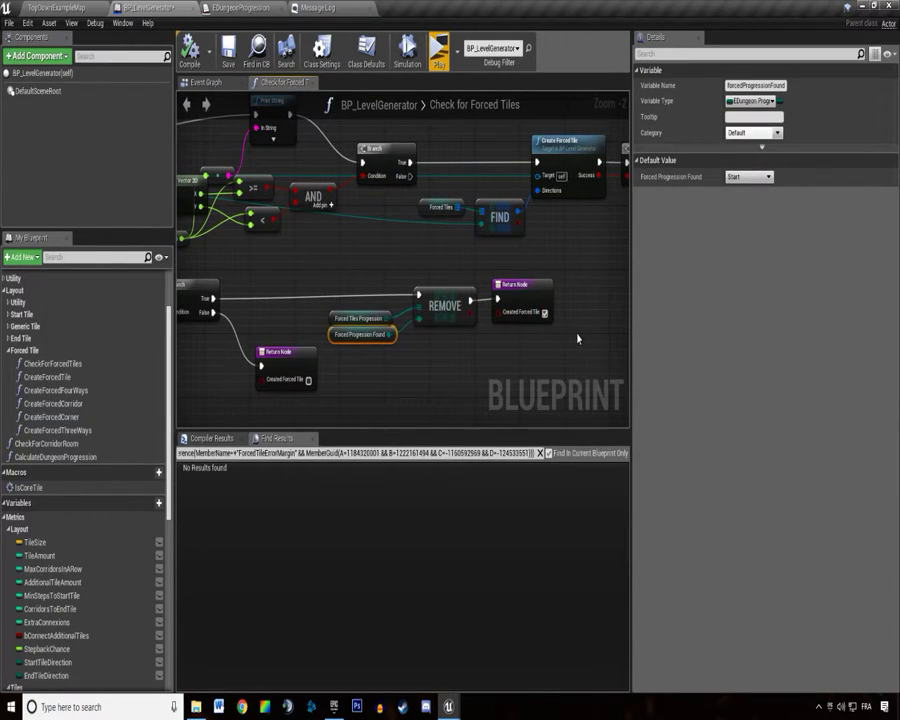
{"action": "mouse_move", "coordinate": [158, 178]}
{"action": "right_mouse_down"}
{"action": "mouse_move", "coordinate": [400, 257]}
{"action": "mouse_move", "coordinate": [484, 297]}
{"action": "mouse_move", "coordinate": [560, 300]}
{"action": "right_mouse_up"}
{"action": "scroll", "coordinate": [293, 221], "scroll_direction": "down", "scroll_amount": 1}
Check the EDungeonProgression enum and PIE errors, then view the SET Current Ratio nodes and class defaults.
{"action": "left_click", "coordinate": [240, 7]}
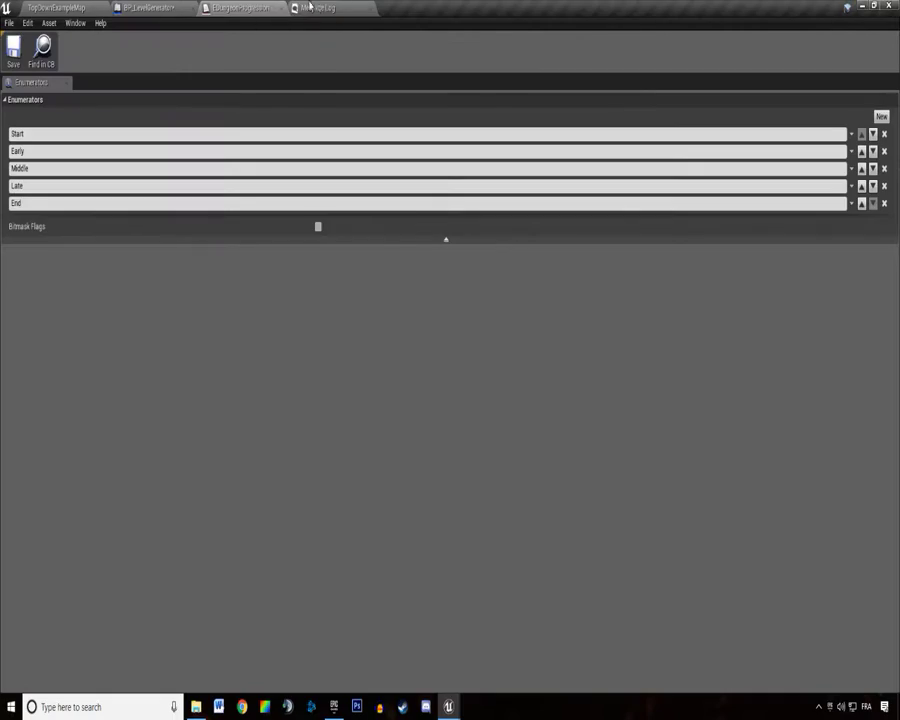
{"action": "left_click", "coordinate": [310, 7]}
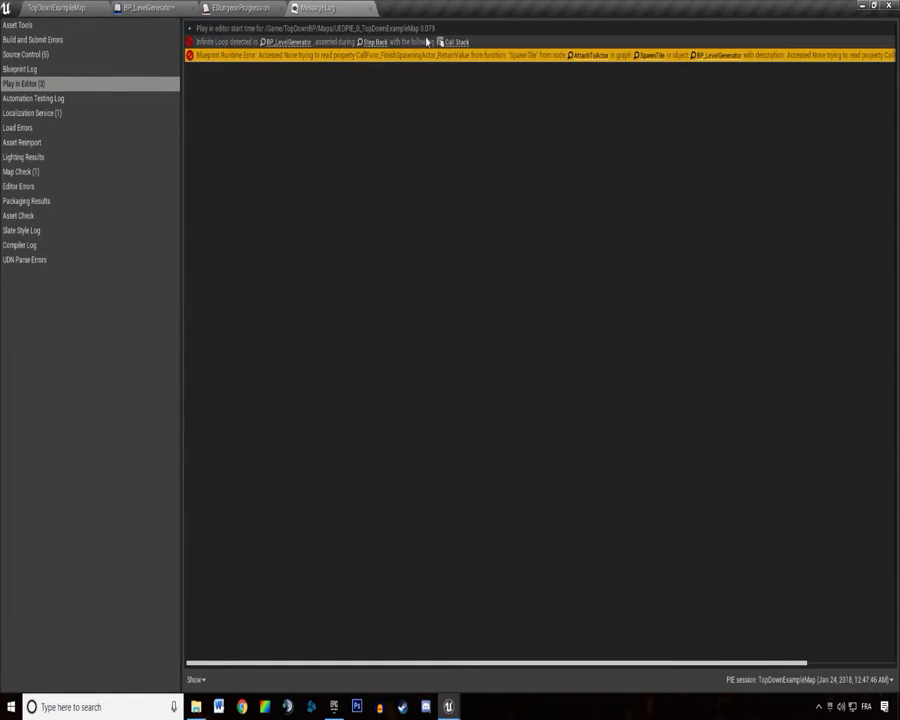
{"action": "left_click", "coordinate": [240, 7]}
{"action": "left_click", "coordinate": [148, 7]}
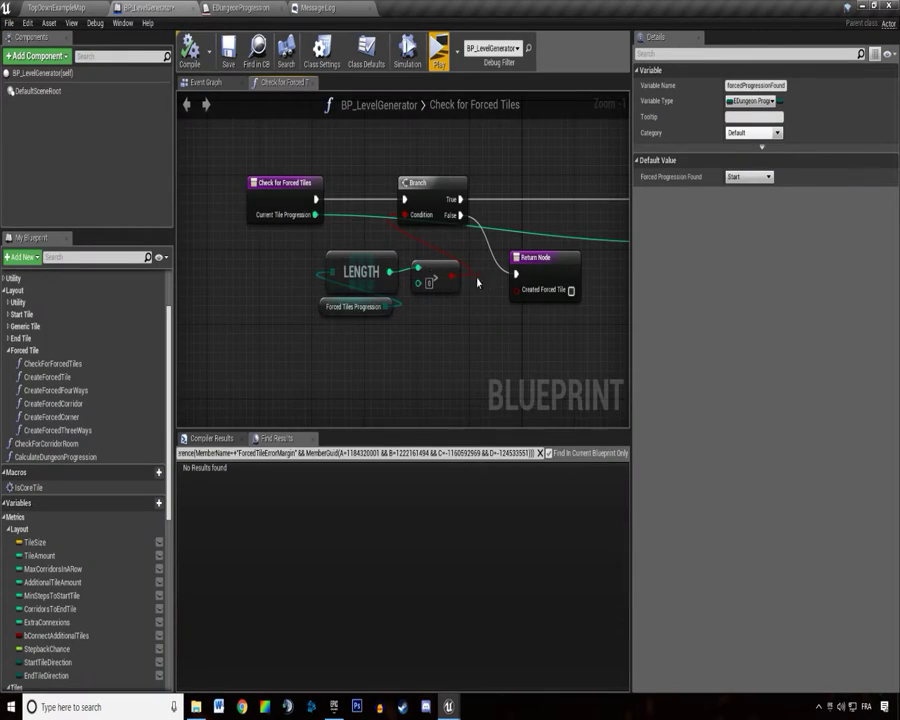
{"action": "right_click_drag", "start_coordinate": [477, 283], "coordinate": [259, 269]}
{"action": "left_click", "coordinate": [368, 64]}
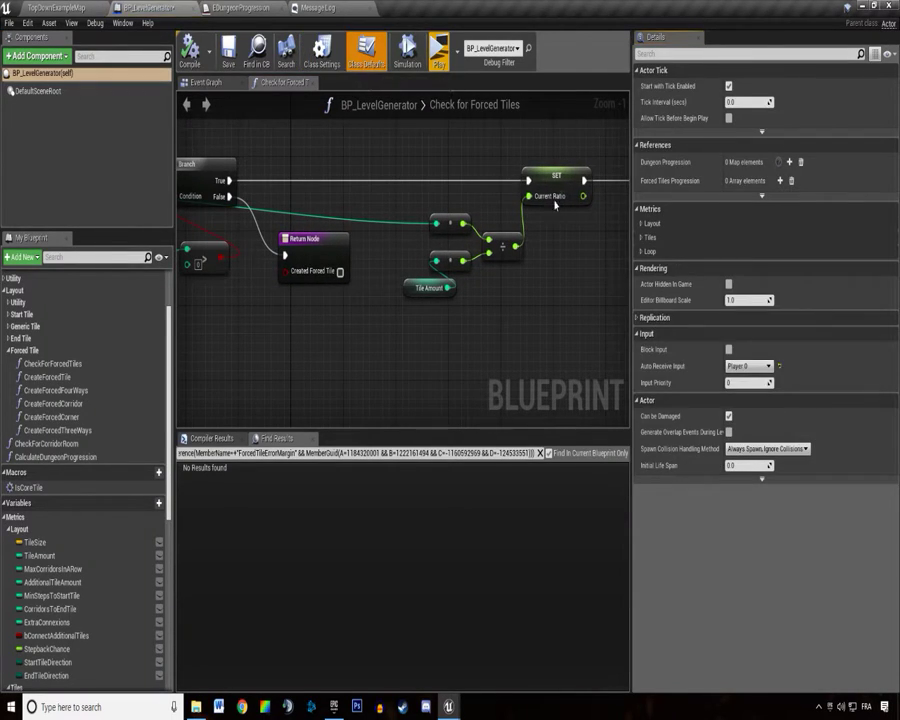
Expand the Loop, Tiles and Layout default categories, briefly checking the Start Tile List entries.
{"action": "left_click", "coordinate": [642, 251]}
{"action": "left_click", "coordinate": [641, 237]}
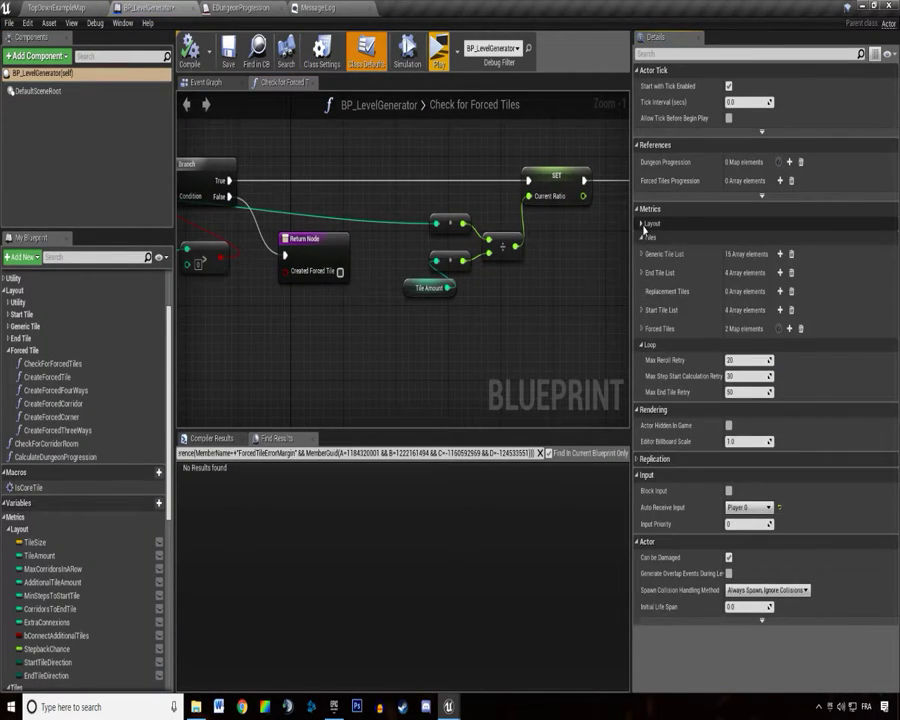
{"action": "left_click", "coordinate": [641, 223]}
{"action": "left_click", "coordinate": [642, 490]}
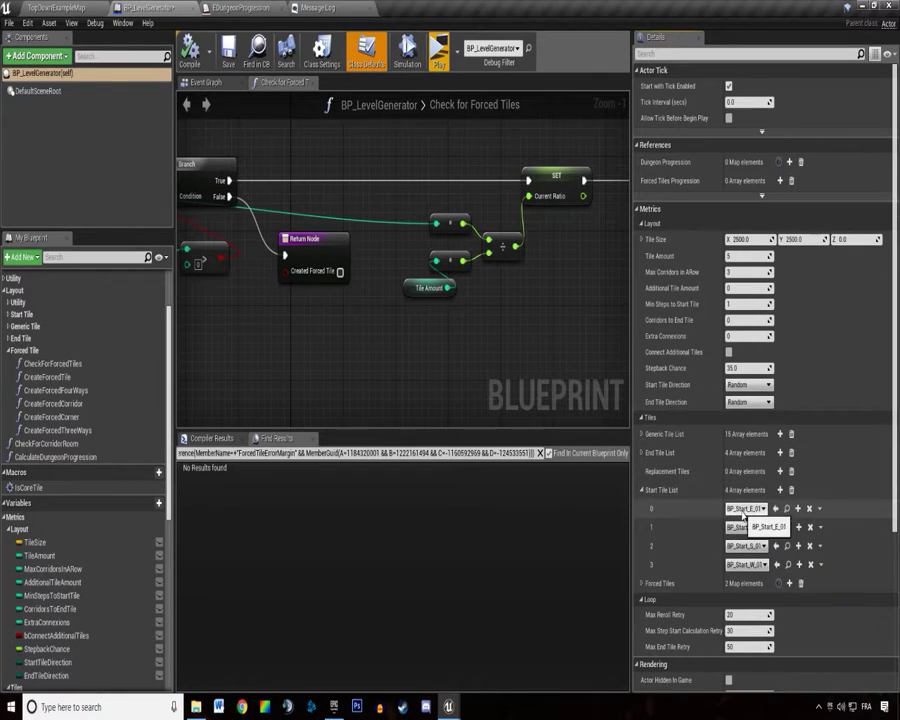
{"action": "left_click", "coordinate": [642, 491]}
Expand the Forced Tiles Middle and Start entries to show their directions.
{"action": "left_click", "coordinate": [642, 508]}
{"action": "left_click", "coordinate": [647, 526]}
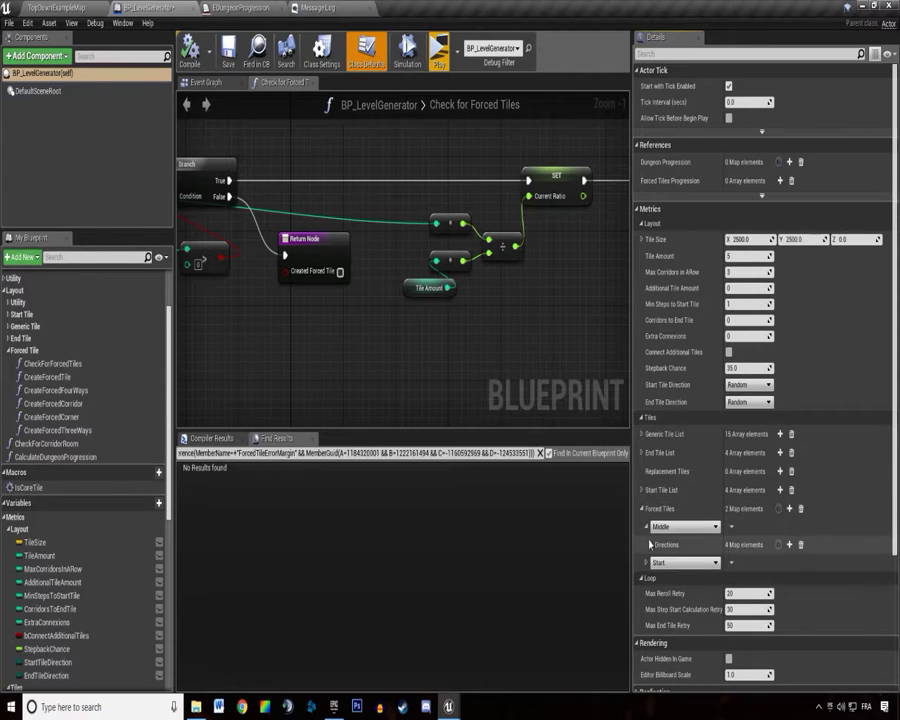
{"action": "left_click", "coordinate": [647, 563]}
{"action": "left_click", "coordinate": [650, 579]}
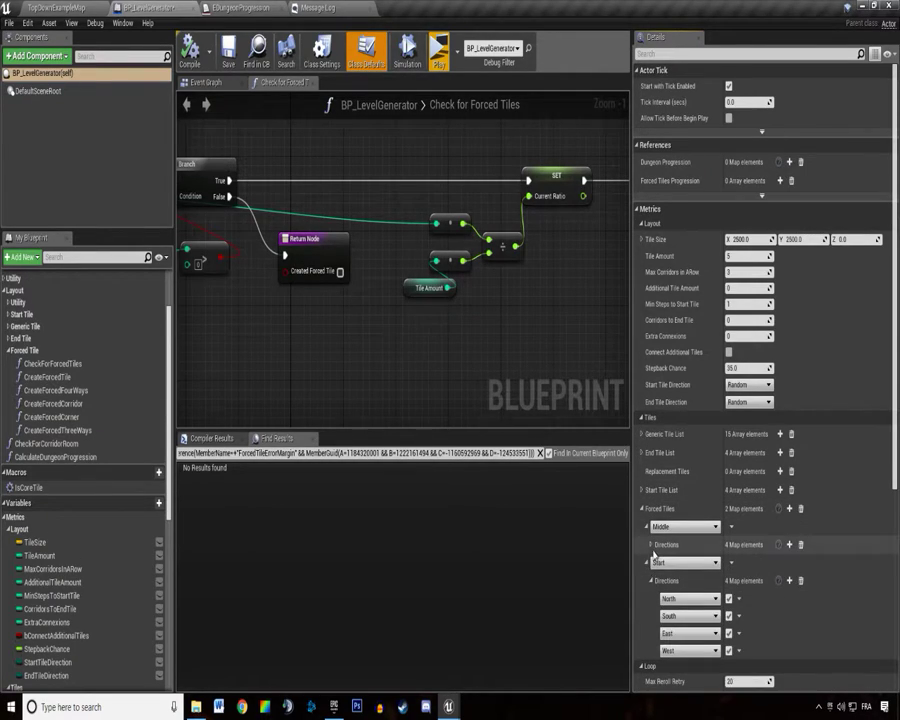
{"action": "left_click", "coordinate": [651, 545]}
{"action": "scroll", "coordinate": [651, 548], "scroll_direction": "down", "scroll_amount": 3}
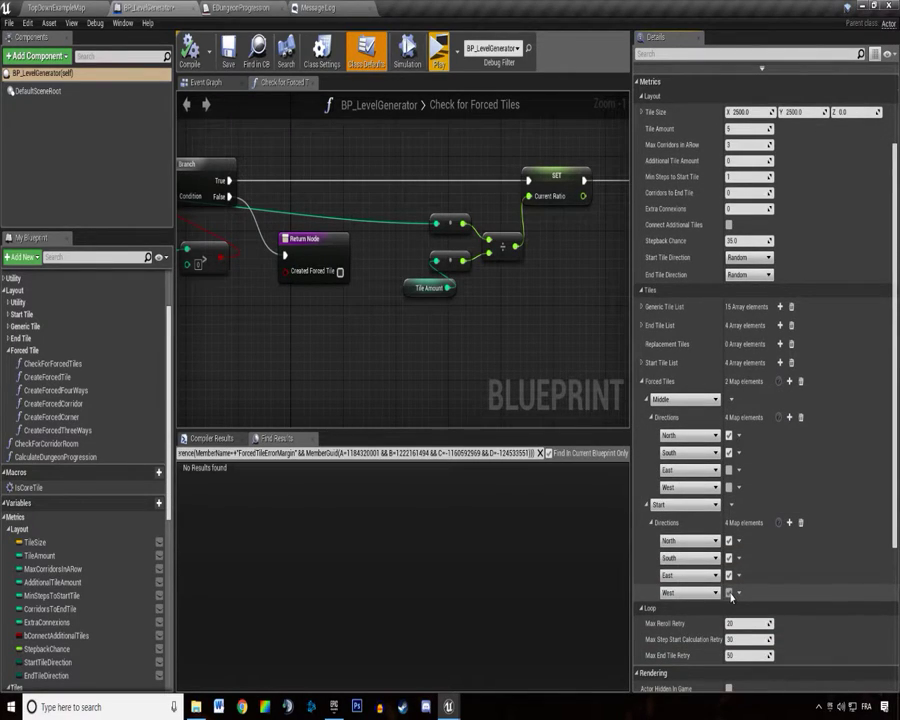
Clear the Start entry's directions and delete Start from Forced Tiles, leaving only Middle.
{"action": "left_click", "coordinate": [729, 593]}
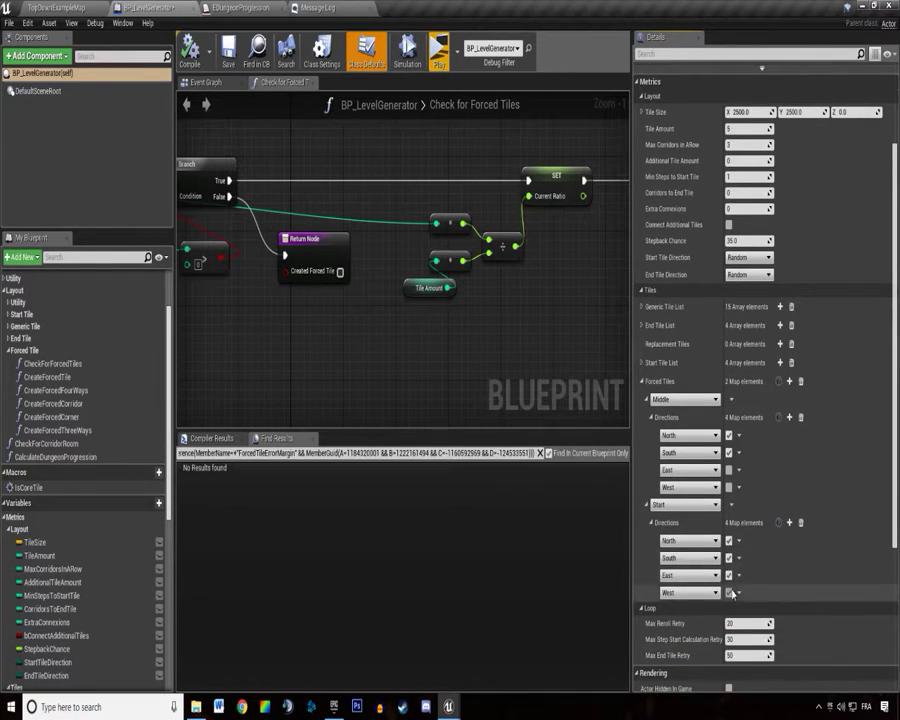
{"action": "left_click", "coordinate": [800, 523]}
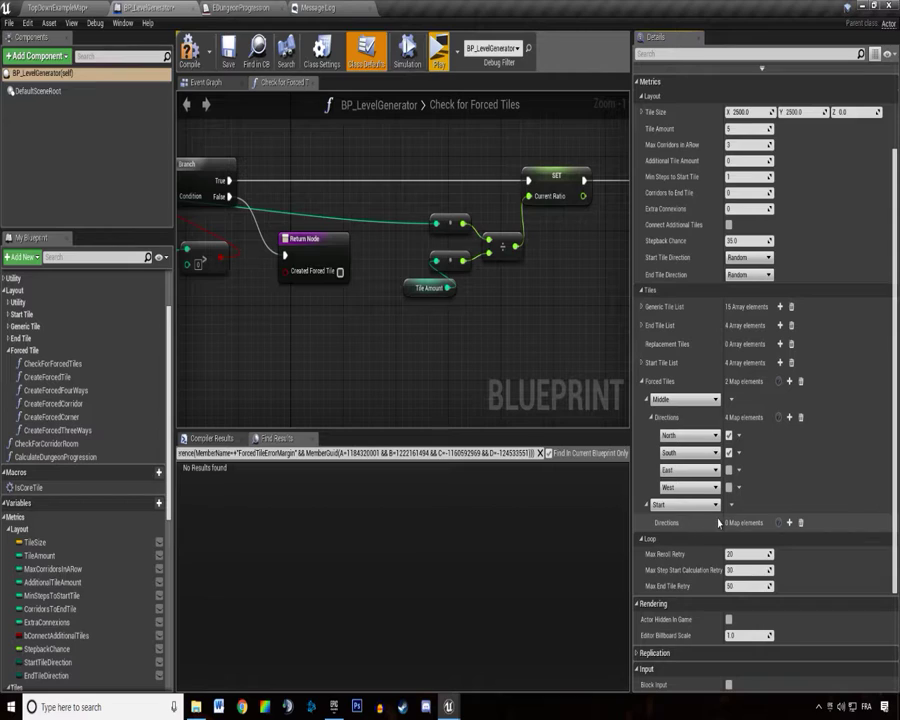
{"action": "left_click", "coordinate": [731, 504]}
{"action": "left_click", "coordinate": [810, 519]}
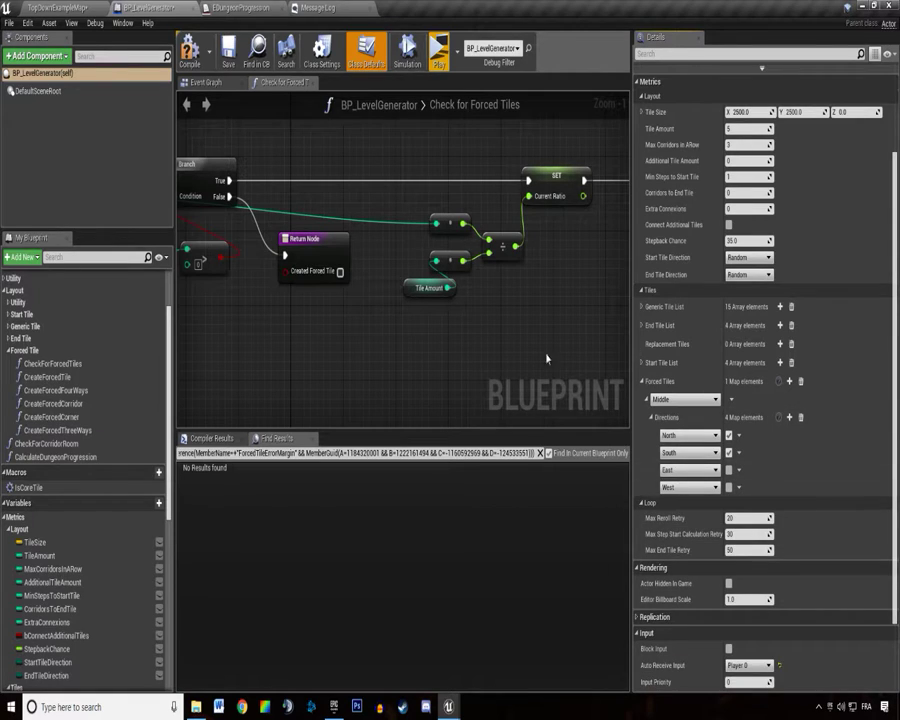
Save BP_LevelGenerator, then test-play the dungeon and stop the play session.
{"action": "left_click", "coordinate": [230, 52]}
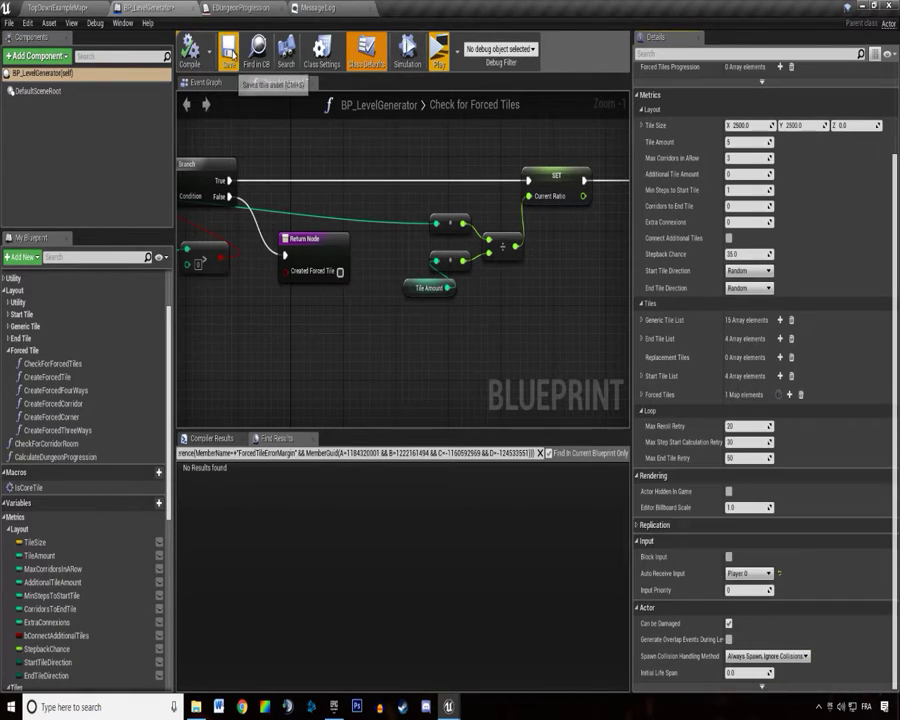
{"action": "left_click", "coordinate": [438, 58]}
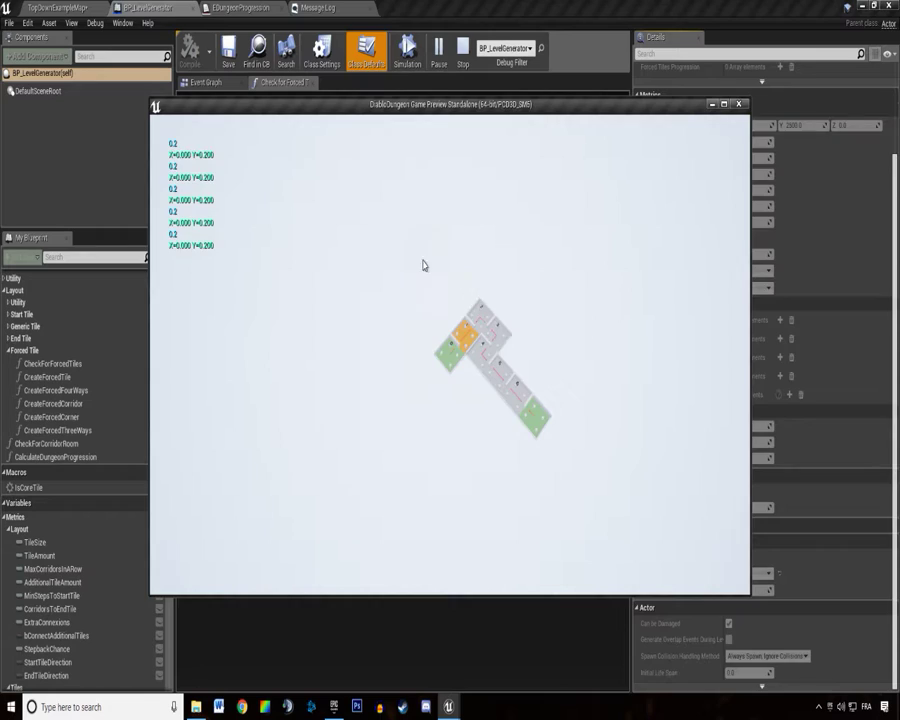
{"action": "key", "text": "Escape"}
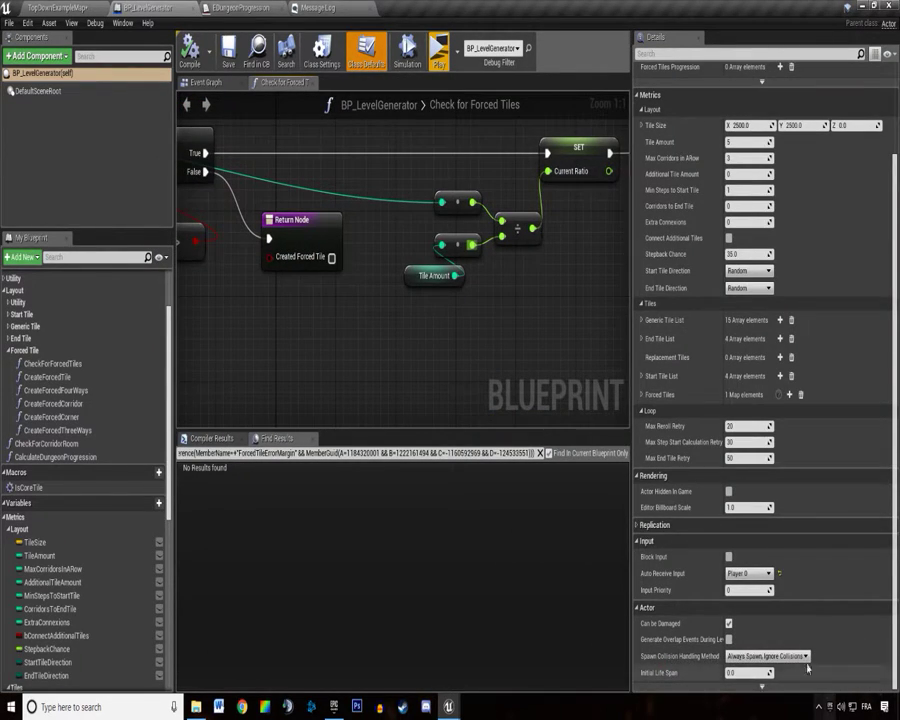
Review the infinite-loop errors in the Message Log and return to the Check for Forced Tiles graph.
{"action": "left_click", "coordinate": [312, 9]}
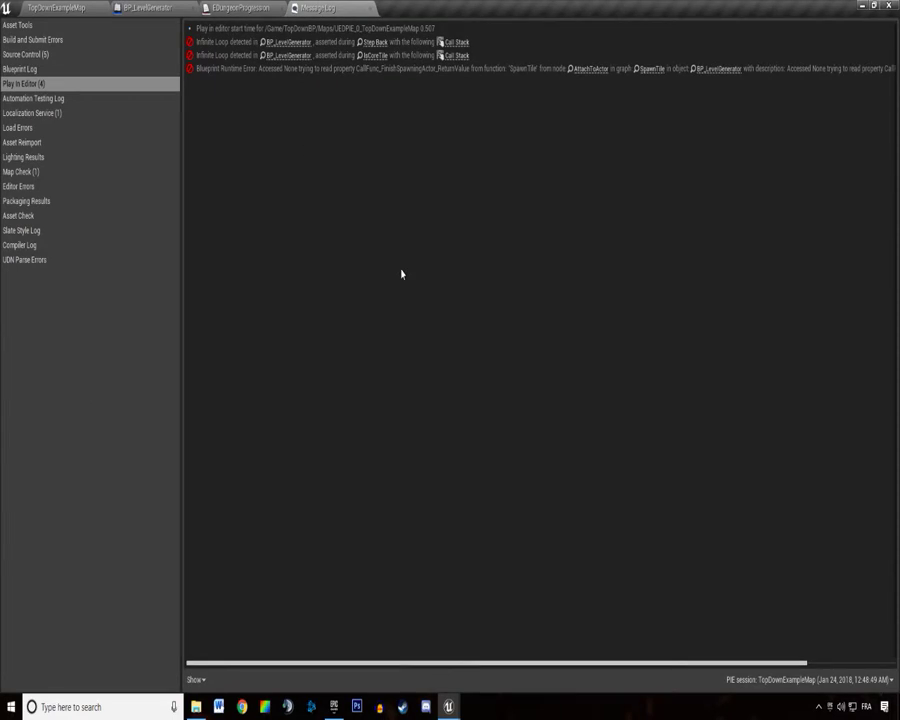
{"action": "left_click", "coordinate": [230, 6]}
{"action": "left_click", "coordinate": [170, 6]}
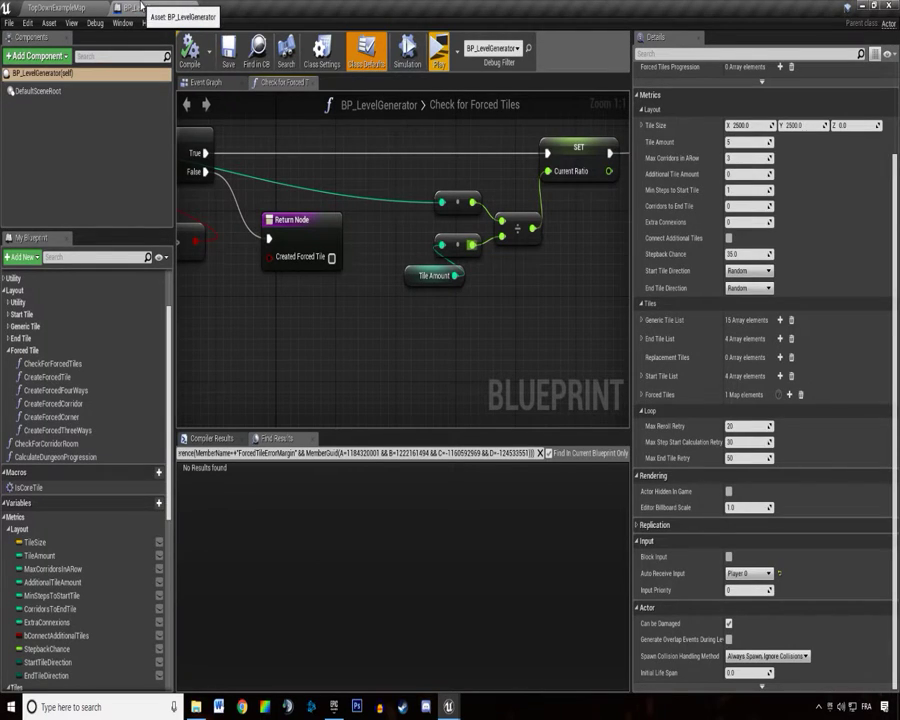
{"action": "scroll", "coordinate": [407, 143], "scroll_direction": "down", "scroll_amount": 2}
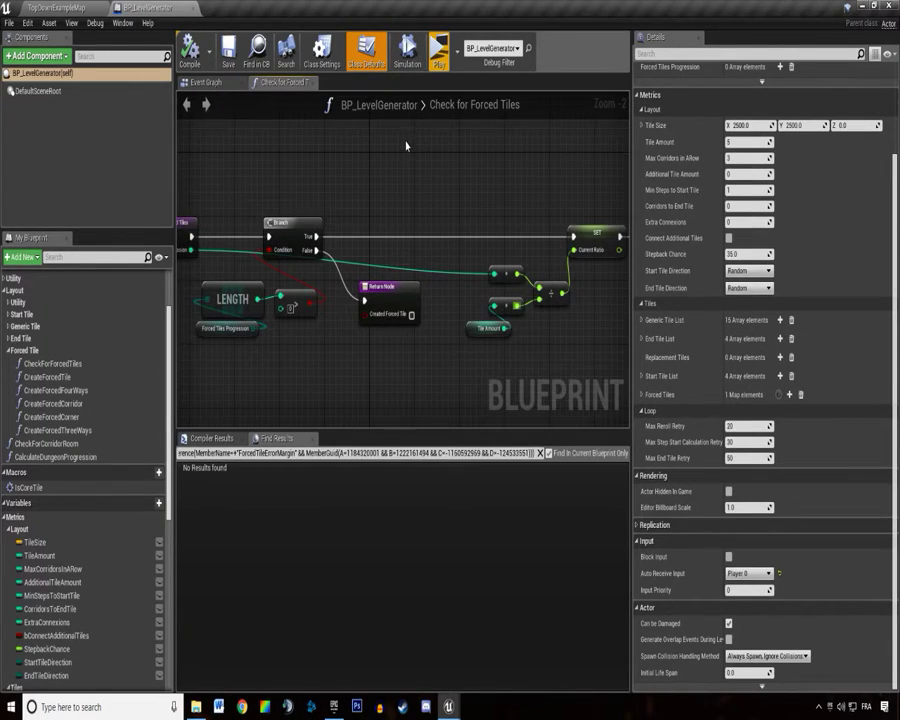